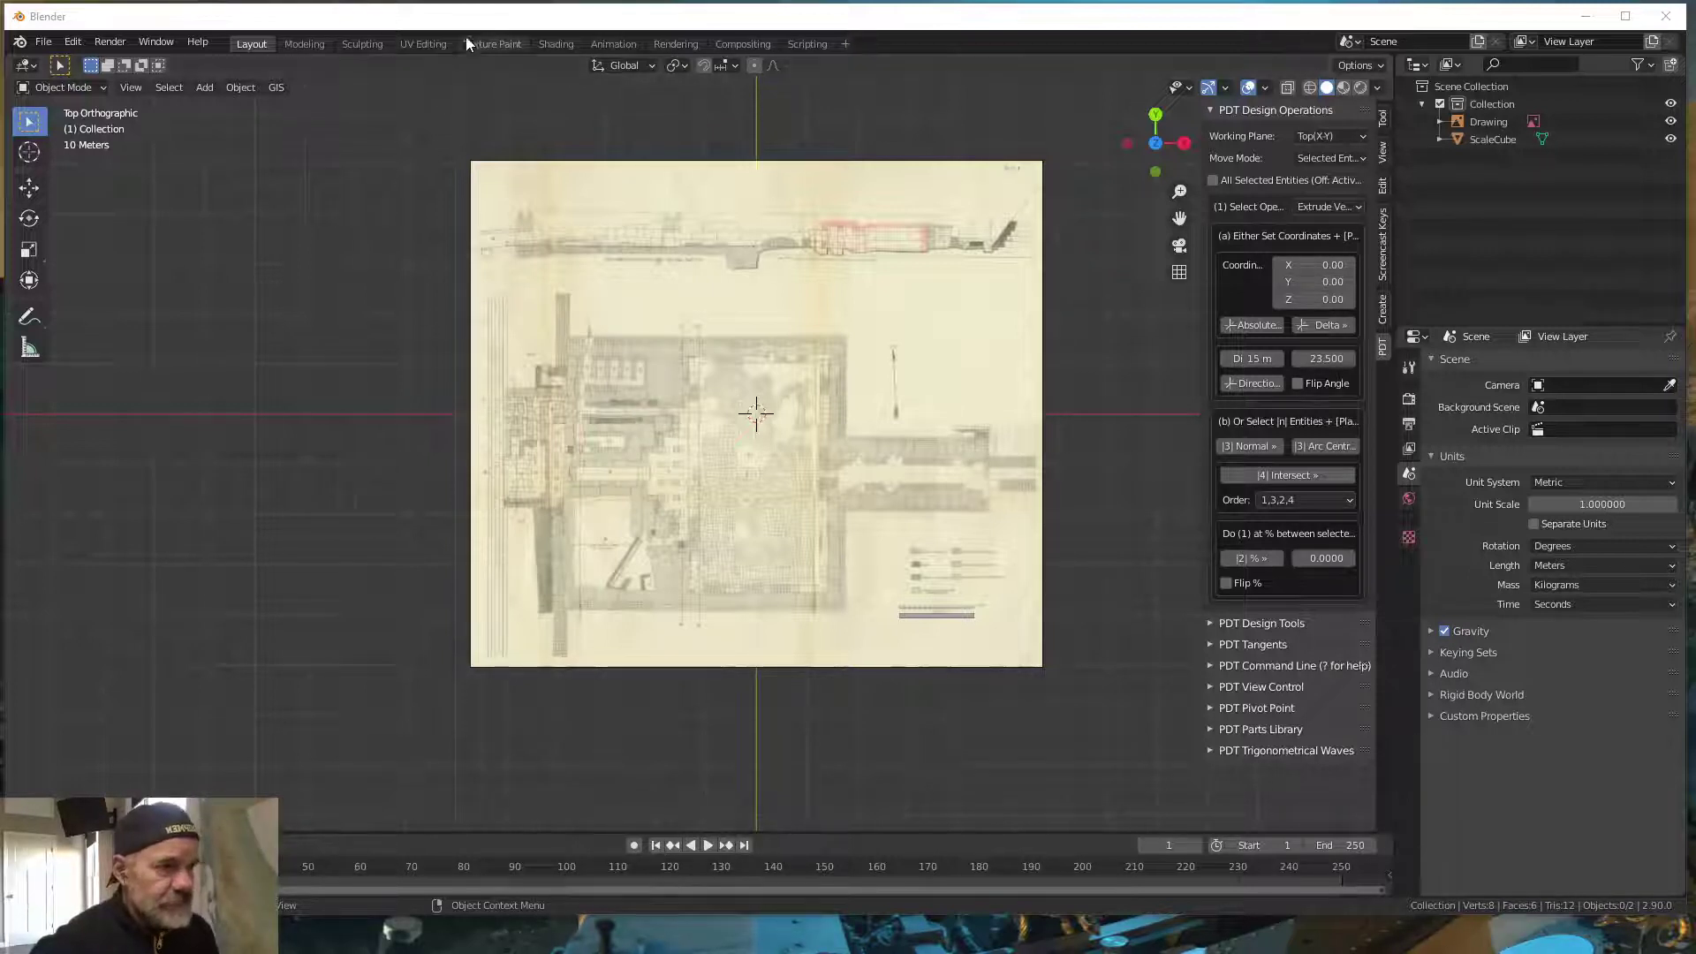
- Add a reference image from the Add menu's Image submenu, opening the image file browser
{"action": "key", "text": "shift+a"}
{"action": "mouse_move", "coordinate": [314, 405]}
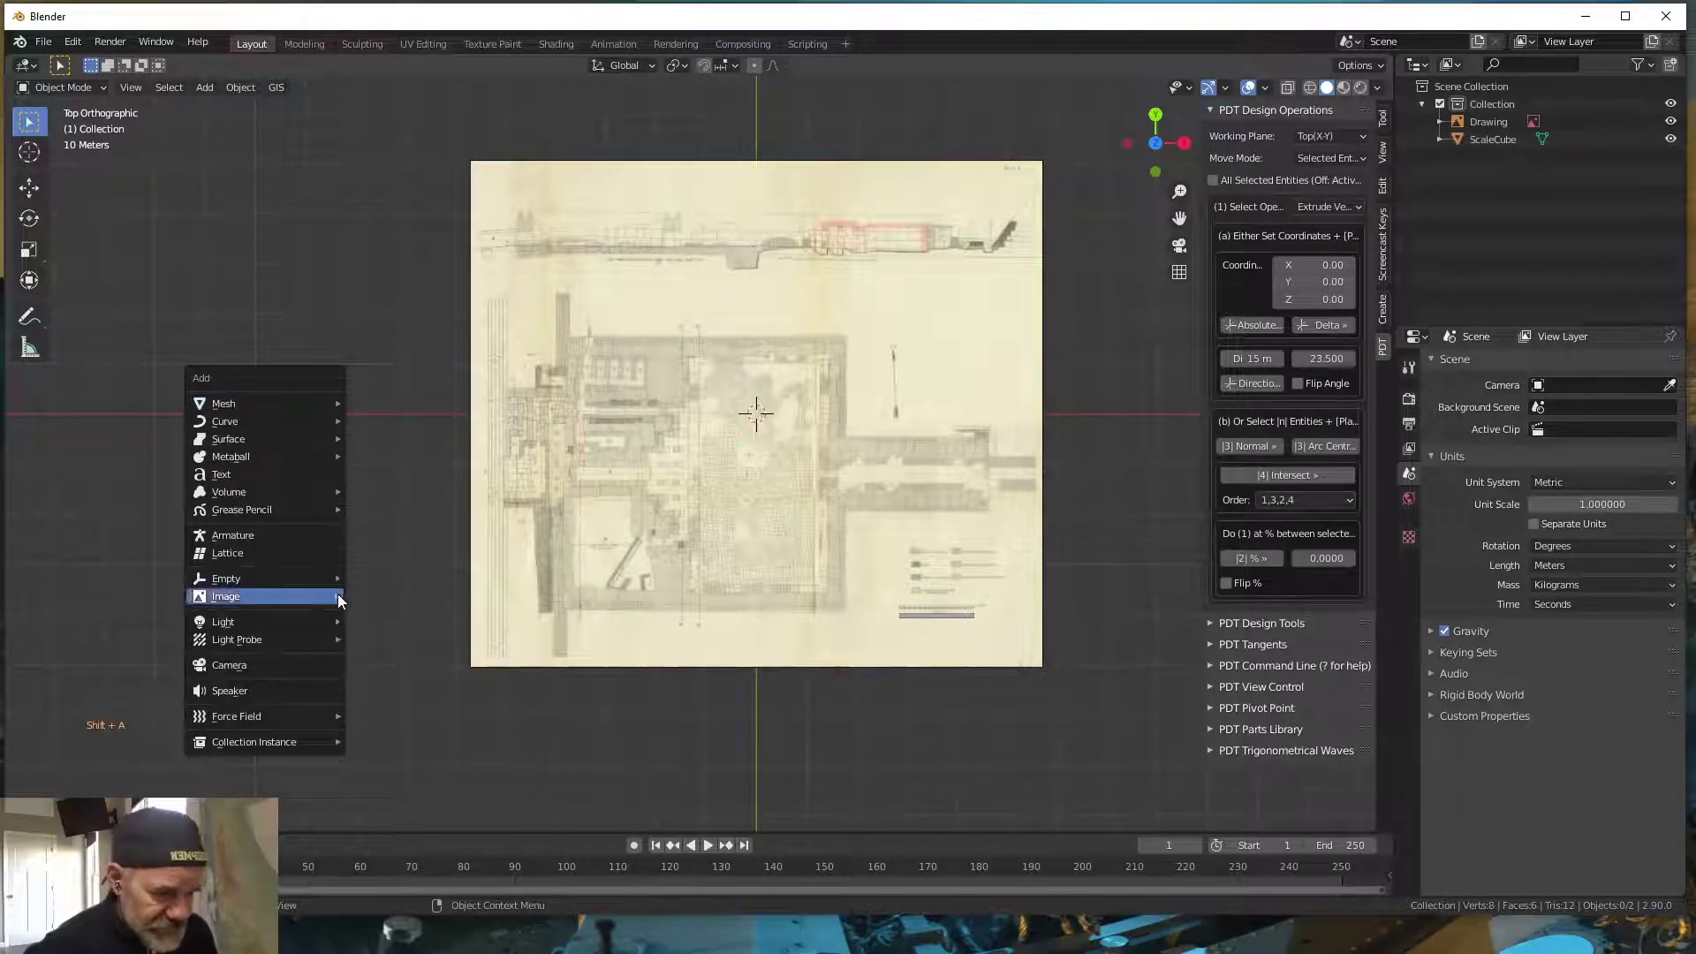
{"action": "mouse_move", "coordinate": [237, 597]}
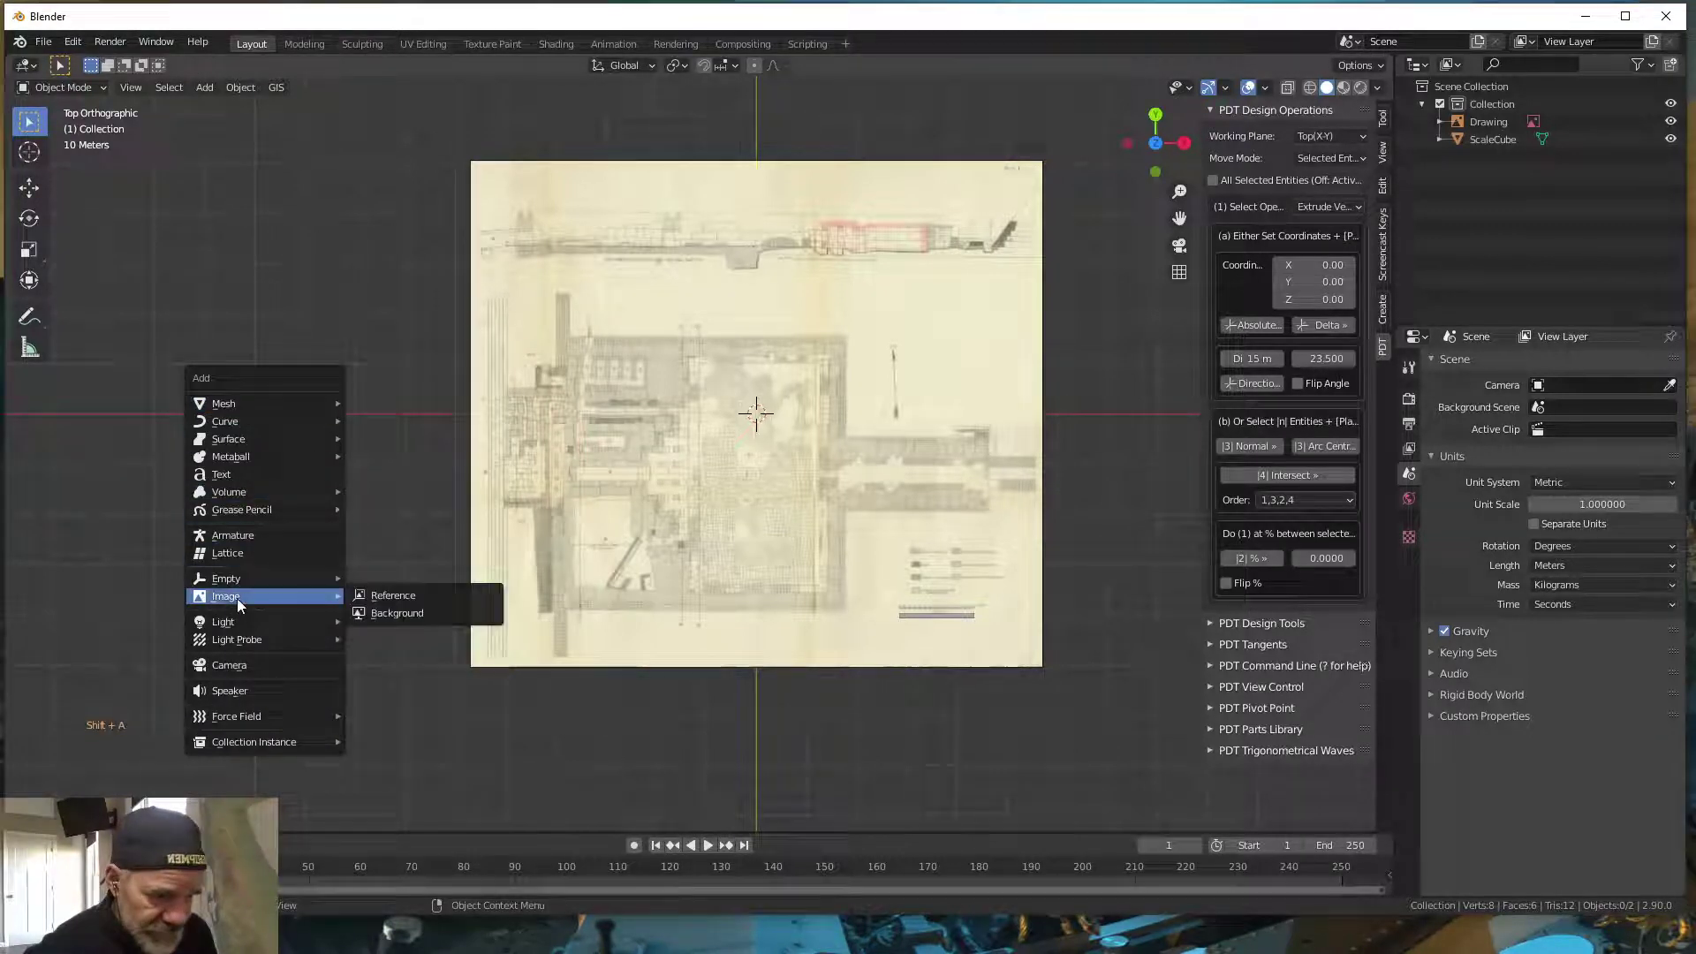
{"action": "left_click", "coordinate": [412, 596]}
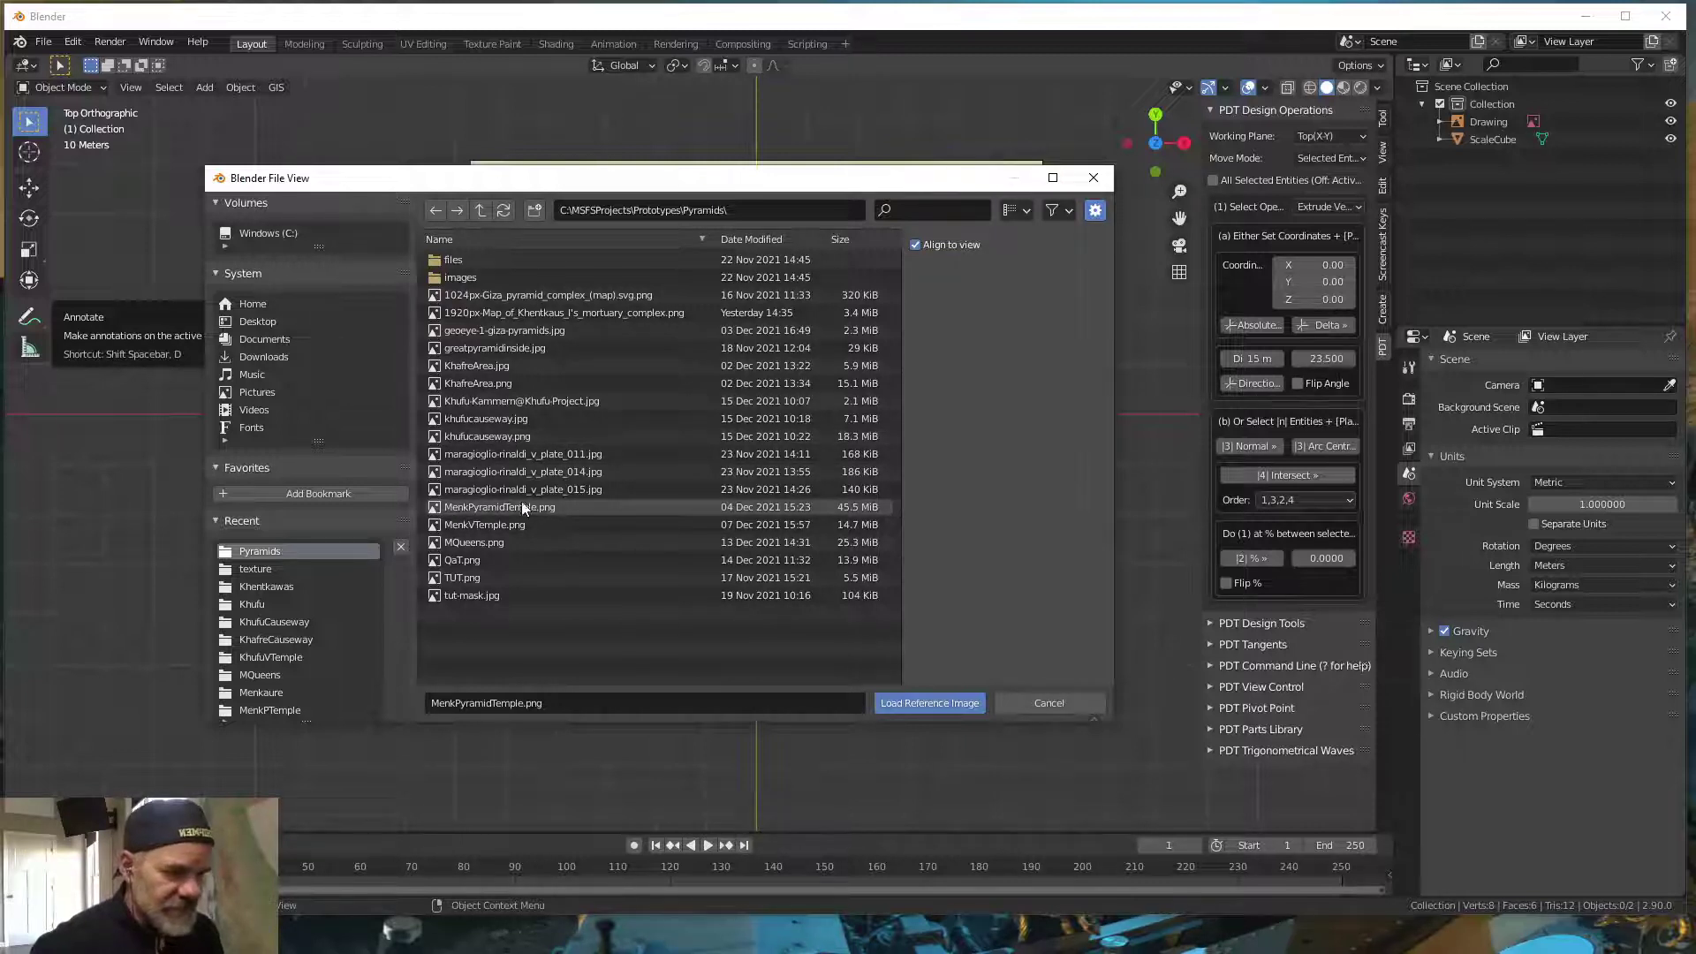
- Load MenkPyramidTemple.png as the reference image and orbit to view it in perspective
{"action": "left_click", "coordinate": [1055, 703]}
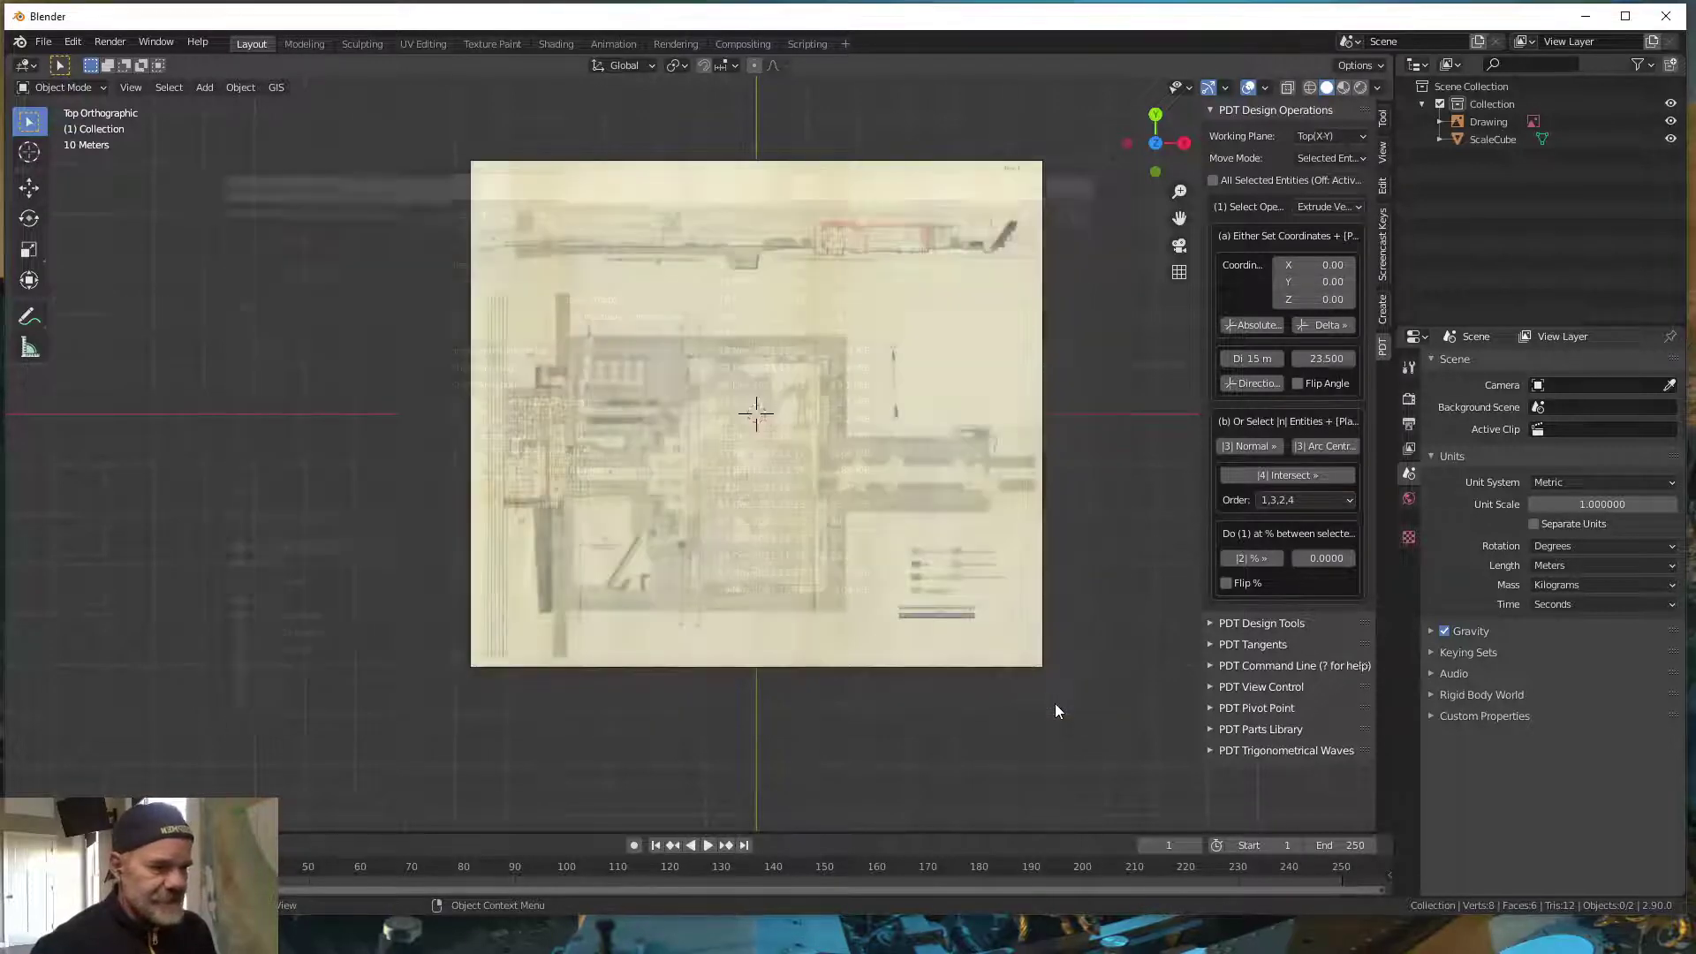
{"action": "scroll", "coordinate": [374, 406], "scroll_direction": "down", "scroll_amount": 5}
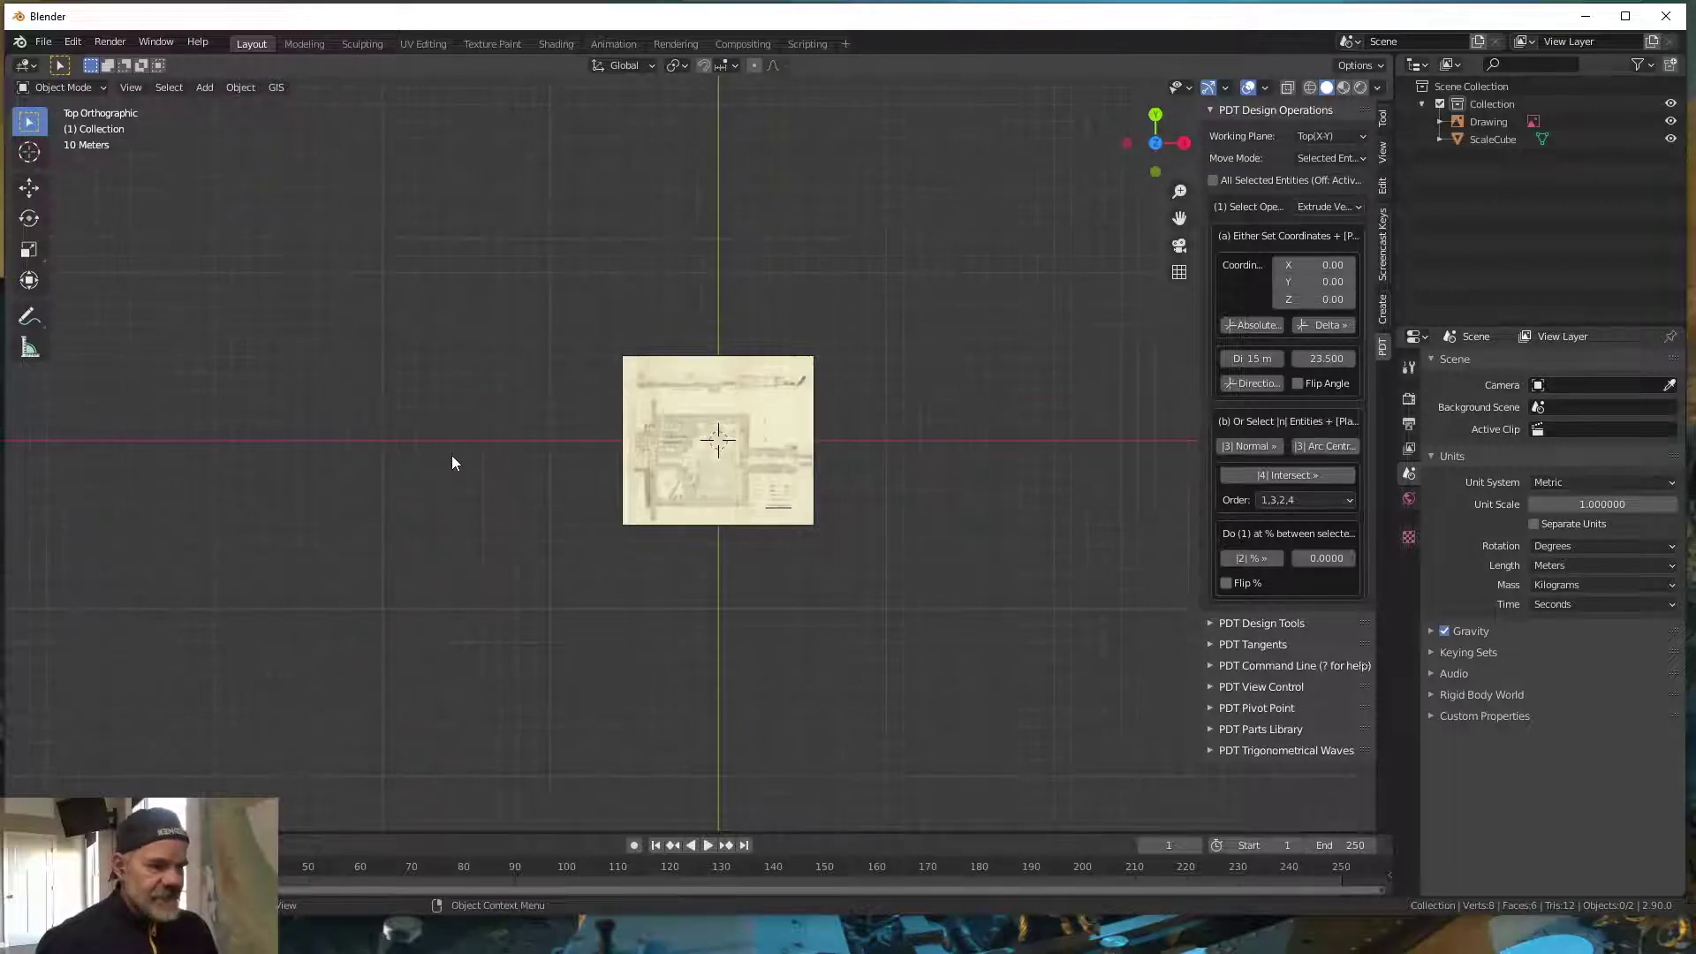
{"action": "middle_click_drag", "start_coordinate": [535, 550], "coordinate": [590, 473]}
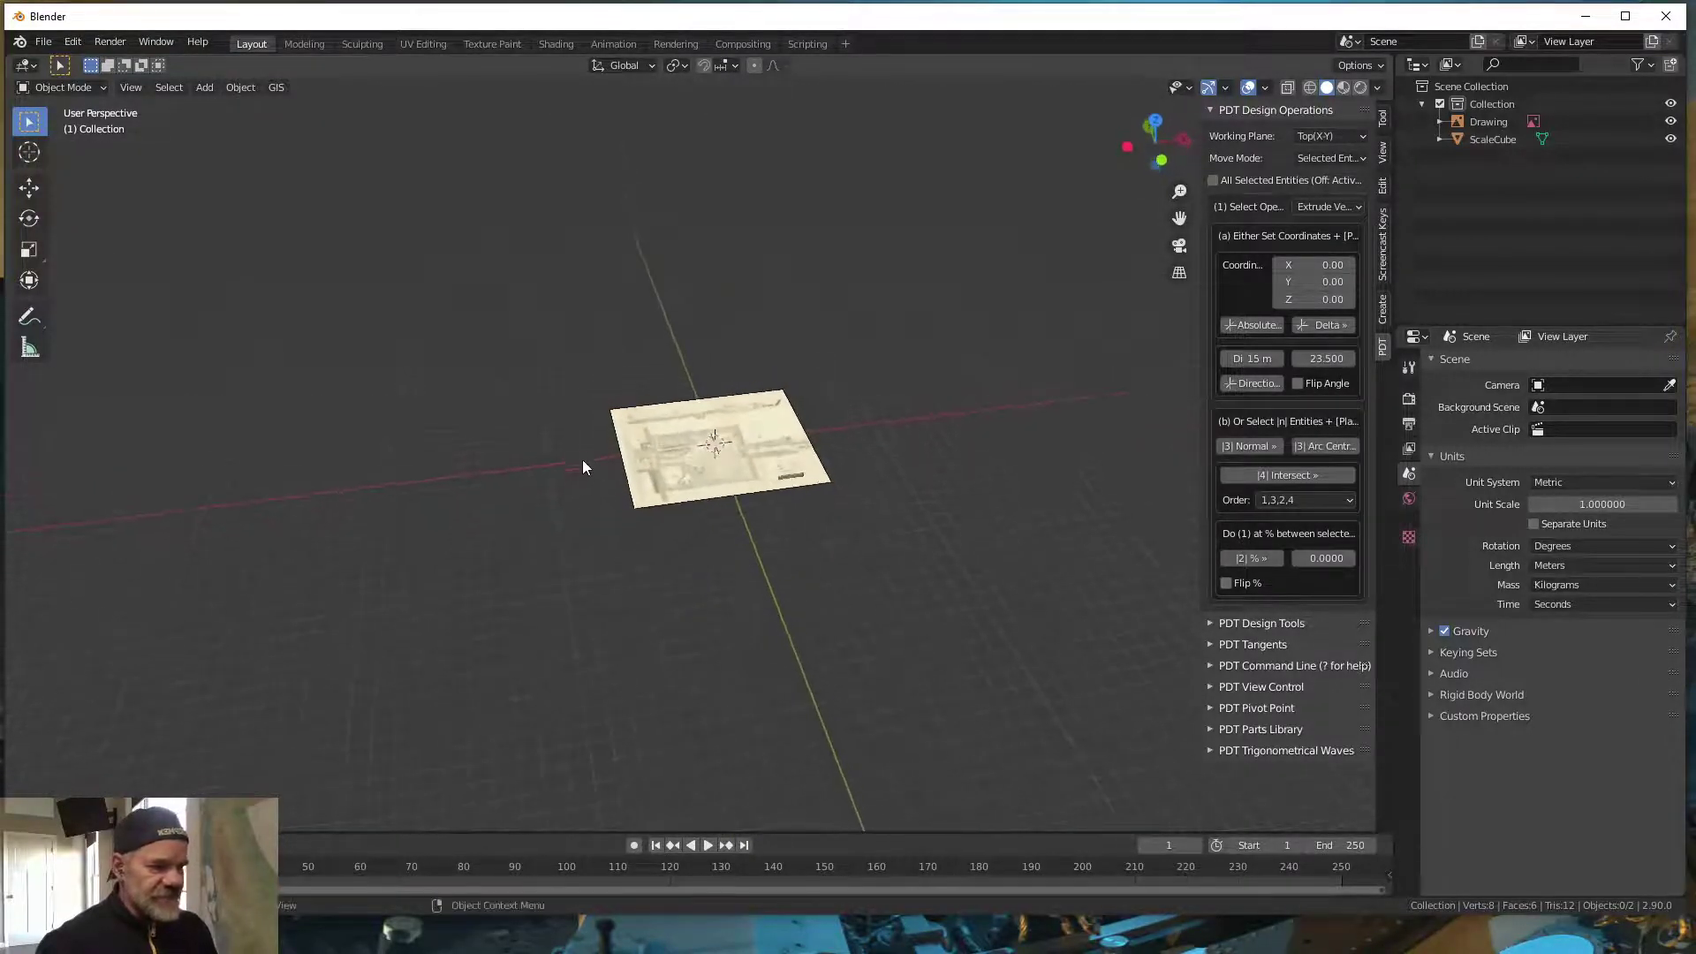
{"action": "scroll", "coordinate": [590, 496], "scroll_direction": "up", "scroll_amount": 6}
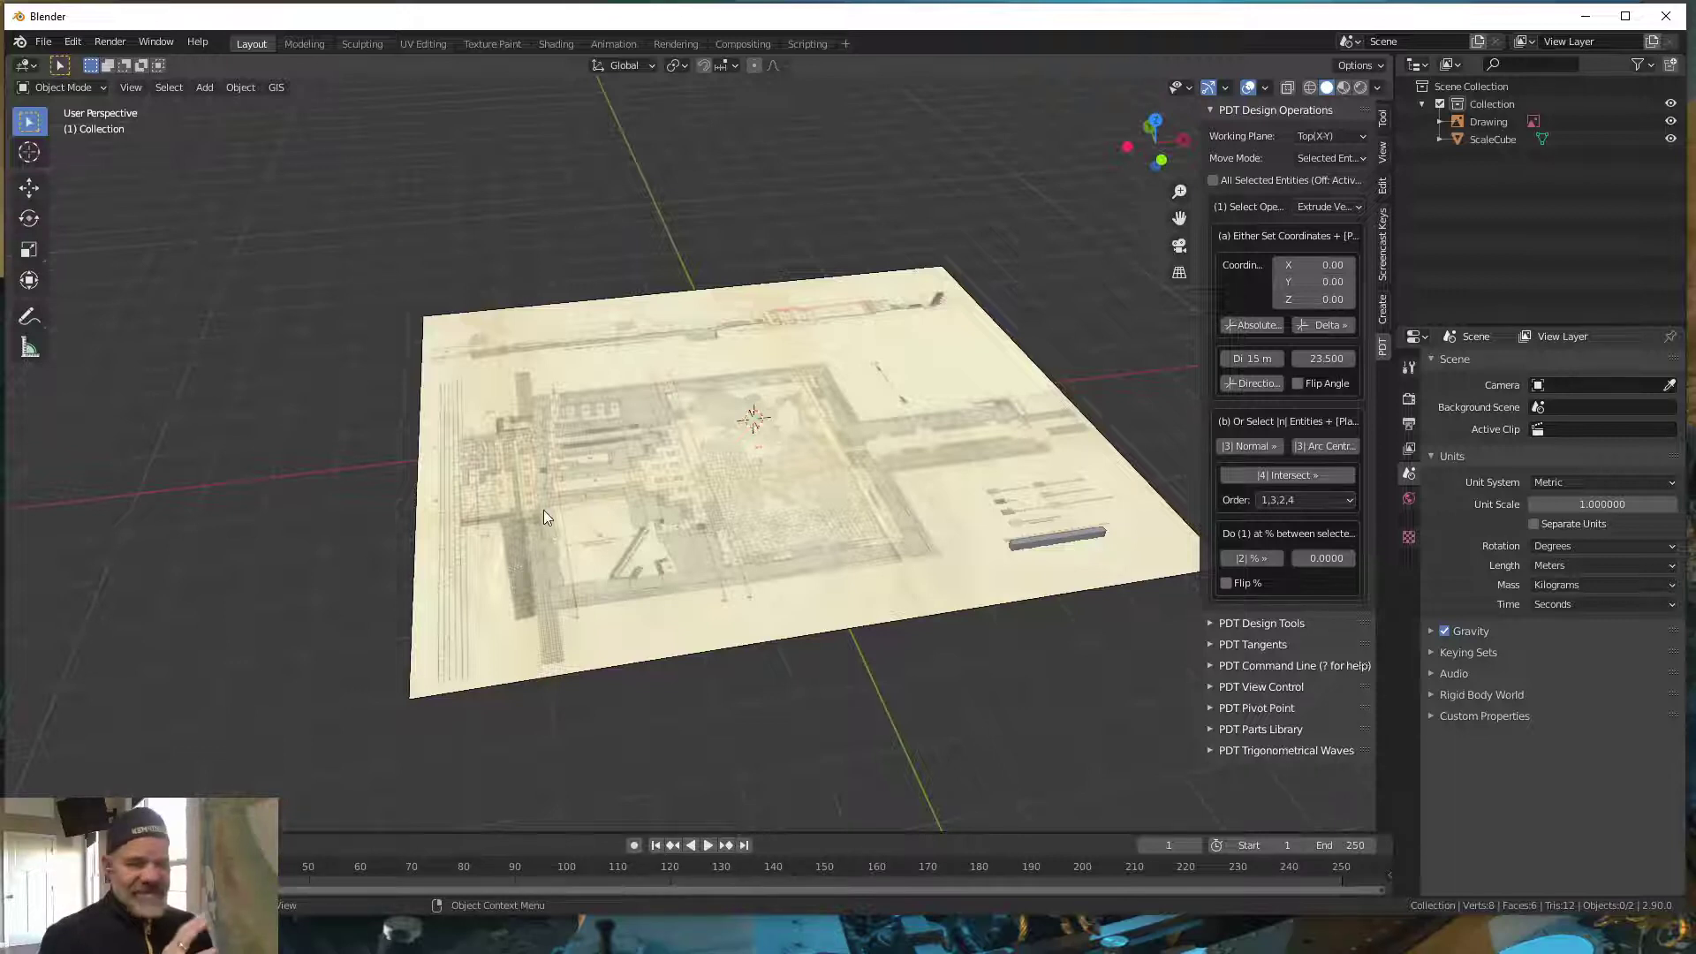
- Return to the top orthographic view and pan to recentre the temple plan
{"action": "key", "text": "grave"}
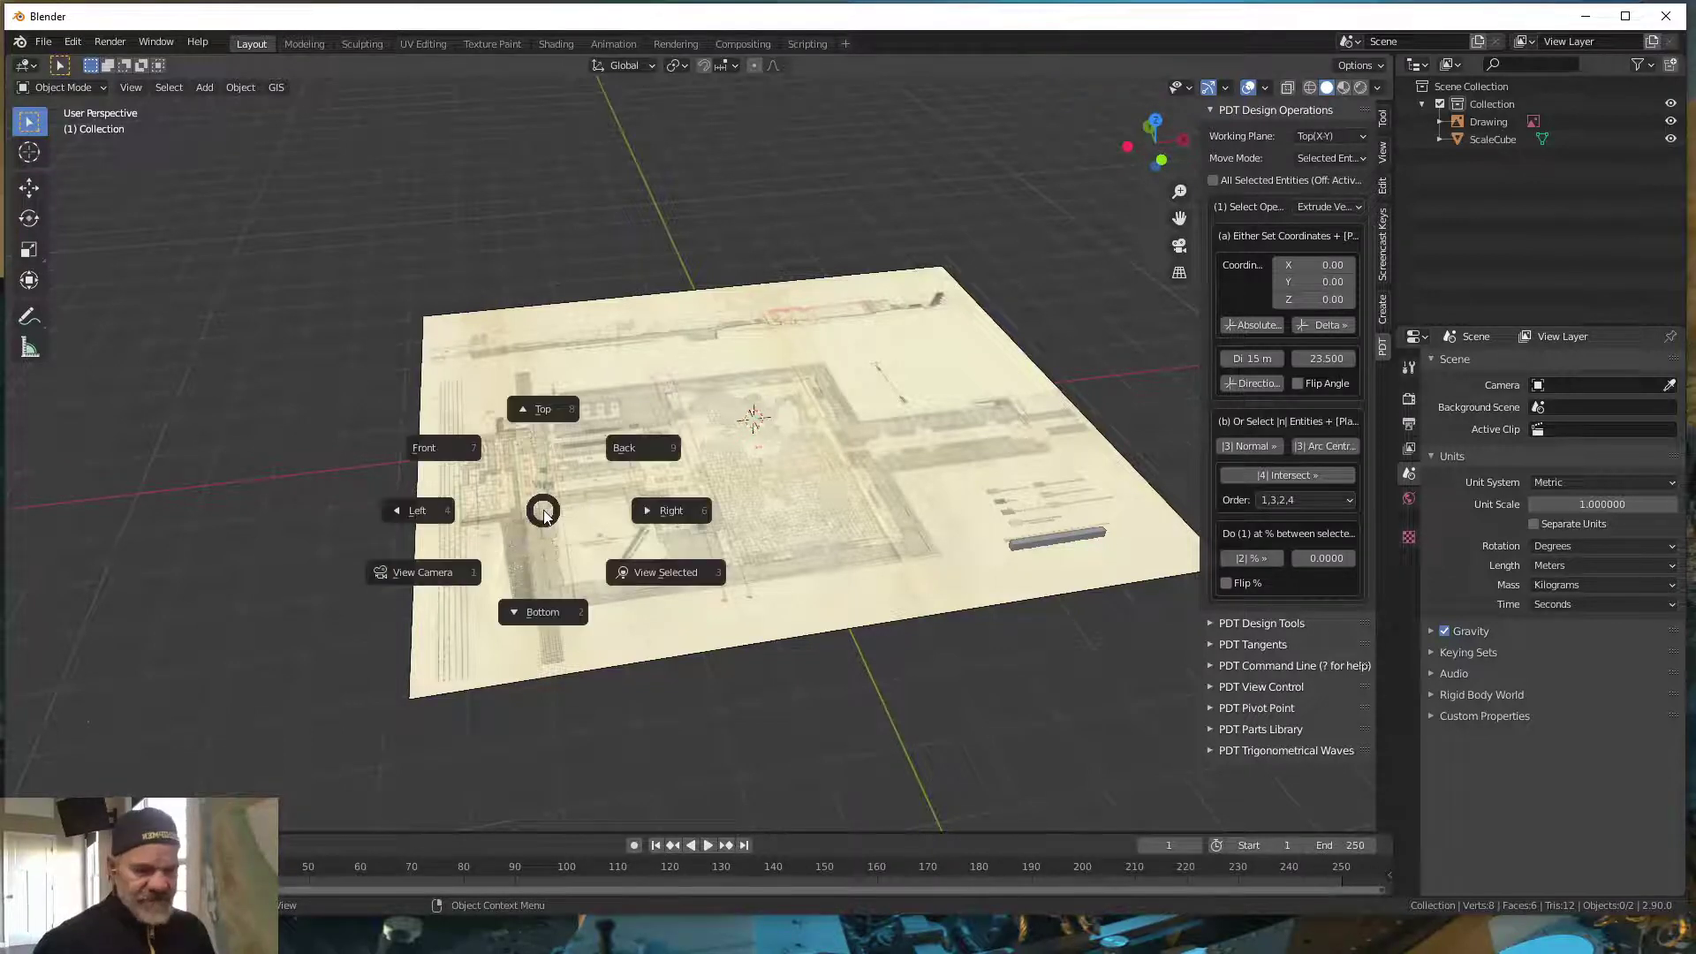
{"action": "key", "text": "8"}
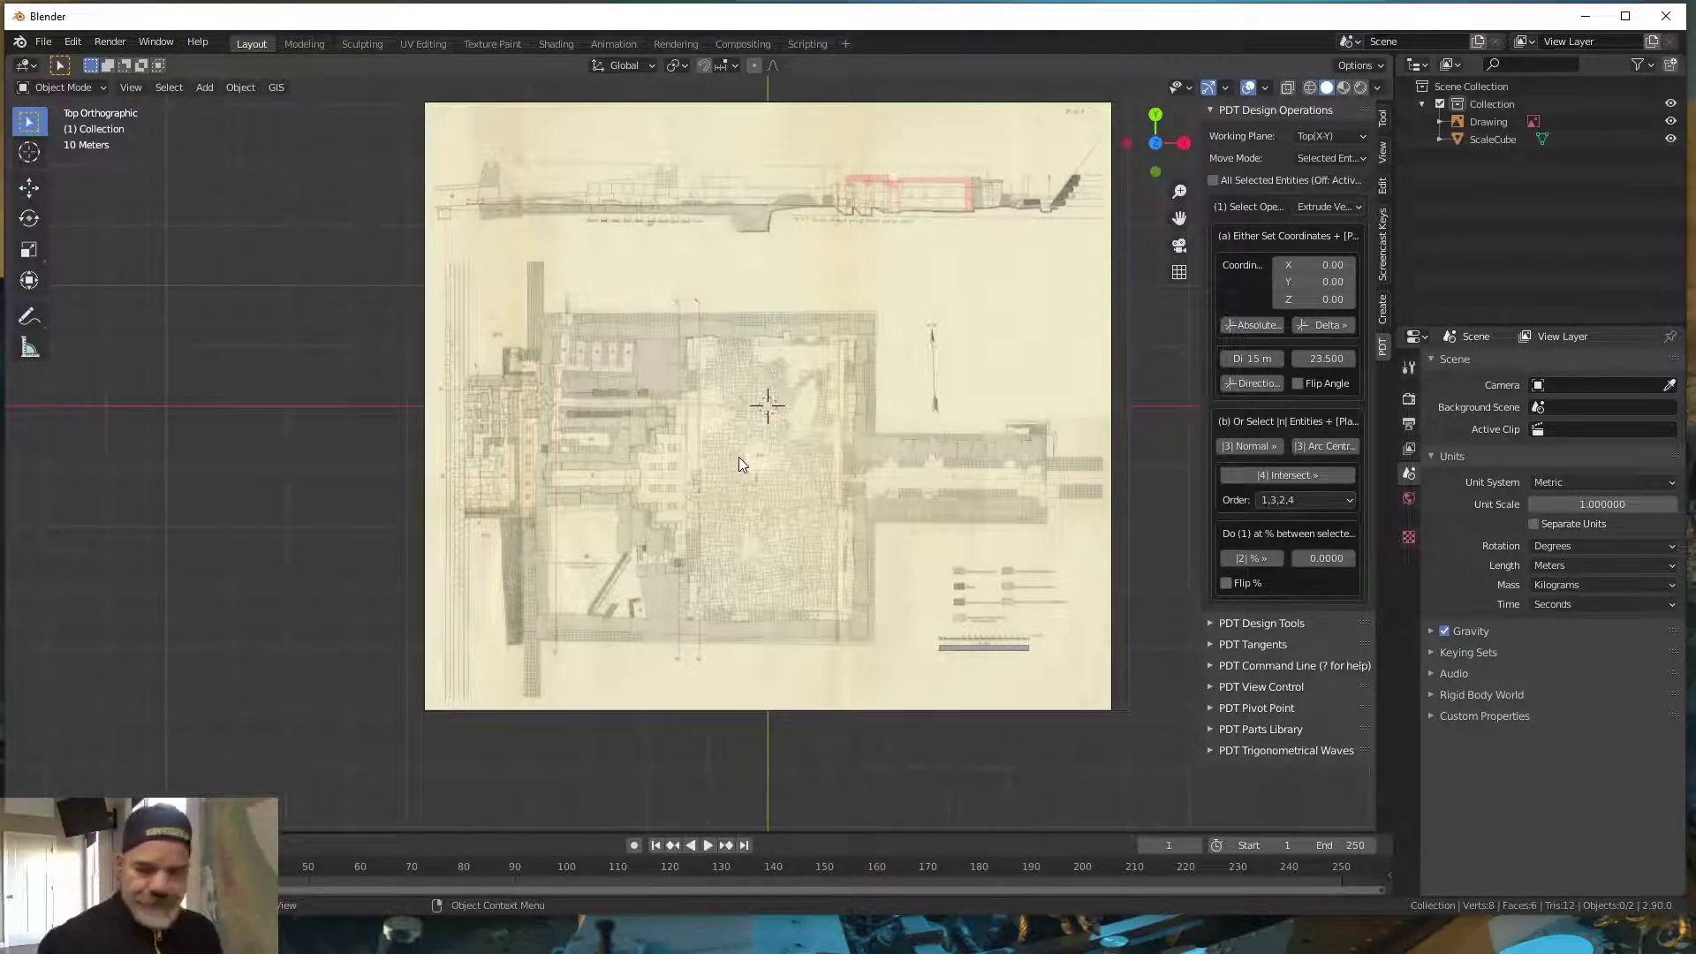
{"action": "middle_click_drag", "start_coordinate": [749, 420], "coordinate": [644, 496], "text": "shift"}
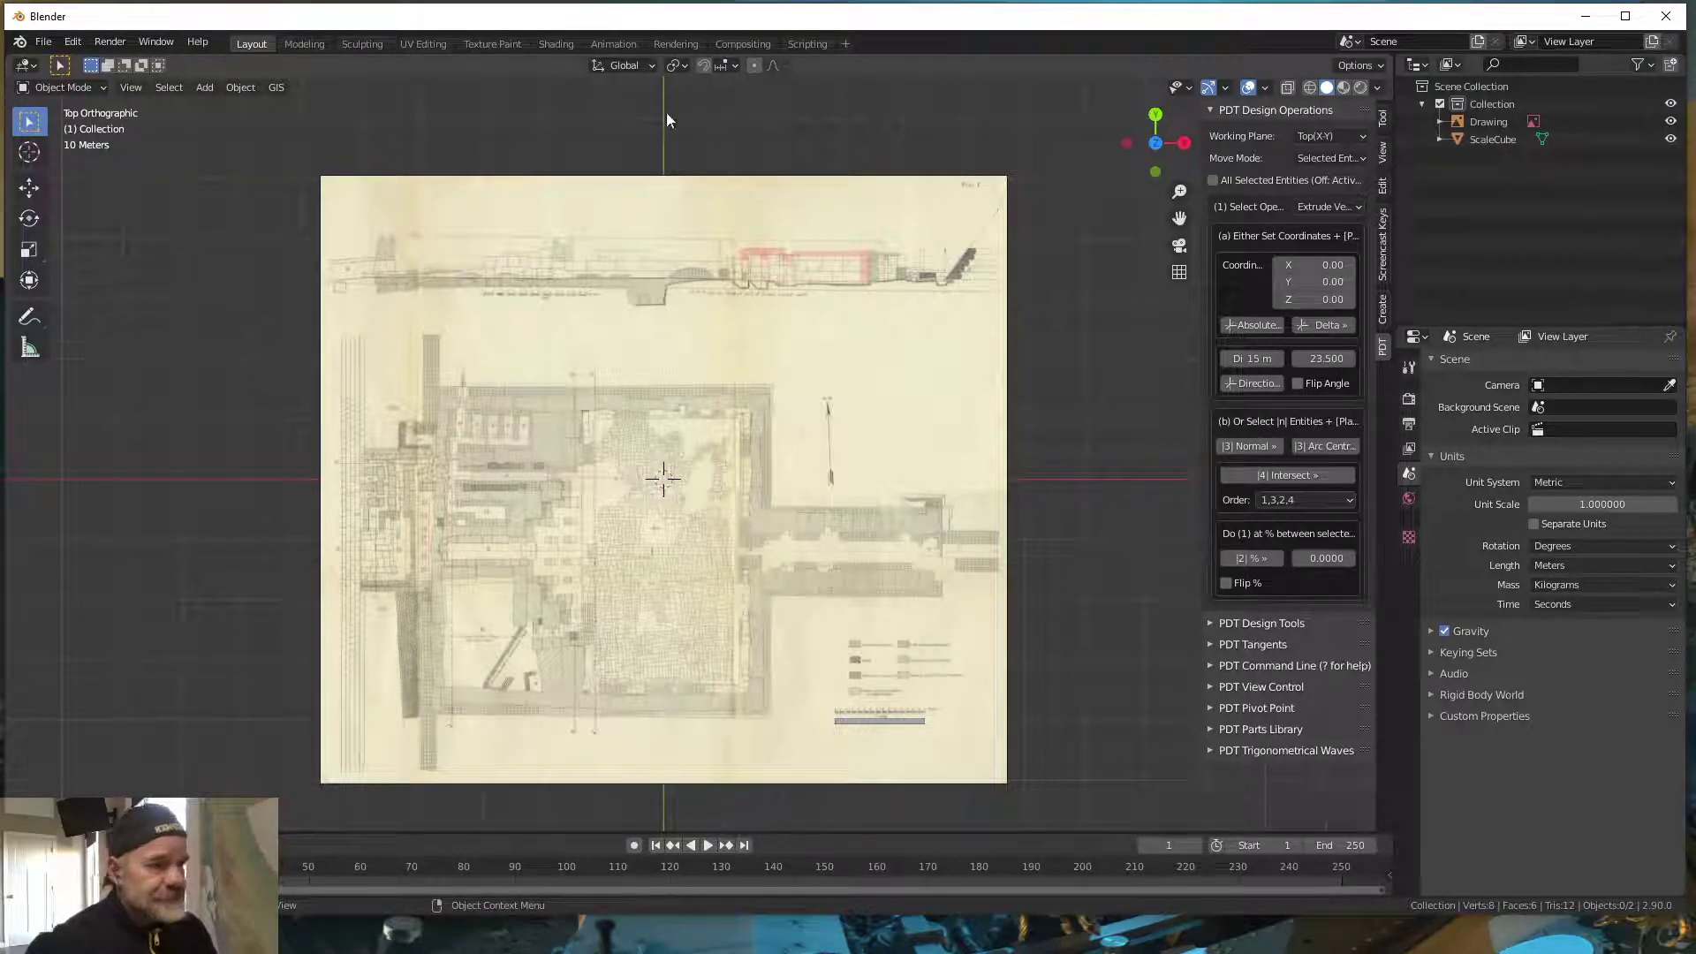
{"action": "left_click", "coordinate": [73, 42]}
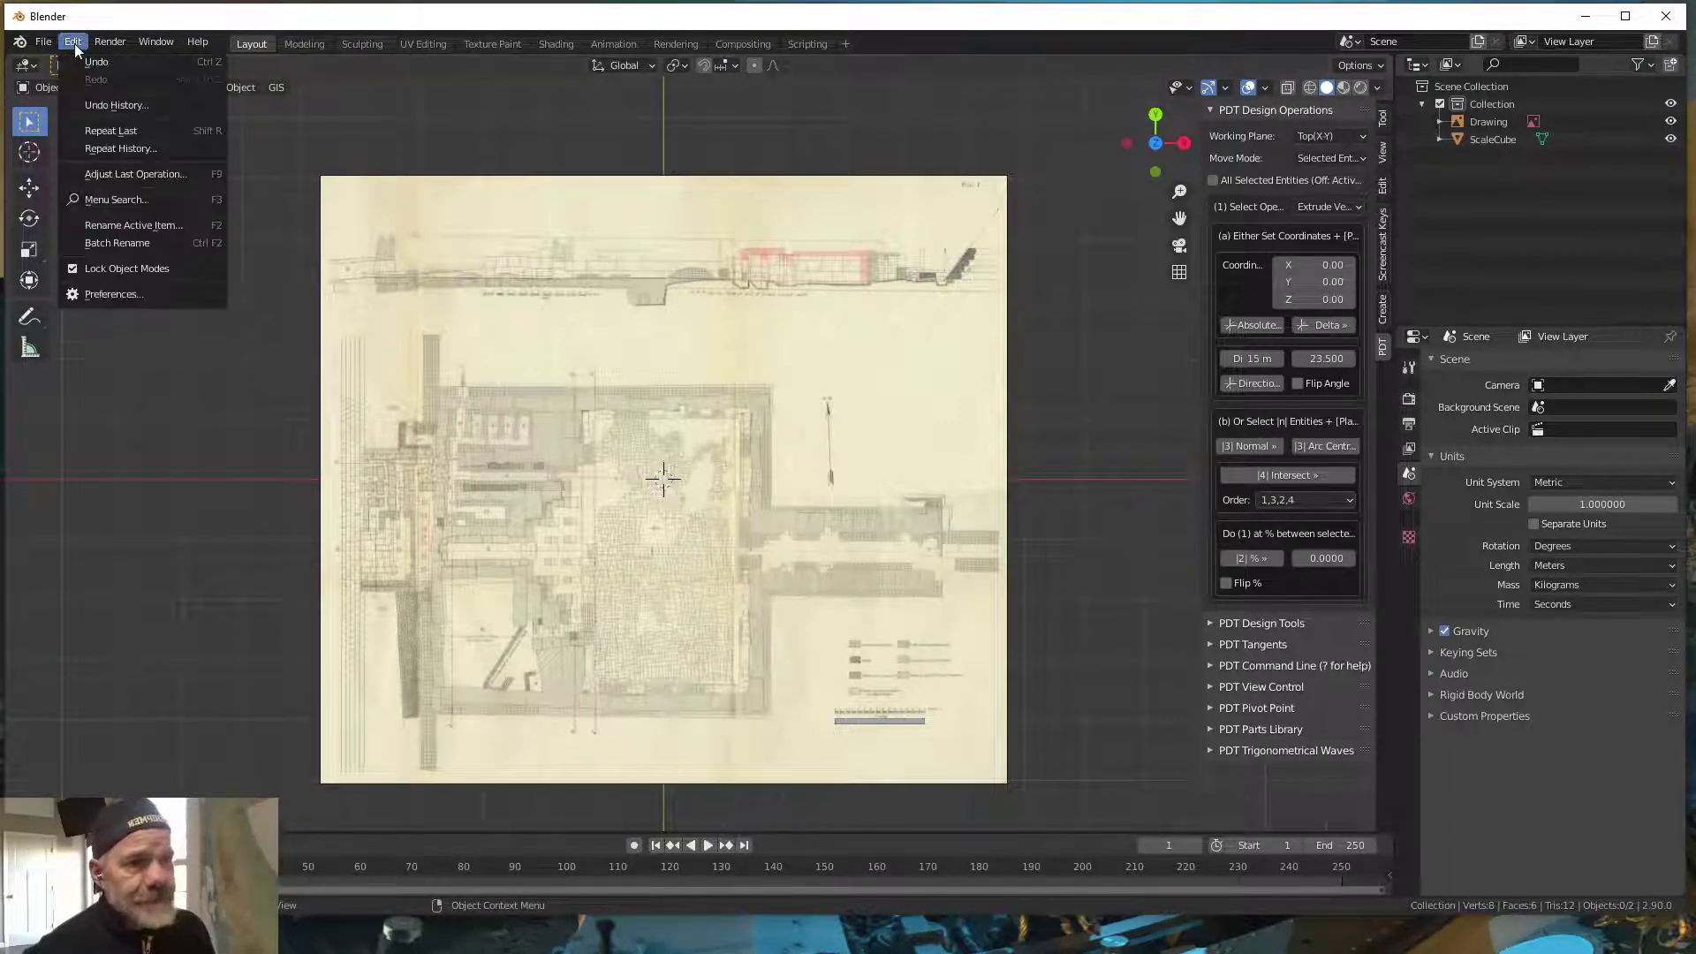
{"action": "left_click", "coordinate": [113, 294]}
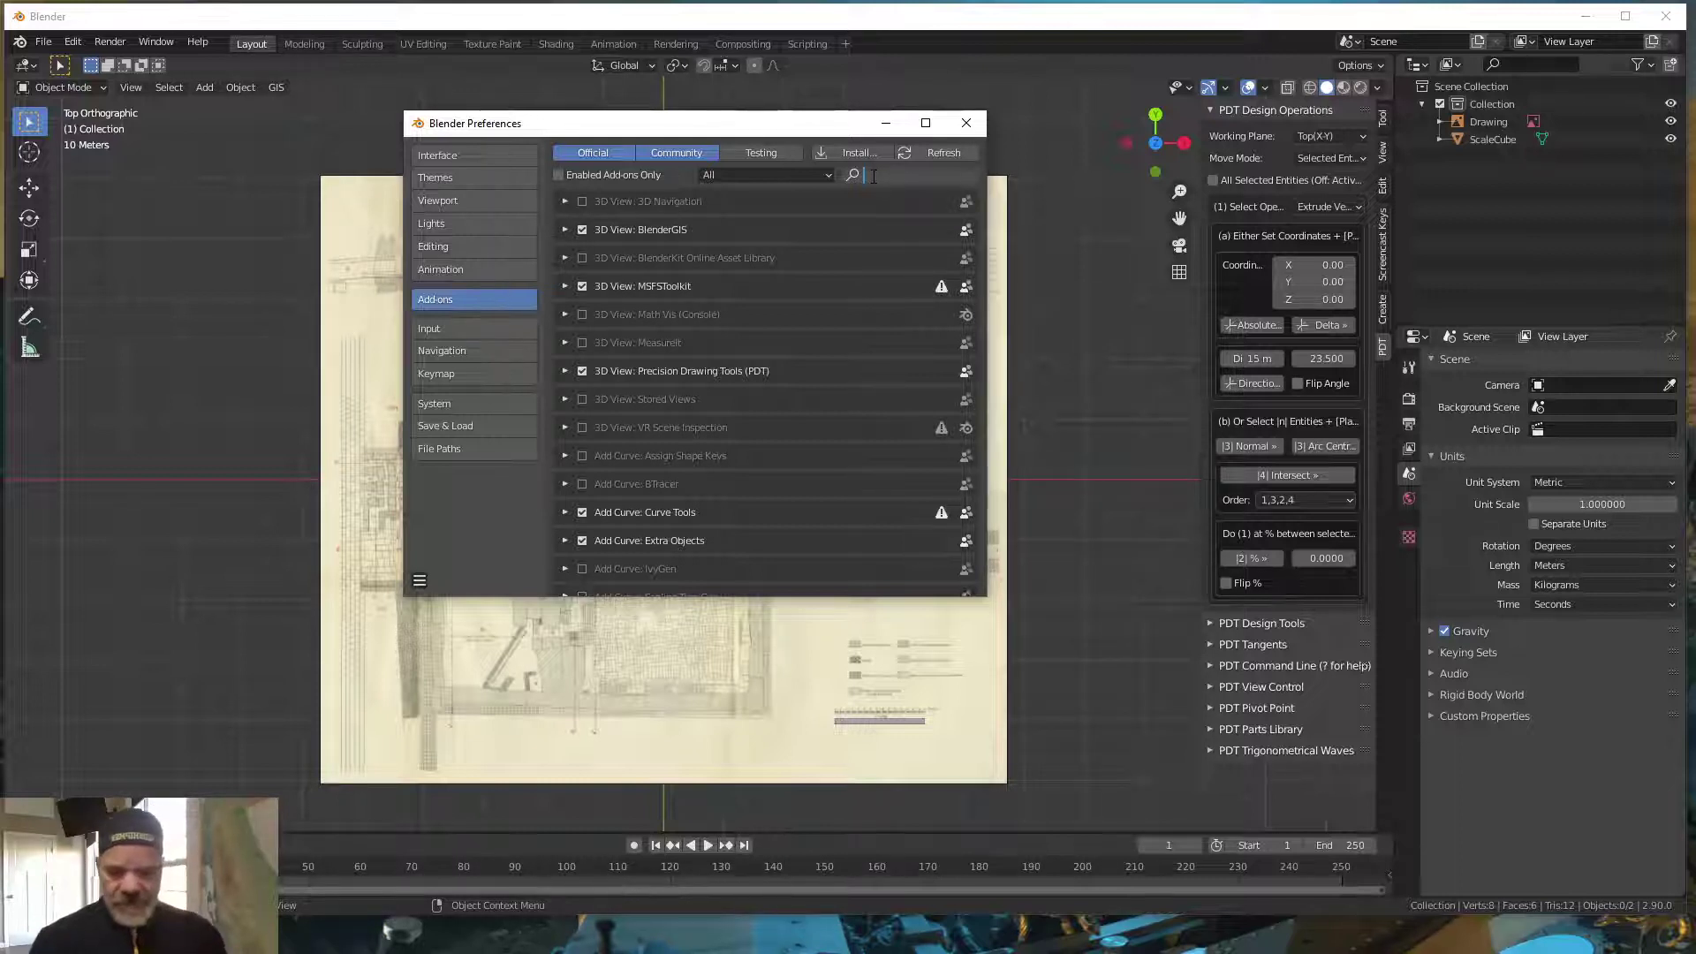
{"action": "type", "text": "extra"}
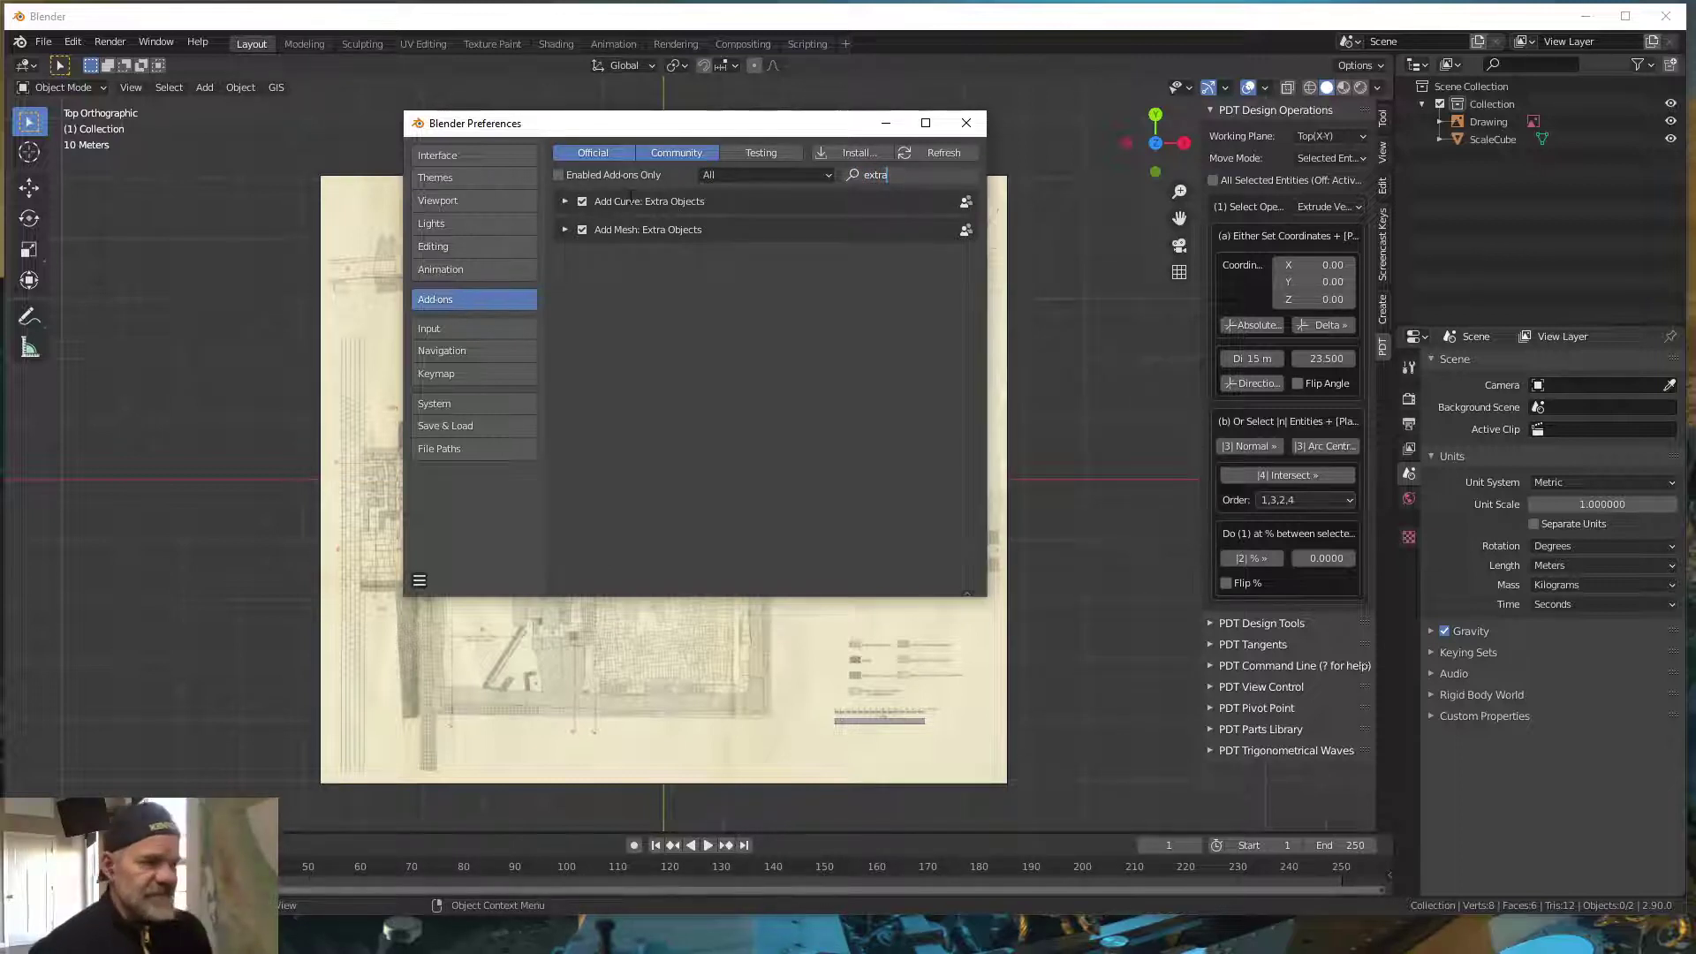
{"action": "left_click", "coordinate": [966, 122]}
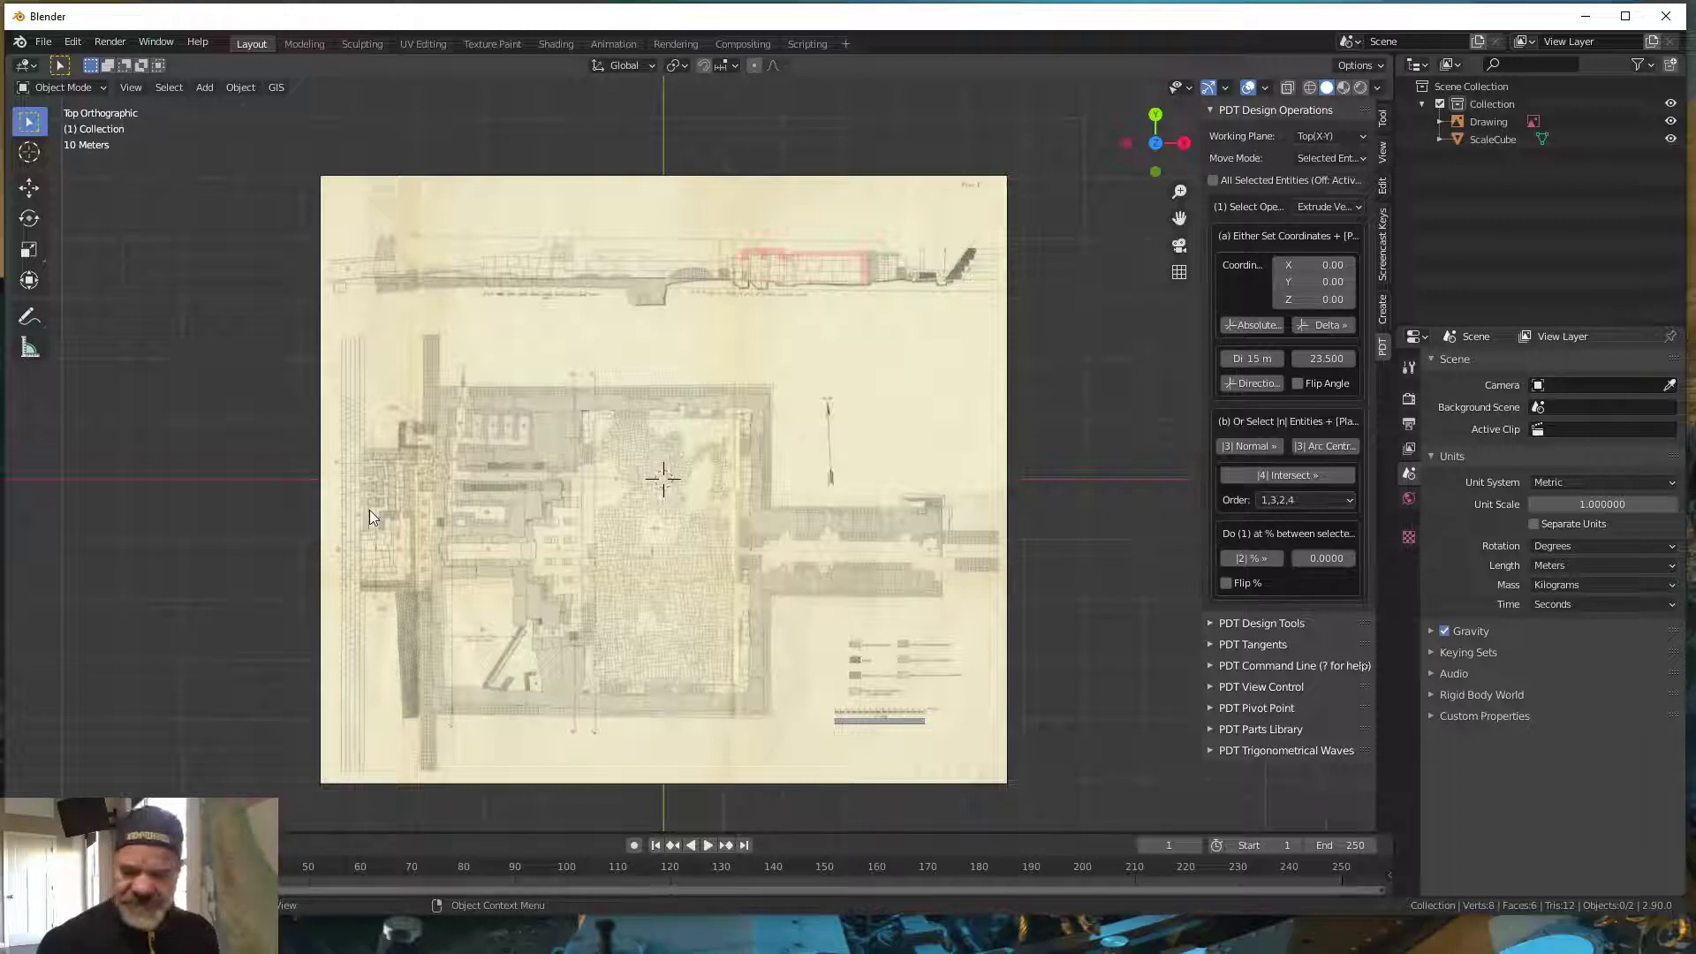
- Browse the Add > Mesh submenus, then bring up Add > Mesh again to reach Single Vert
{"action": "key", "text": "shift+a"}
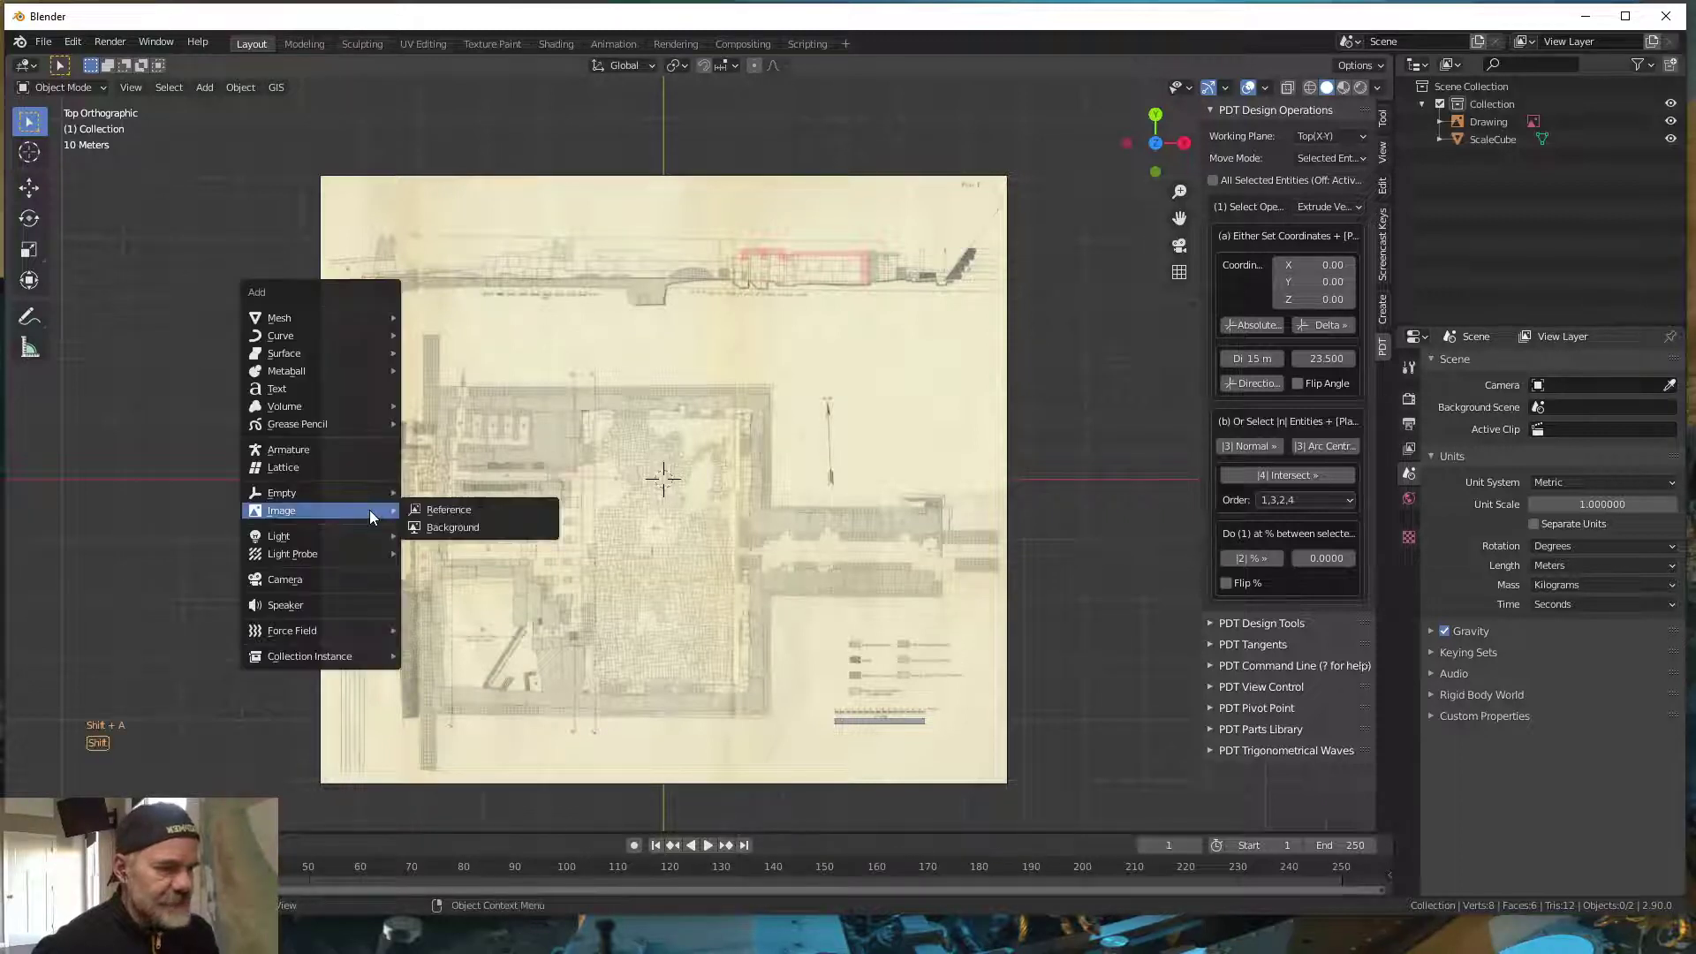
{"action": "mouse_move", "coordinate": [316, 335]}
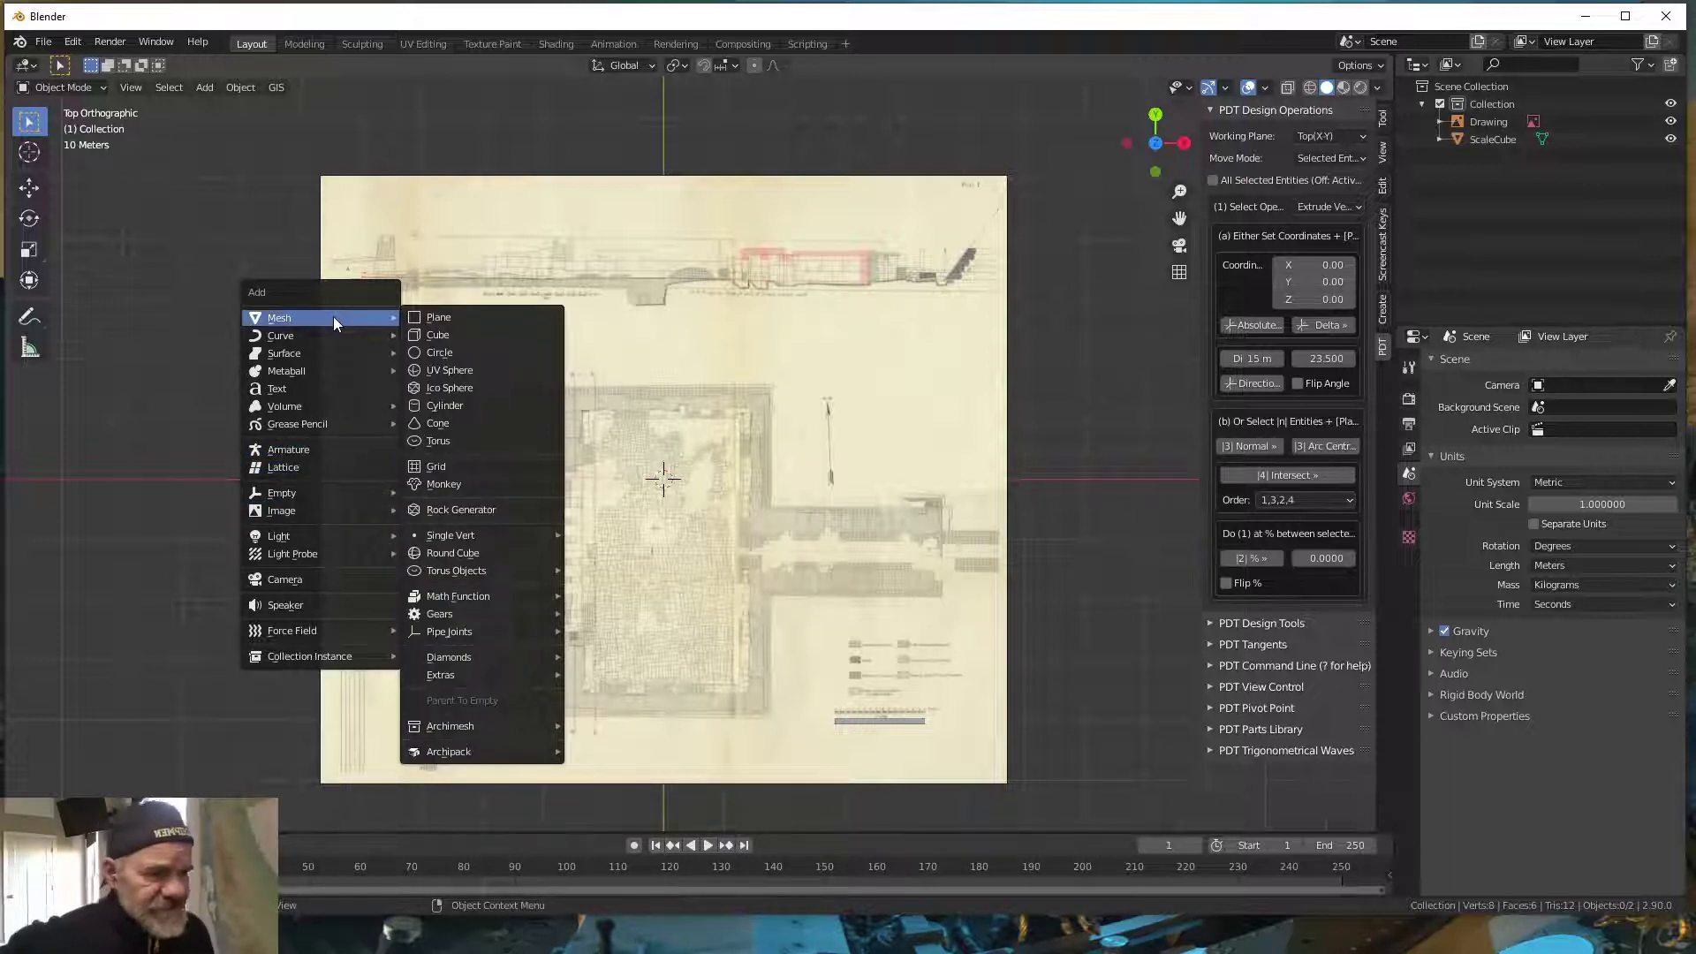
{"action": "mouse_move", "coordinate": [459, 537]}
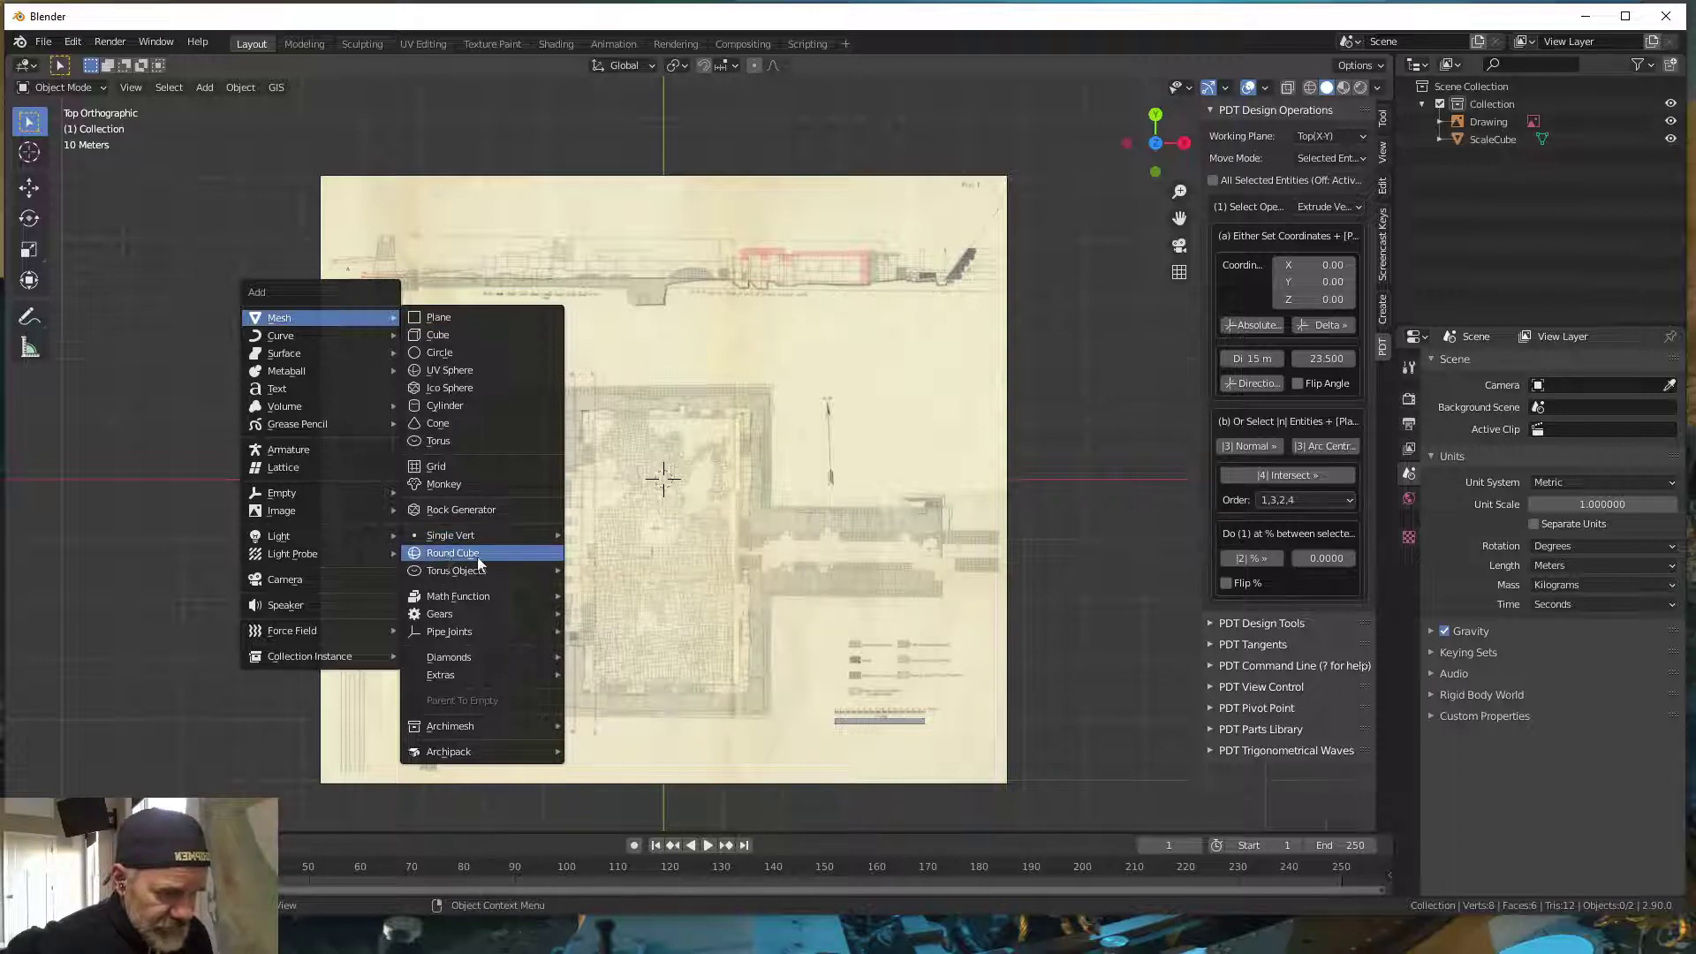
{"action": "mouse_move", "coordinate": [446, 576]}
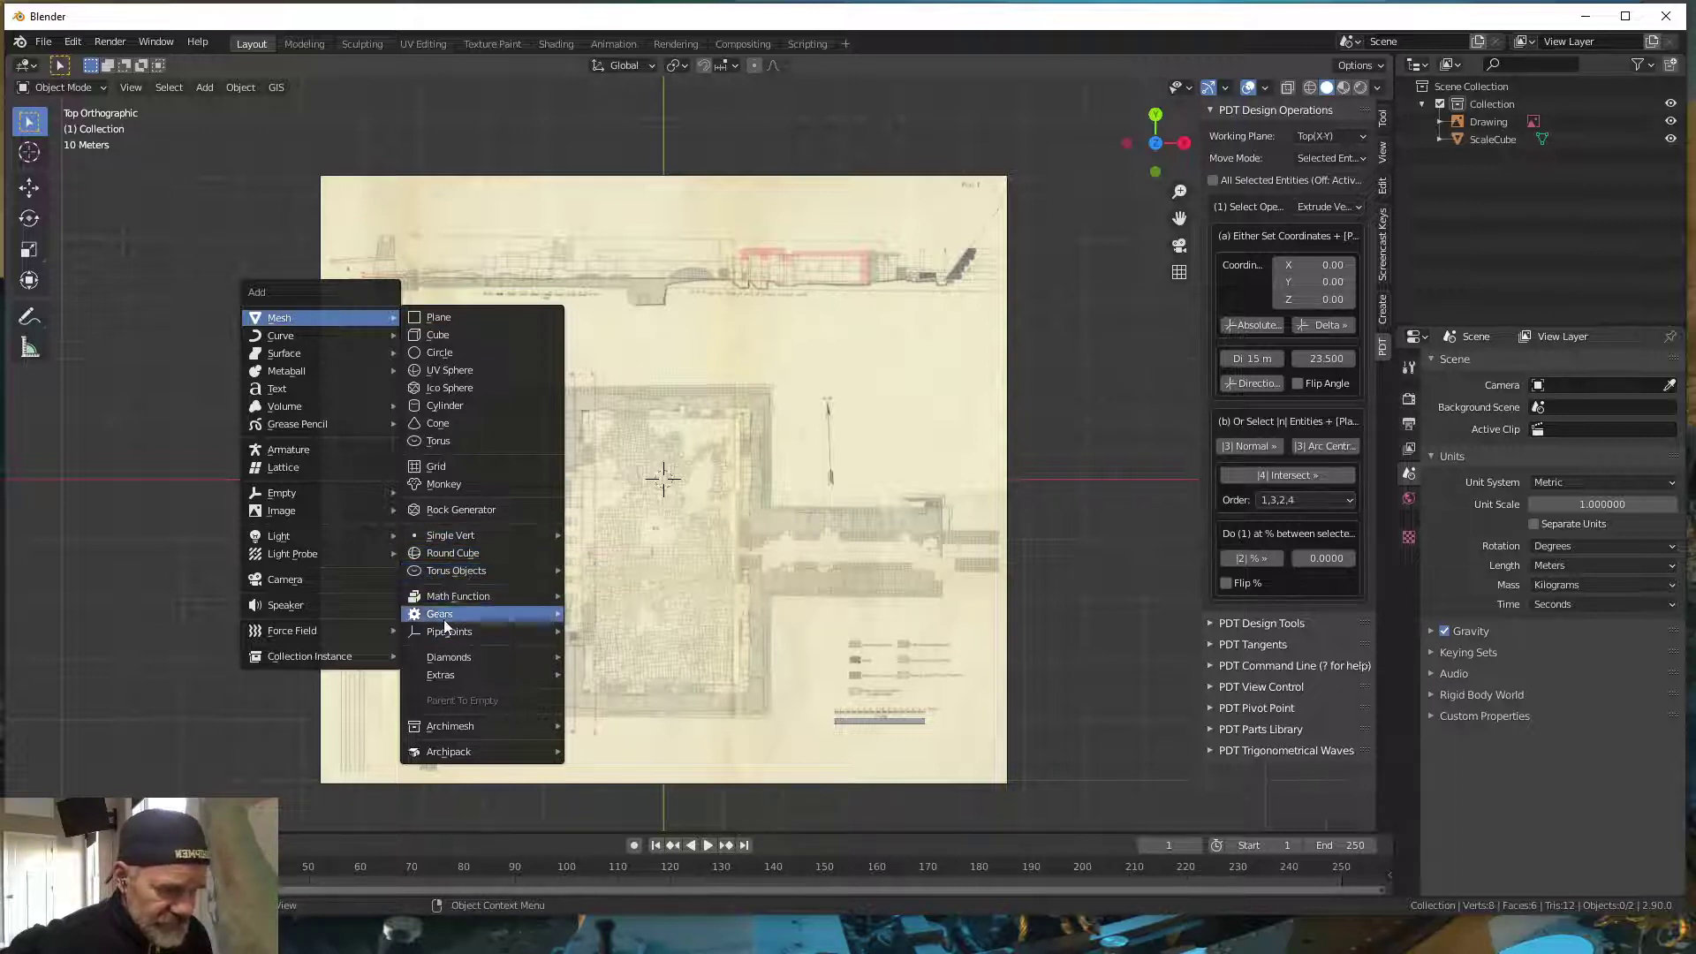
{"action": "mouse_move", "coordinate": [447, 636]}
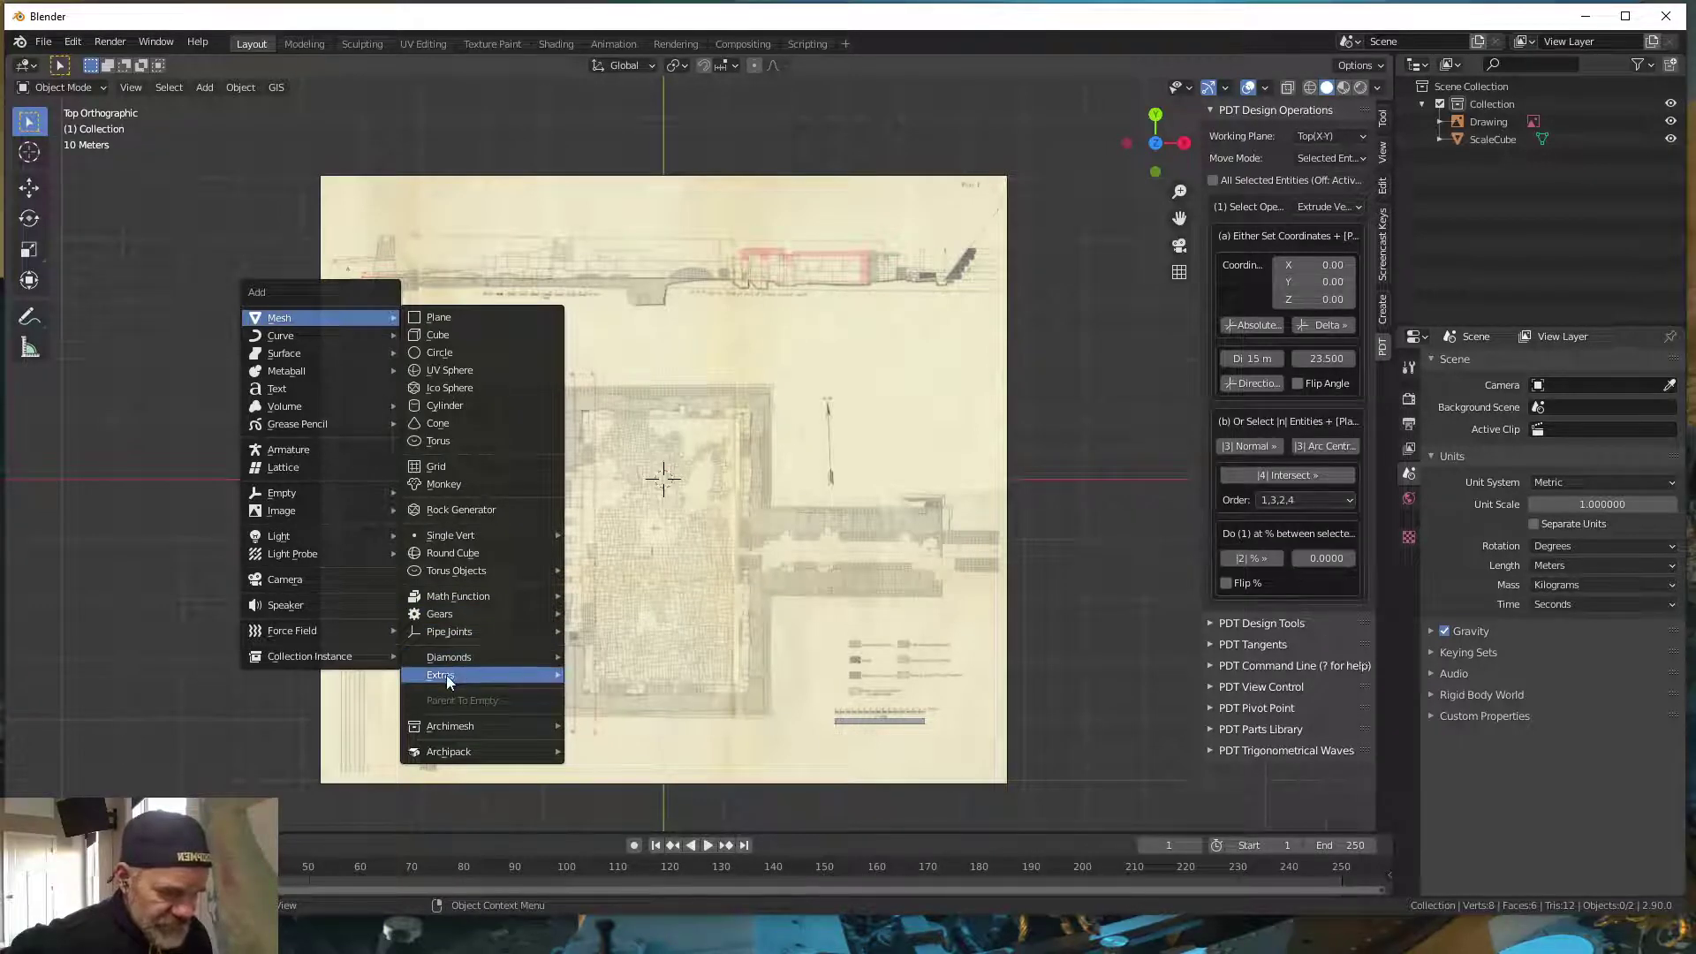
{"action": "mouse_move", "coordinate": [484, 679]}
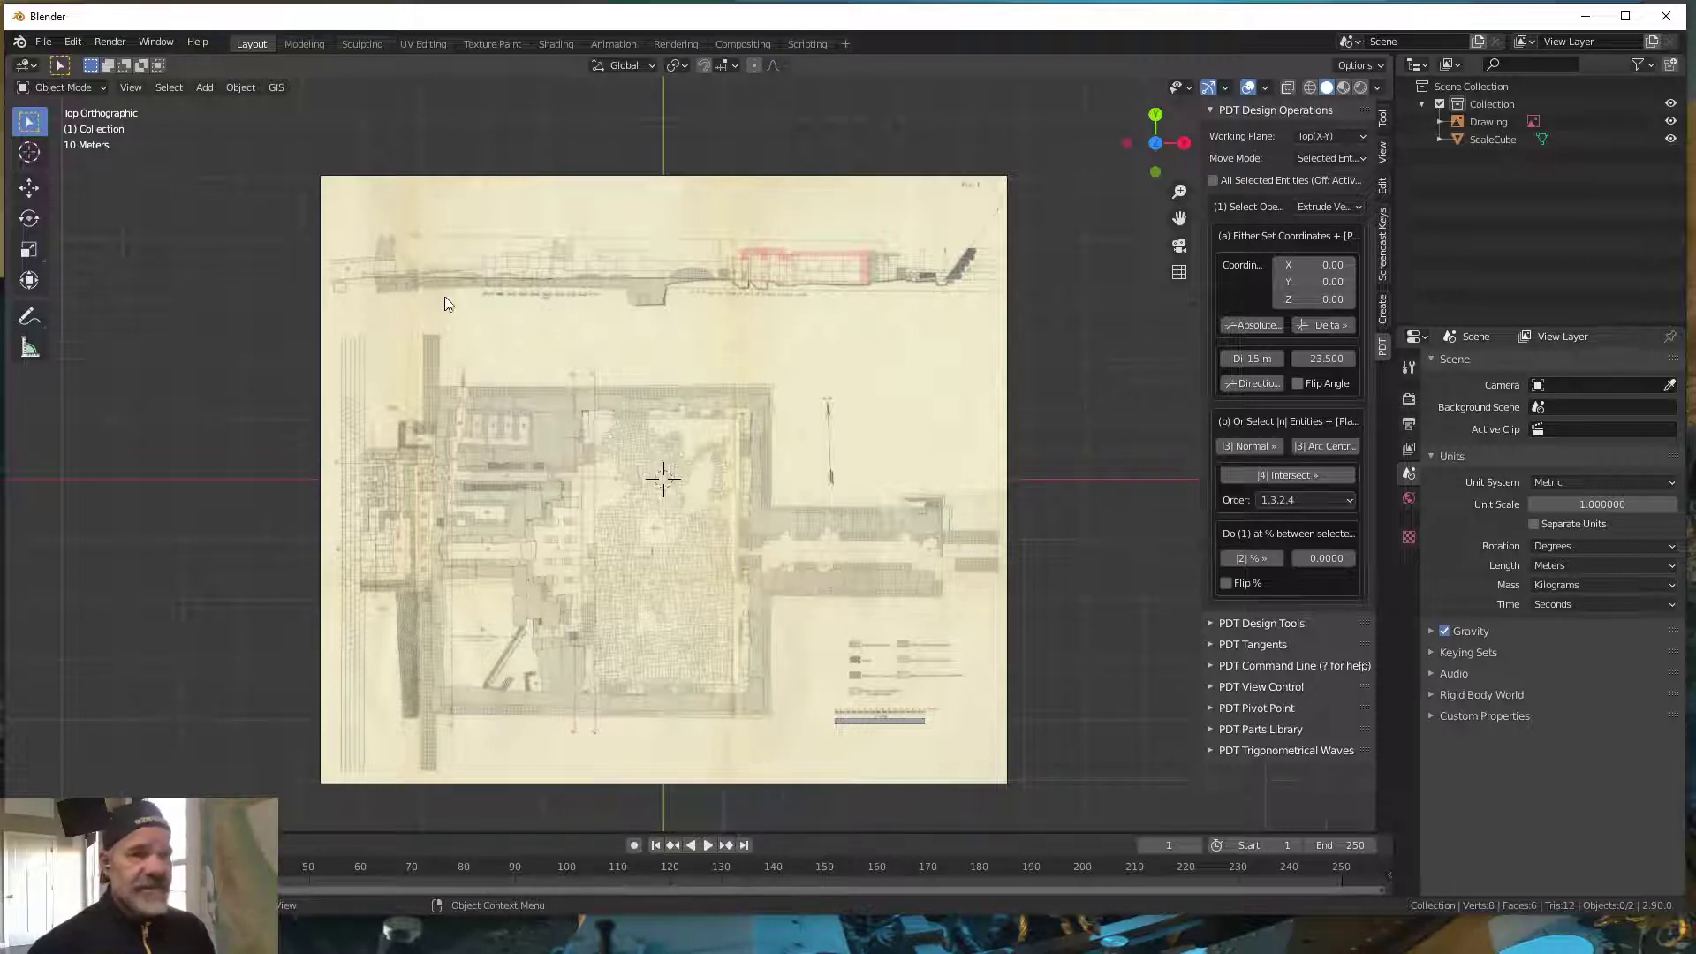
{"action": "key", "text": "shift+a"}
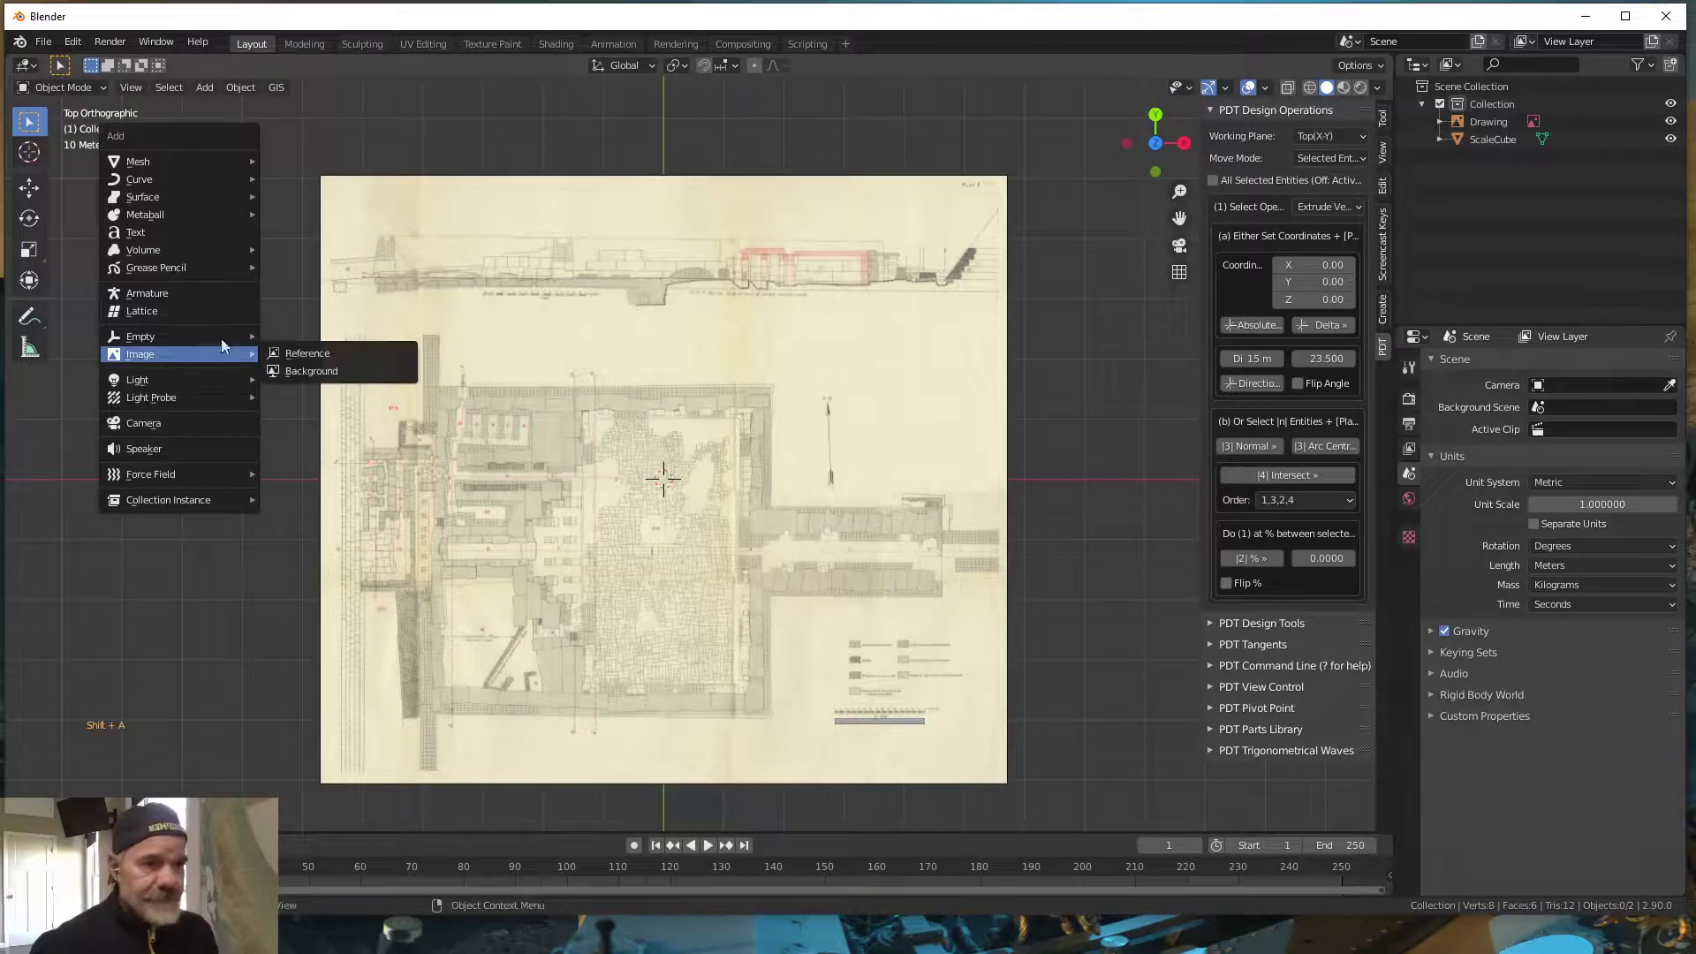
{"action": "mouse_move", "coordinate": [173, 163]}
{"action": "mouse_move", "coordinate": [309, 382]}
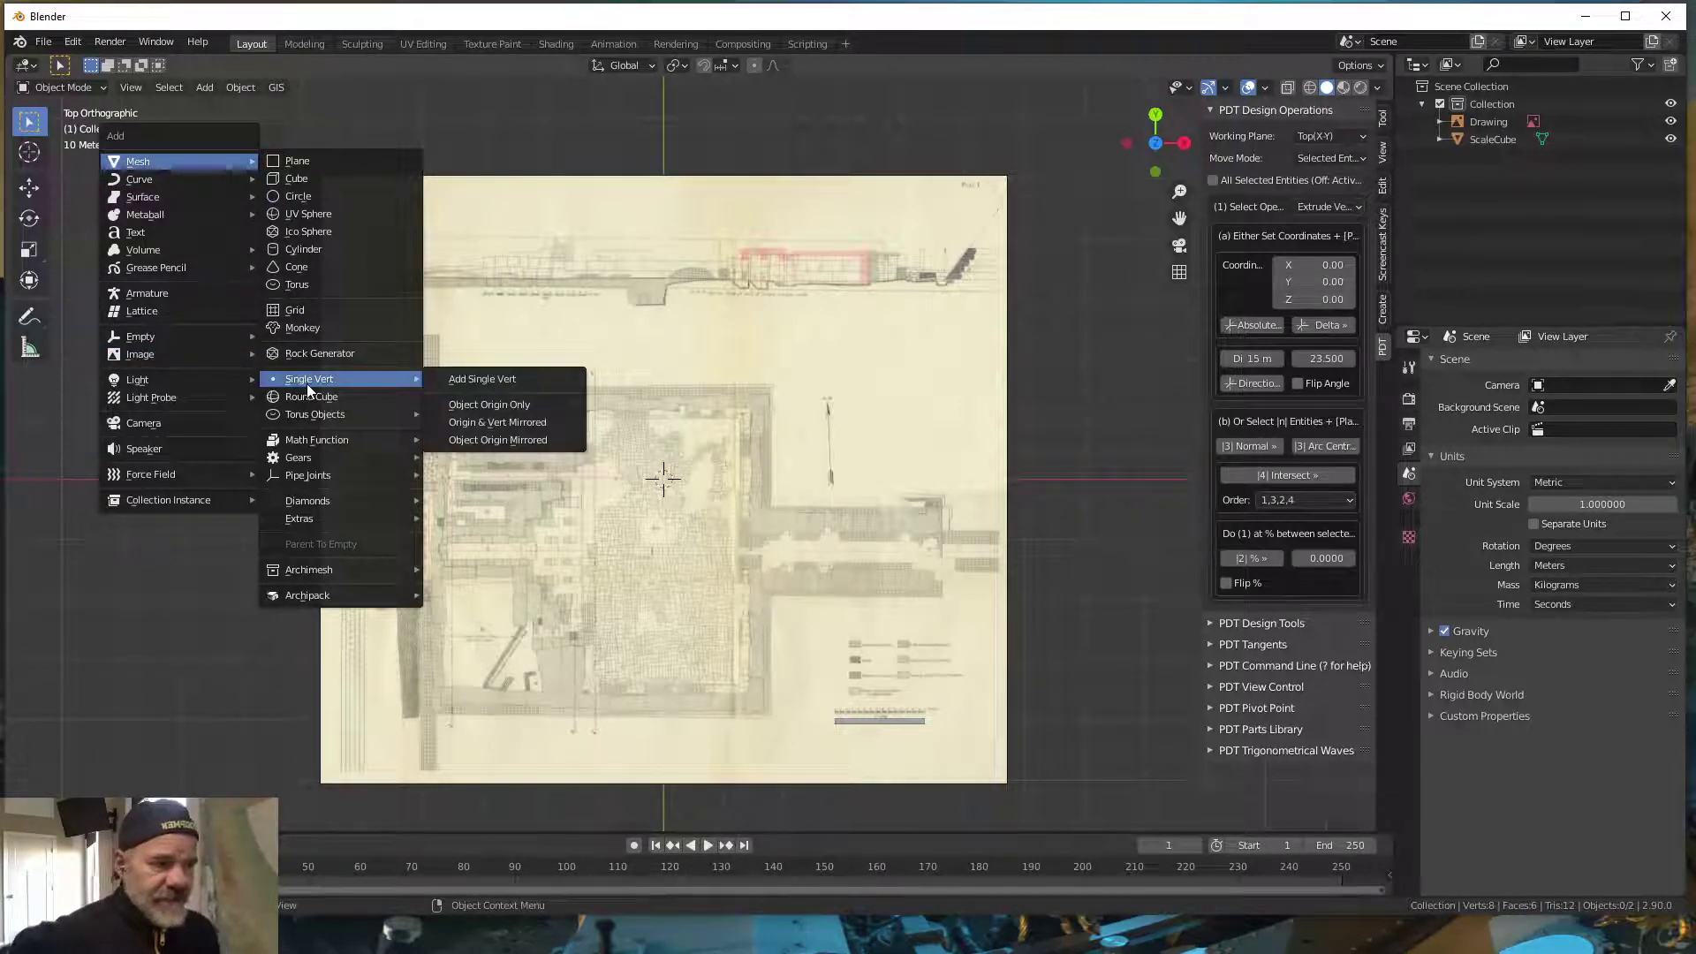
- Add a Single Vert mesh (Vert.001) and zoom in closer on the plan drawing
{"action": "left_click", "coordinate": [475, 378]}
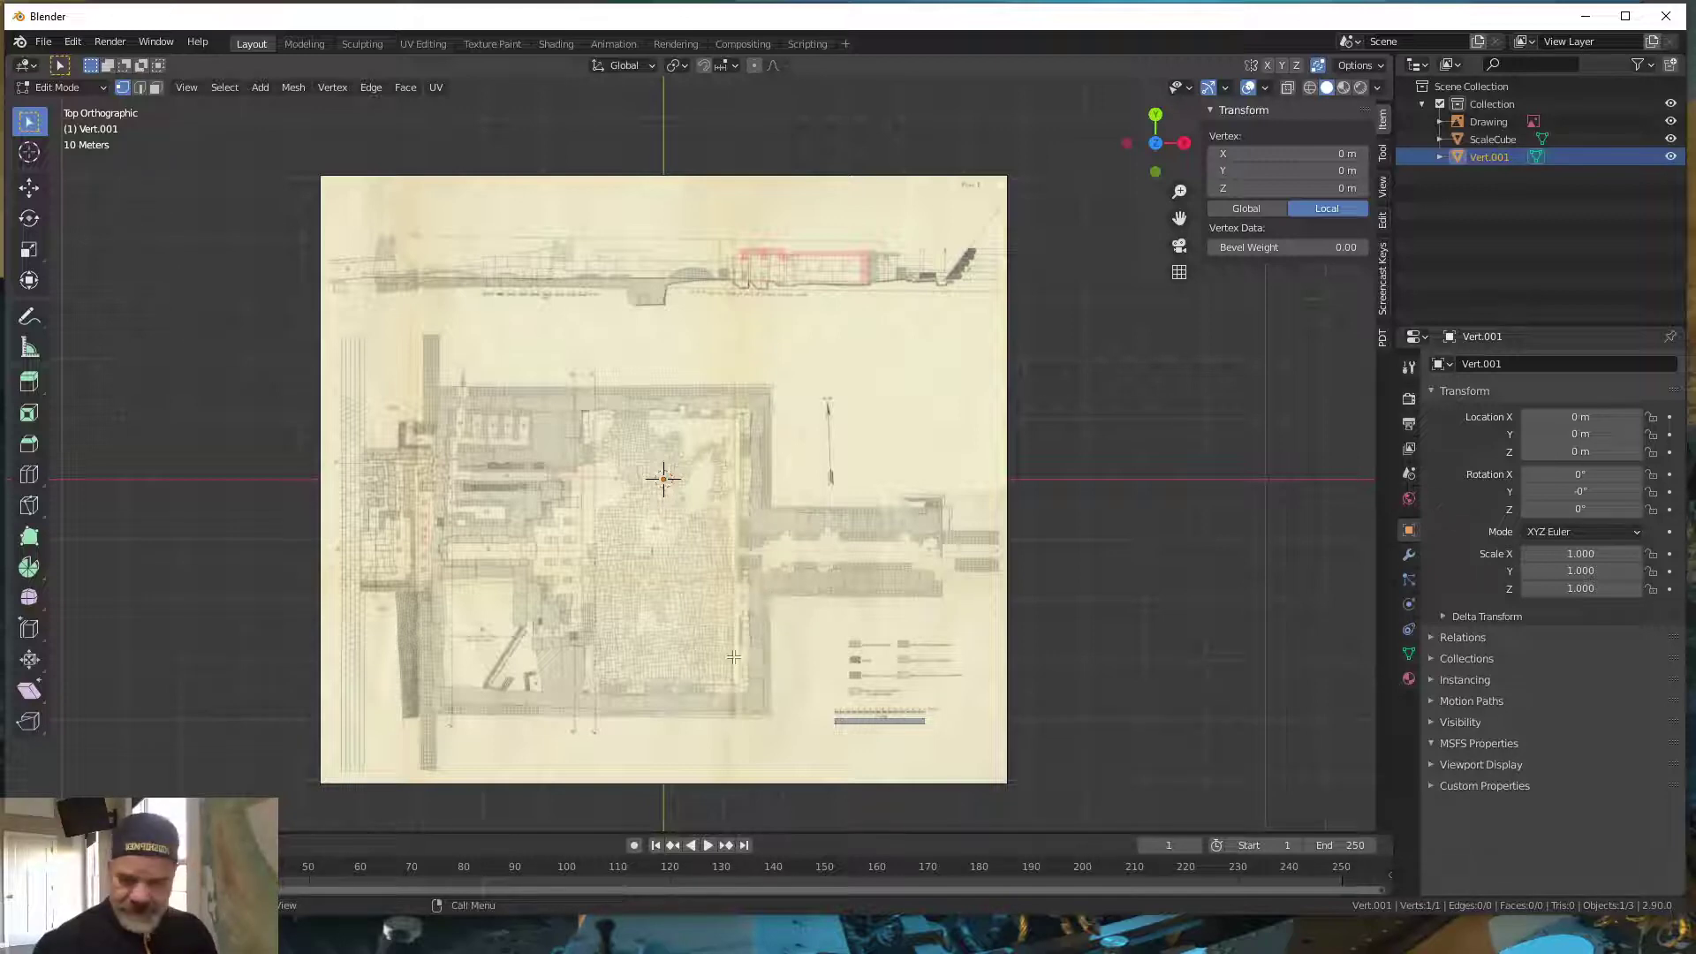
{"action": "mouse_move", "coordinate": [744, 609]}
{"action": "middle_mouse_down", "text": "shift"}
{"action": "mouse_move", "coordinate": [775, 612]}
{"action": "mouse_move", "coordinate": [786, 576]}
{"action": "middle_mouse_up", "text": "shift"}
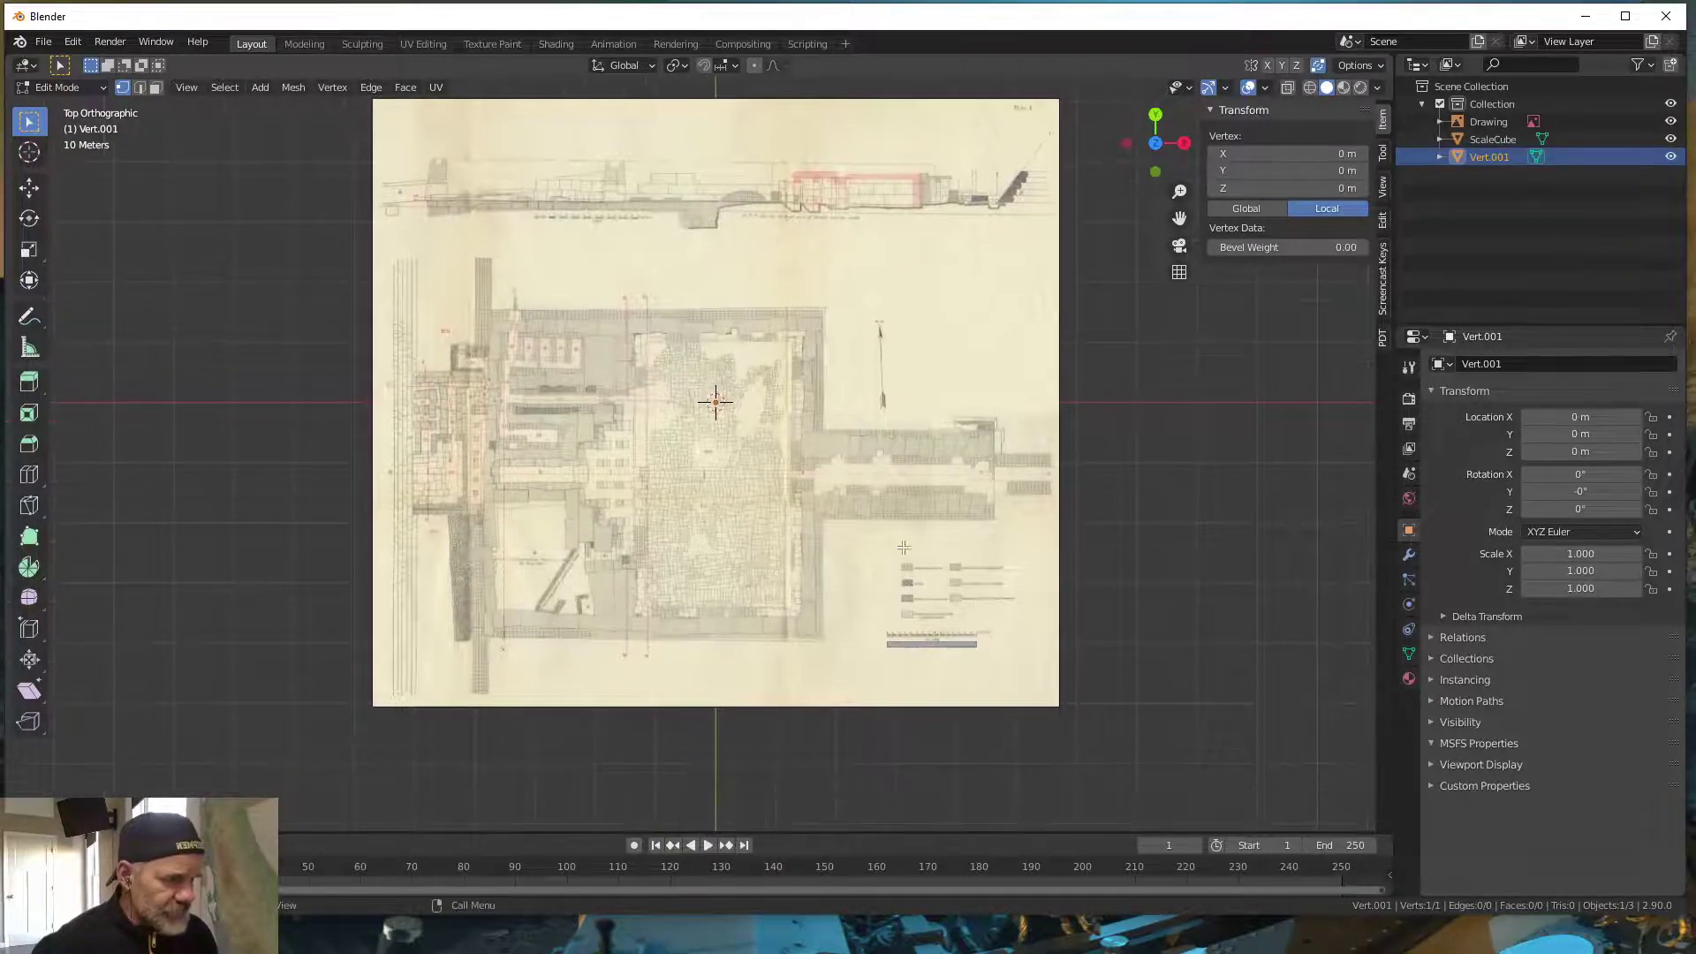
{"action": "scroll", "coordinate": [927, 577], "scroll_direction": "up", "scroll_amount": 4}
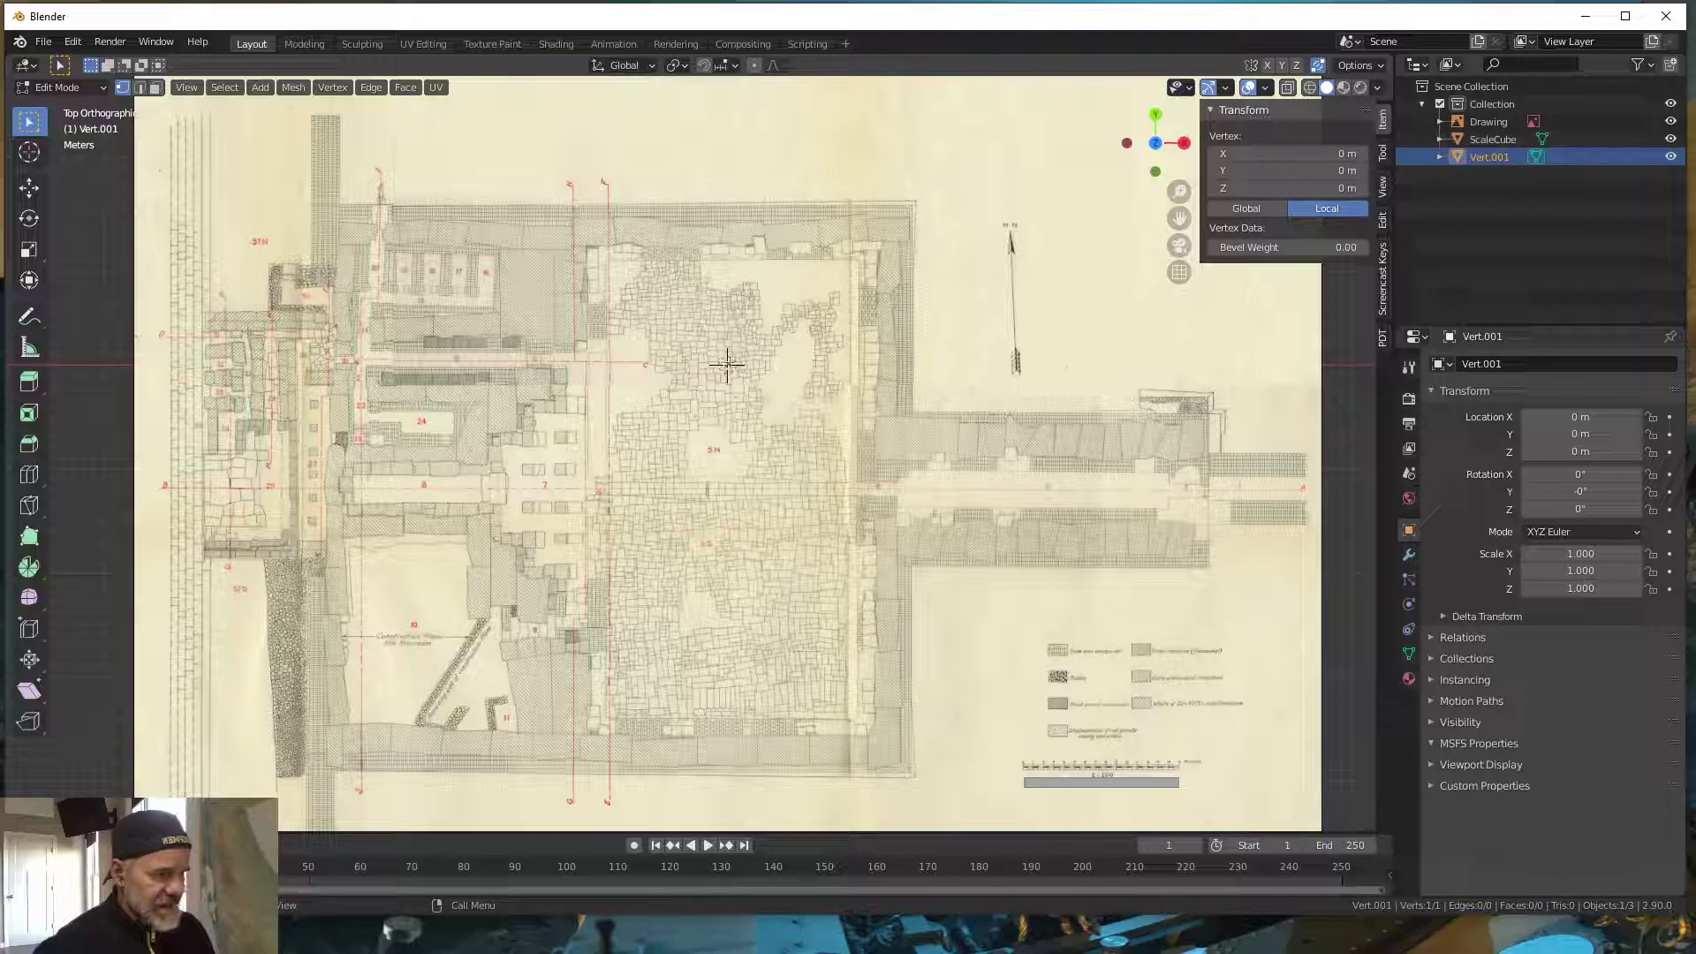
- Move the vertex onto the enclosure's bottom-right corner and extrude an edge up the east wall
{"action": "key", "text": "g"}
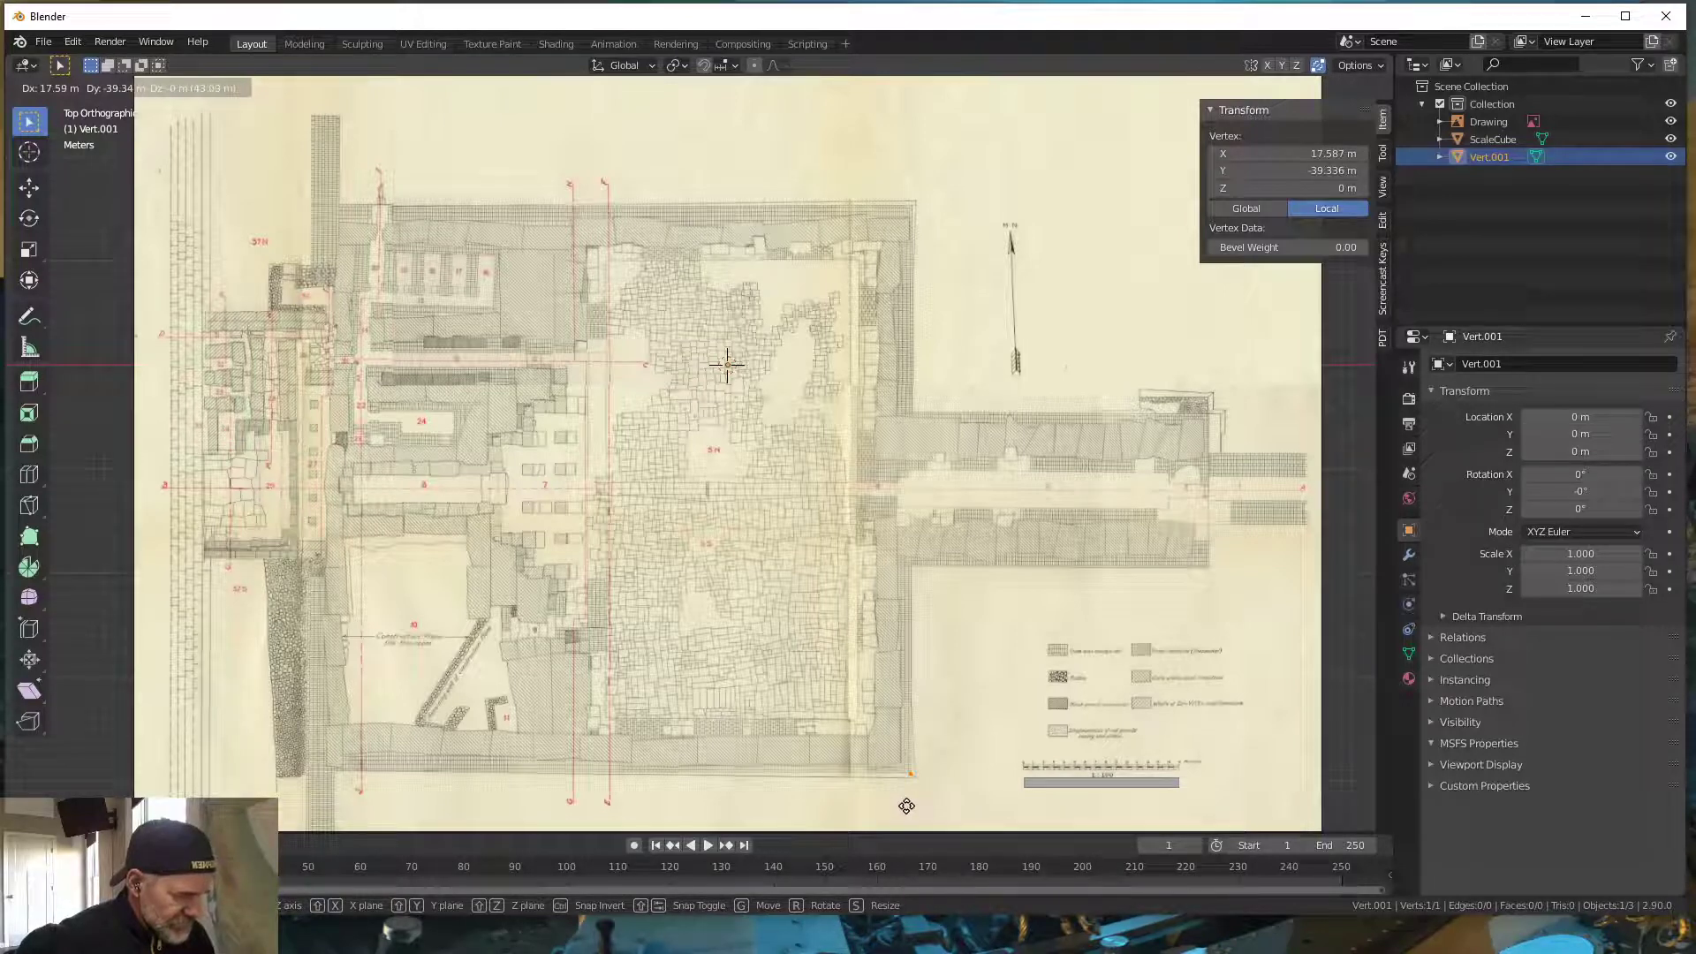
{"action": "left_click", "coordinate": [906, 803]}
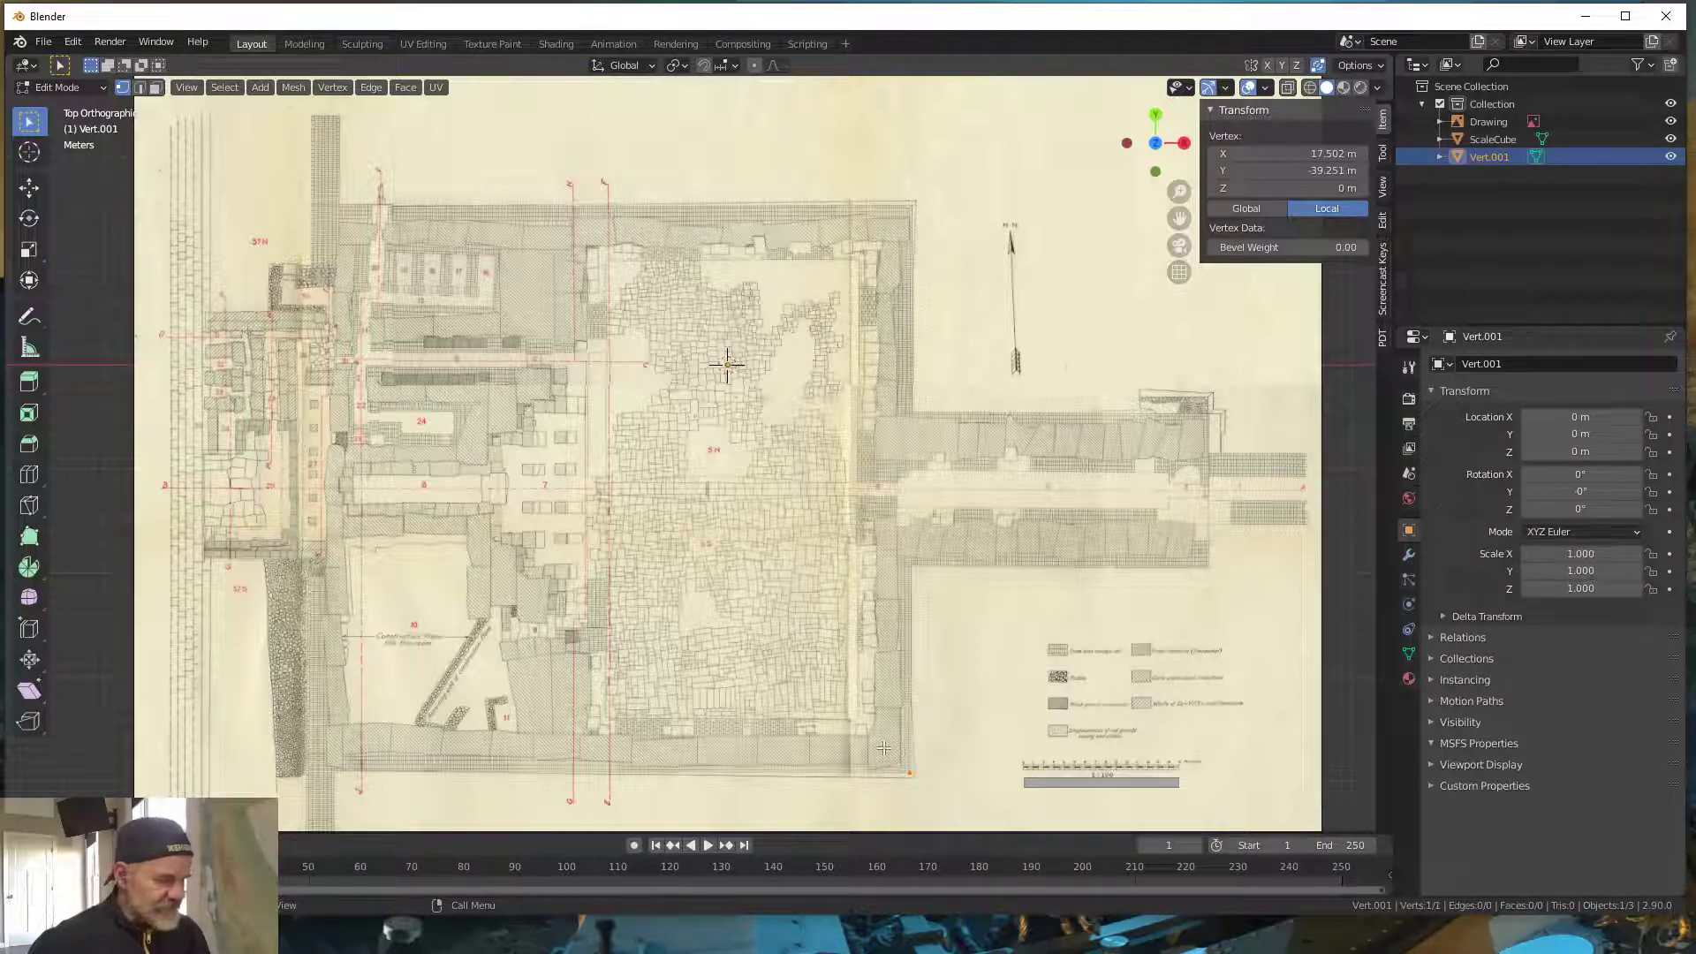
{"action": "key", "text": "e"}
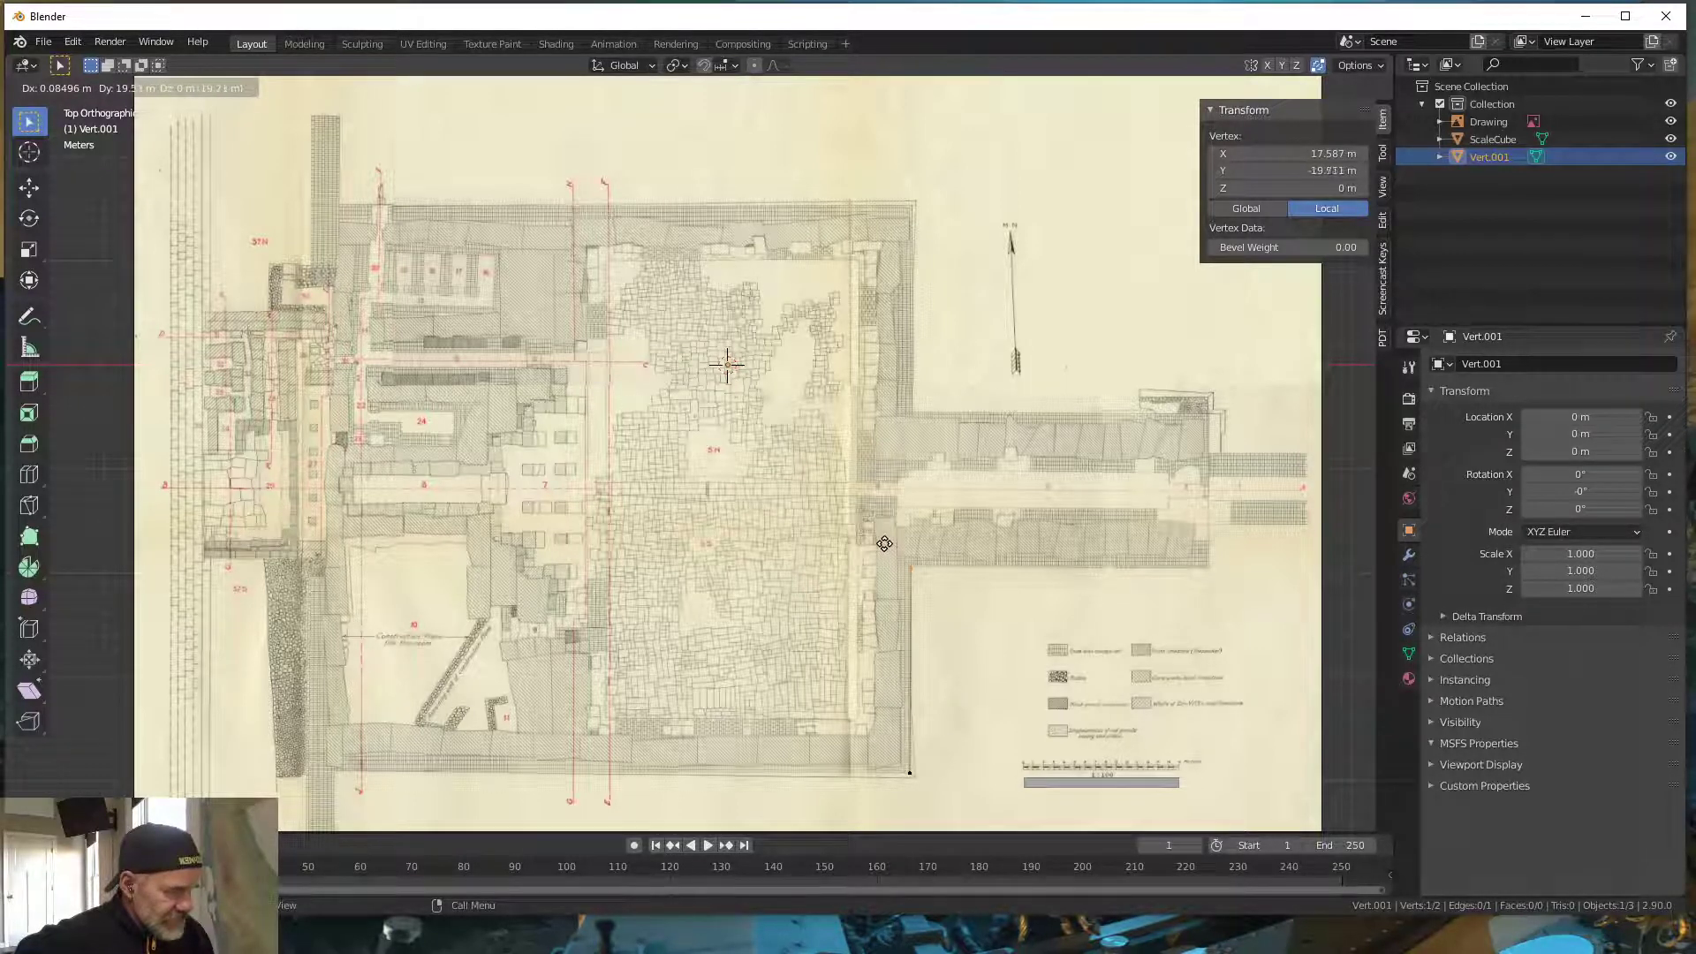
{"action": "left_click", "coordinate": [884, 540]}
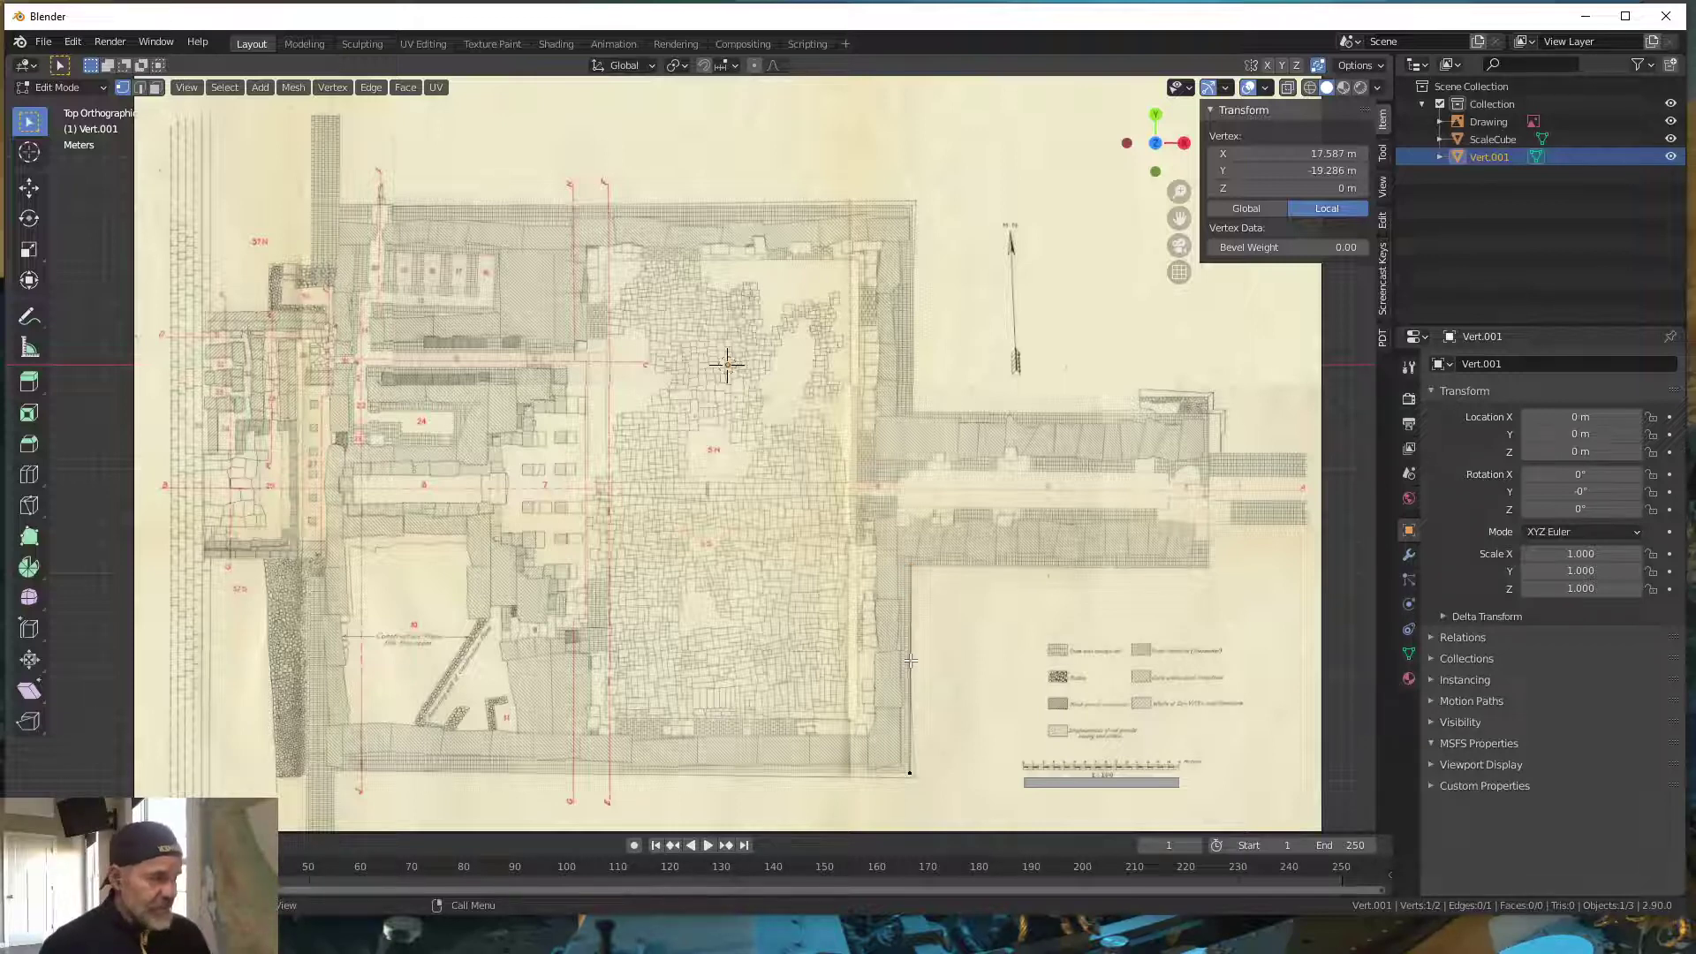
- Extrude a vertex to the east wing's corner, toggling the reference drawing to check the edges
{"action": "left_click", "coordinate": [1671, 122]}
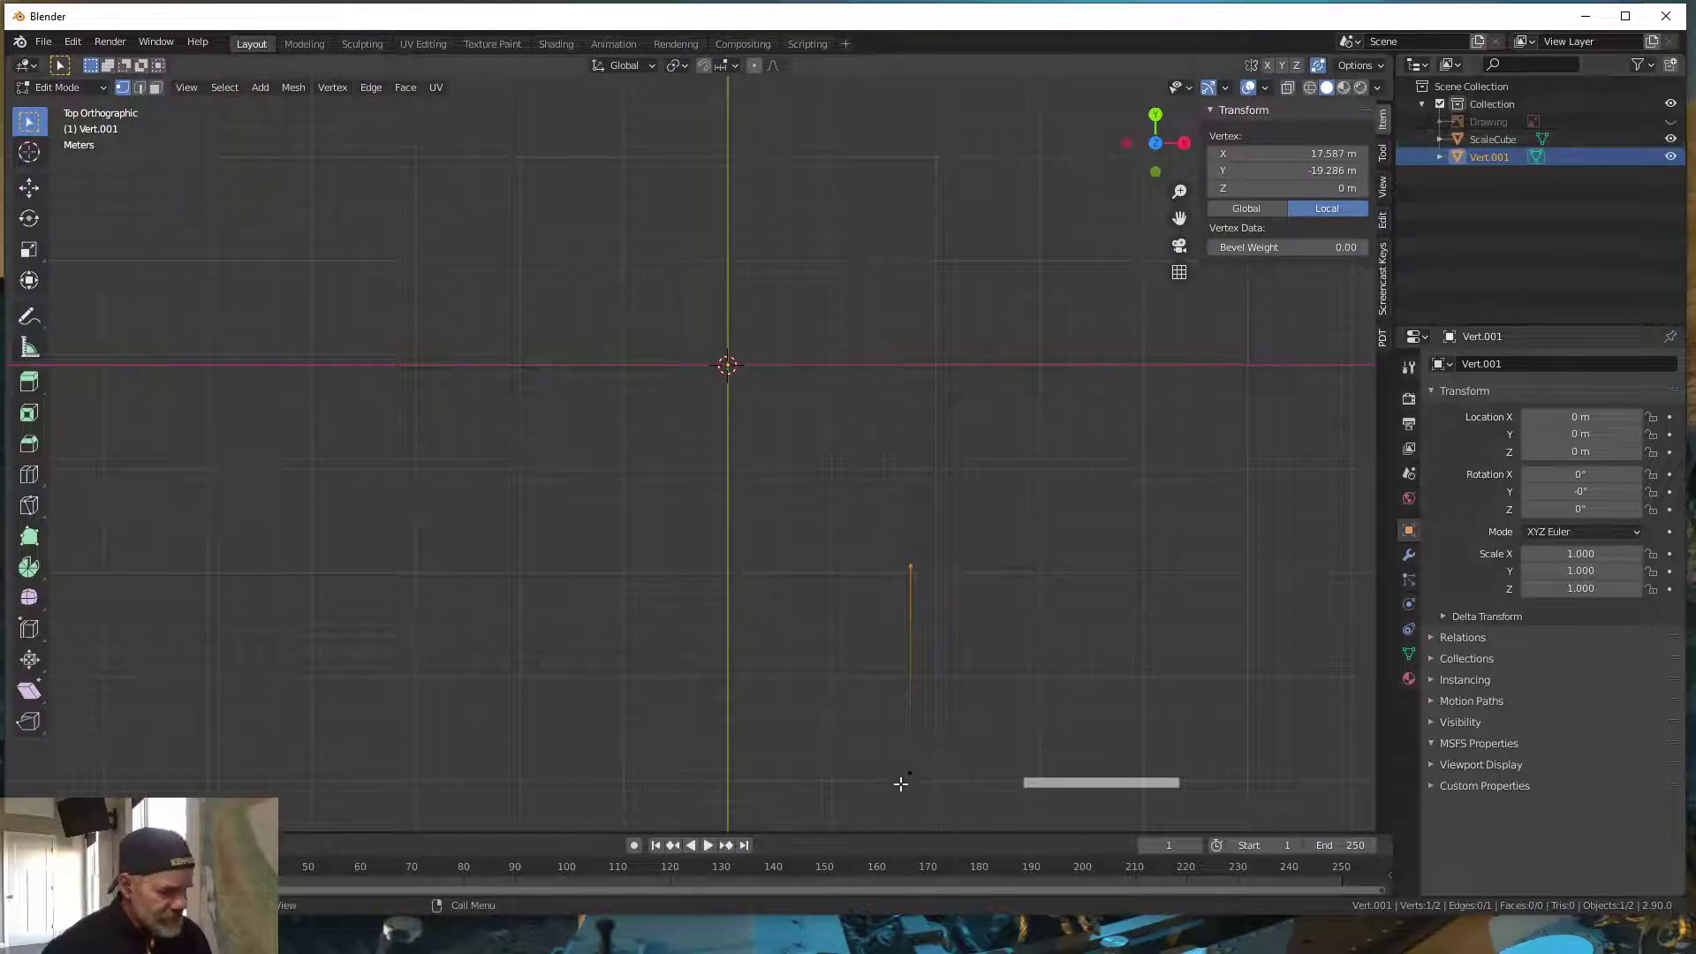
{"action": "left_click", "coordinate": [1671, 122]}
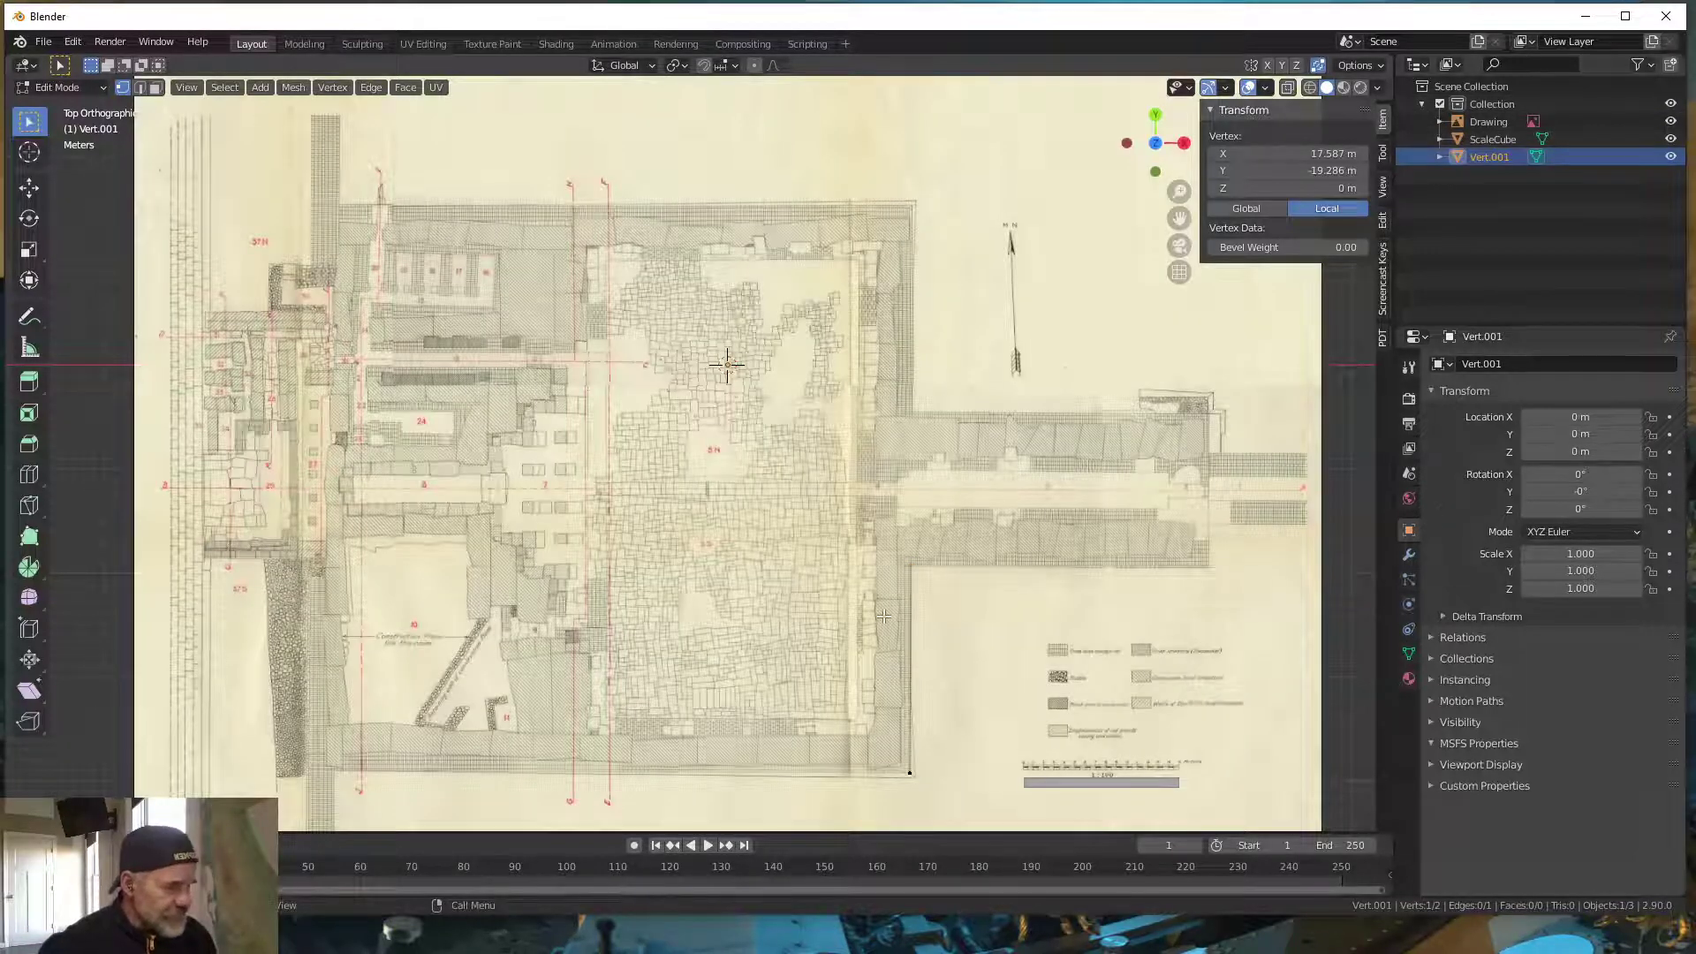
{"action": "key", "text": "e"}
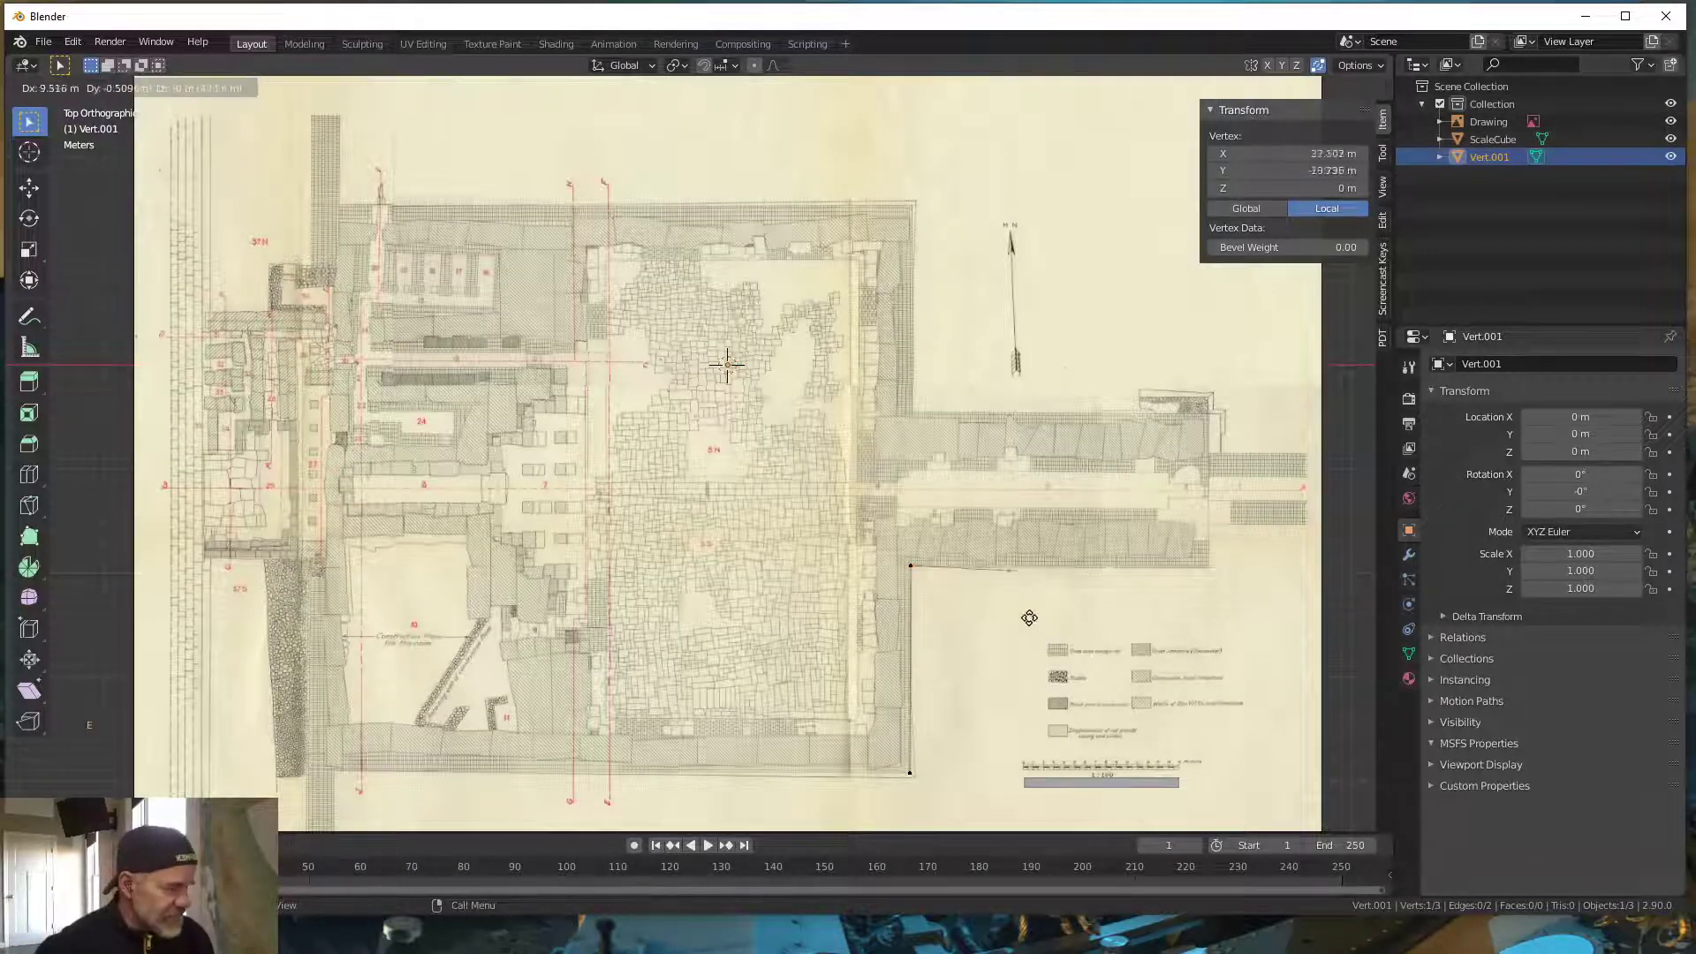
{"action": "left_click", "coordinate": [1176, 620]}
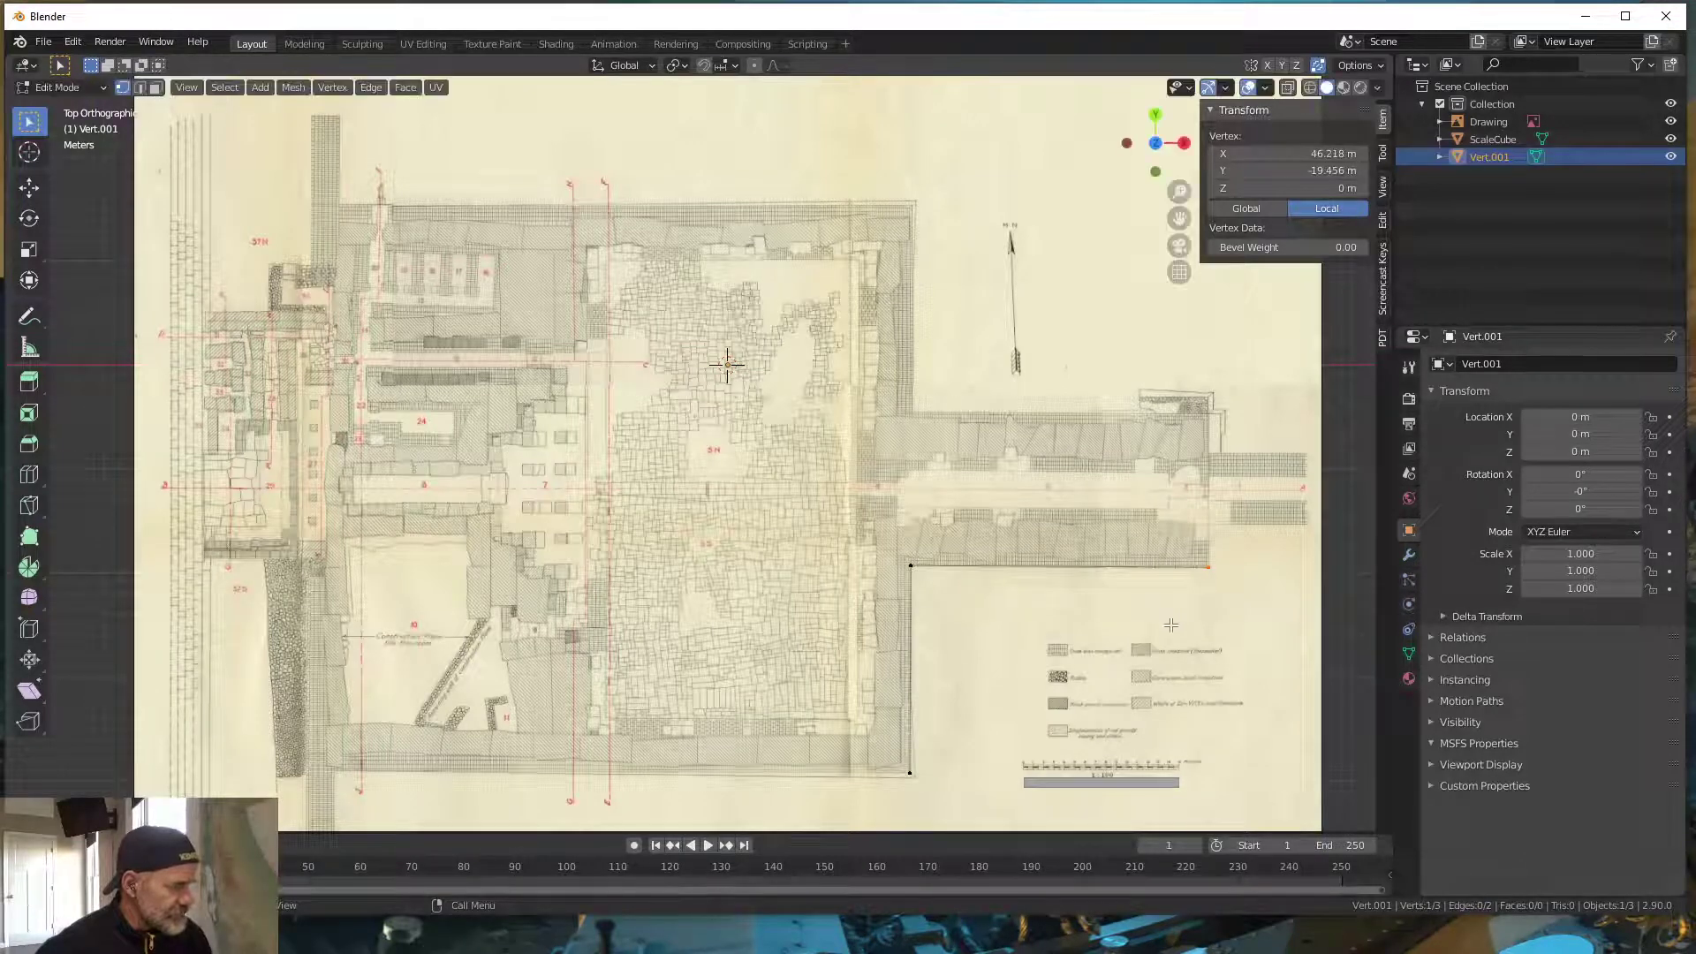
{"action": "left_click", "coordinate": [1670, 121]}
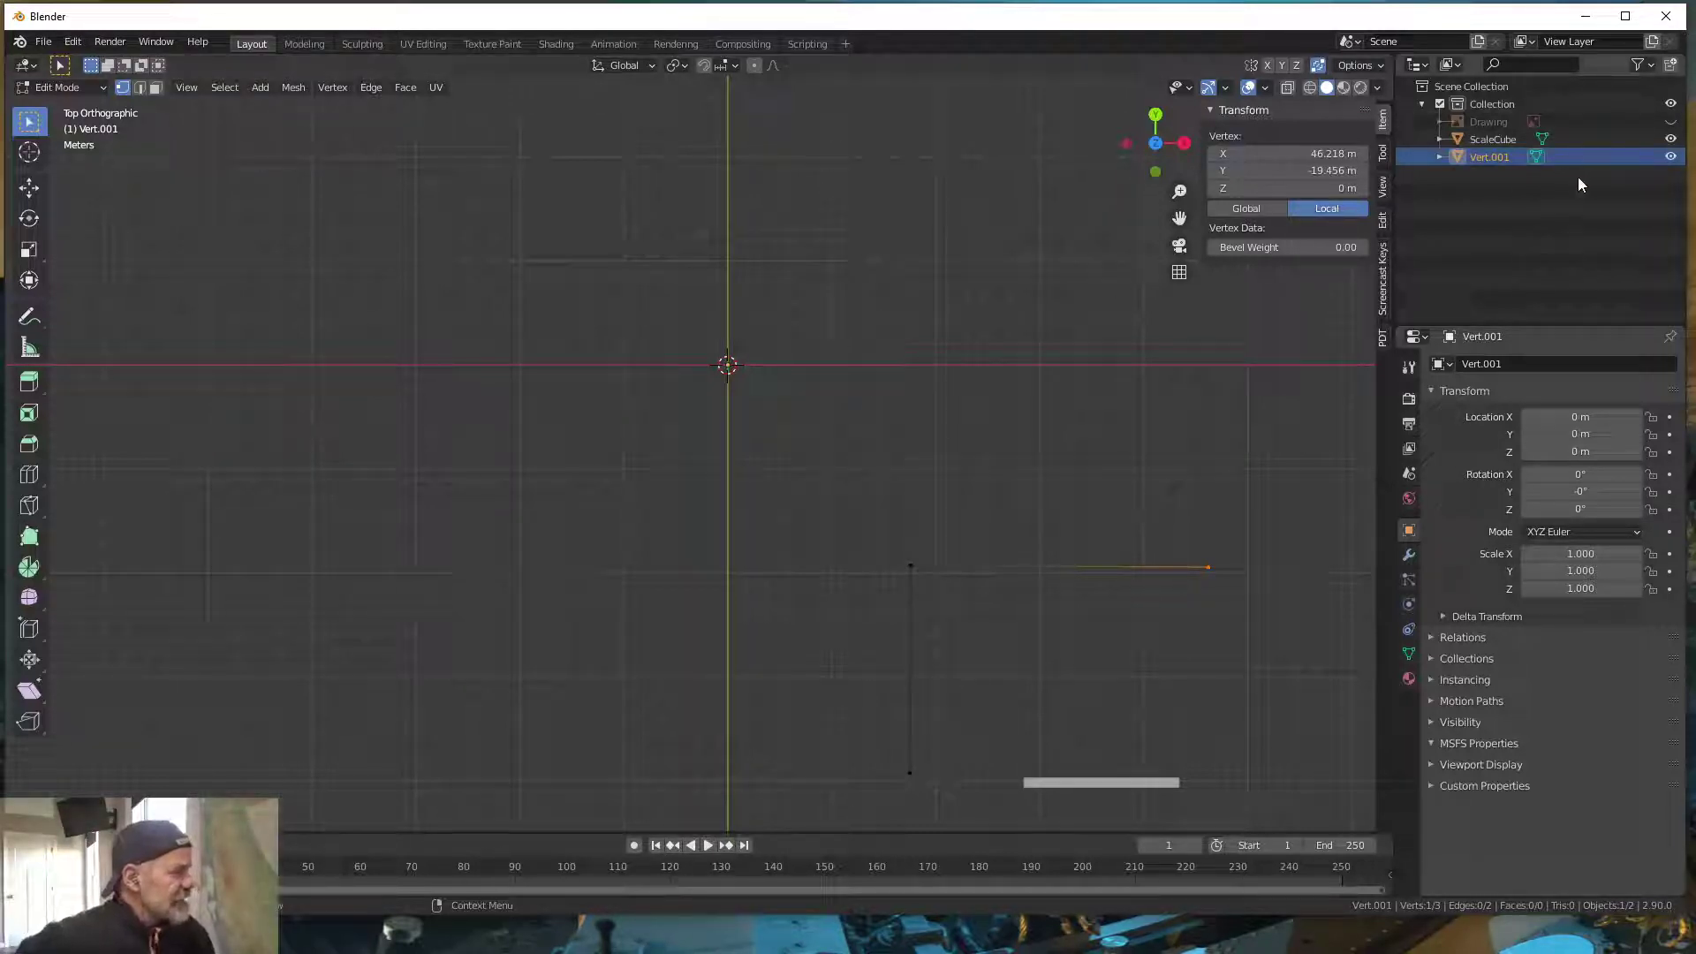
{"action": "left_click", "coordinate": [1671, 121]}
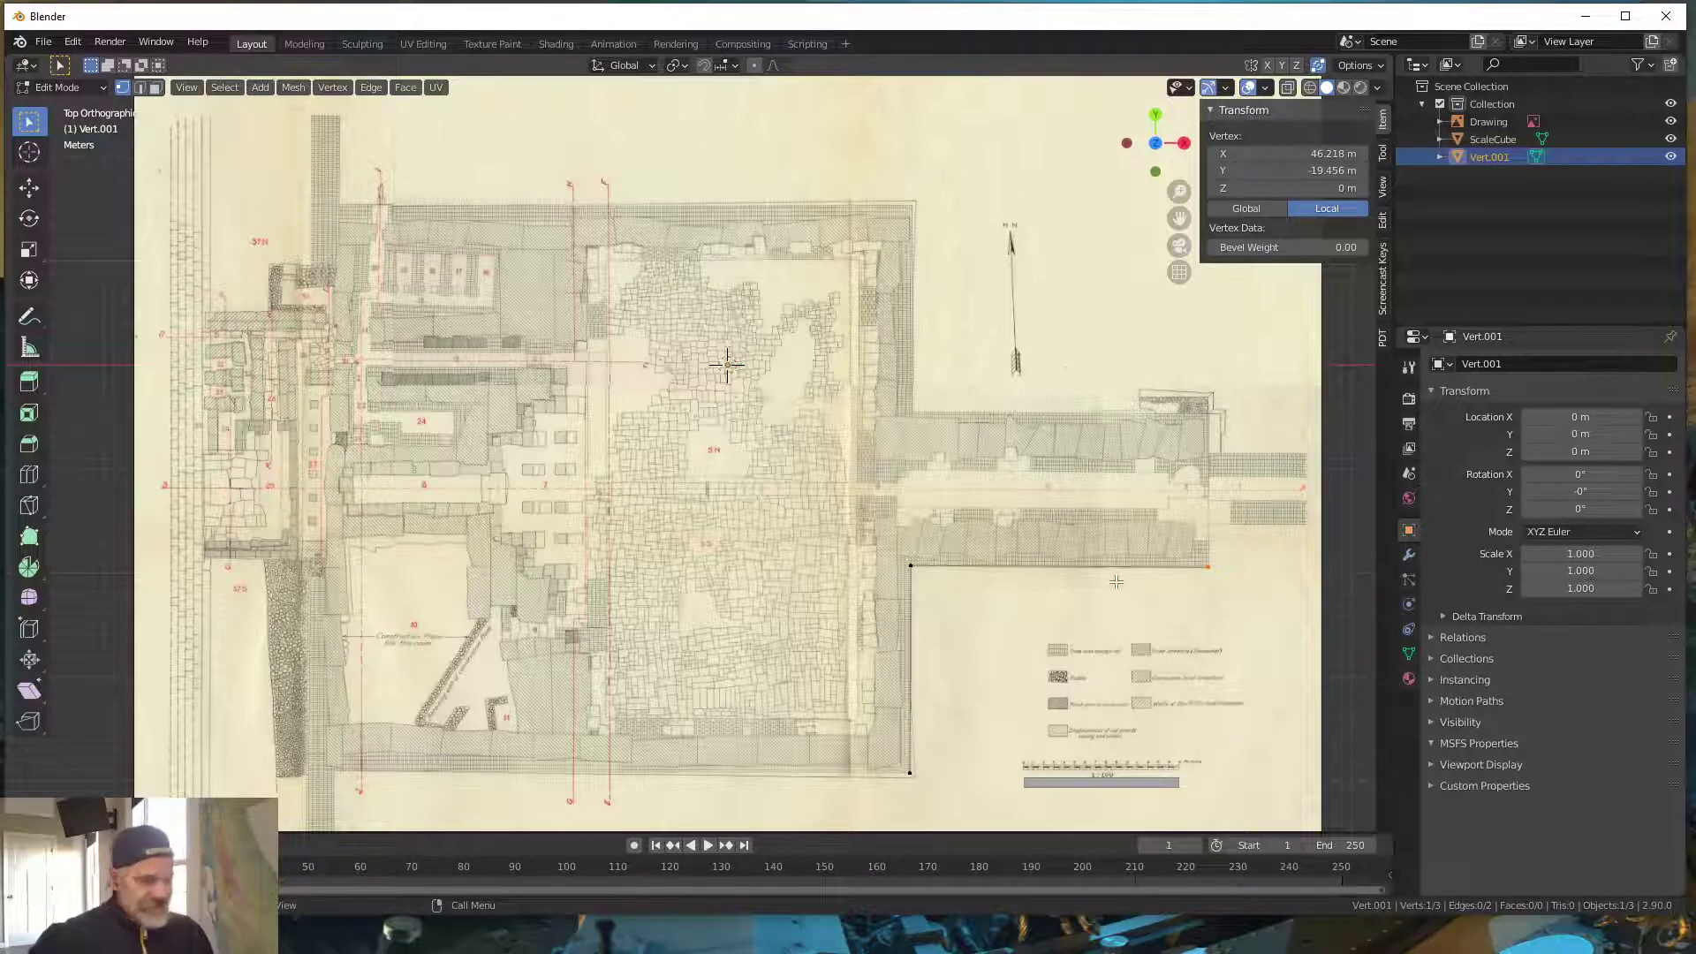
- Extrude vertices to the wing's upper corner and far end, then box-select the four new vertices
{"action": "key", "text": "e"}
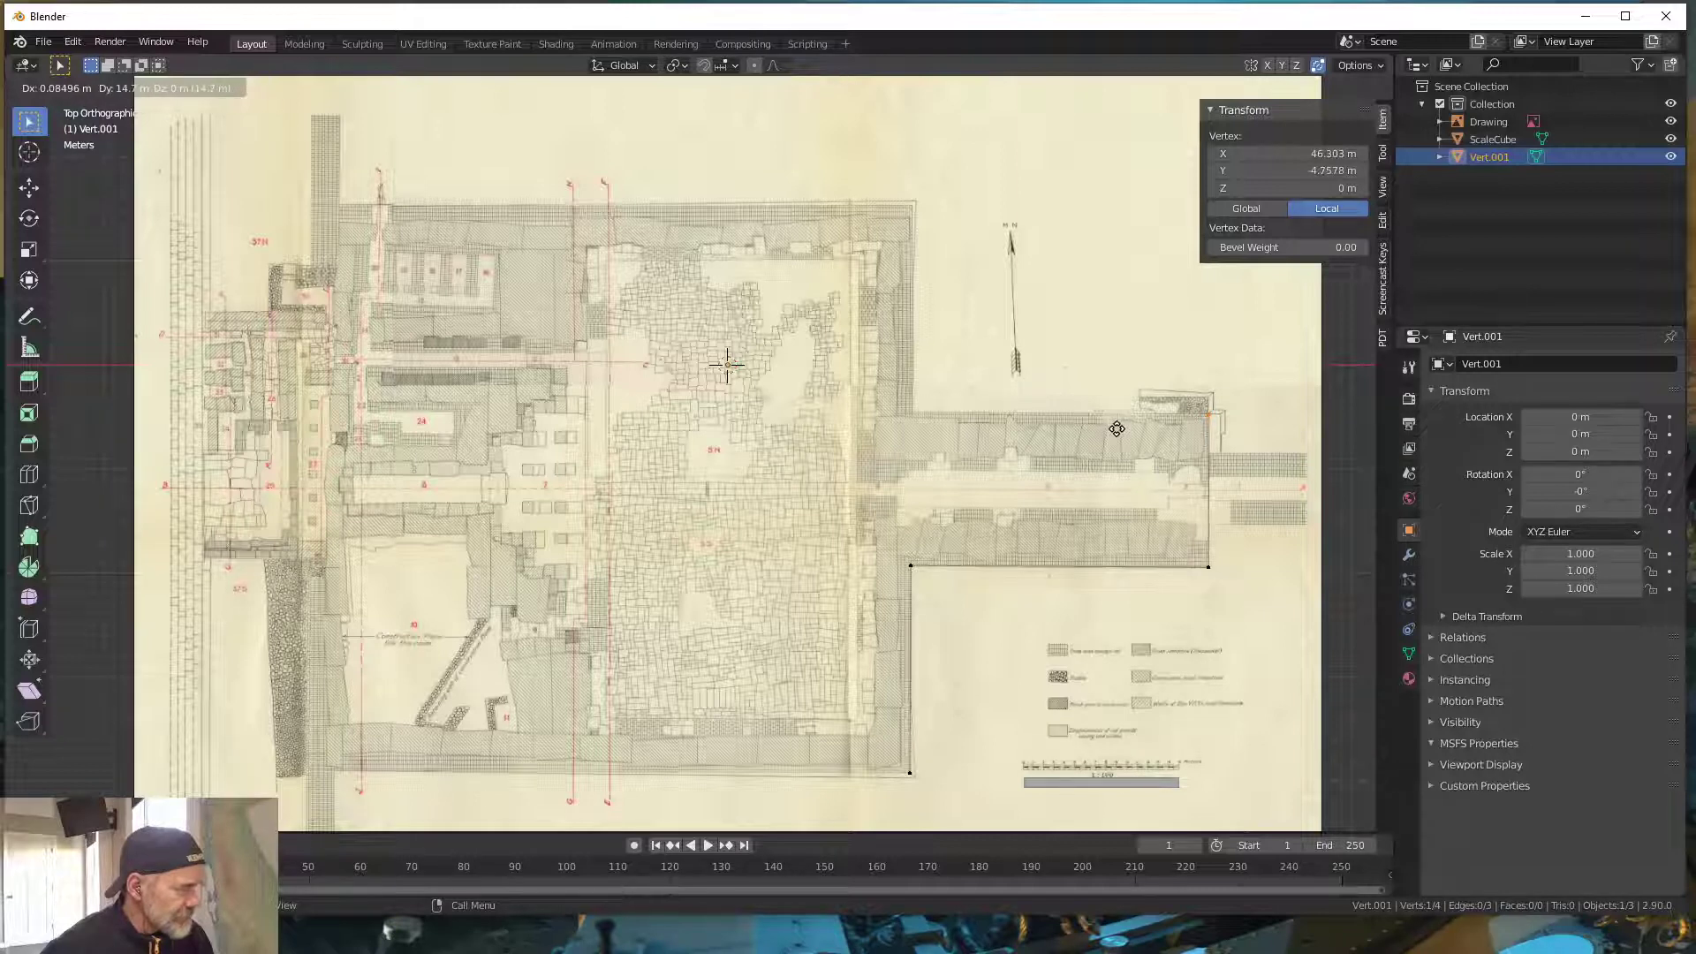
{"action": "left_click", "coordinate": [1116, 428]}
{"action": "key", "text": "e"}
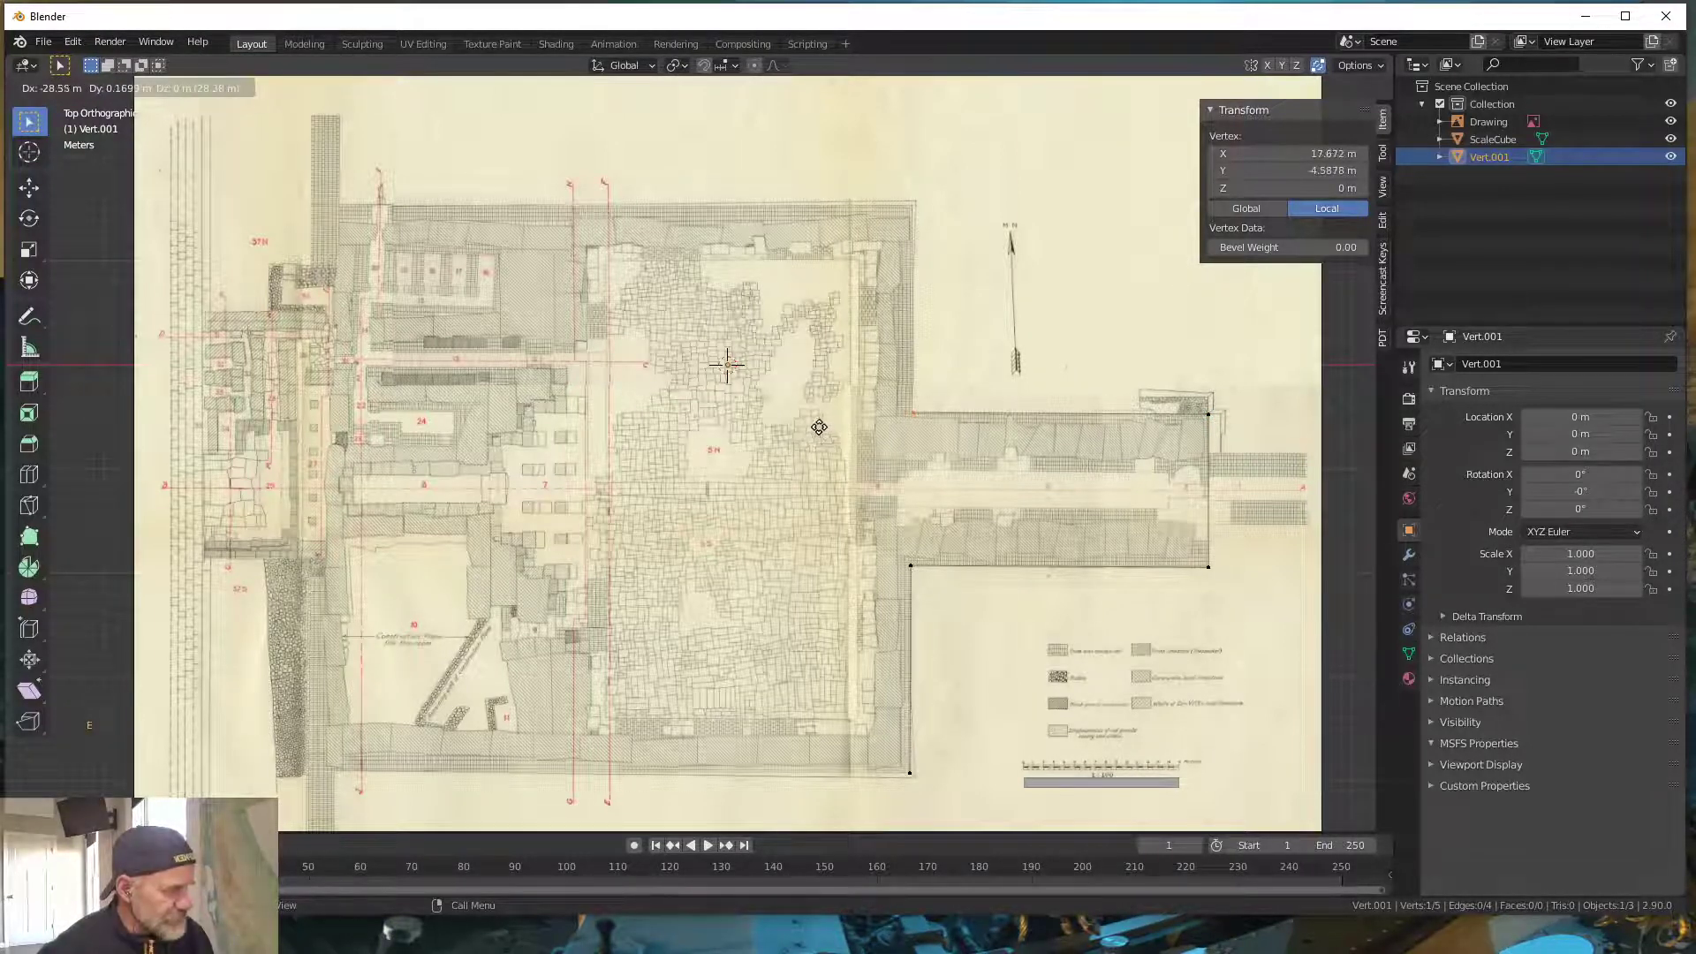
{"action": "left_click", "coordinate": [819, 428]}
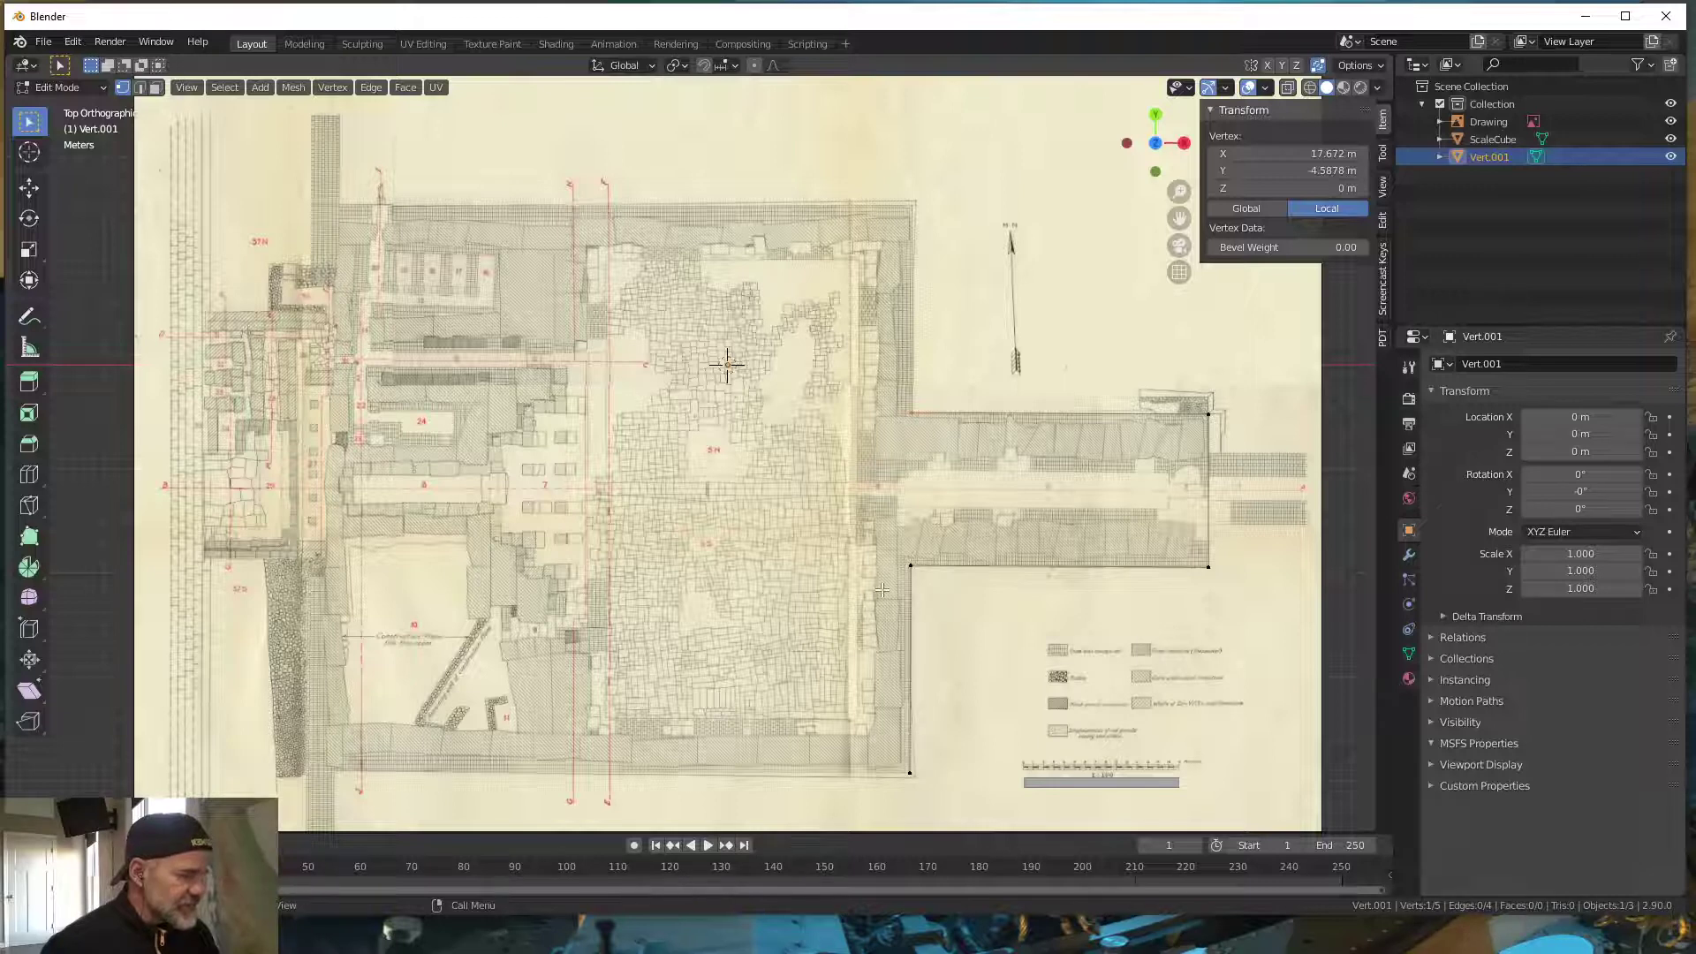
{"action": "left_click_drag", "start_coordinate": [883, 590], "coordinate": [1253, 375]}
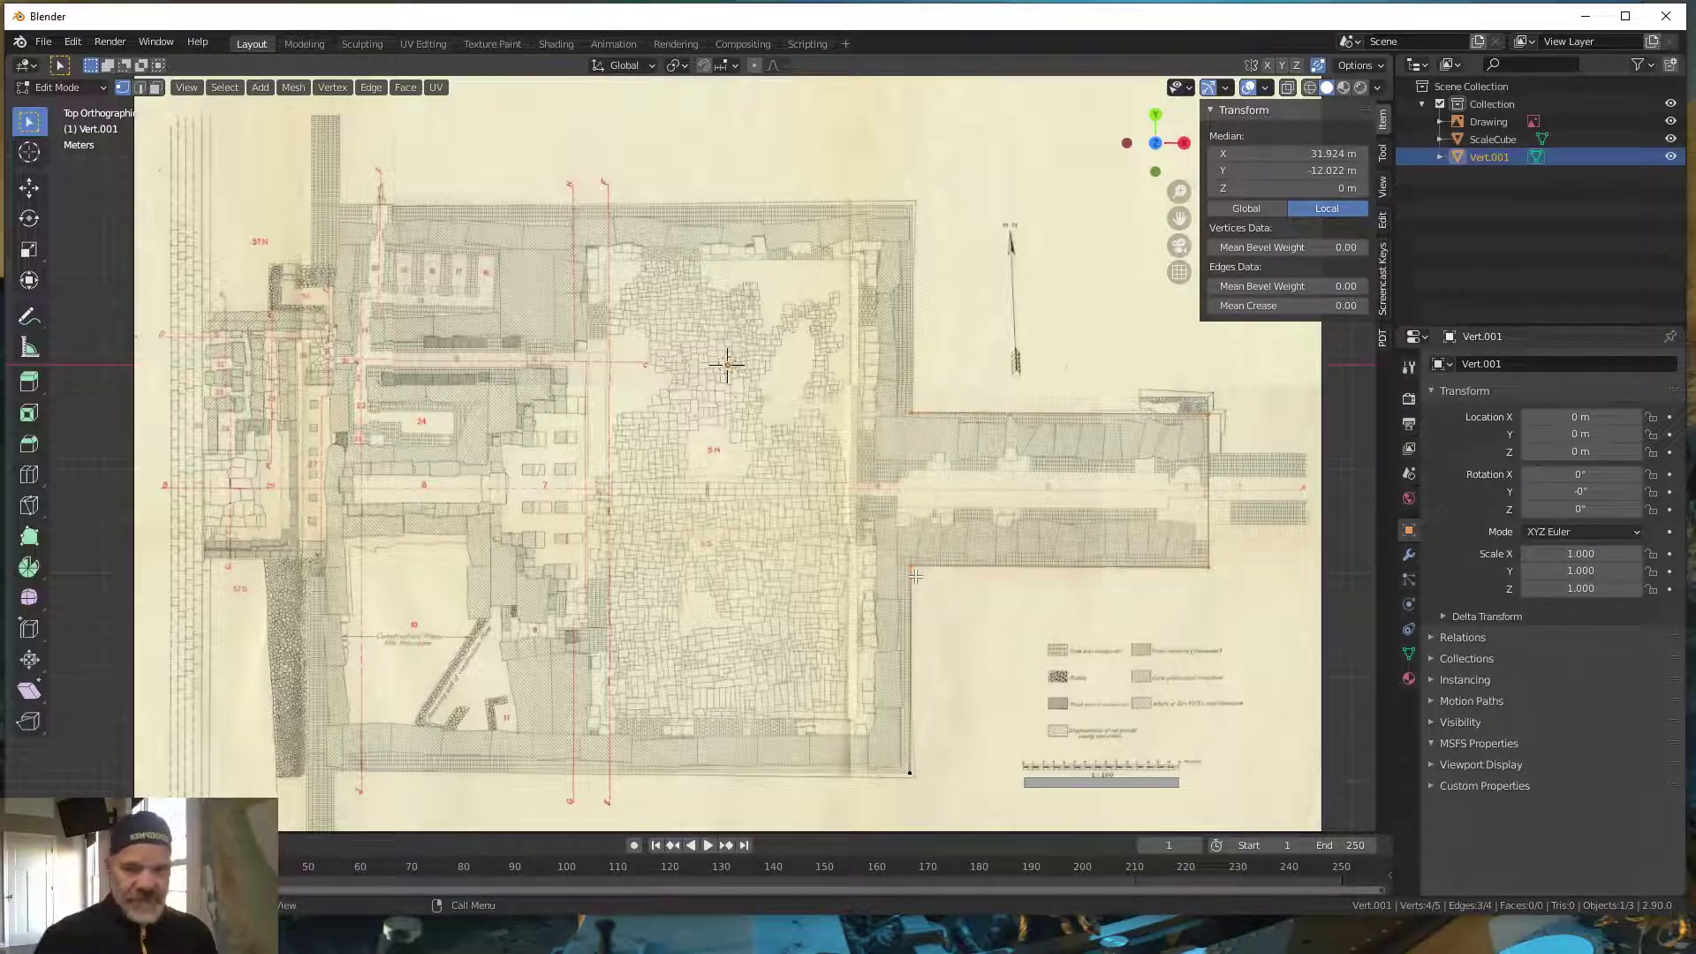
- Delete the four vertices and extrude a Y-locked edge from the bottom corner to the wing's lower edge
{"action": "key", "text": "Delete"}
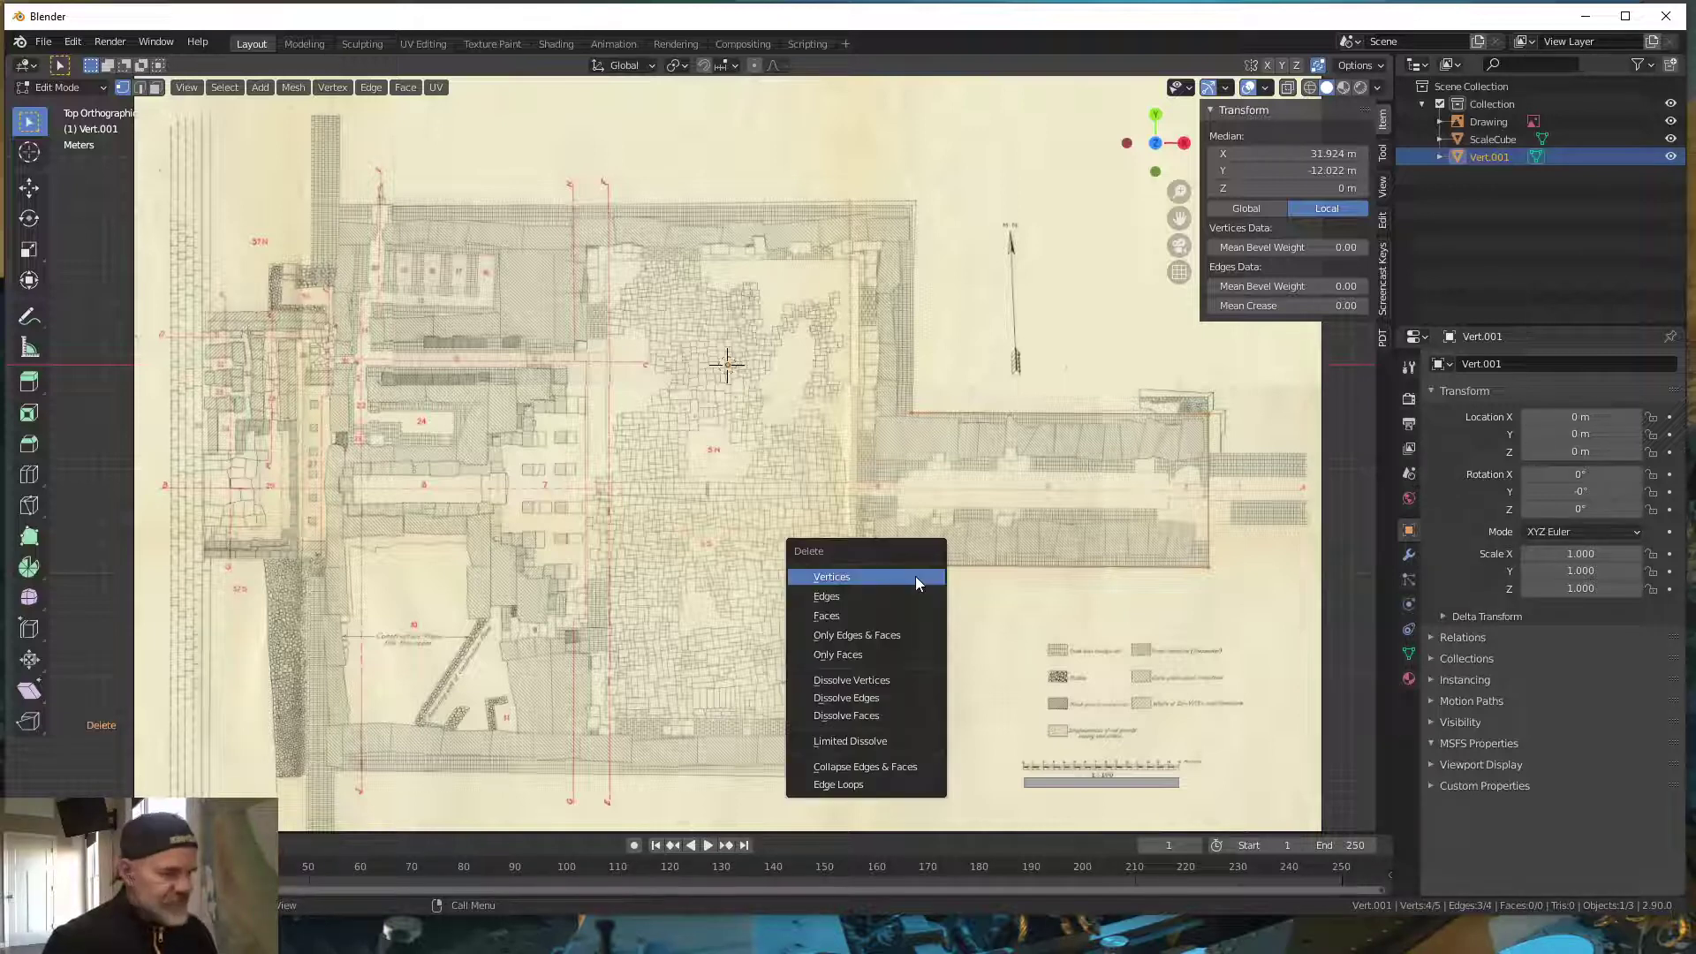
{"action": "left_click", "coordinate": [915, 576]}
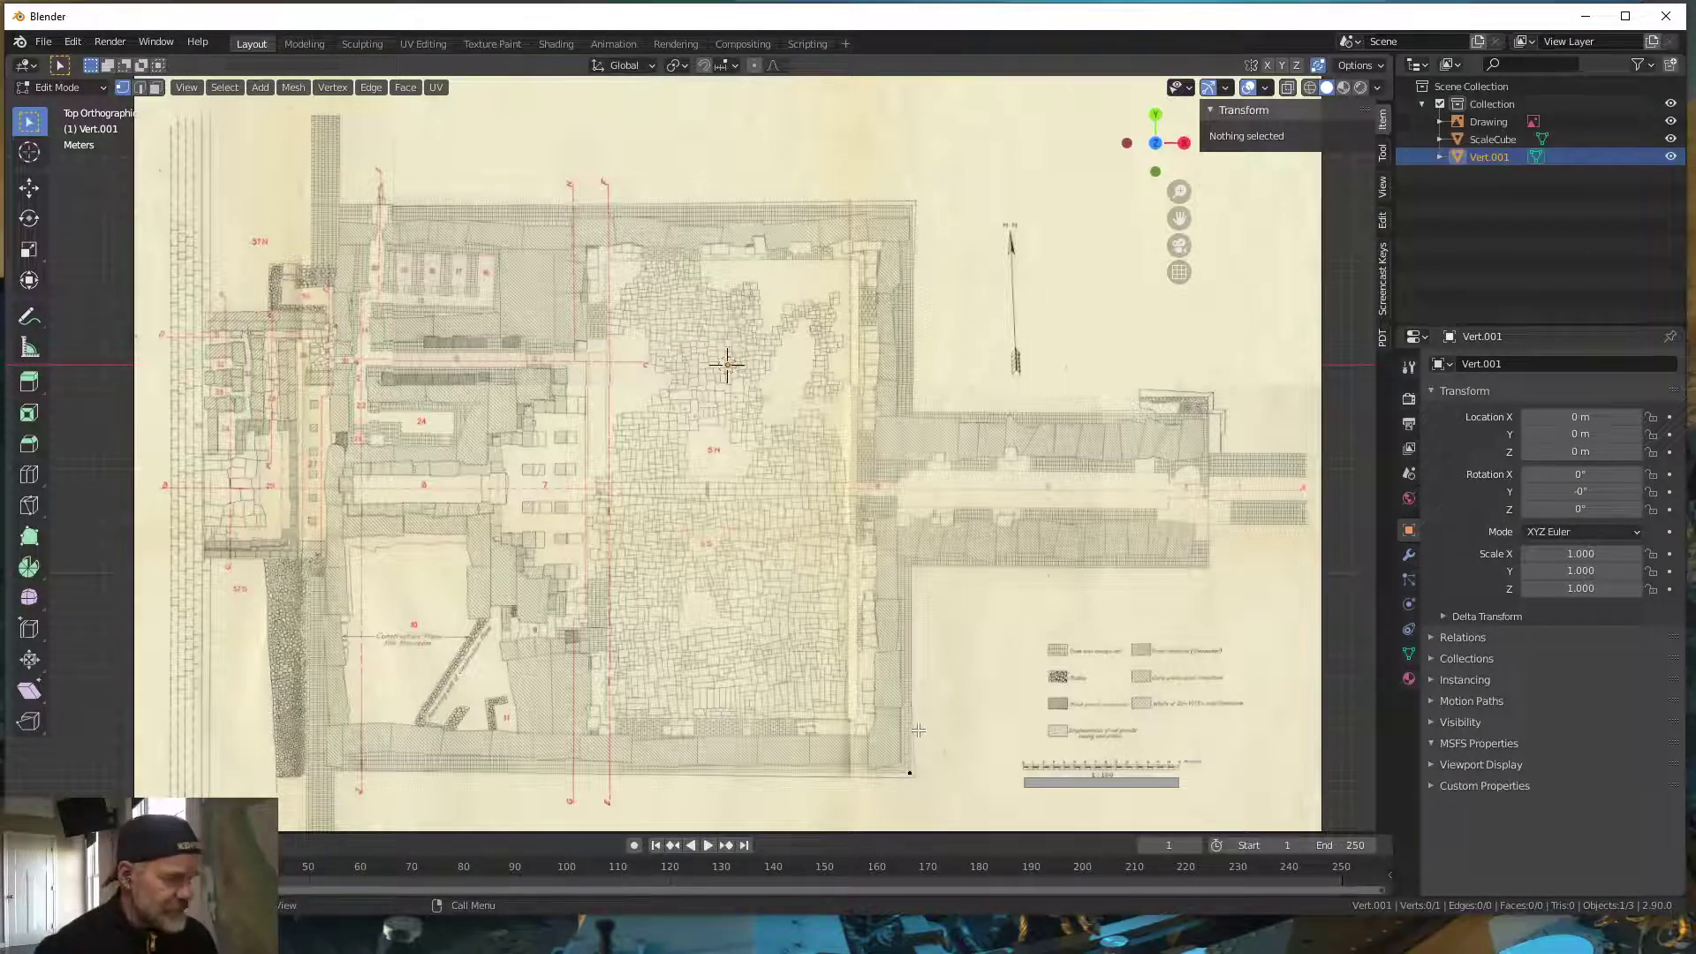
{"action": "left_click", "coordinate": [908, 774]}
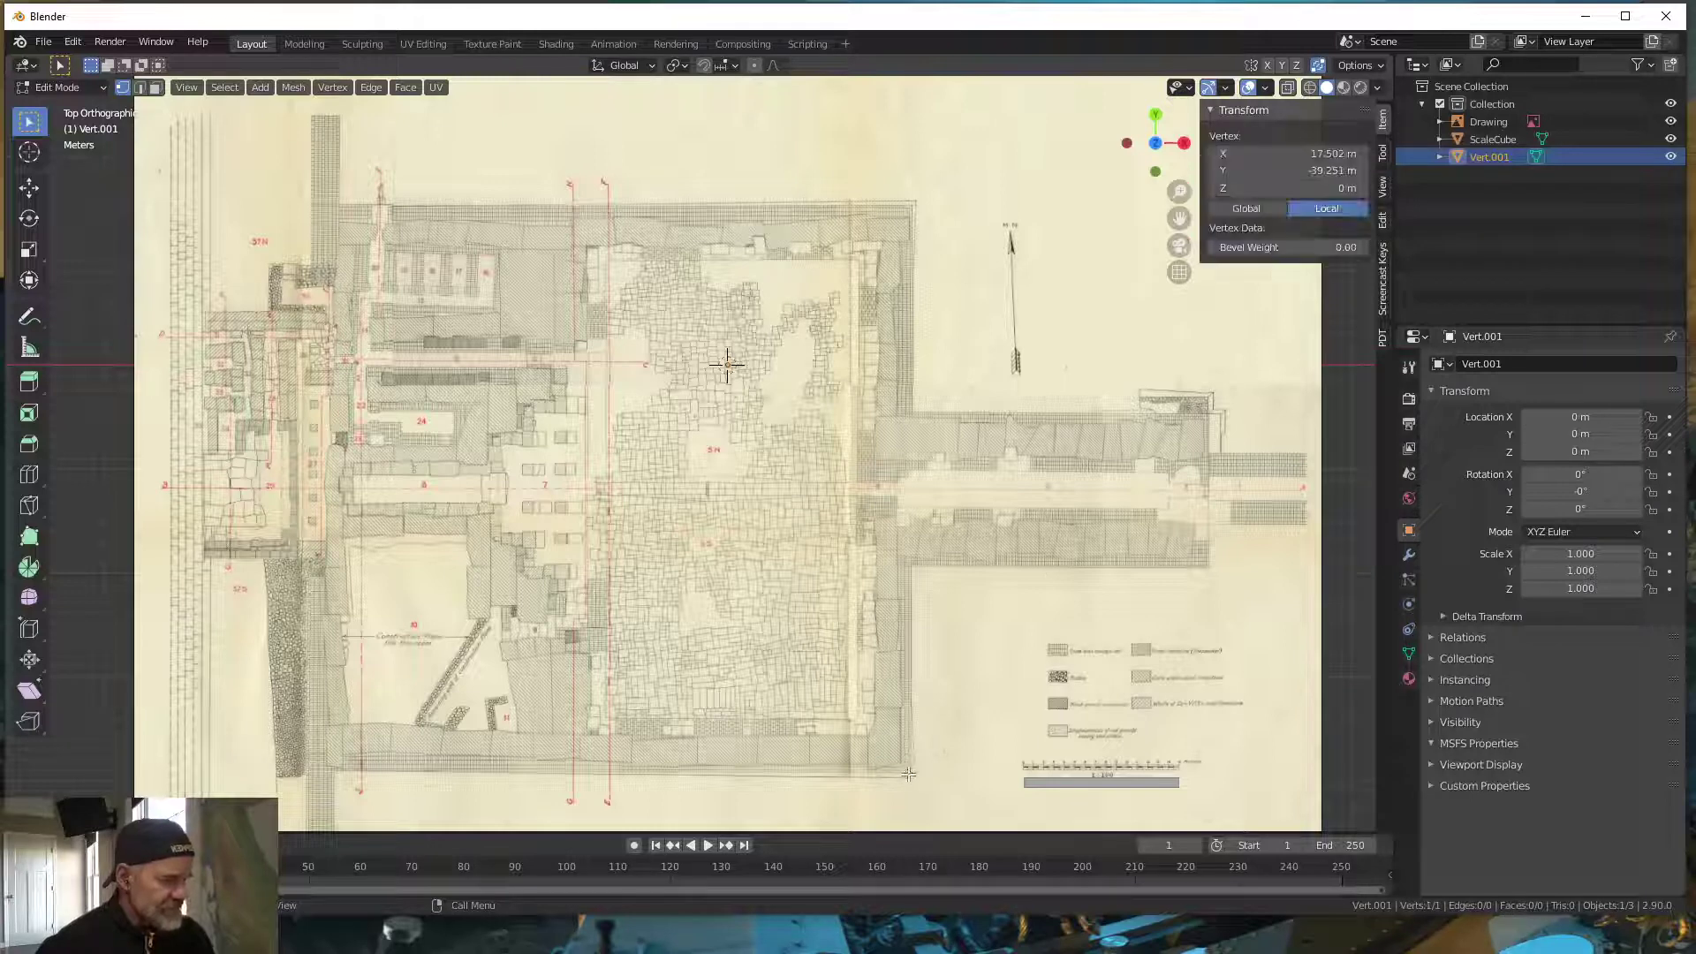
{"action": "key", "text": "e"}
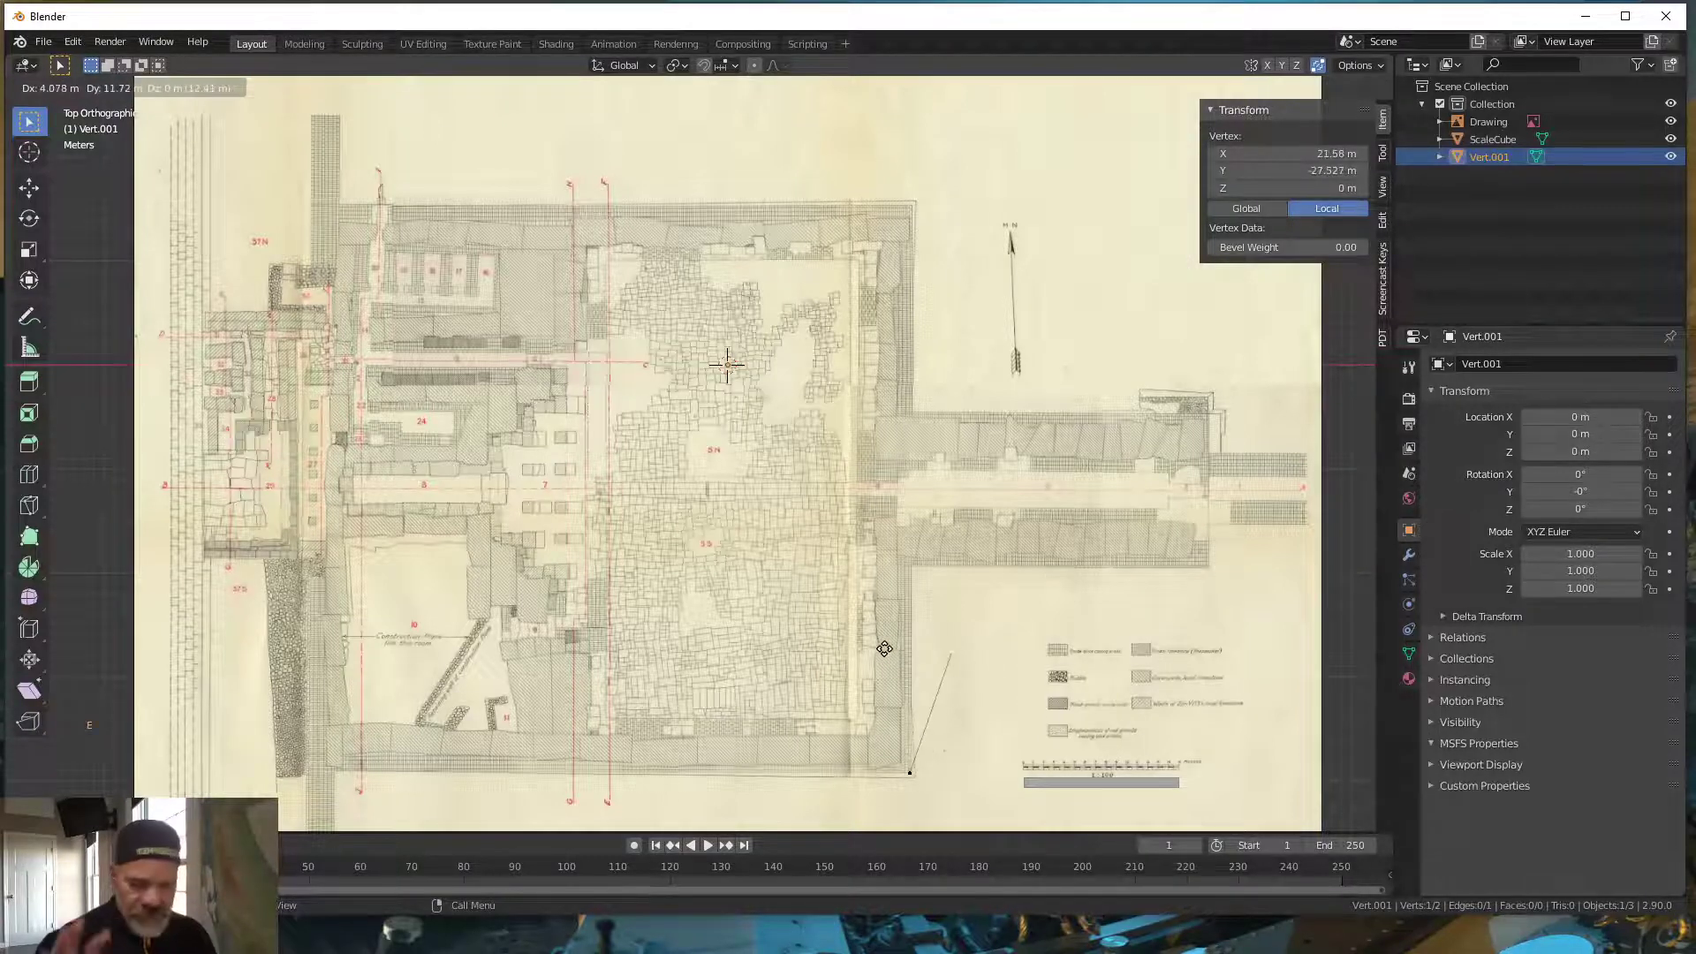
{"action": "key", "text": "y"}
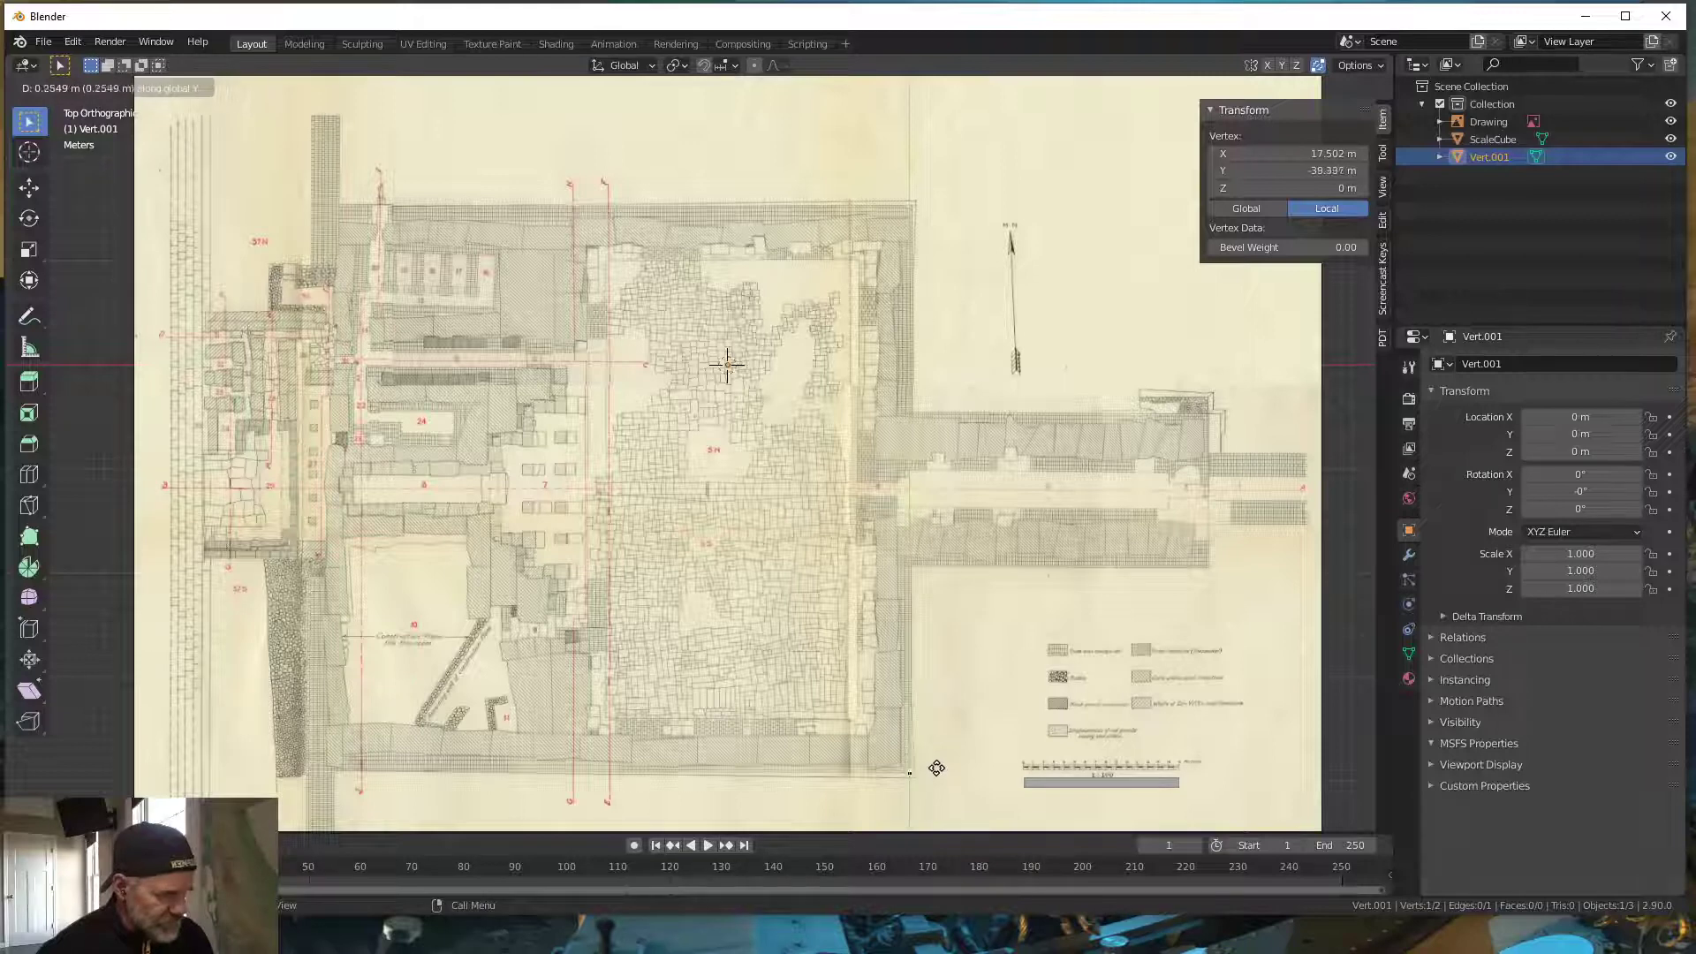
{"action": "left_click", "coordinate": [946, 565]}
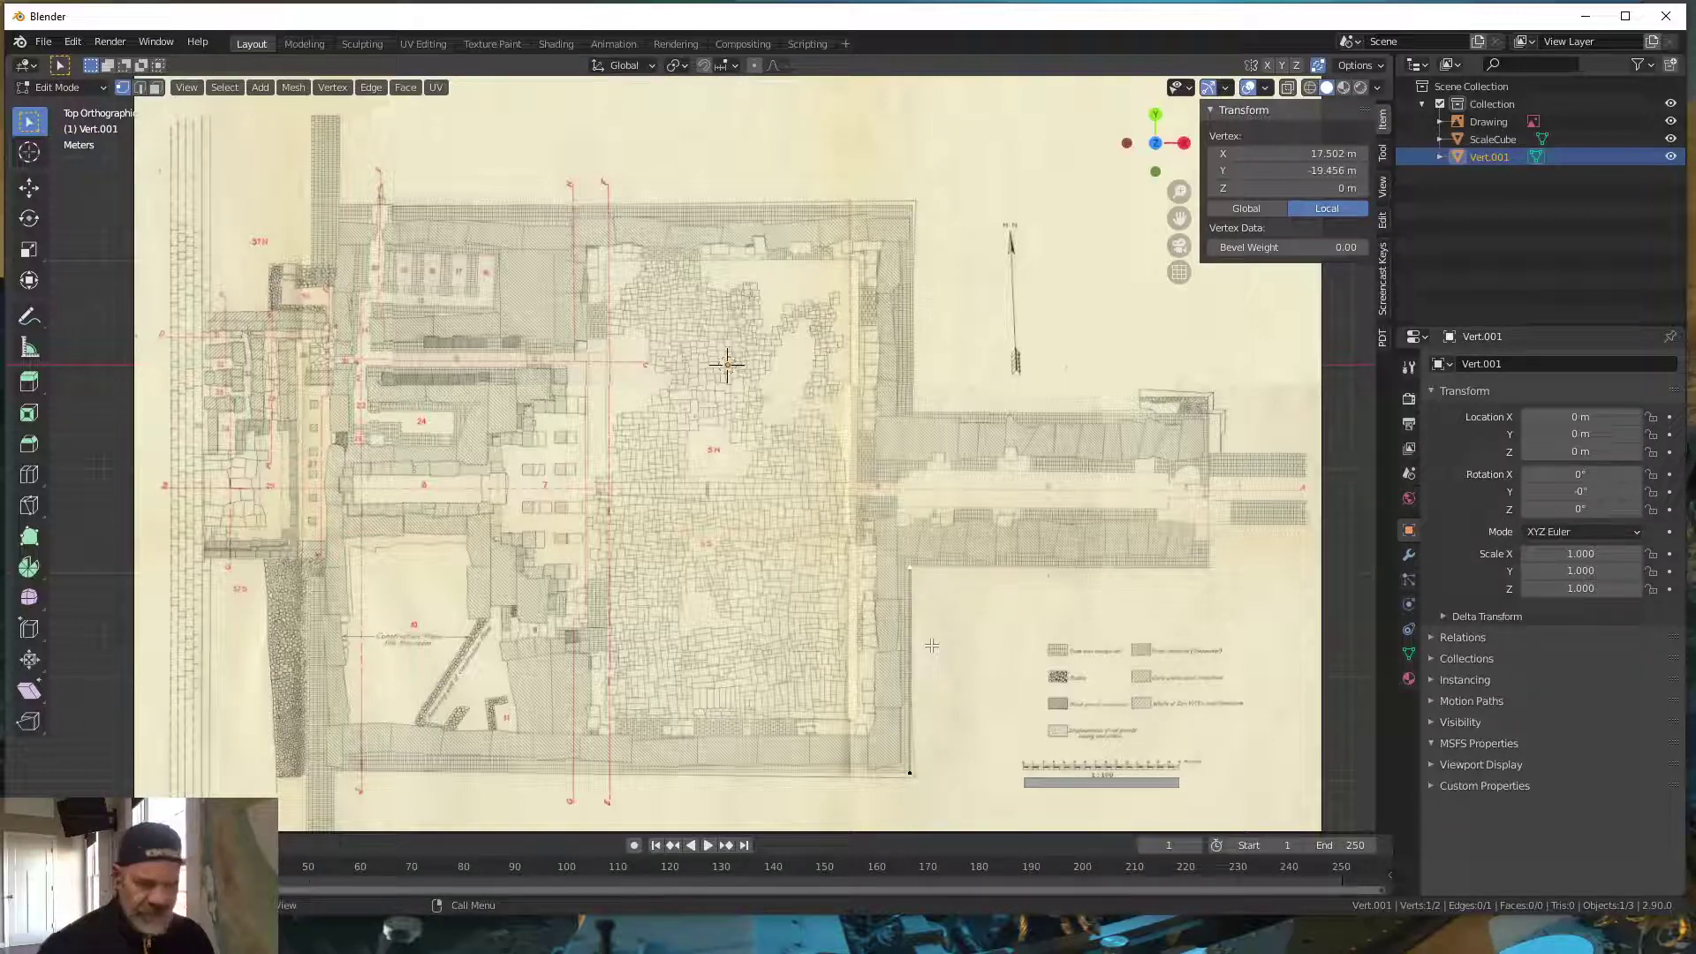
- Trace the east wing with axis-locked edges: east end, north-east corner, back to the central block's wall
{"action": "key", "text": "e"}
{"action": "key", "text": "x"}
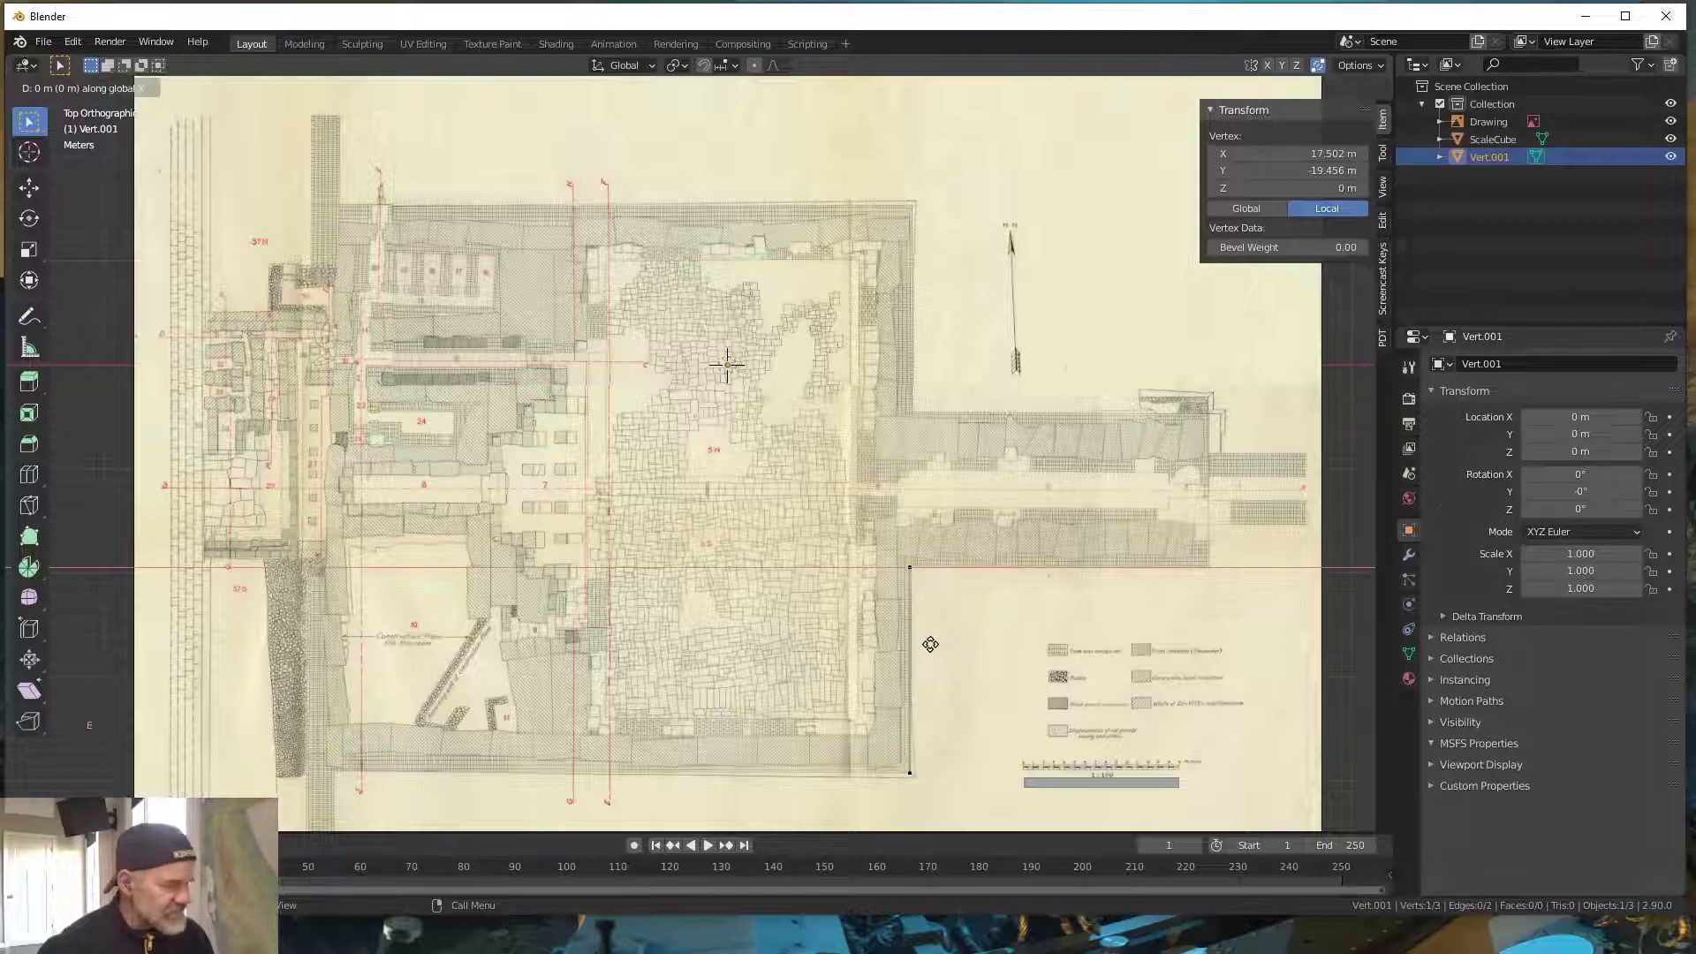
{"action": "left_click", "coordinate": [1227, 633]}
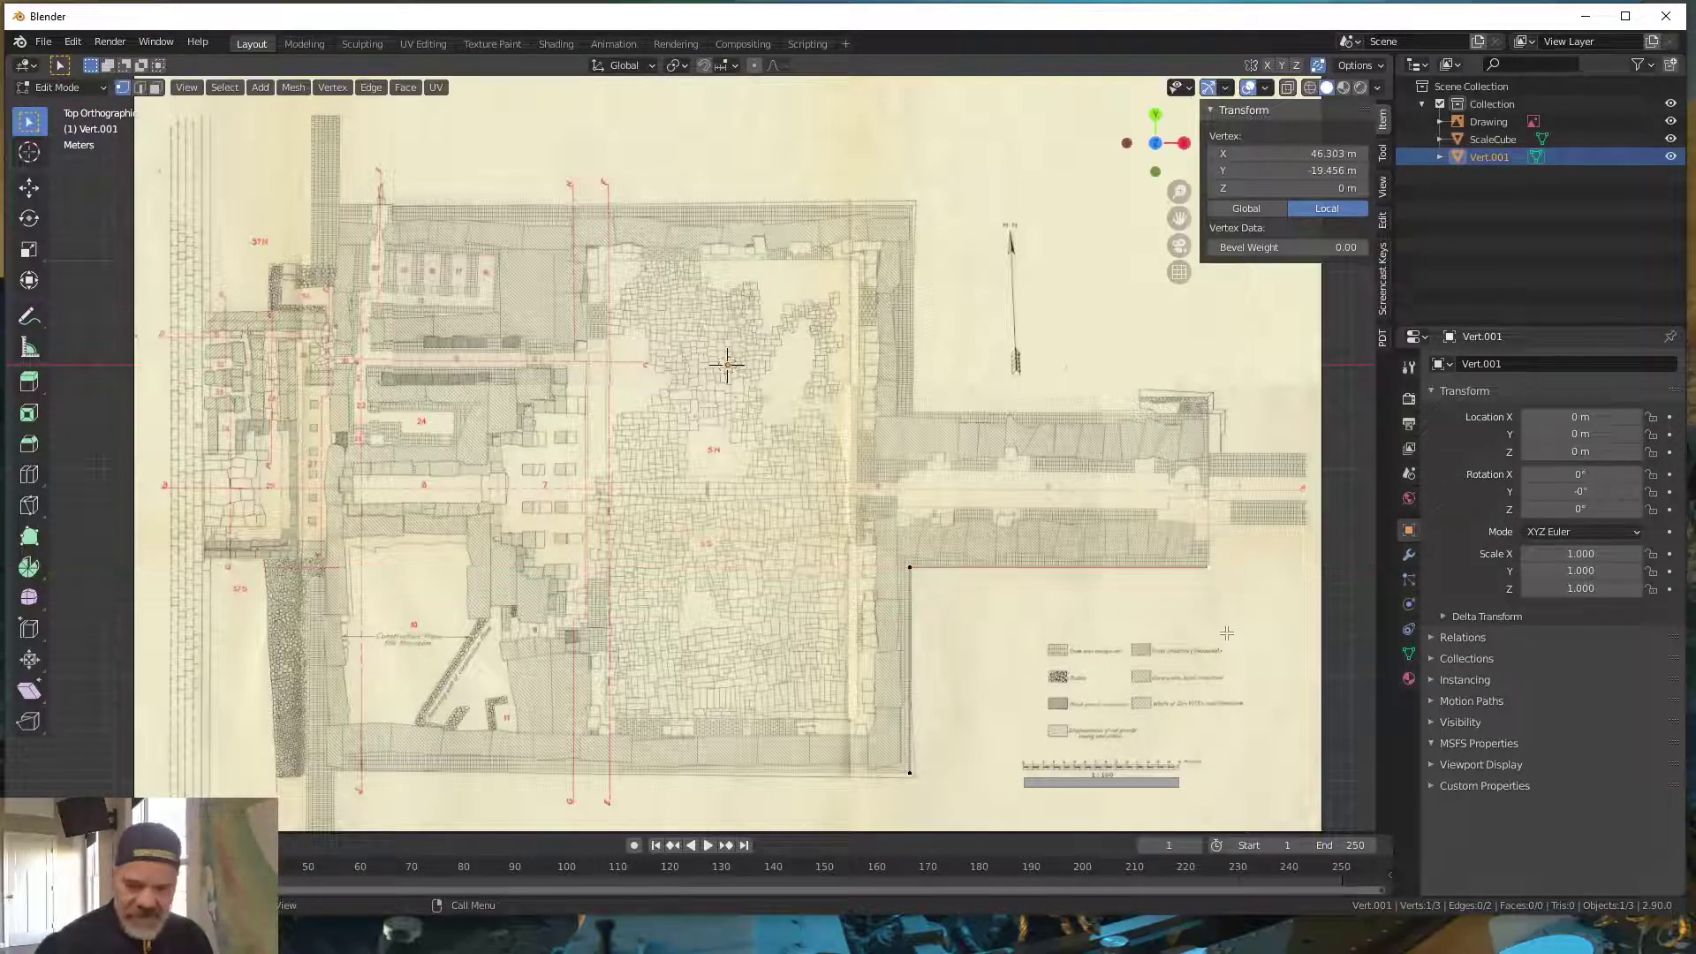
{"action": "key", "text": "e"}
{"action": "key", "text": "y"}
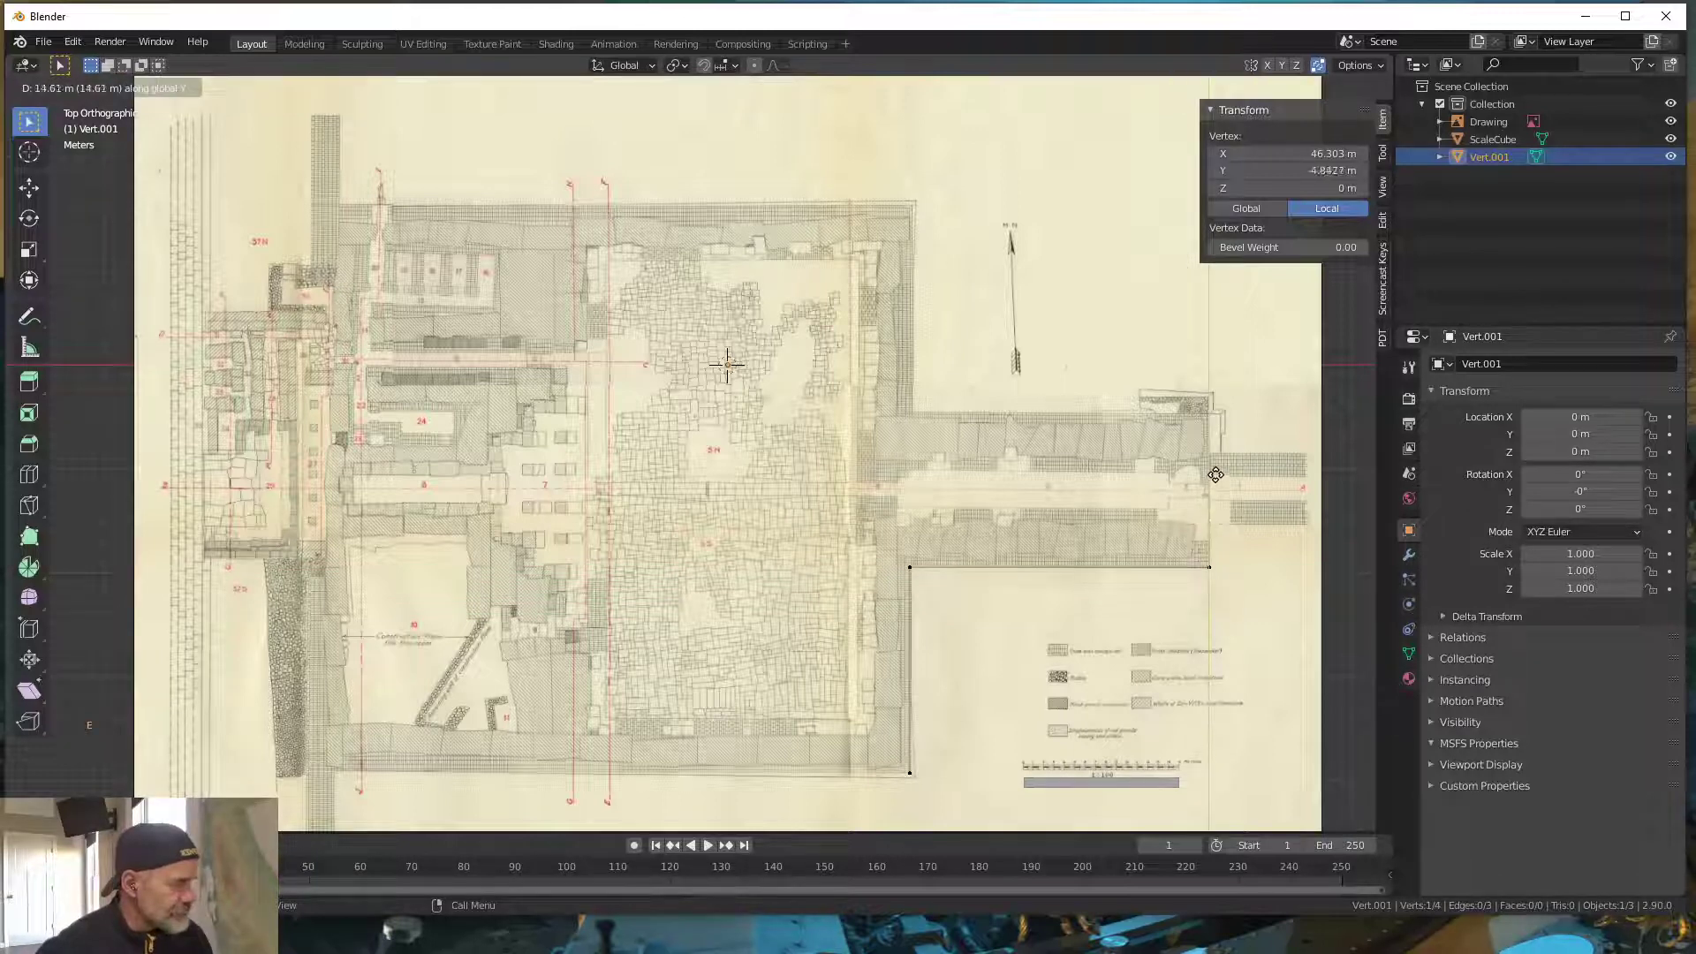
{"action": "left_click", "coordinate": [1217, 476]}
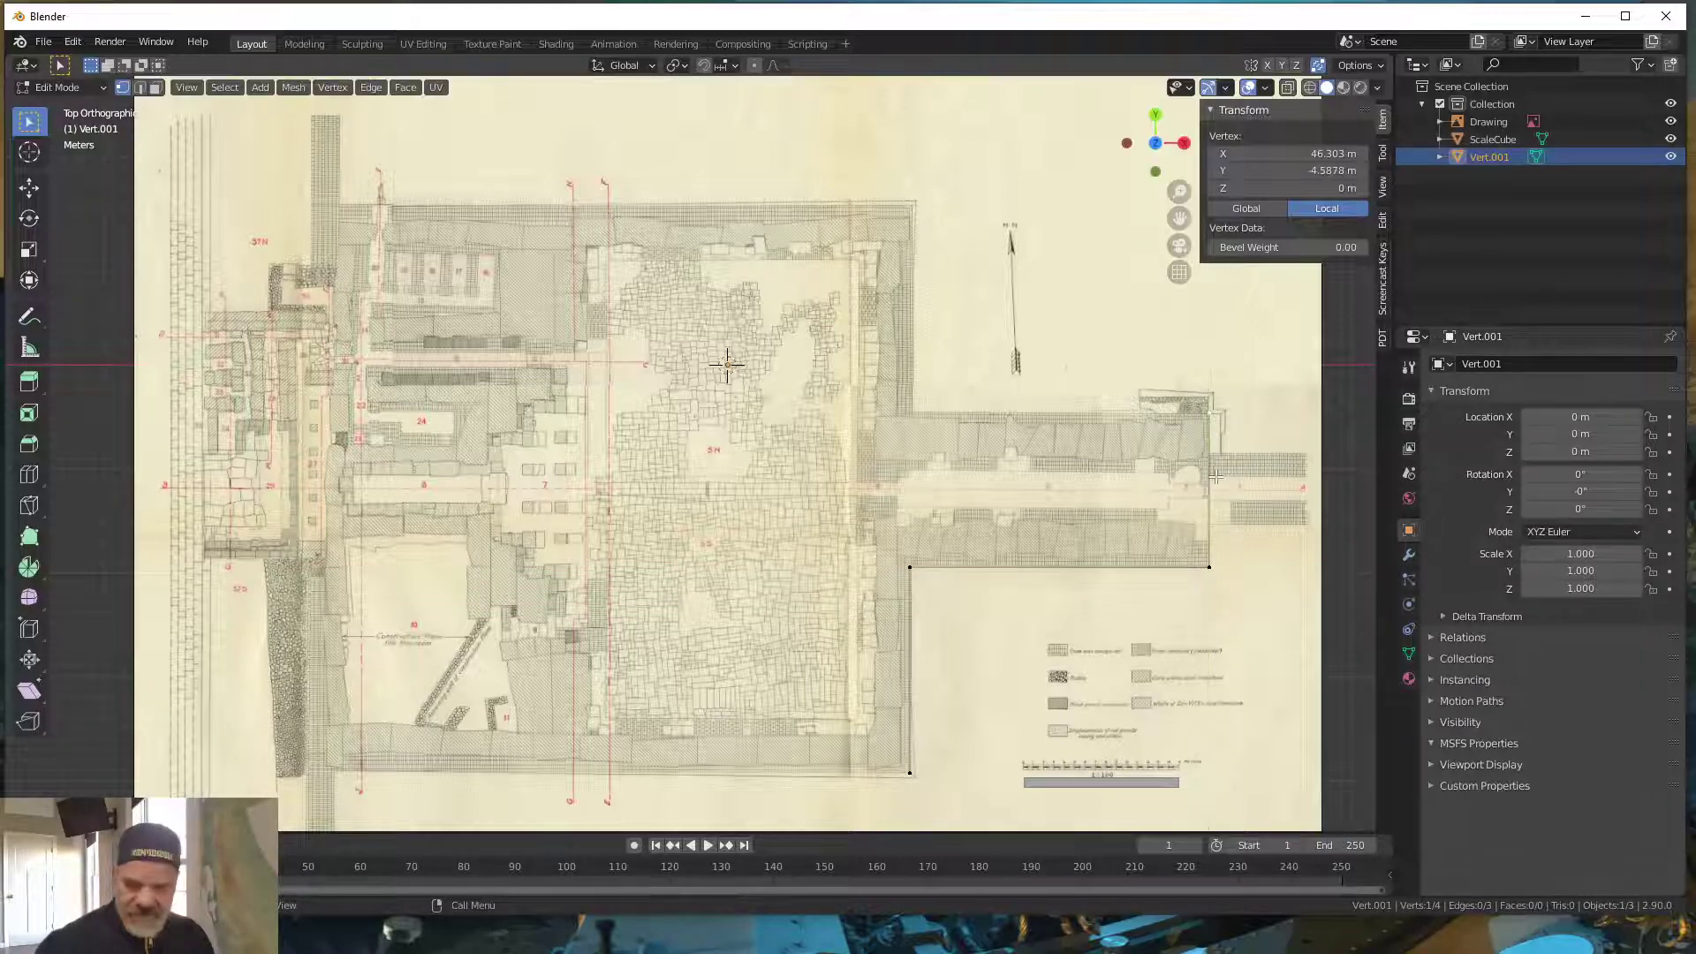
{"action": "key", "text": "e"}
{"action": "key", "text": "x"}
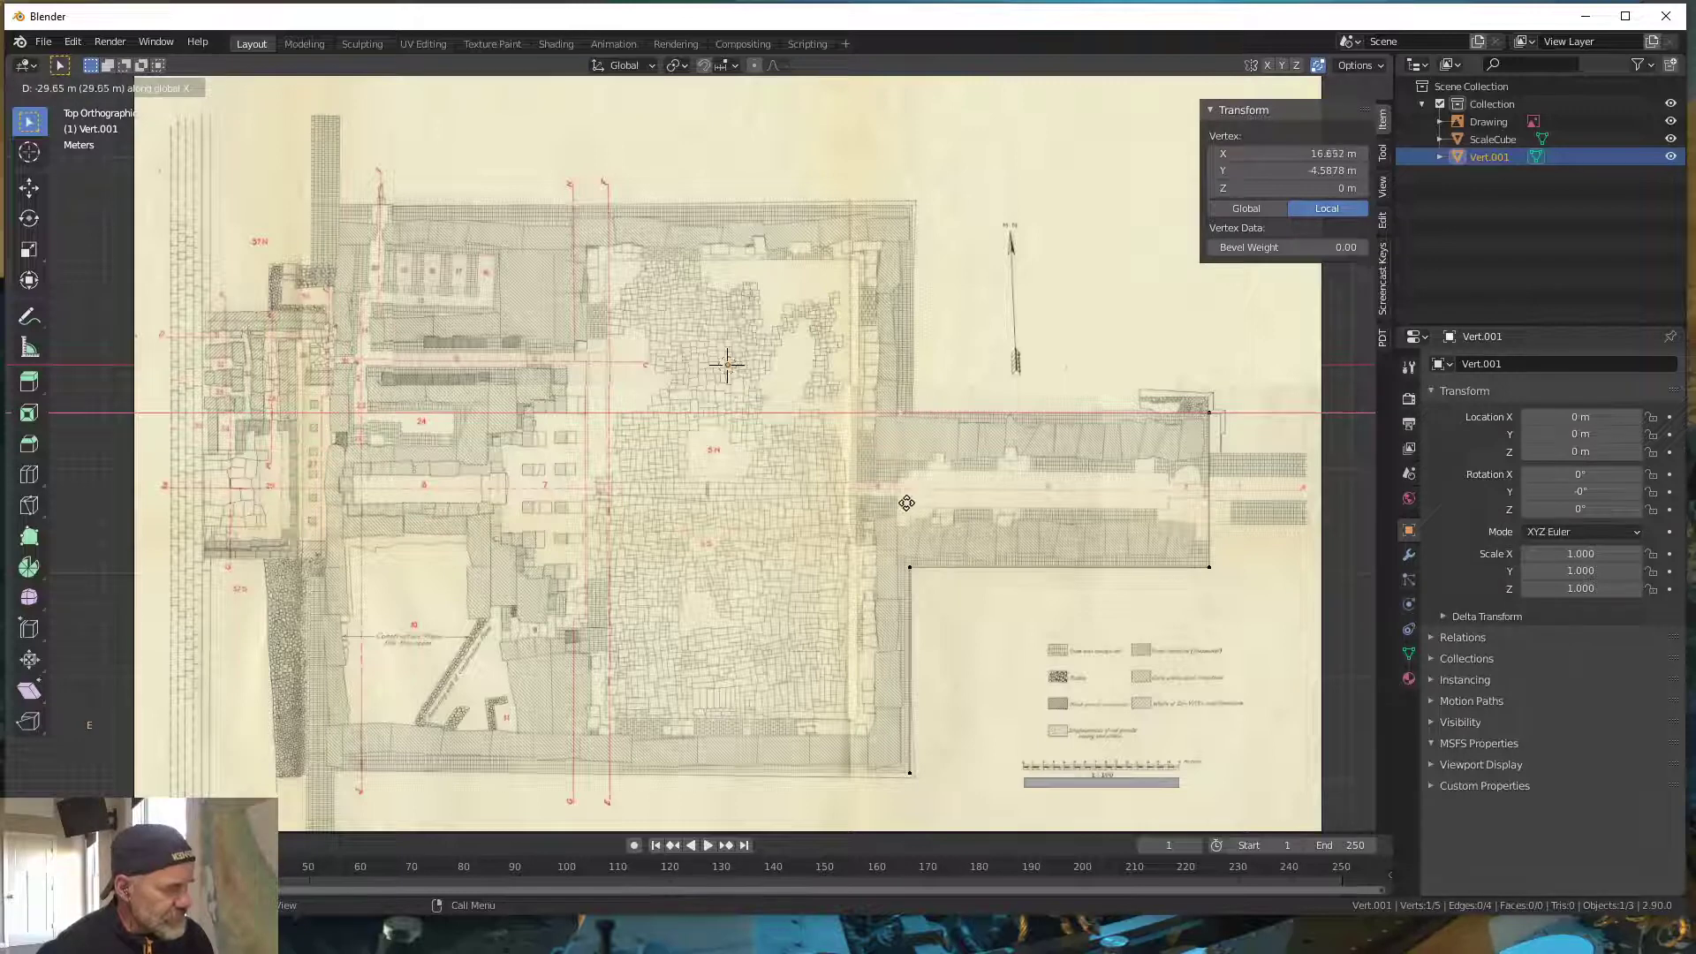
{"action": "left_click", "coordinate": [918, 502]}
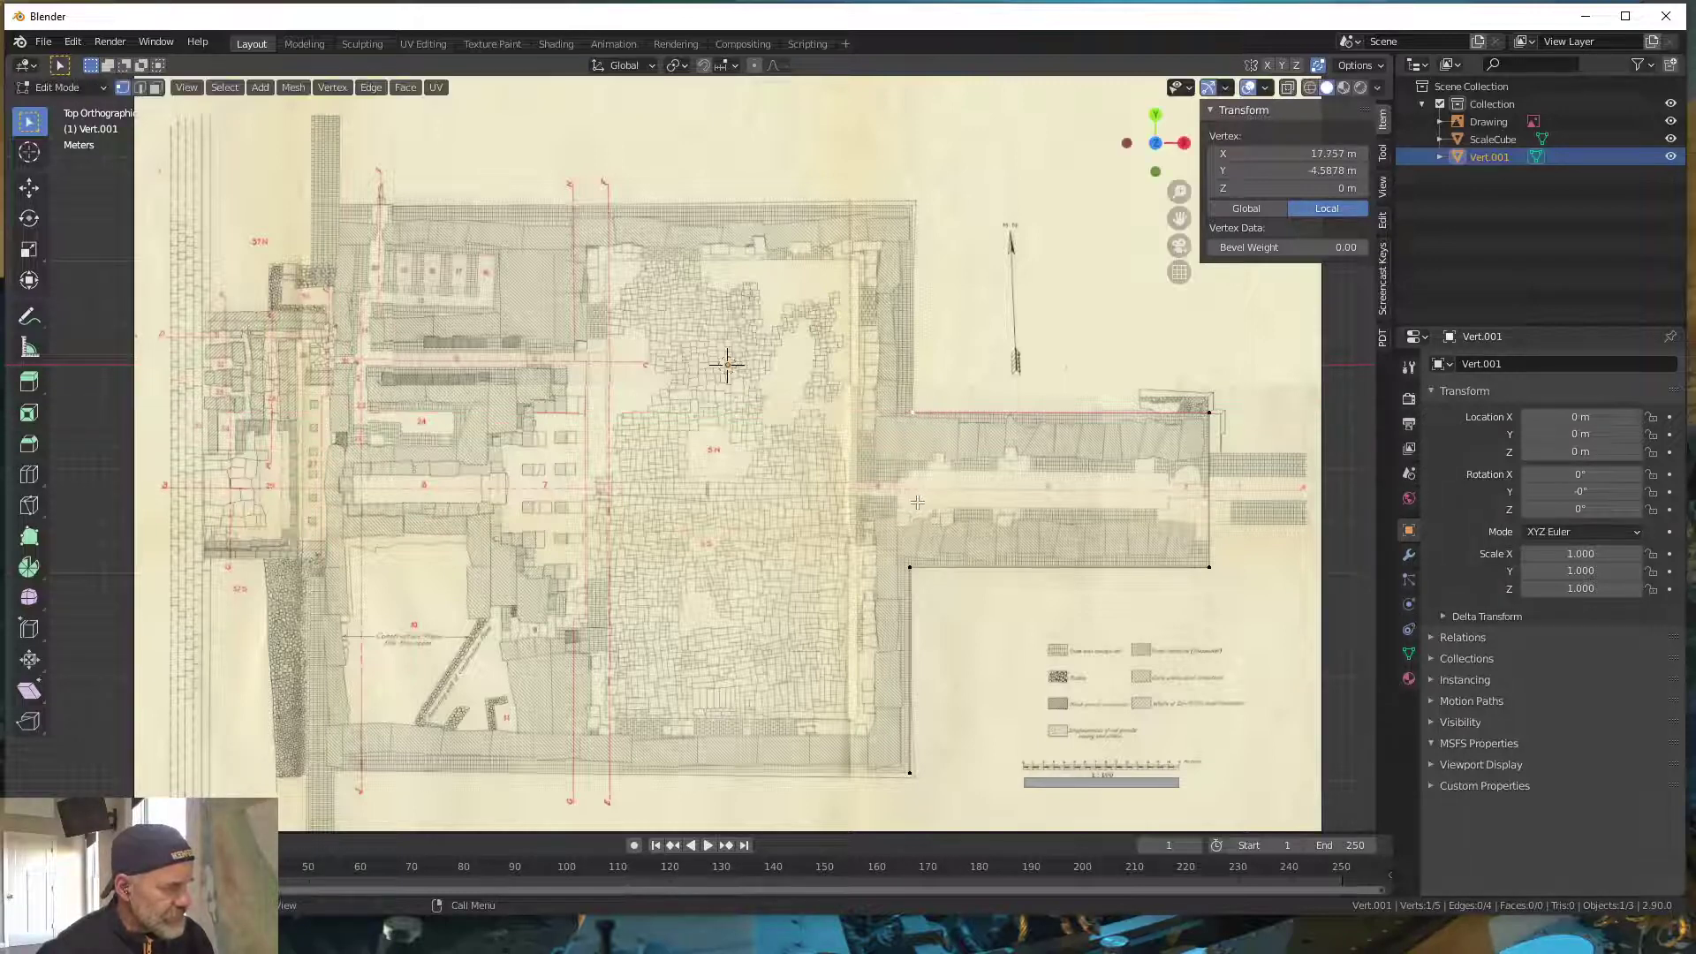
- Extrude axis-aligned edges up the east wall, across the north side, and down the west side
{"action": "left_click", "coordinate": [1671, 123]}
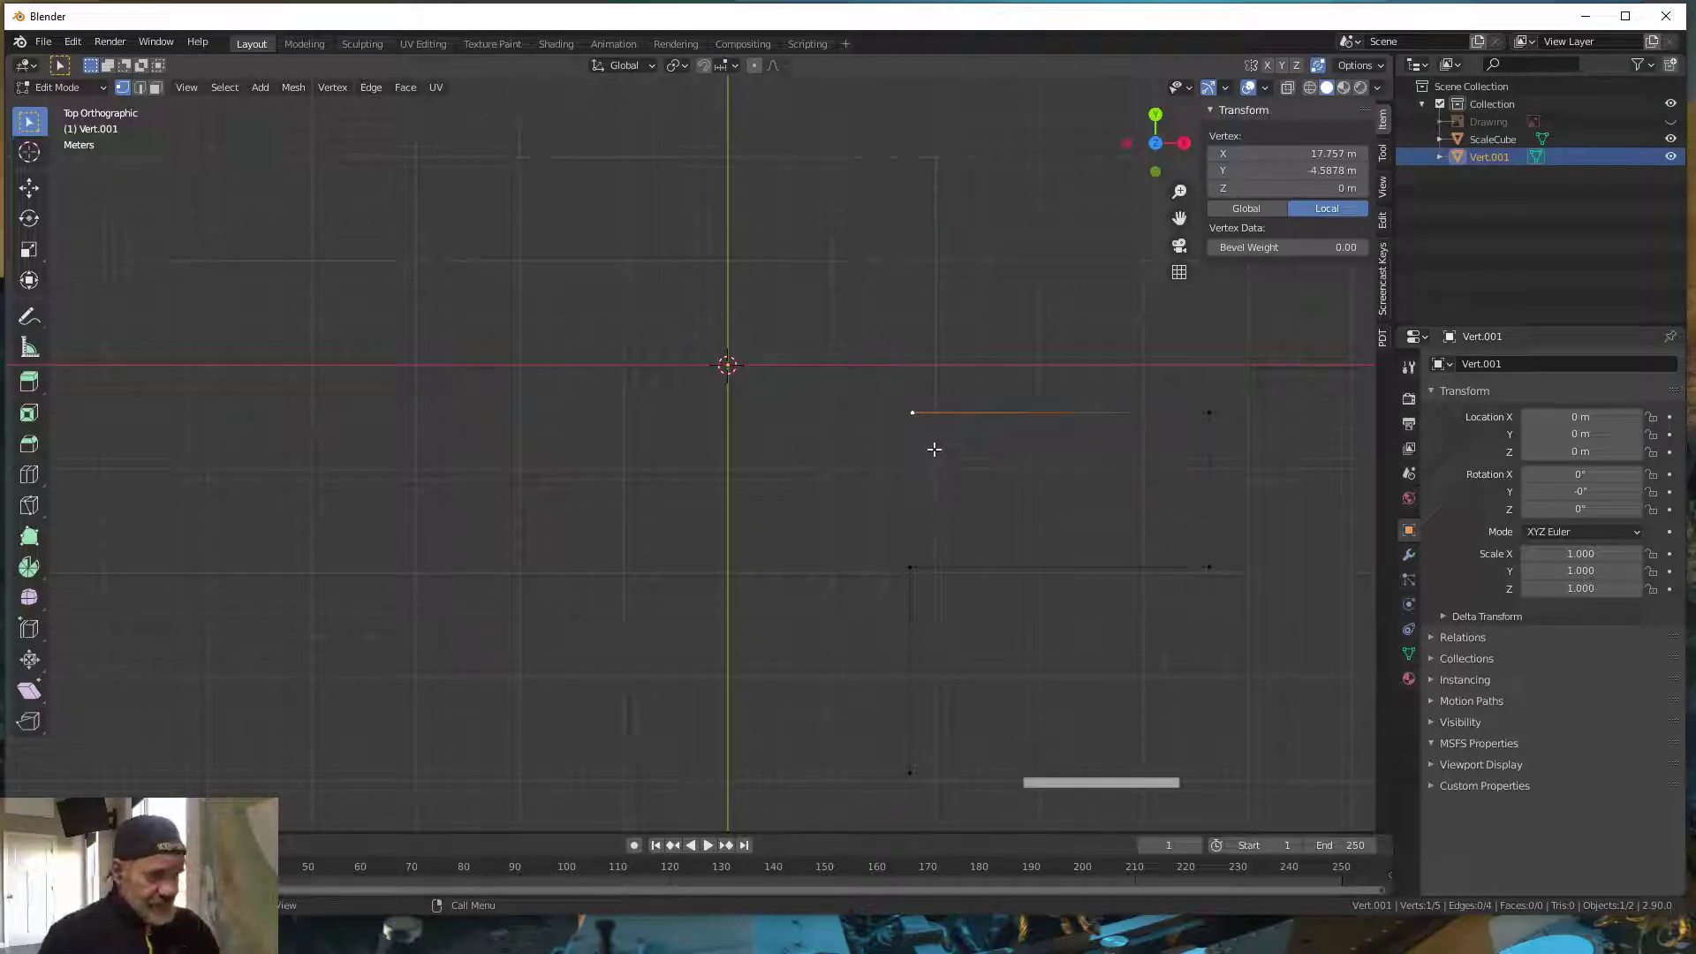
{"action": "left_click", "coordinate": [1671, 121]}
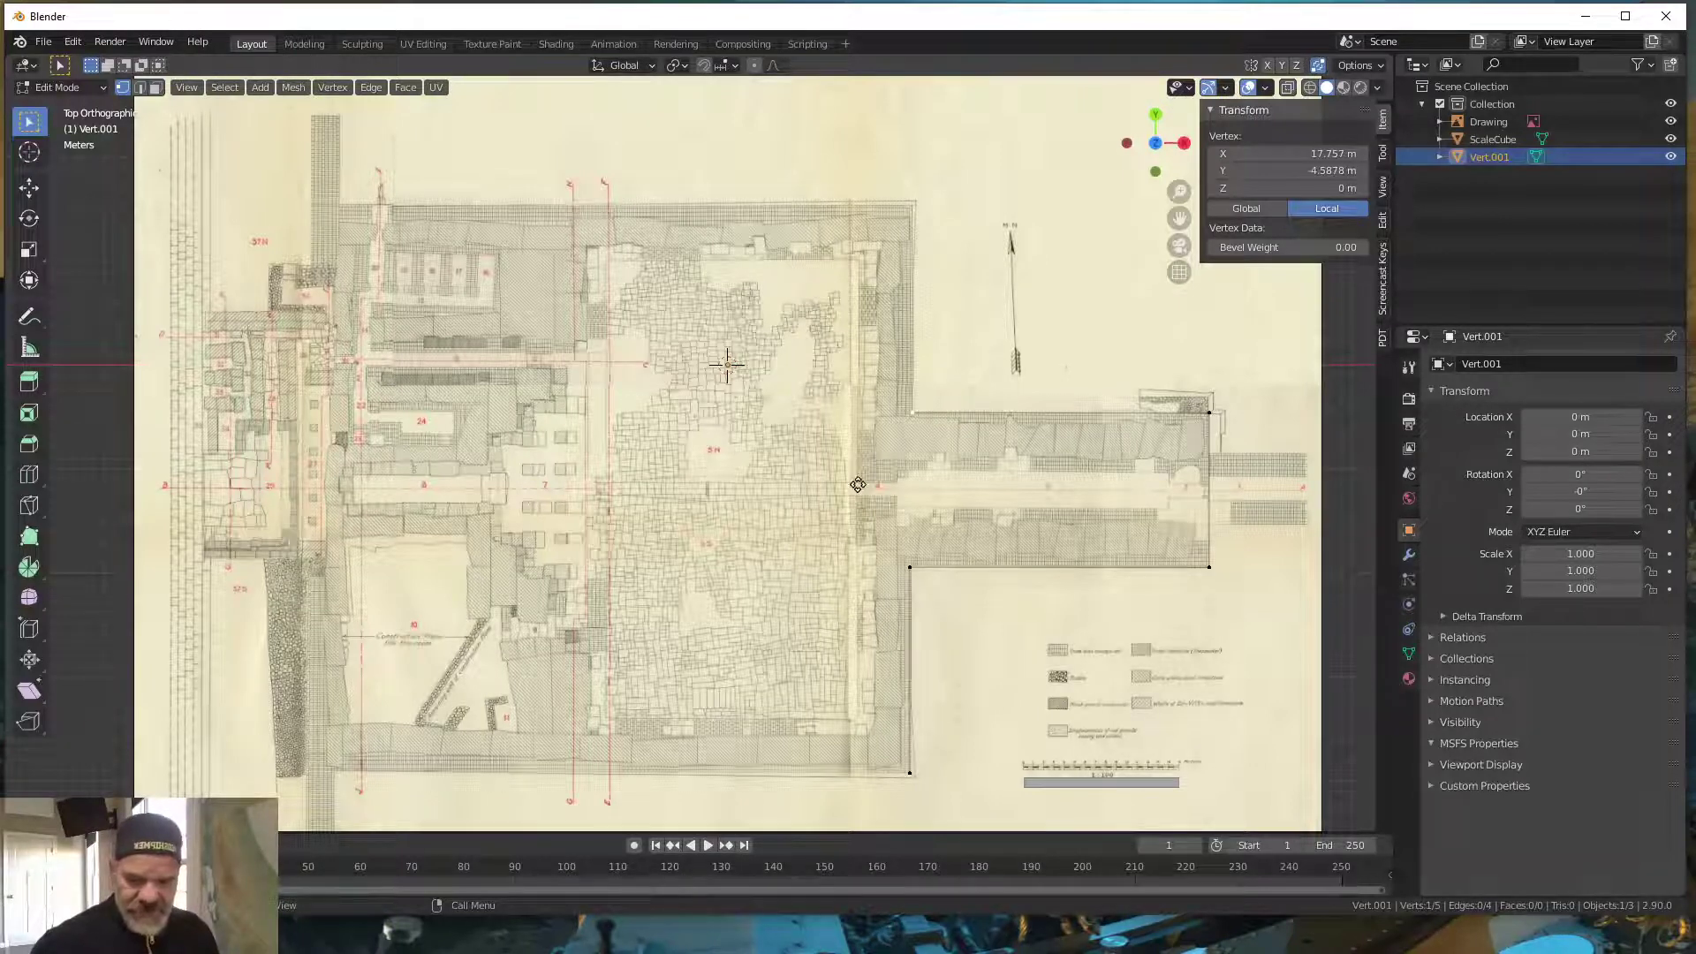
{"action": "key", "text": "e"}
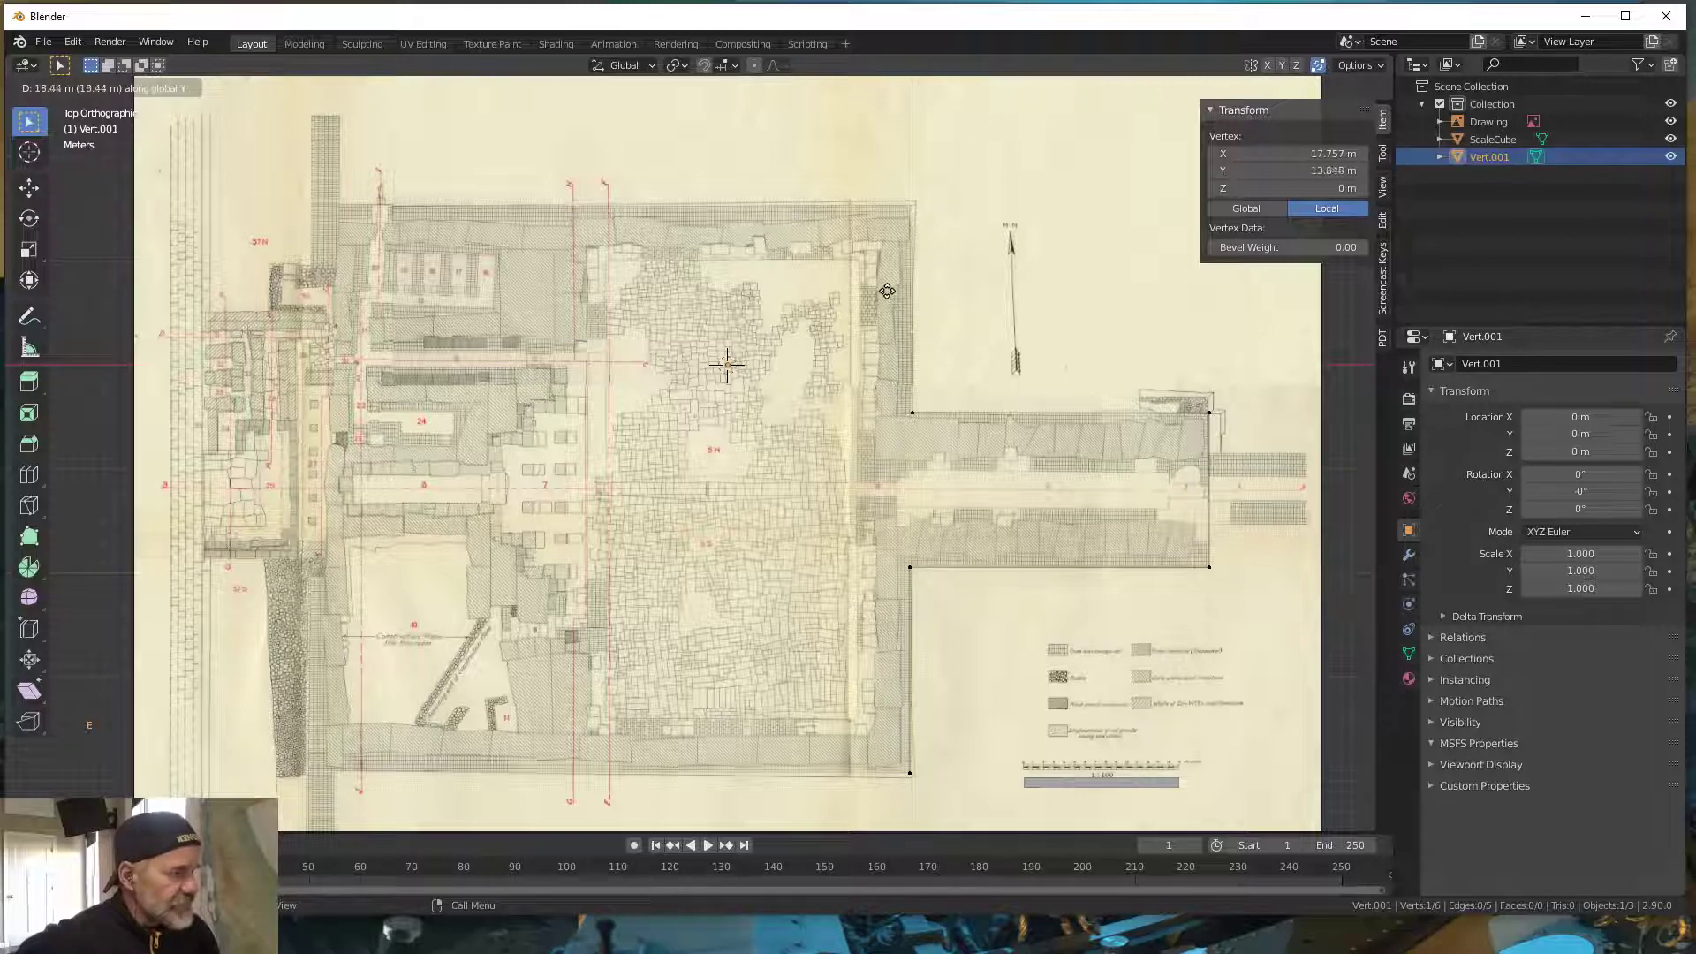
{"action": "left_click", "coordinate": [891, 278]}
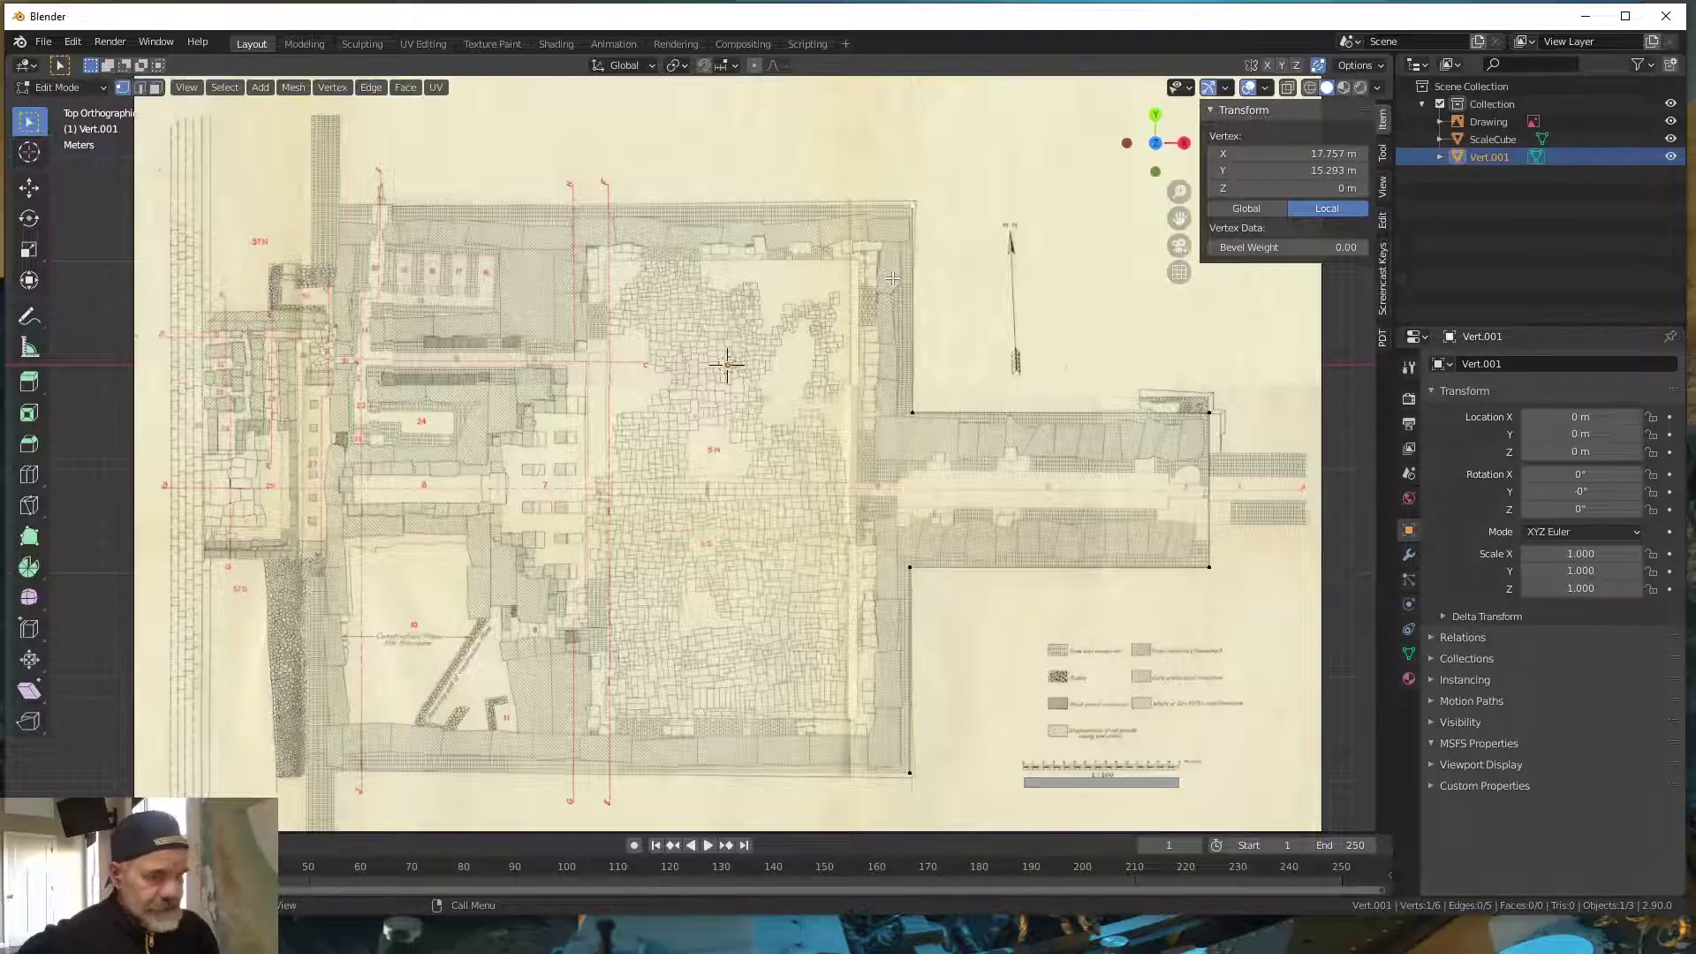
{"action": "key", "text": "e"}
{"action": "key", "text": "x"}
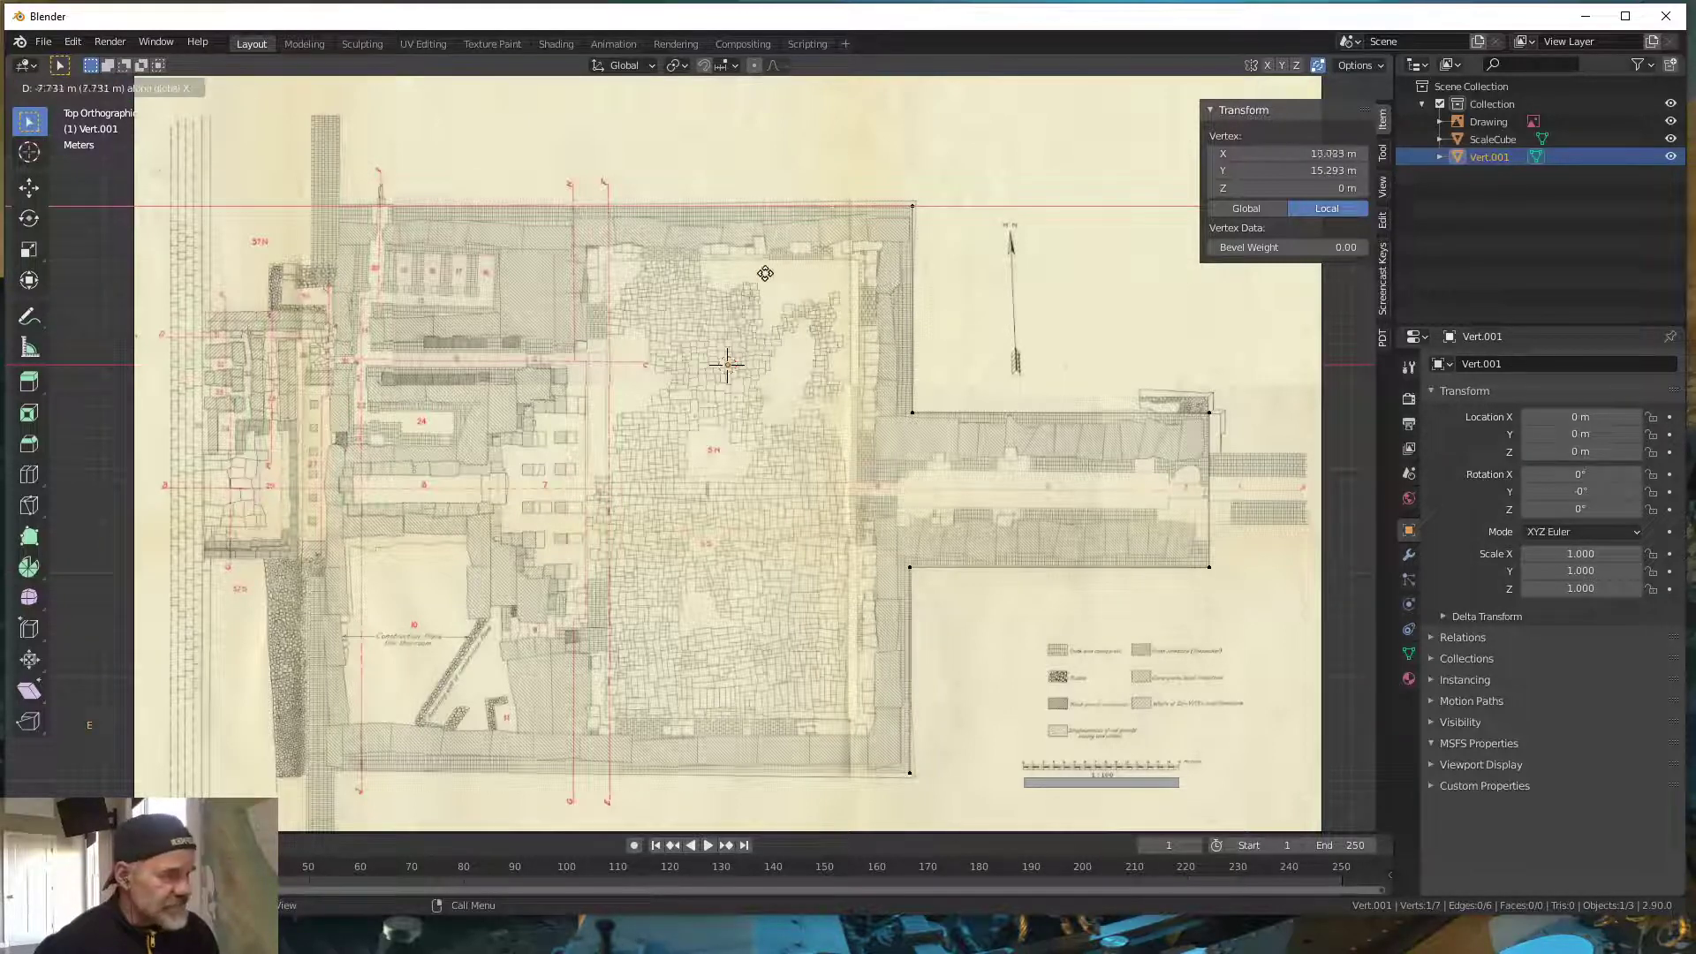
{"action": "left_click", "coordinate": [599, 277]}
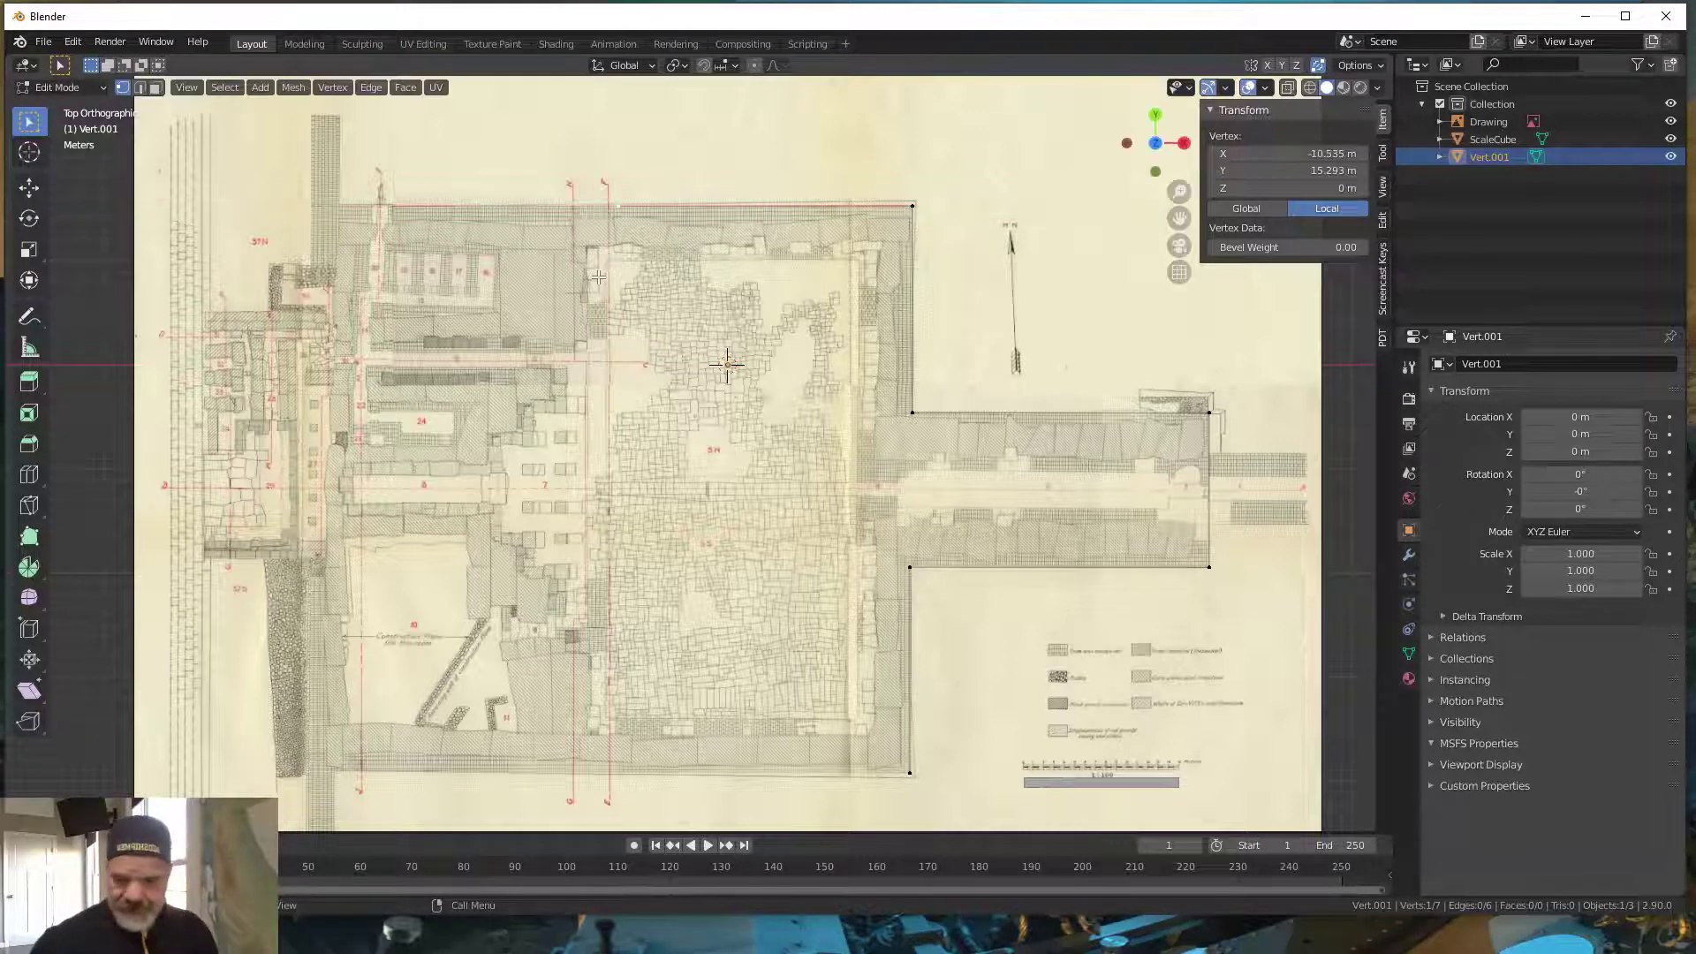
{"action": "key", "text": "e"}
{"action": "key", "text": "y"}
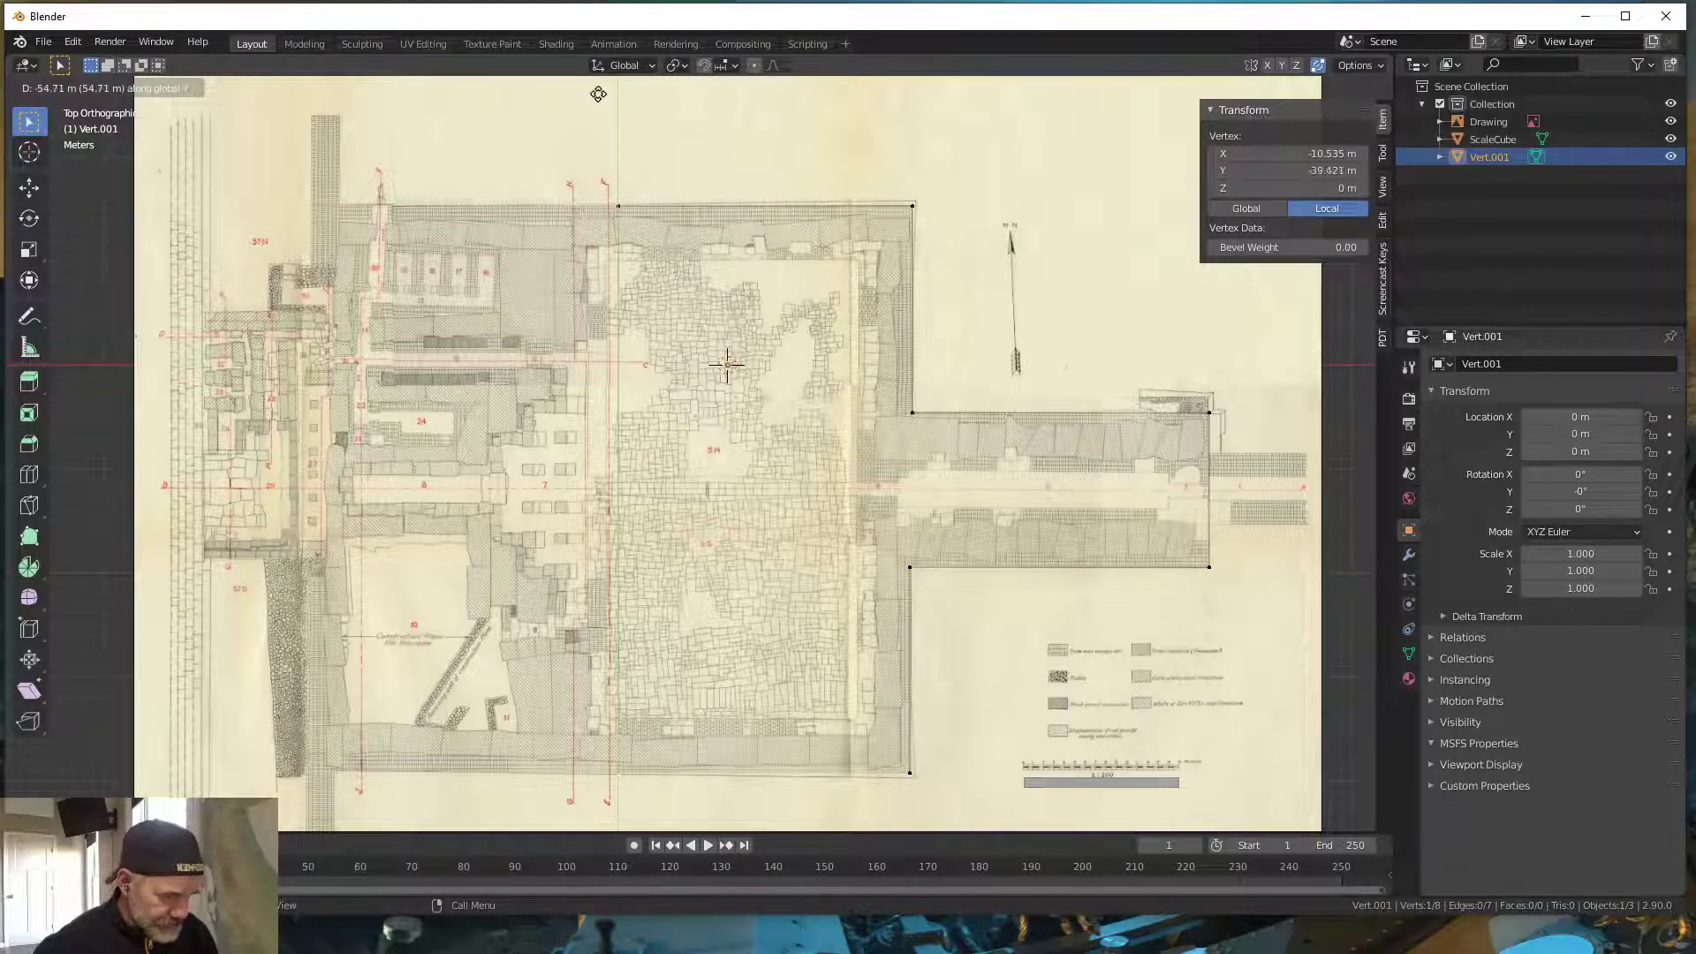
{"action": "left_click", "coordinate": [599, 93]}
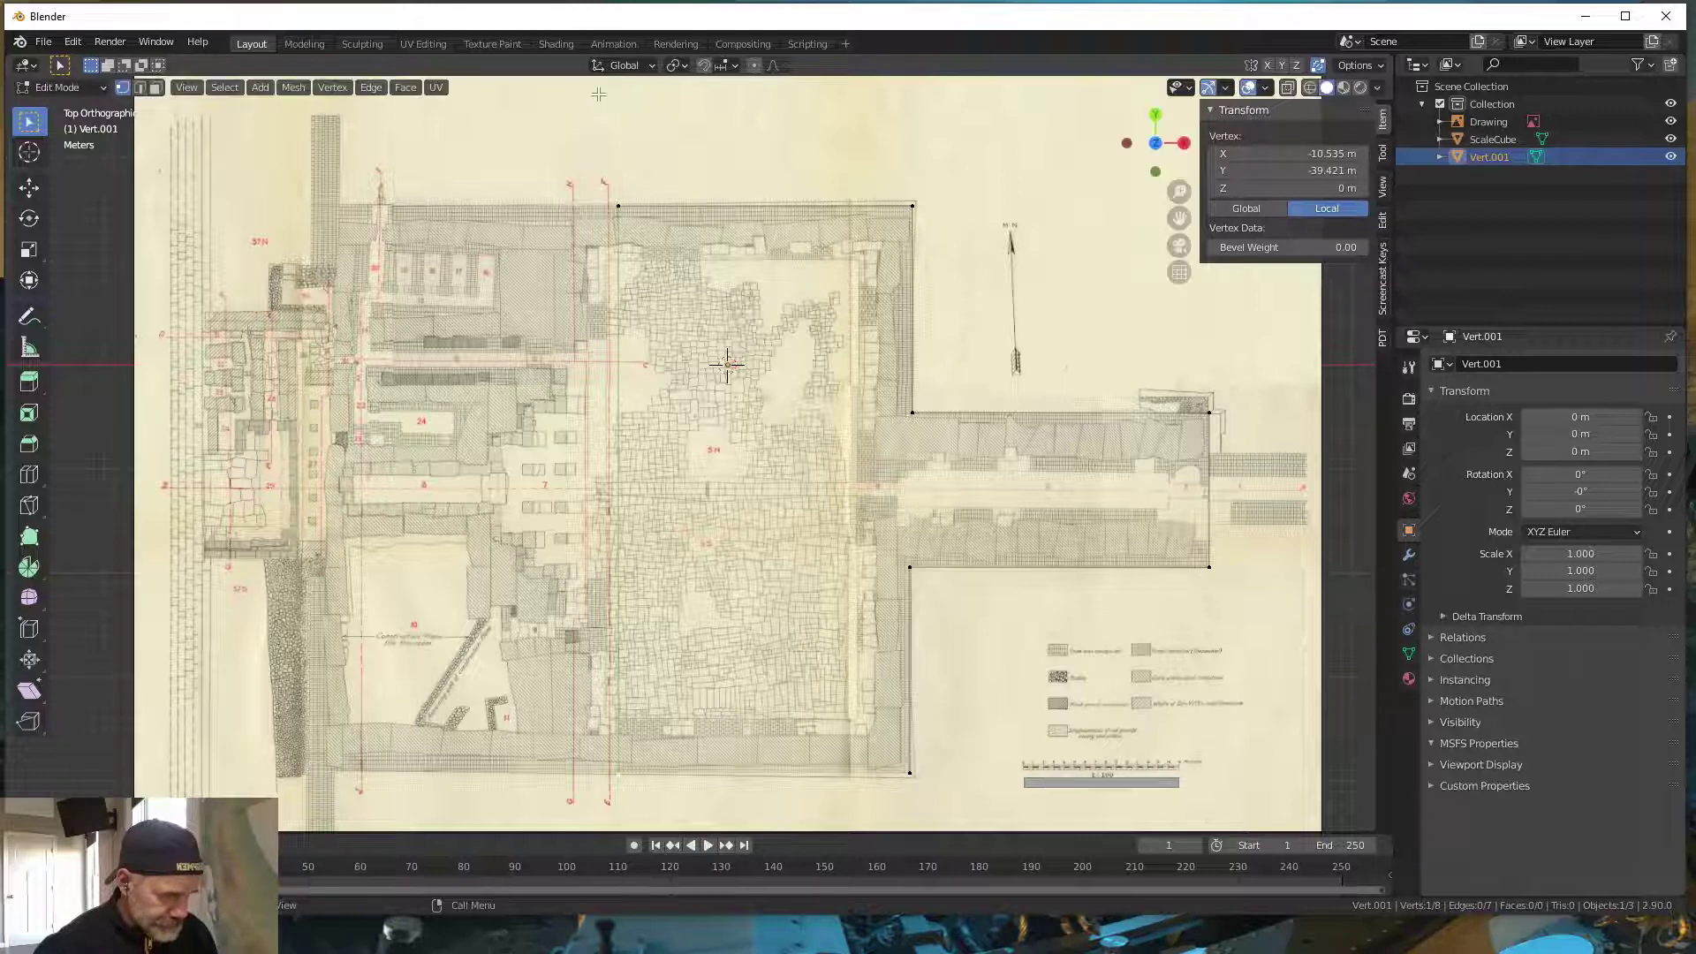
- Hide the drawing, join the two bottom vertices, then undo three times back to the top-left vertex
{"action": "left_click", "coordinate": [1671, 121]}
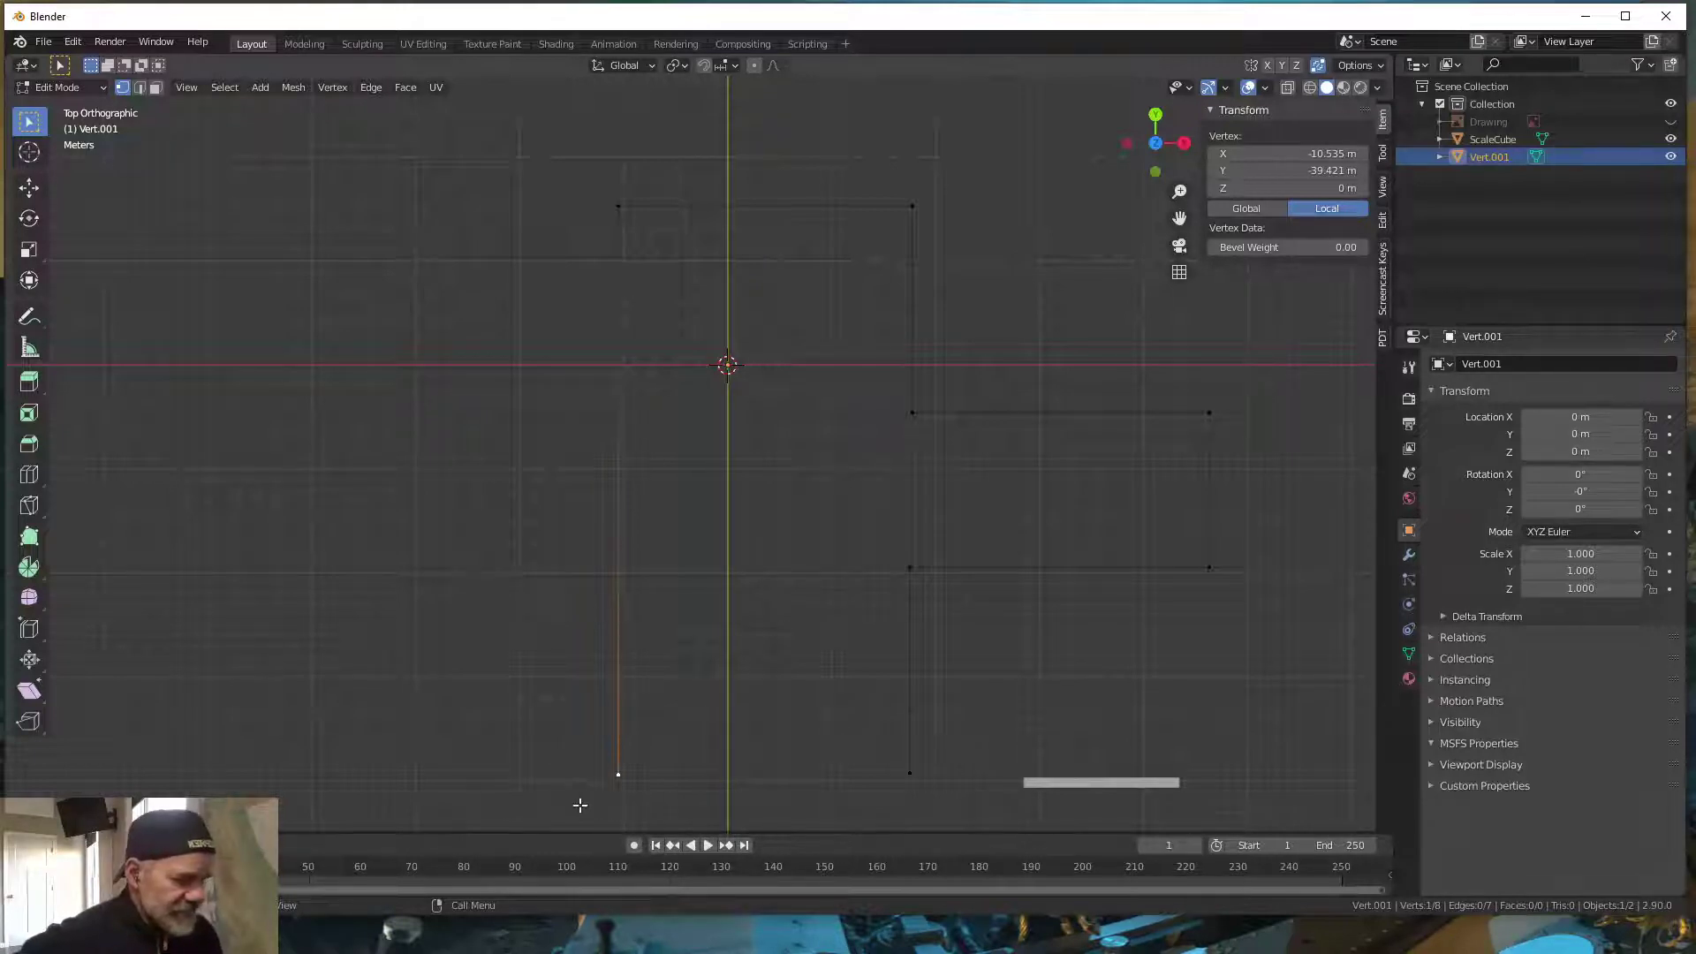
{"action": "left_click_drag", "start_coordinate": [580, 805], "coordinate": [1016, 745]}
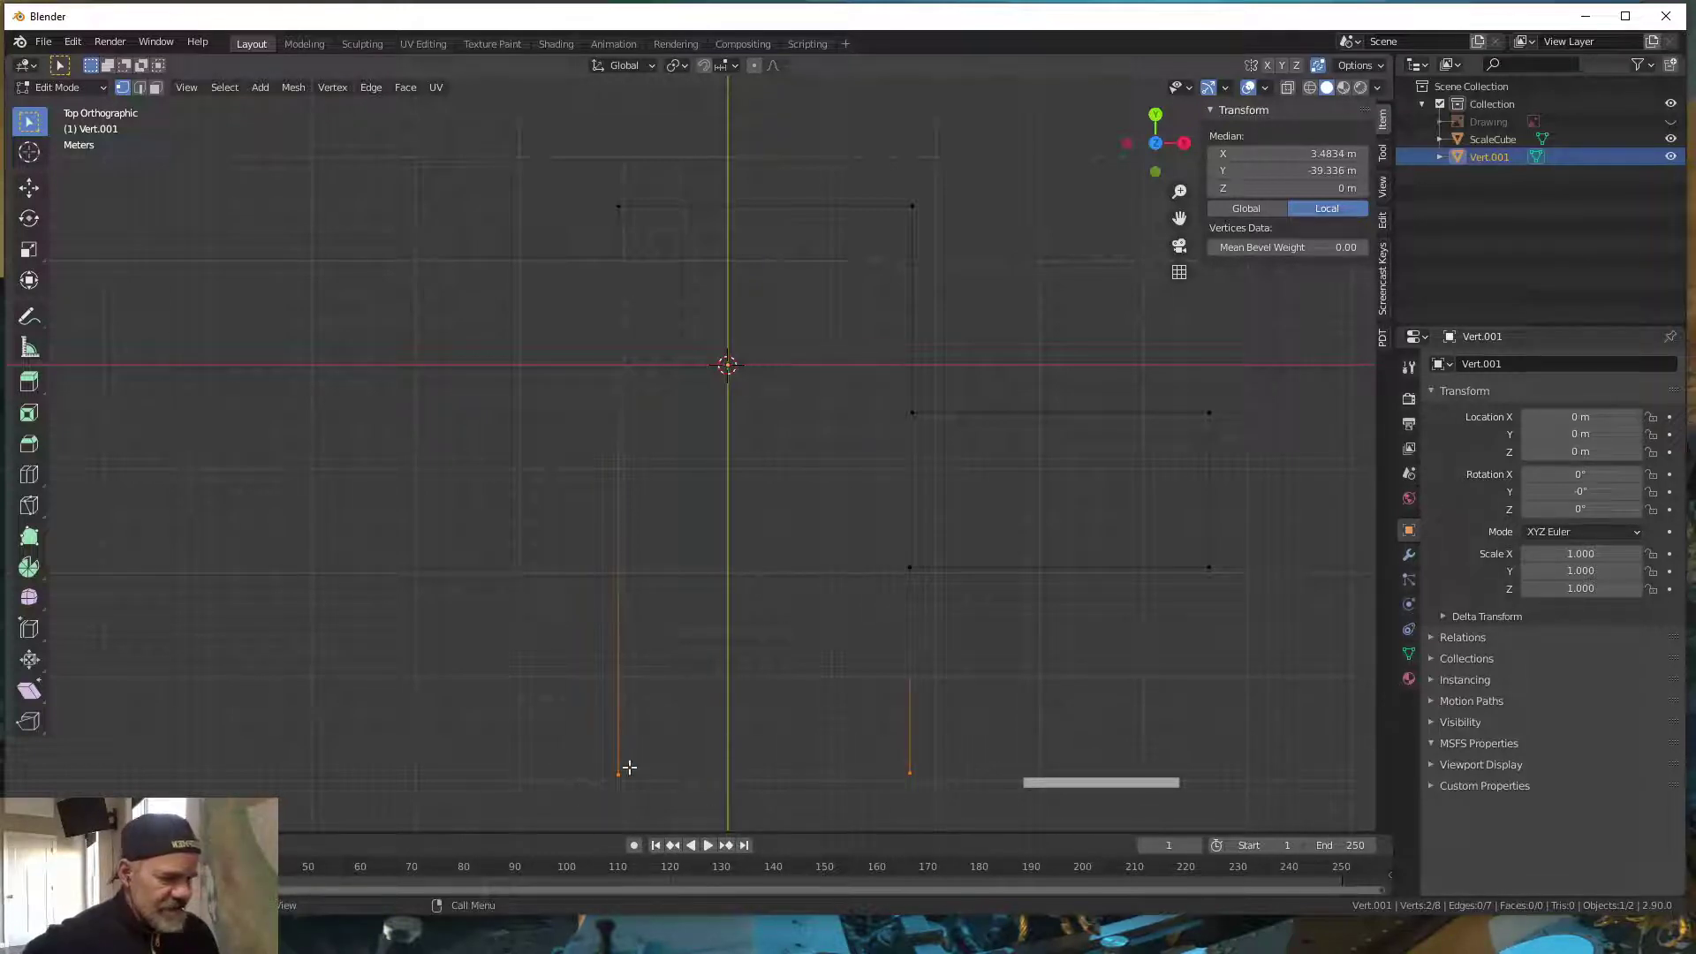
{"action": "key", "text": "f"}
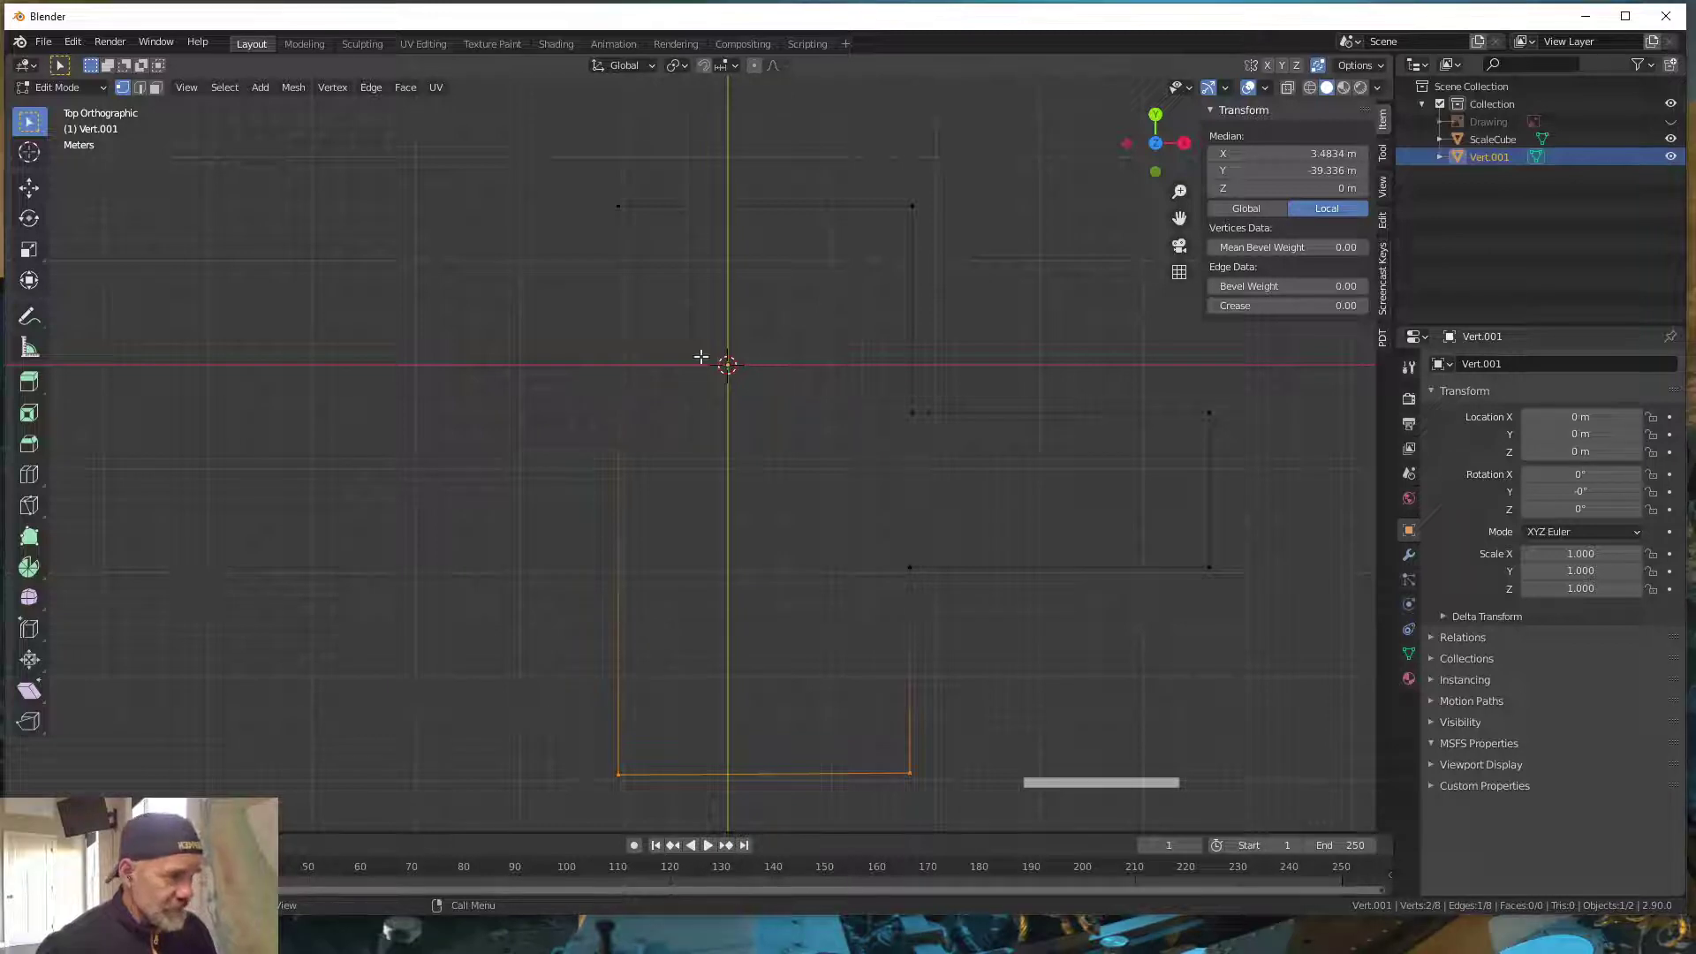
{"action": "key", "text": "ctrl+z"}
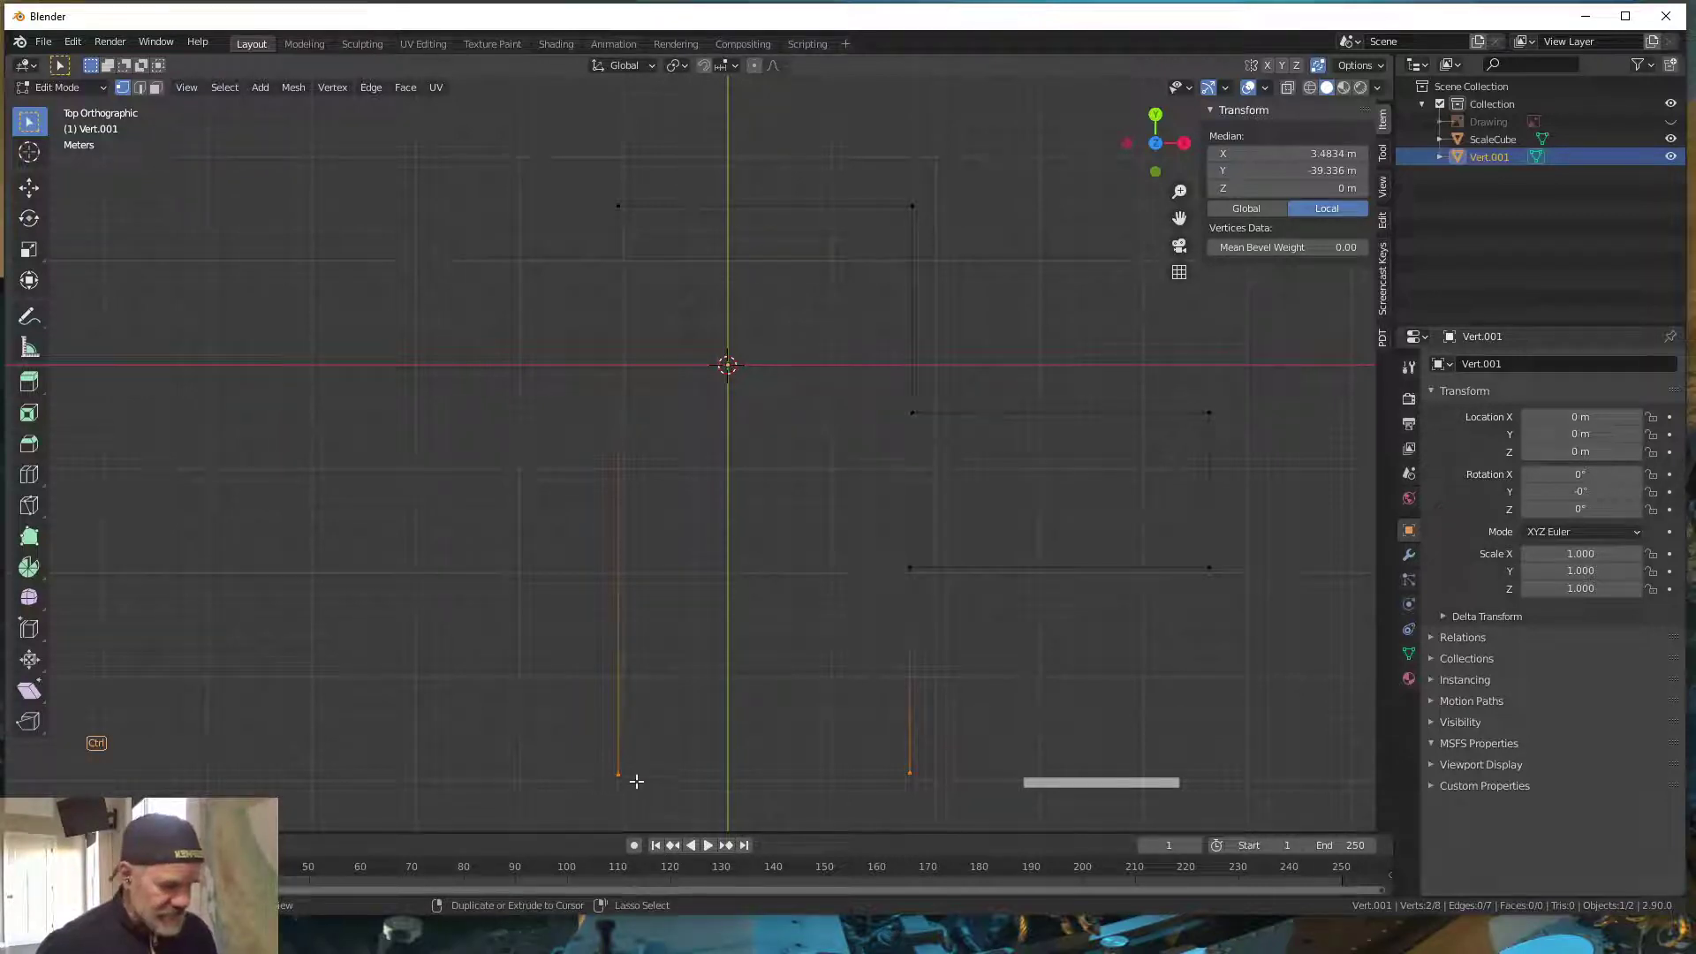
{"action": "key", "text": "ctrl+z"}
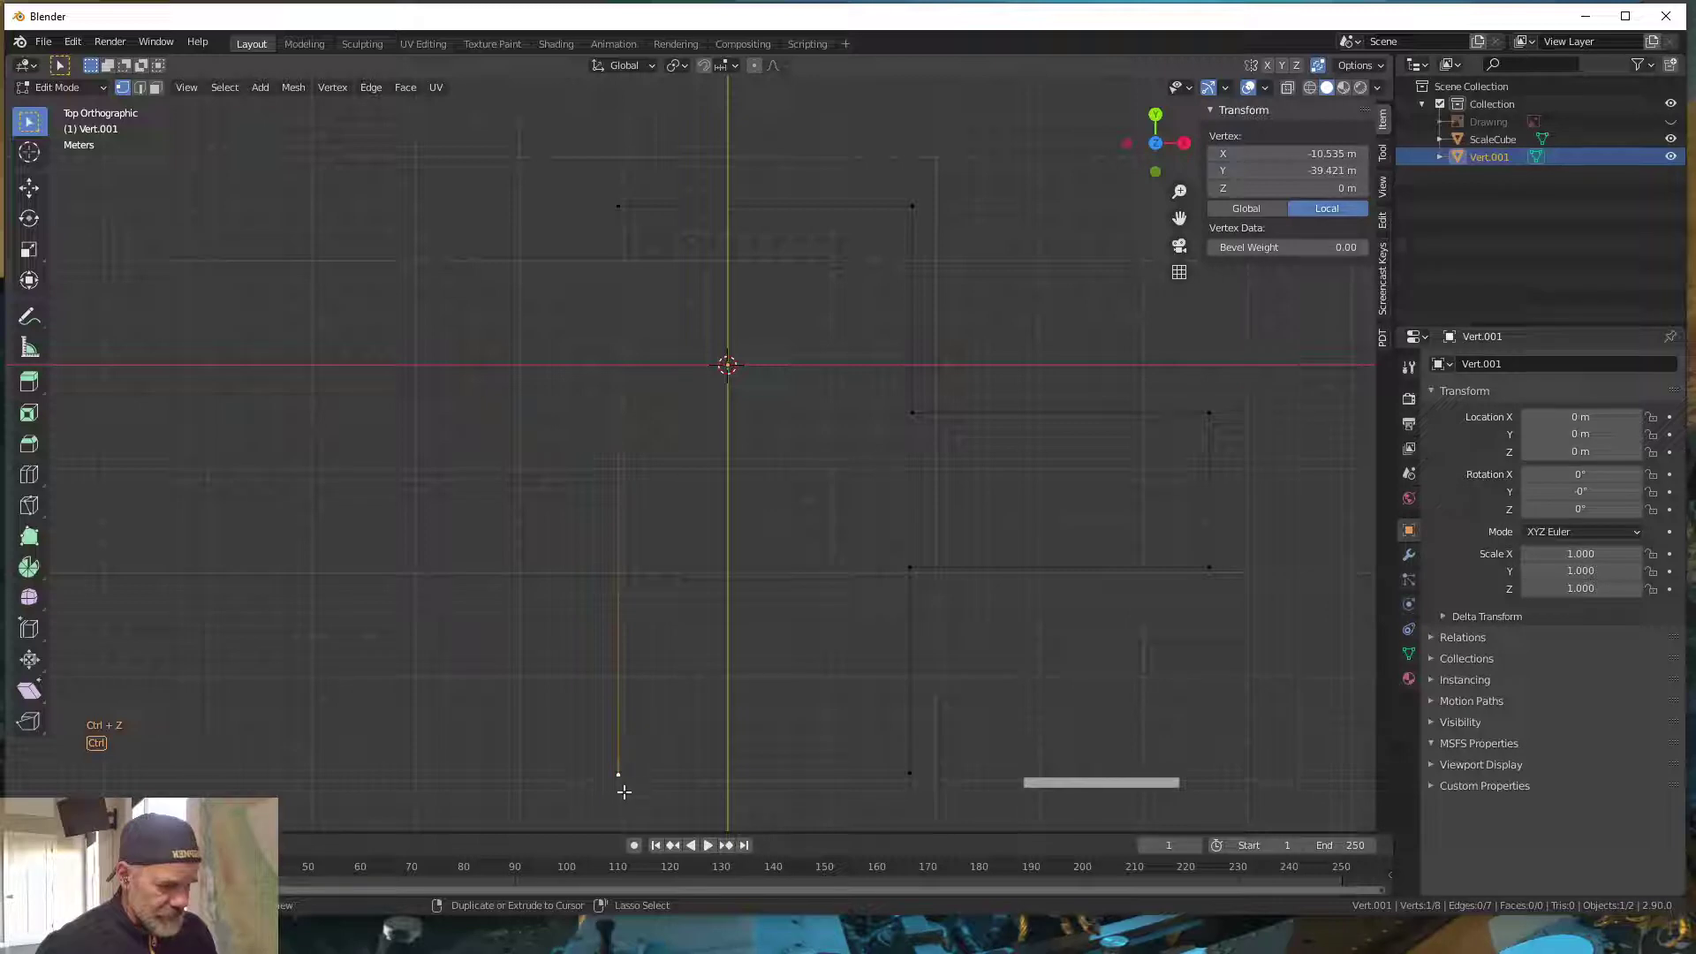
{"action": "key", "text": "ctrl+z"}
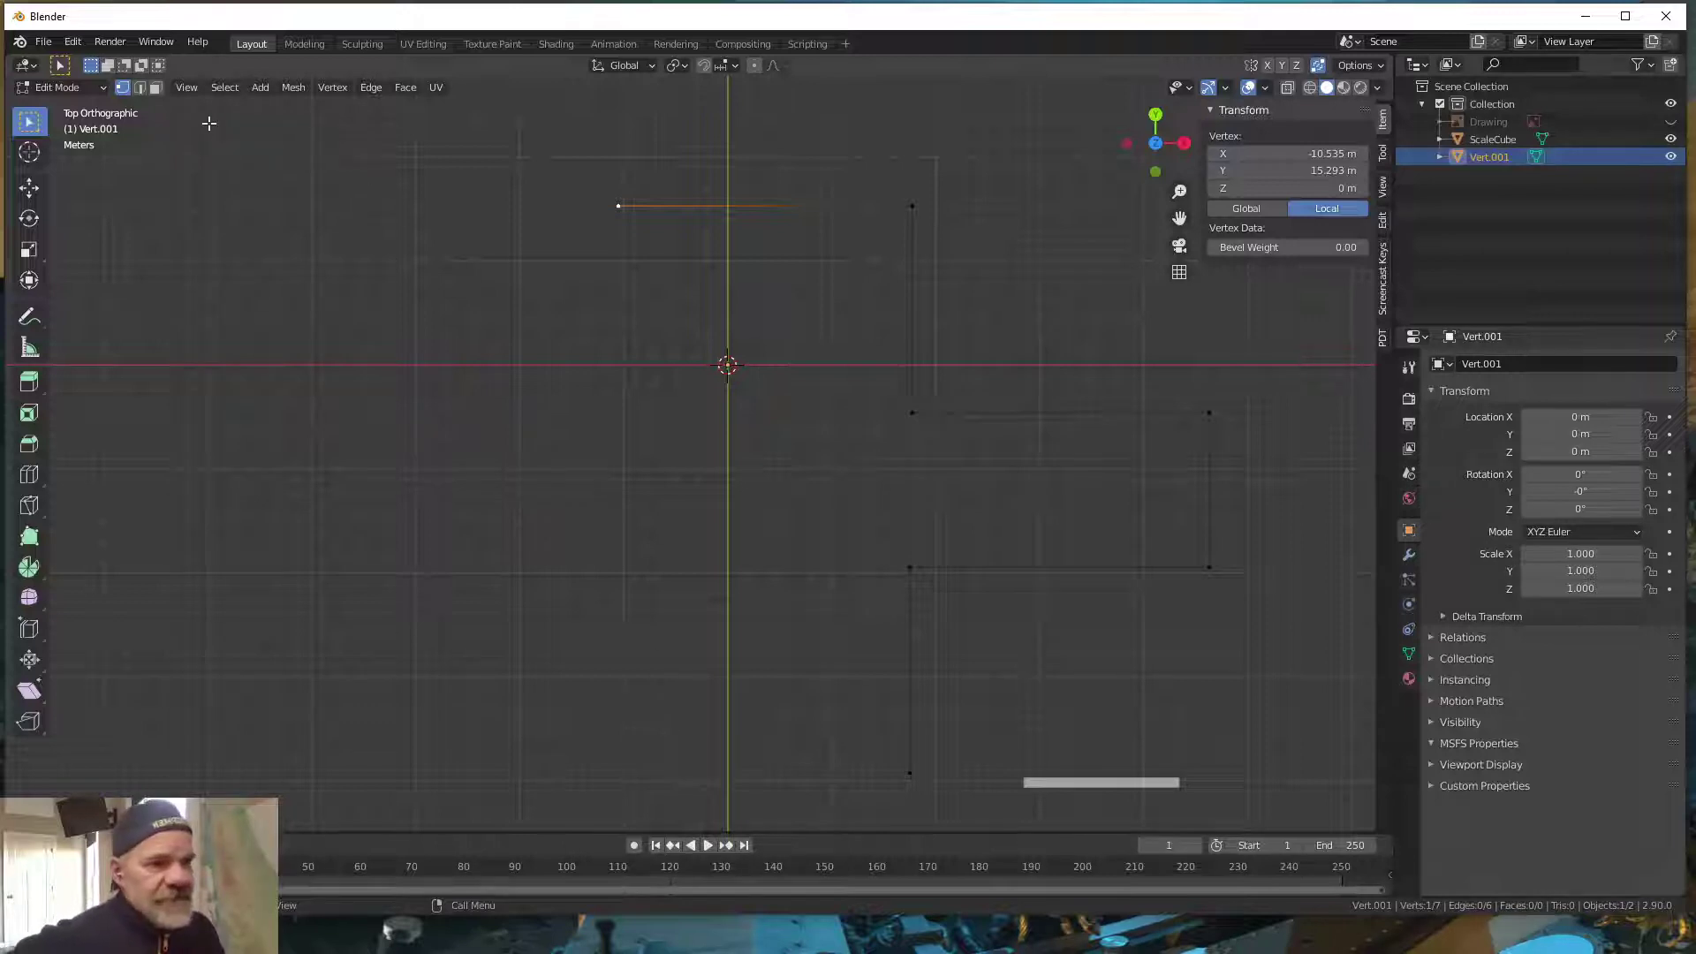
- Set the snapping target to Vertex and turn snapping on
{"action": "left_click", "coordinate": [733, 64]}
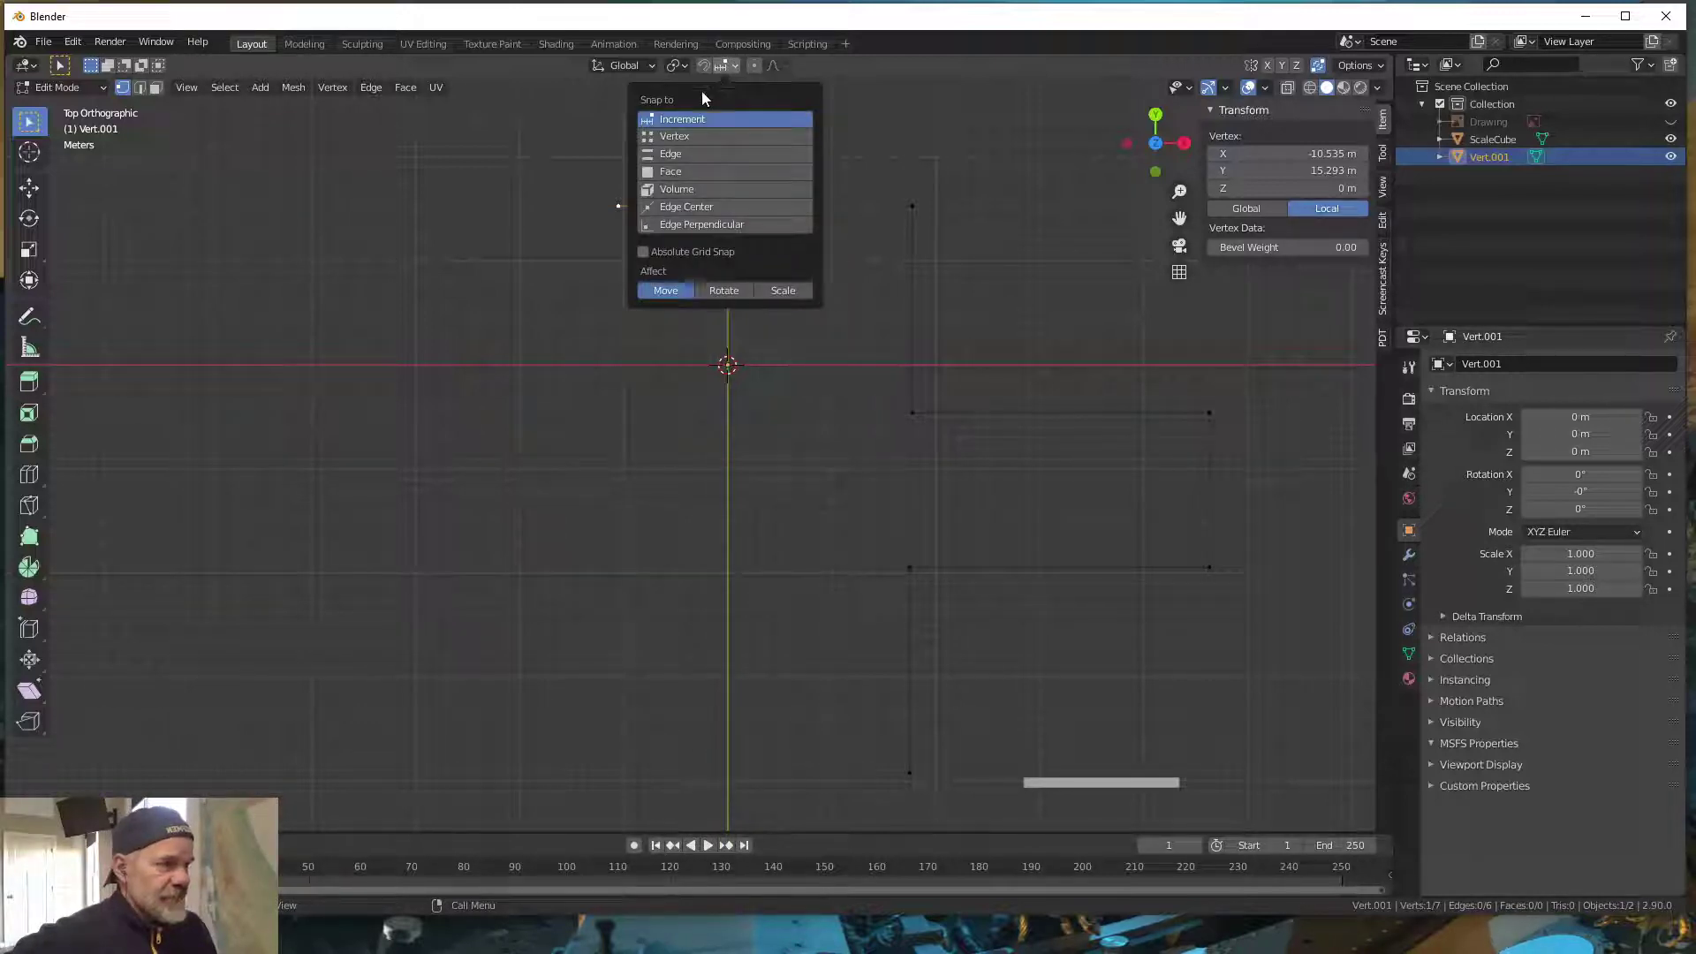
{"action": "left_click", "coordinate": [673, 138]}
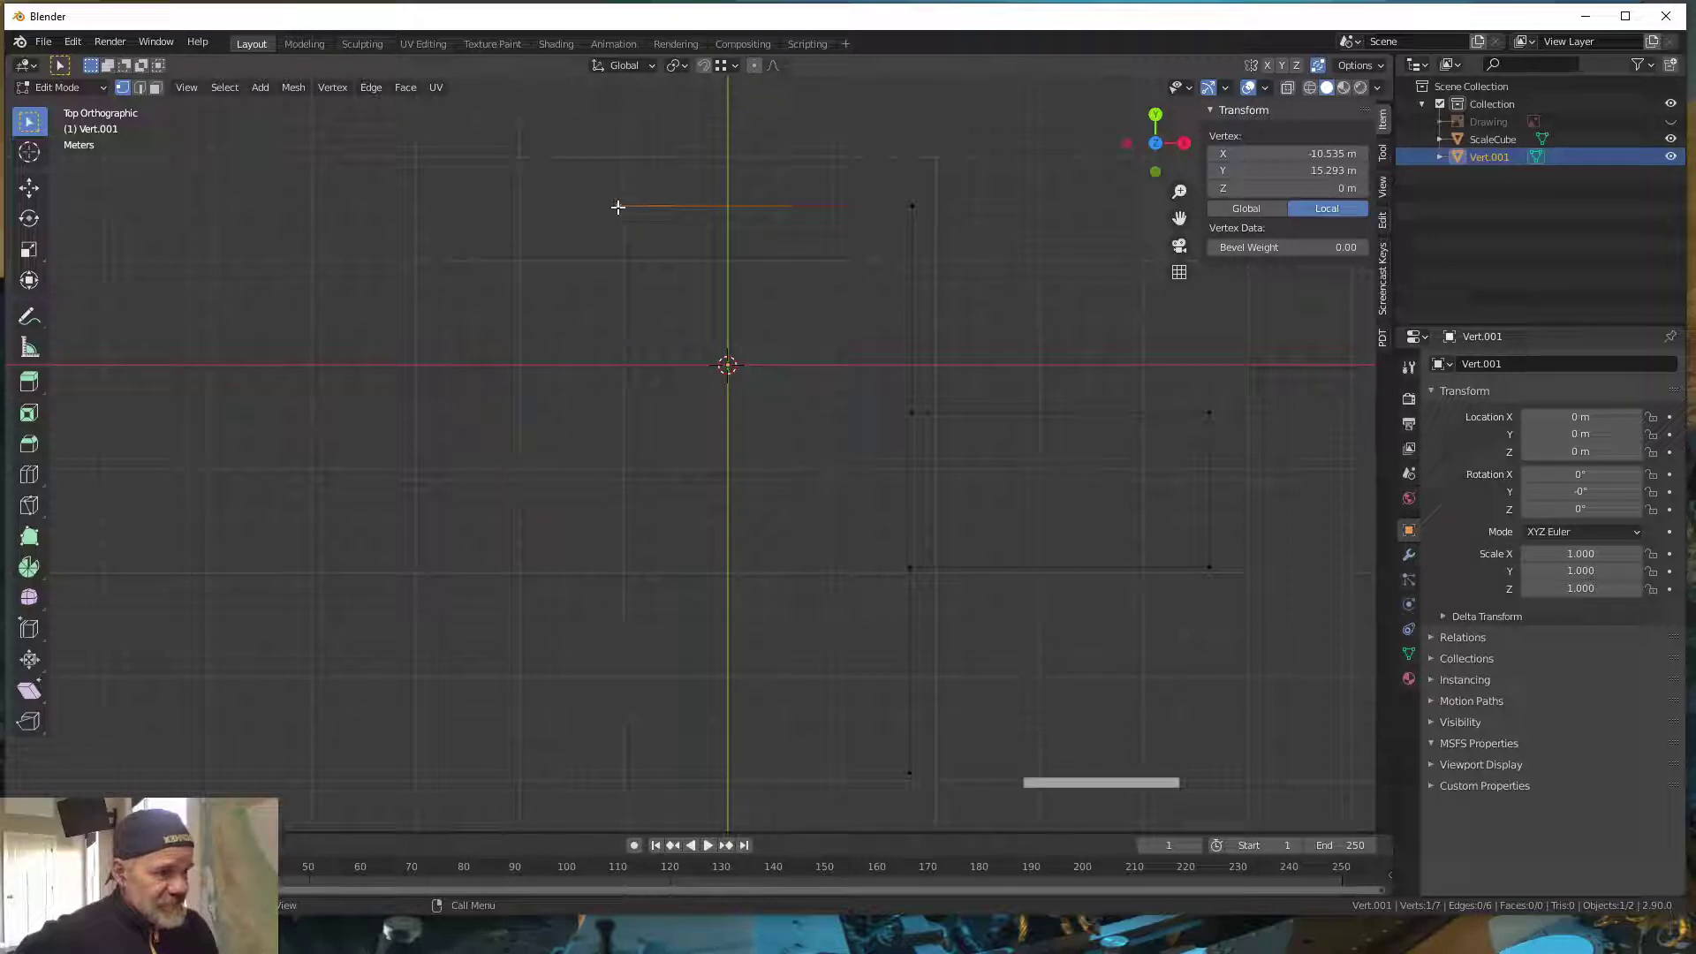
{"action": "left_click", "coordinate": [704, 67]}
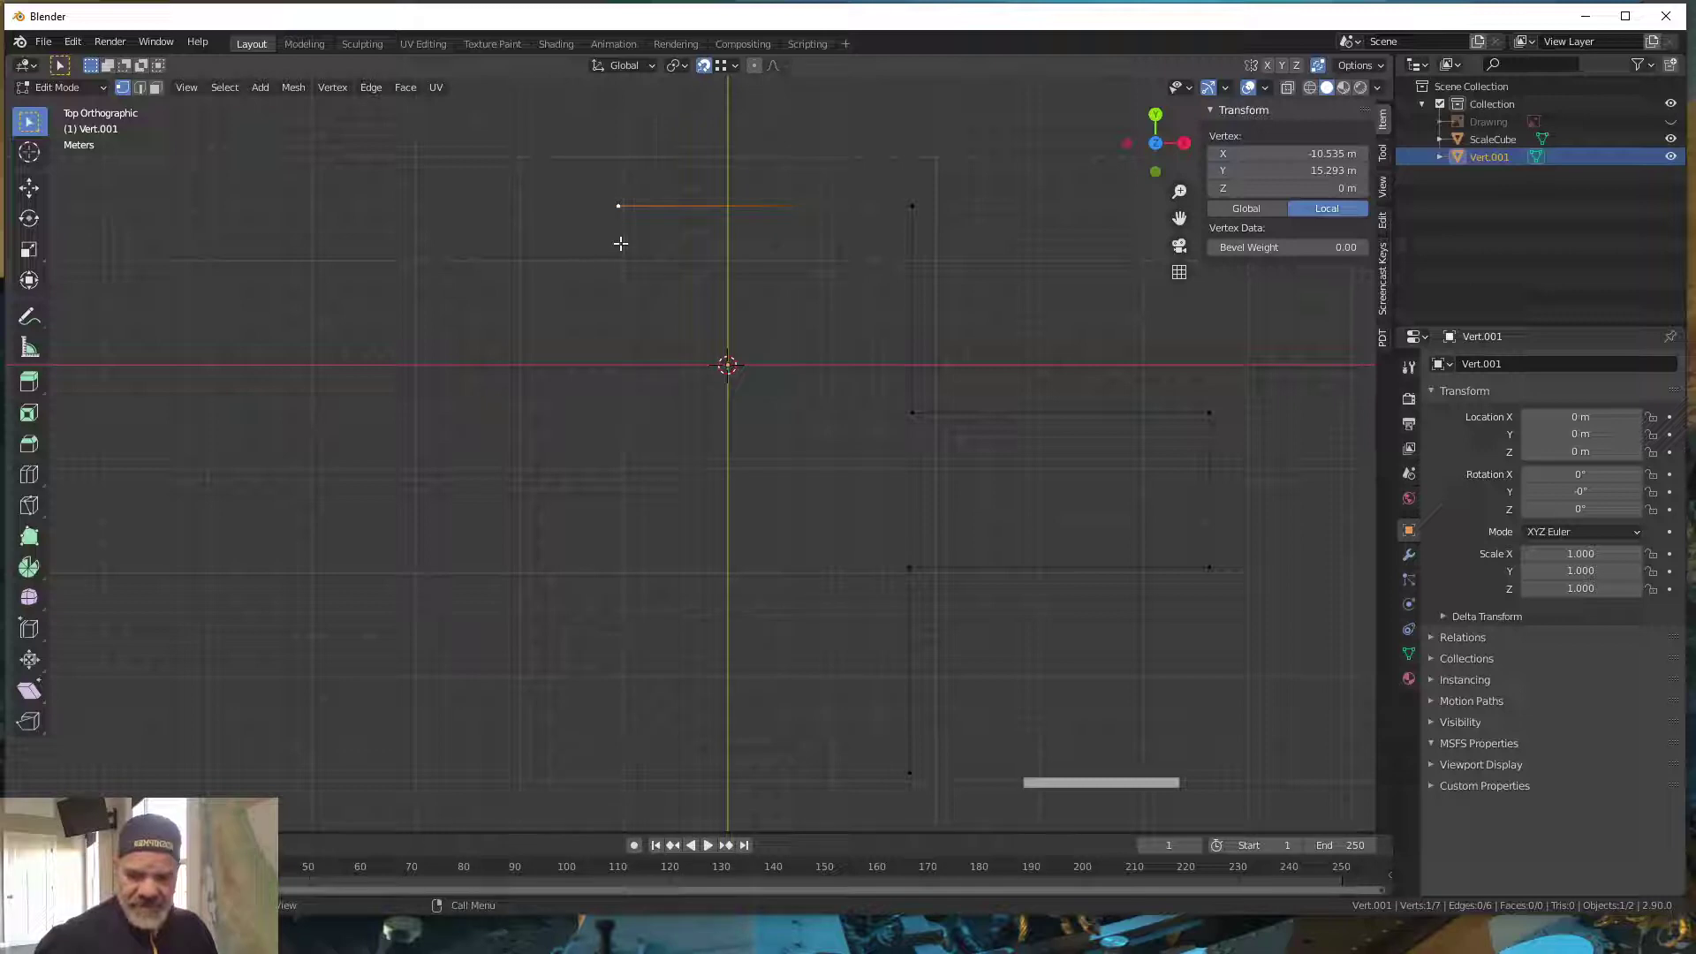
- Try a Y-locked left-side extrusion and bottom edge, undo both, and re-enable snapping
{"action": "key", "text": "e"}
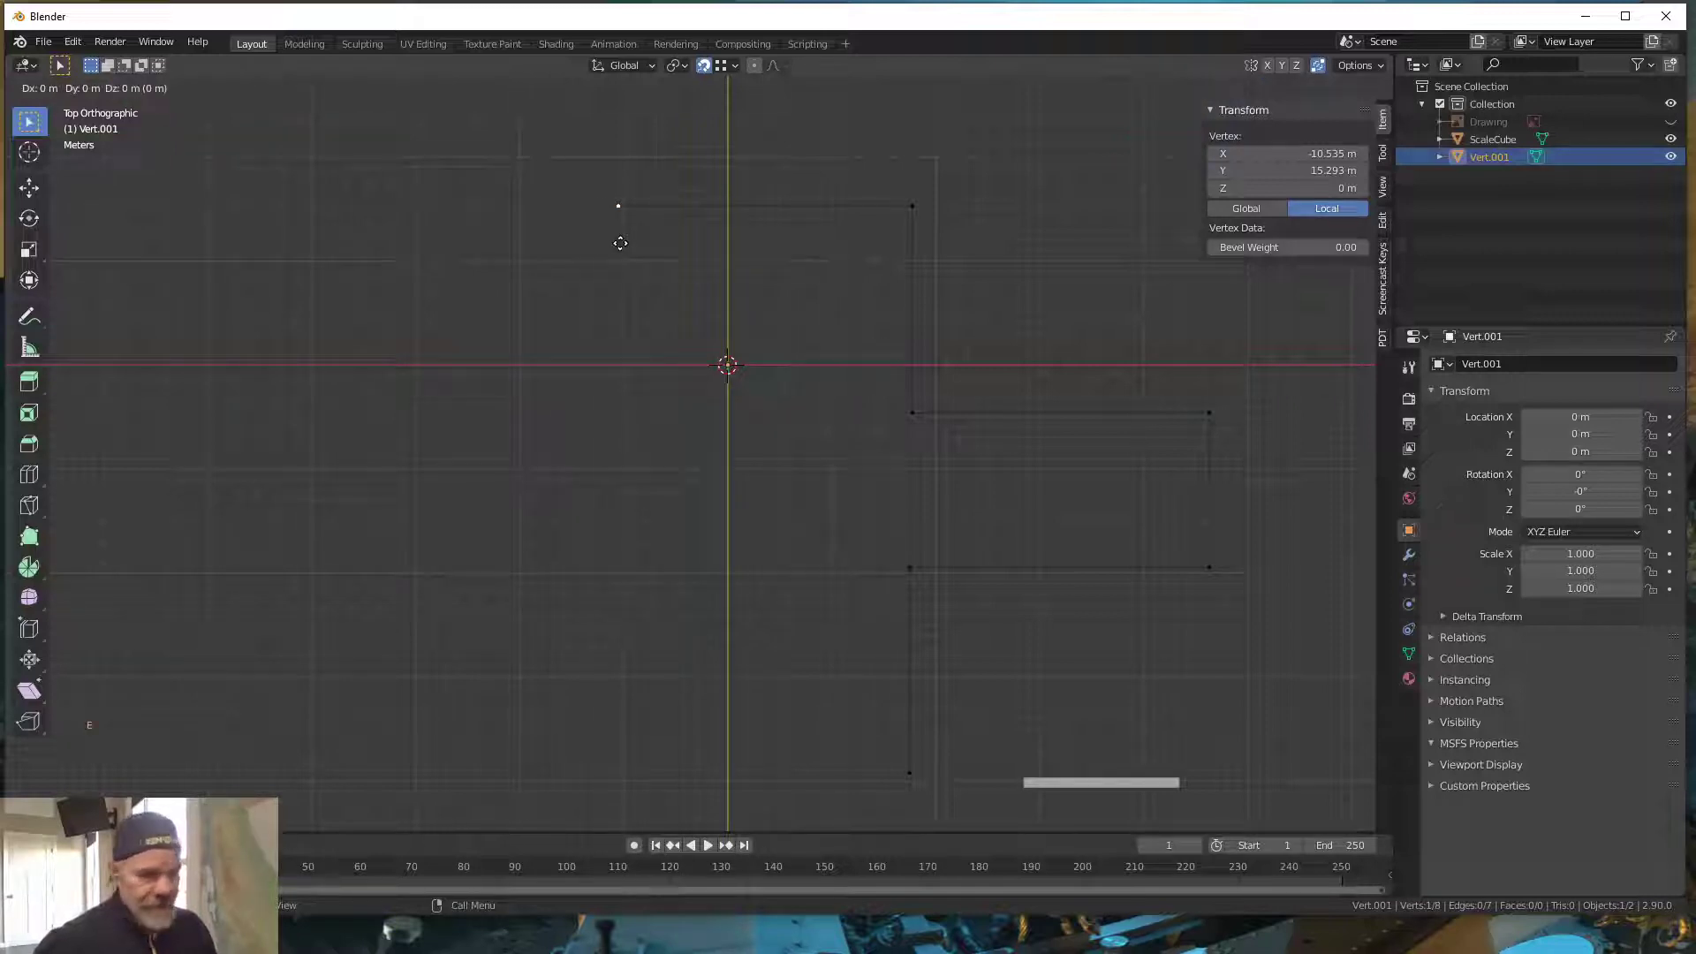
{"action": "key", "text": "y"}
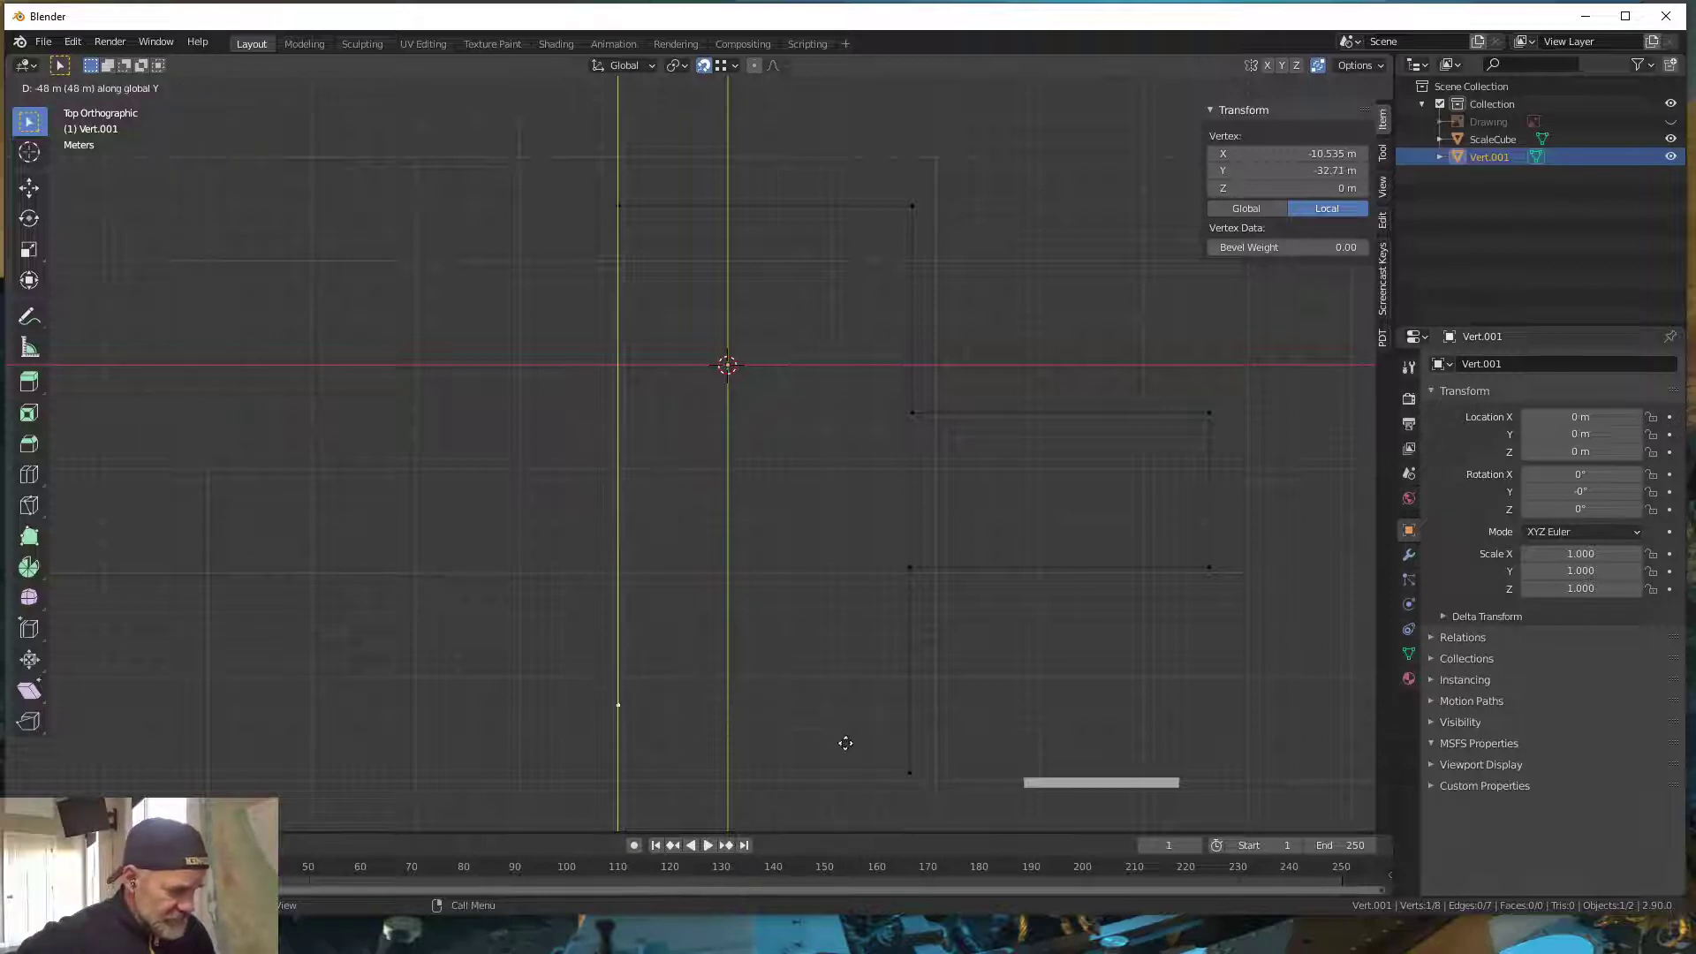
{"action": "left_click", "coordinate": [919, 775]}
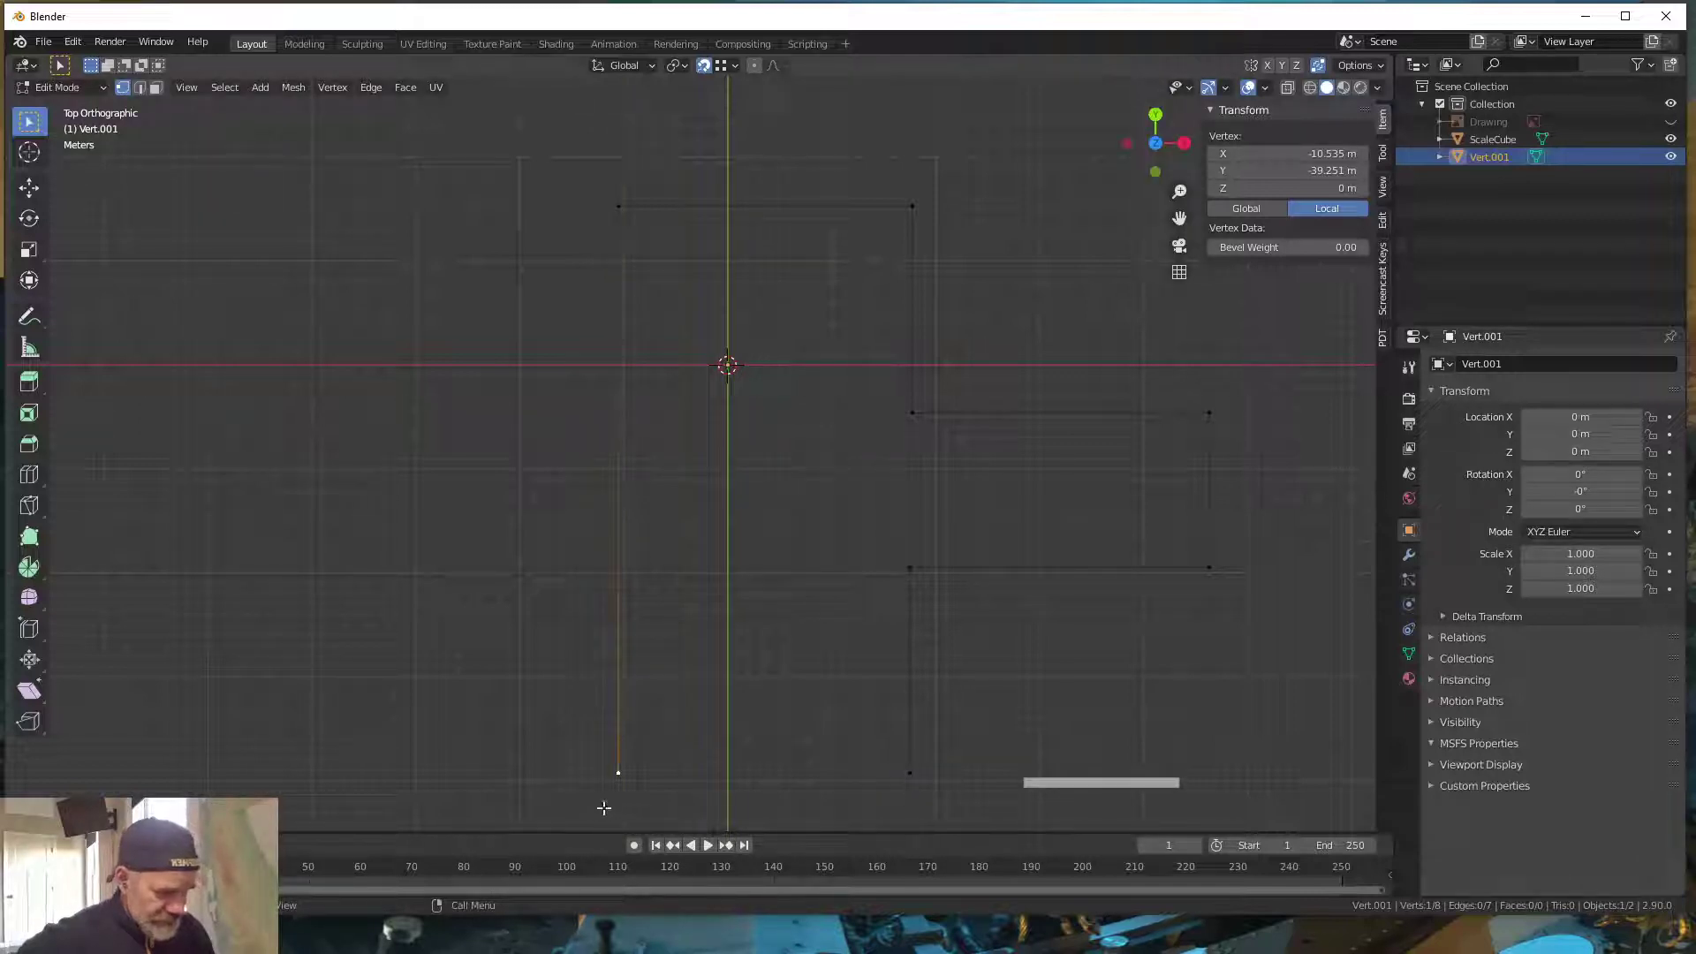
{"action": "left_click_drag", "start_coordinate": [604, 803], "coordinate": [919, 765]}
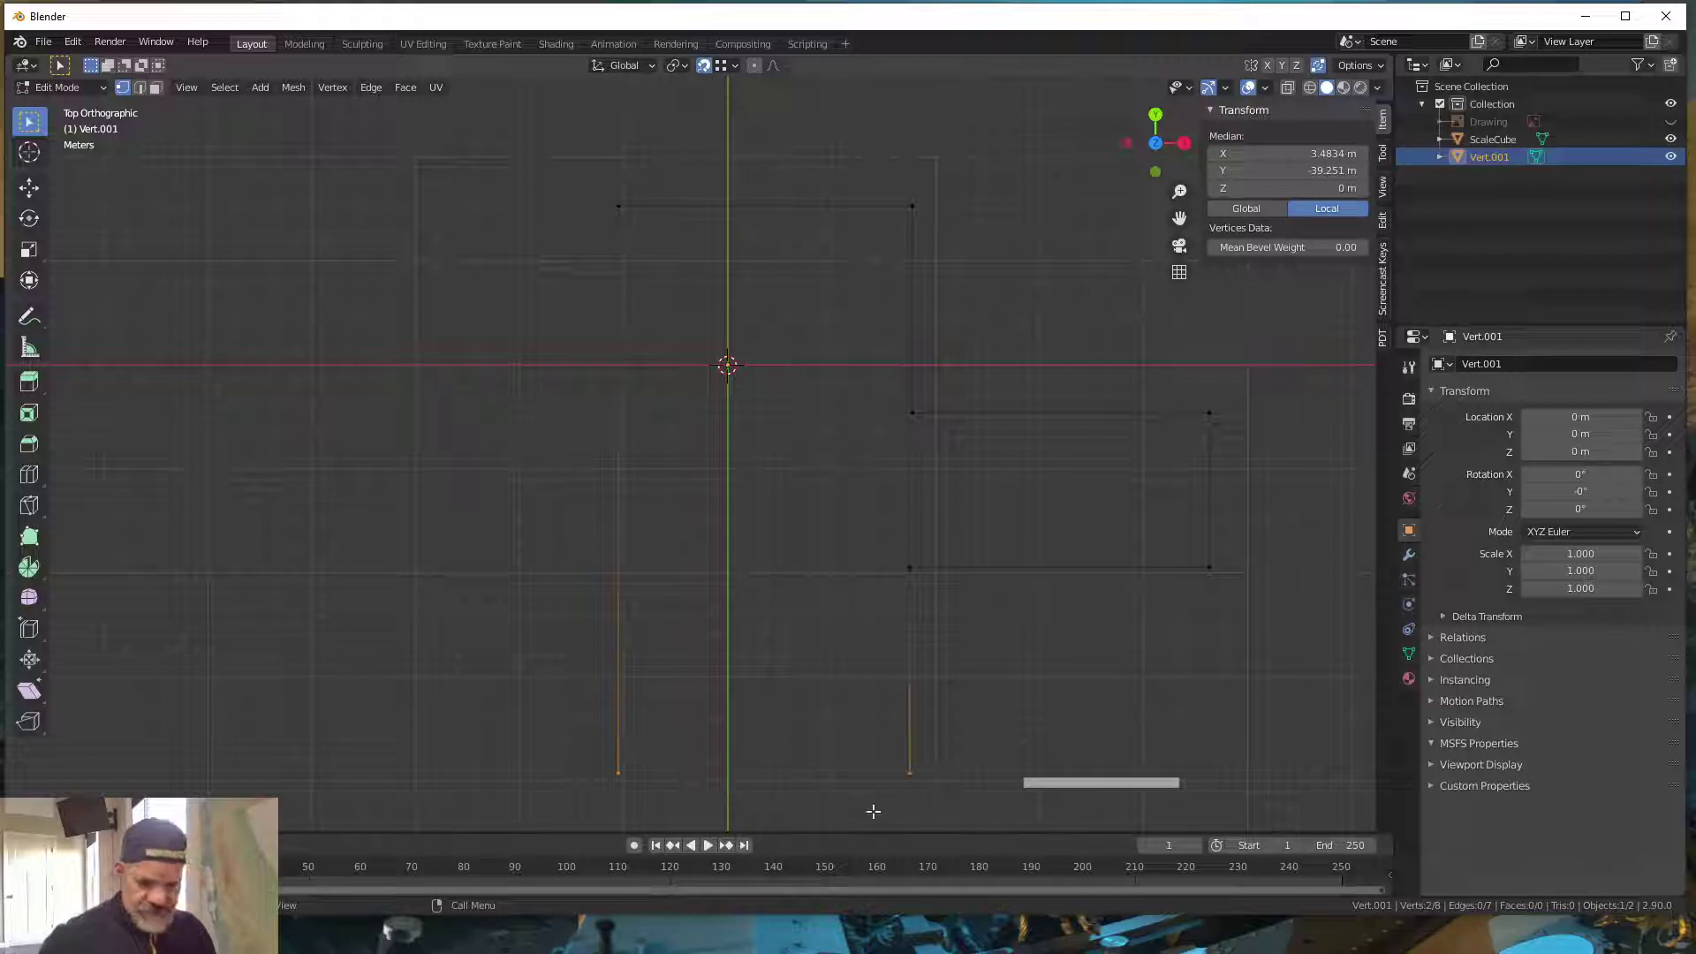
{"action": "key", "text": "f"}
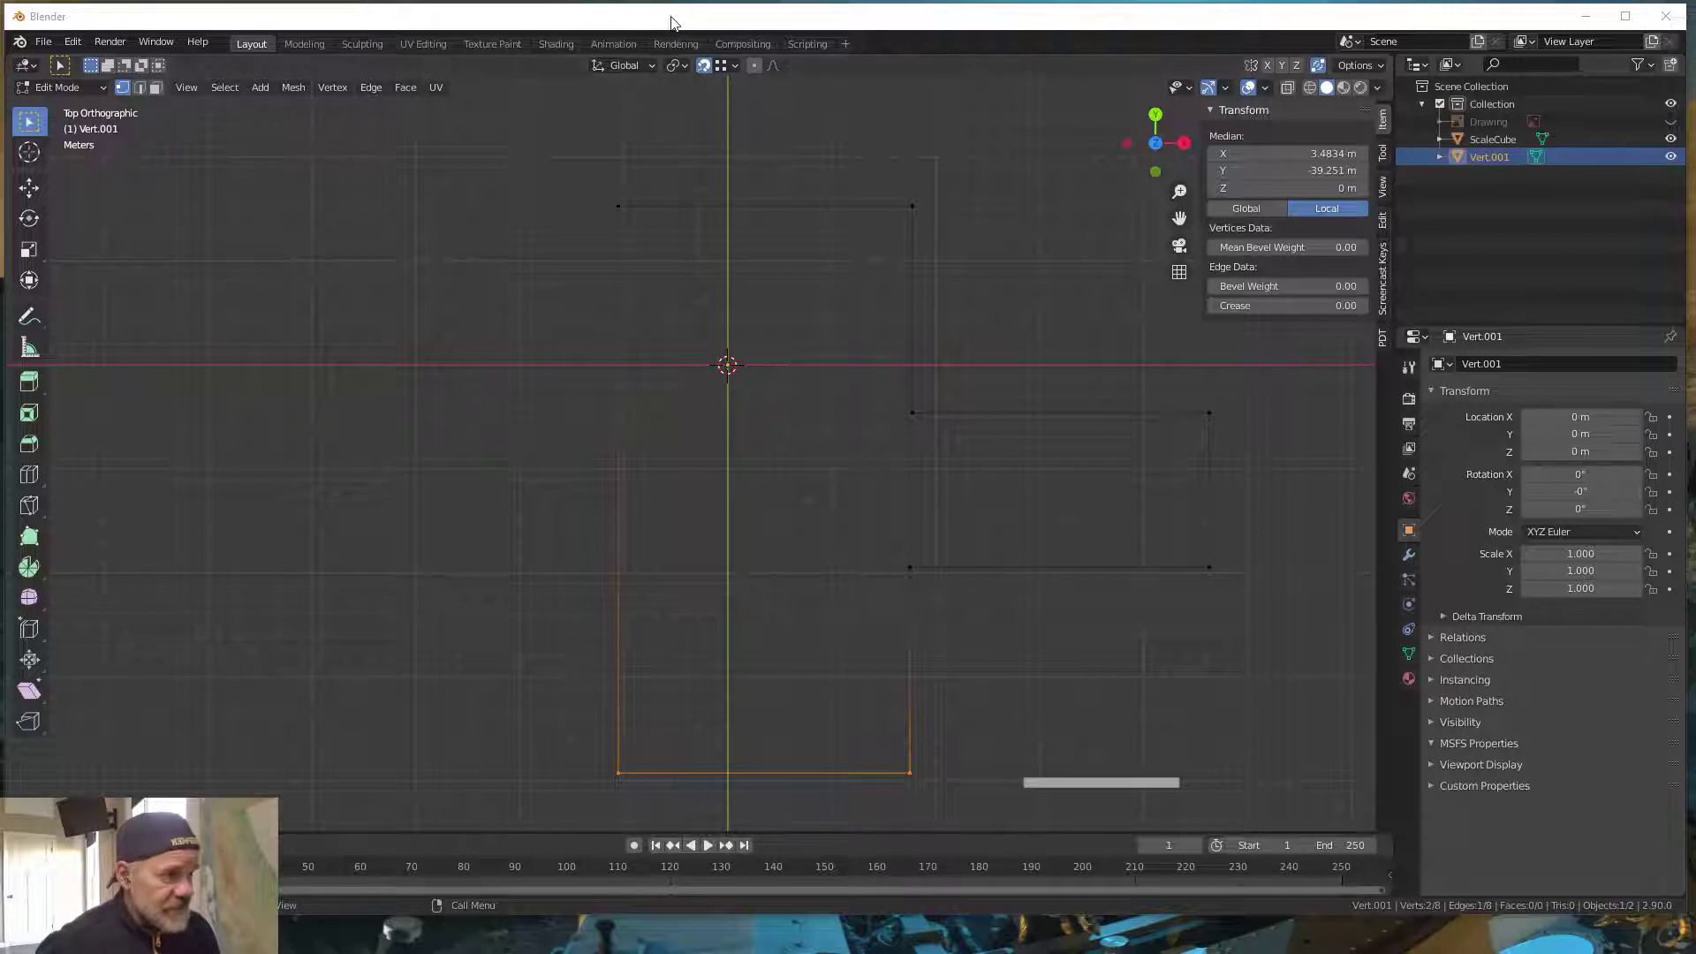
{"action": "key", "text": "ctrl+z"}
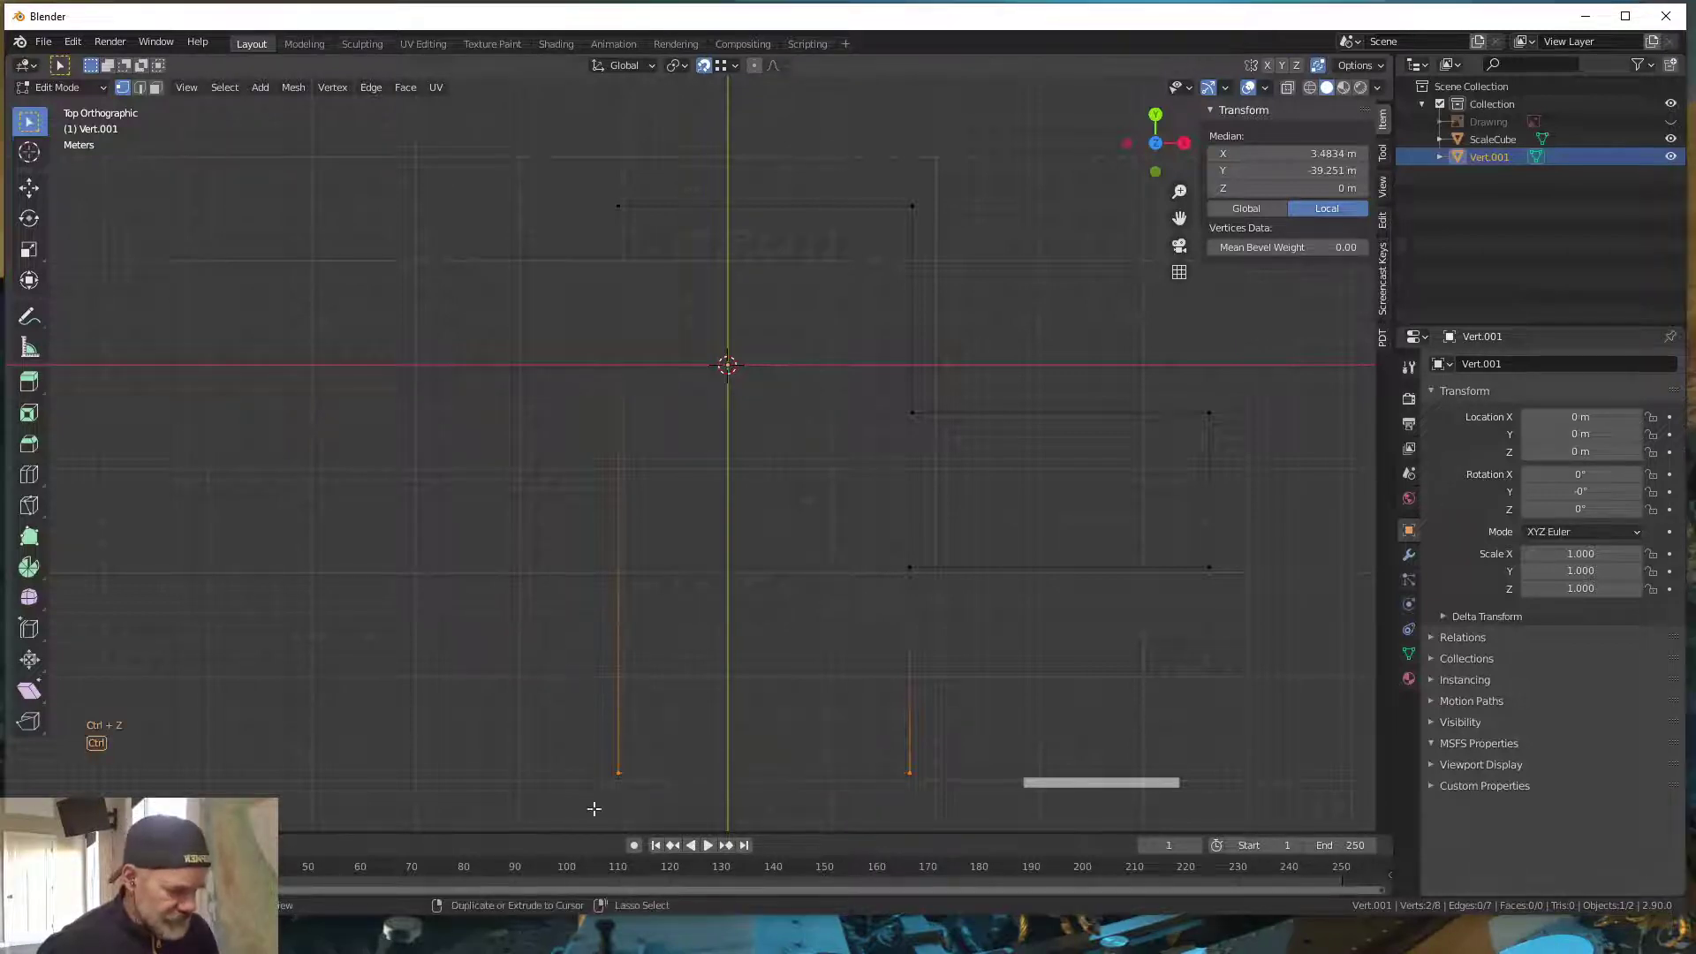
{"action": "key", "text": "ctrl+z"}
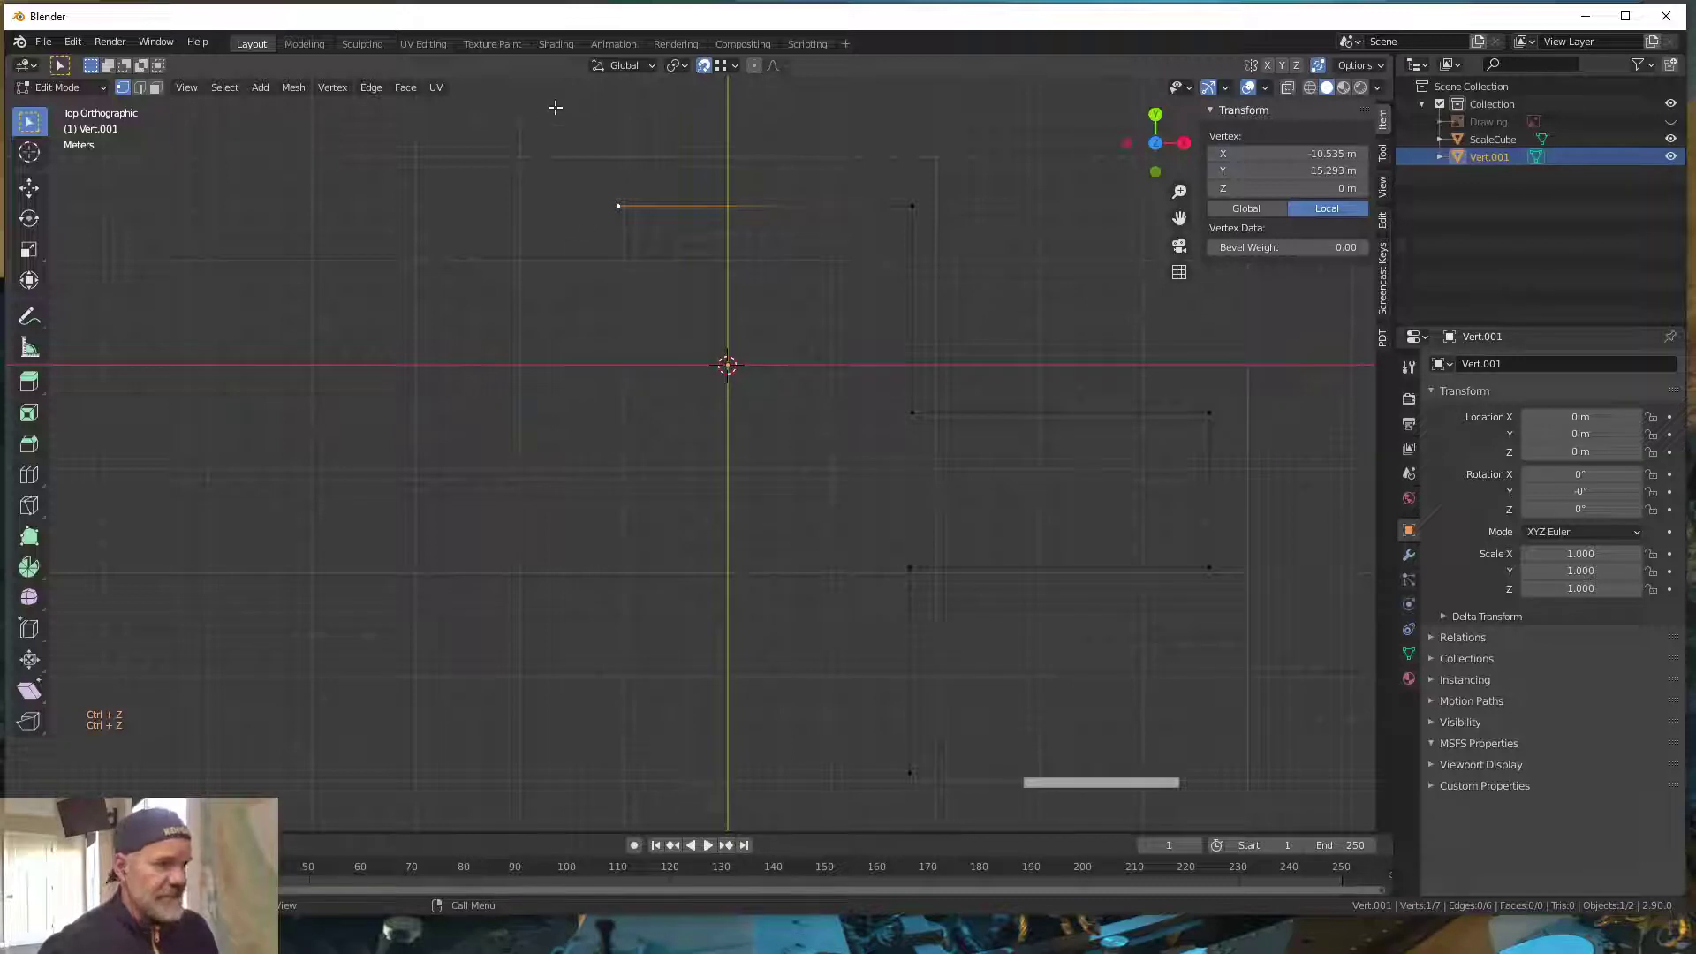
{"action": "left_click", "coordinate": [703, 66]}
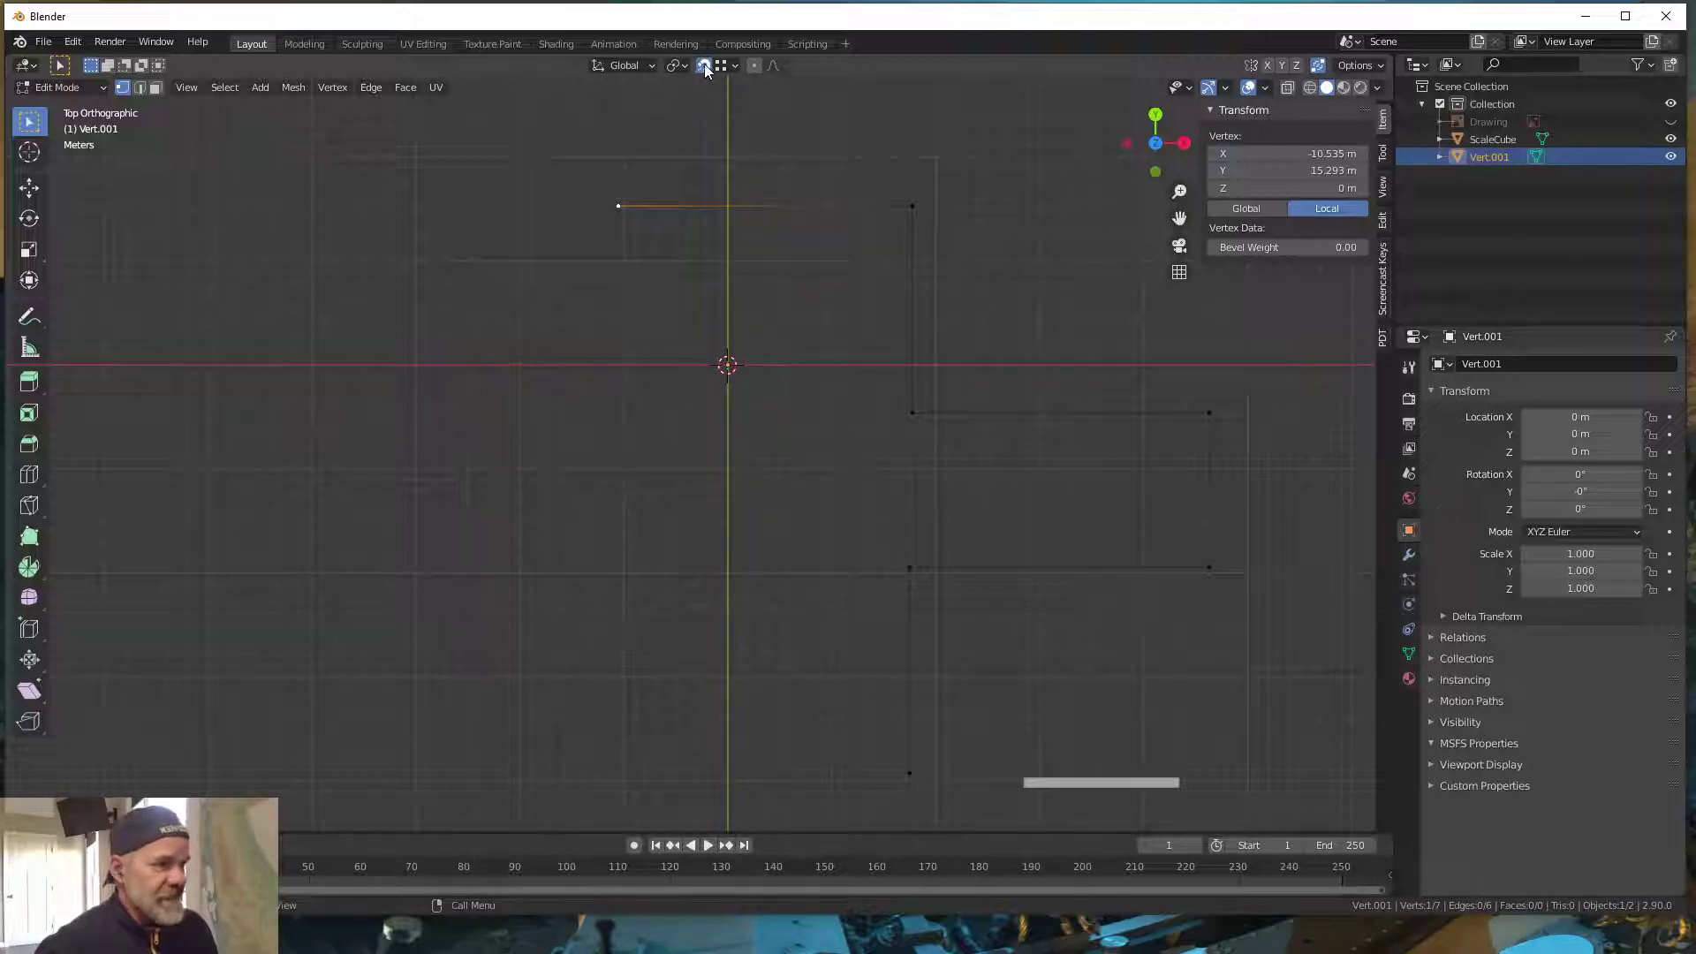
- Measure the outline's right side from bottom to top vertex, reading 54.5448 m, then return to Select Box
{"action": "left_click", "coordinate": [29, 350]}
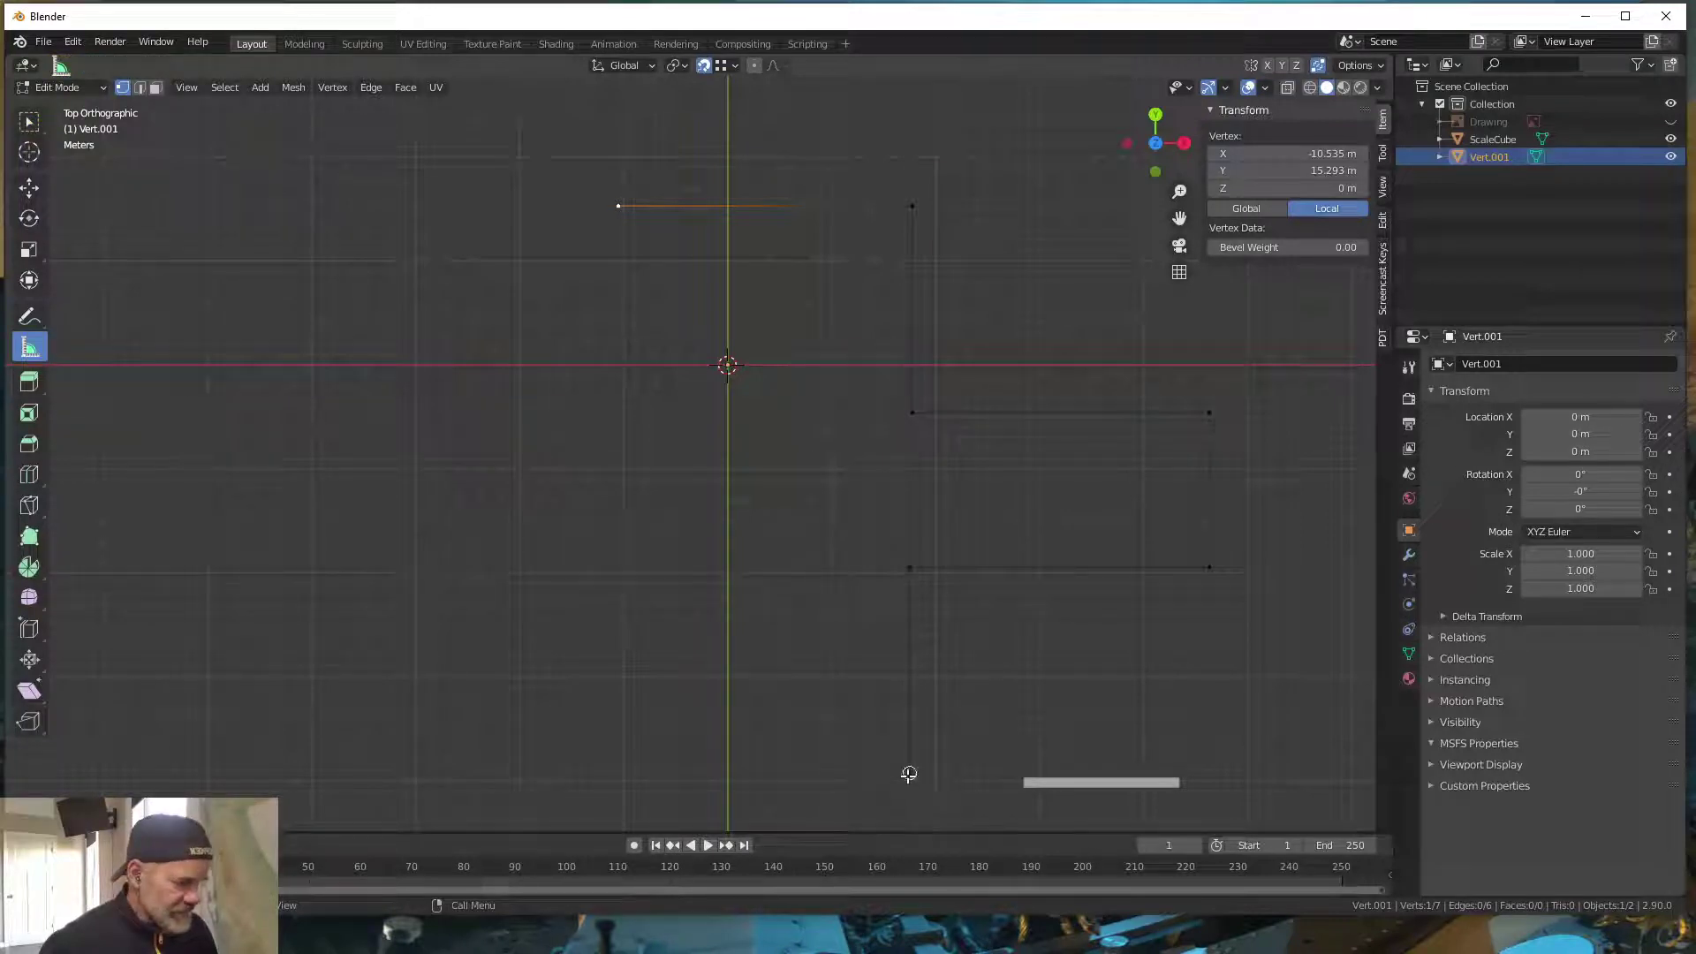
{"action": "left_click", "coordinate": [909, 773]}
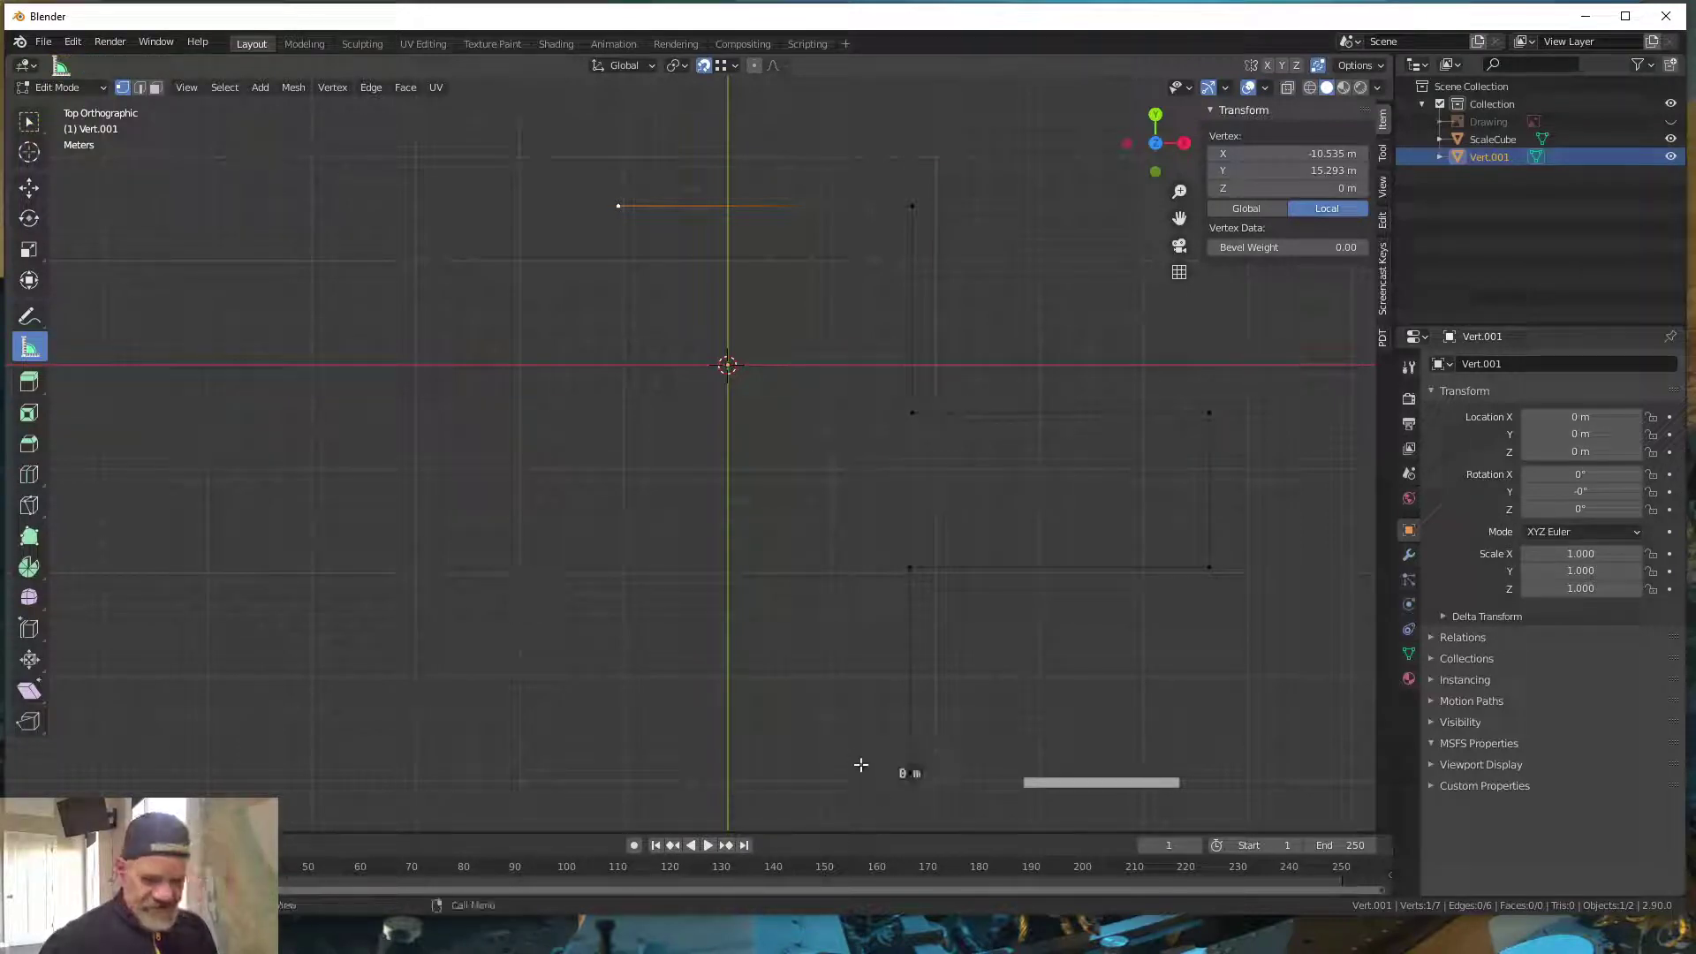
{"action": "key", "text": "Delete"}
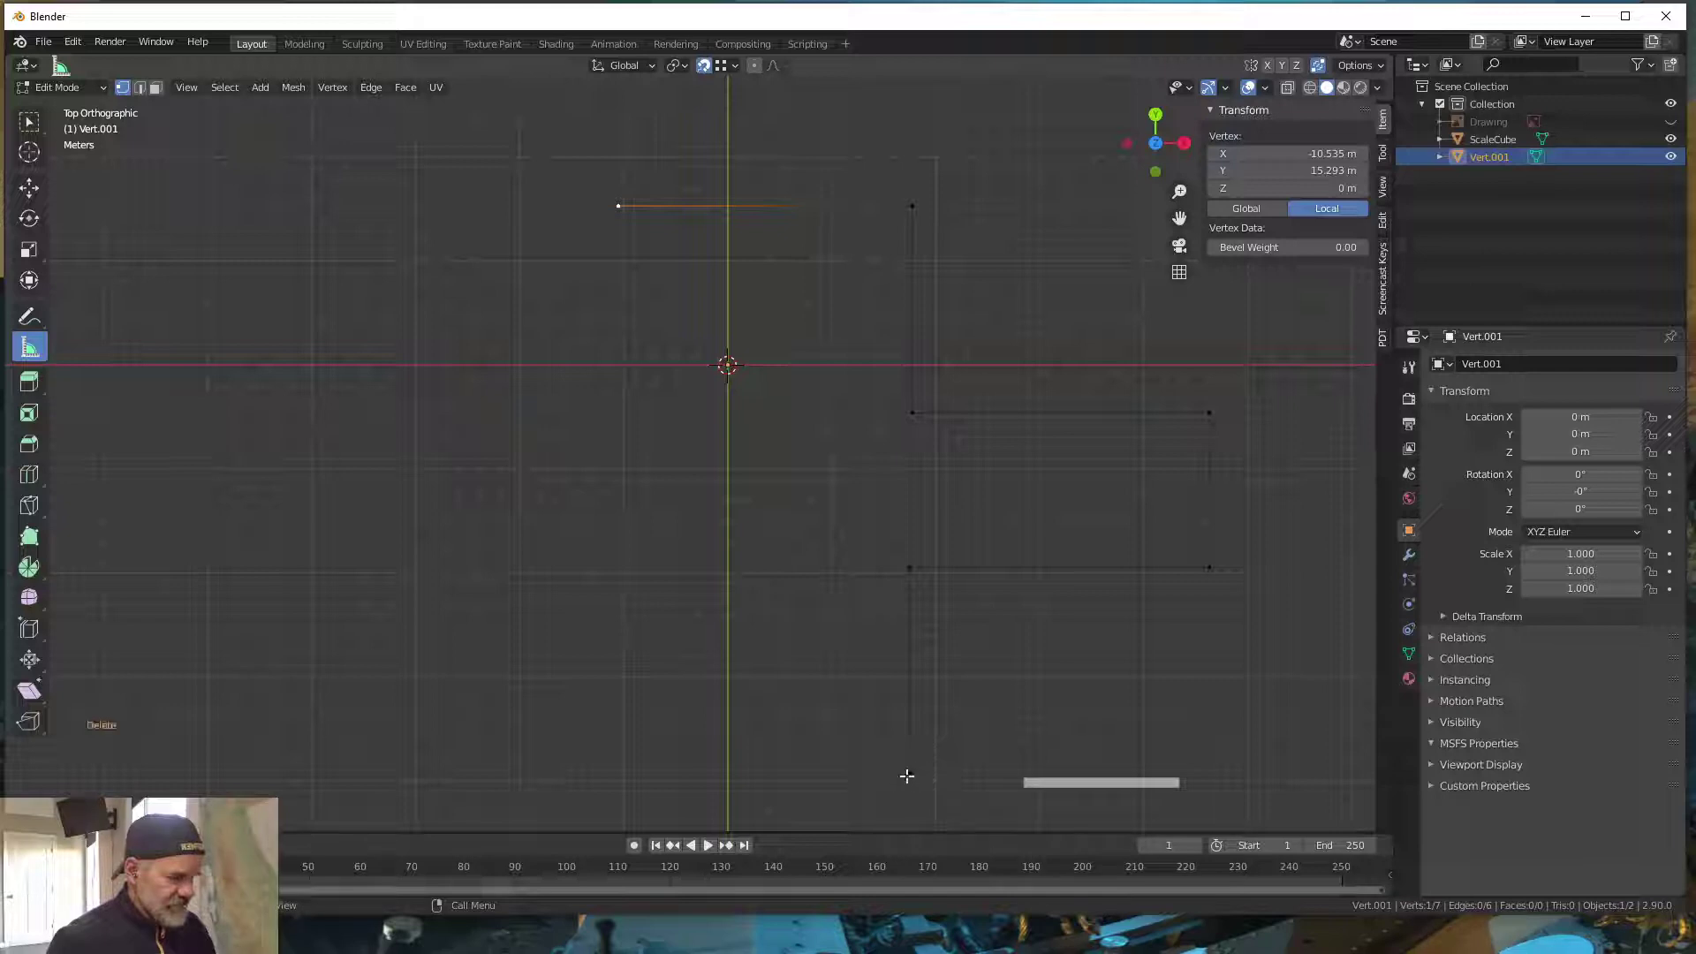
{"action": "left_click_drag", "start_coordinate": [910, 774], "coordinate": [915, 206]}
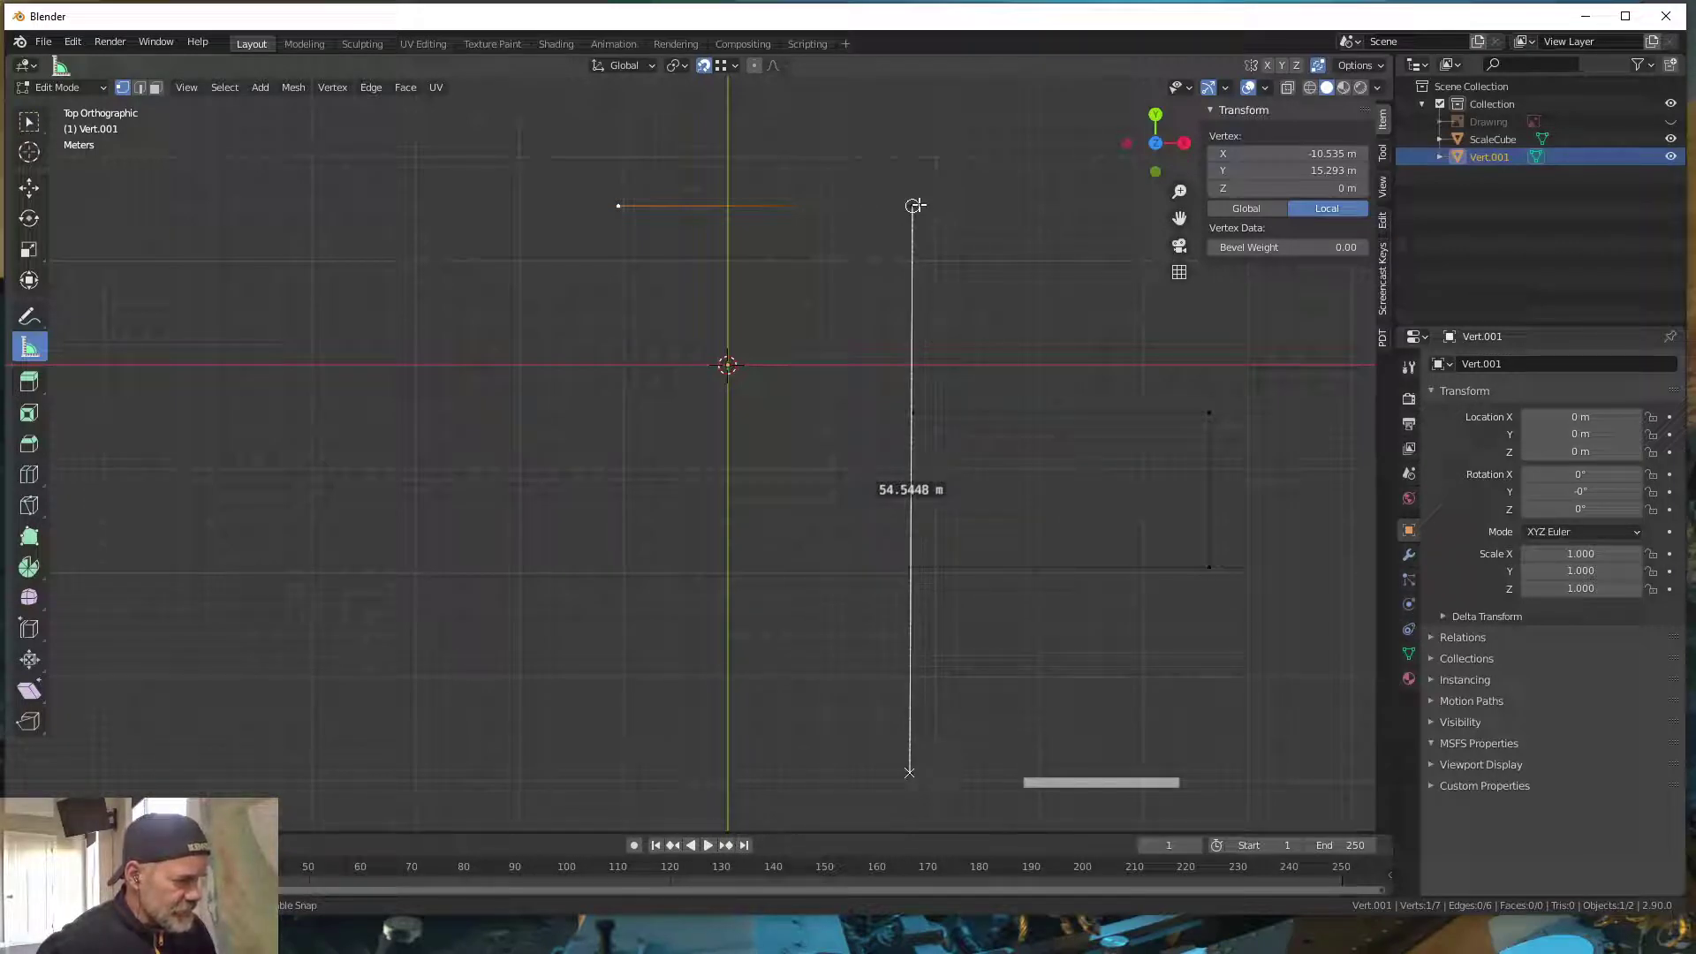
{"action": "left_click_drag", "start_coordinate": [915, 206], "coordinate": [915, 206]}
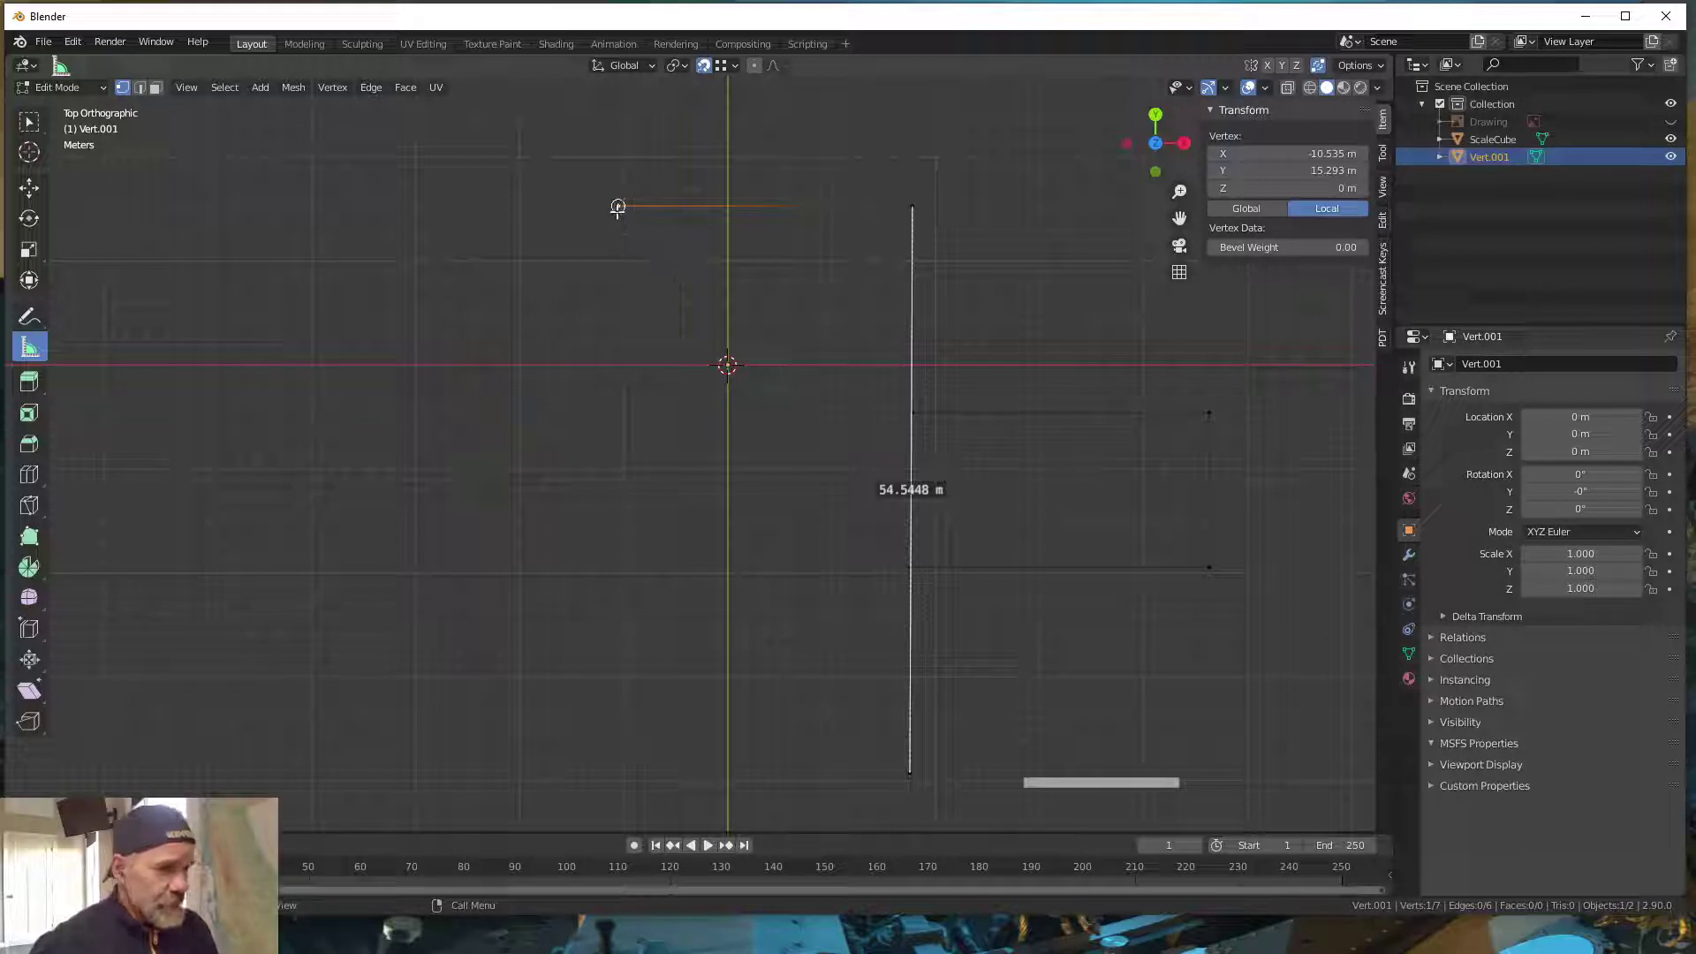
{"action": "left_click", "coordinate": [27, 123]}
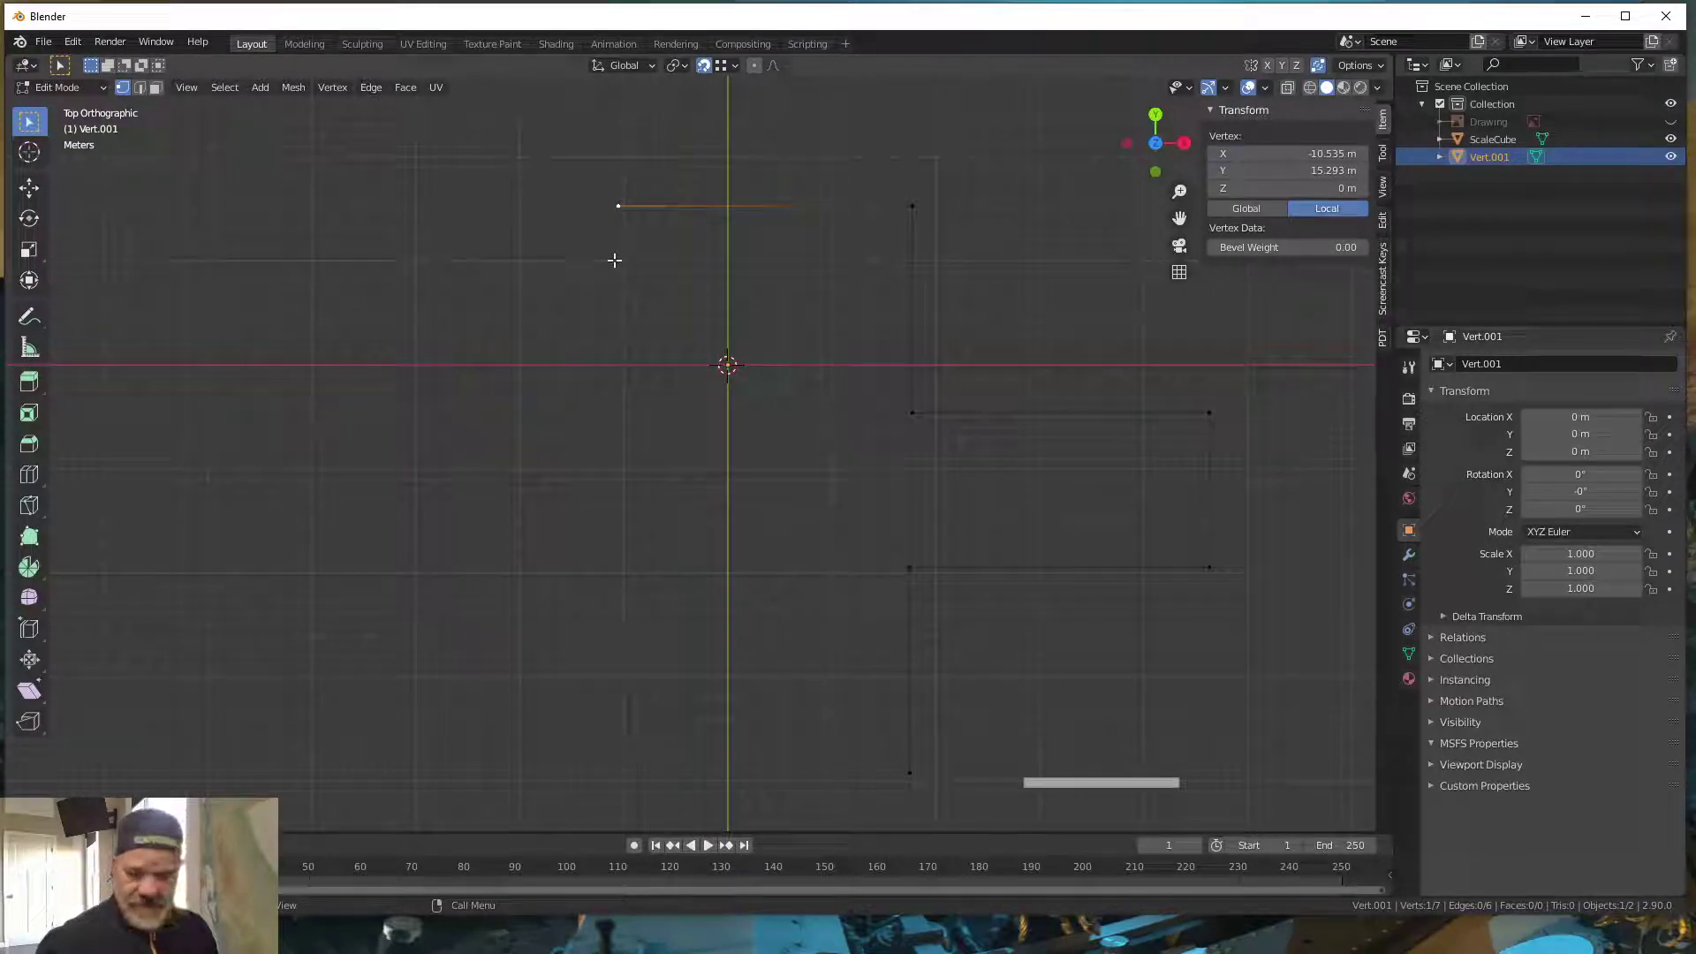
- Abandon the trial extrusions of the top-left vertex and undo the leftover duplicate vertex
{"action": "key", "text": "e"}
{"action": "key", "text": "y"}
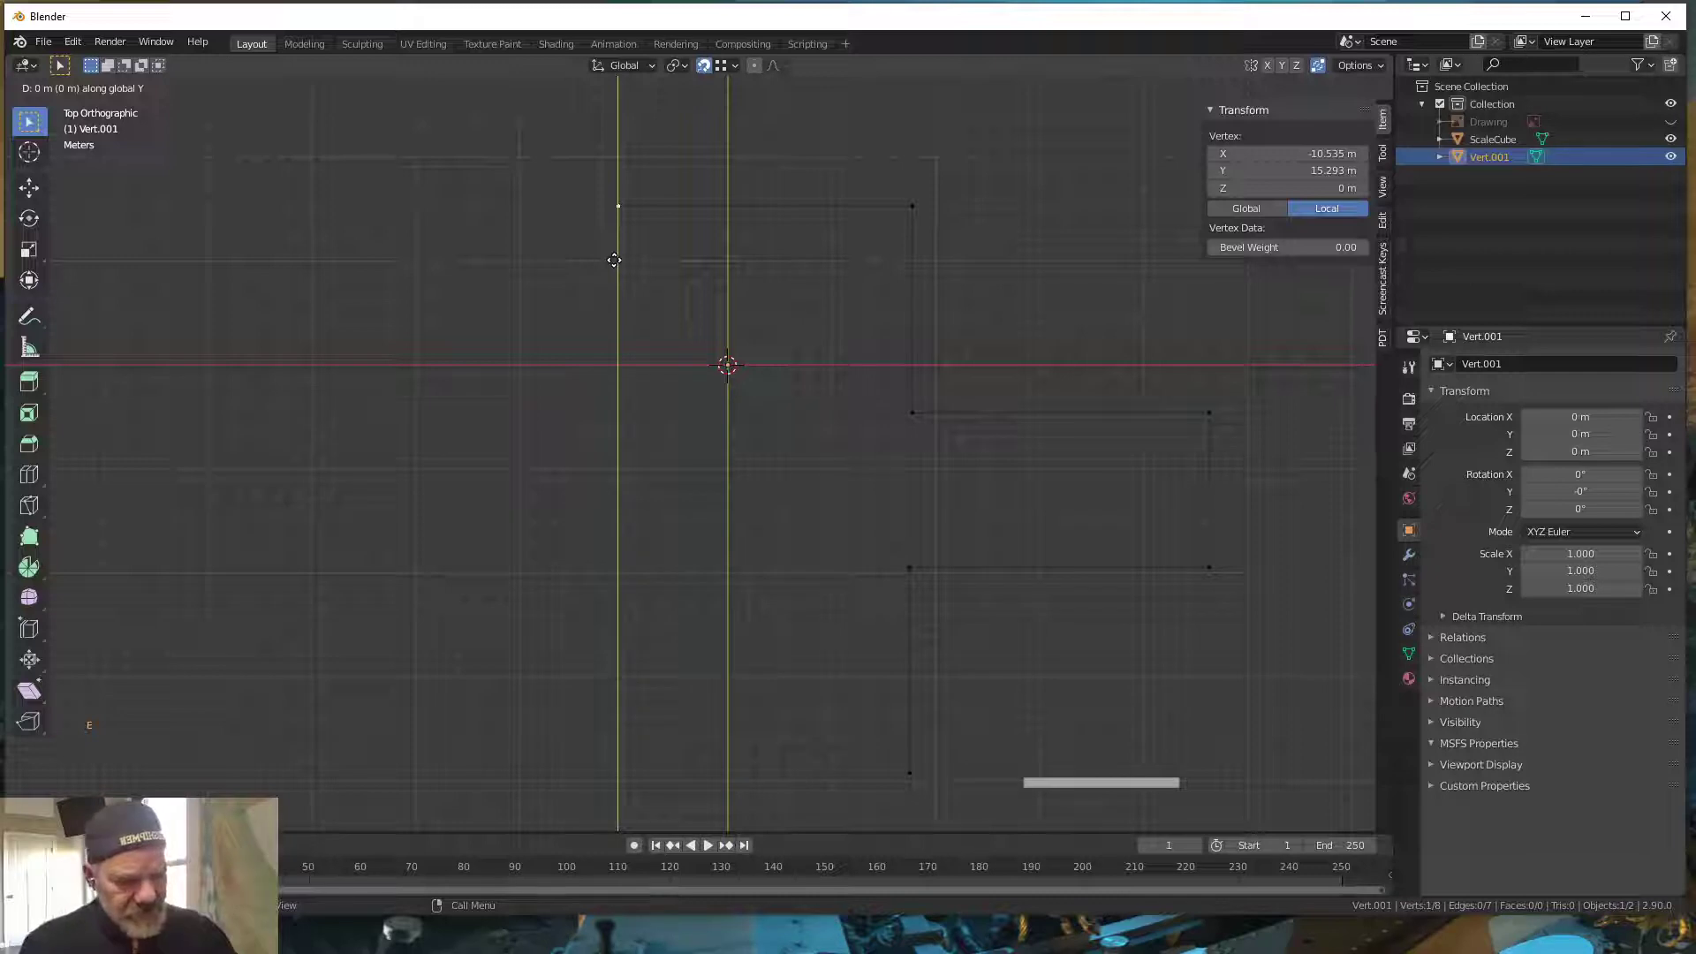
{"action": "type", "text": "54"}
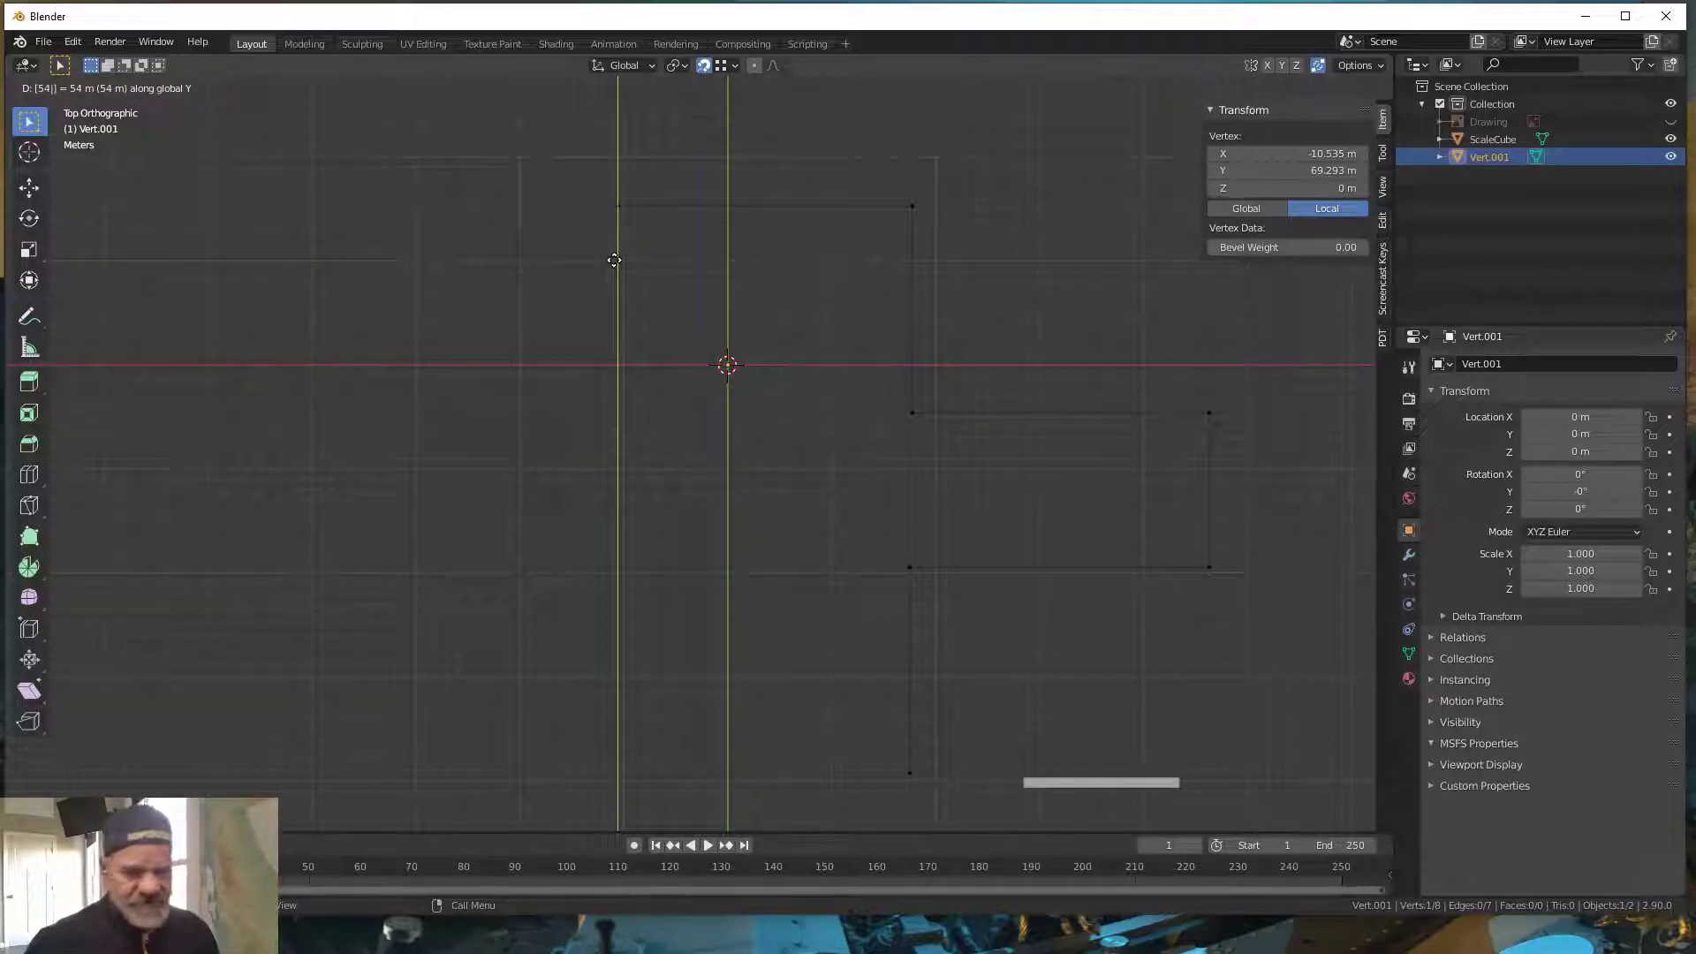
{"action": "key", "text": "Escape"}
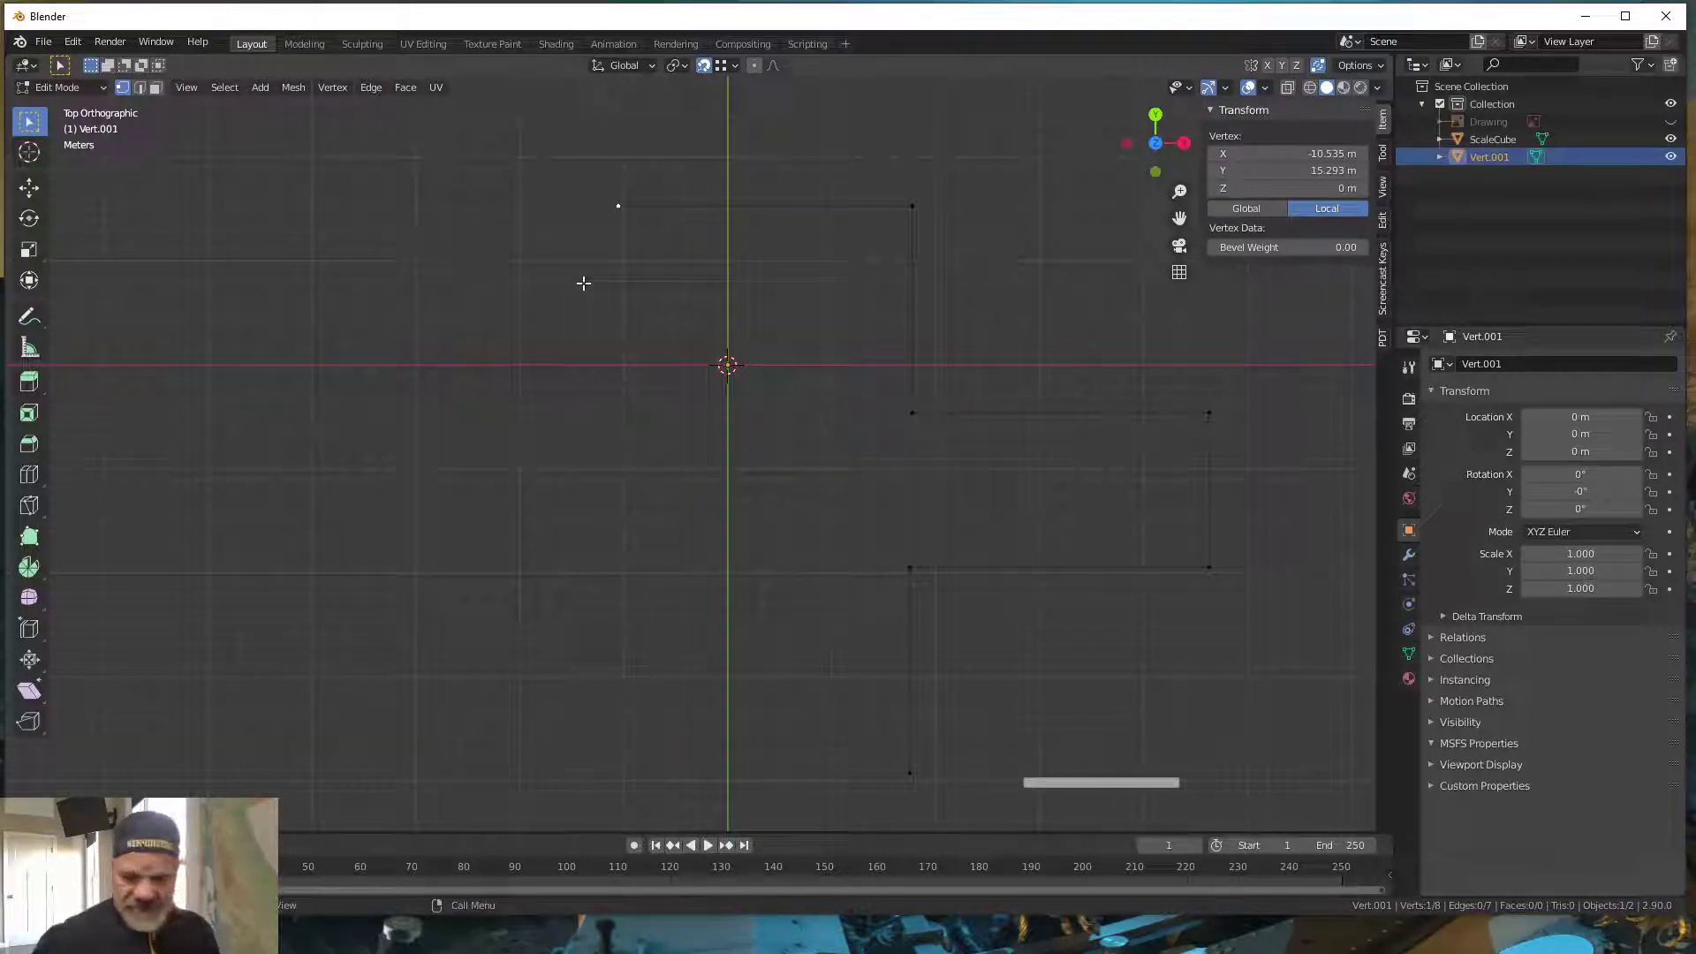
{"action": "key", "text": "e"}
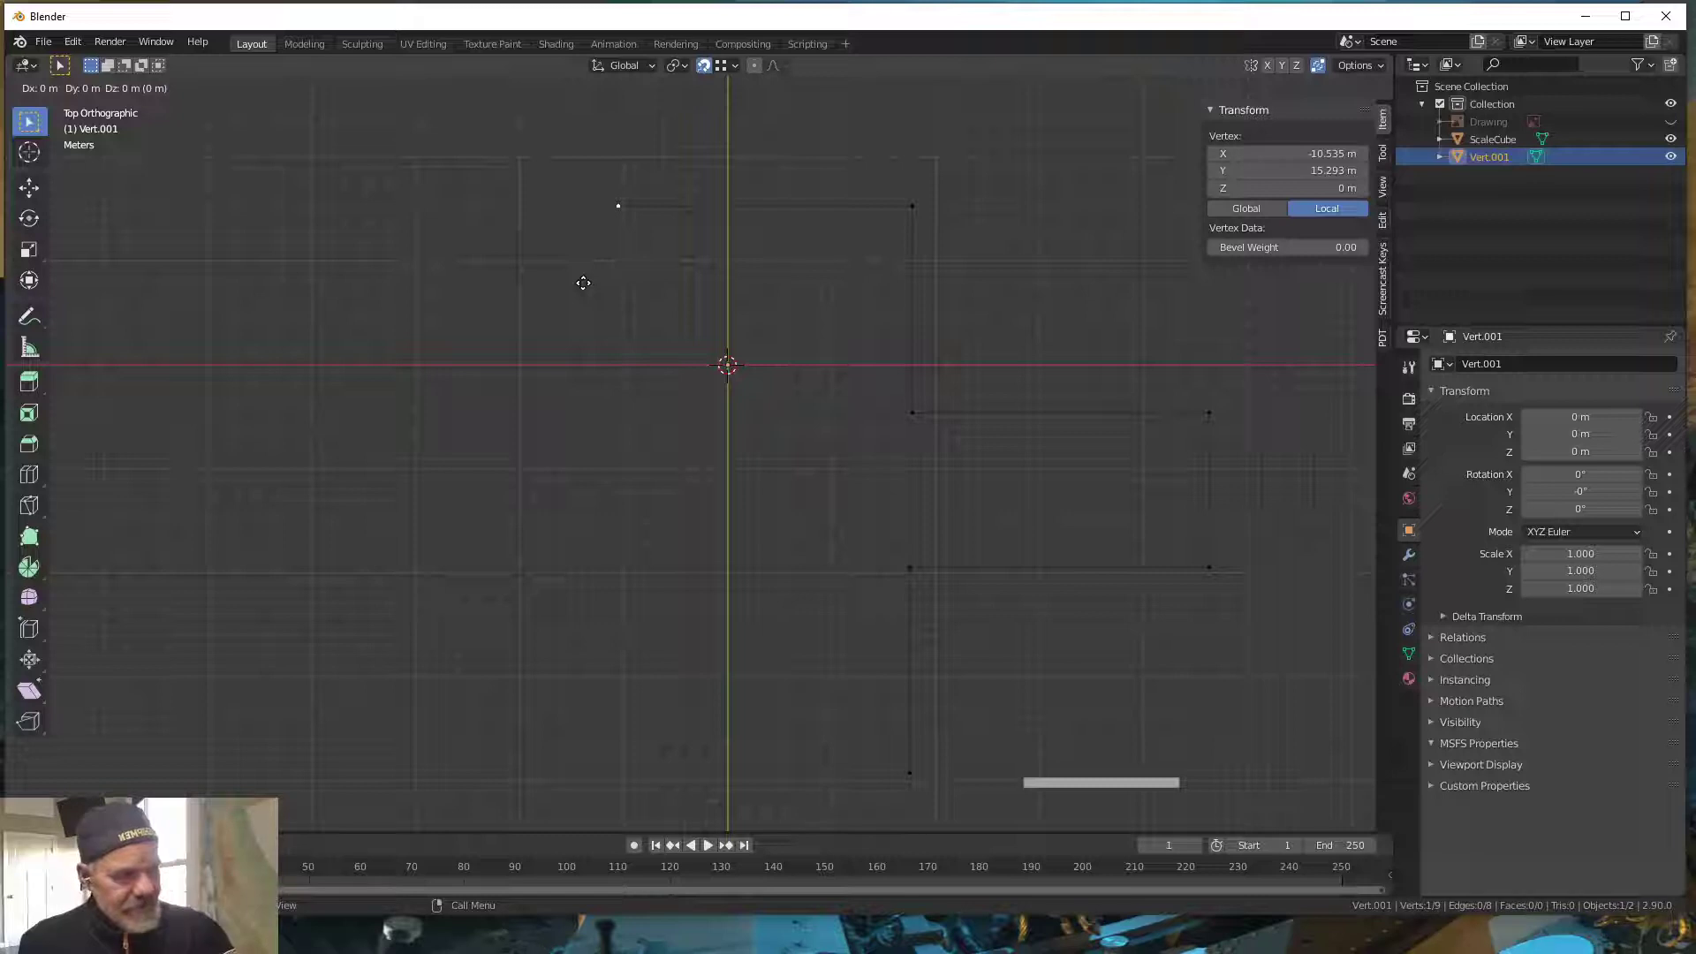
{"action": "right_click", "coordinate": [583, 283]}
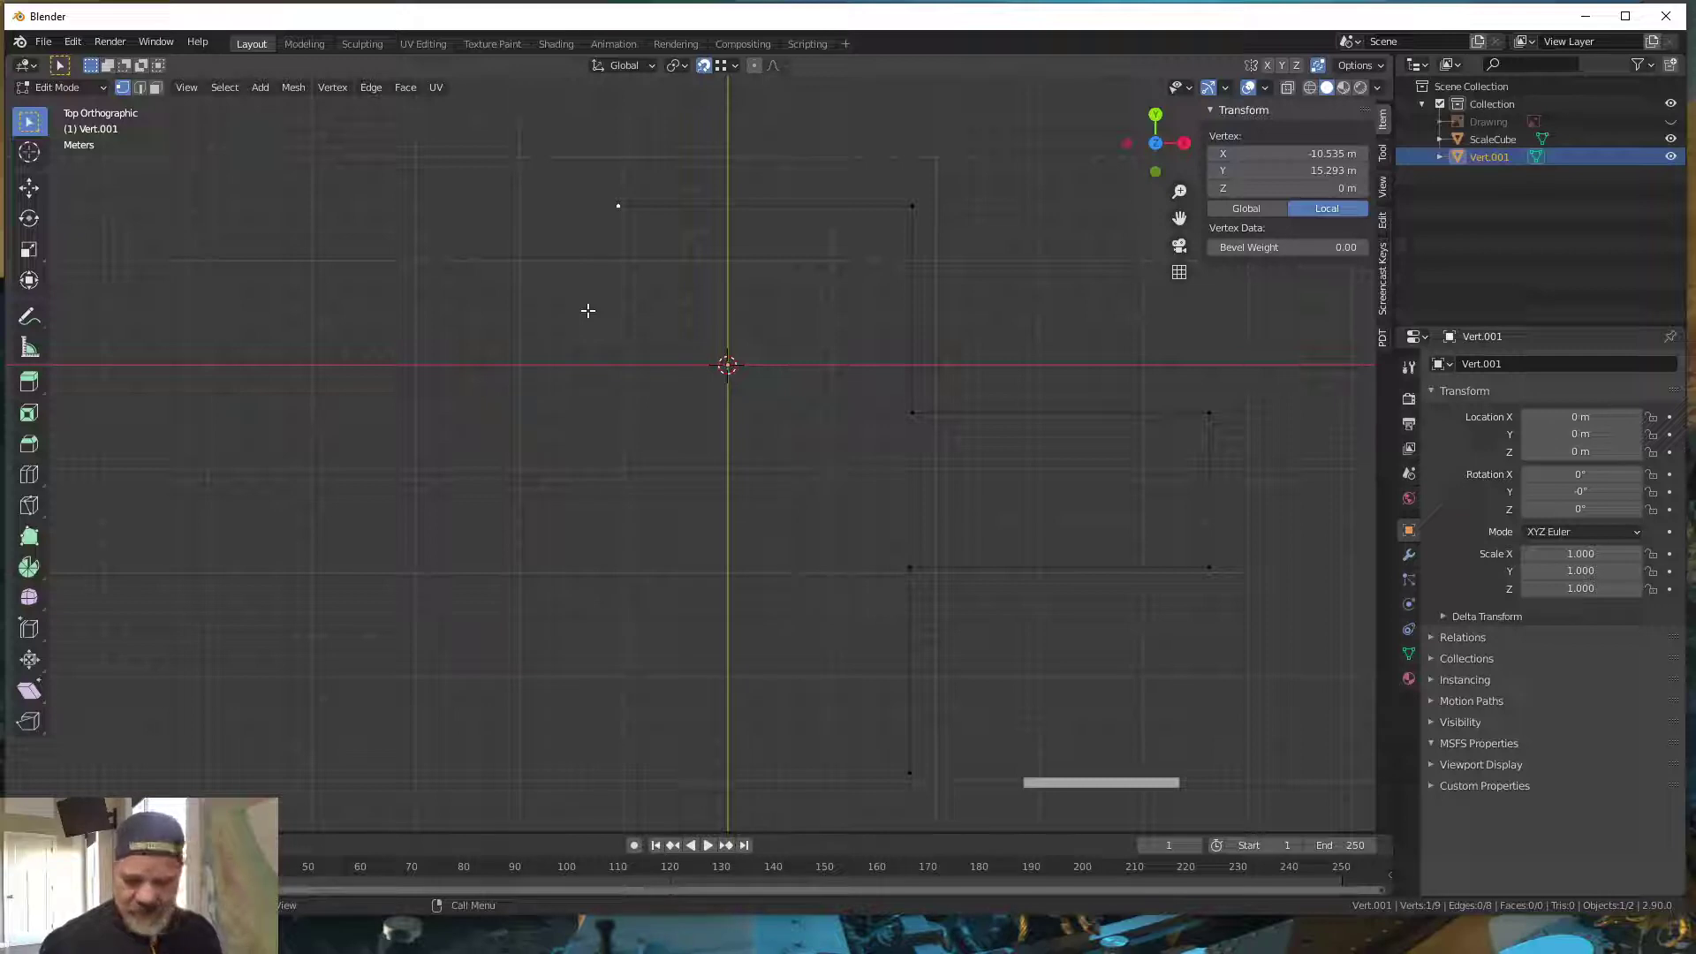
{"action": "key", "text": "ctrl"}
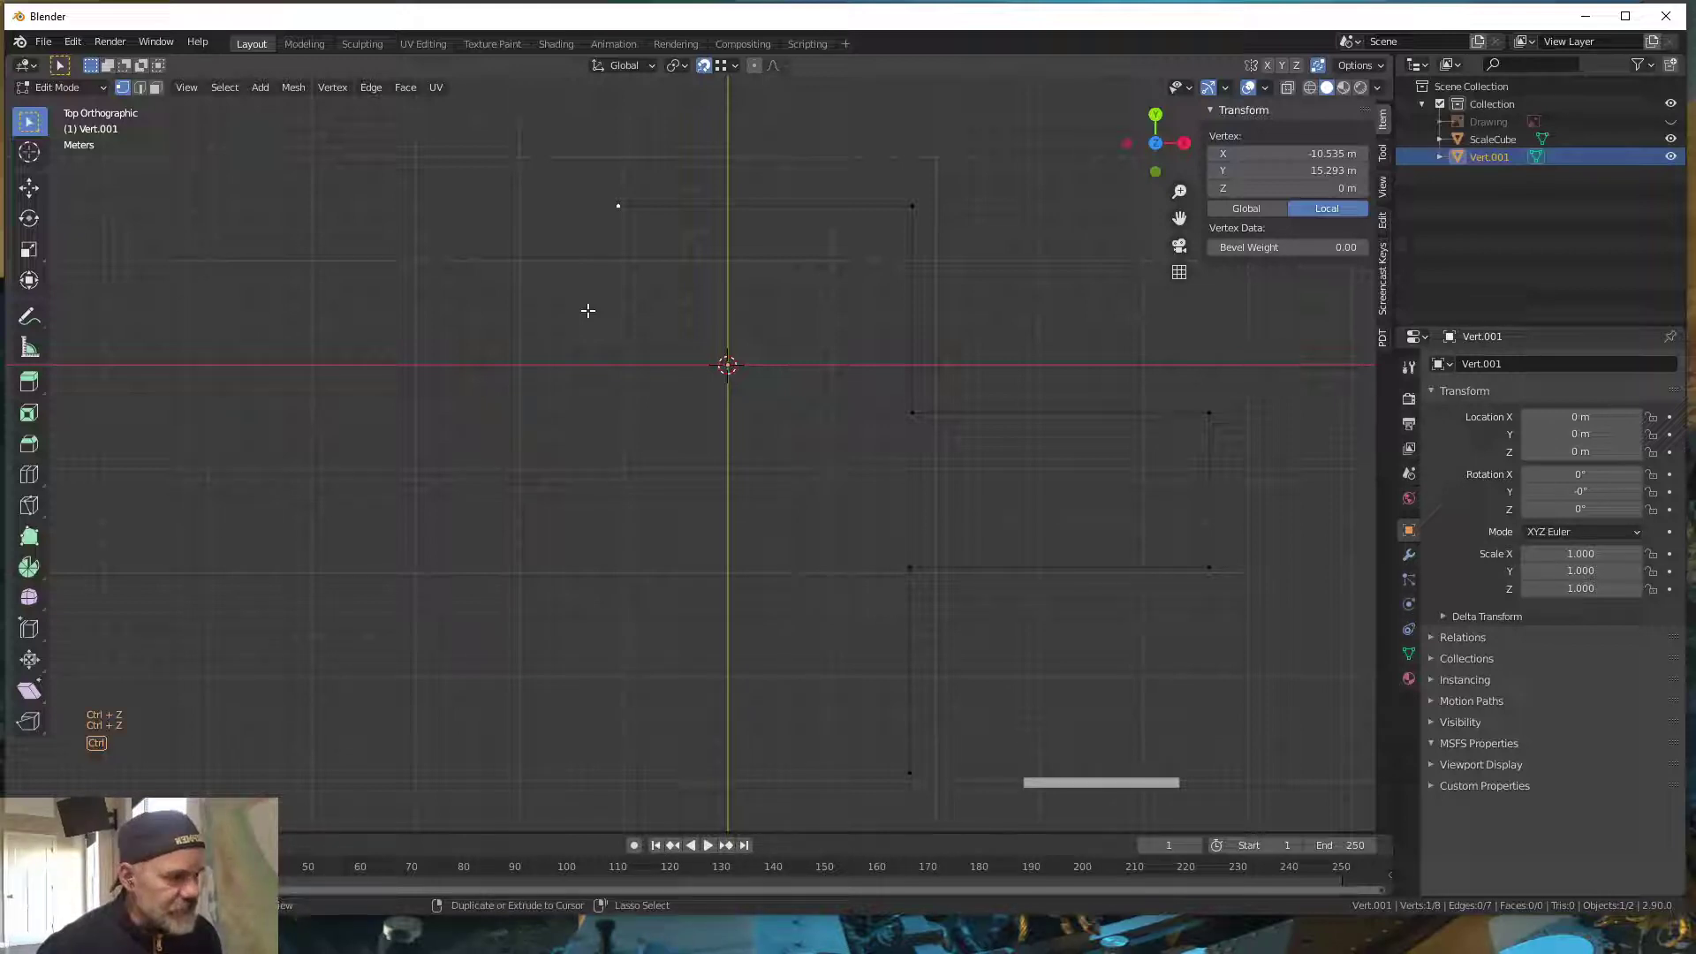
{"action": "key", "text": "ctrl+z"}
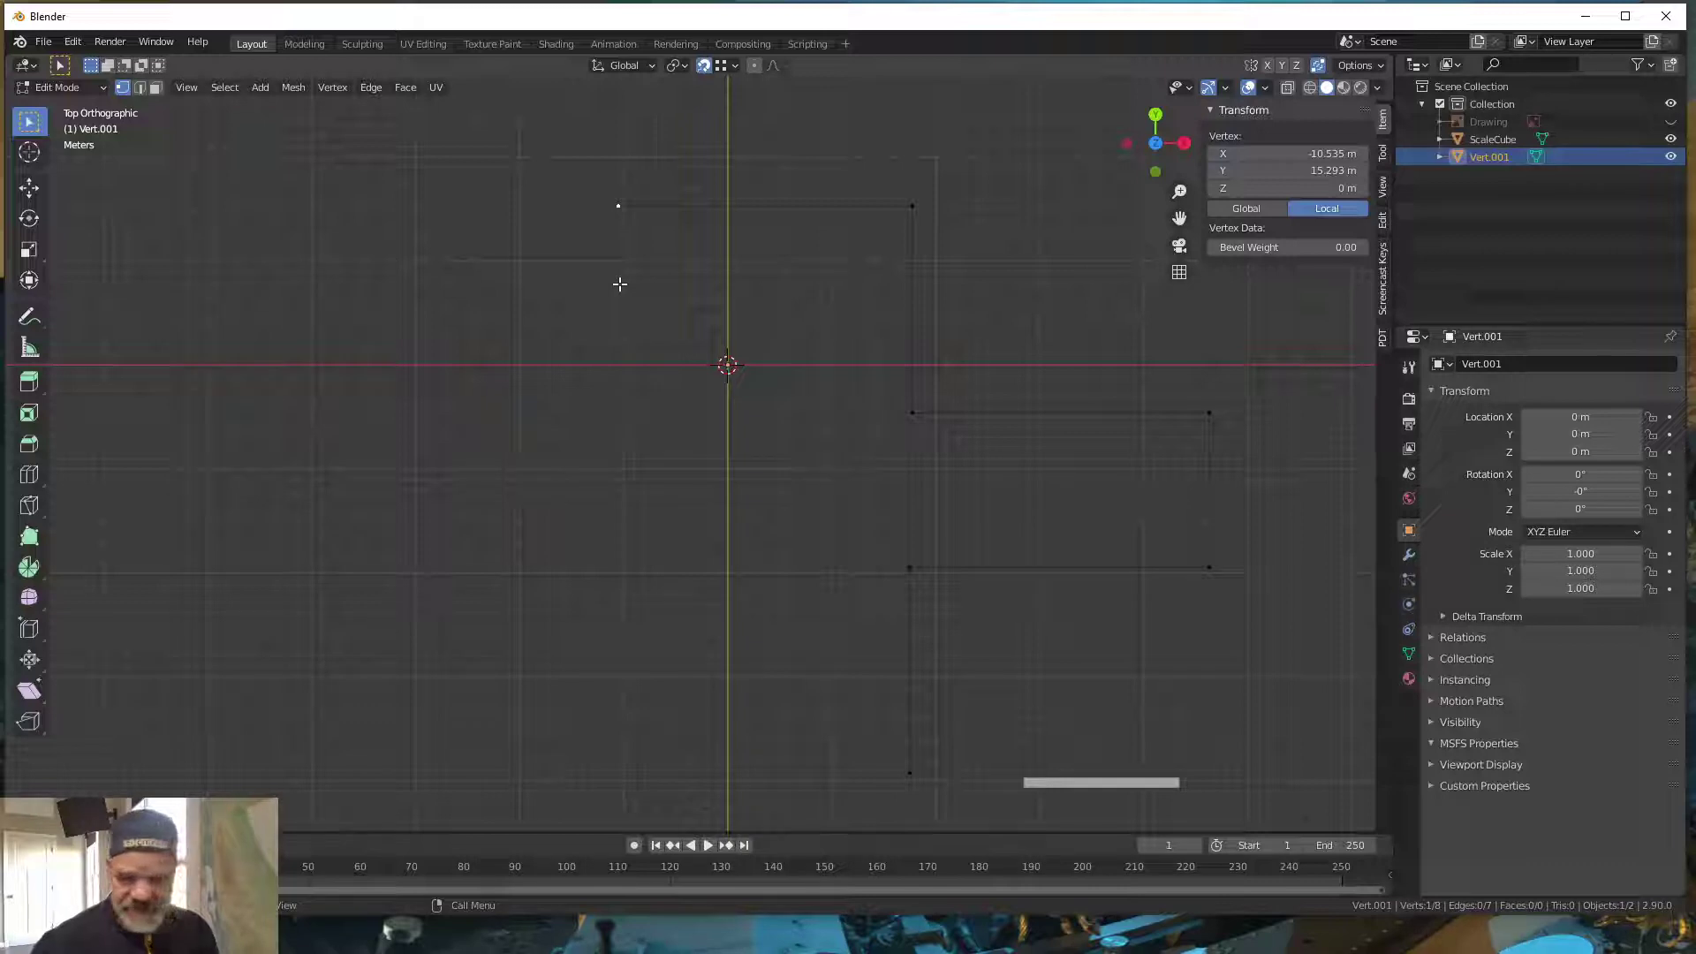
- Extrude the top-left vertex -54.5448 m along Y down to the plan's bottom
{"action": "key", "text": "e"}
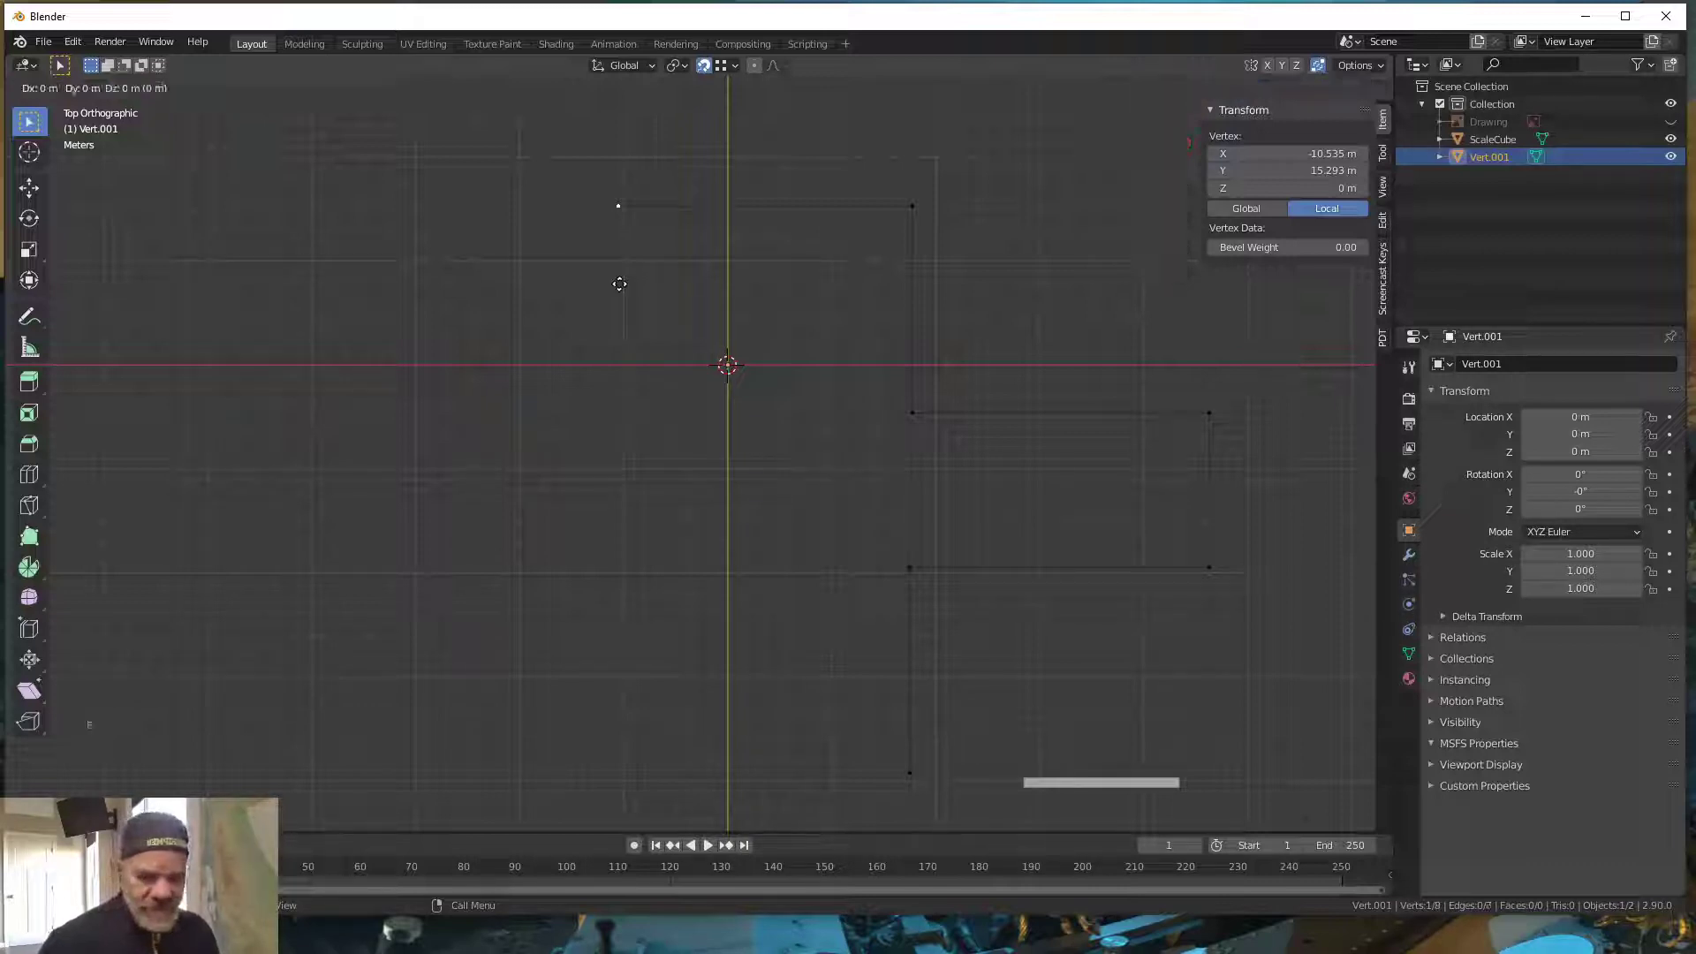
{"action": "key", "text": "e"}
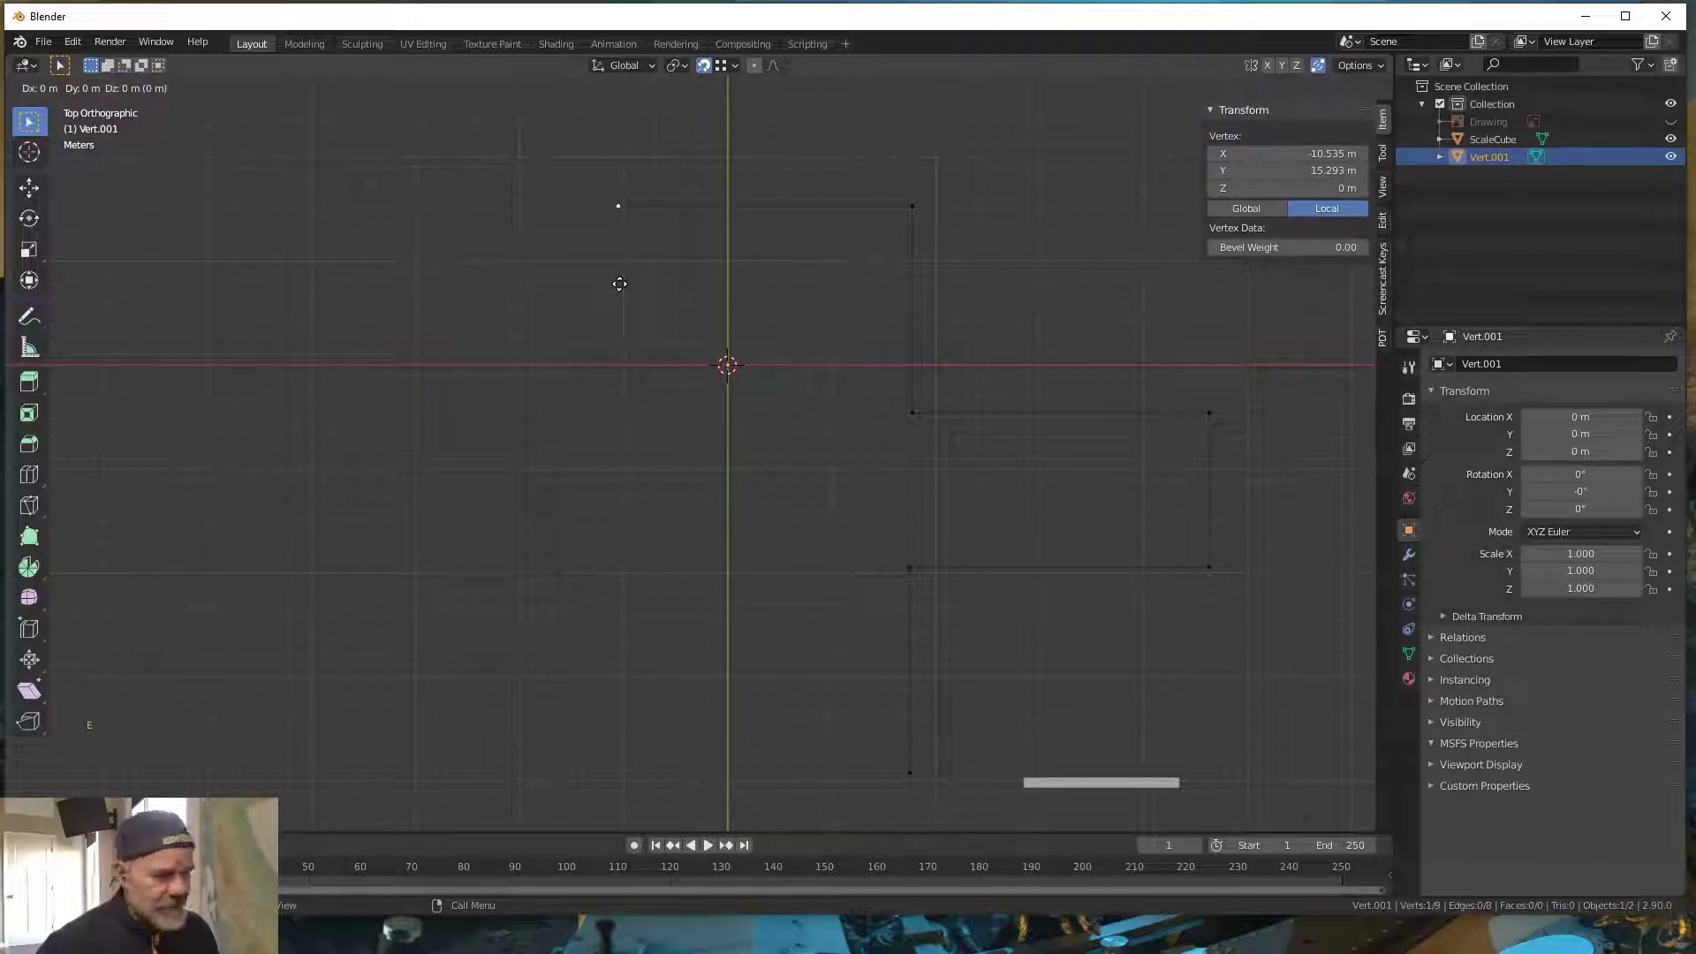
{"action": "key", "text": "y"}
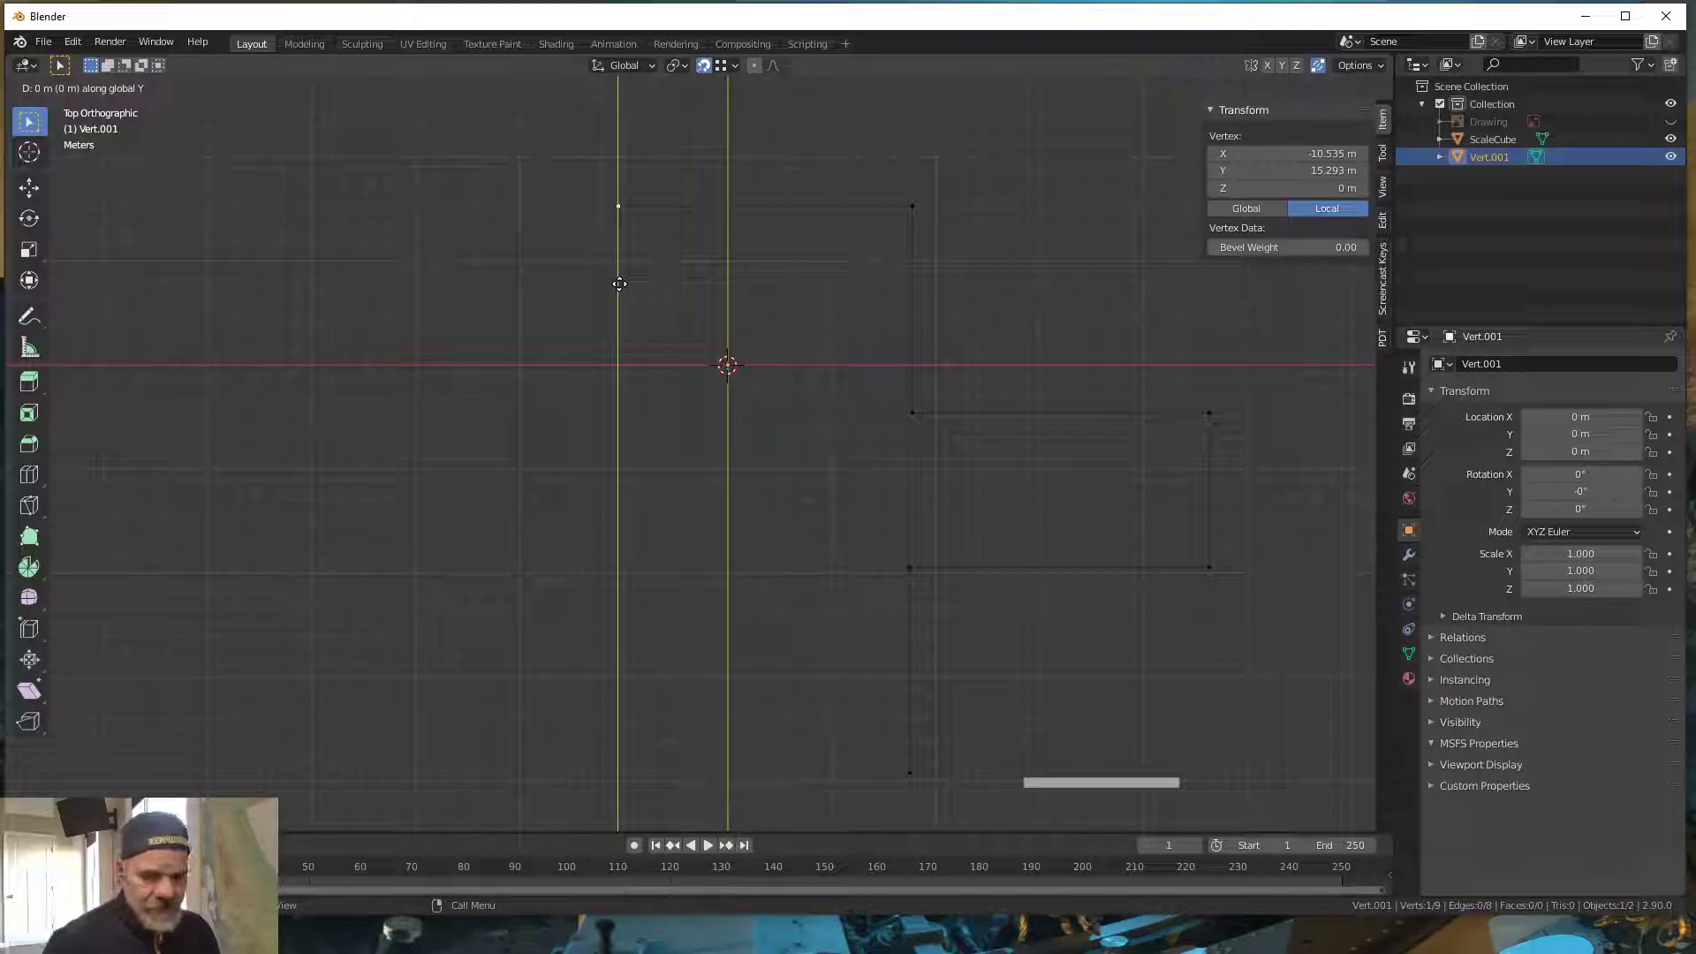
{"action": "type", "text": "-(5"}
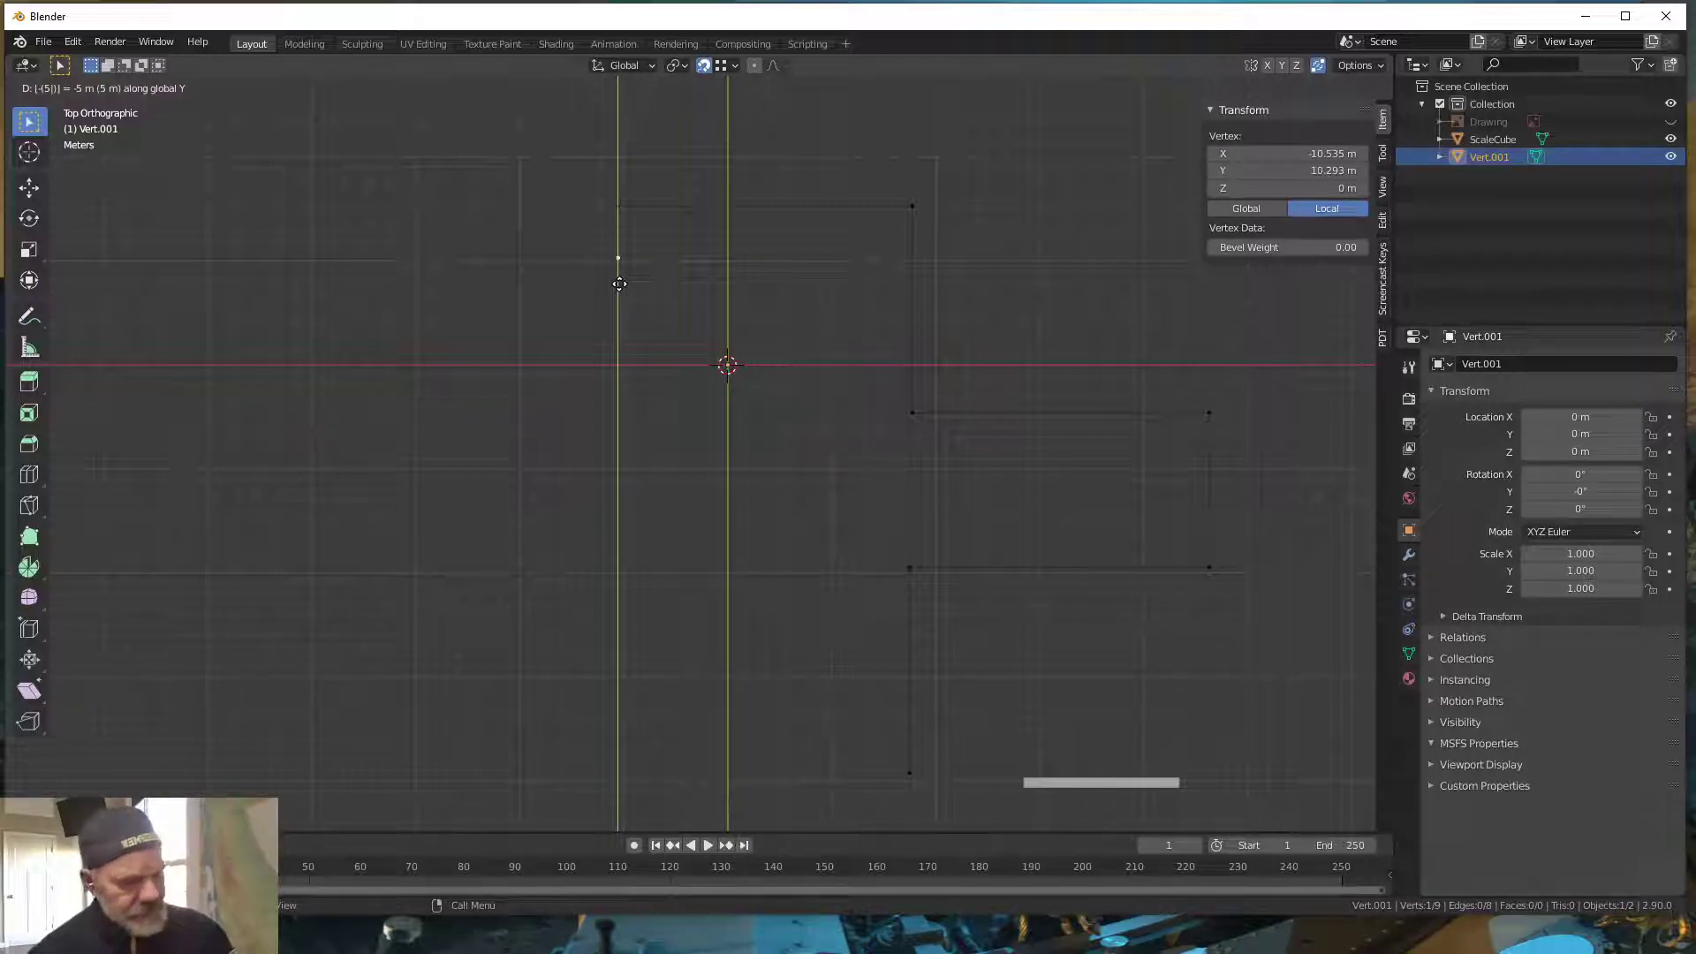
{"action": "type", "text": "4.54"}
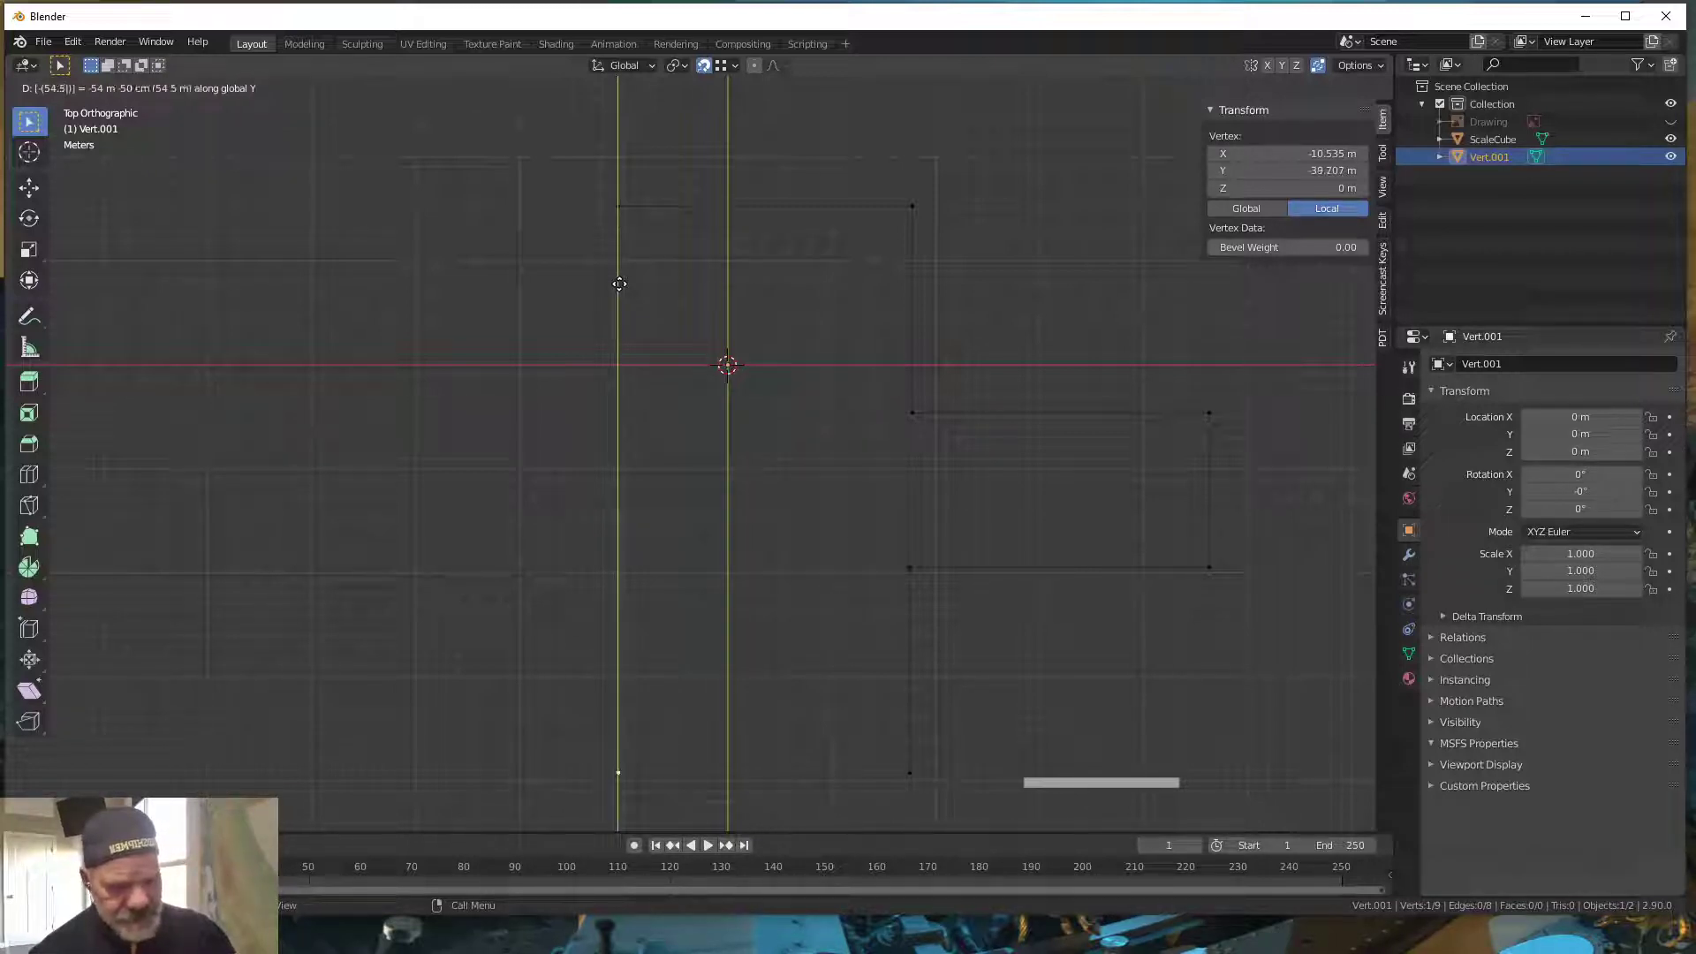
{"action": "type", "text": "48"}
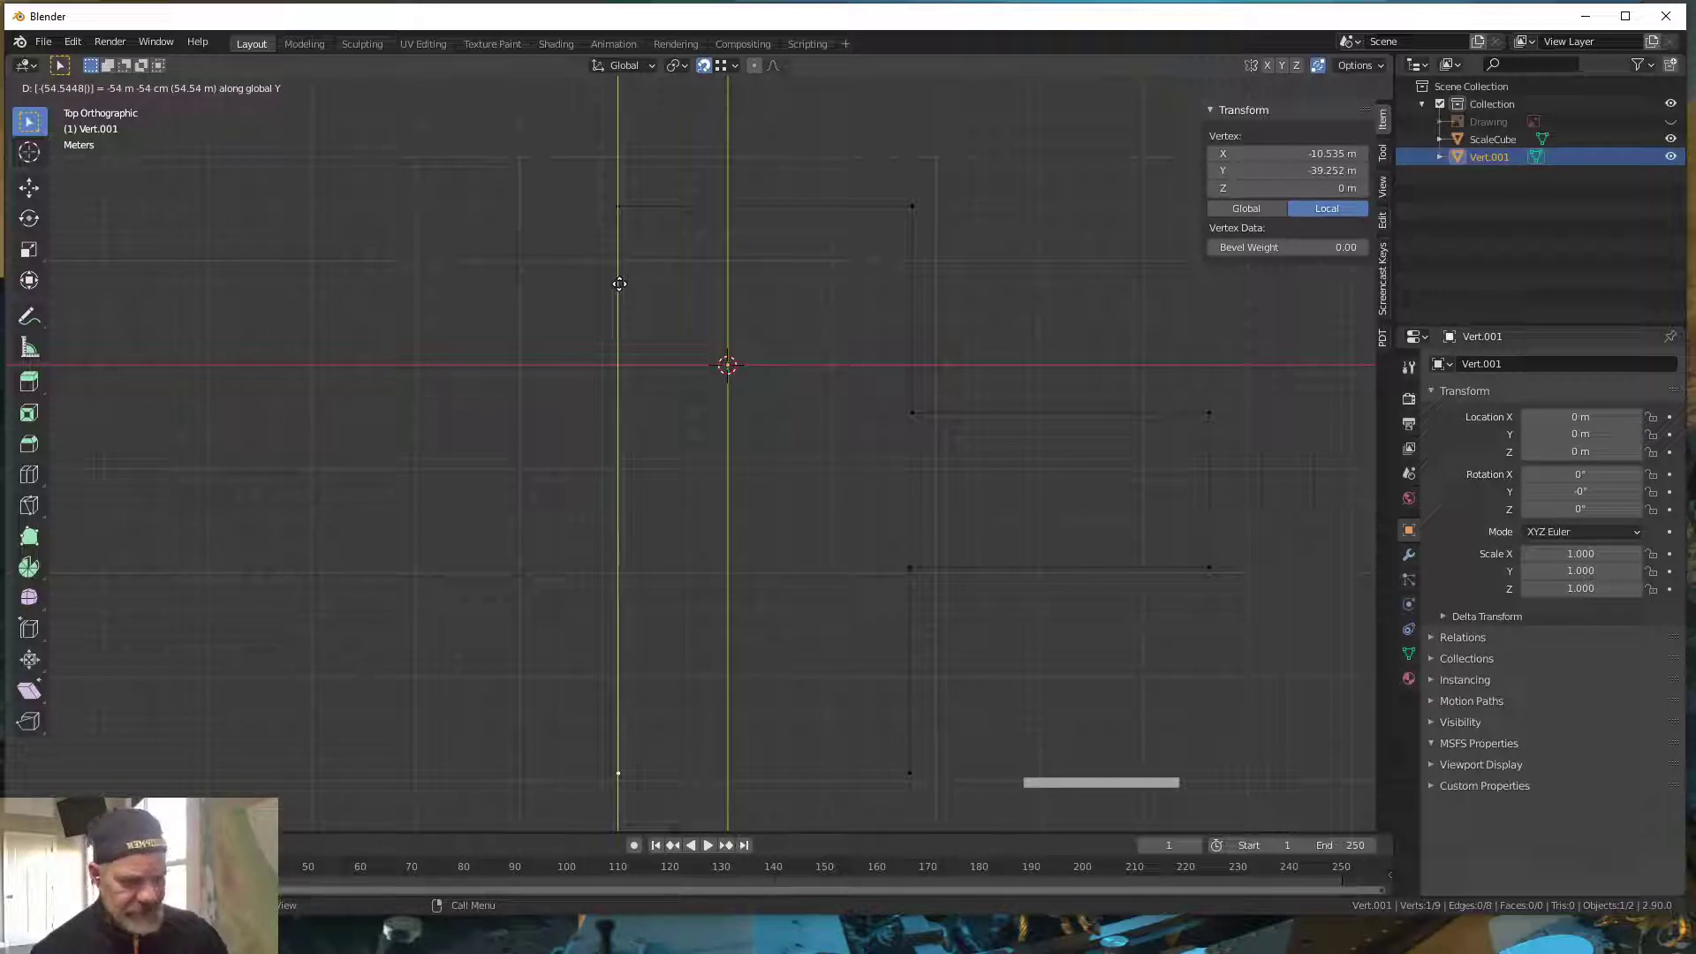
{"action": "key", "text": "Return"}
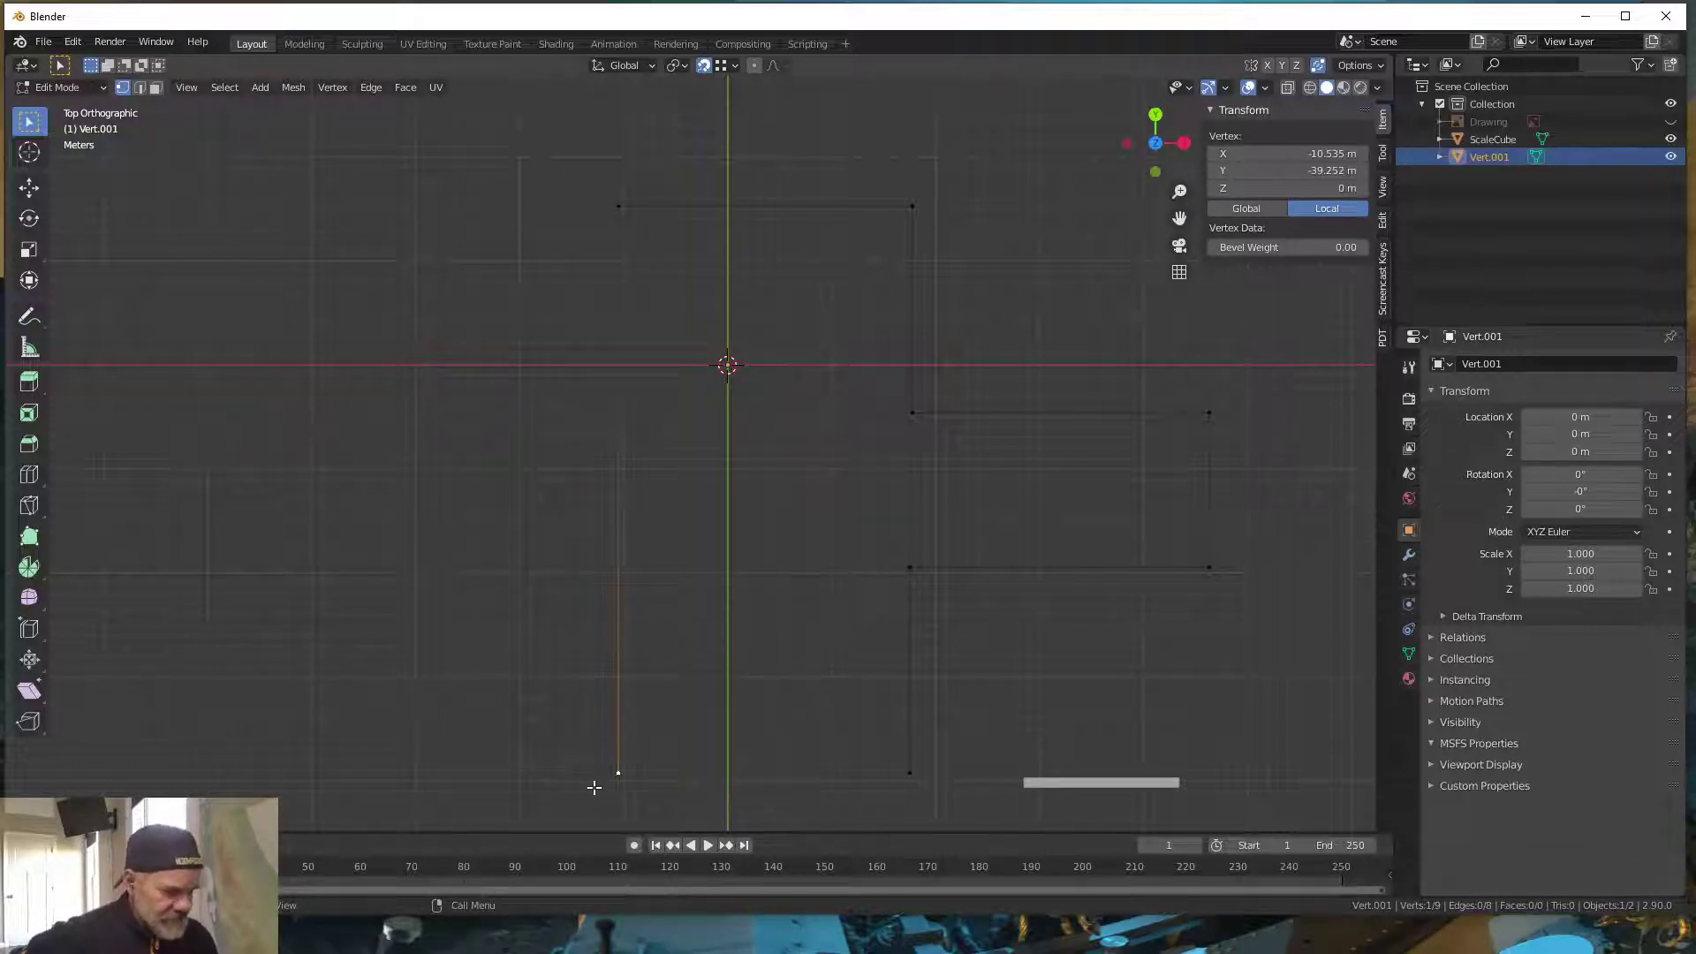
- Extrude both bottom corner vertices 15 m along X, then box-select the new bottom-left edge
{"action": "left_click", "coordinate": [943, 749], "text": "shift"}
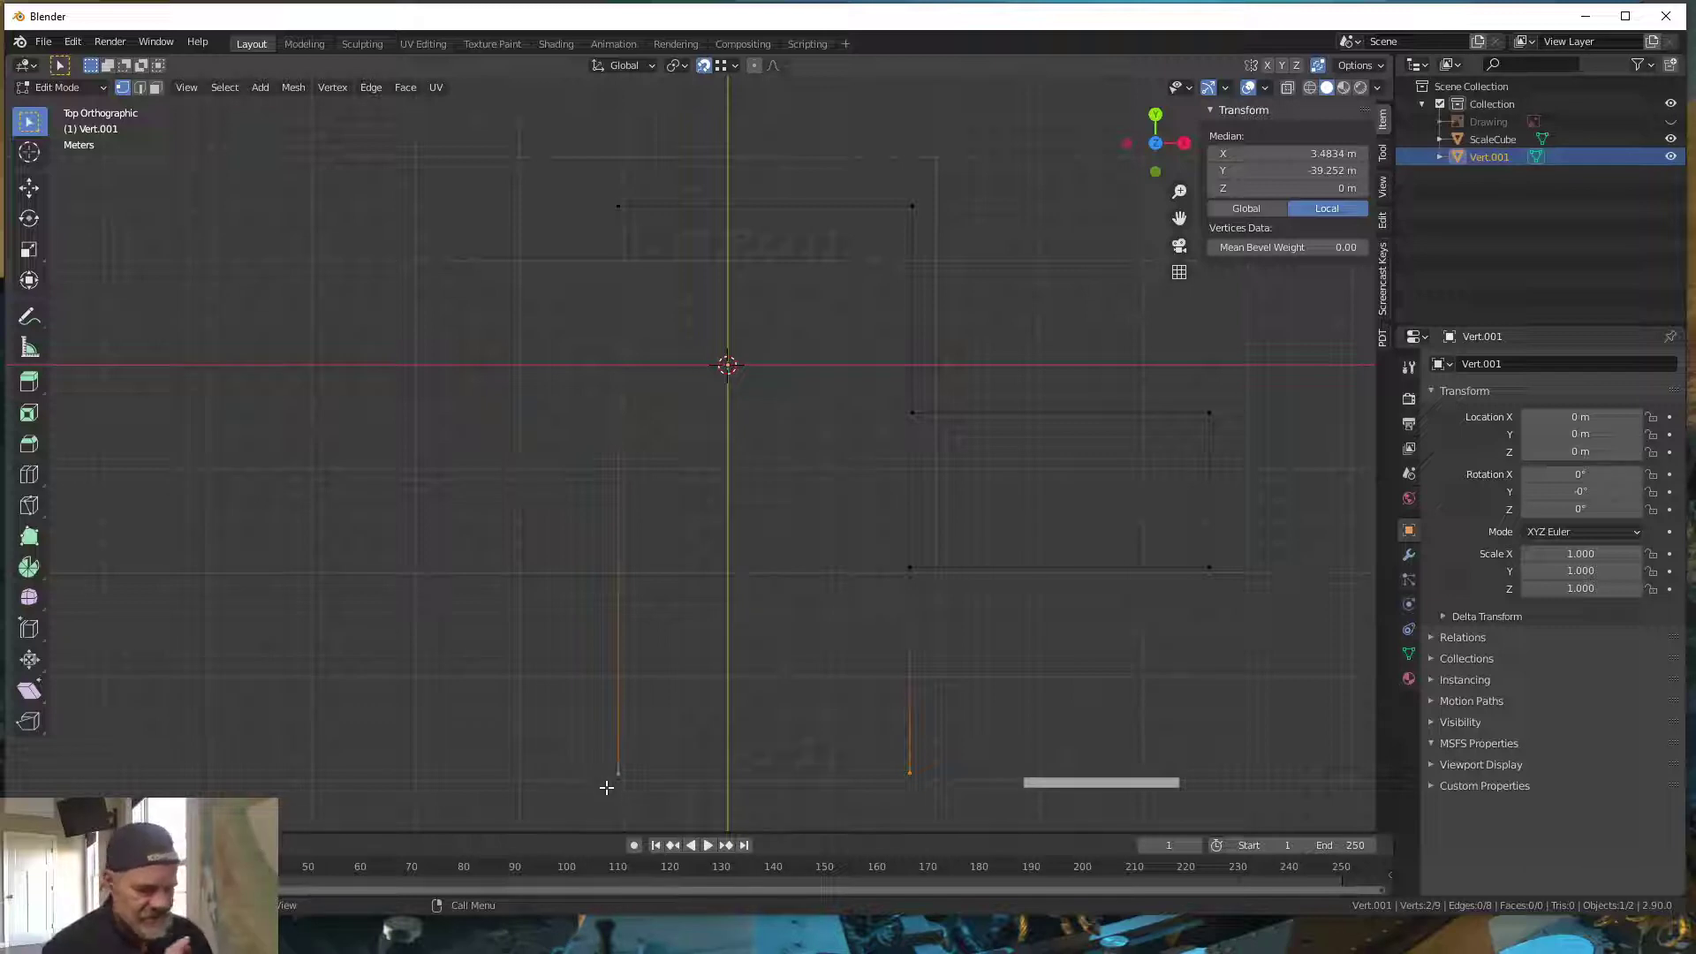
{"action": "key", "text": "e"}
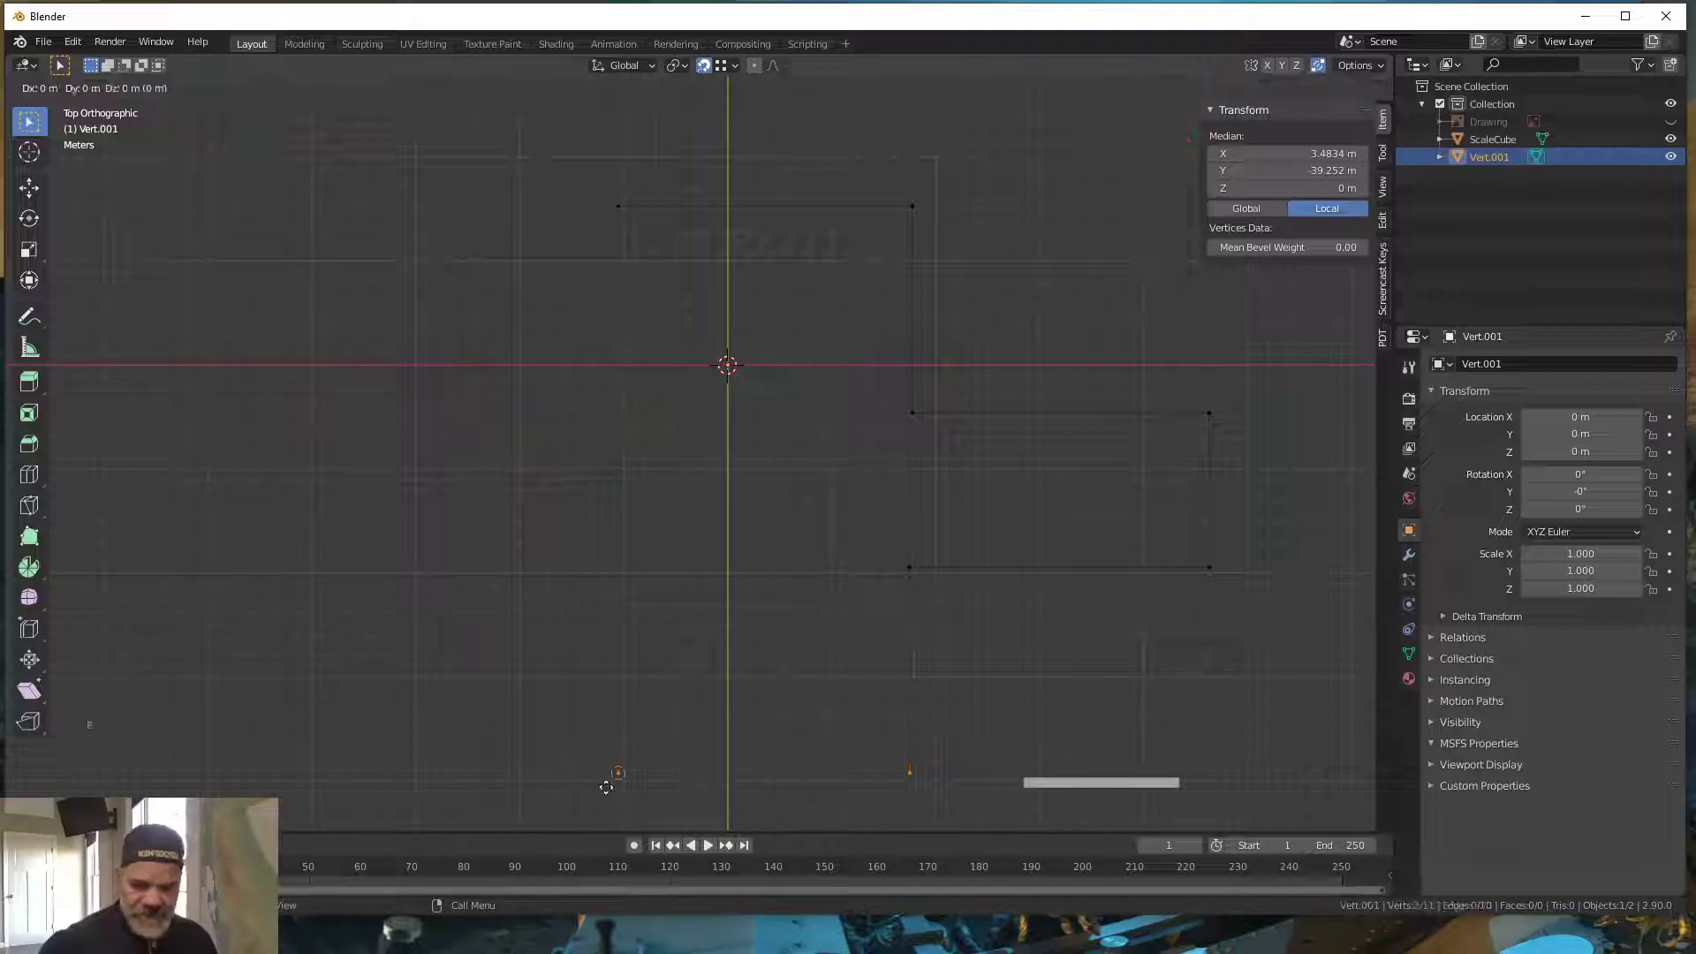
{"action": "key", "text": "x"}
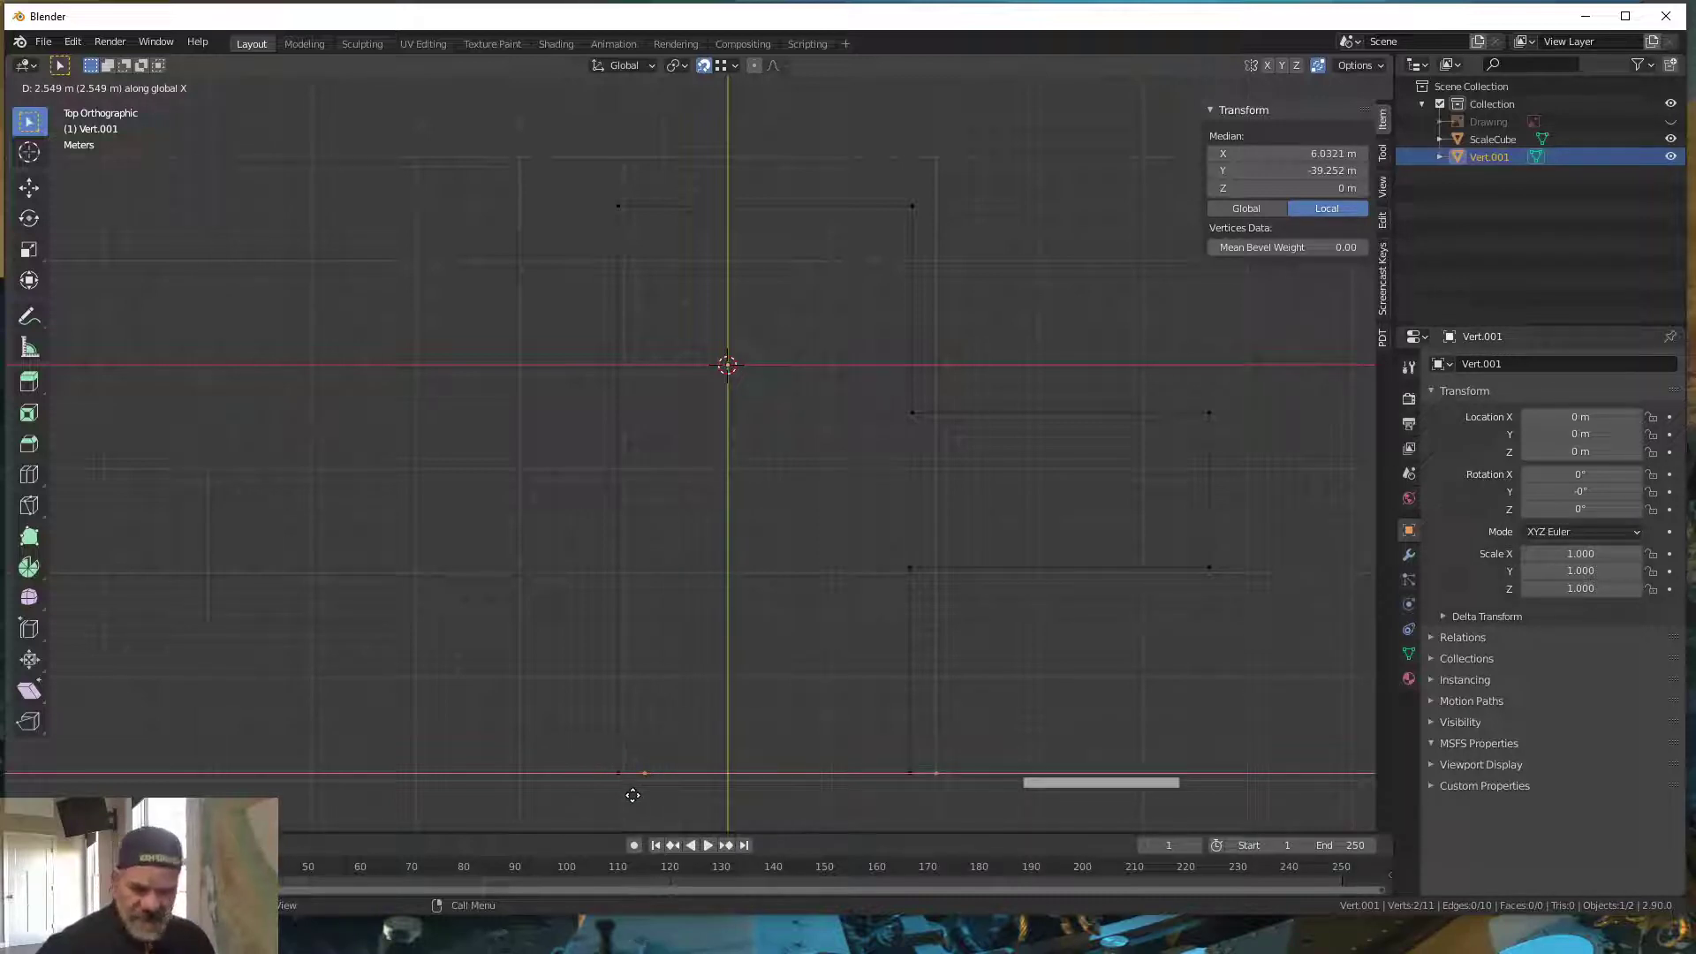
{"action": "type", "text": "15"}
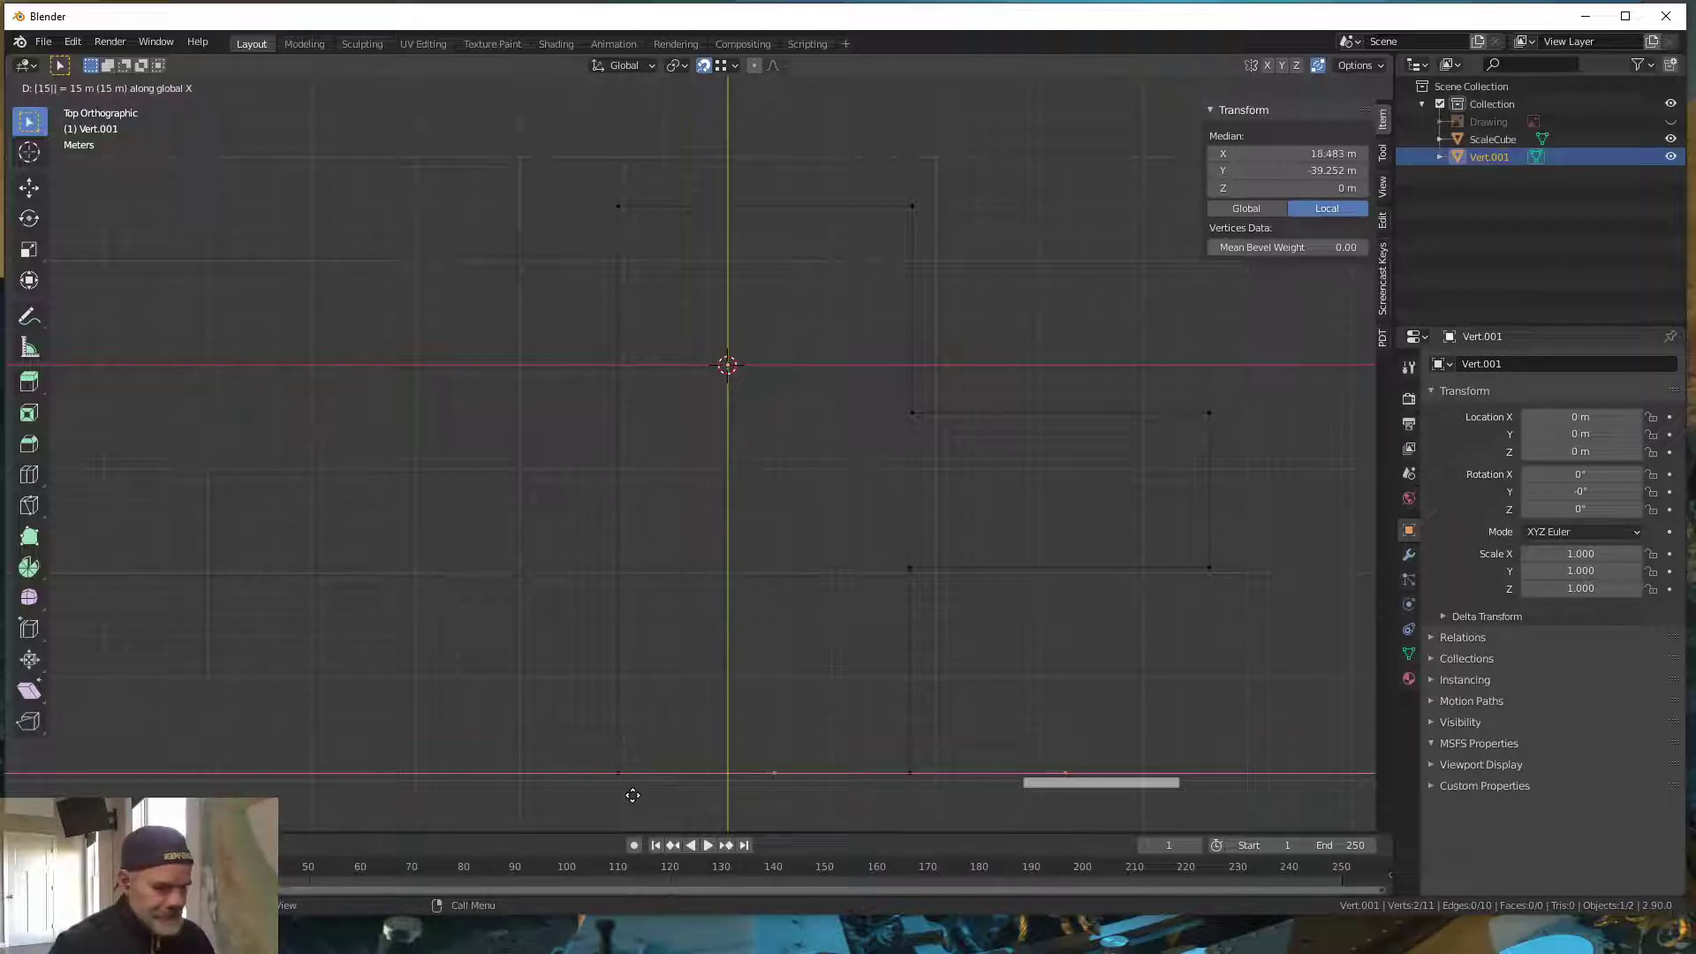
{"action": "key", "text": "Return"}
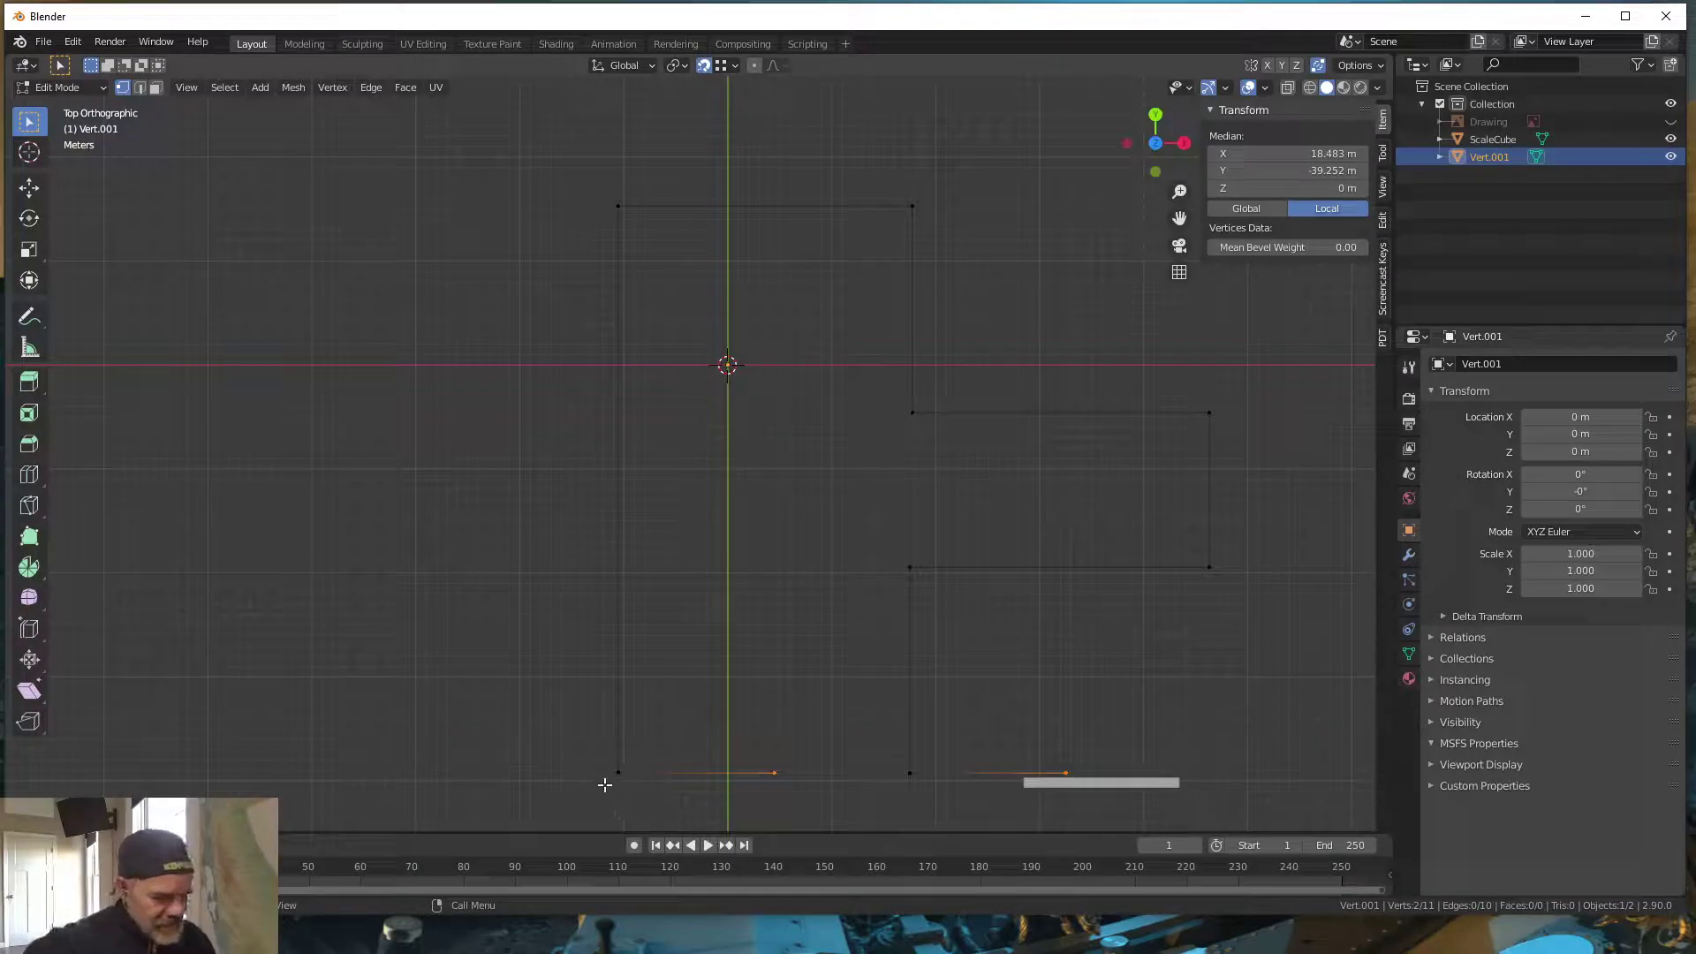
{"action": "left_click_drag", "start_coordinate": [604, 785], "coordinate": [799, 769]}
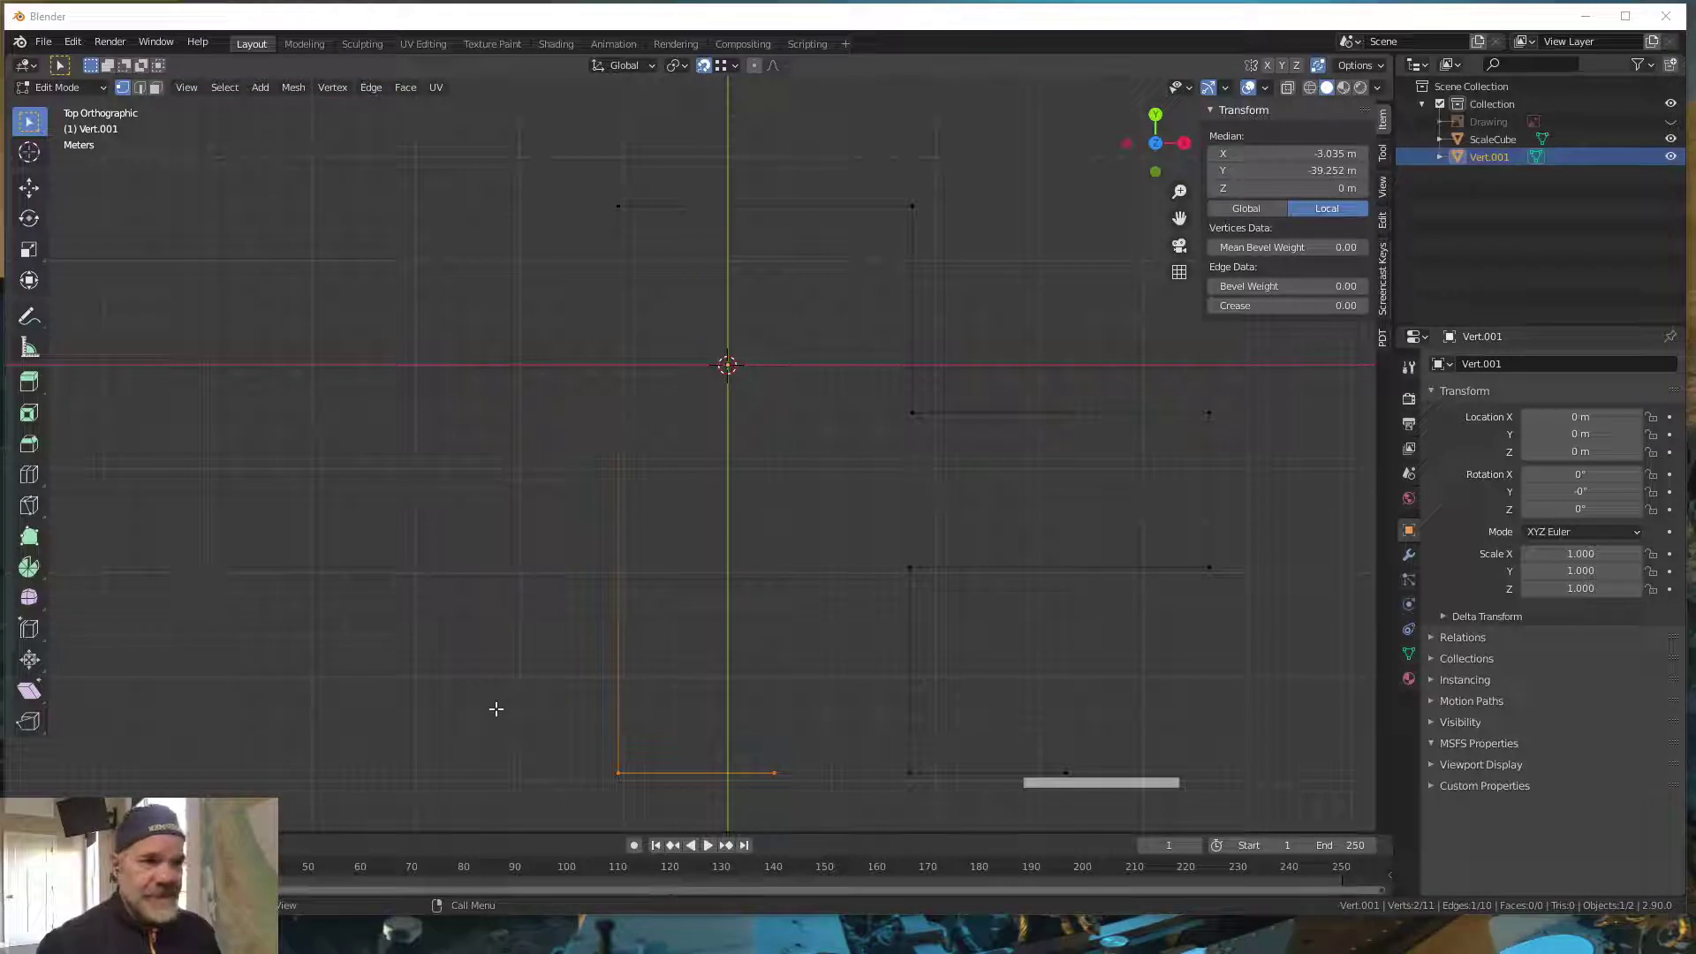
{"action": "left_click", "coordinate": [73, 42]}
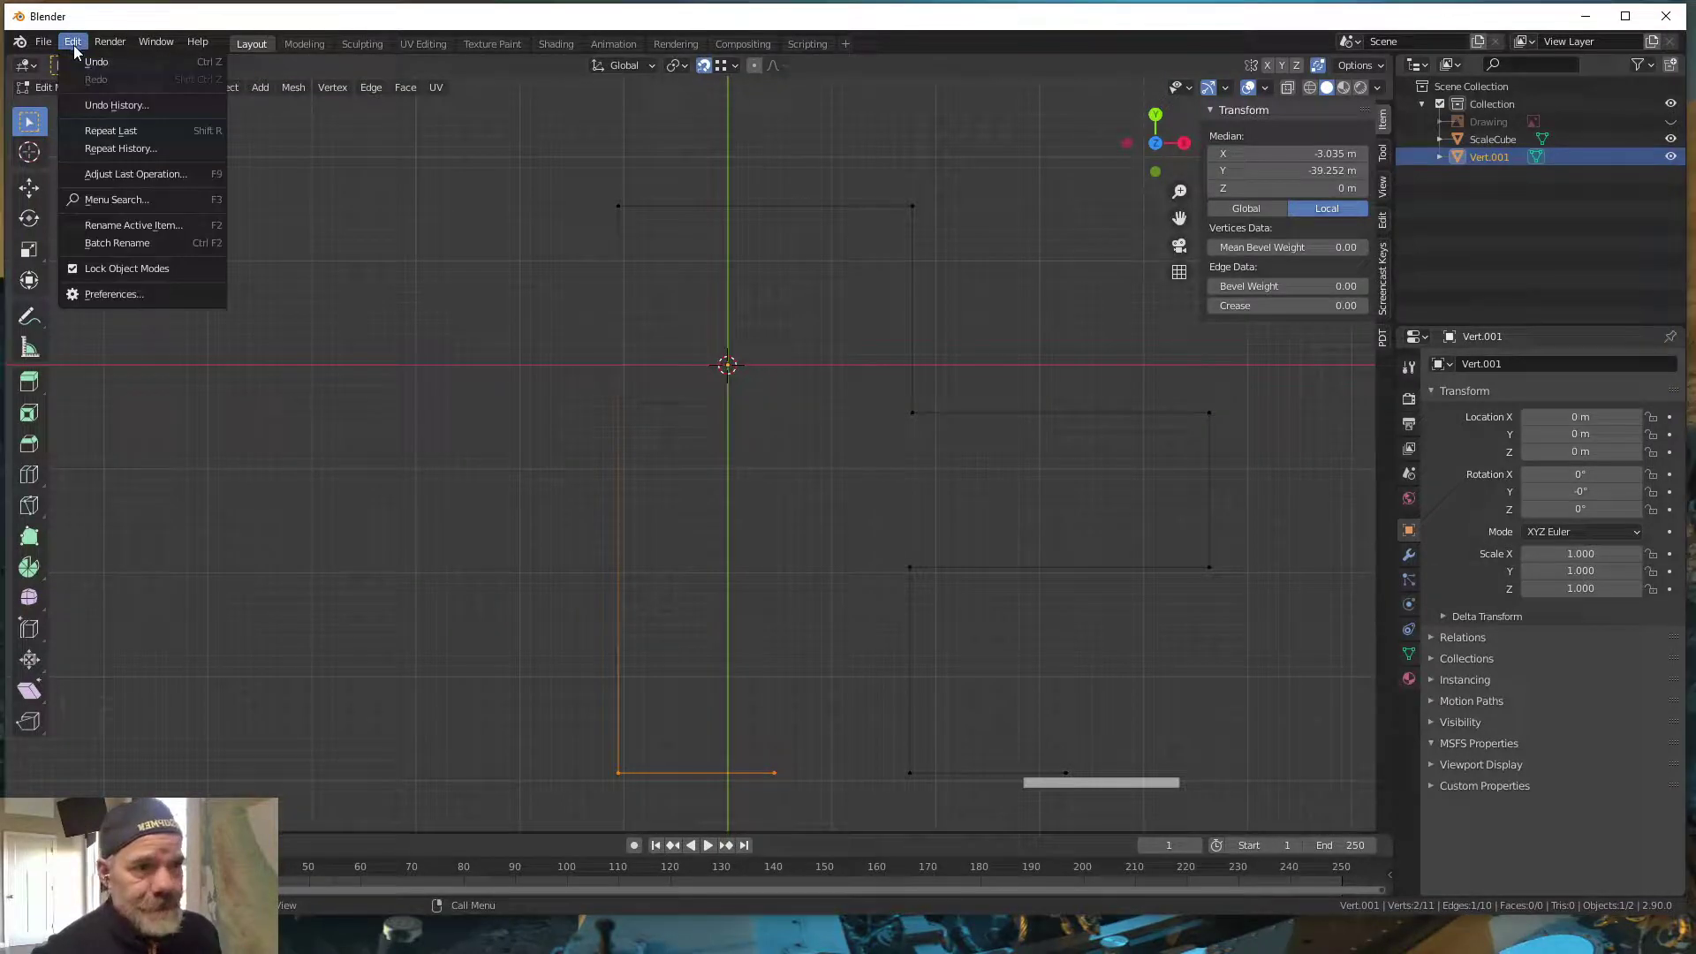
{"action": "left_click", "coordinate": [105, 293]}
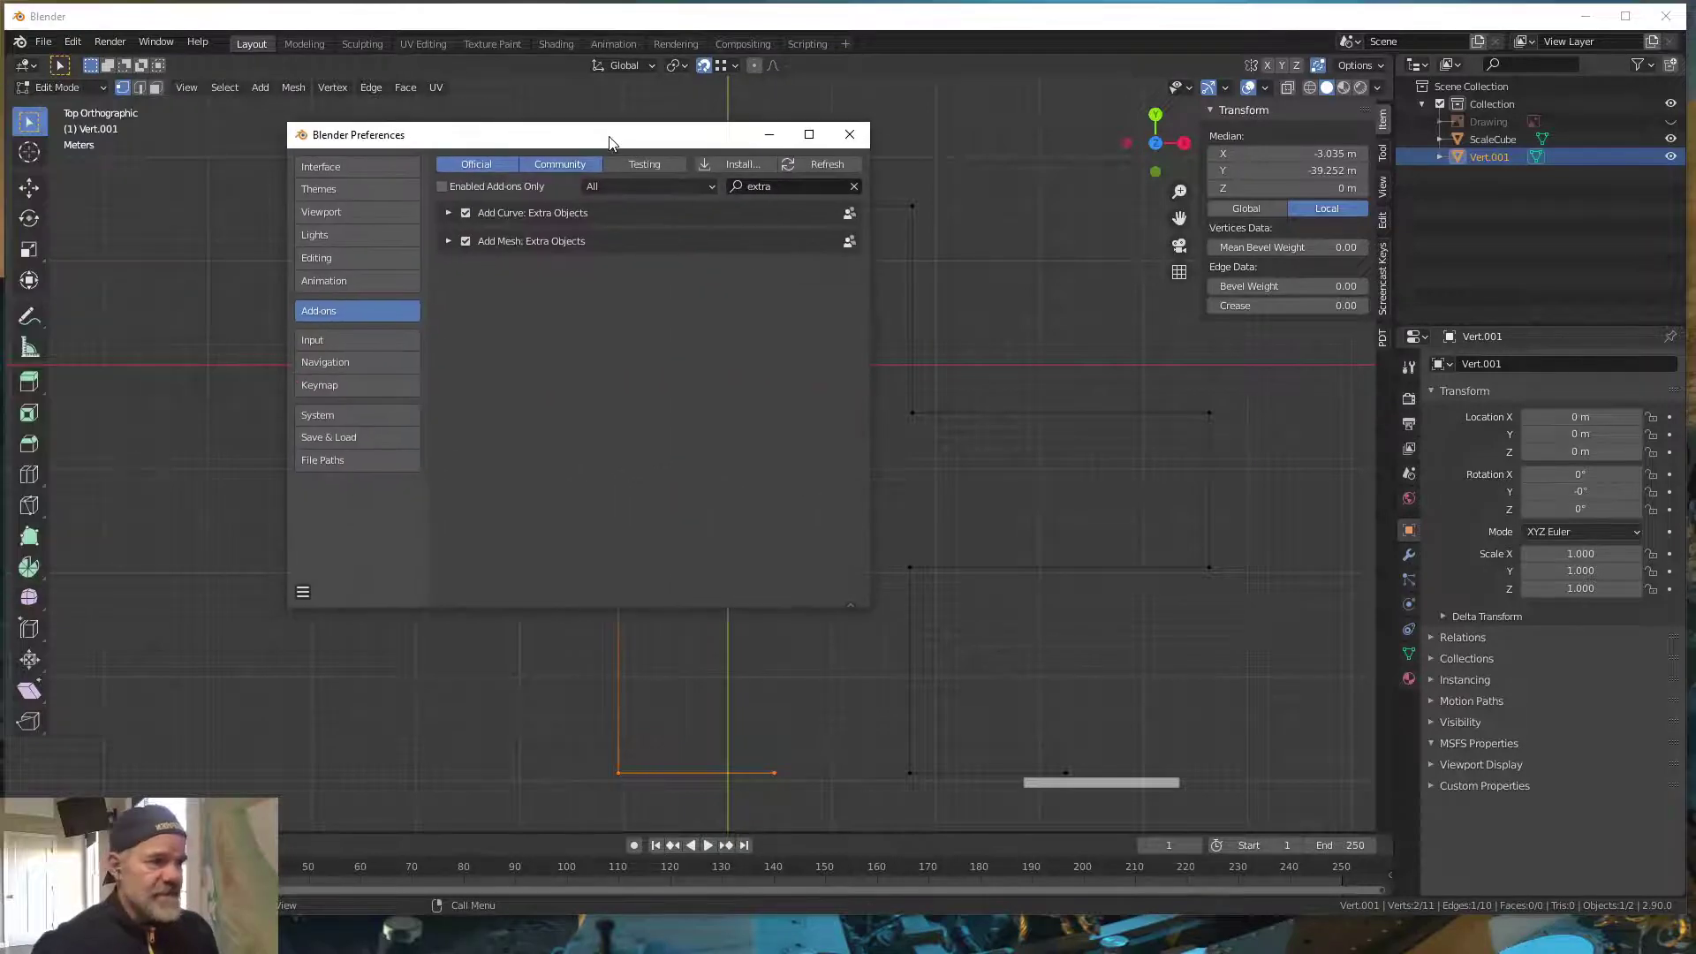
{"action": "left_click", "coordinate": [769, 187]}
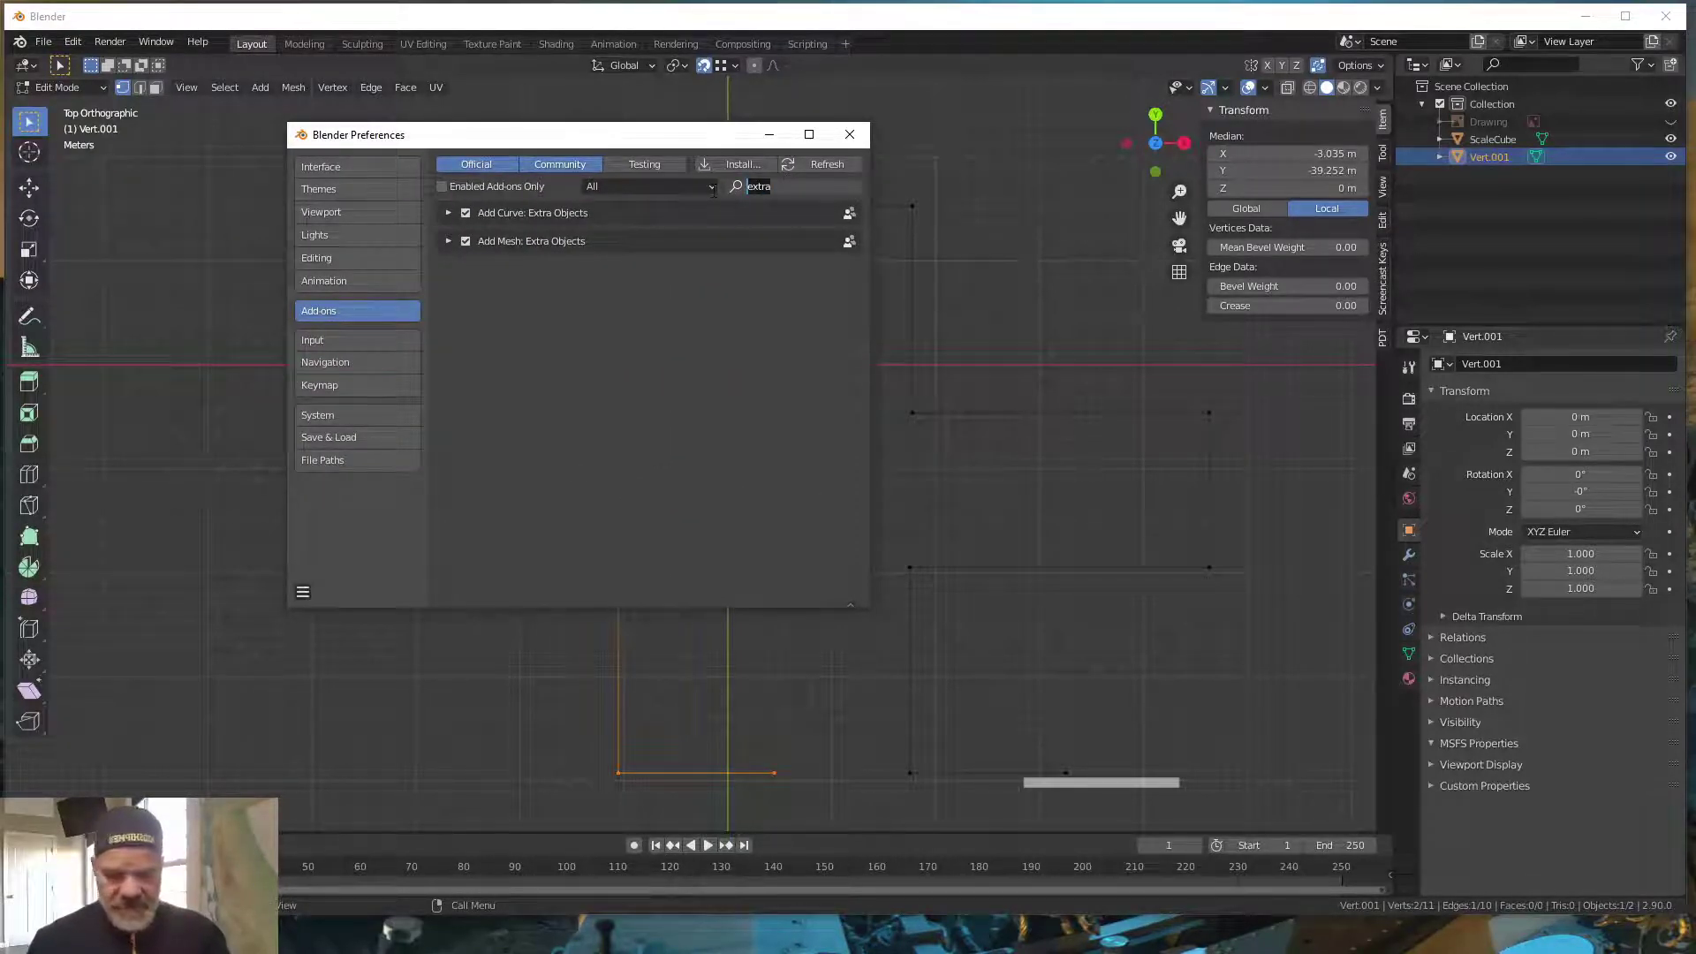
{"action": "type", "text": "drawing"}
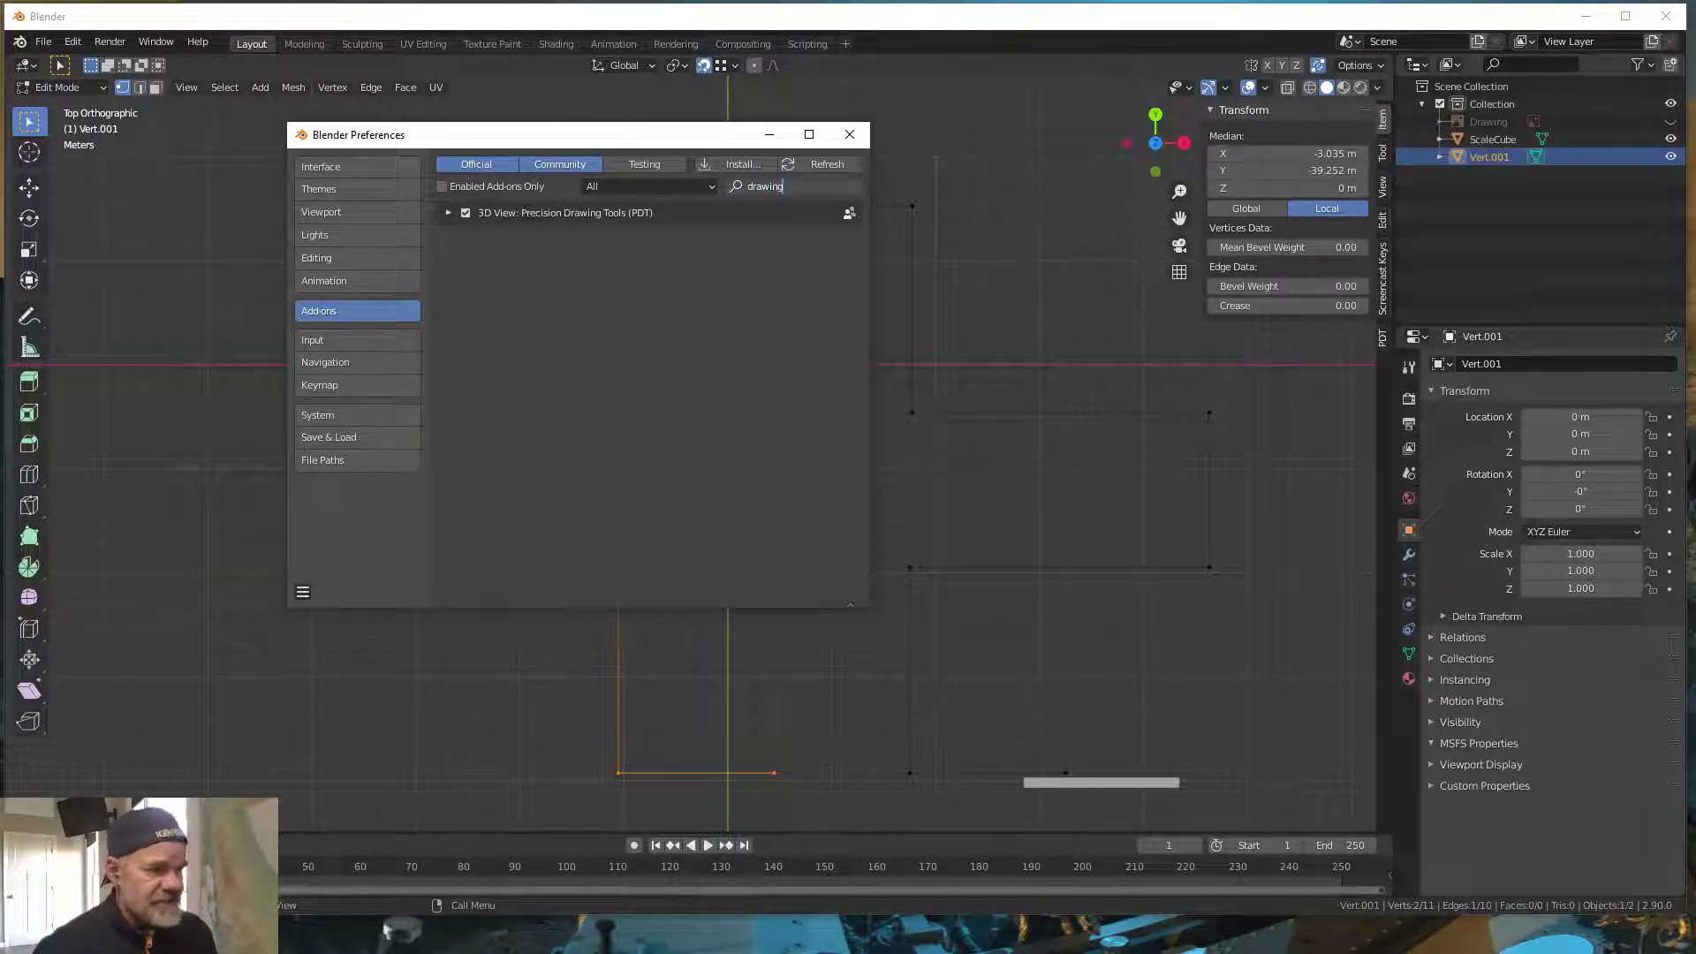
{"action": "left_click", "coordinate": [850, 135]}
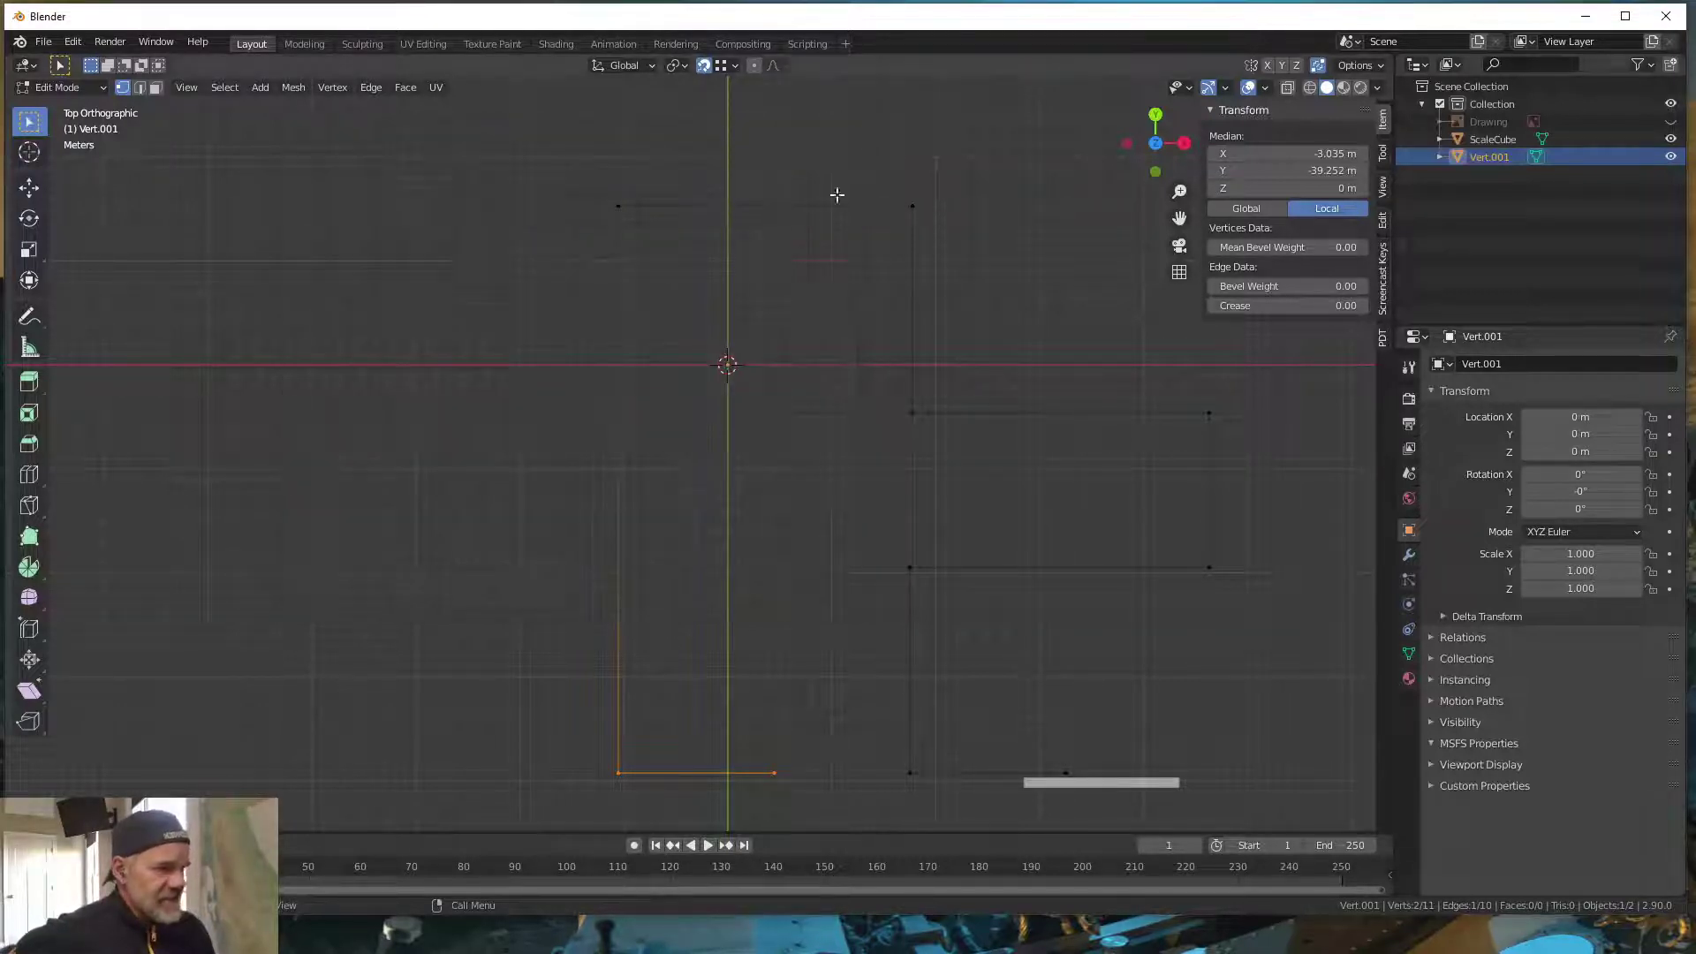
- Show the PDT Design Operations with working plane Top(X-Y) and operation Extrude Vertex/Vertices
{"action": "left_click", "coordinate": [1383, 337]}
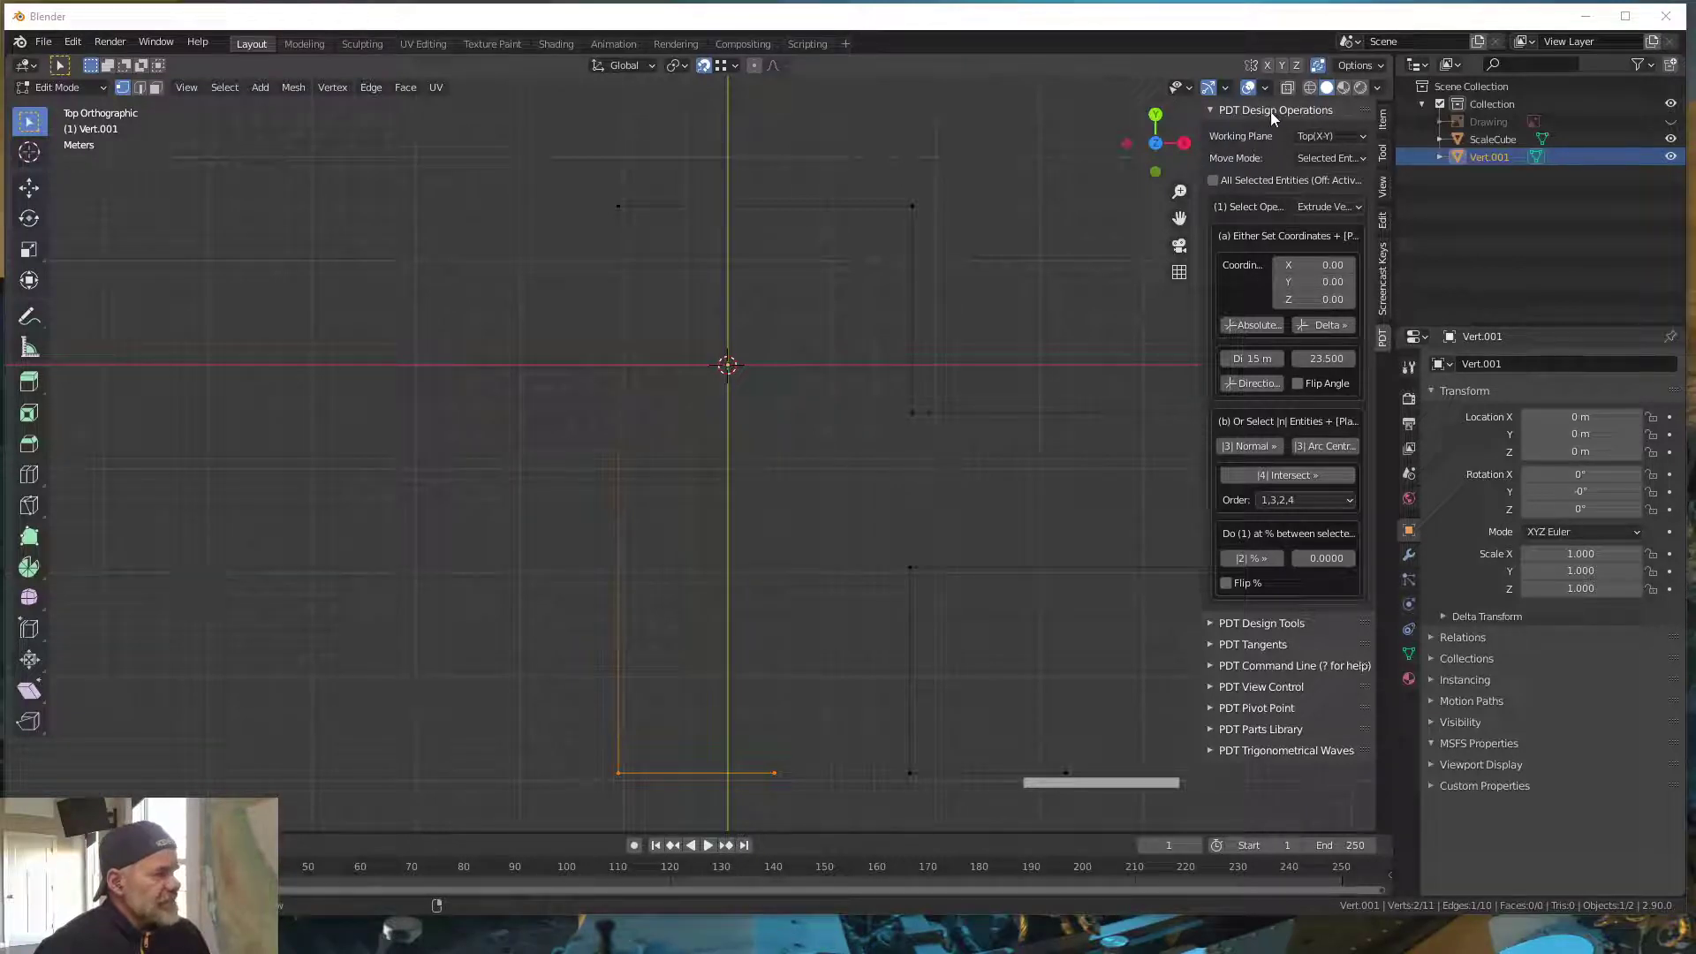
{"action": "left_click", "coordinate": [1211, 110]}
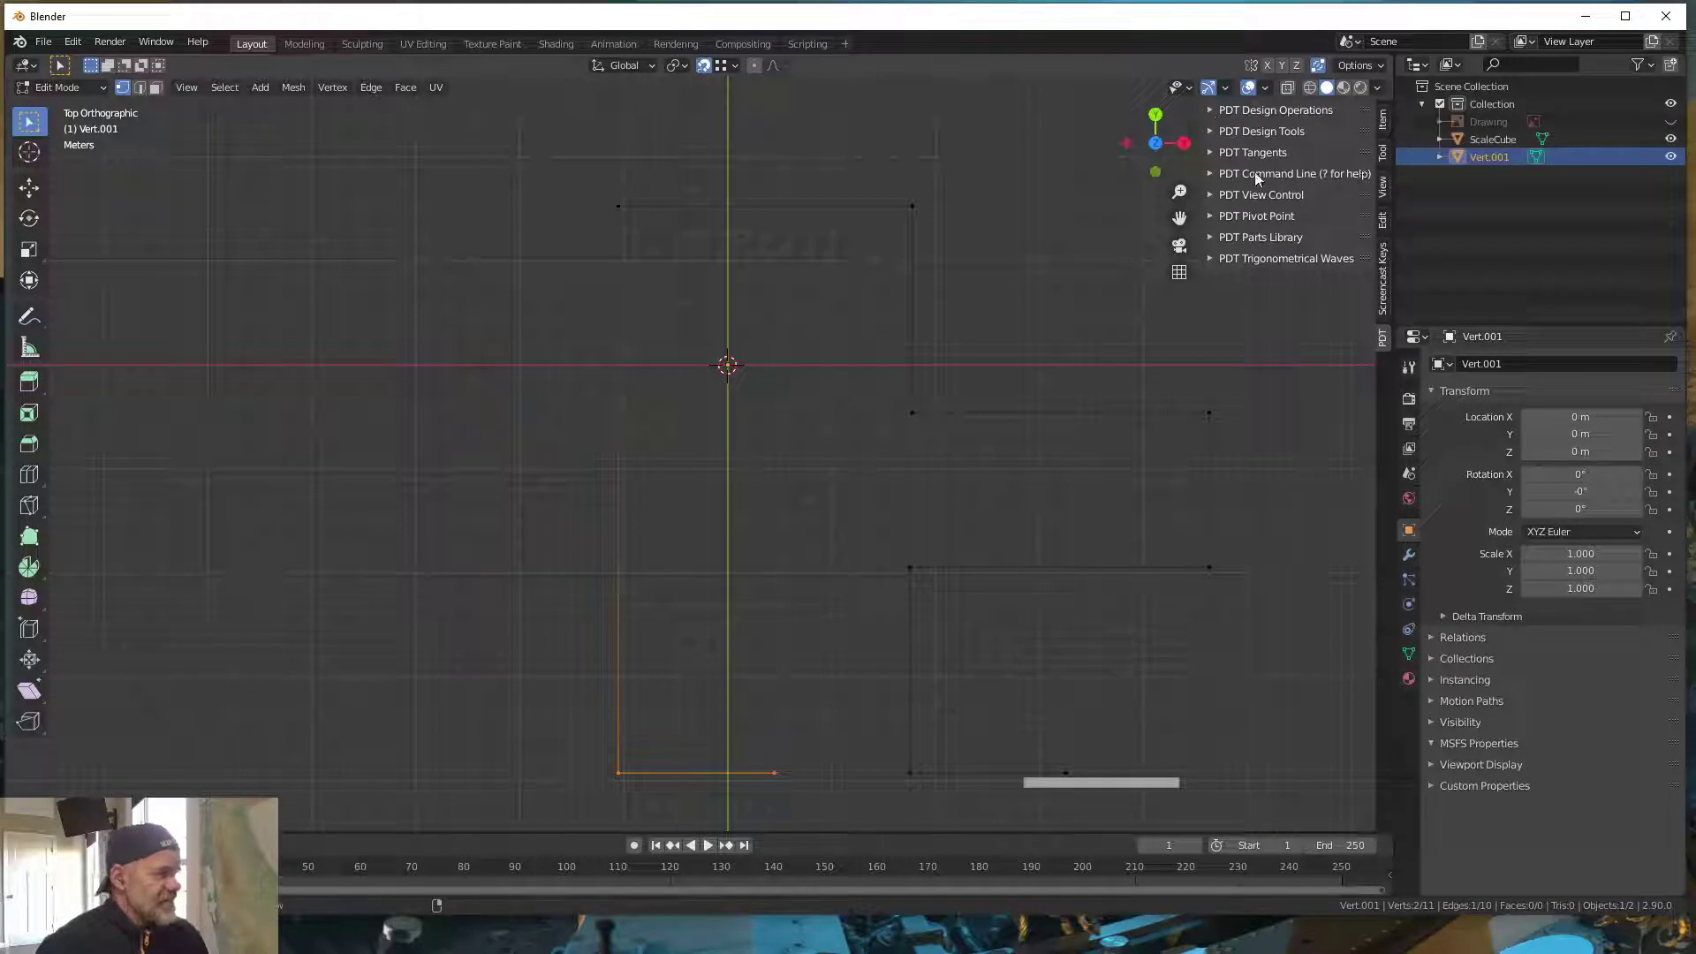
{"action": "left_click", "coordinate": [1209, 110]}
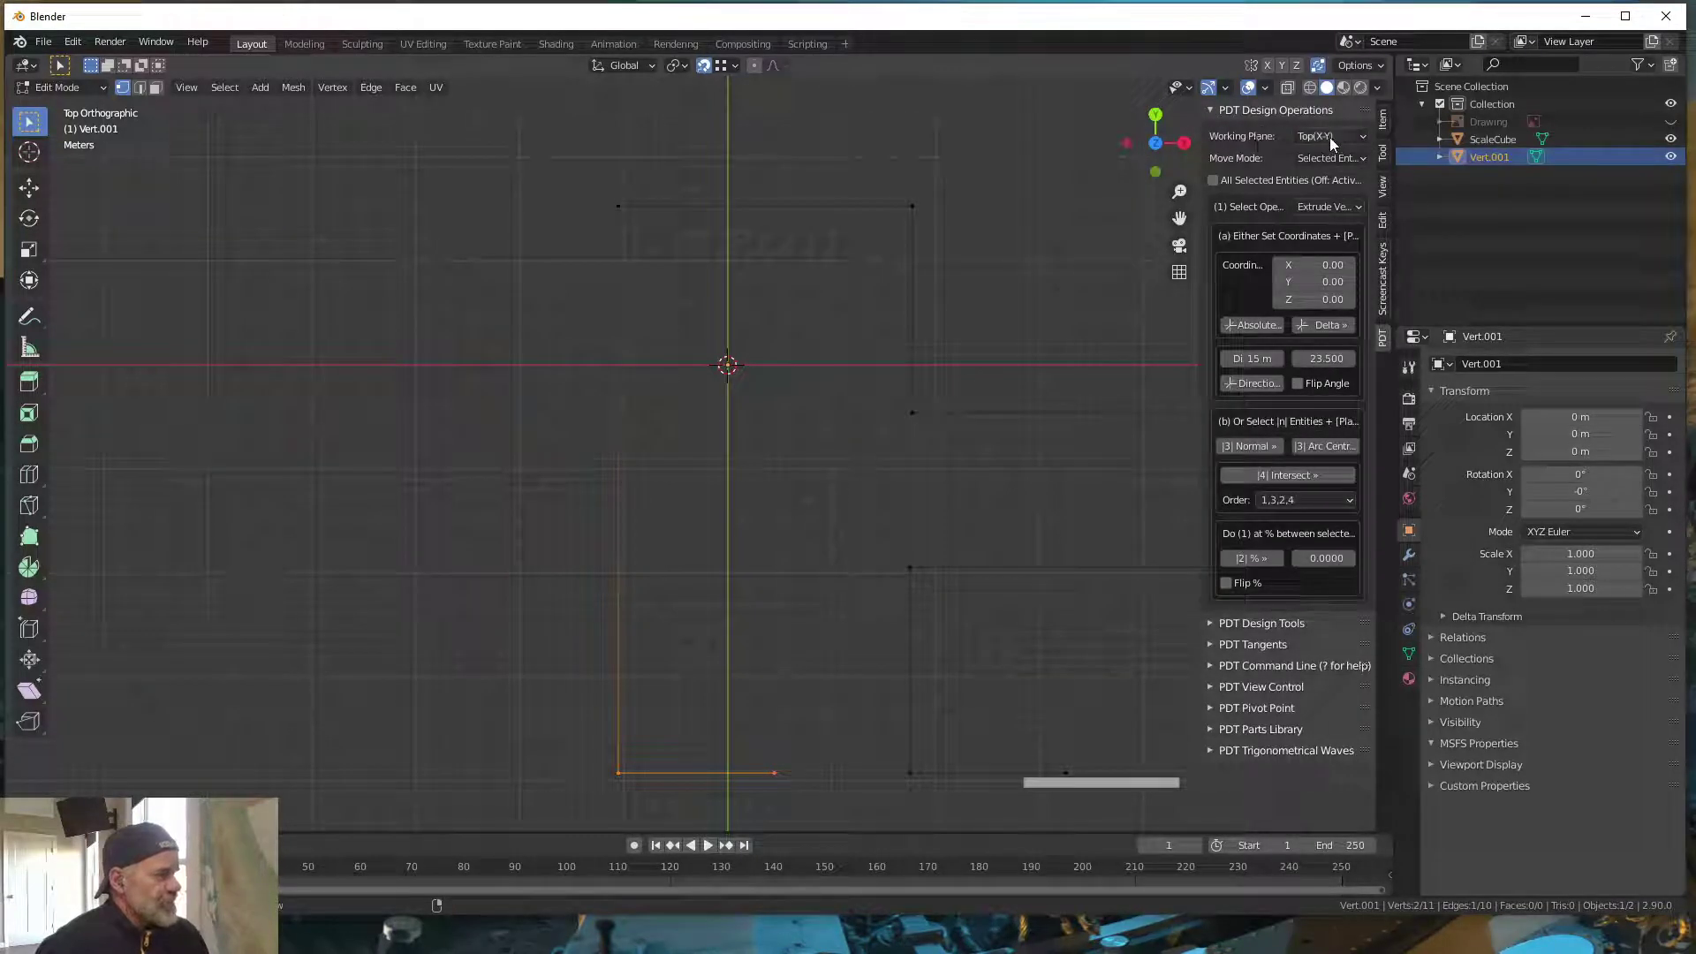
{"action": "left_click", "coordinate": [1364, 135]}
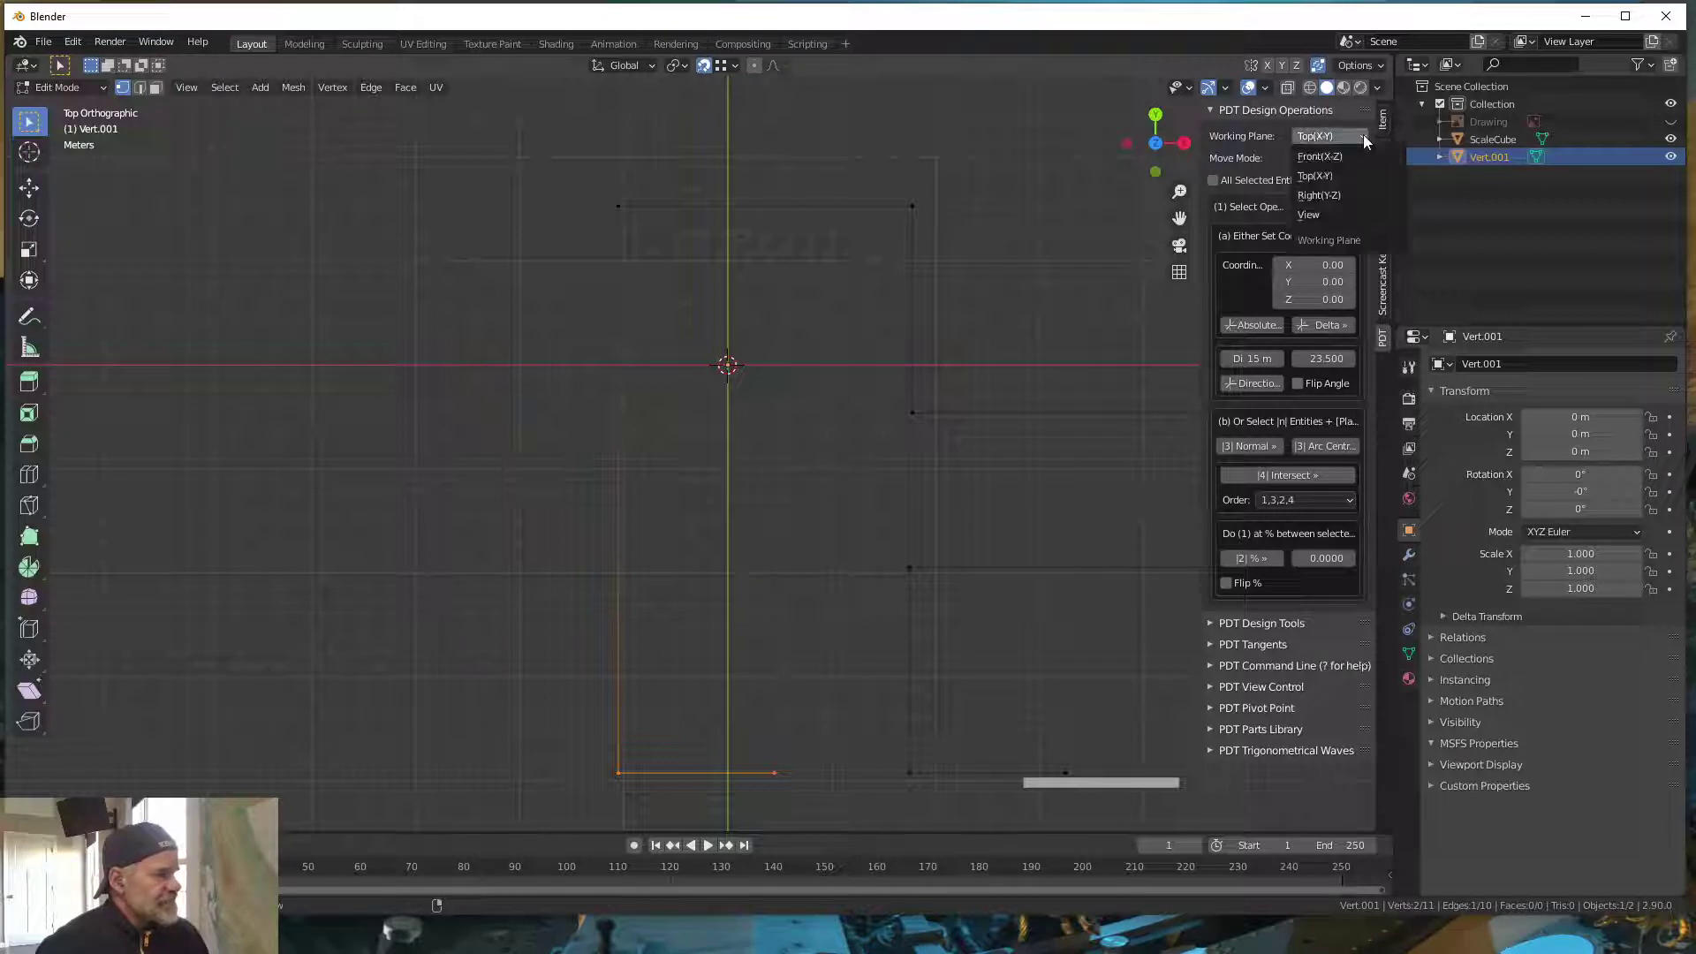
{"action": "left_click", "coordinate": [1317, 176]}
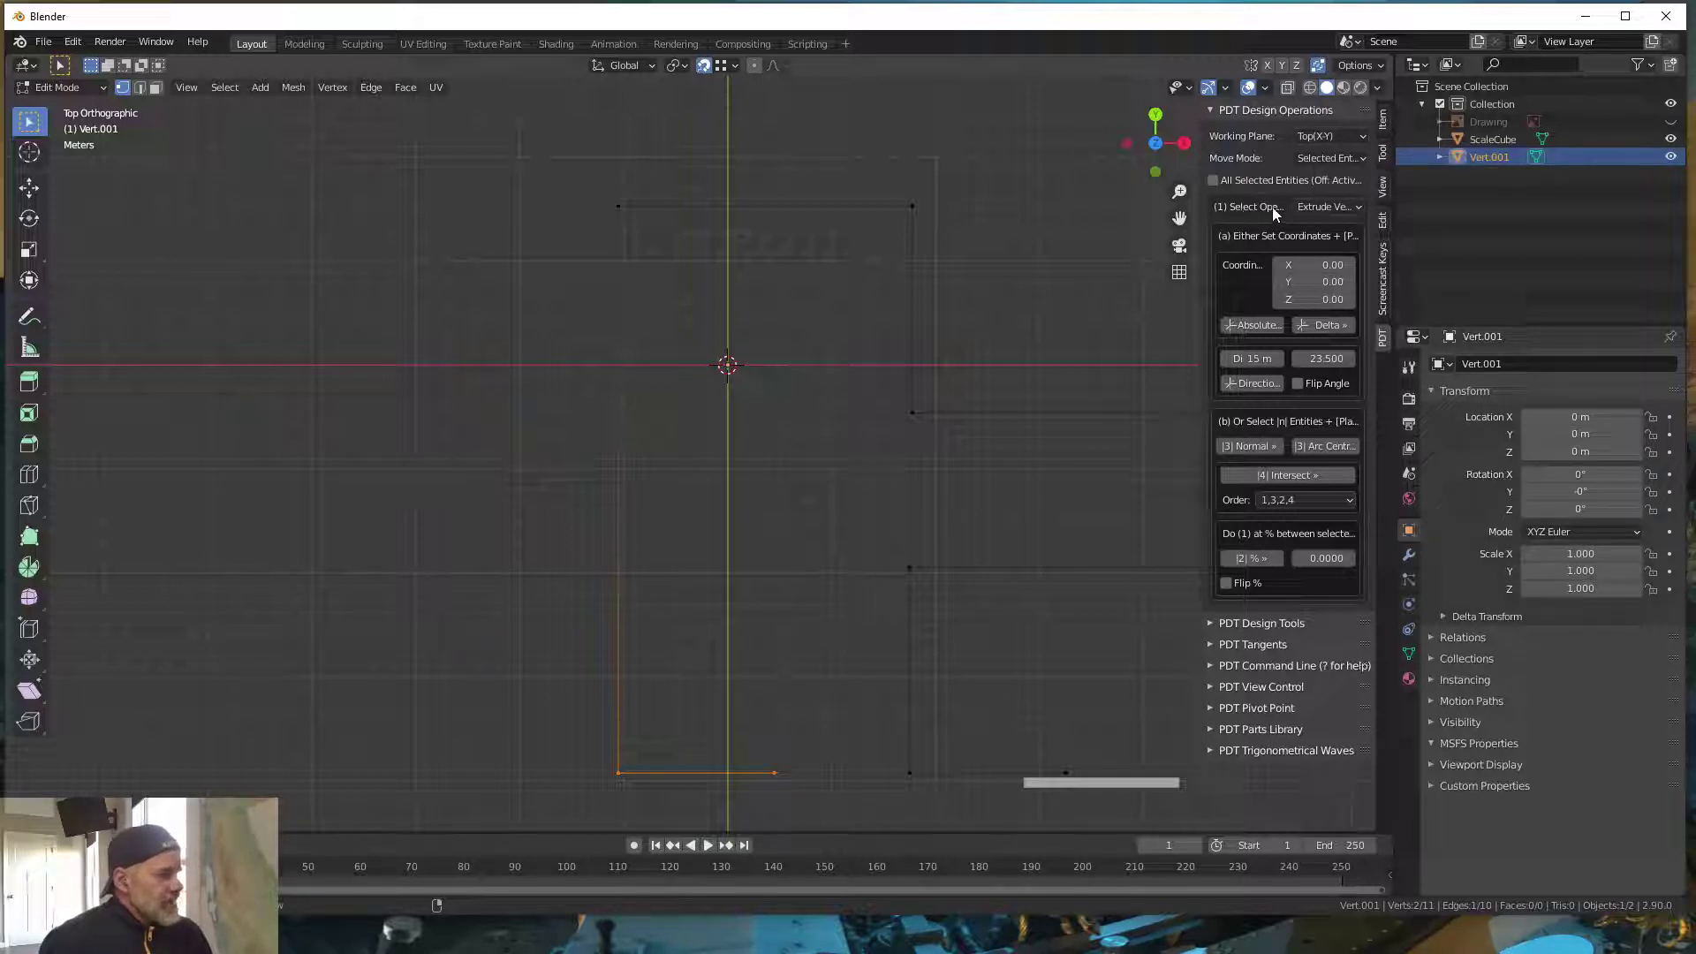
{"action": "left_click", "coordinate": [1359, 205]}
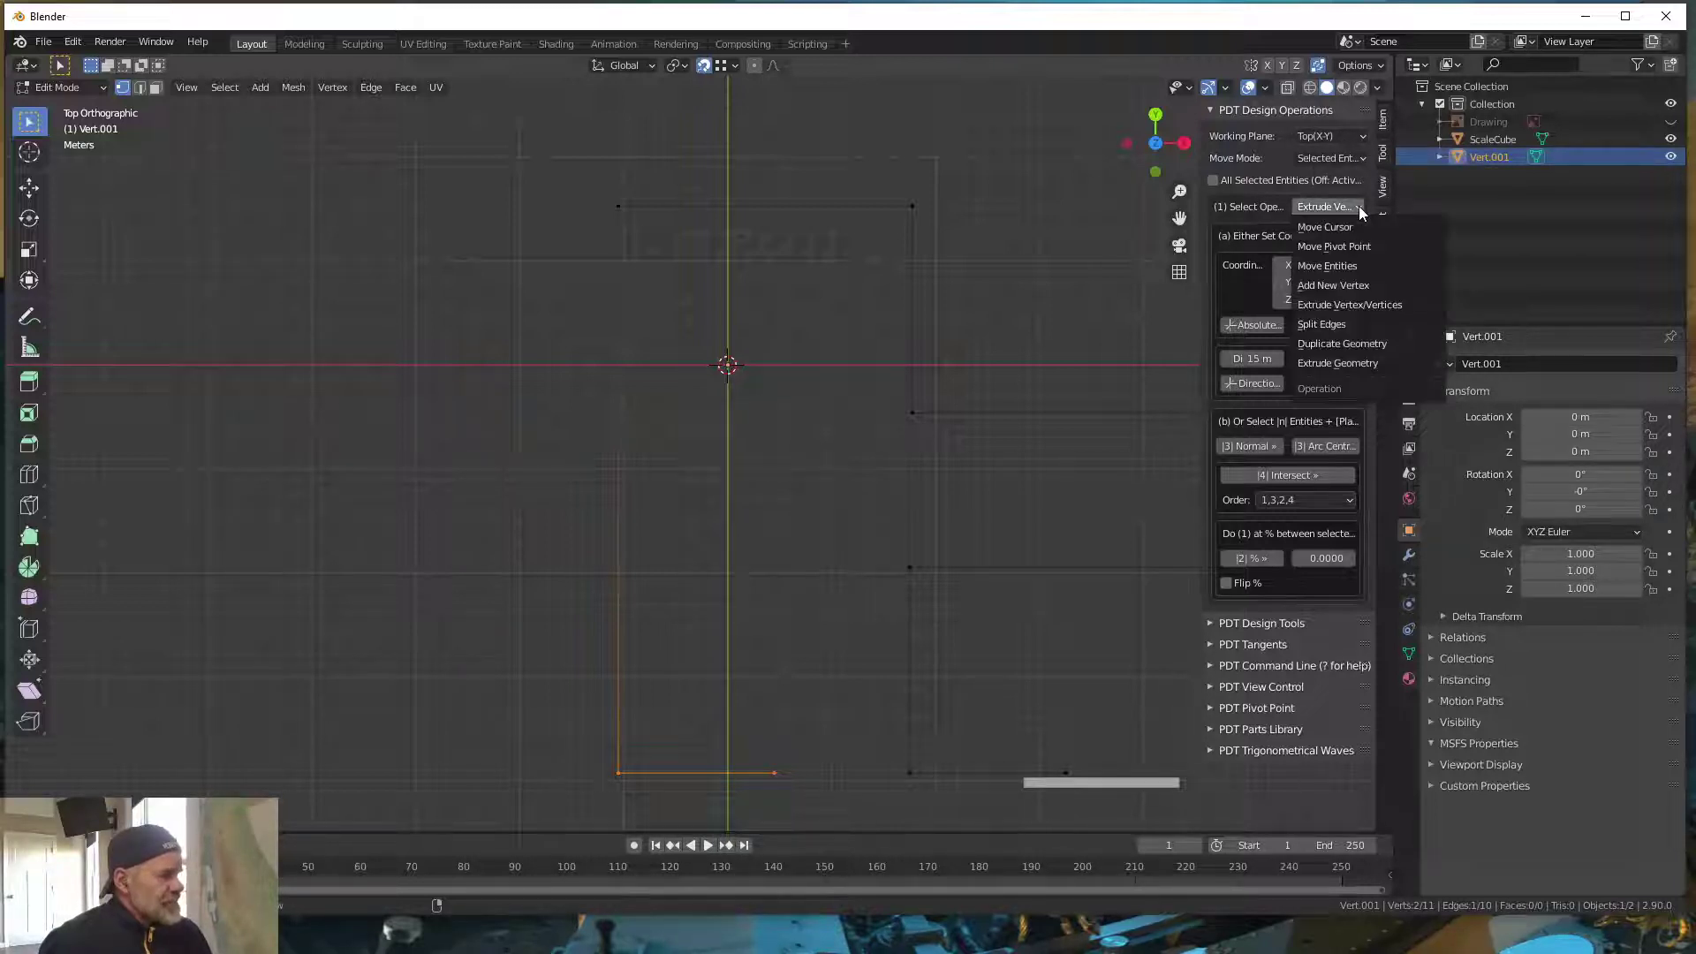
{"action": "left_click", "coordinate": [1325, 227]}
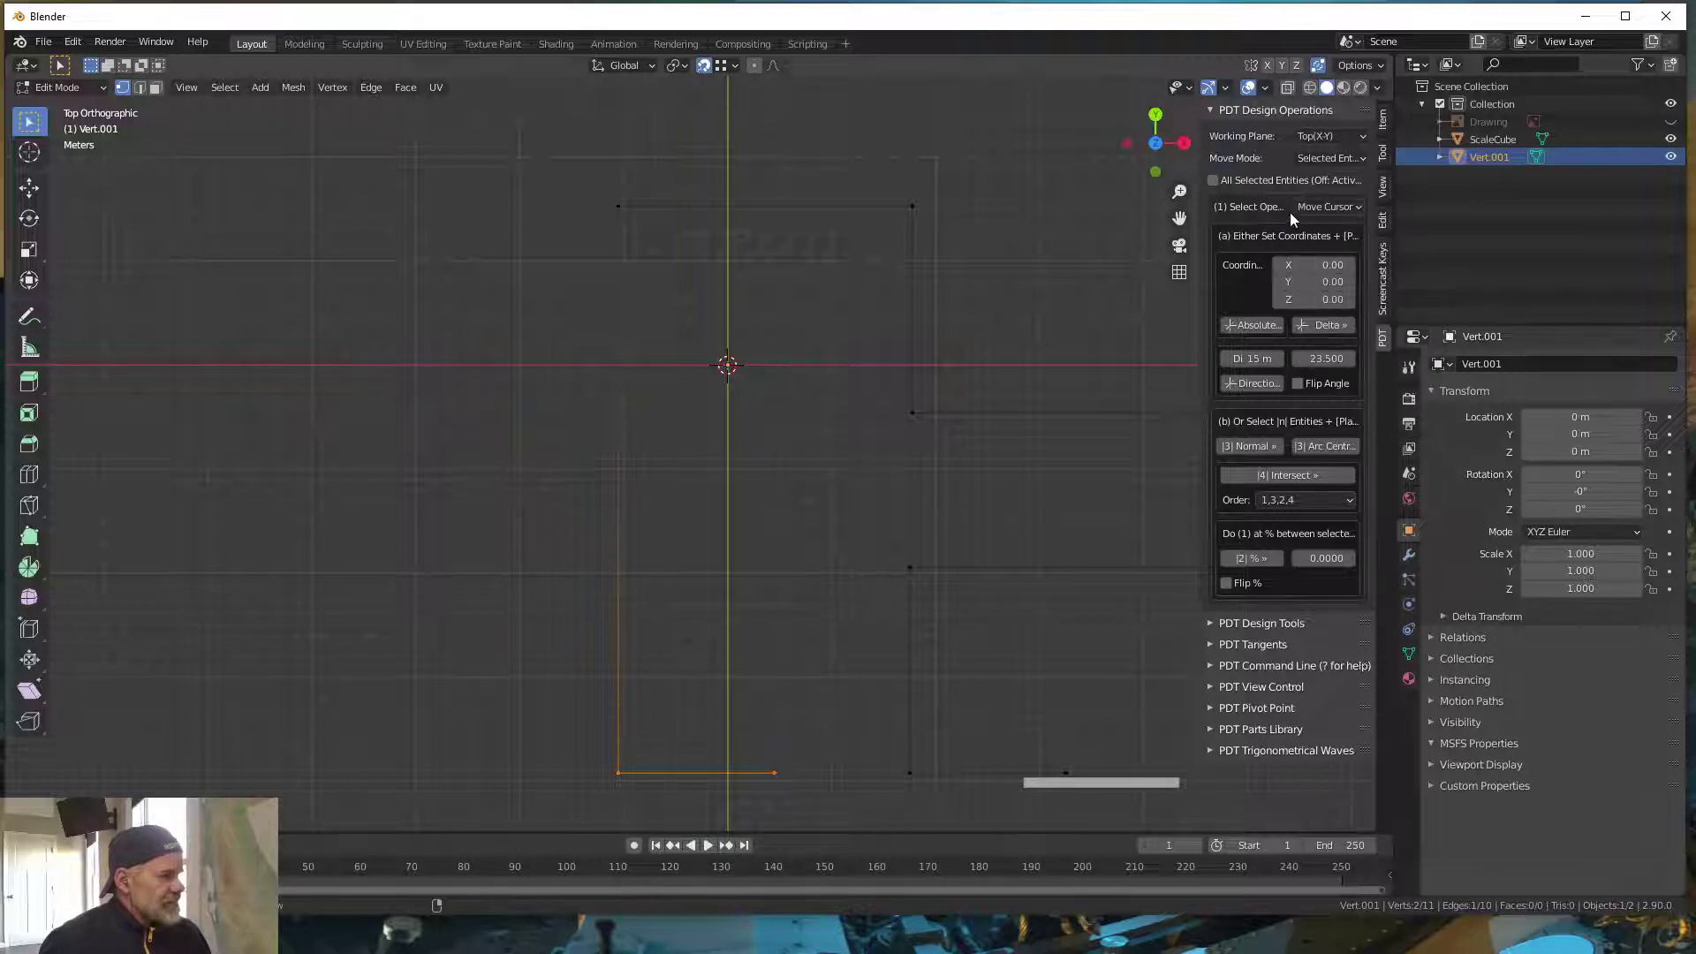
{"action": "left_click", "coordinate": [1357, 205]}
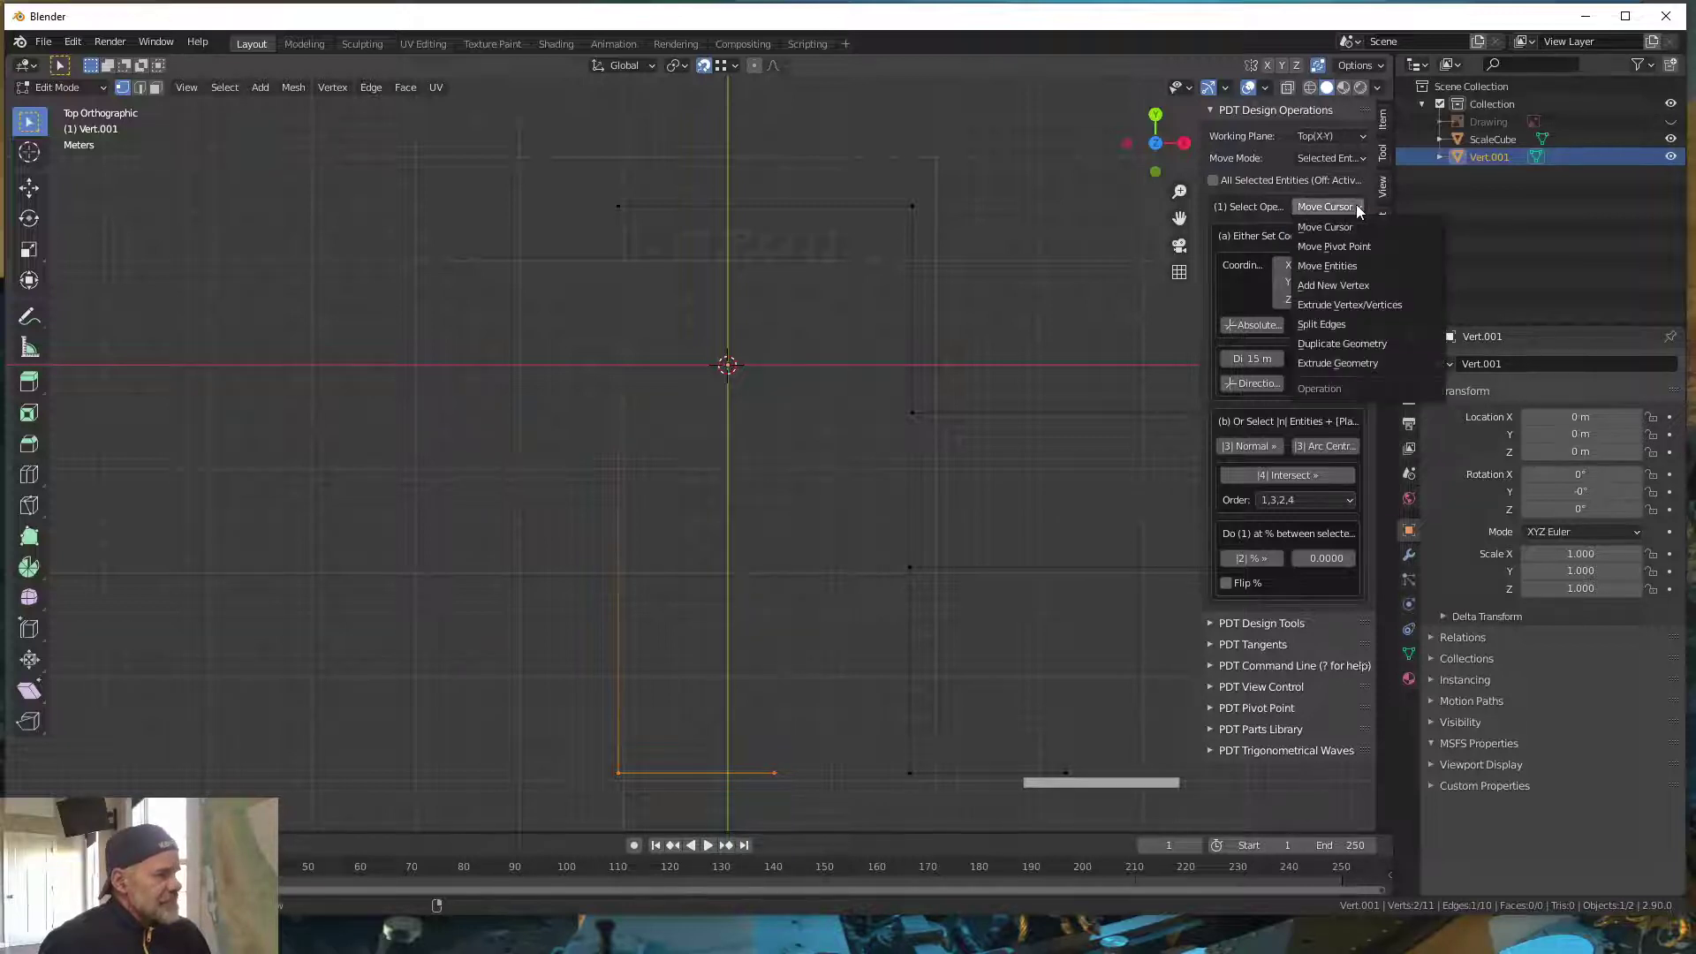
{"action": "left_click", "coordinate": [1352, 305]}
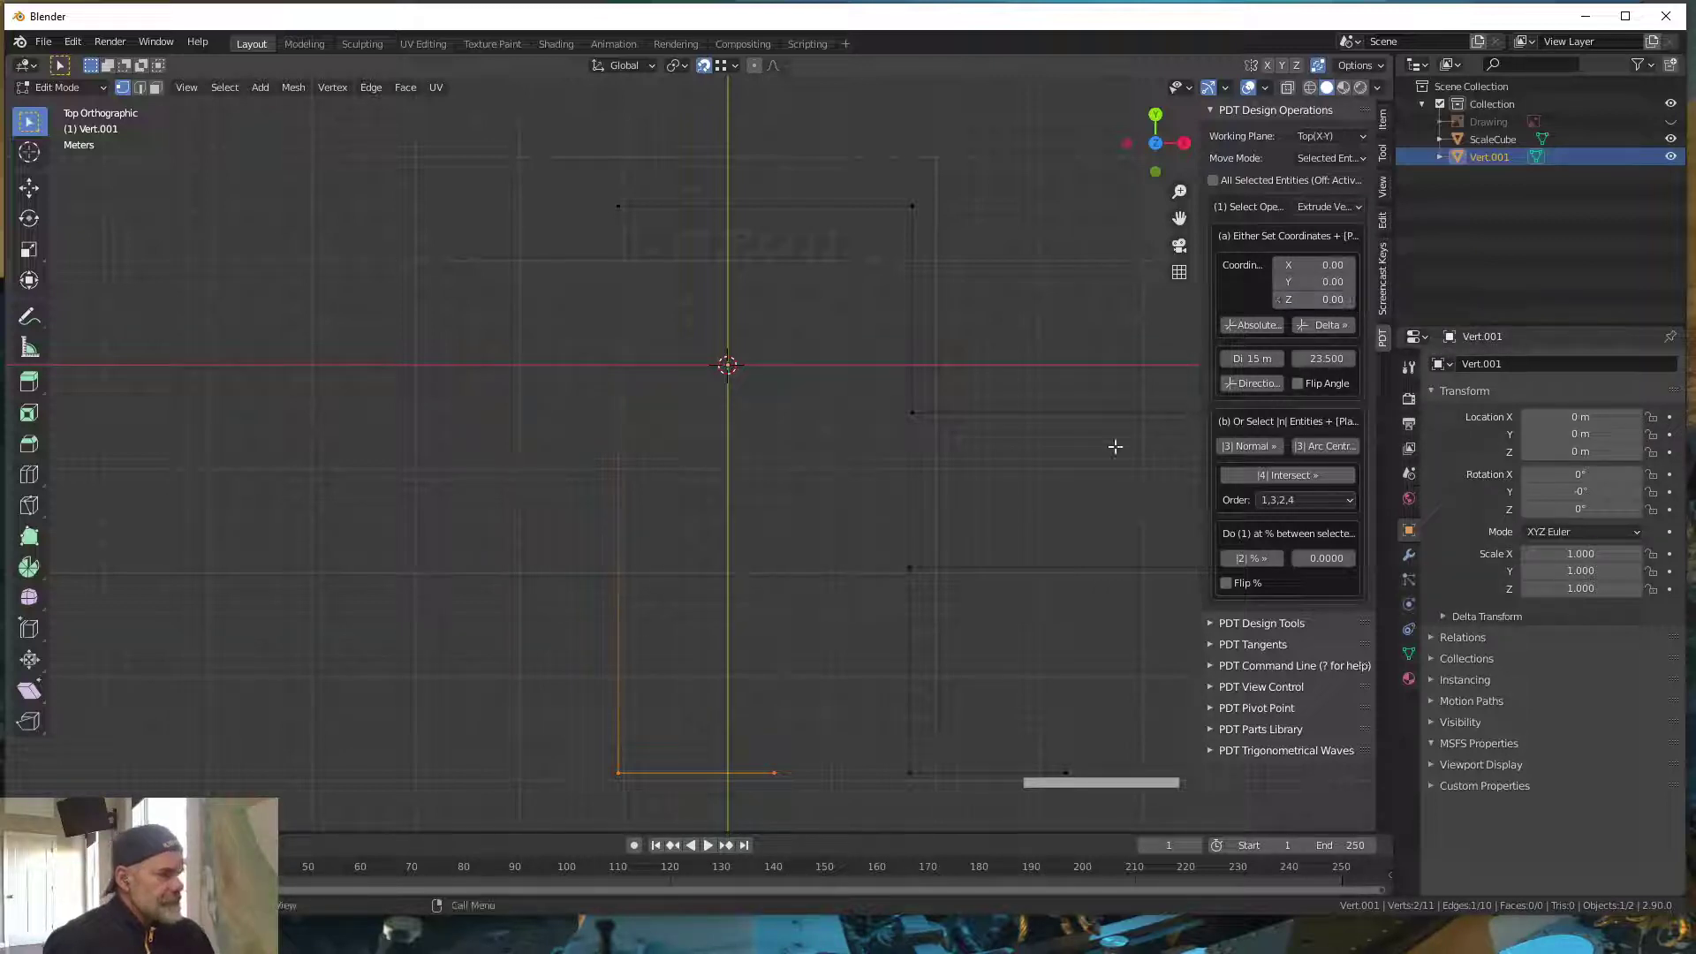
- Use PDT to extrude a 10 m edge at 45° from the bottom edge's right vertex
{"action": "left_click", "coordinate": [775, 773]}
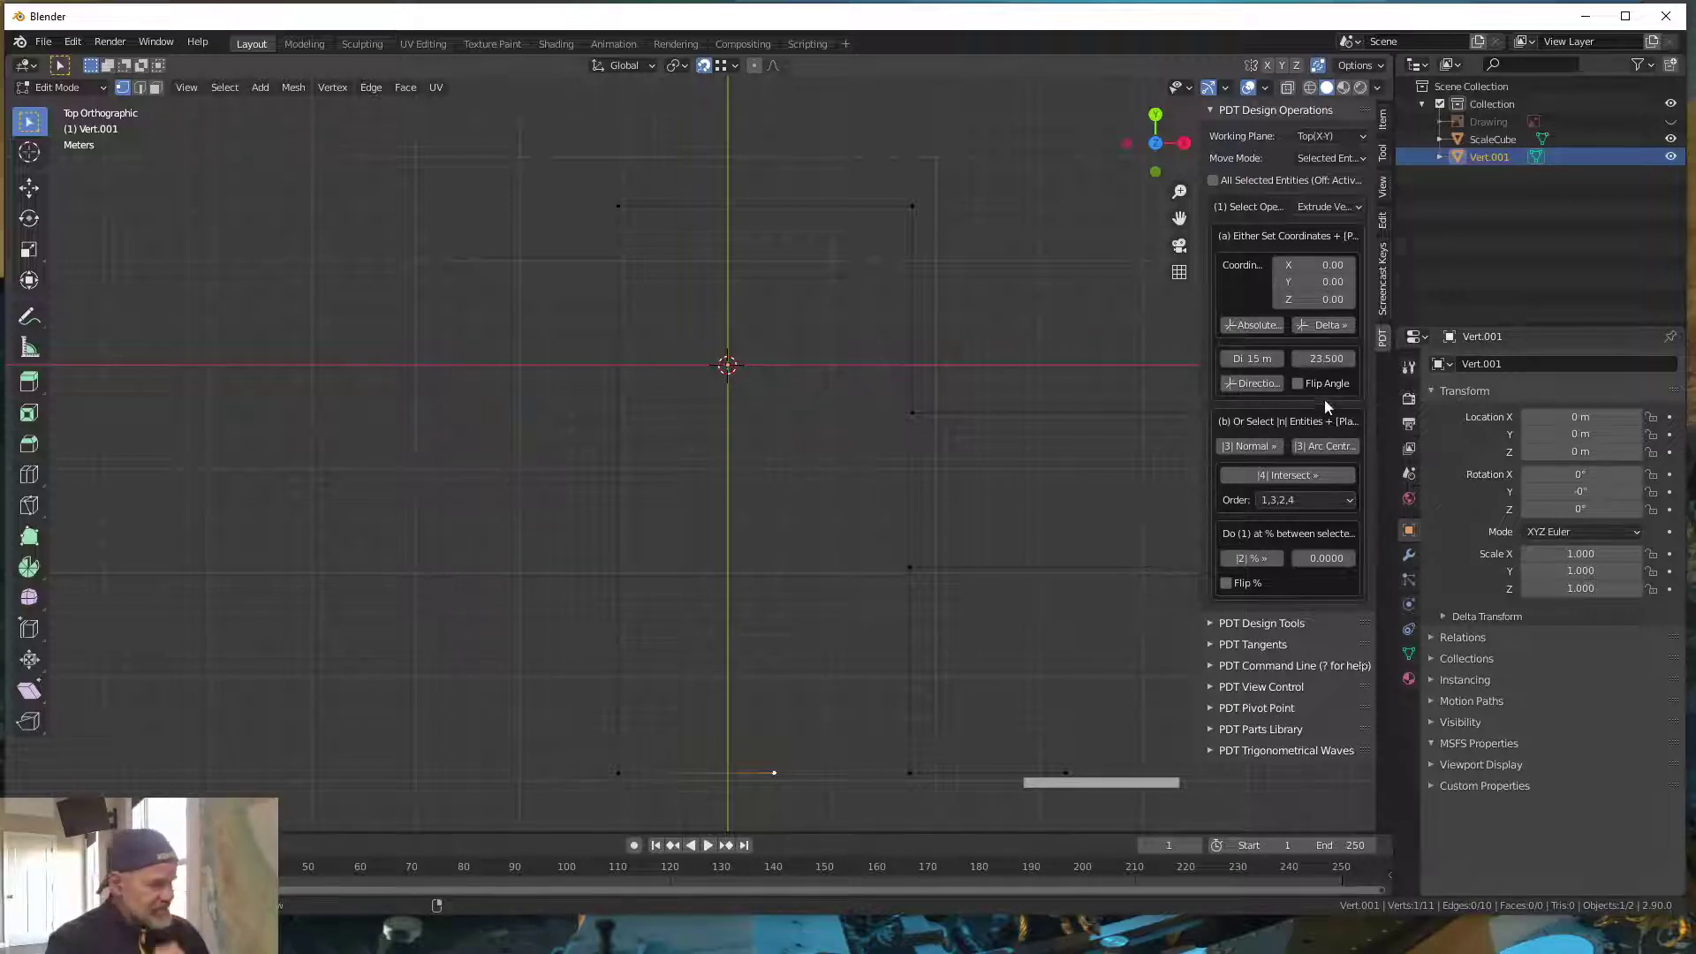
{"action": "left_click", "coordinate": [1308, 358]}
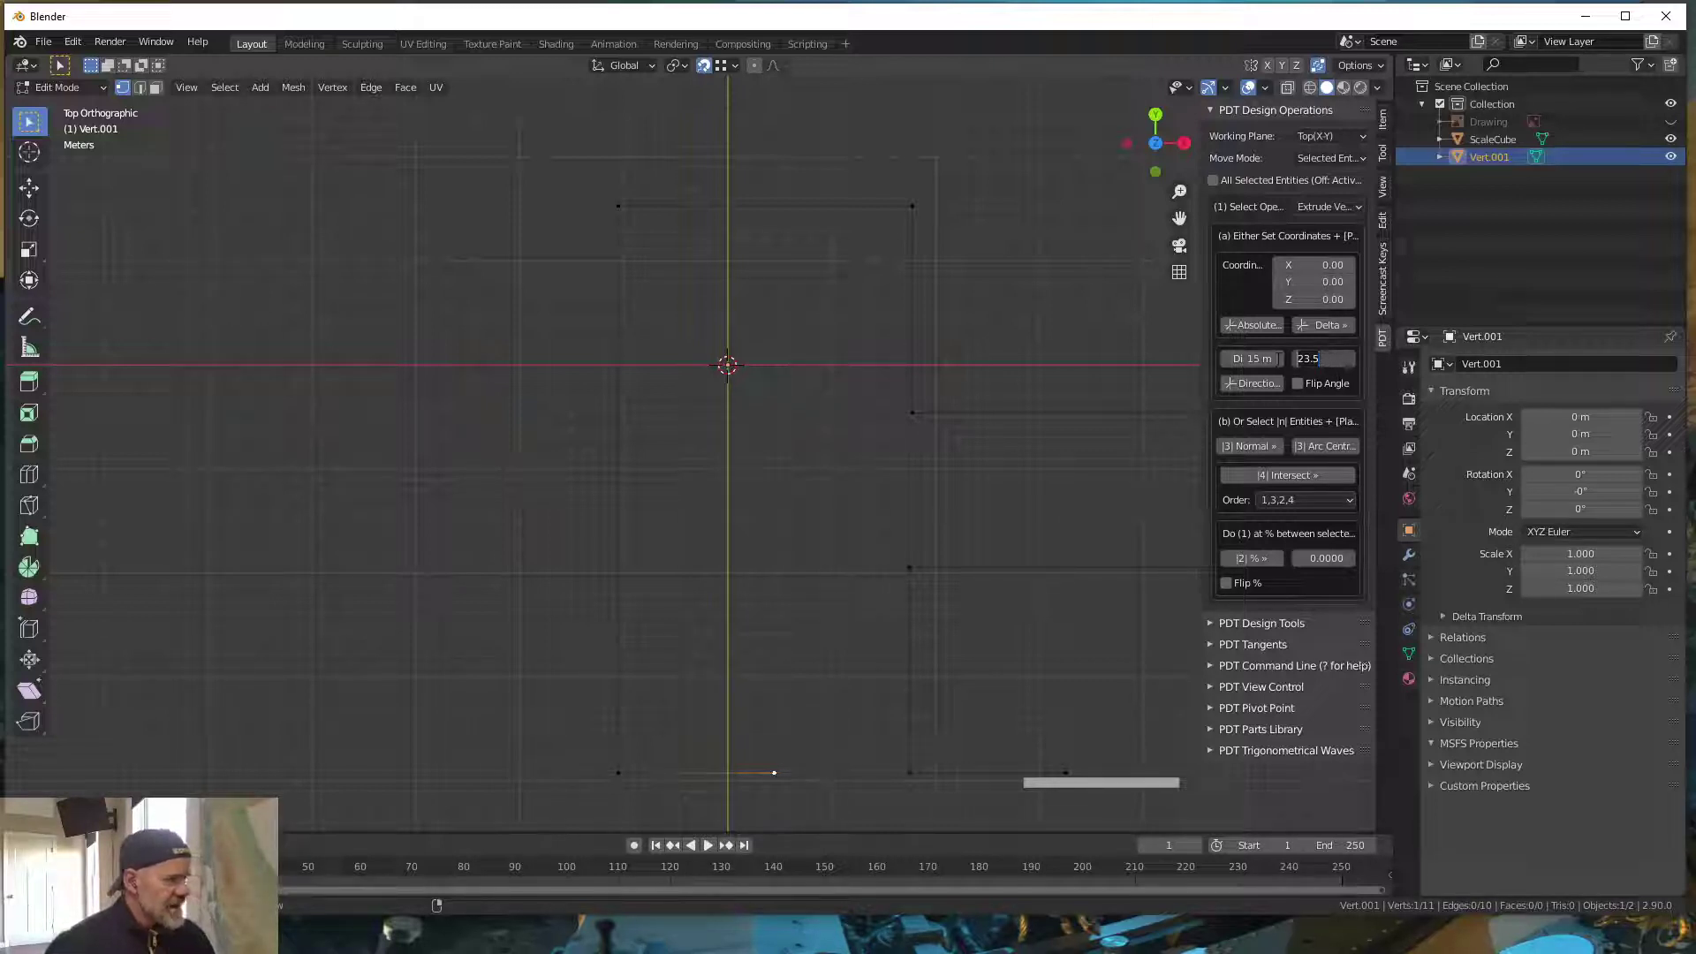
{"action": "key", "text": "BackSpace"}
{"action": "key", "text": "BackSpace"}
{"action": "key", "text": "BackSpace"}
{"action": "key", "text": "BackSpace"}
{"action": "type", "text": "45"}
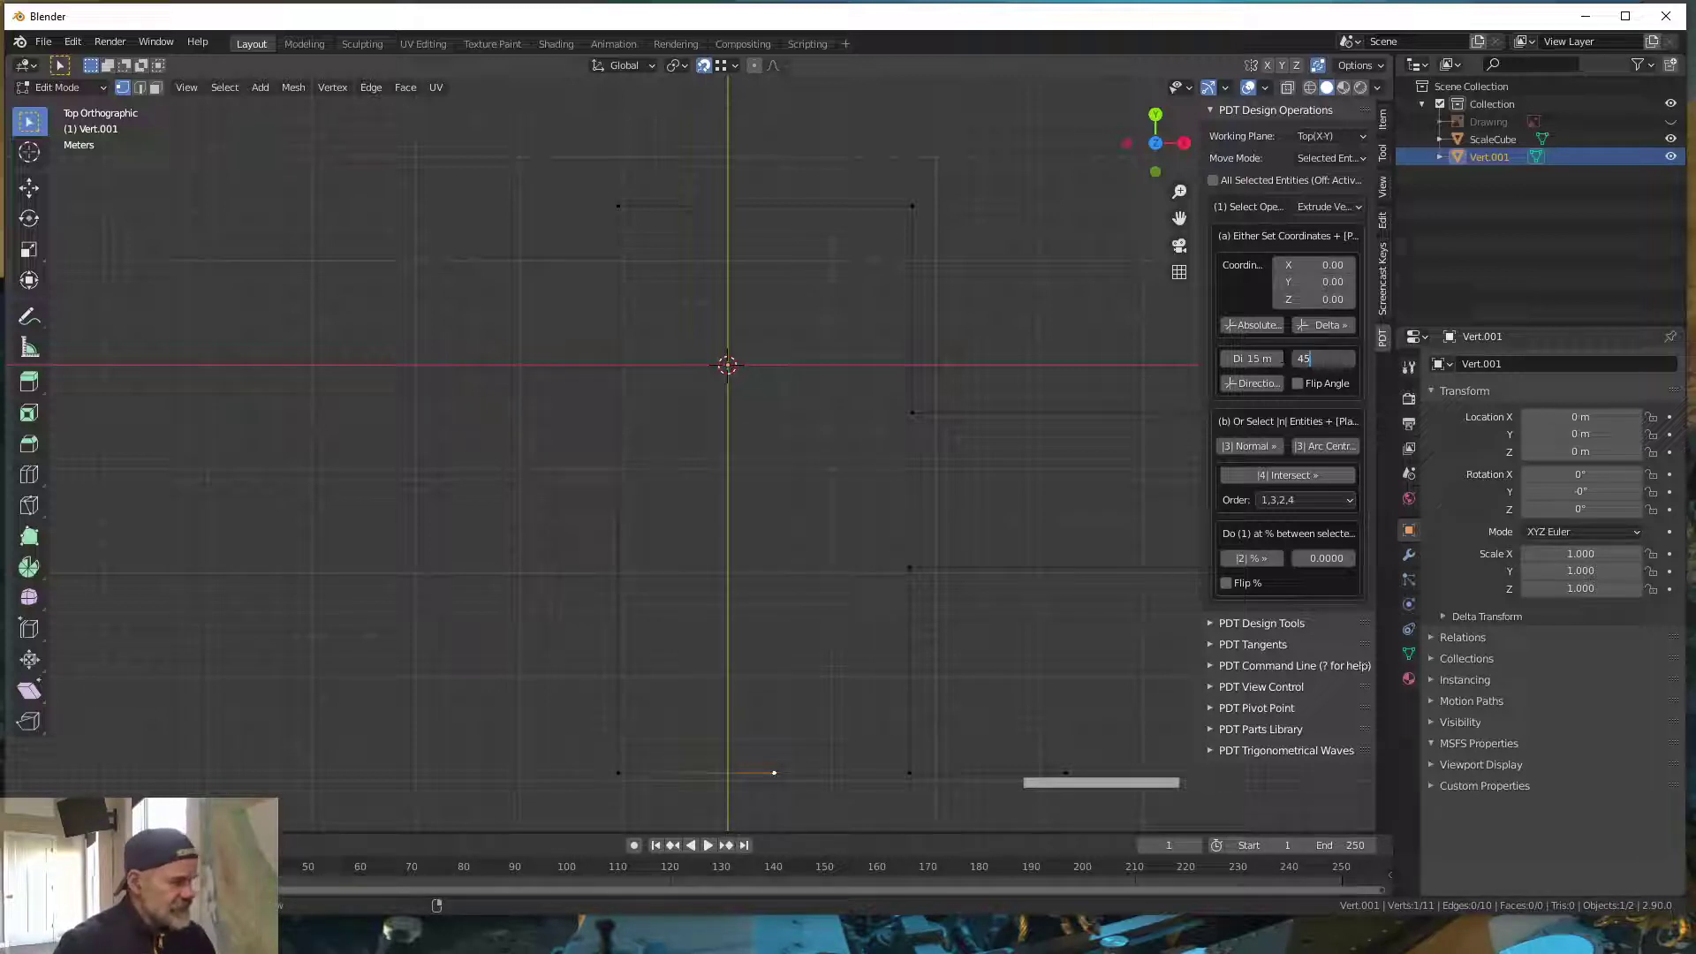
{"action": "key", "text": "shift+Tab"}
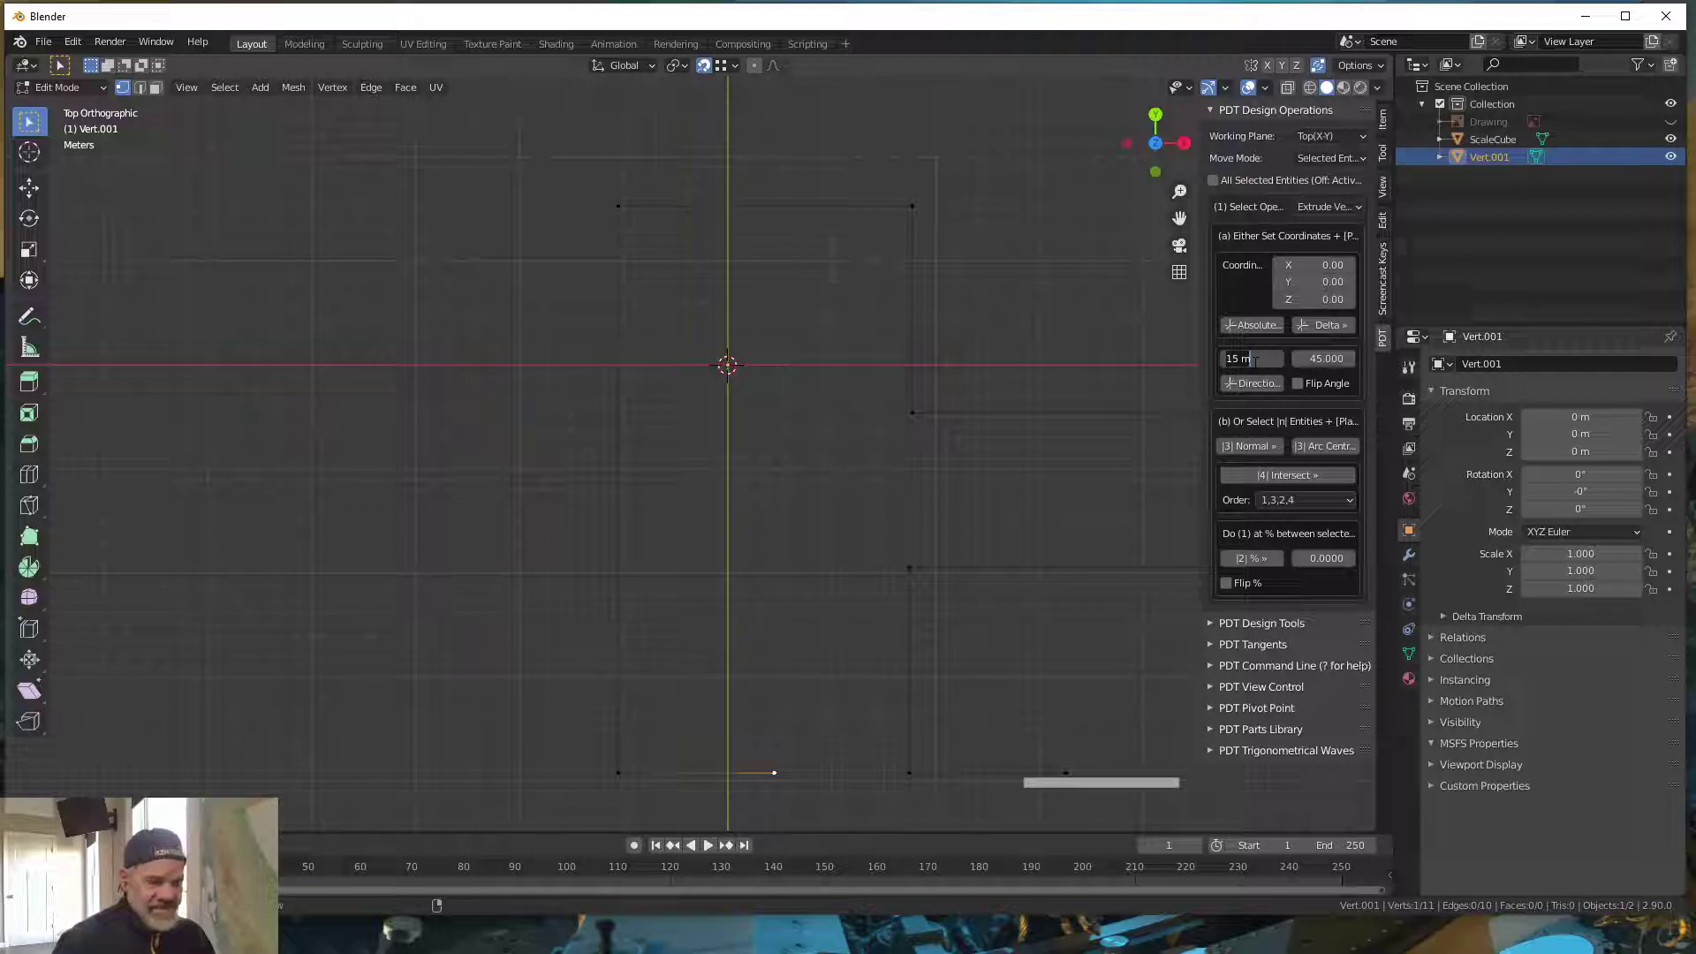
{"action": "key", "text": "BackSpace"}
{"action": "key", "text": "BackSpace"}
{"action": "key", "text": "BackSpace"}
{"action": "key", "text": "BackSpace"}
{"action": "type", "text": "10"}
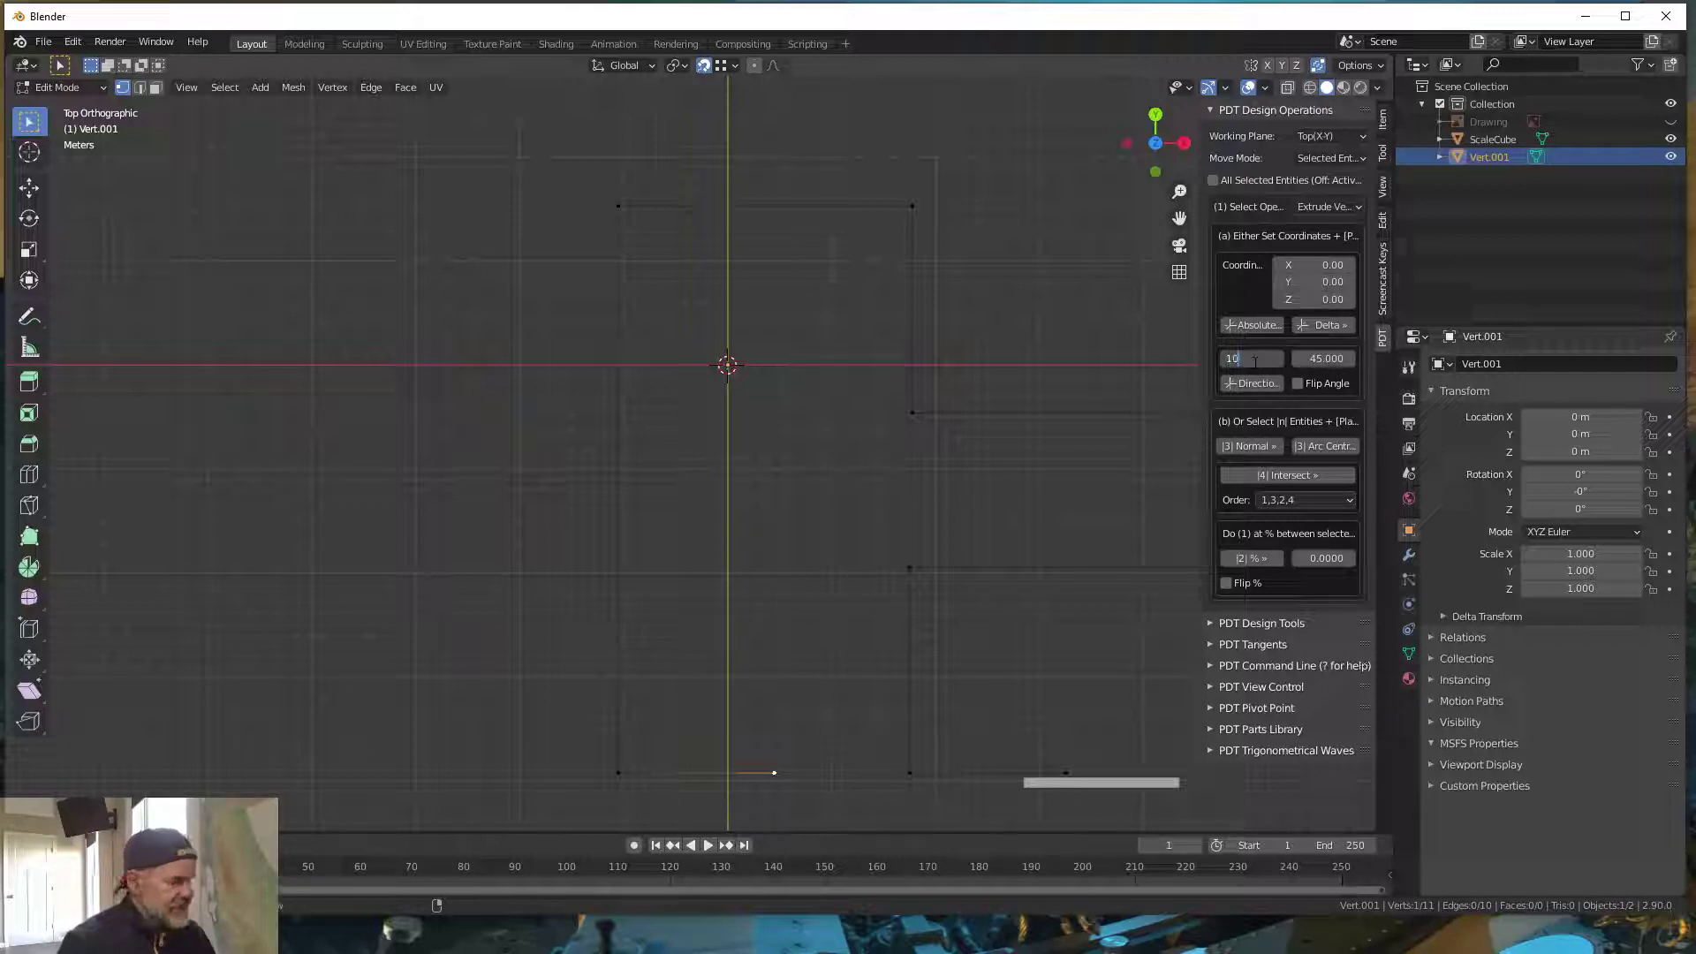
{"action": "key", "text": "Return"}
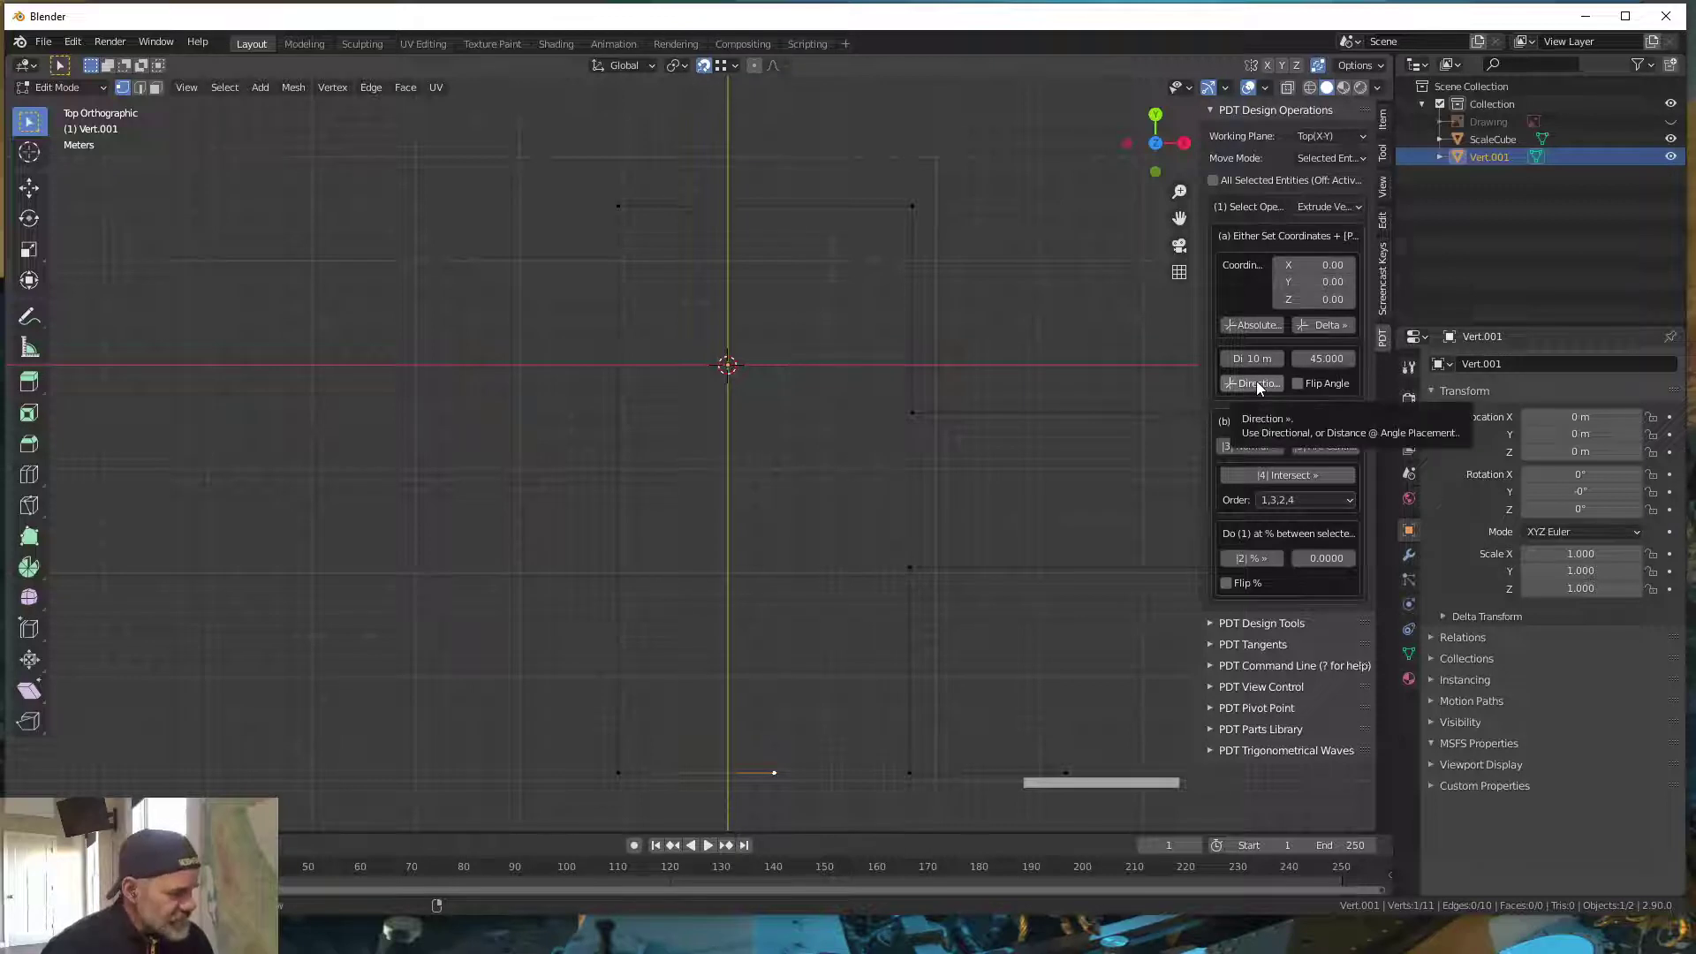
{"action": "left_click", "coordinate": [1252, 384]}
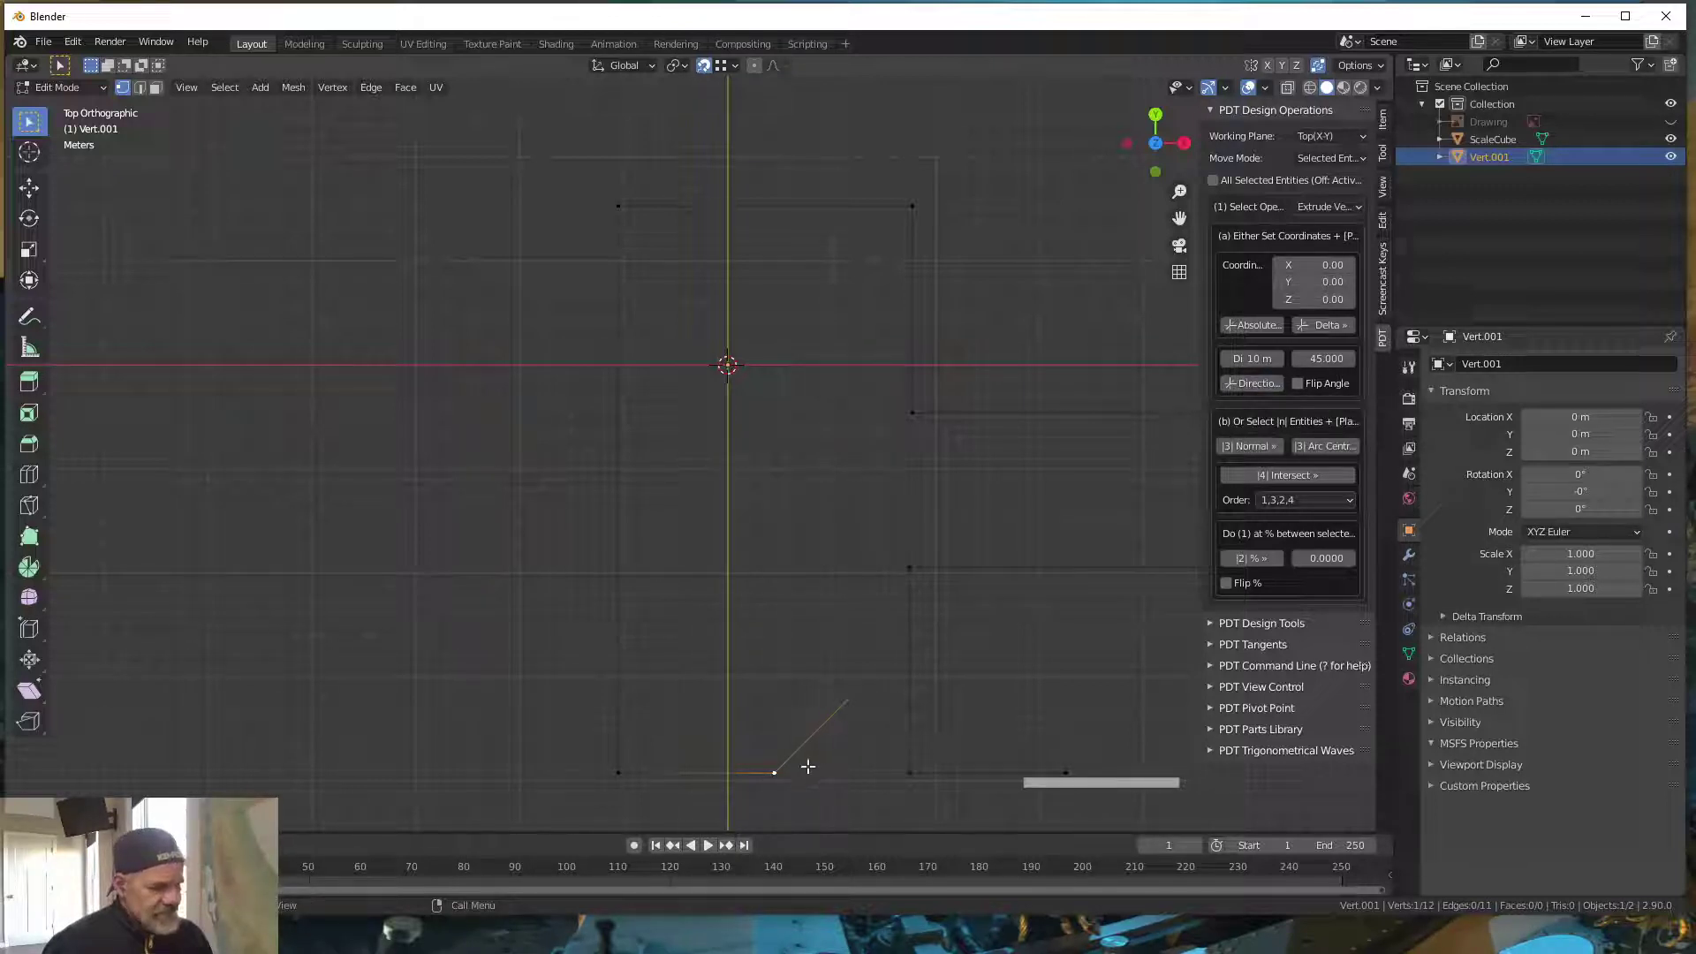
{"action": "left_click", "coordinate": [775, 774]}
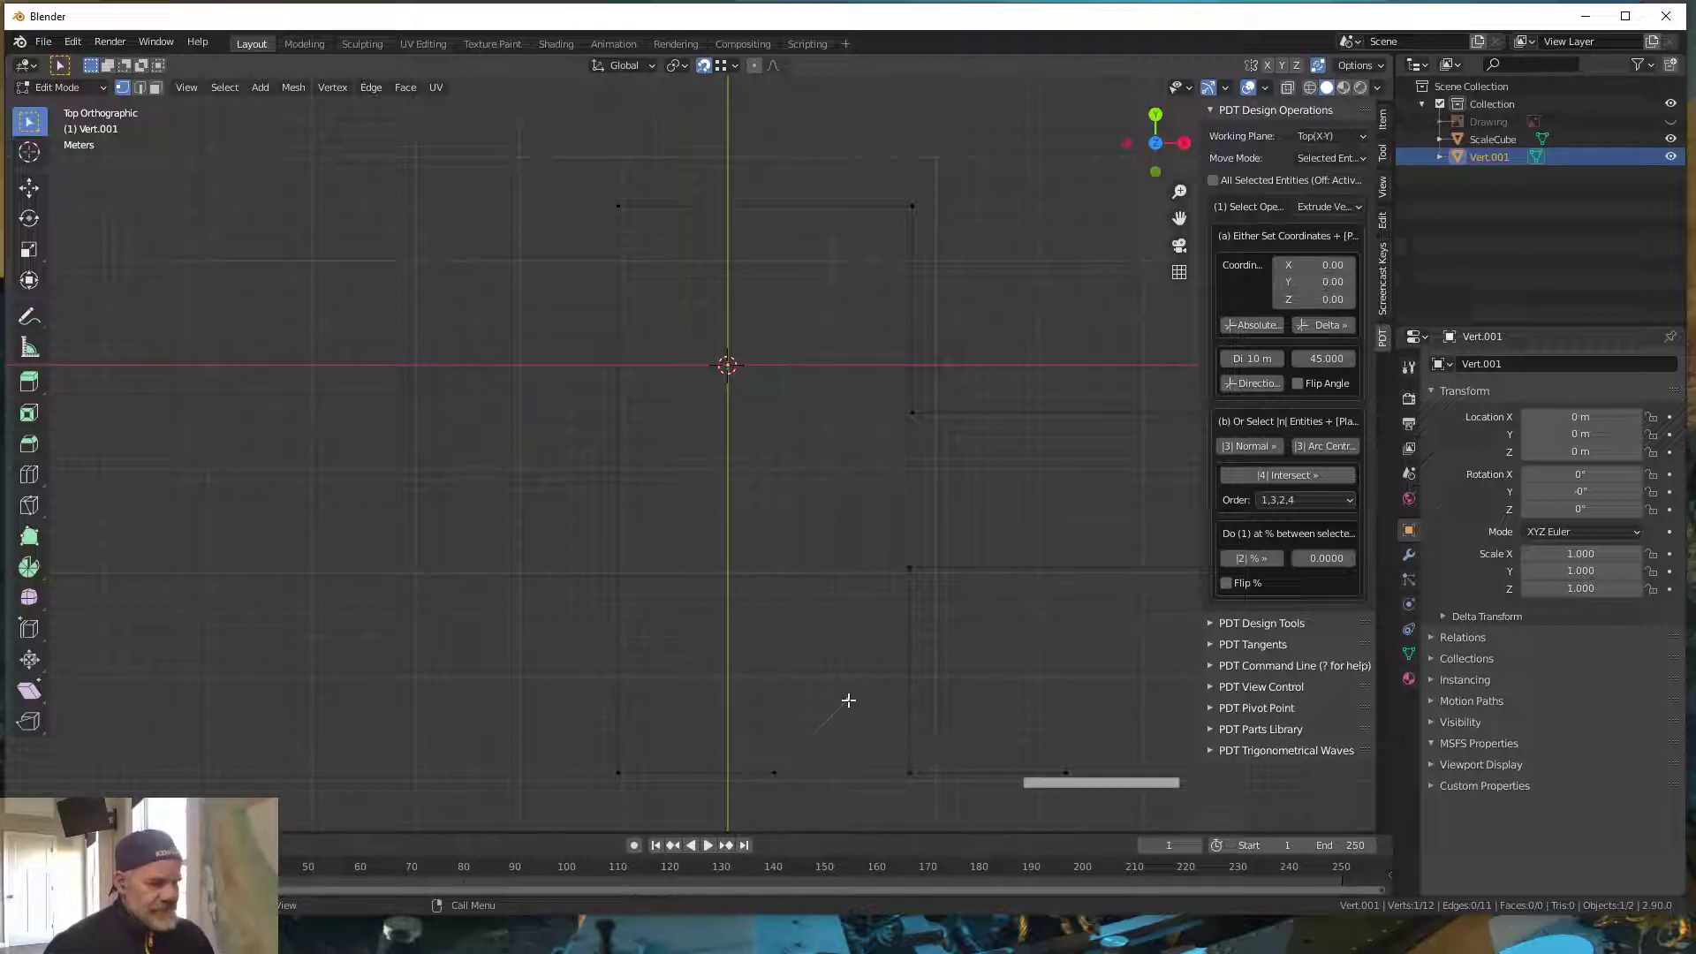
- From the diagonal's top vertex, extrude a 20 m edge at 135° and select its end
{"action": "left_click", "coordinate": [847, 701]}
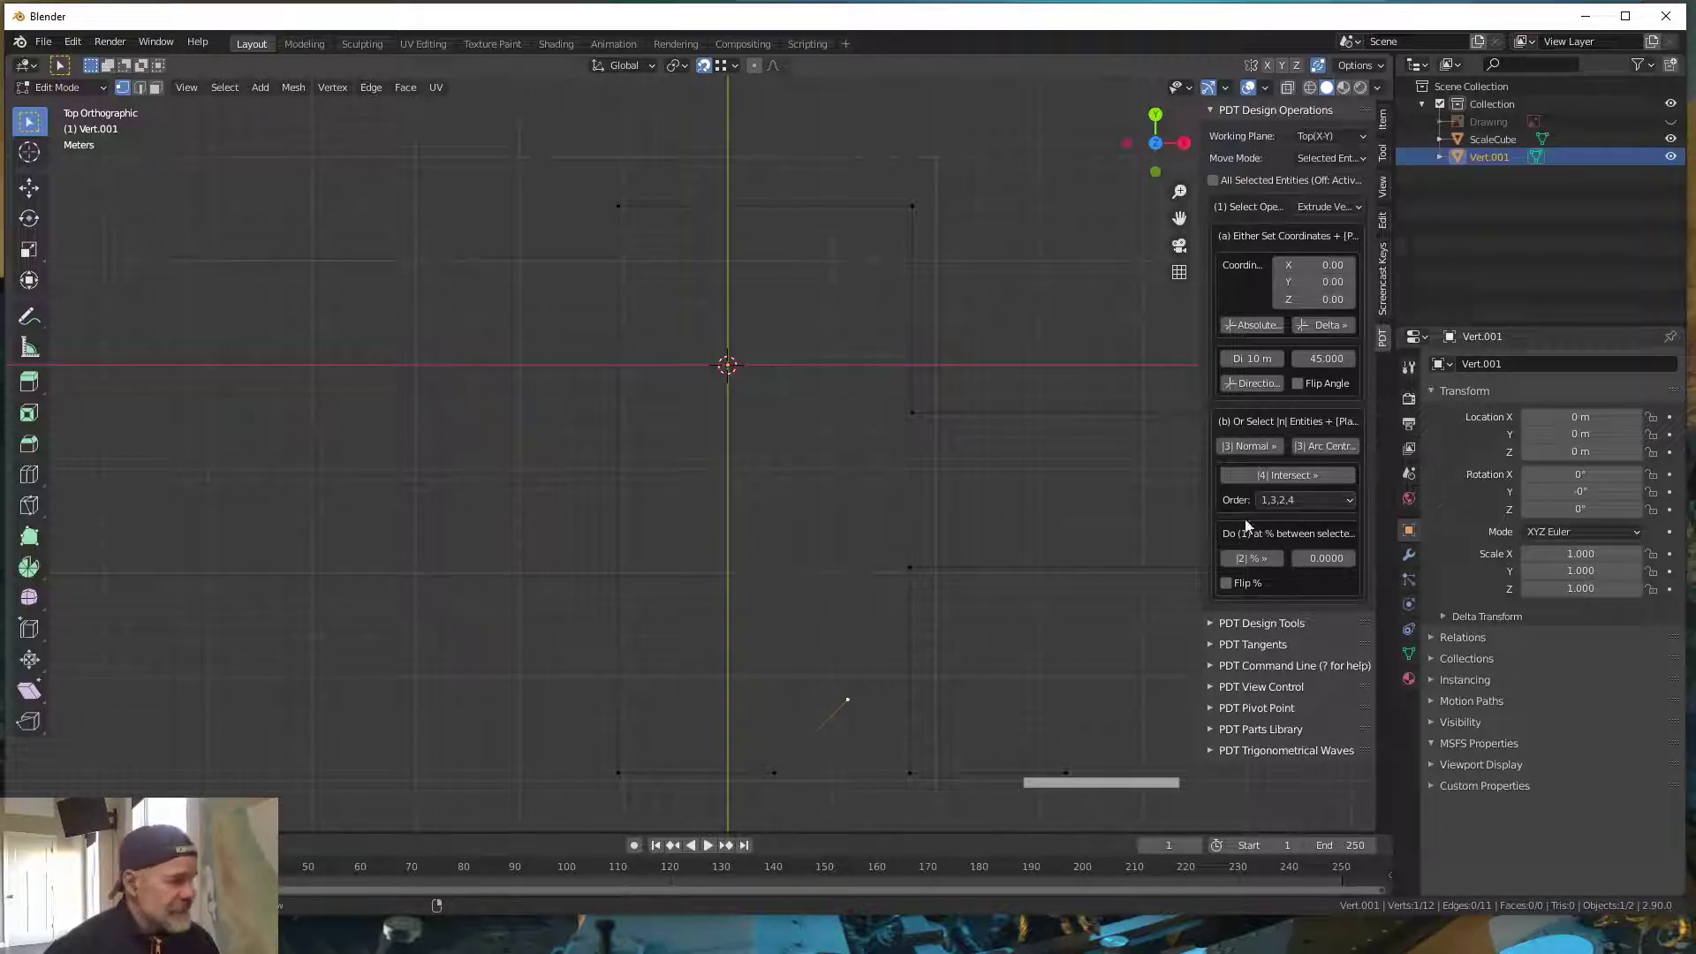
{"action": "left_click", "coordinate": [1325, 358]}
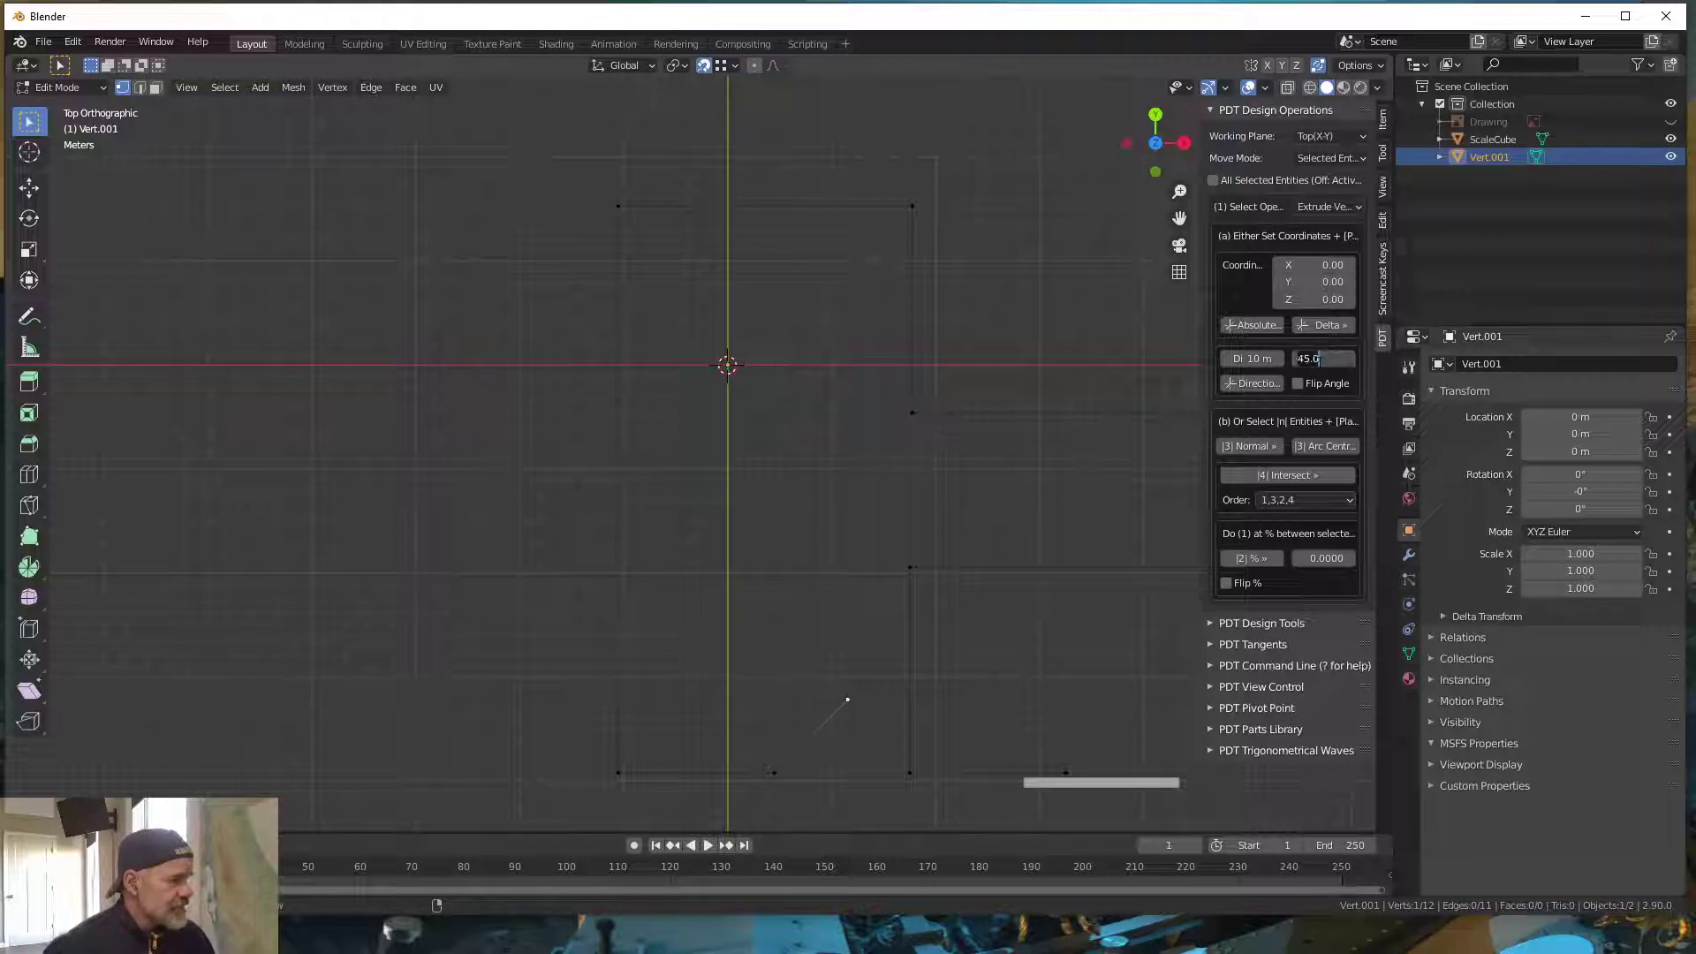
{"action": "type", "text": "135"}
{"action": "key", "text": "Return"}
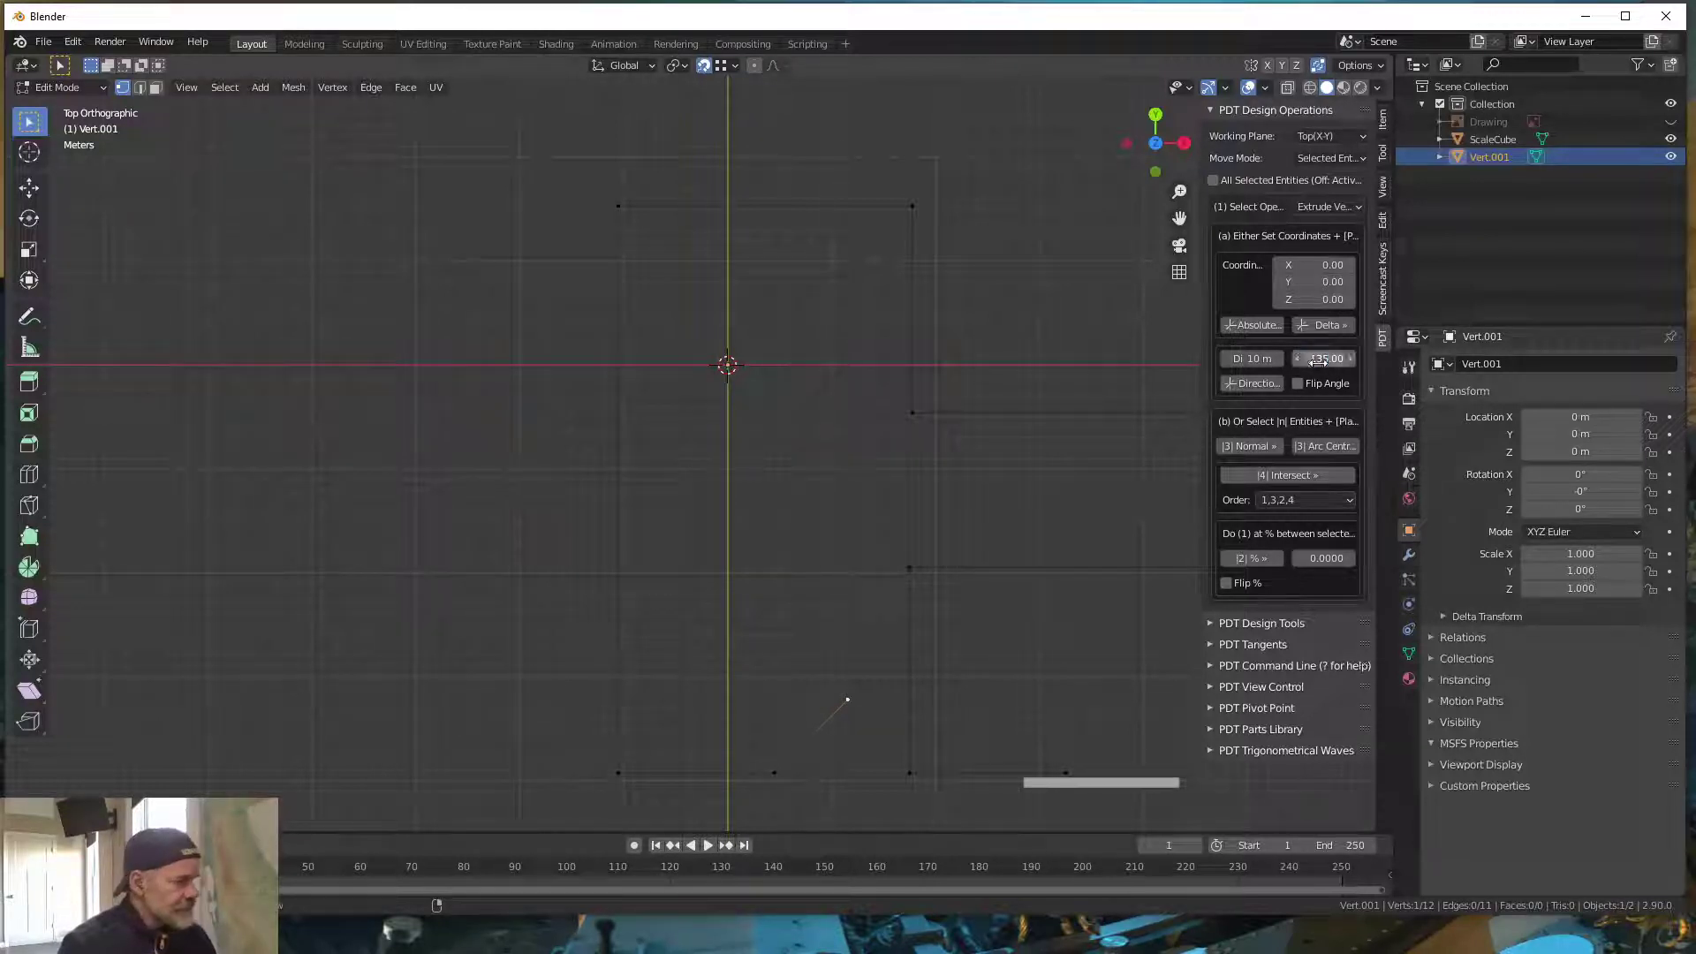
{"action": "left_click", "coordinate": [1247, 354]}
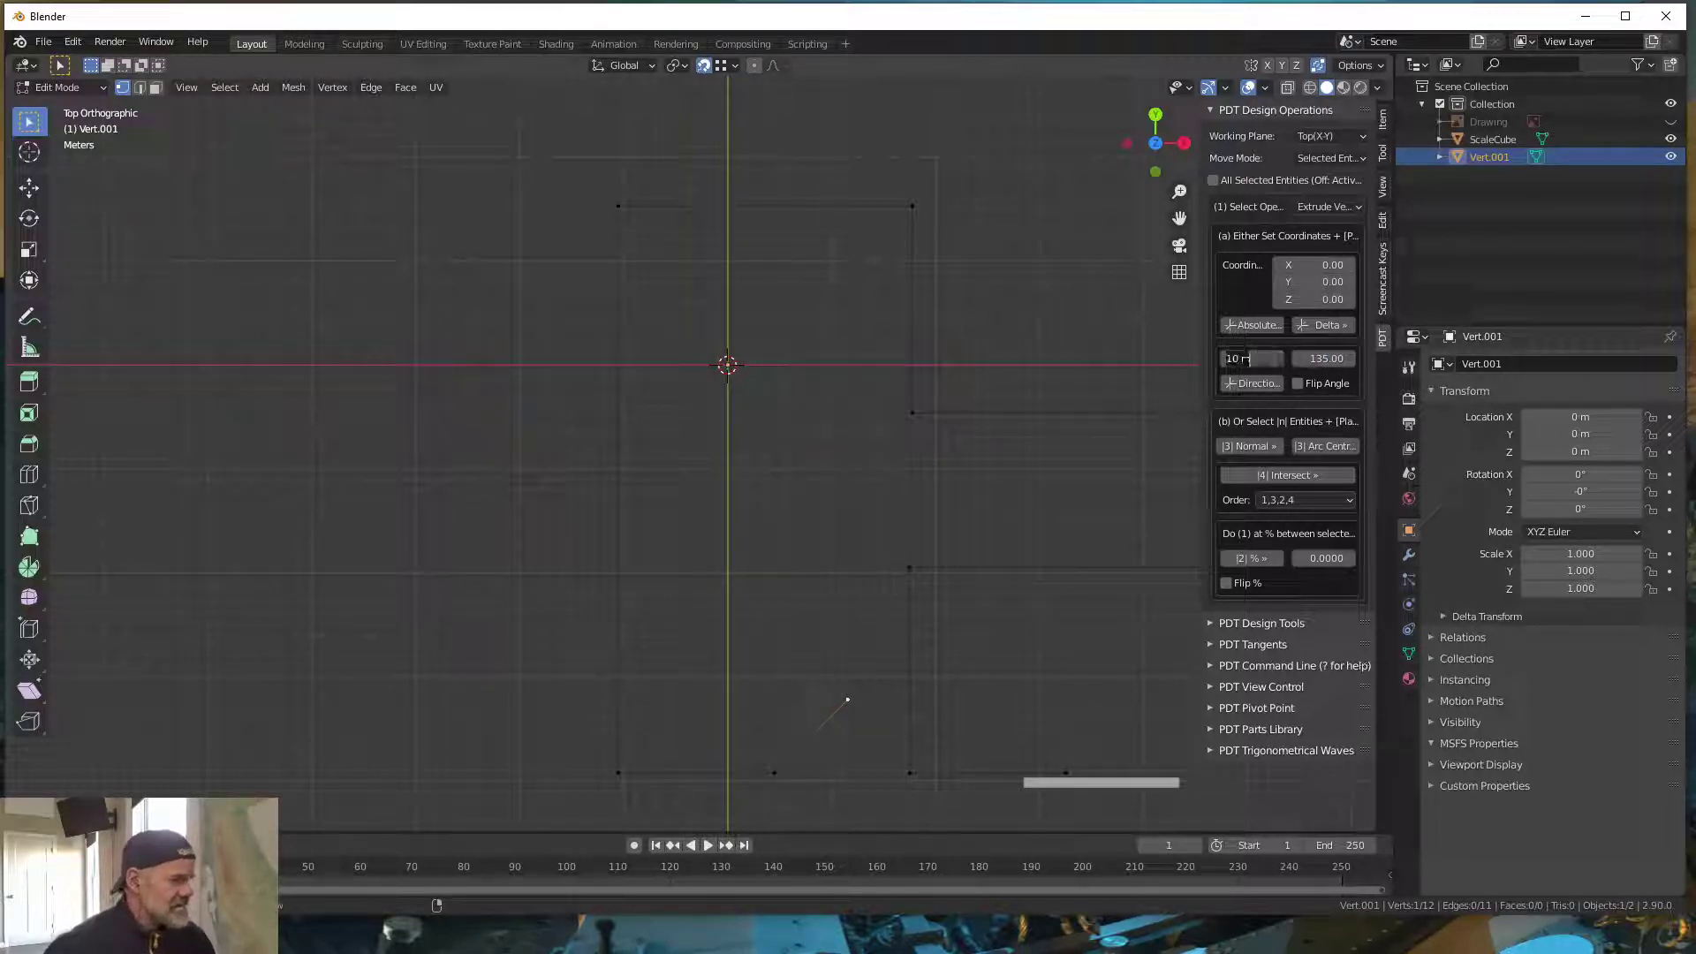
{"action": "type", "text": "20"}
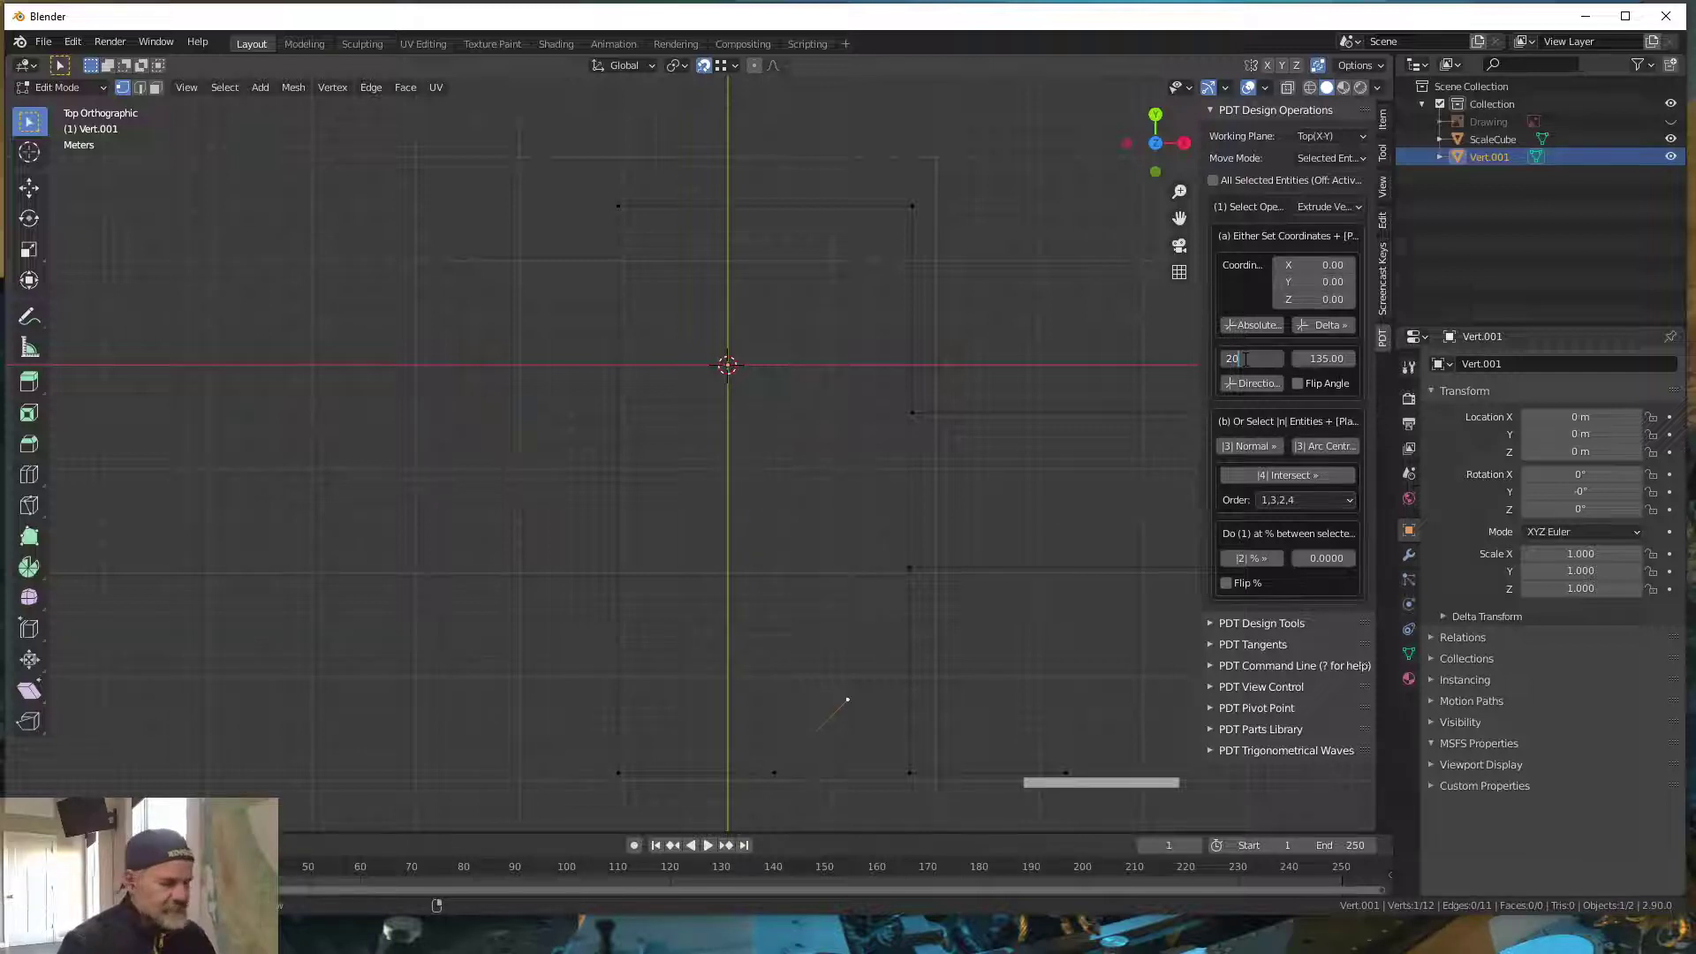
{"action": "key", "text": "Return"}
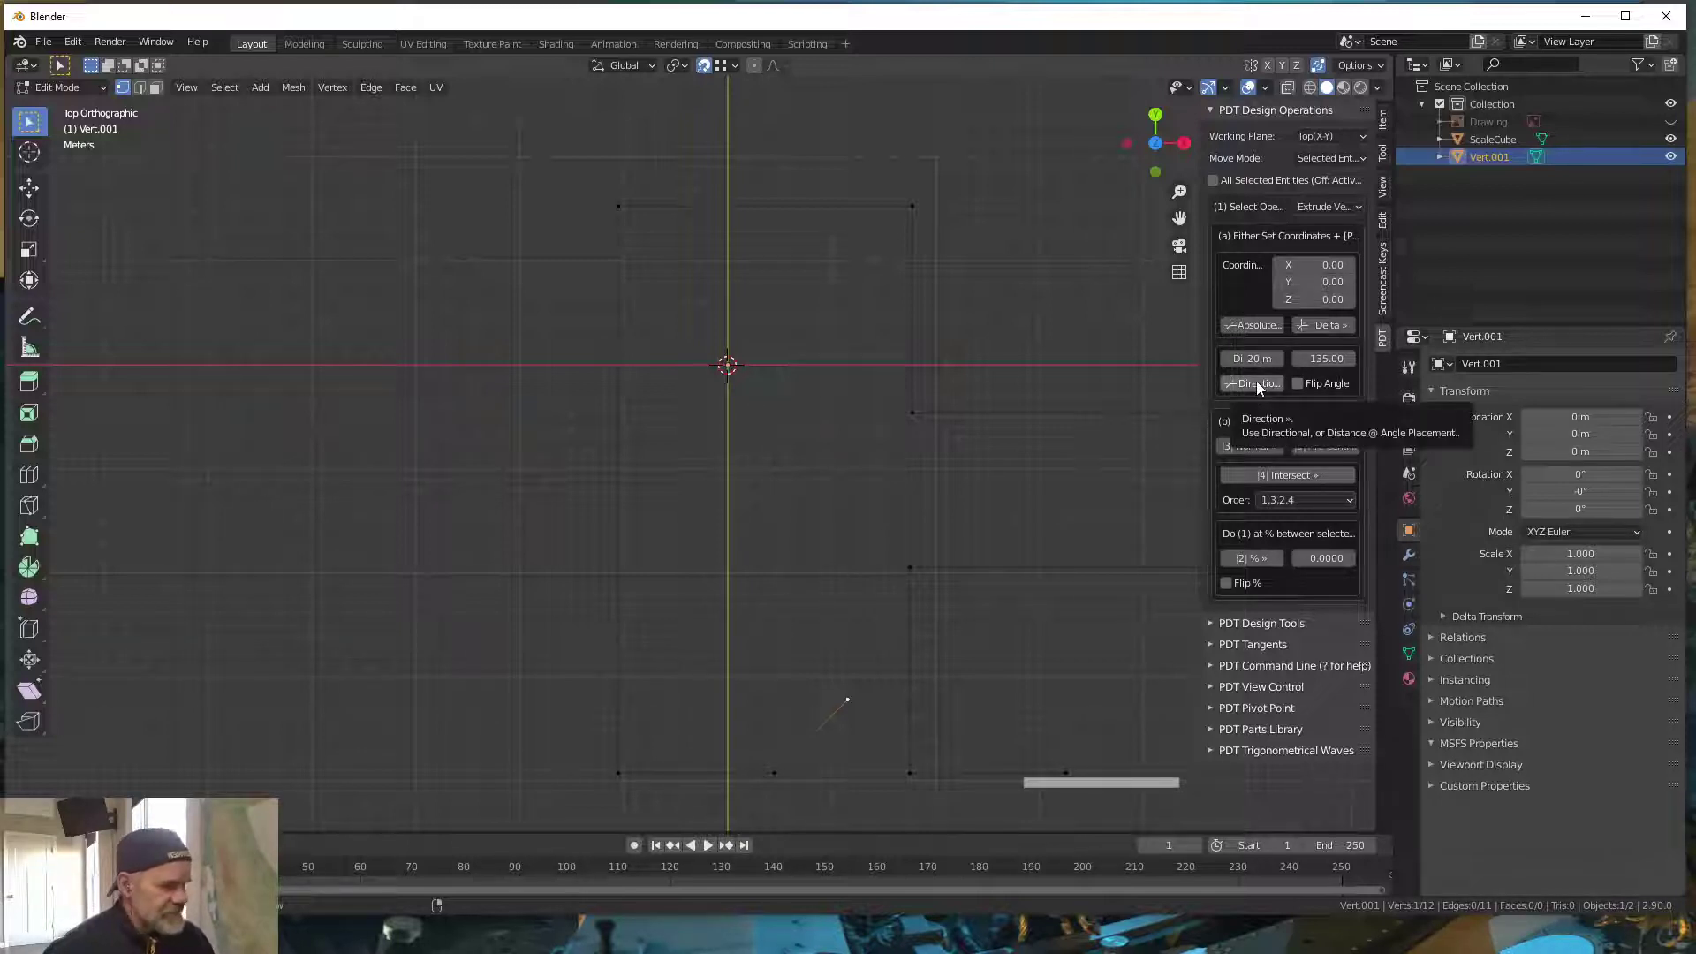
{"action": "left_click", "coordinate": [1254, 383]}
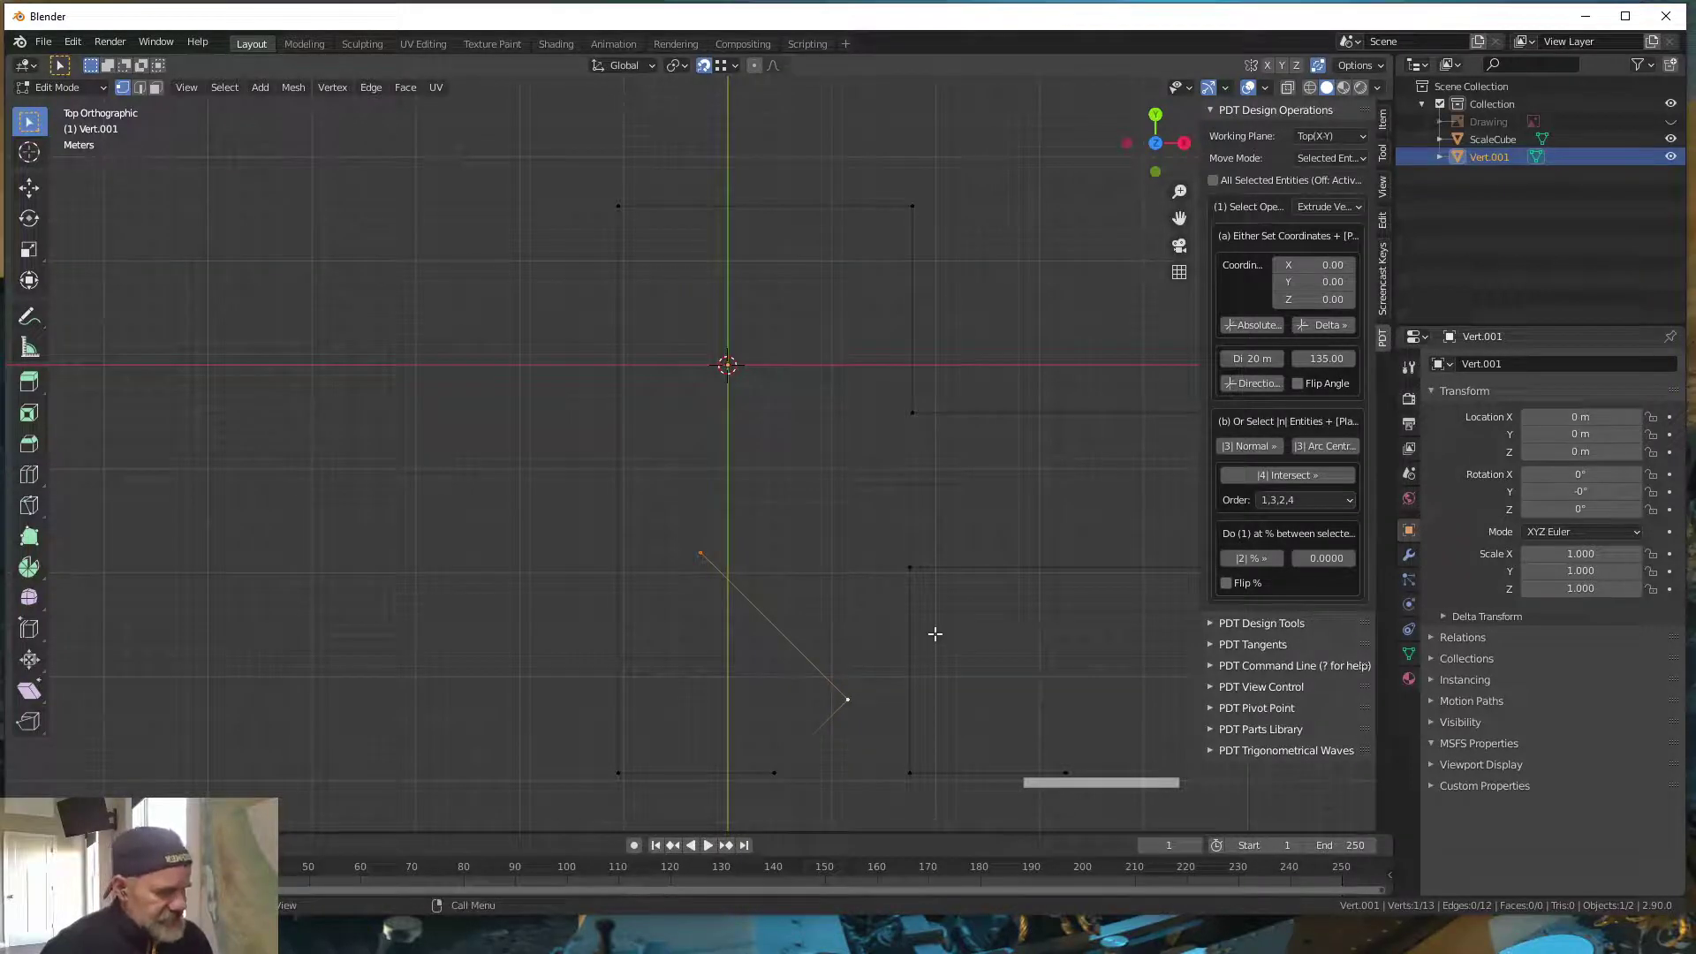
{"action": "left_click", "coordinate": [702, 553]}
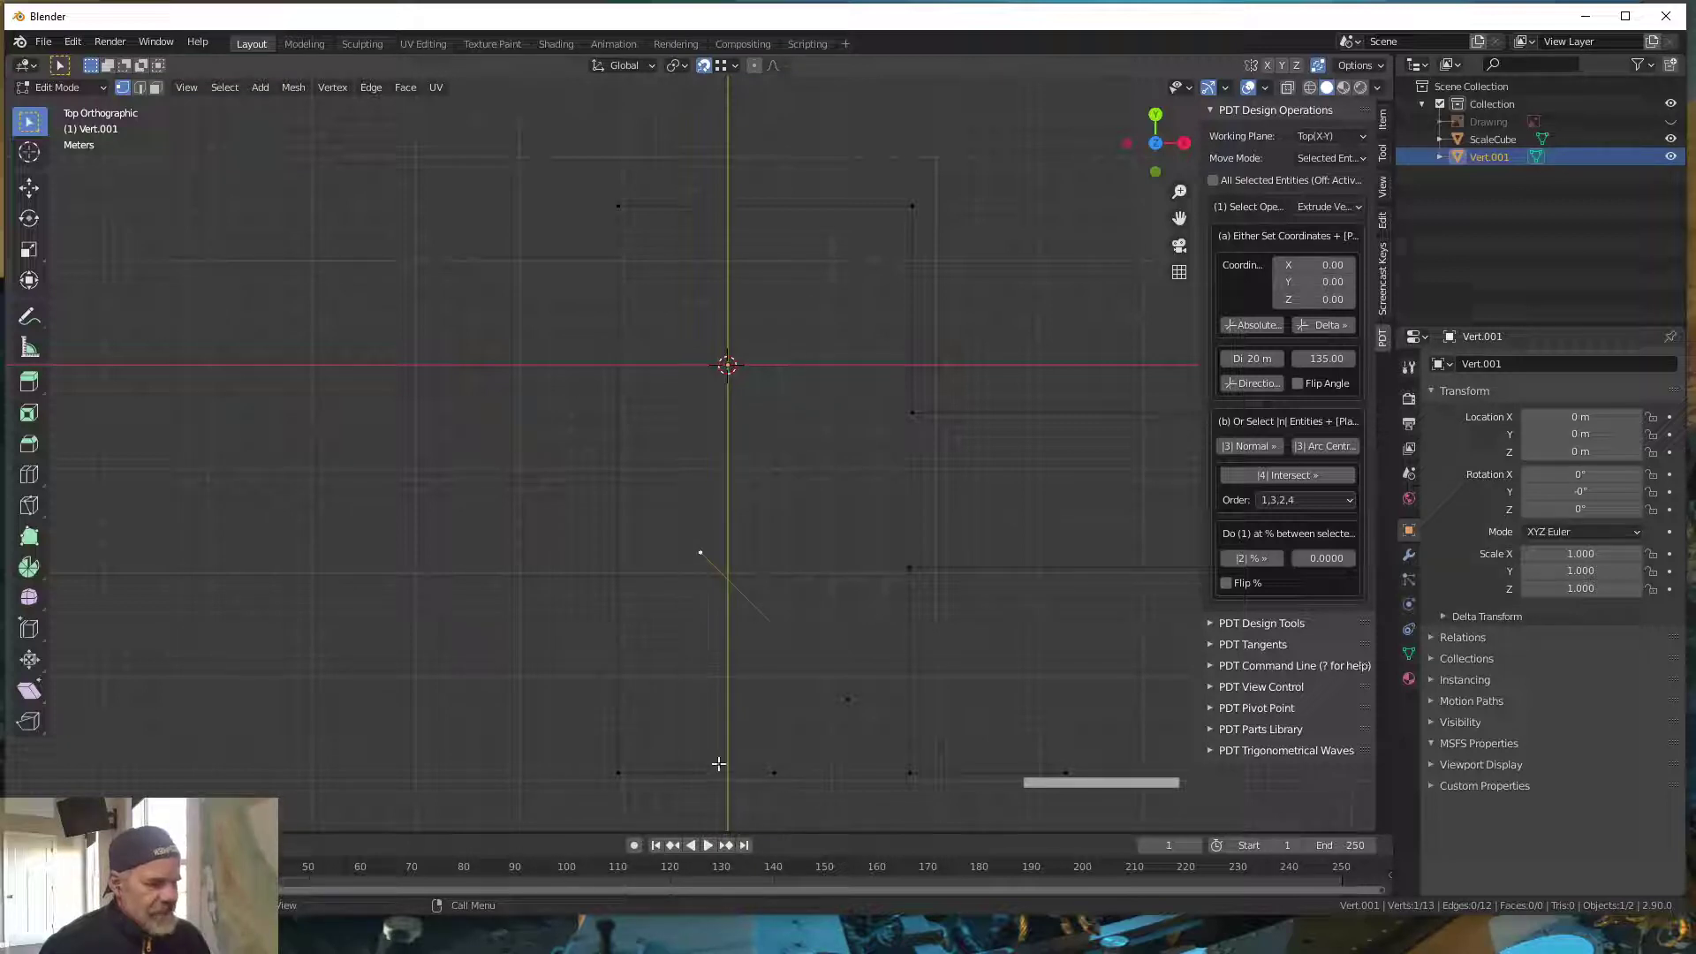
- Change the PDT extrusion angle to 180° for the next edge
{"action": "double_click", "coordinate": [1328, 359]}
{"action": "key", "text": "BackSpace"}
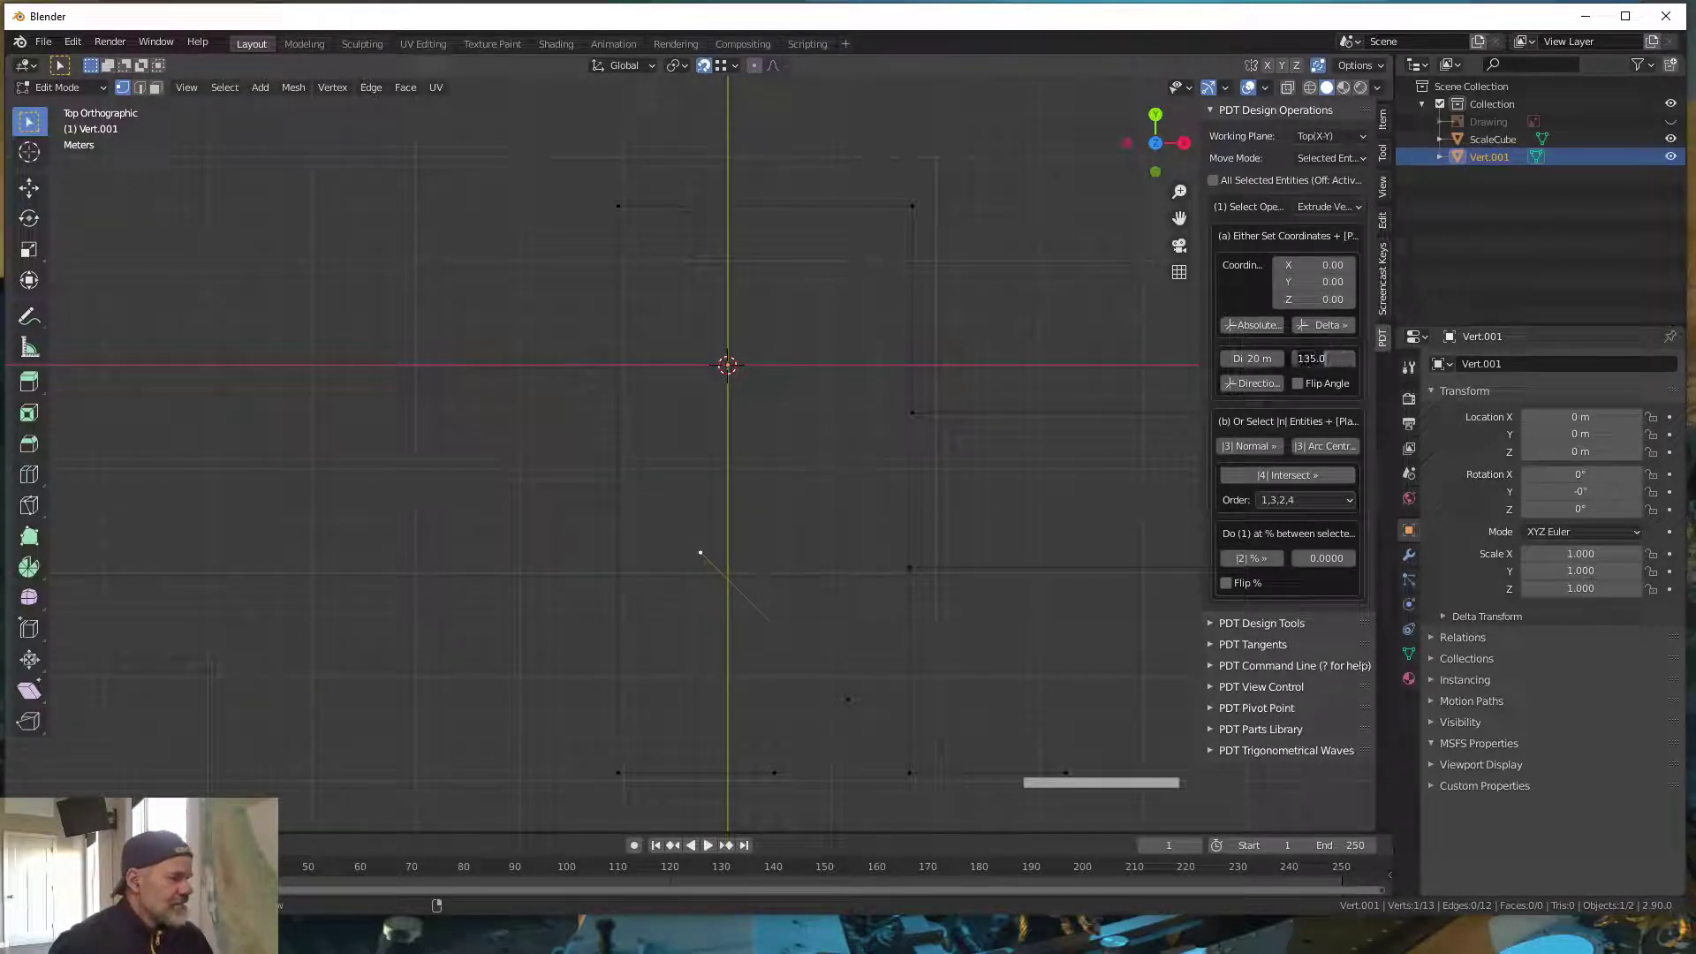
{"action": "key", "text": "BackSpace"}
{"action": "key", "text": "BackSpace"}
{"action": "key", "text": "BackSpace"}
{"action": "key", "text": "BackSpace"}
{"action": "key", "text": "BackSpace"}
{"action": "type", "text": "27"}
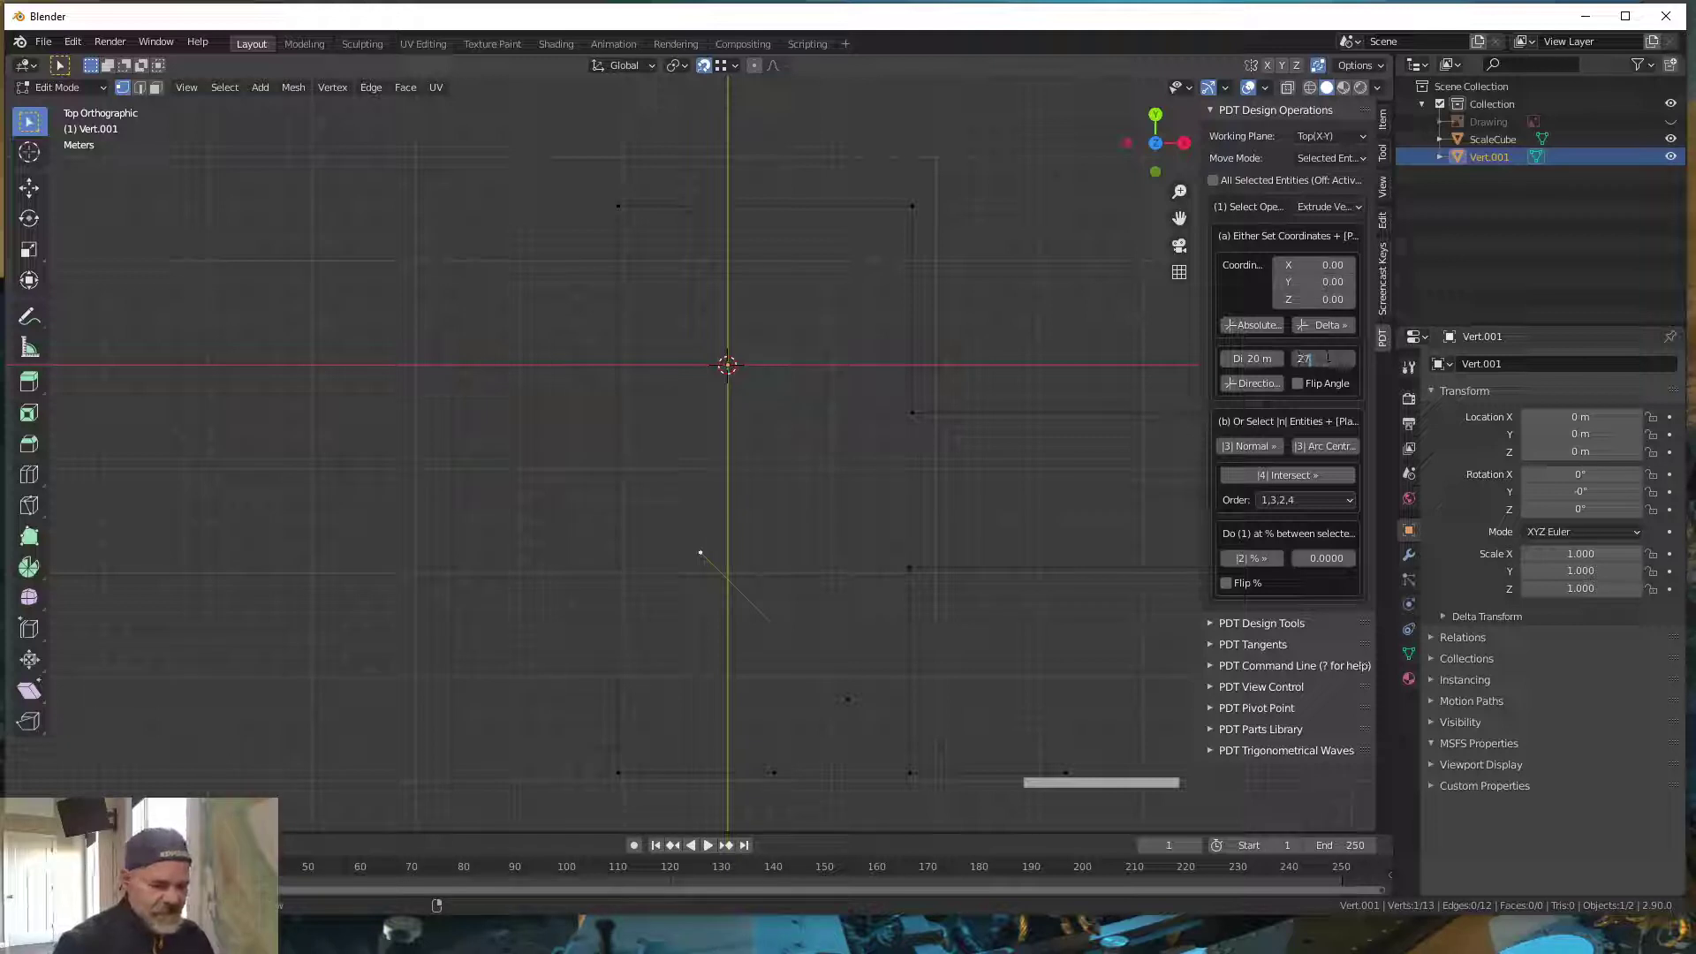
{"action": "key", "text": "BackSpace"}
{"action": "key", "text": "BackSpace"}
{"action": "type", "text": "180"}
{"action": "key", "text": "Return"}
{"action": "double_click", "coordinate": [1248, 358]}
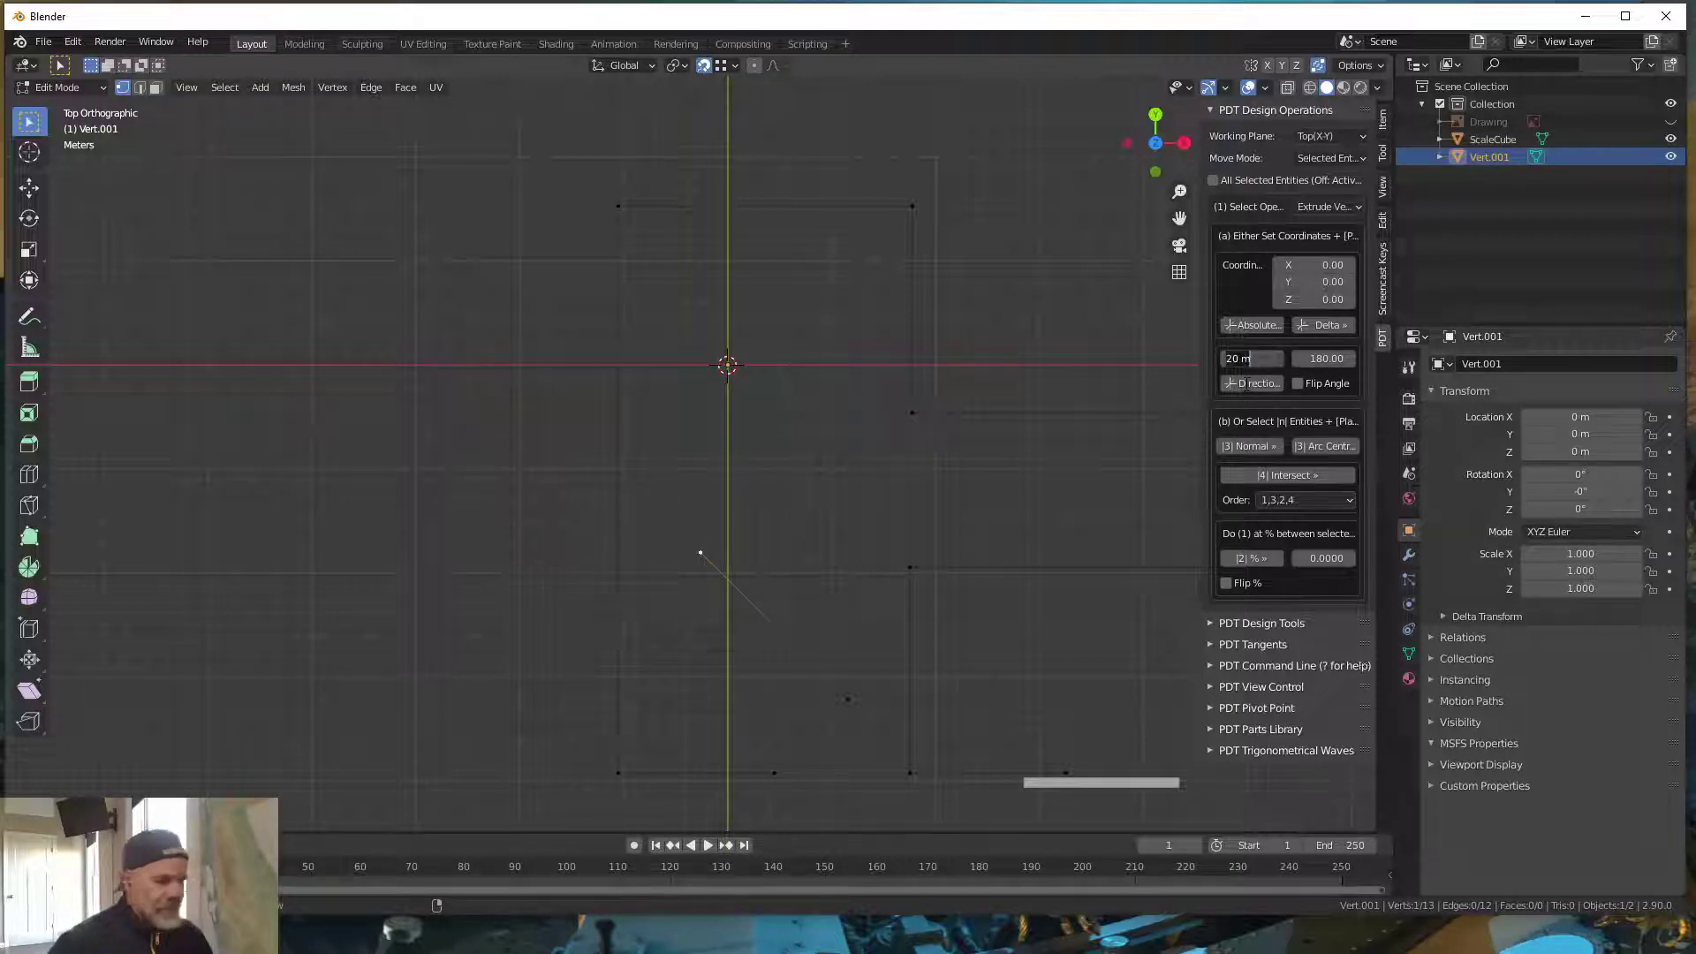
- Extrude a trial 10 m edge at 180°, then undo it and the selection change
{"action": "key", "text": "BackSpace"}
{"action": "key", "text": "BackSpace"}
{"action": "key", "text": "BackSpace"}
{"action": "key", "text": "BackSpace"}
{"action": "type", "text": "10"}
{"action": "key", "text": "Return"}
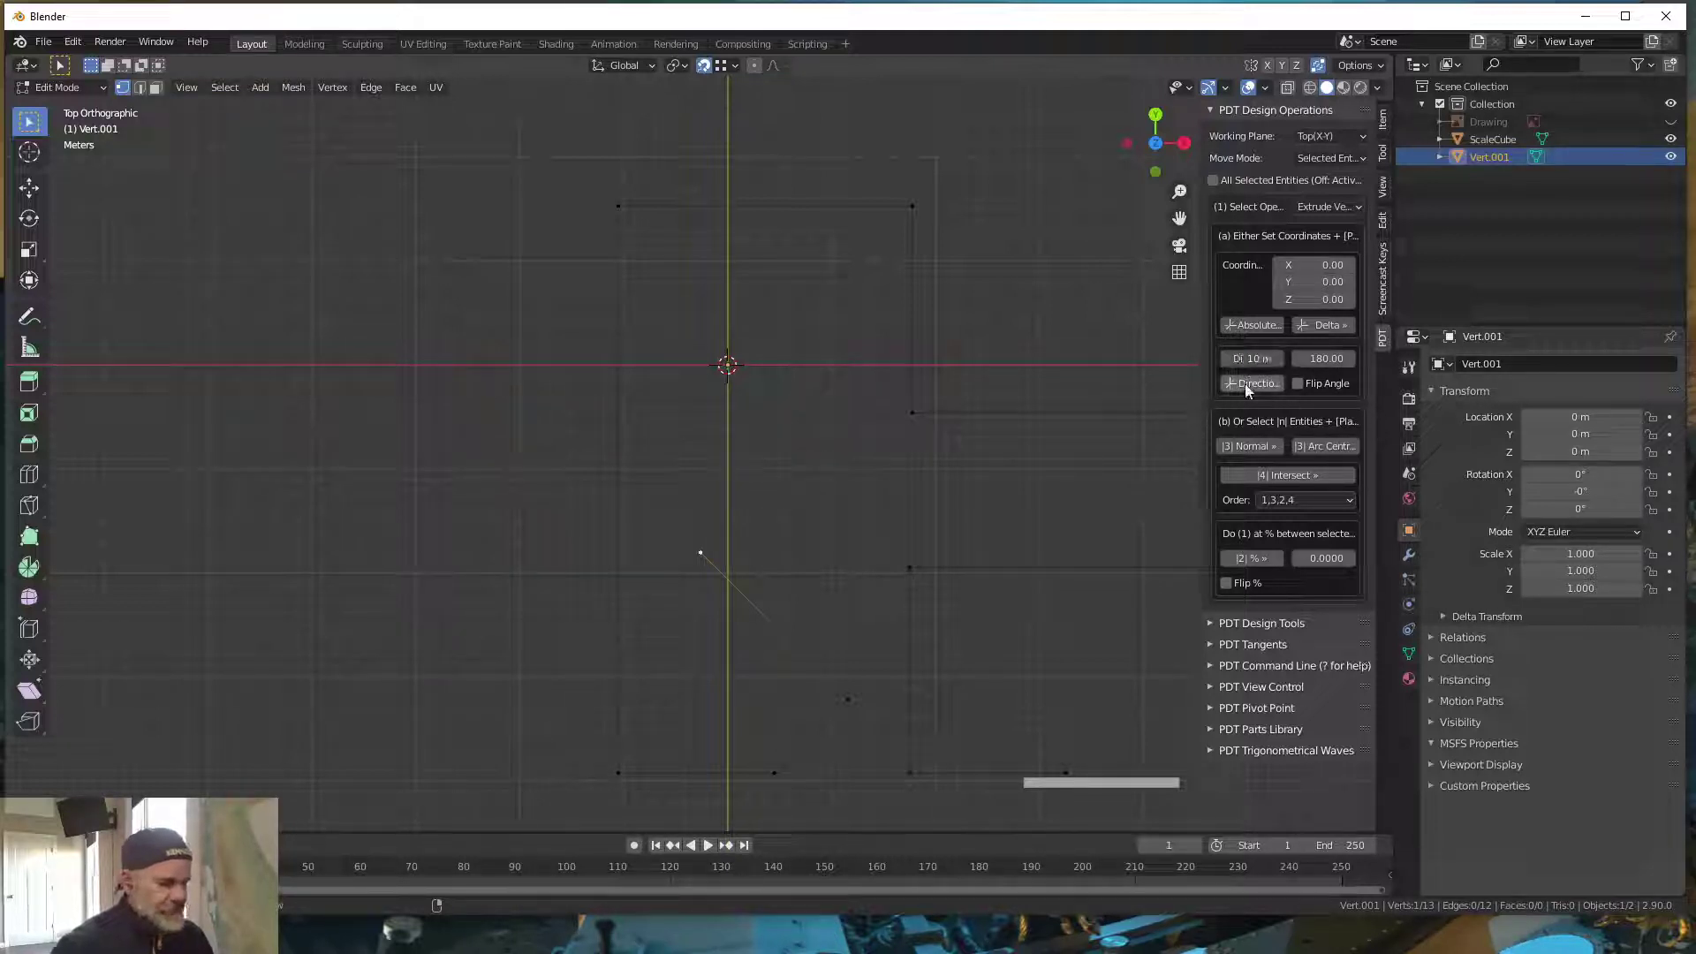
{"action": "left_click", "coordinate": [1263, 383]}
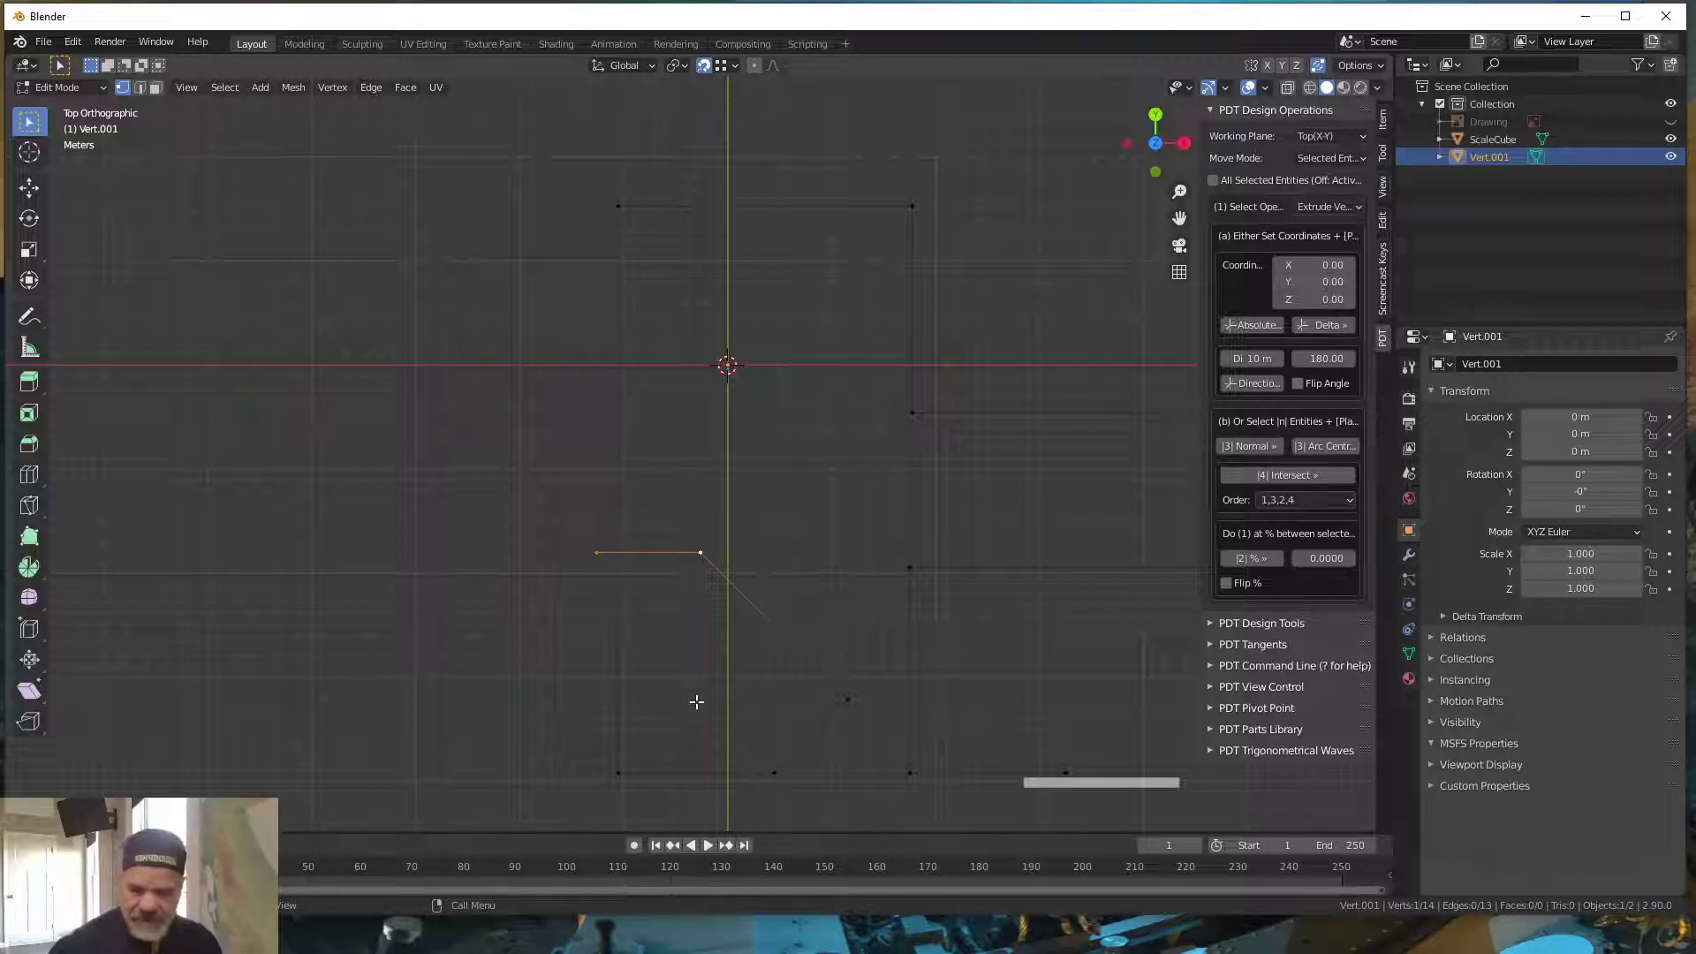
{"action": "key", "text": "ctrl"}
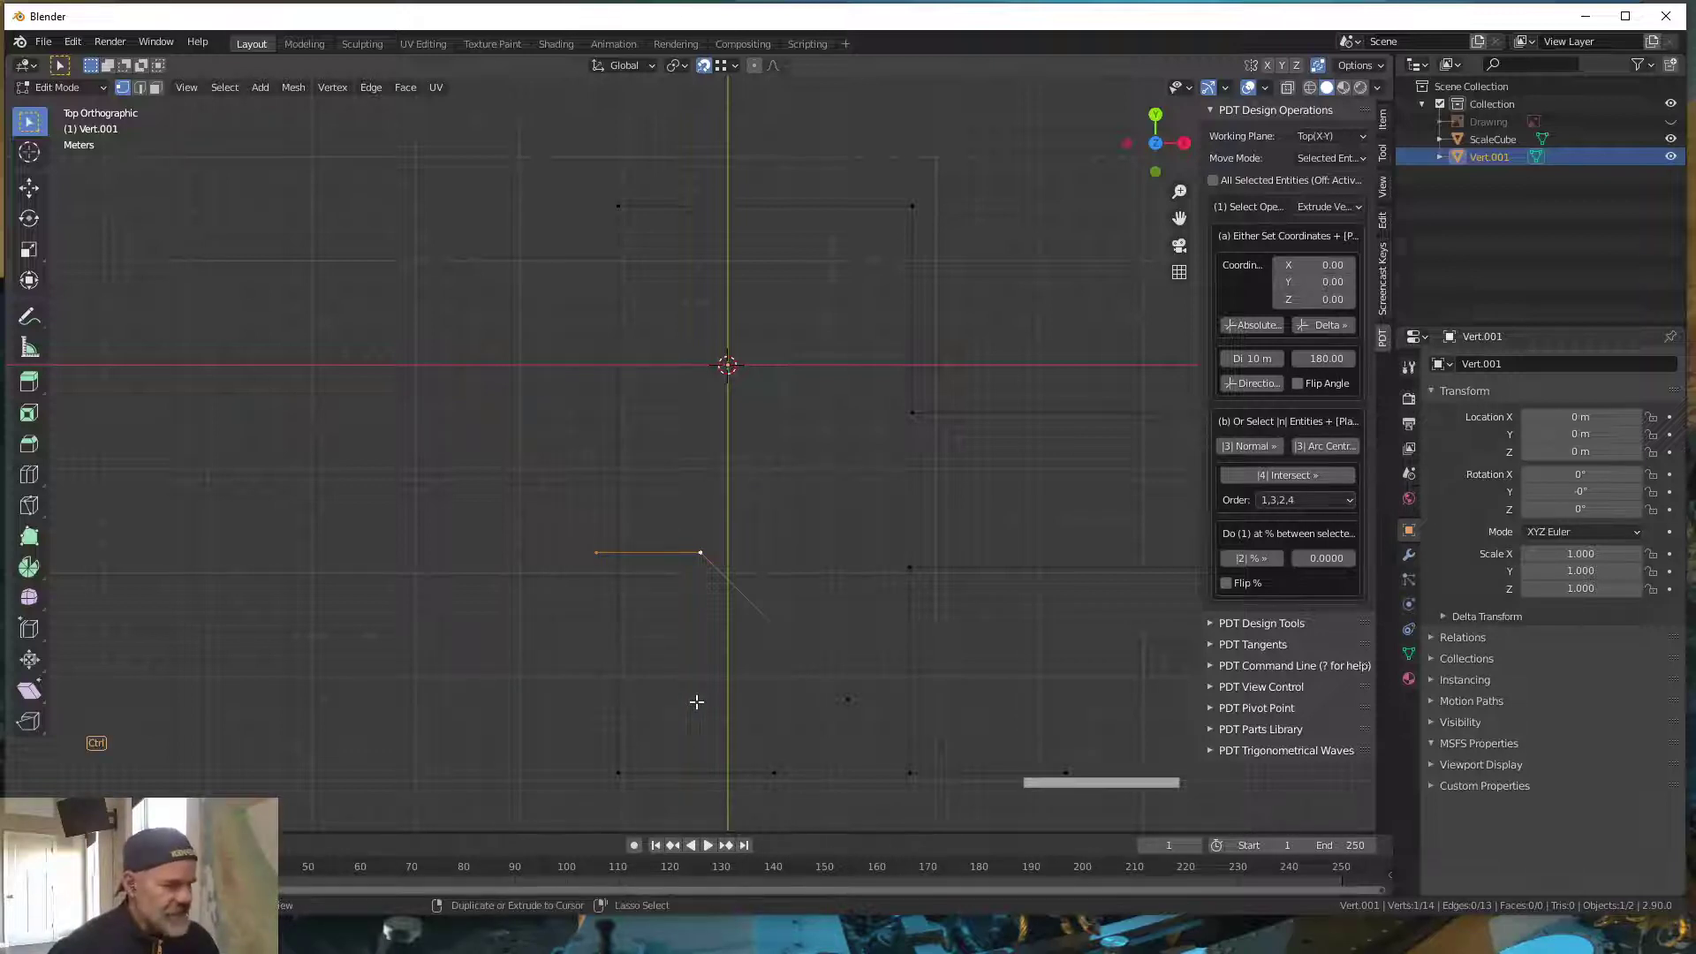
{"action": "key", "text": "ctrl+z"}
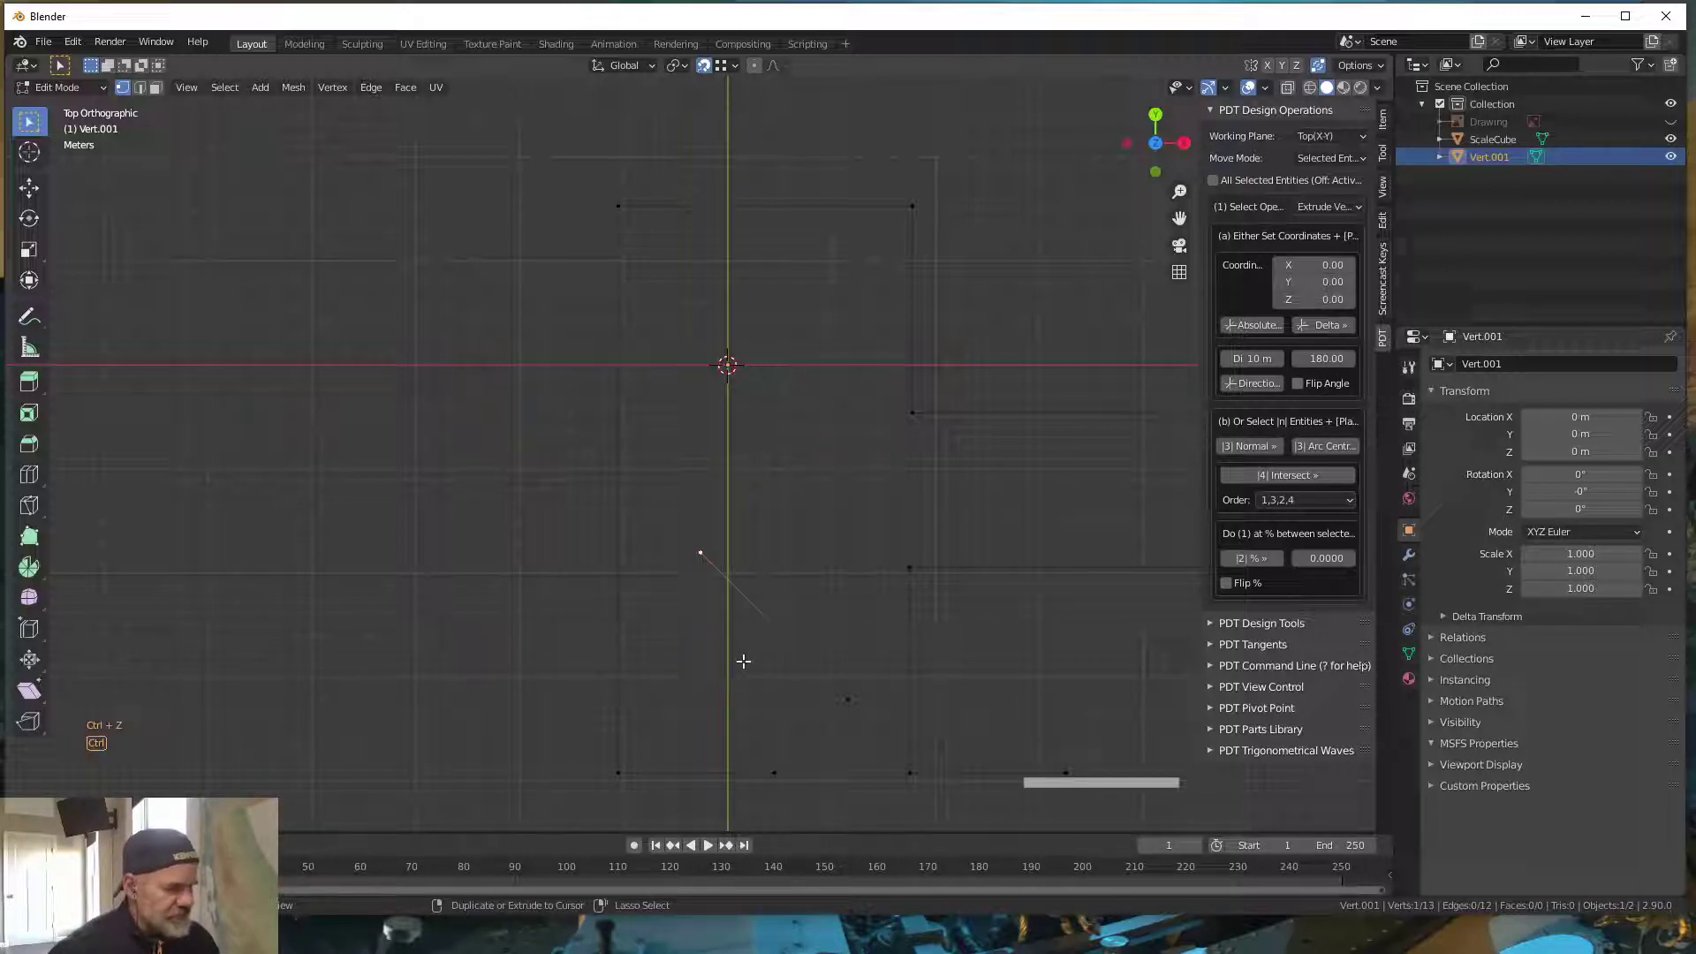
{"action": "key", "text": "ctrl+z"}
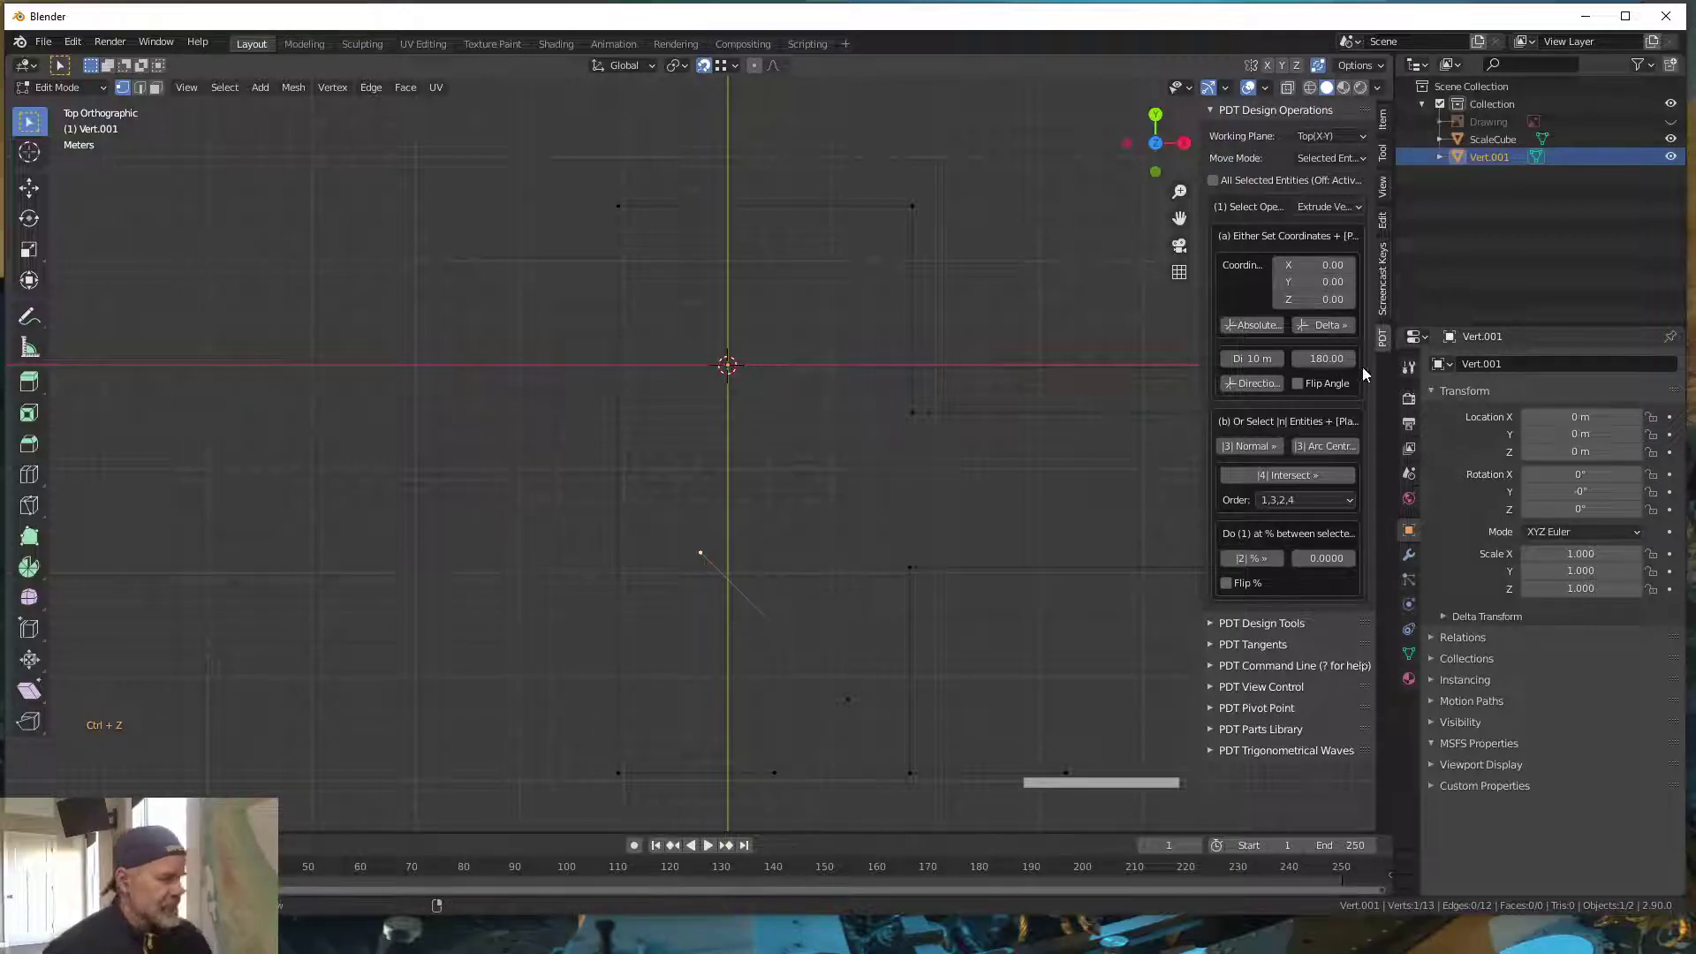
- Re-enter the PDT extrusion angle value, trying 270°
{"action": "left_click", "coordinate": [1325, 358]}
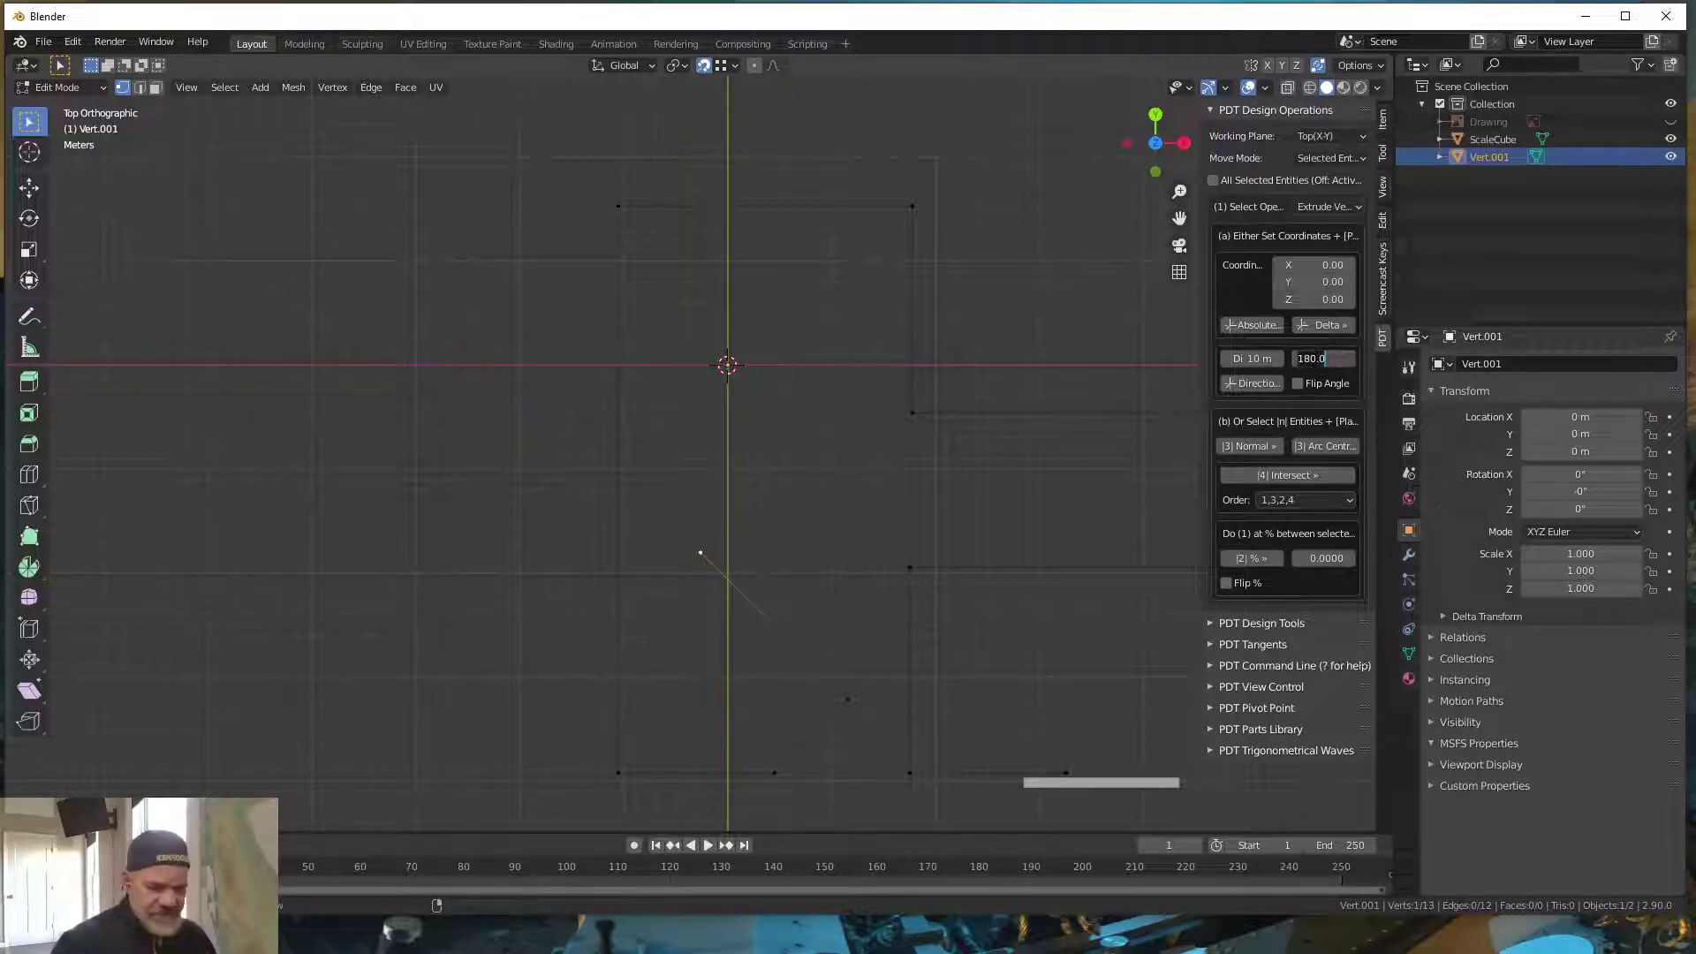
{"action": "type", "text": "270"}
{"action": "key", "text": "Escape"}
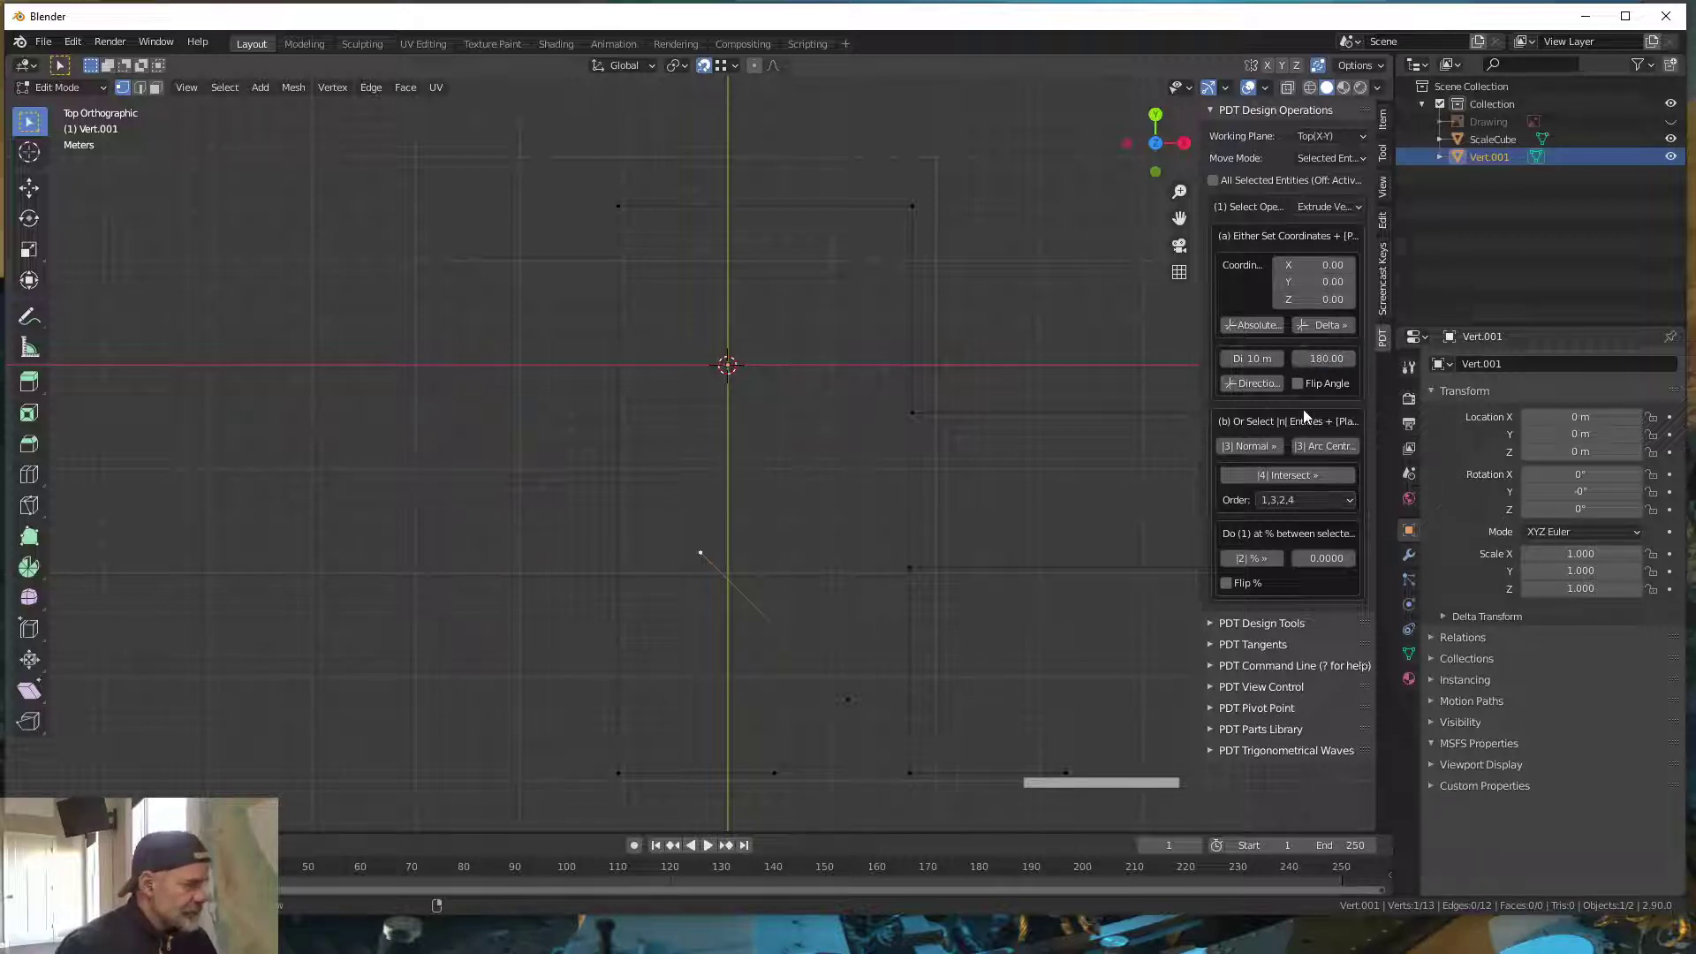
{"action": "left_click", "coordinate": [1326, 358]}
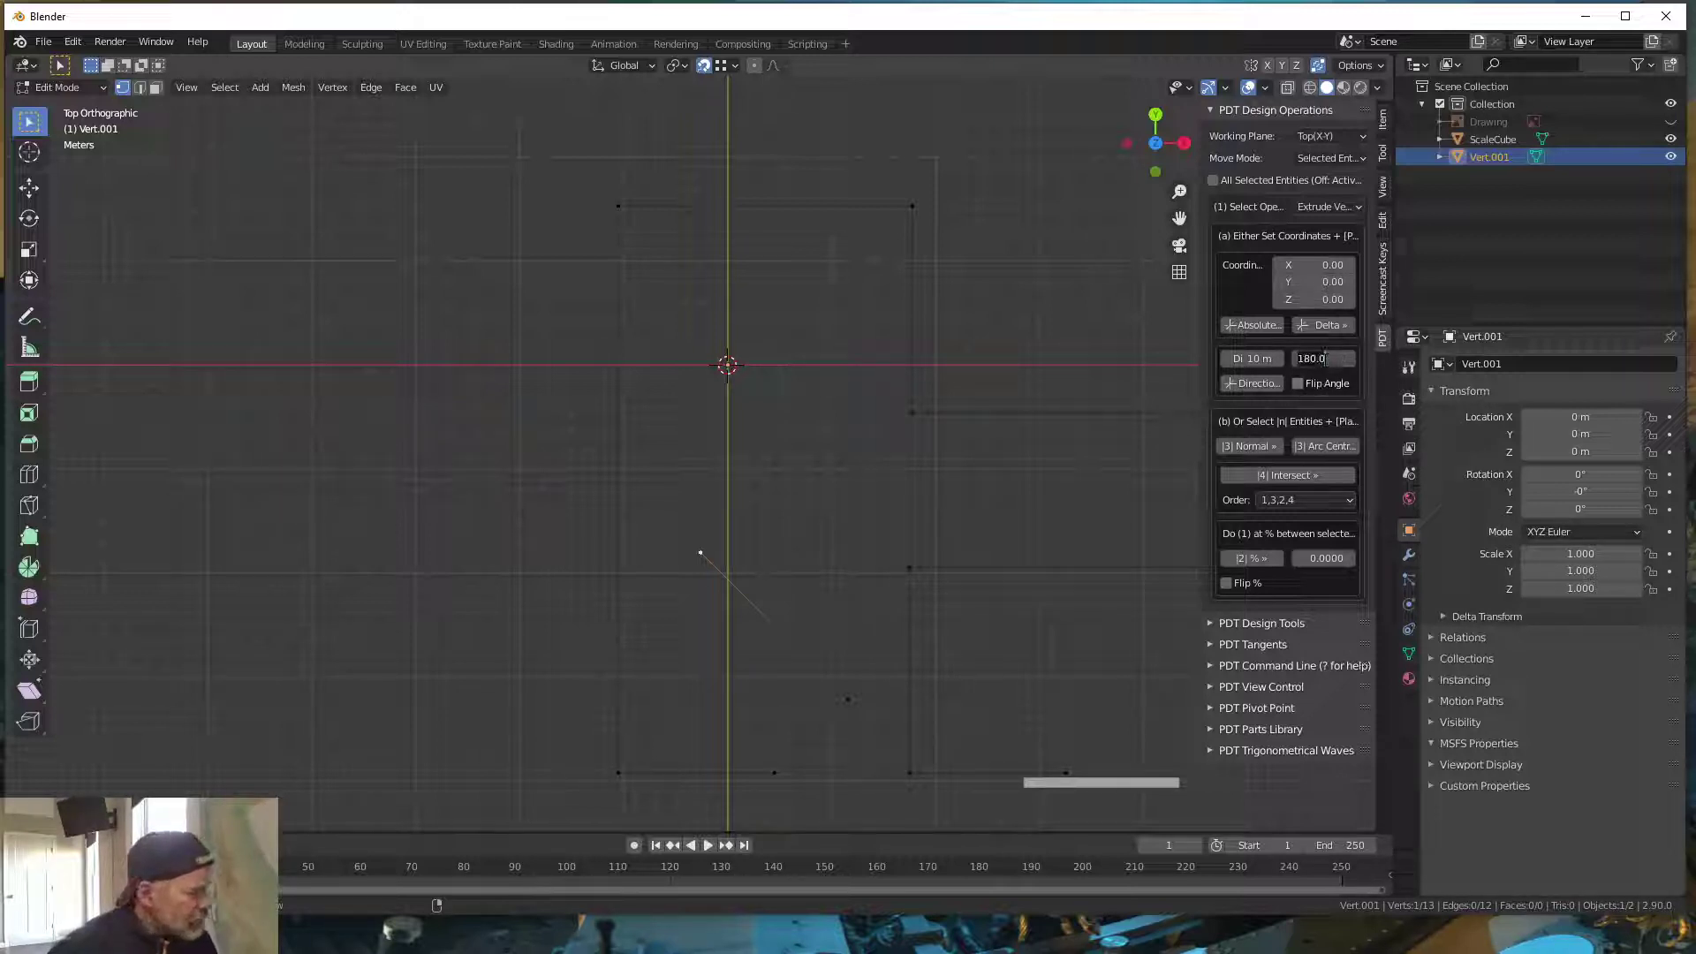
{"action": "type", "text": "270"}
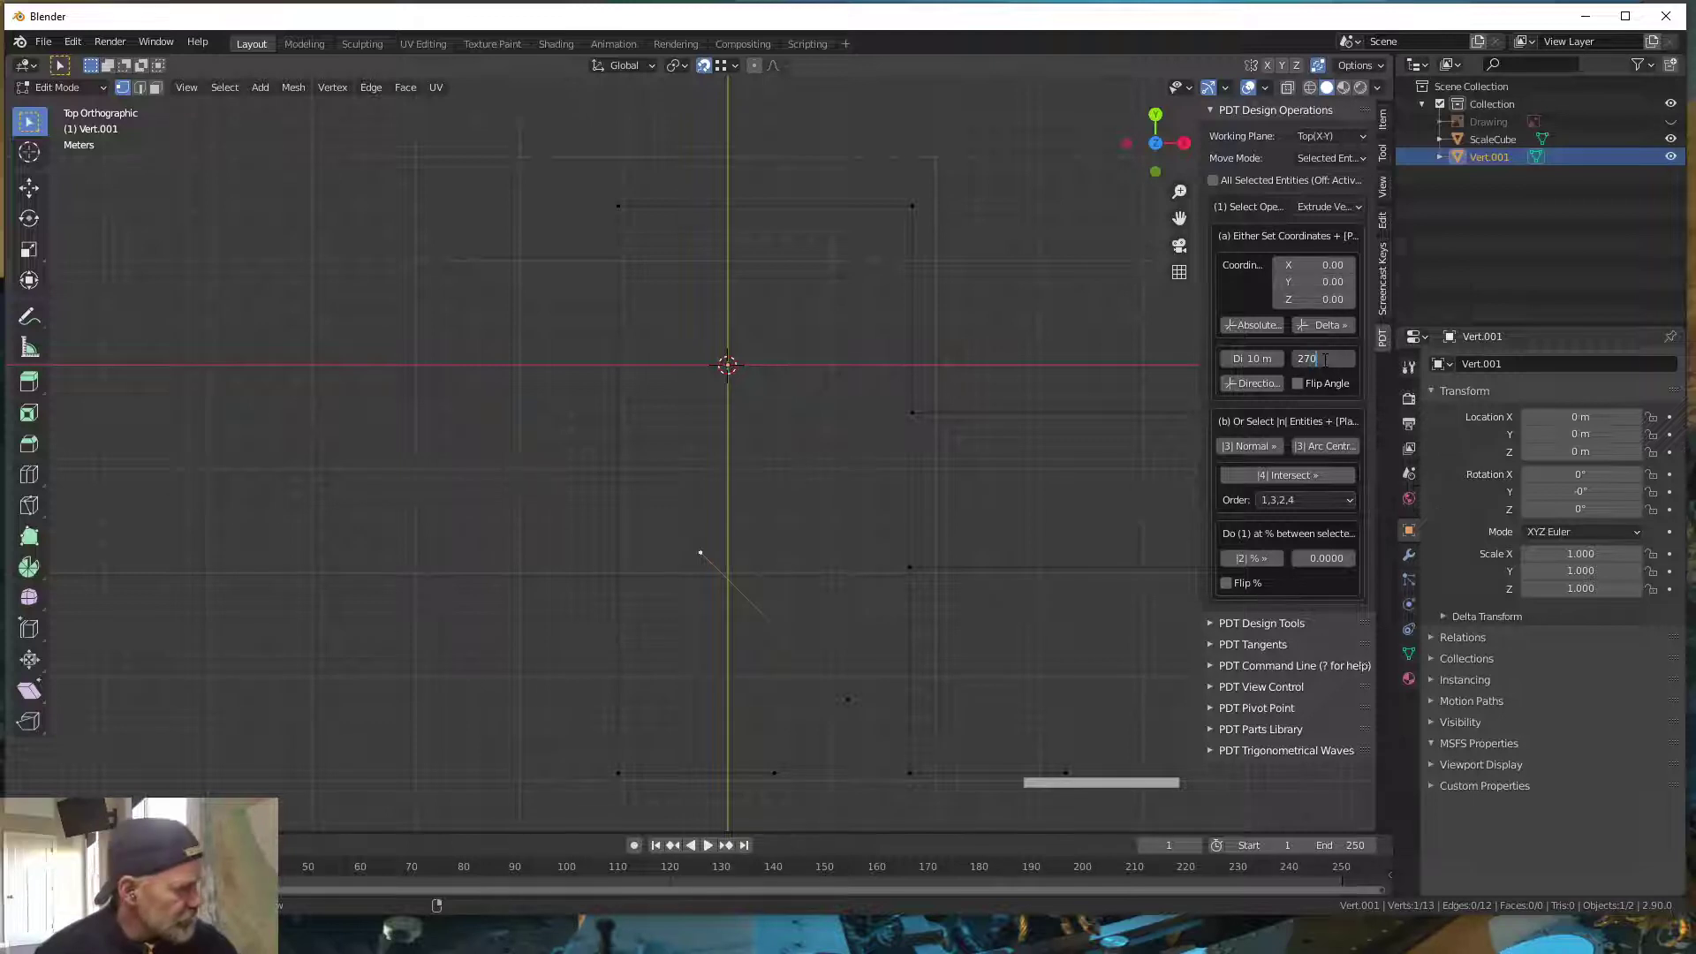
{"action": "key", "text": "Return"}
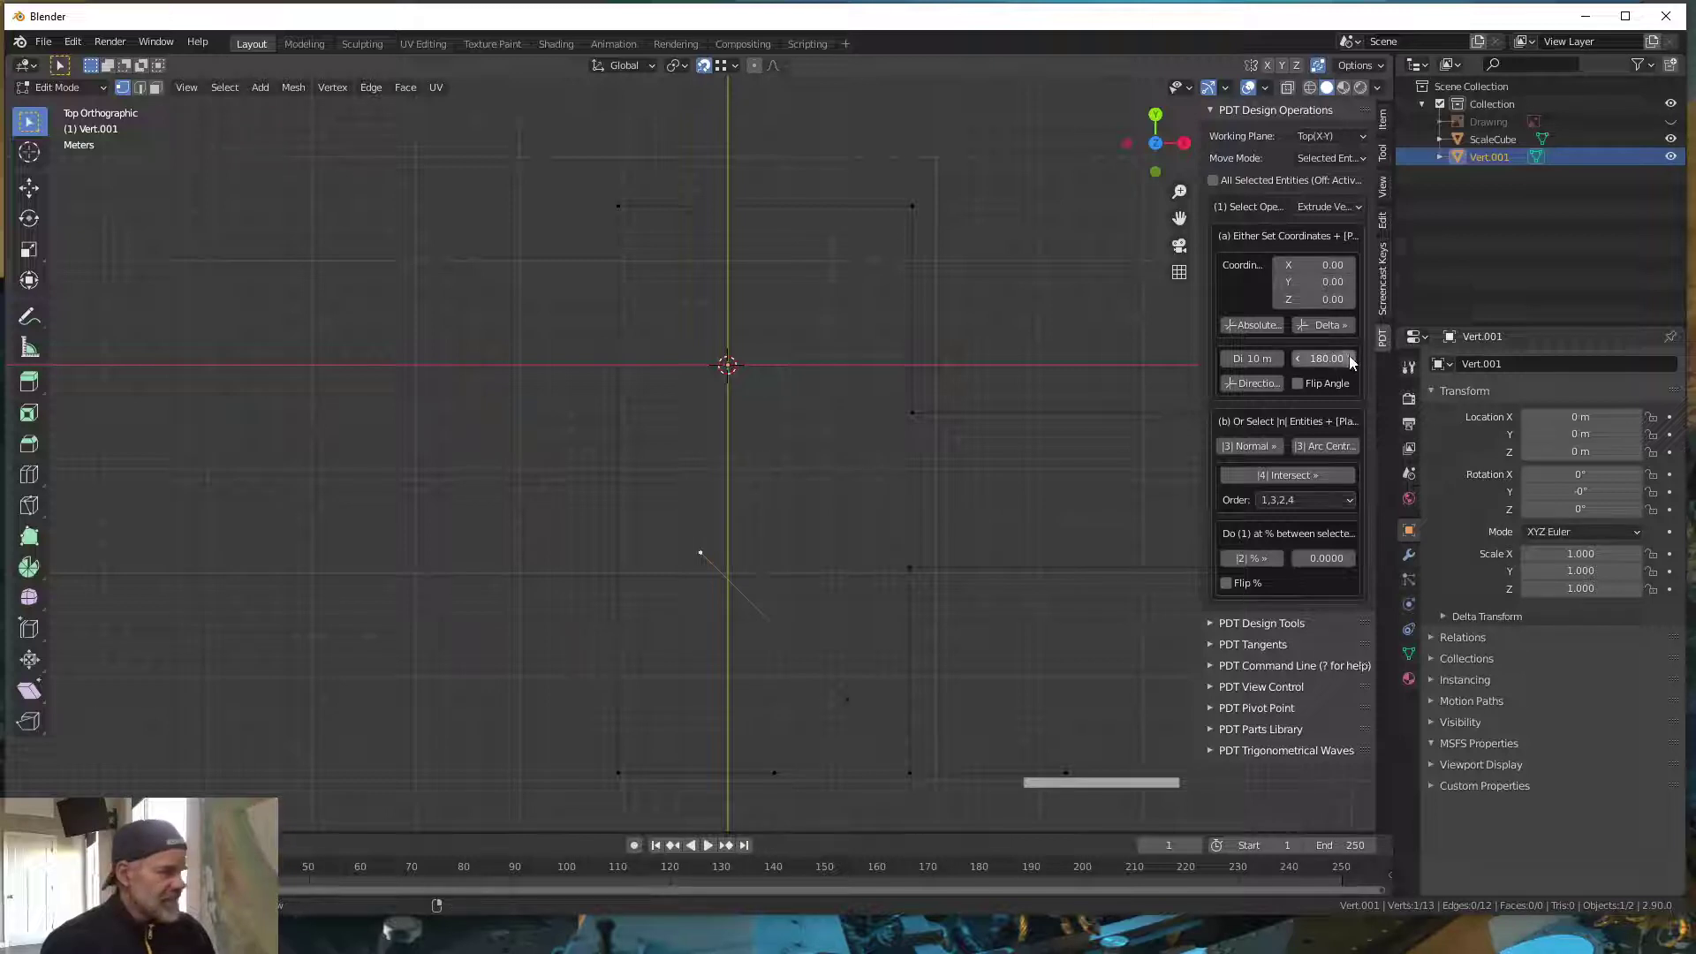
- Extrude a 20 m edge at -135° with the PDT tools
{"action": "left_click", "coordinate": [1319, 358]}
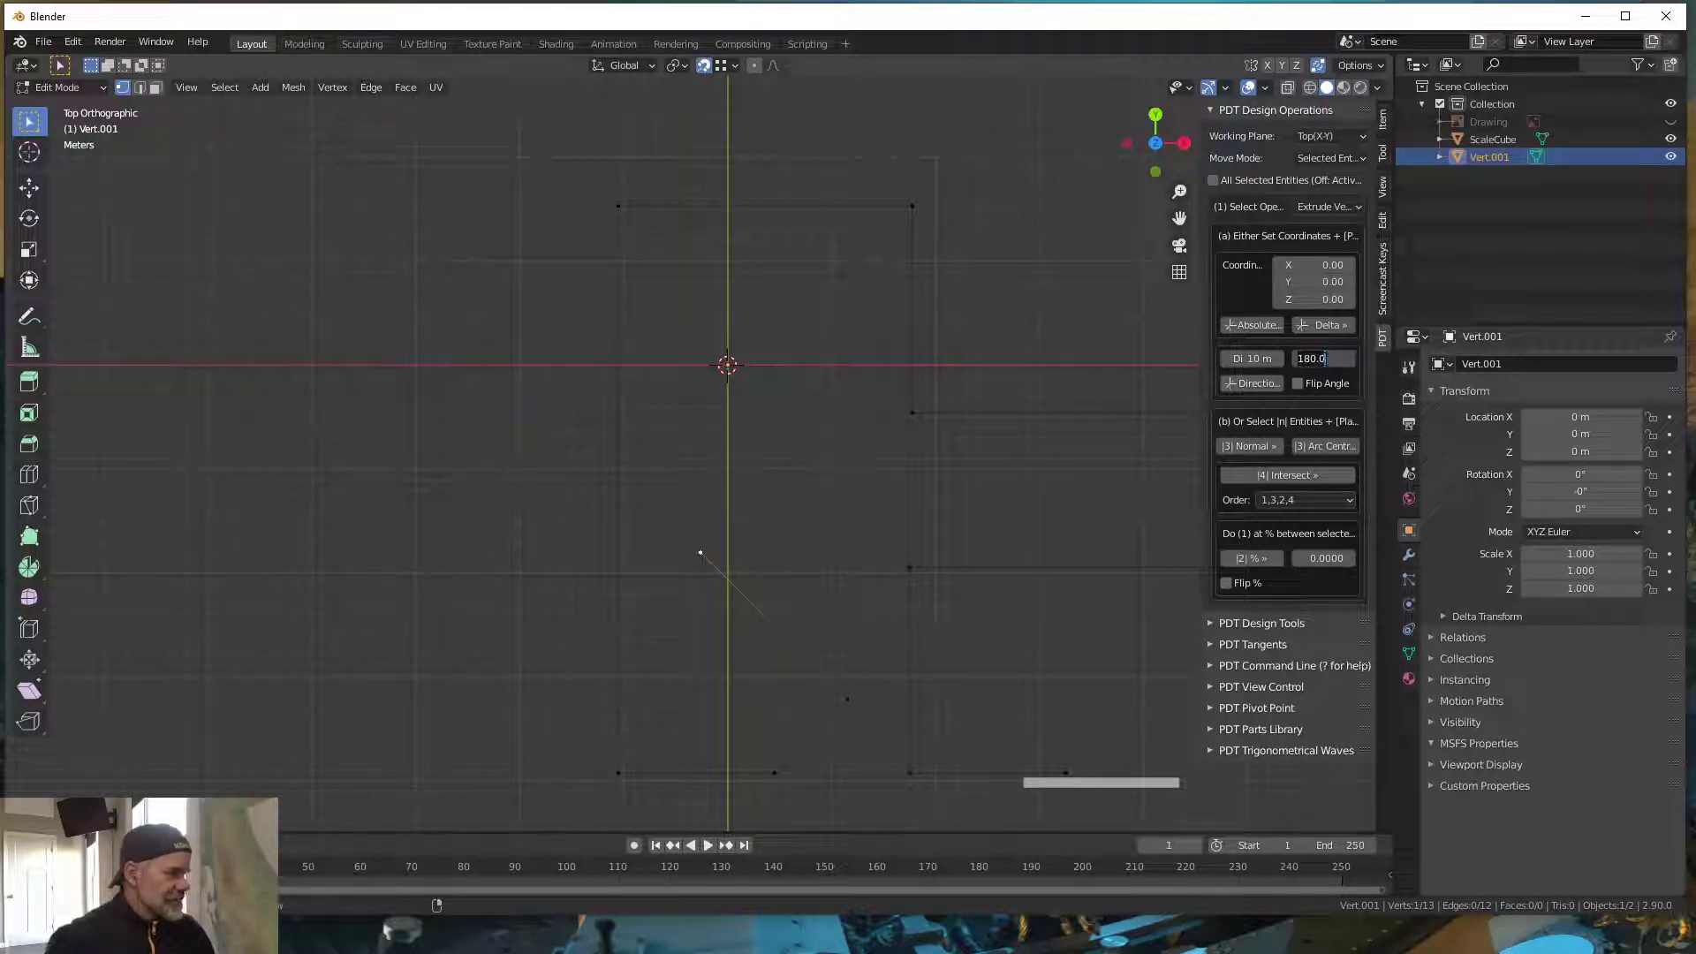
{"action": "key", "text": "BackSpace"}
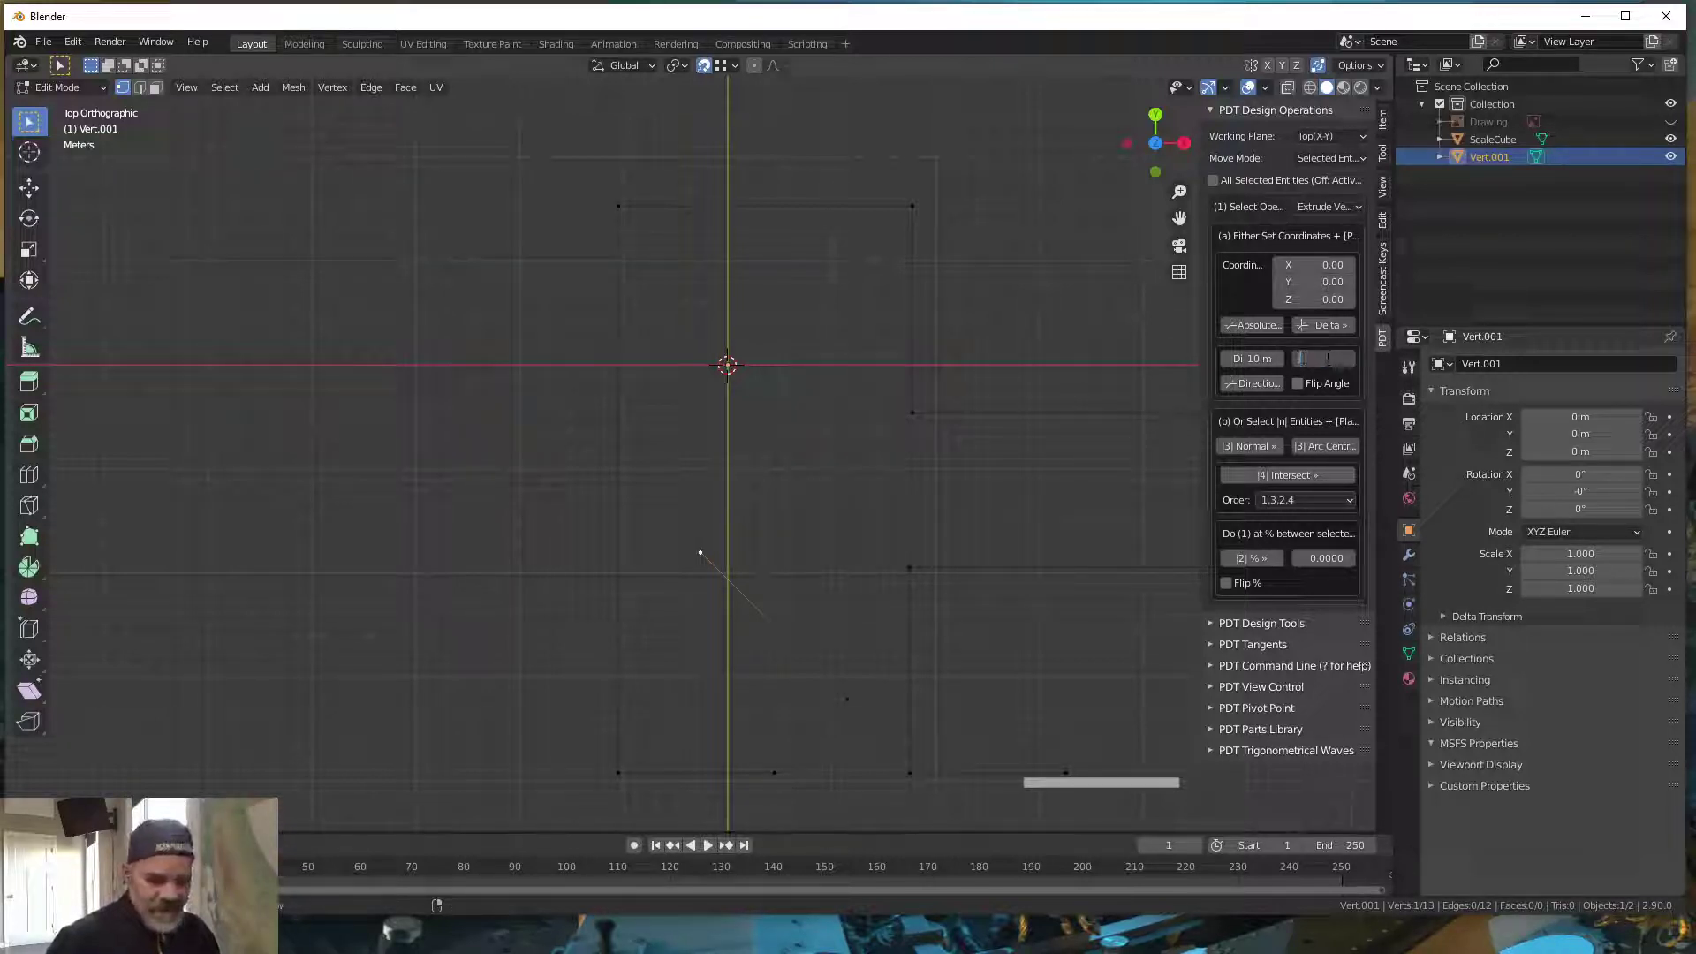
{"action": "type", "text": "-135"}
{"action": "key", "text": "Return"}
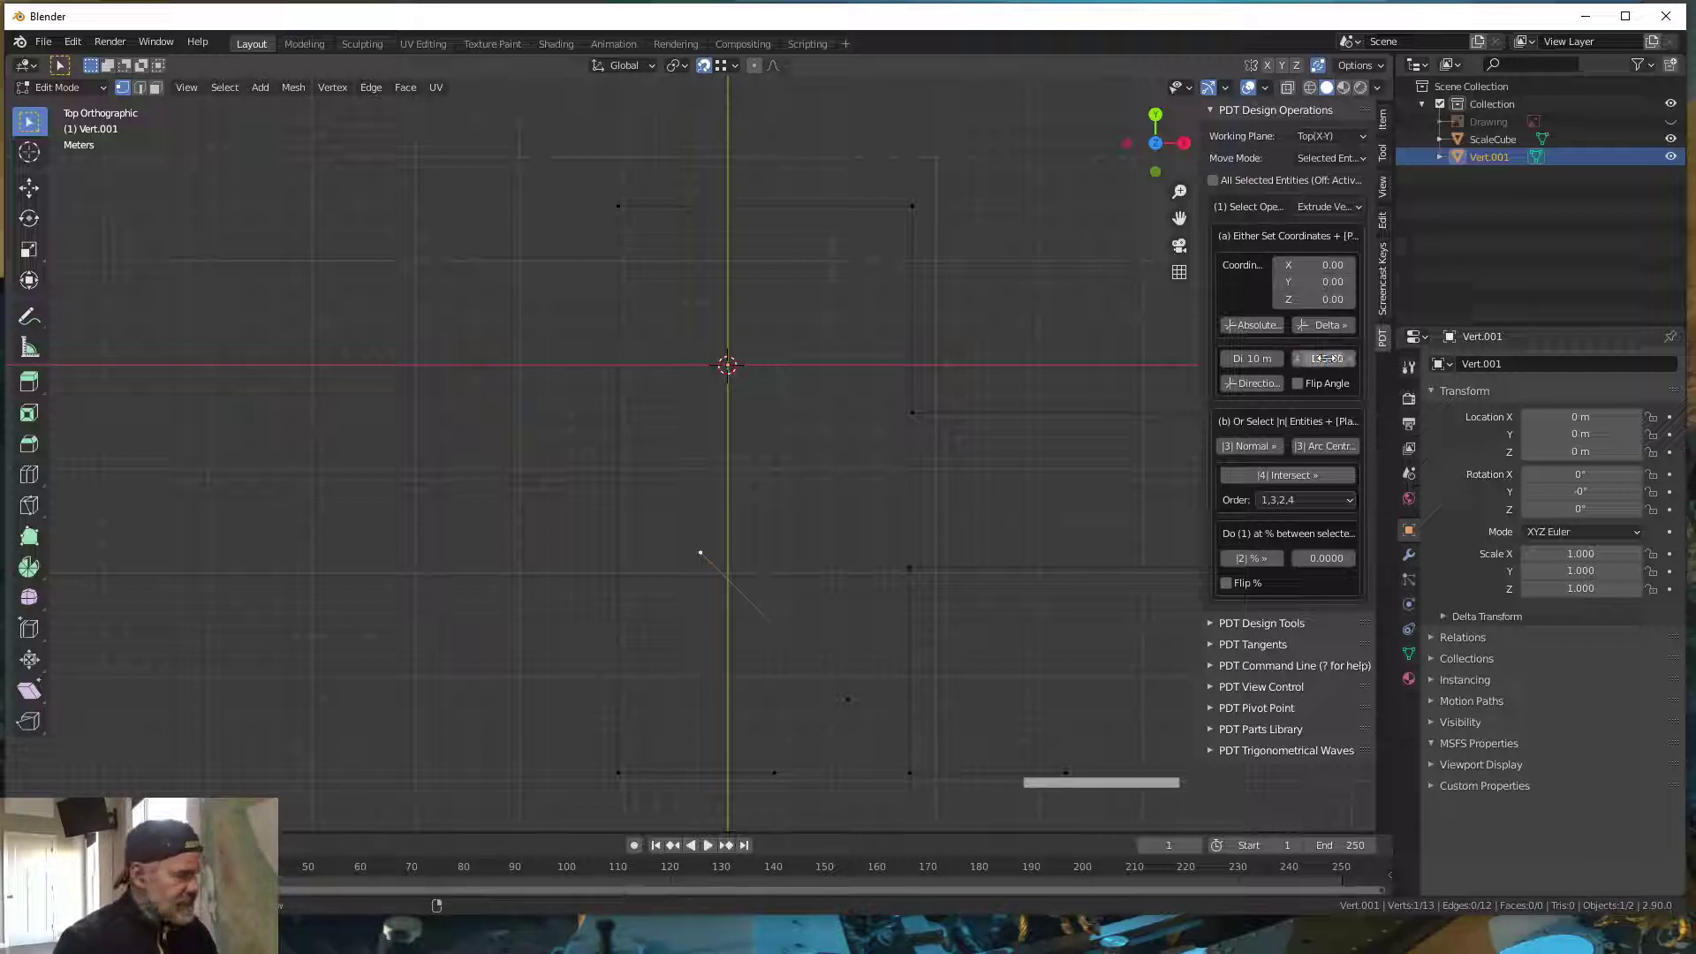
{"action": "left_click", "coordinate": [1248, 360]}
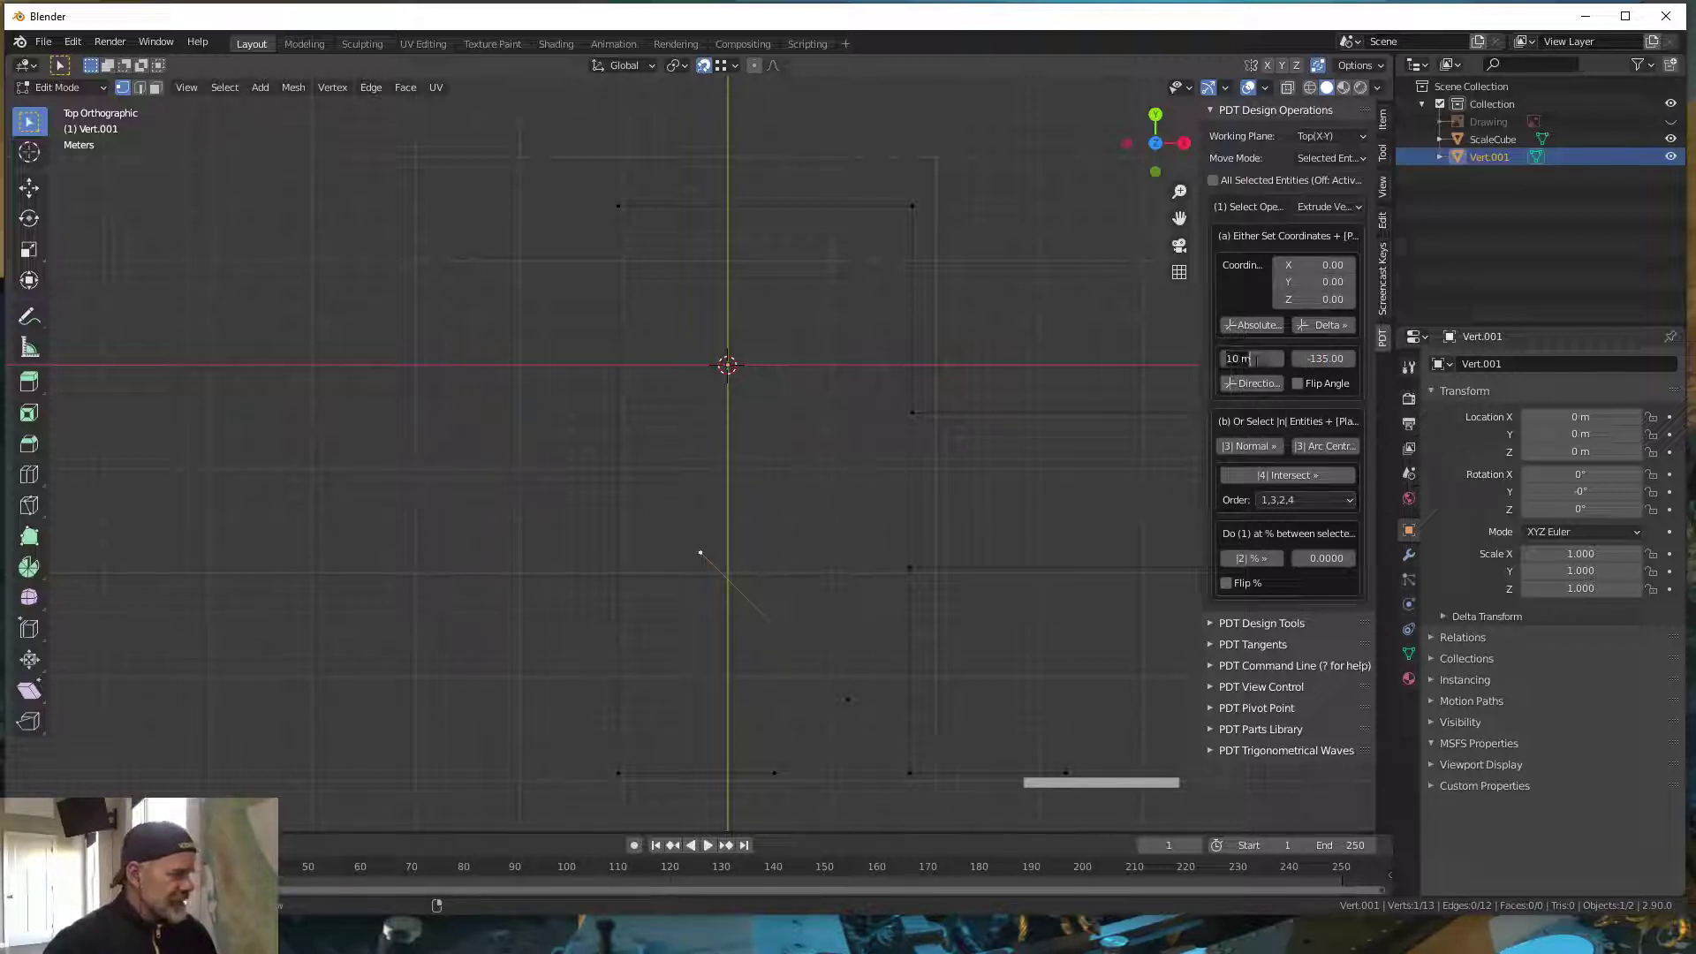
{"action": "type", "text": "20"}
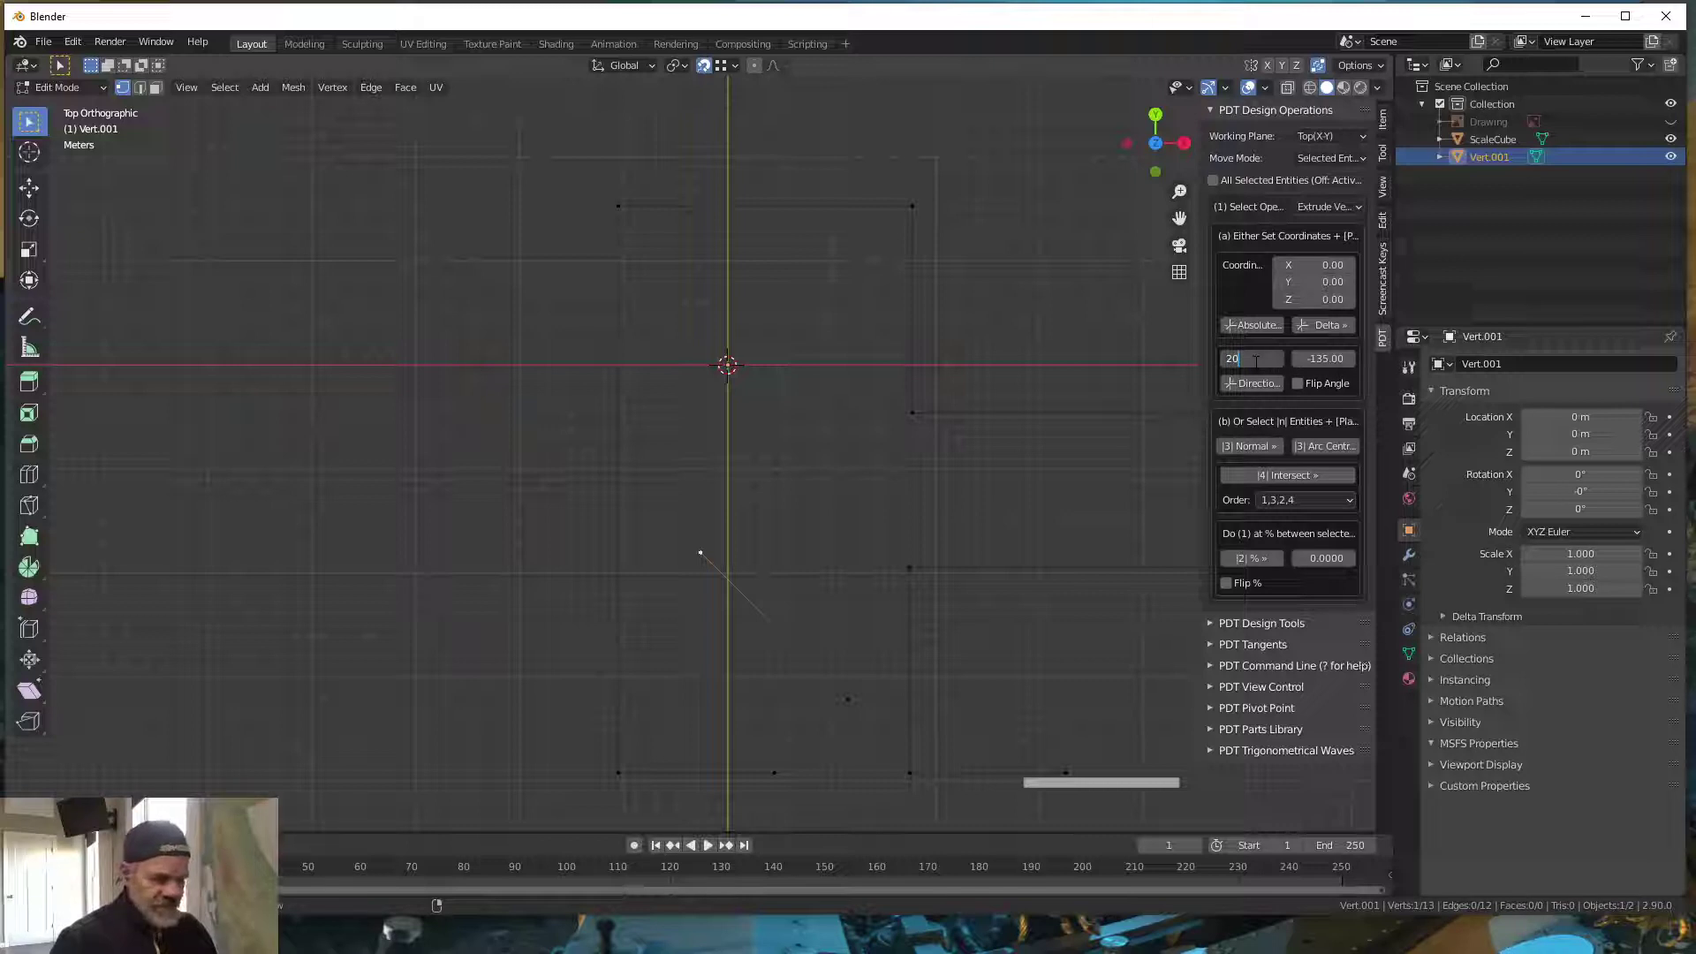
{"action": "key", "text": "Return"}
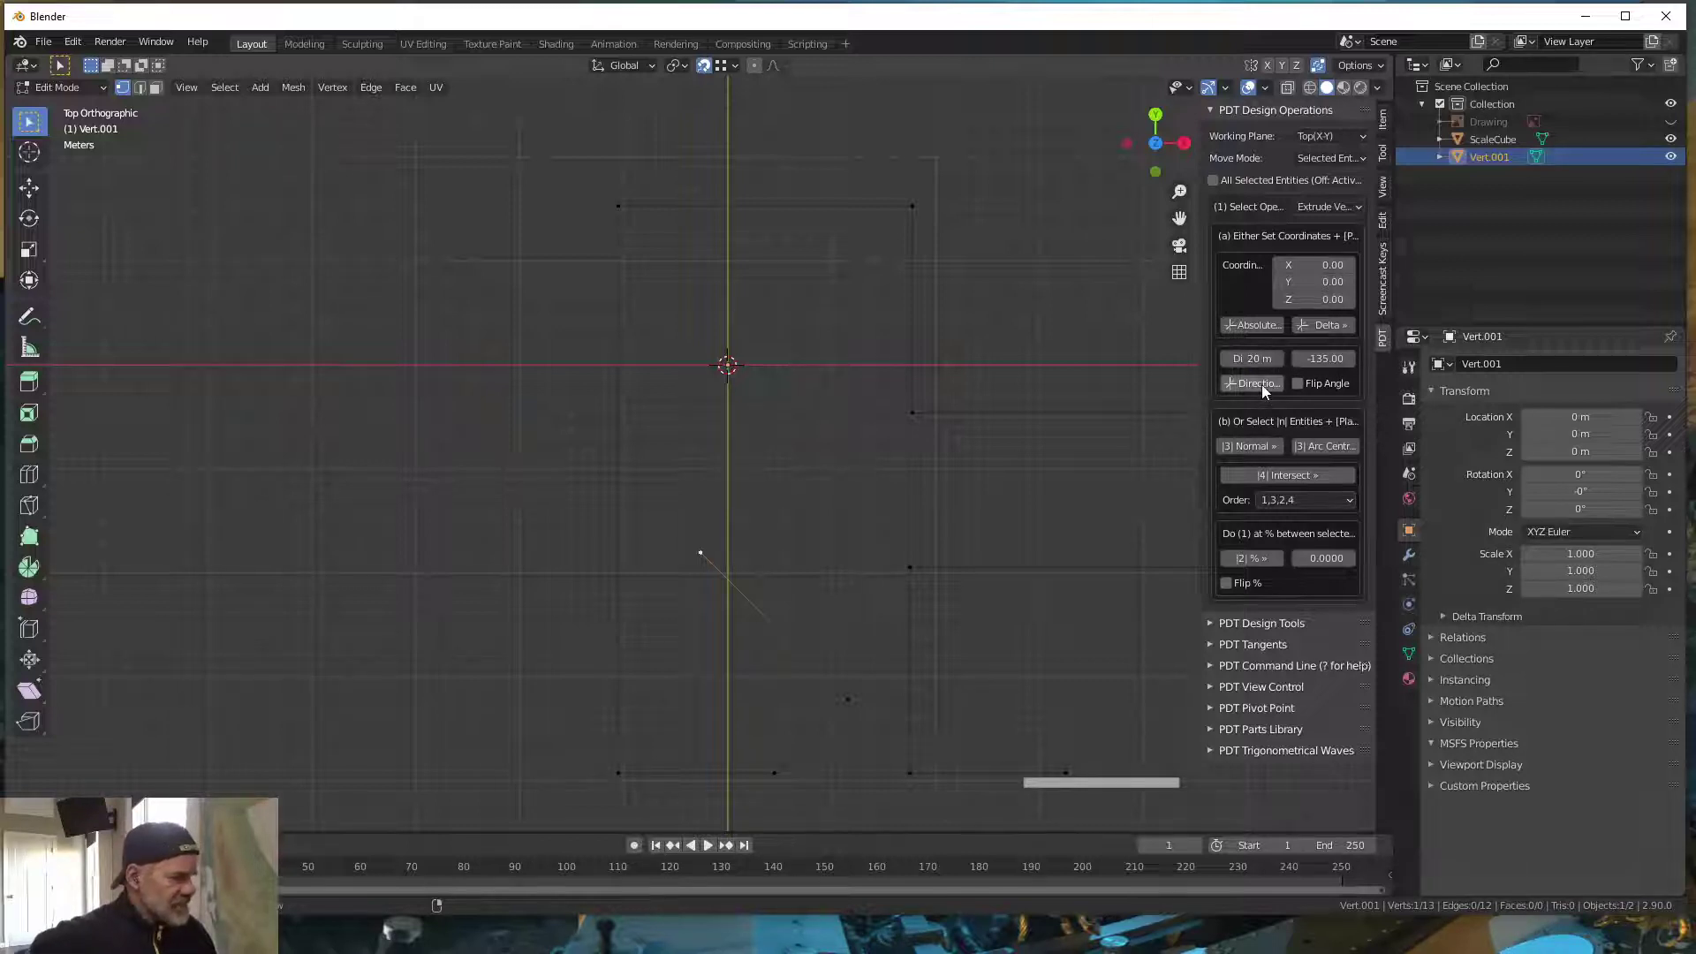
{"action": "left_click", "coordinate": [1262, 383]}
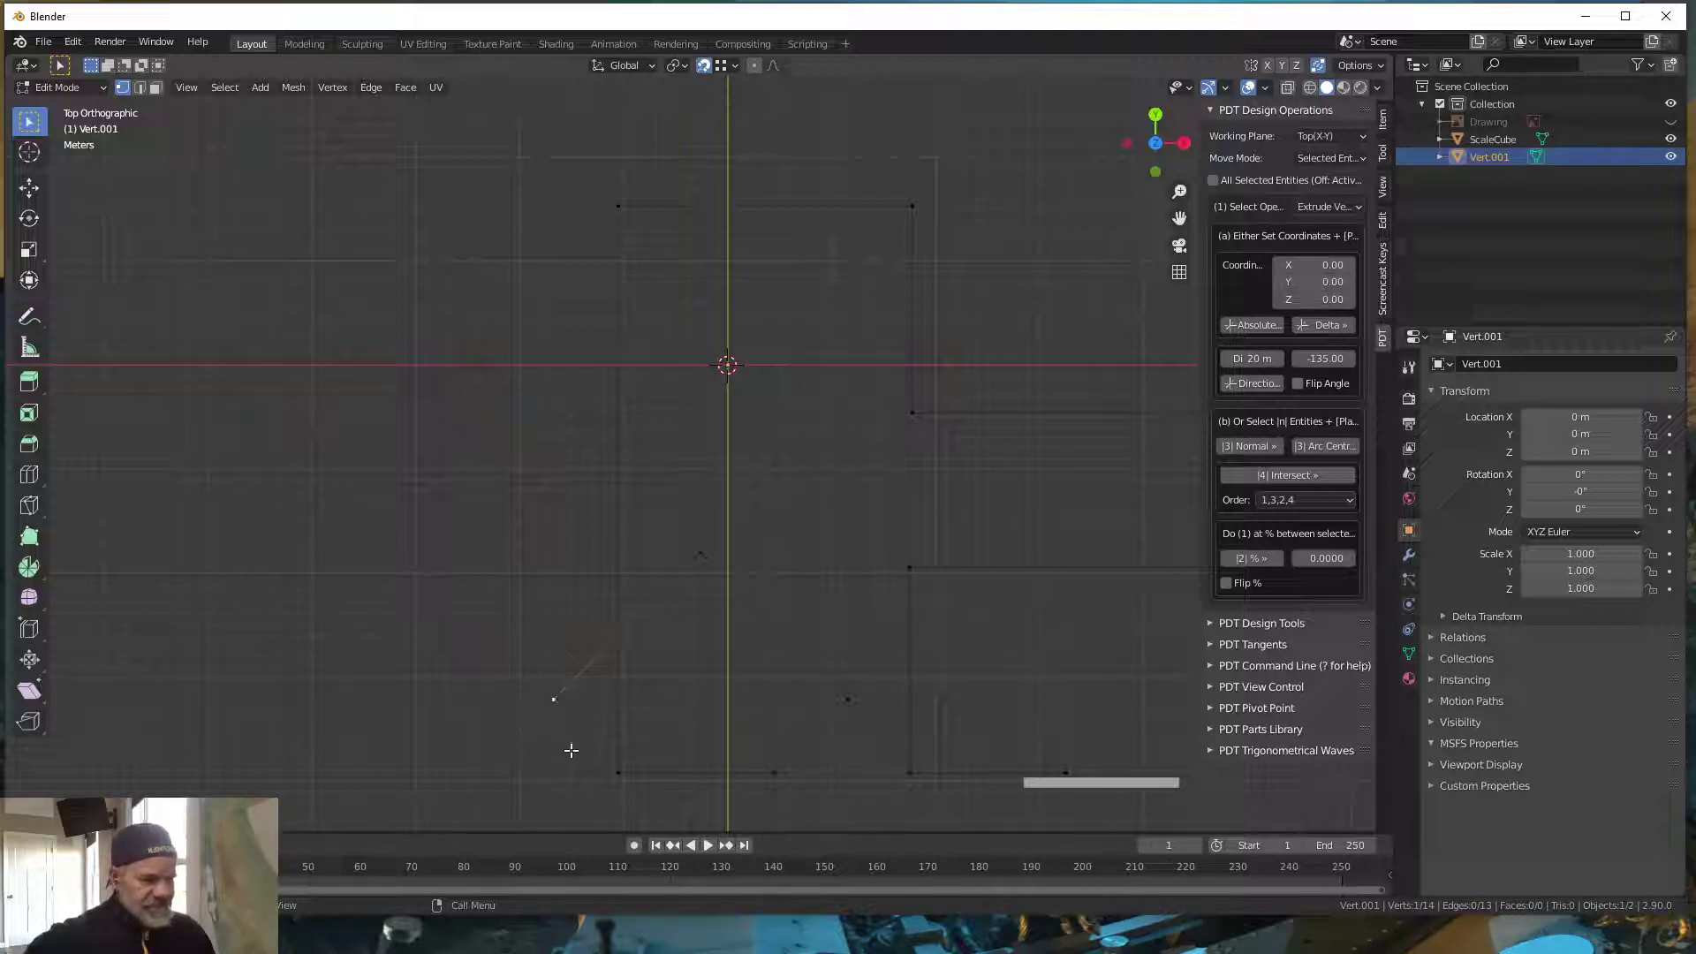
- Extrude a 5 m edge straight down at -90° from its end
{"action": "double_click", "coordinate": [1325, 358]}
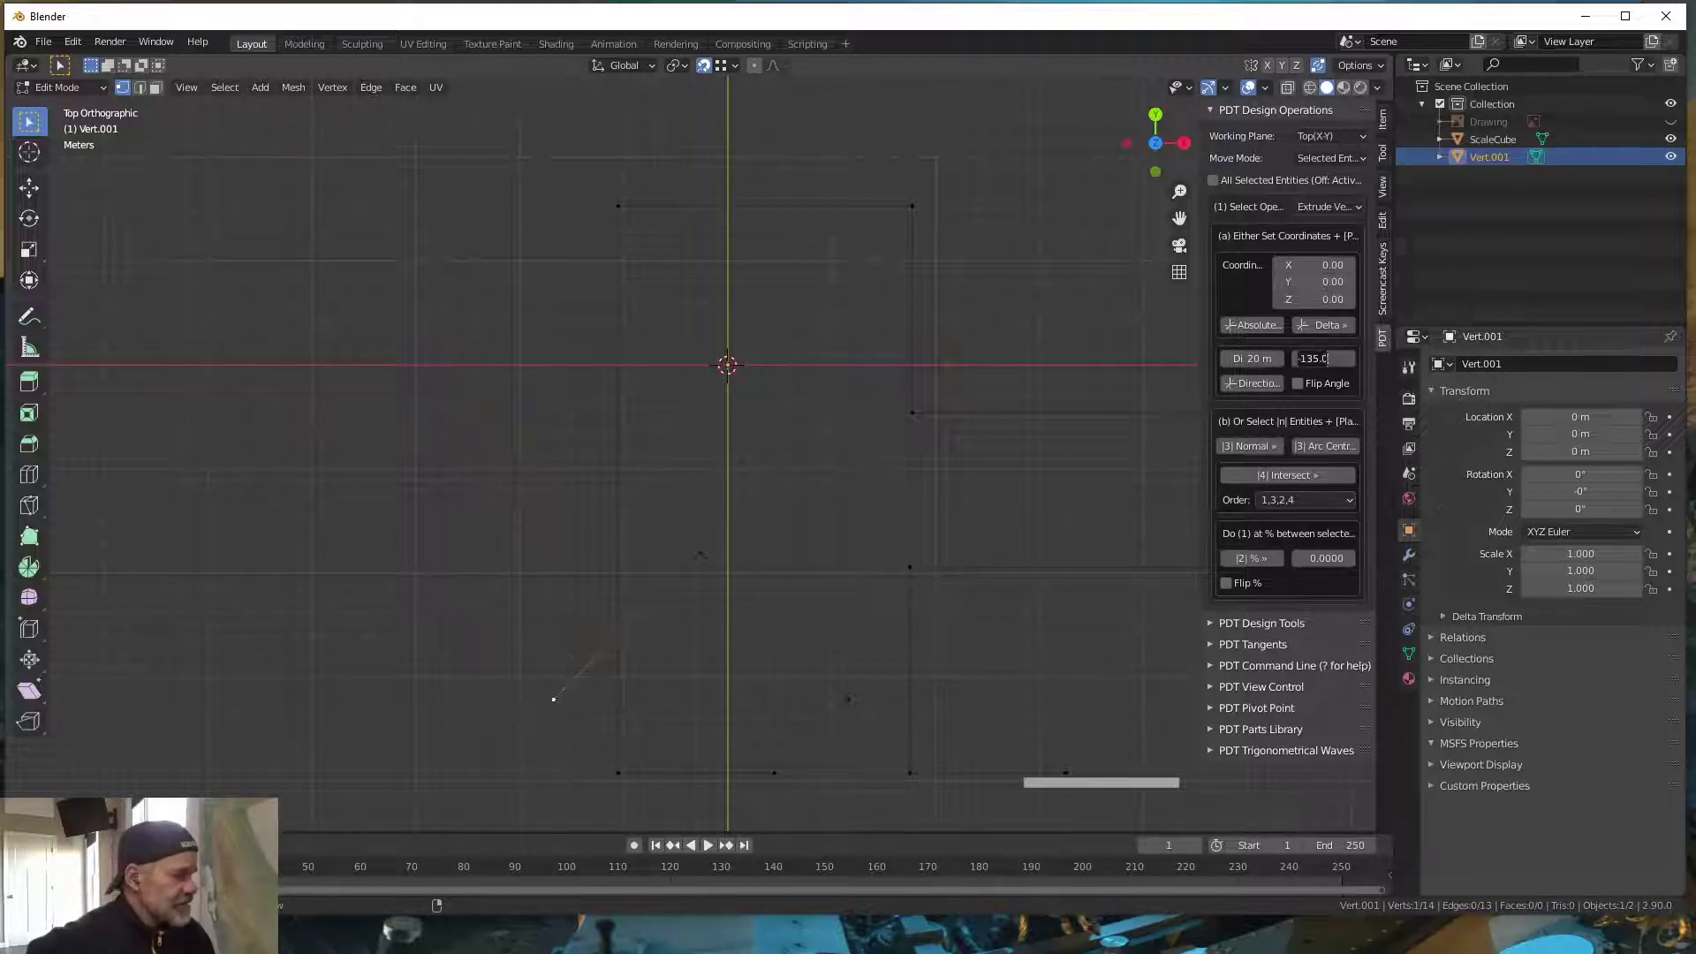
{"action": "key", "text": "BackSpace"}
{"action": "key", "text": "BackSpace"}
{"action": "key", "text": "BackSpace"}
{"action": "key", "text": "BackSpace"}
{"action": "key", "text": "BackSpace"}
{"action": "key", "text": "BackSpace"}
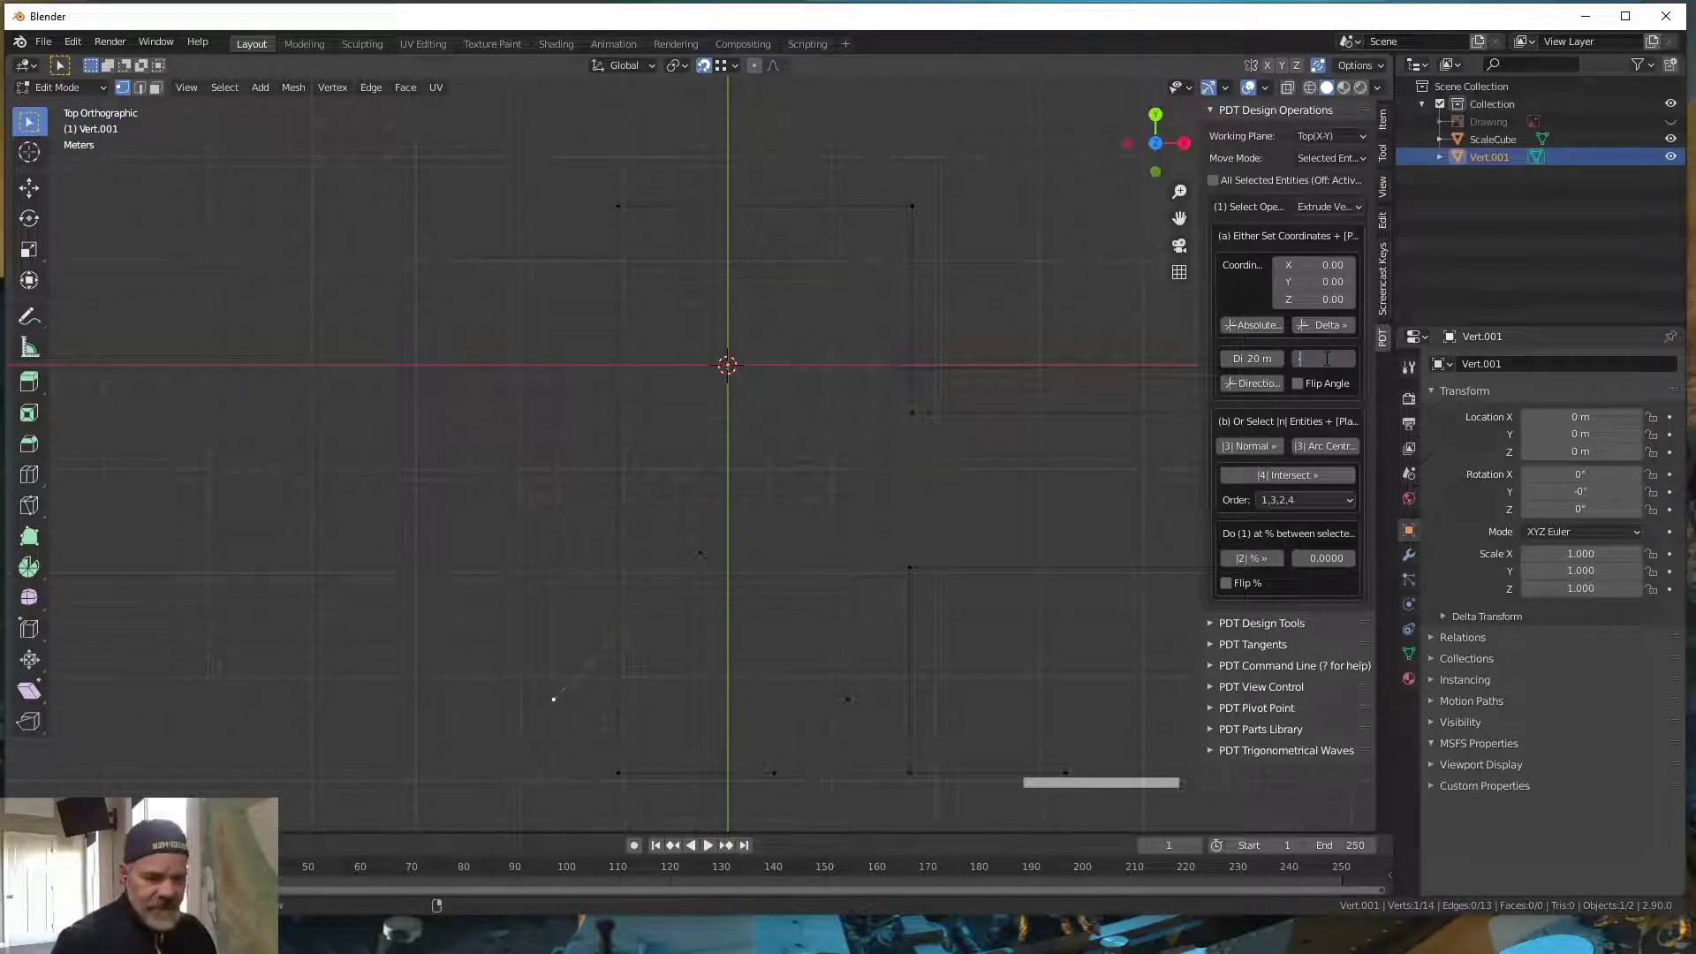
{"action": "type", "text": "-90"}
{"action": "key", "text": "Return"}
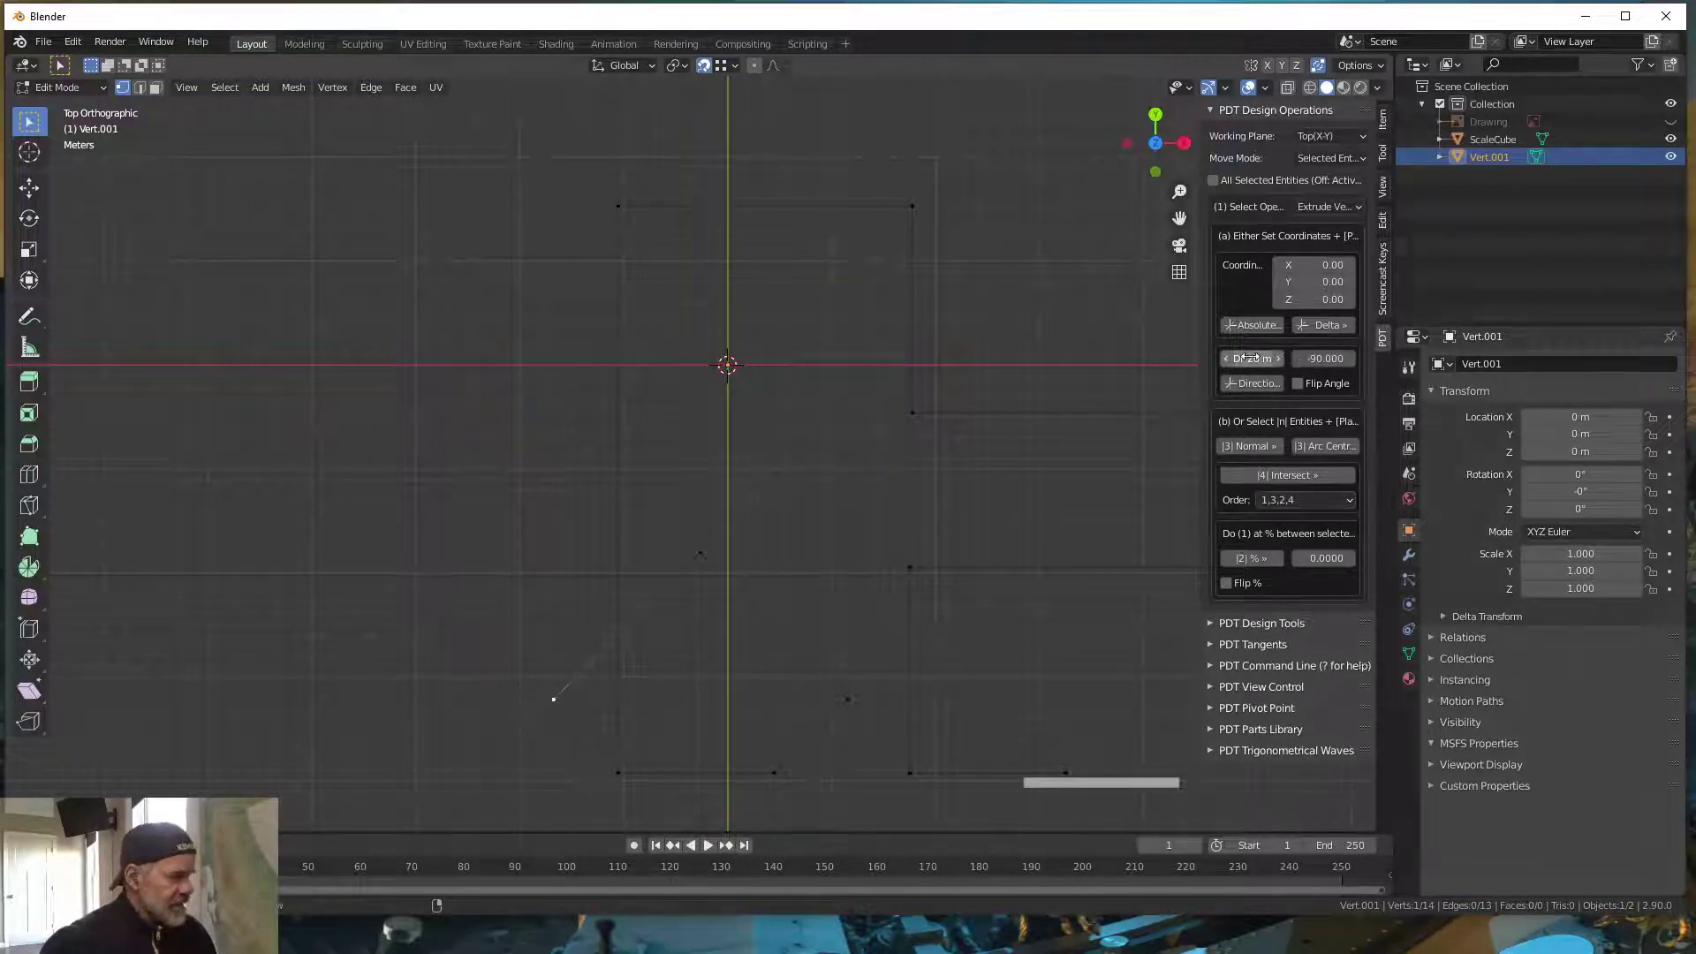
{"action": "double_click", "coordinate": [1249, 358]}
{"action": "key", "text": "Return"}
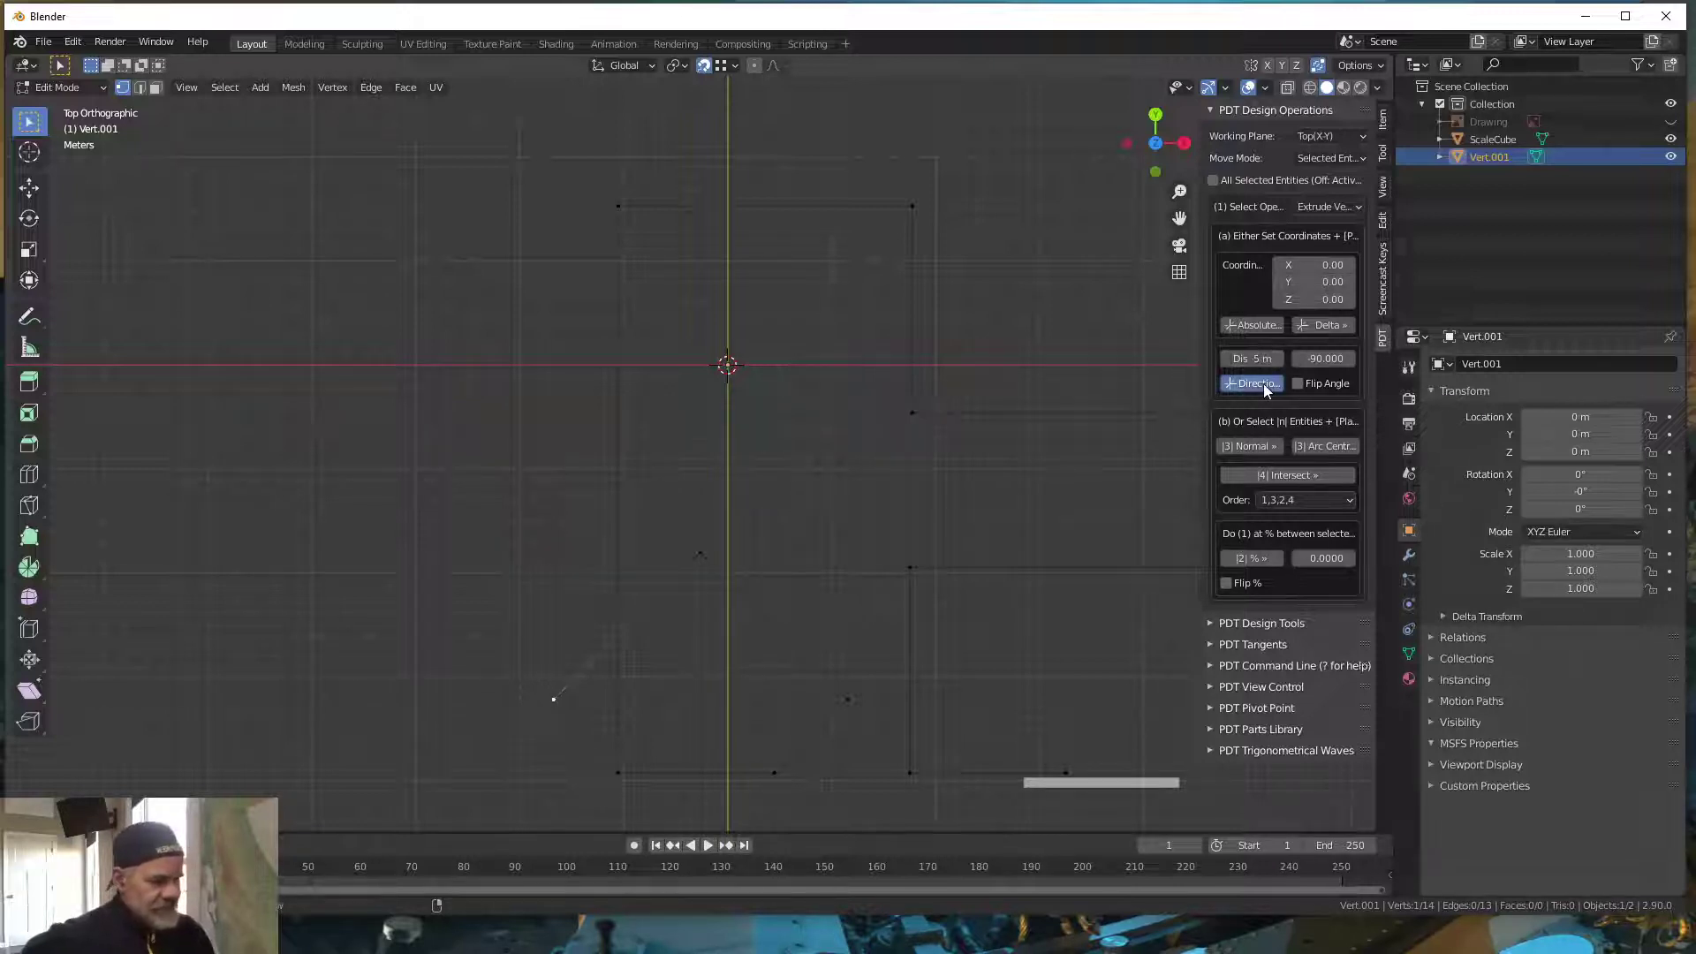
{"action": "left_click", "coordinate": [1264, 383]}
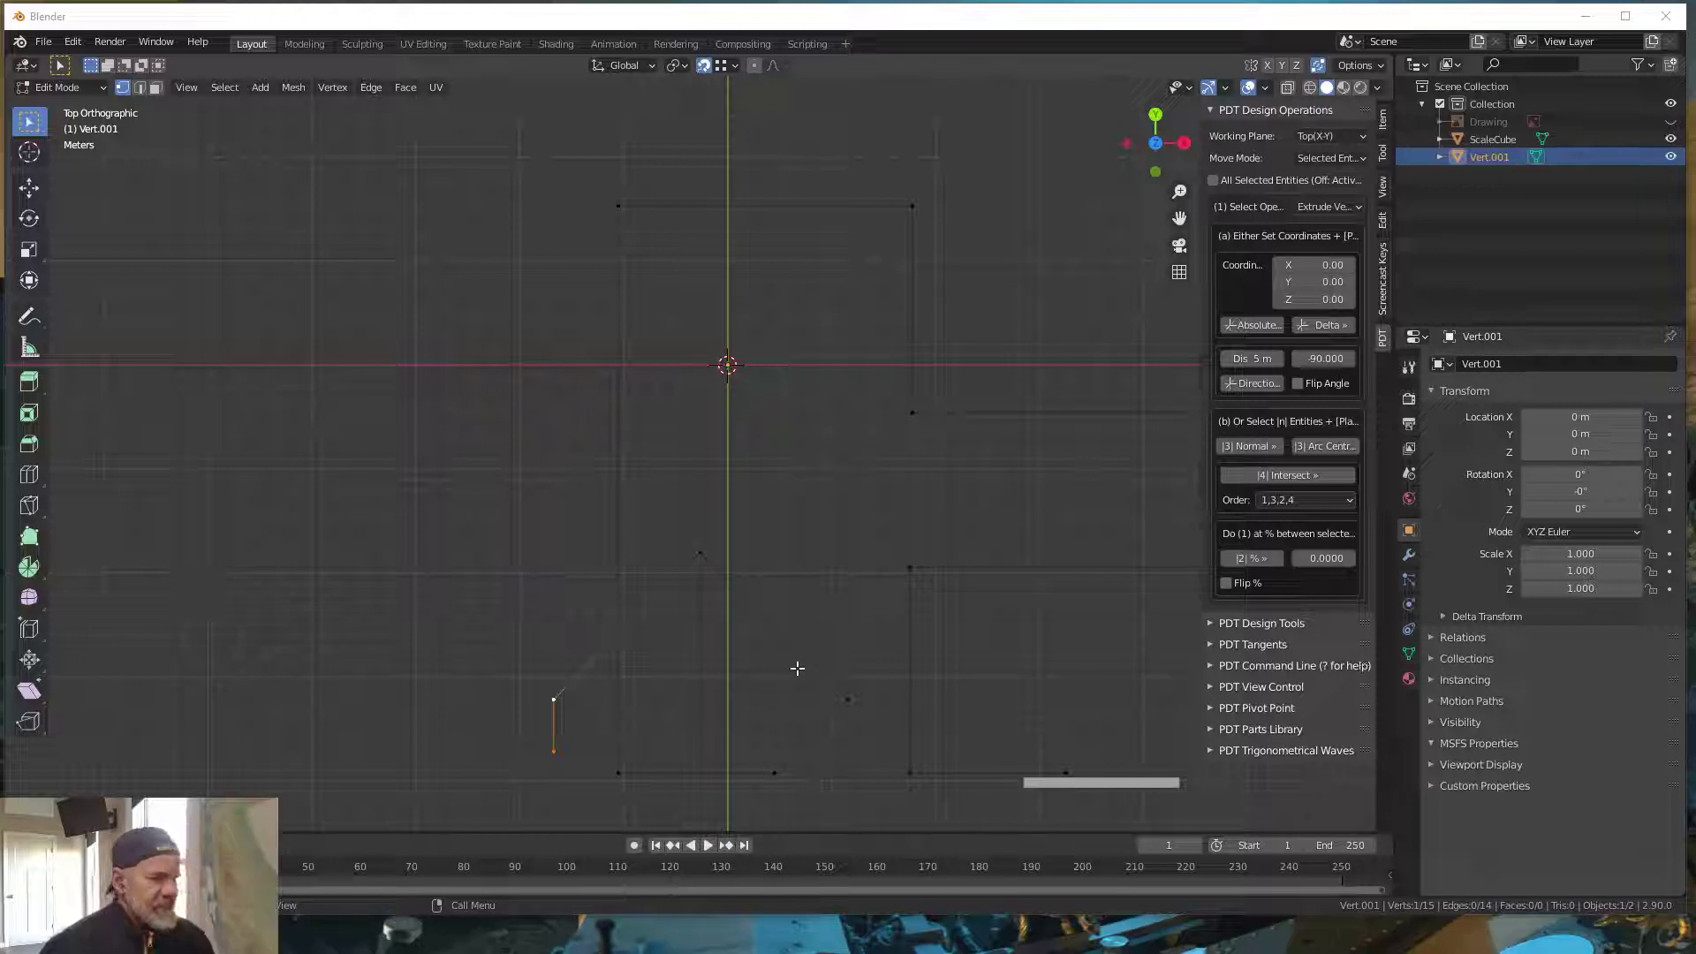
- Join the two bottom vertices with an edge and delete the short vertical edge's vertices
{"action": "left_click_drag", "start_coordinate": [748, 798], "coordinate": [936, 756]}
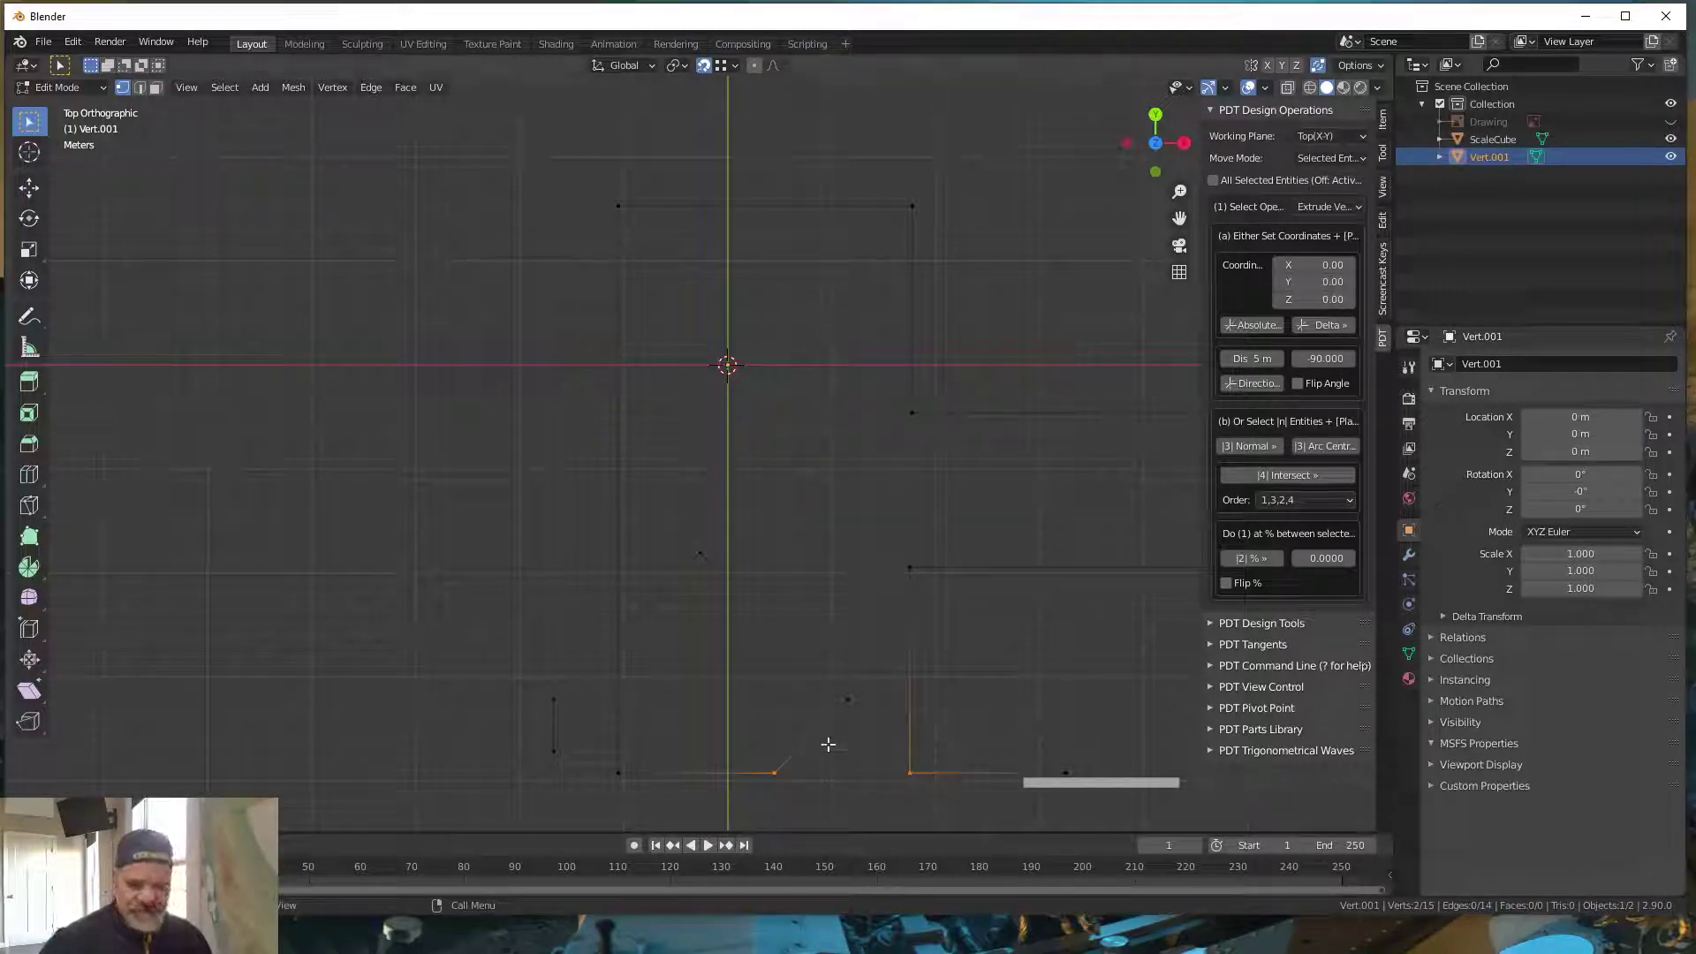
{"action": "key", "text": "f"}
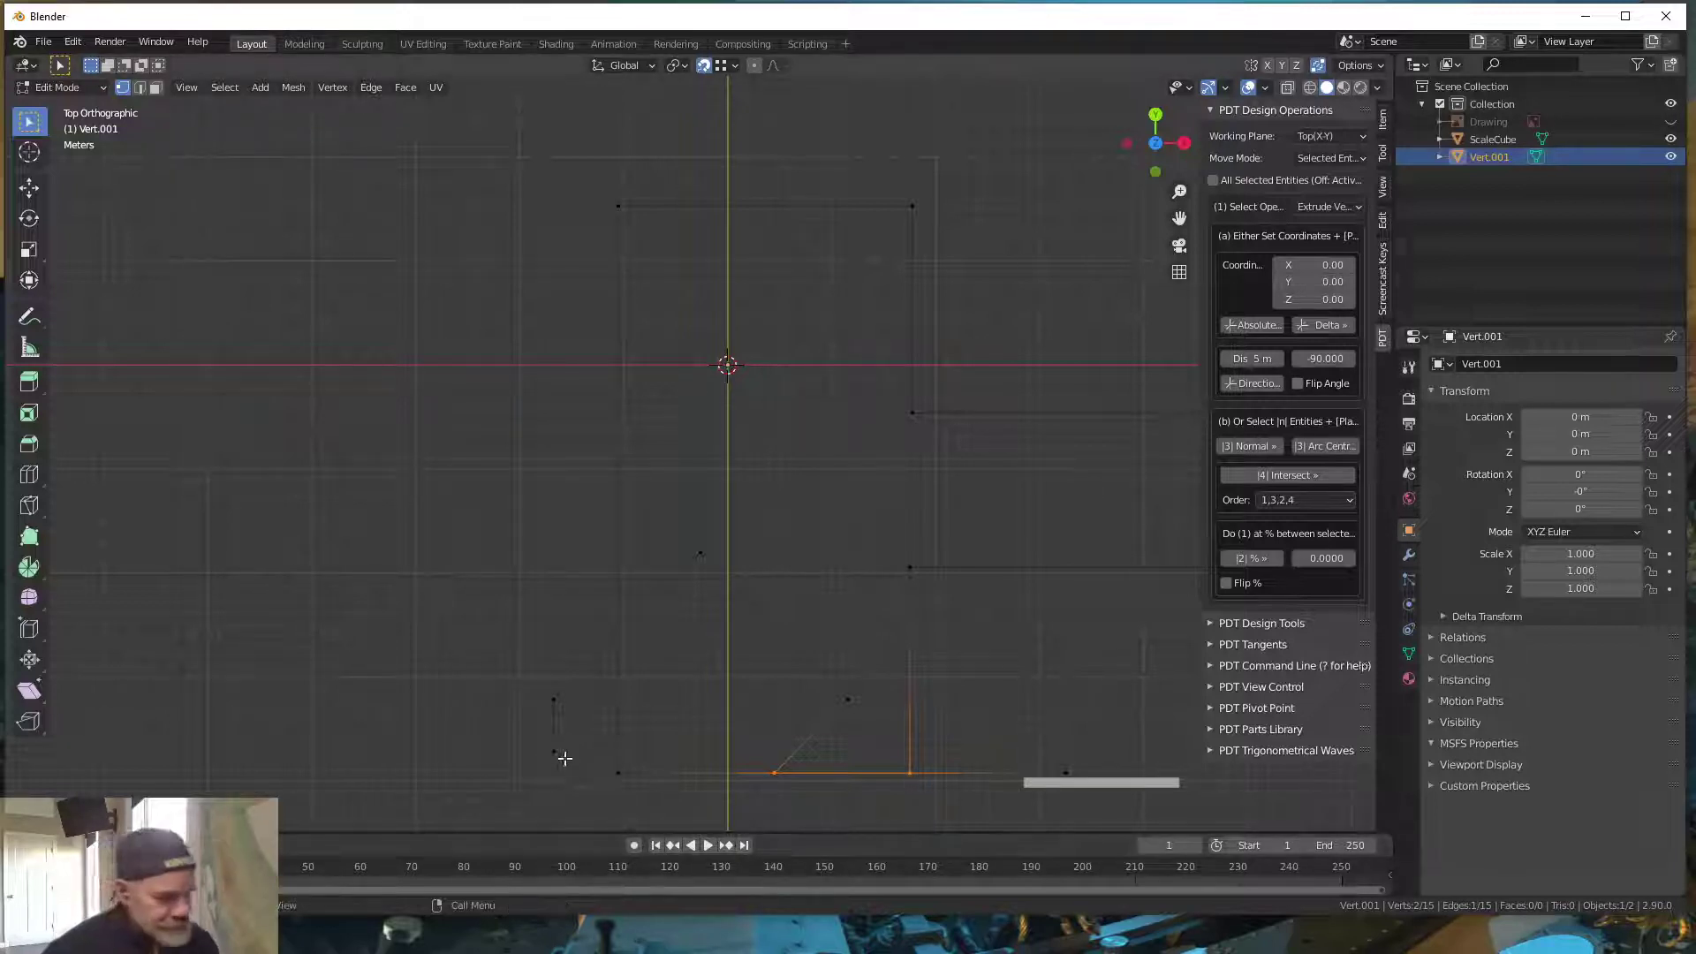
{"action": "left_click_drag", "start_coordinate": [535, 770], "coordinate": [567, 677]}
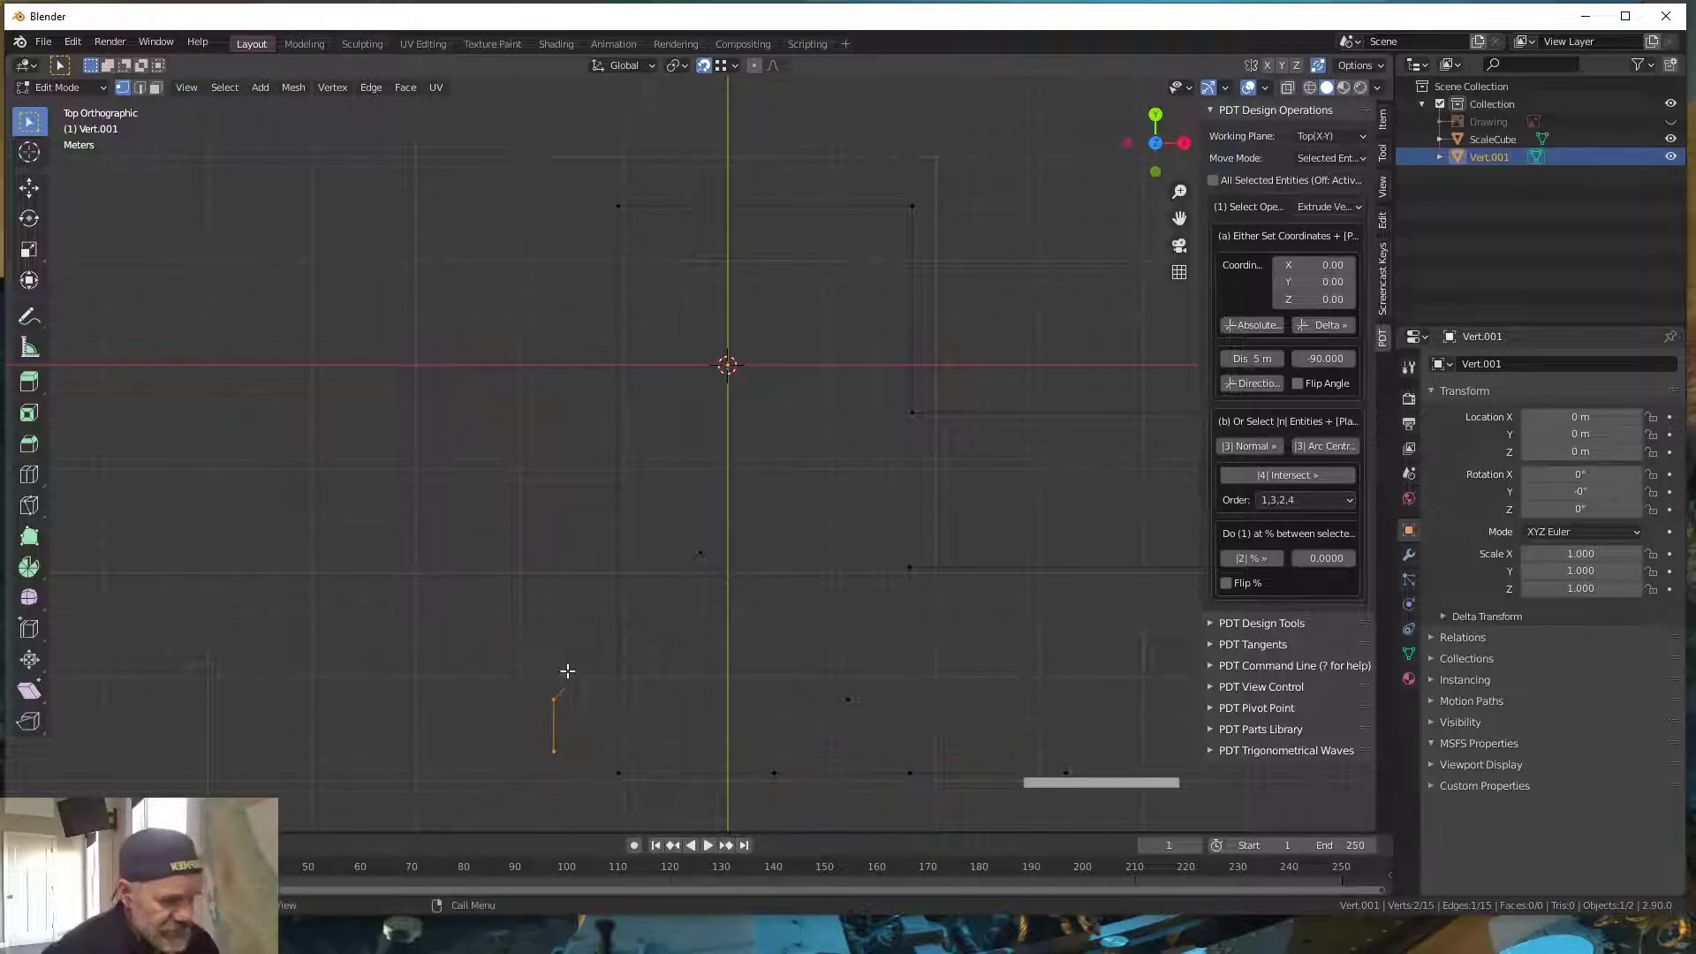
{"action": "key", "text": "x"}
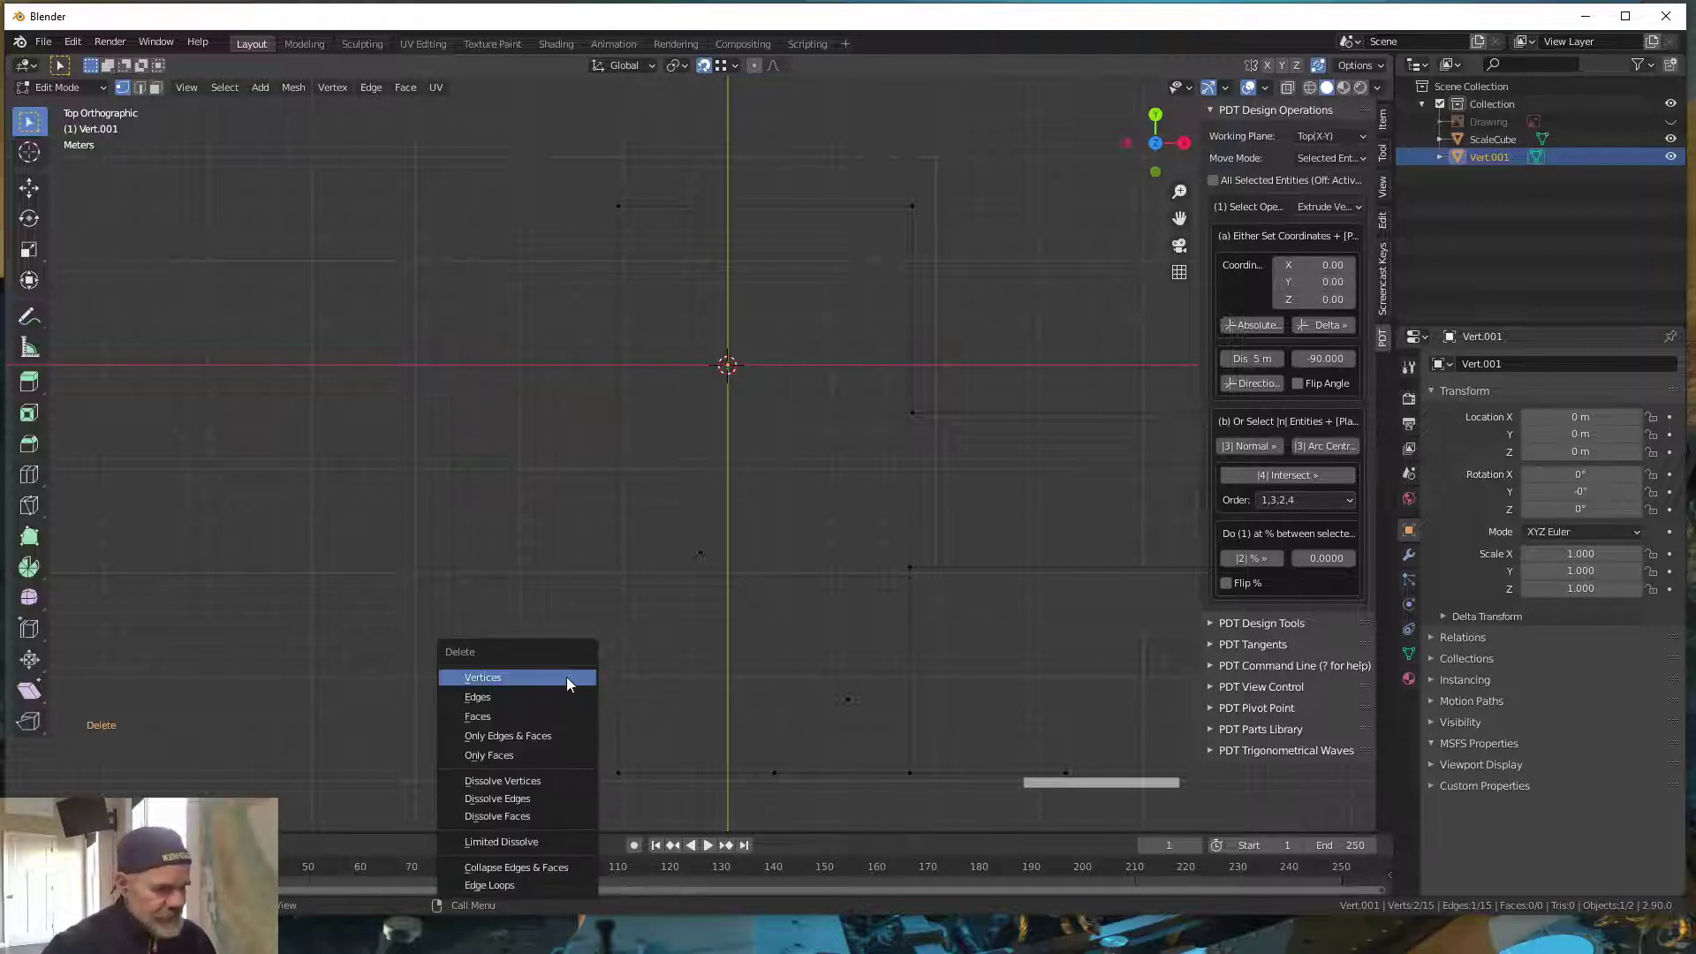
{"action": "left_click", "coordinate": [565, 677]}
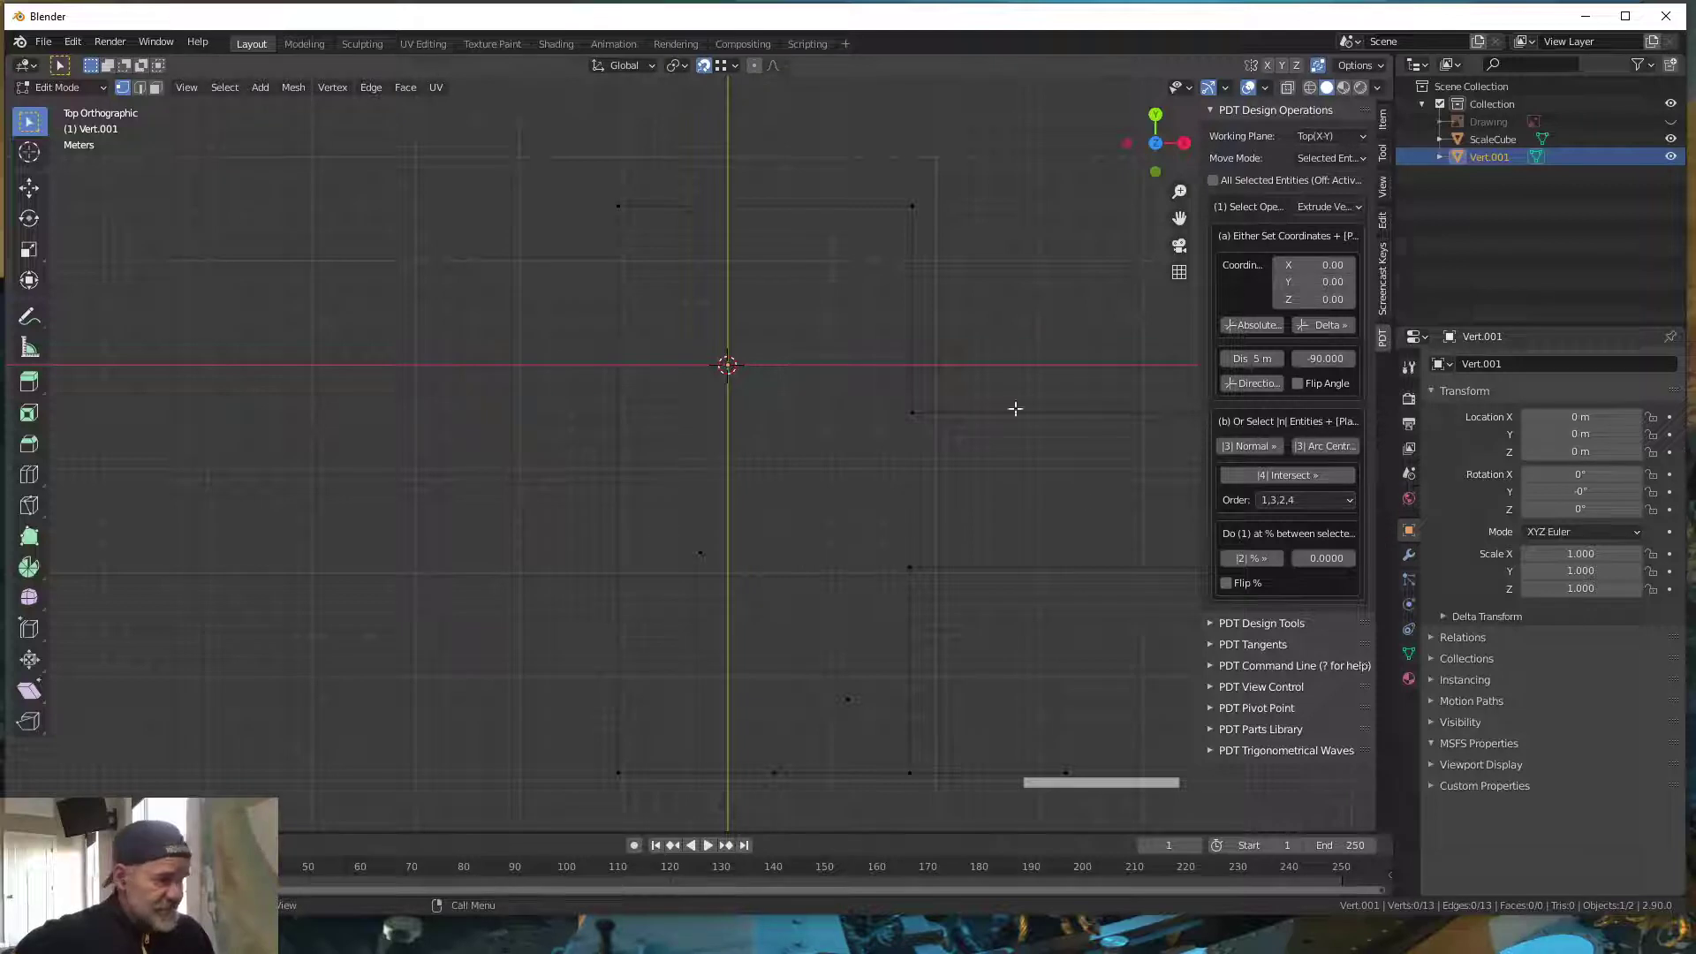
- Enable Auto Merge Vertices, review the mesh options, and select the plan's inner corner vertex
{"action": "middle_click_drag", "start_coordinate": [939, 568], "coordinate": [779, 547], "text": "shift"}
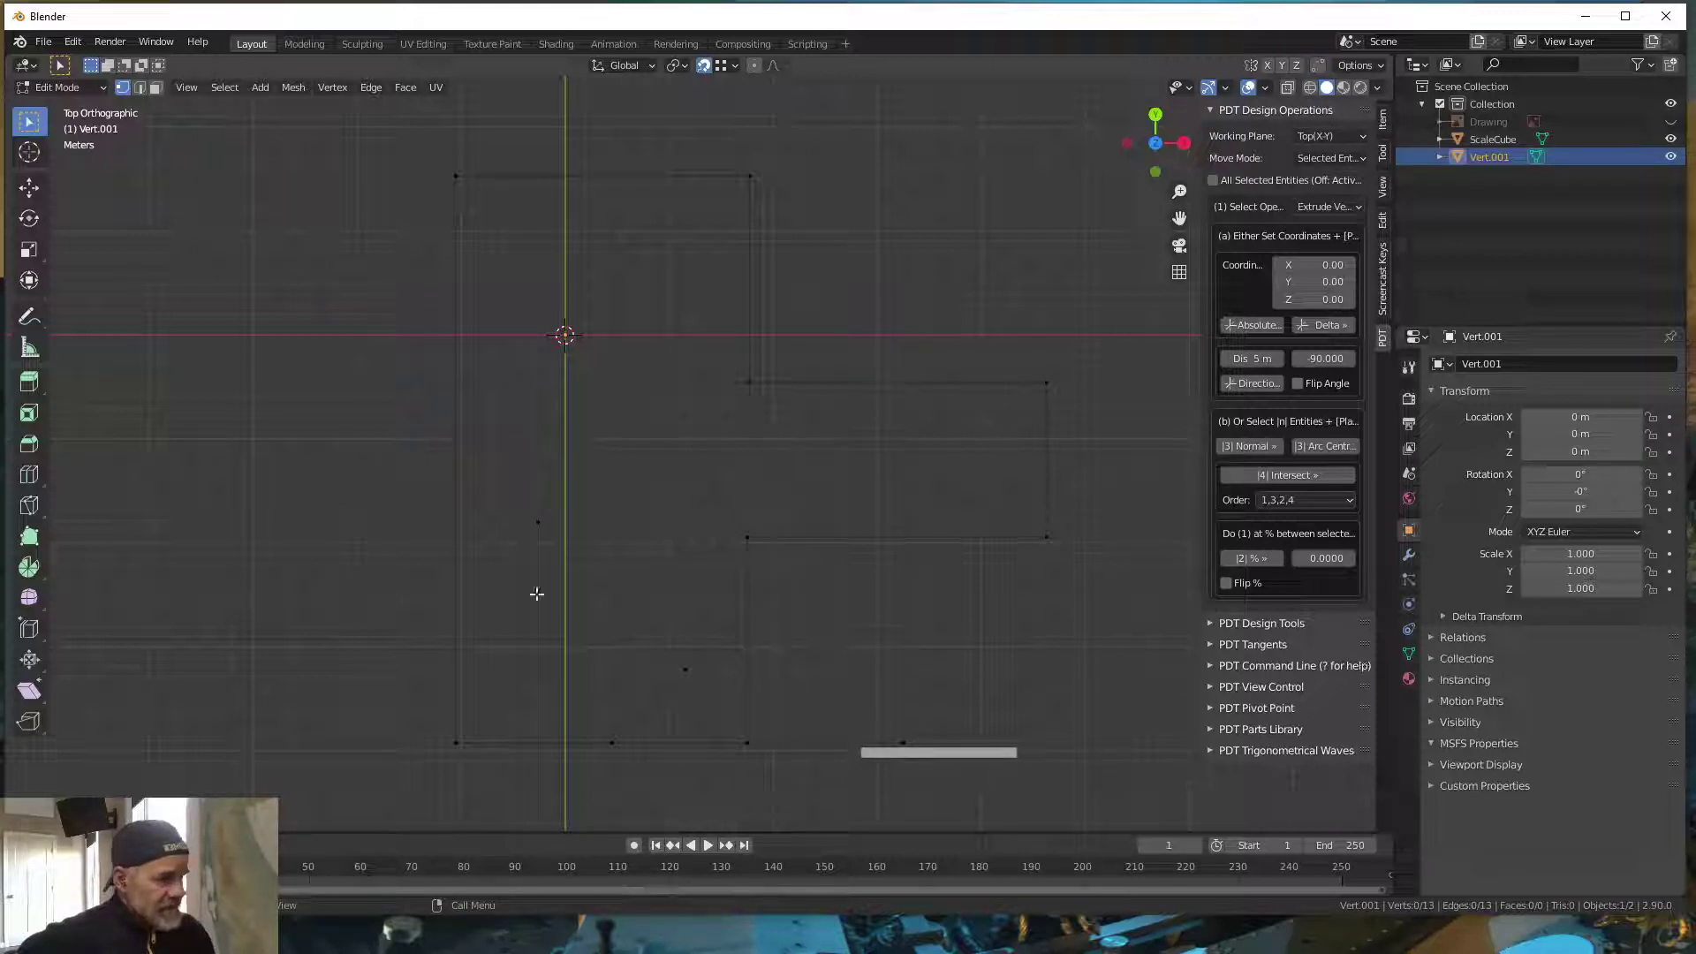
{"action": "left_click", "coordinate": [1320, 67]}
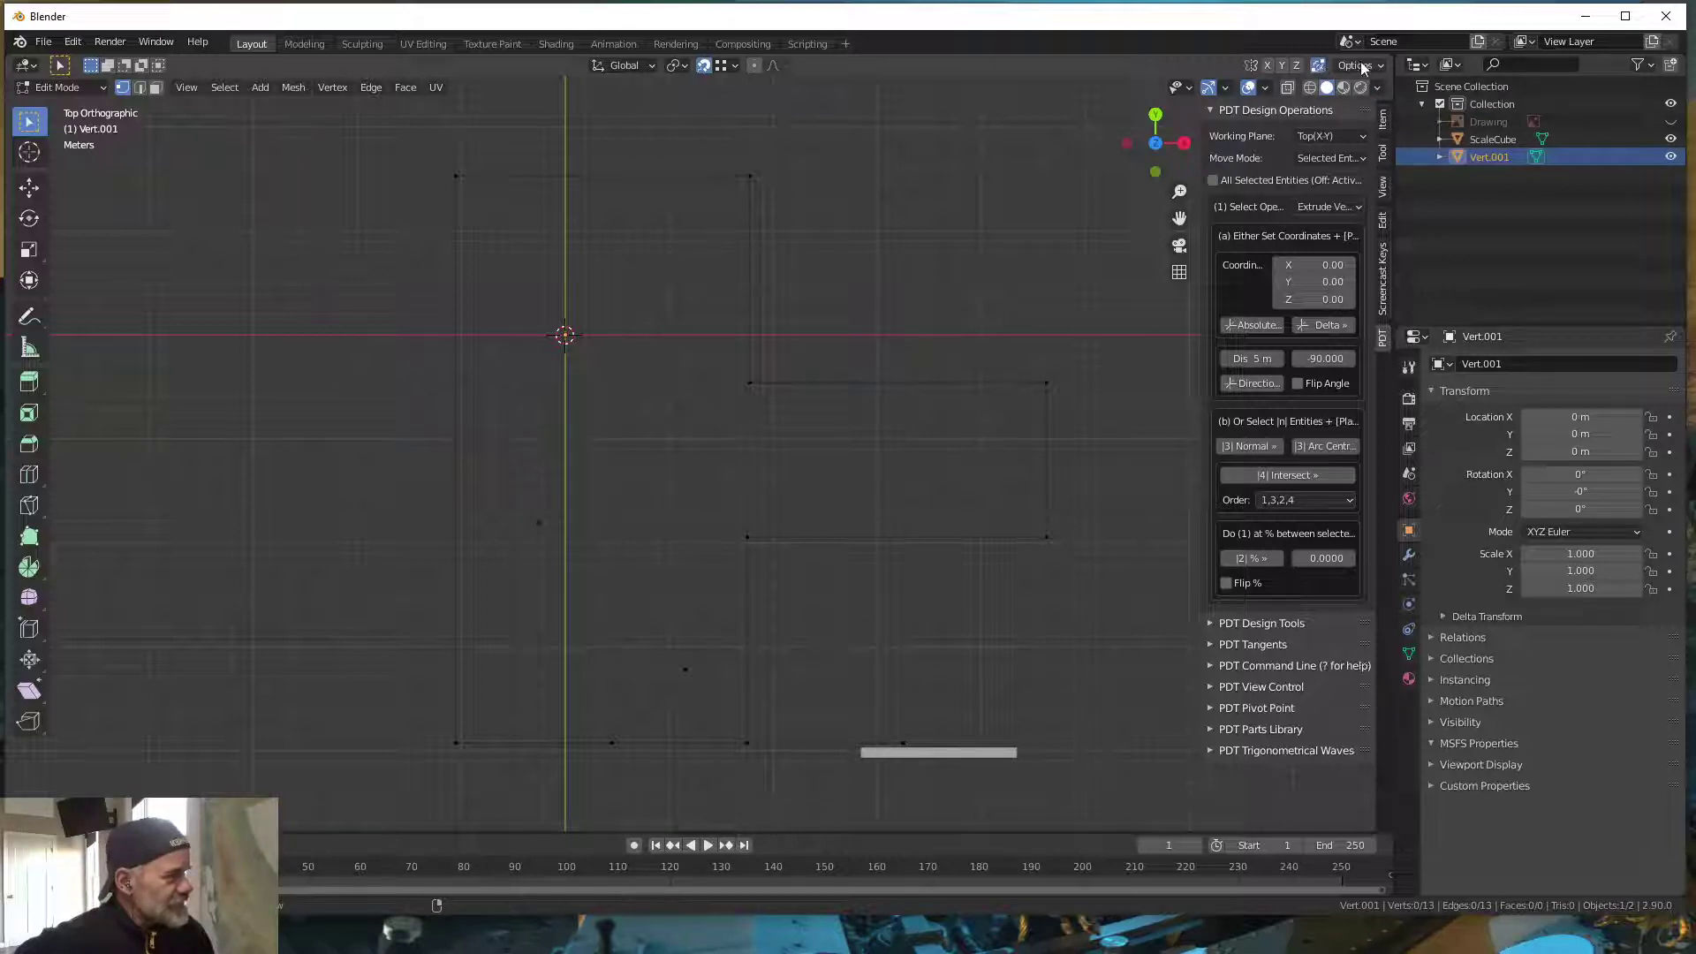
{"action": "left_click", "coordinate": [1358, 68]}
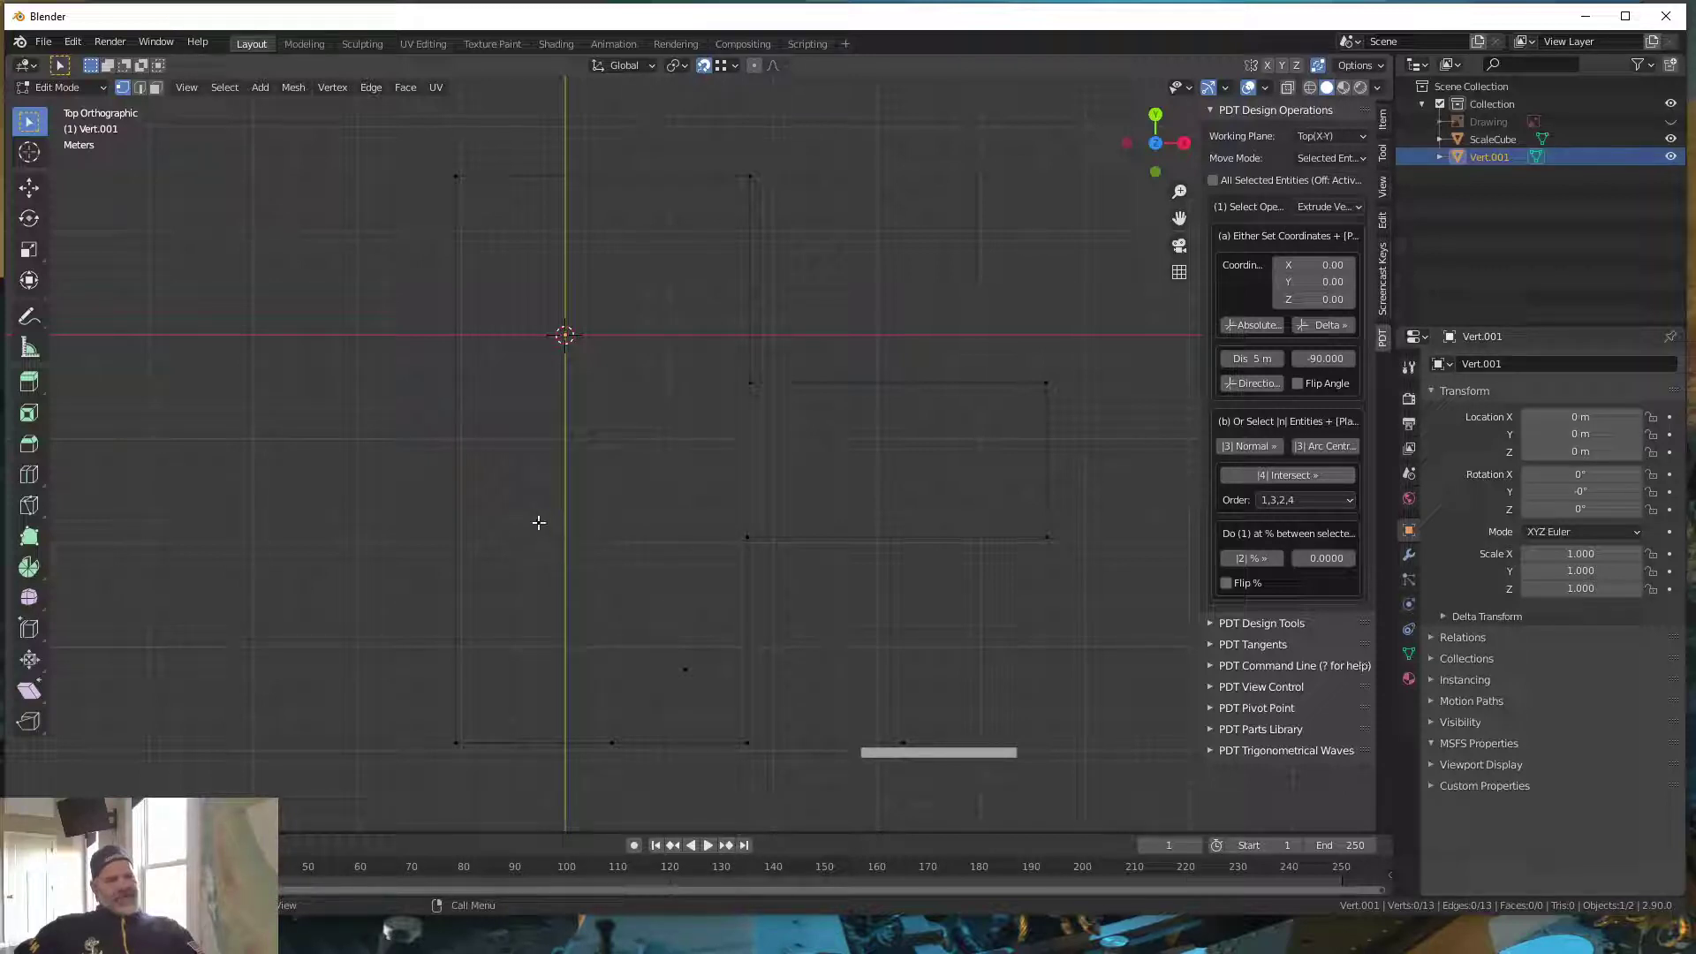
{"action": "left_click", "coordinate": [538, 523]}
- Extrude a 20 m edge at -135° from the inner corner vertex using PDT values
{"action": "left_click", "coordinate": [1325, 359]}
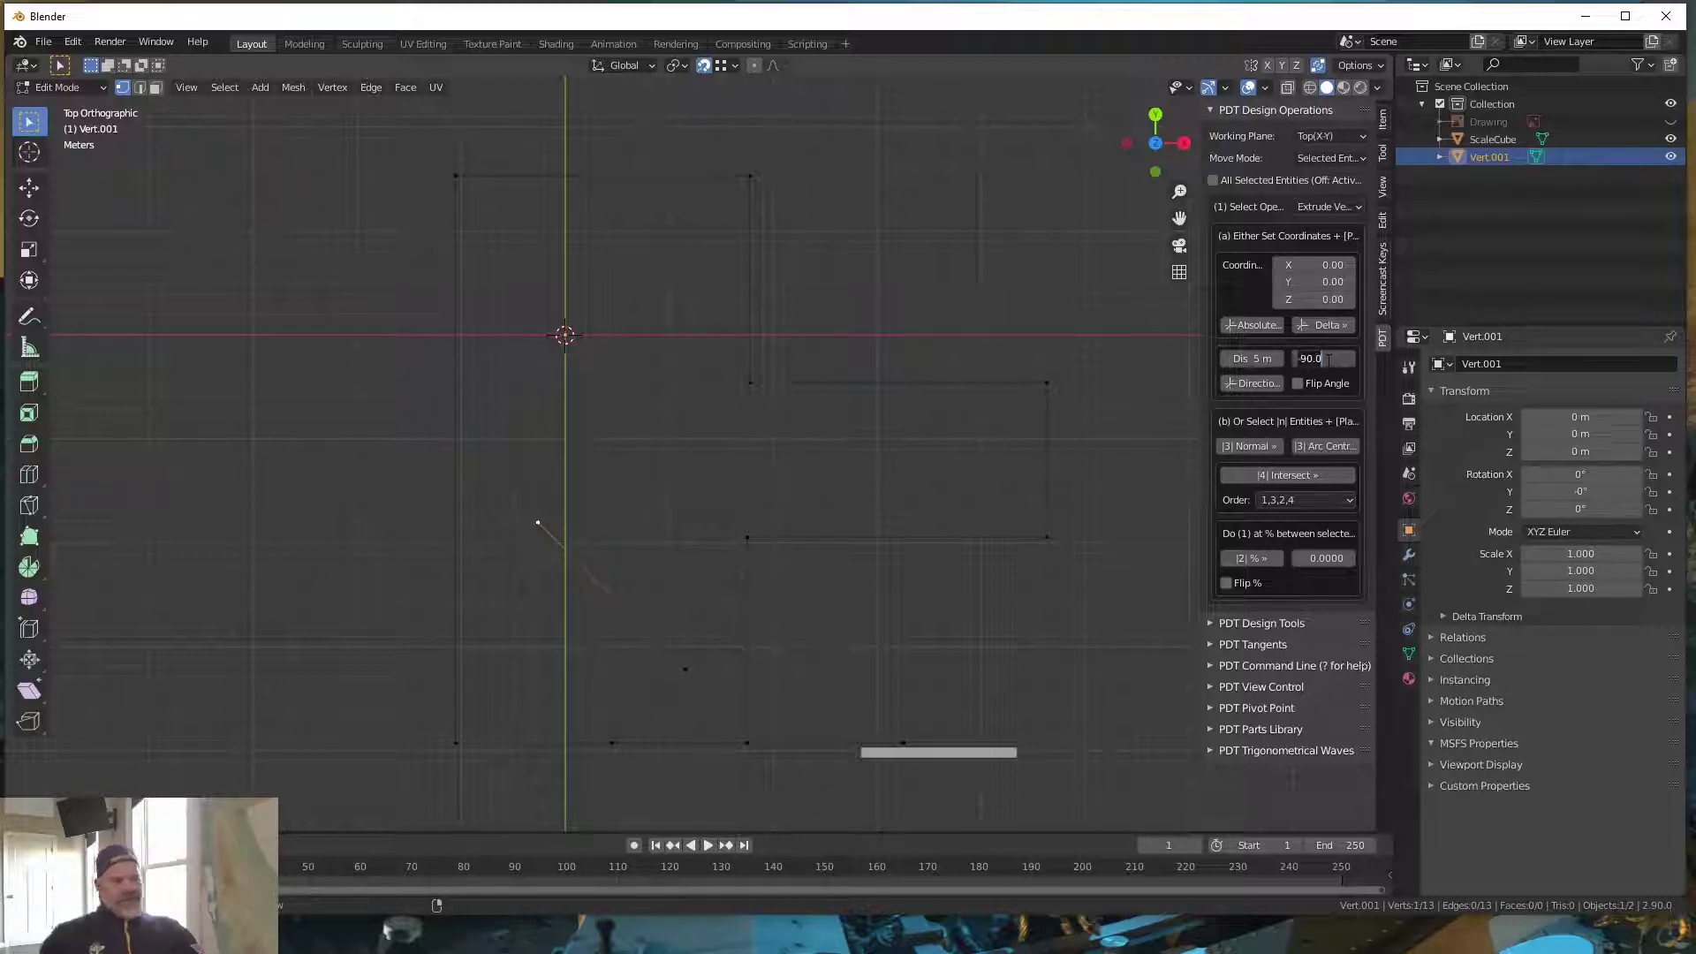
{"action": "key", "text": "BackSpace"}
{"action": "key", "text": "BackSpace"}
{"action": "key", "text": "BackSpace"}
{"action": "key", "text": "BackSpace"}
{"action": "key", "text": "BackSpace"}
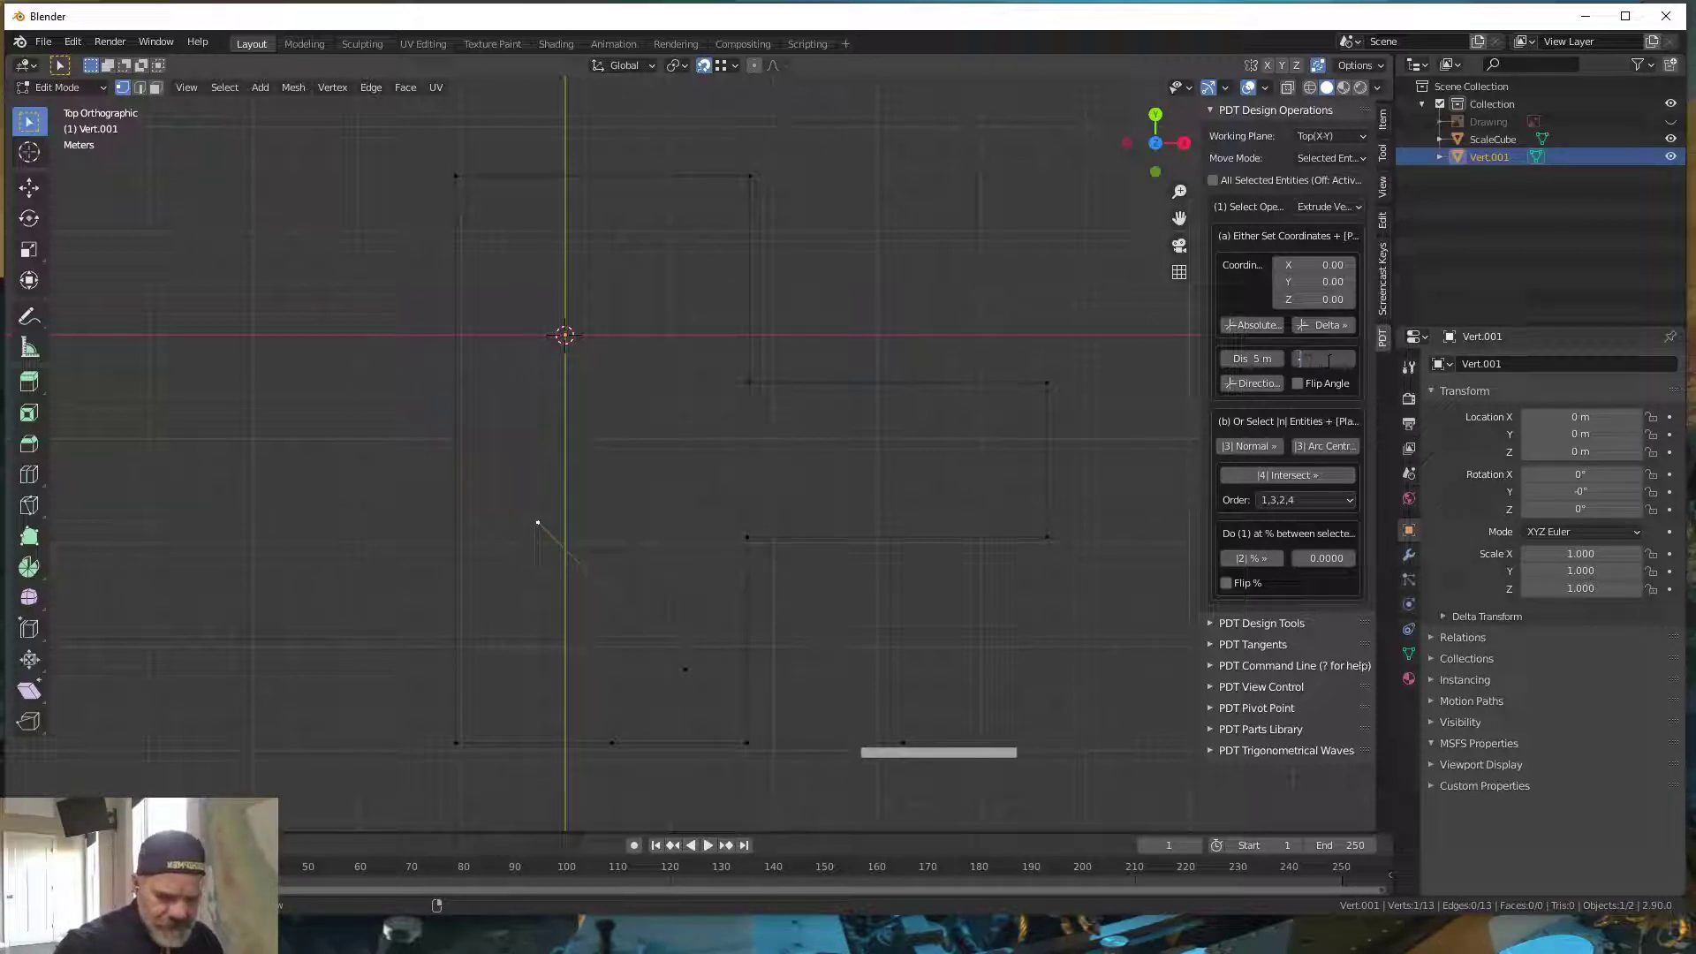
{"action": "type", "text": "-1"}
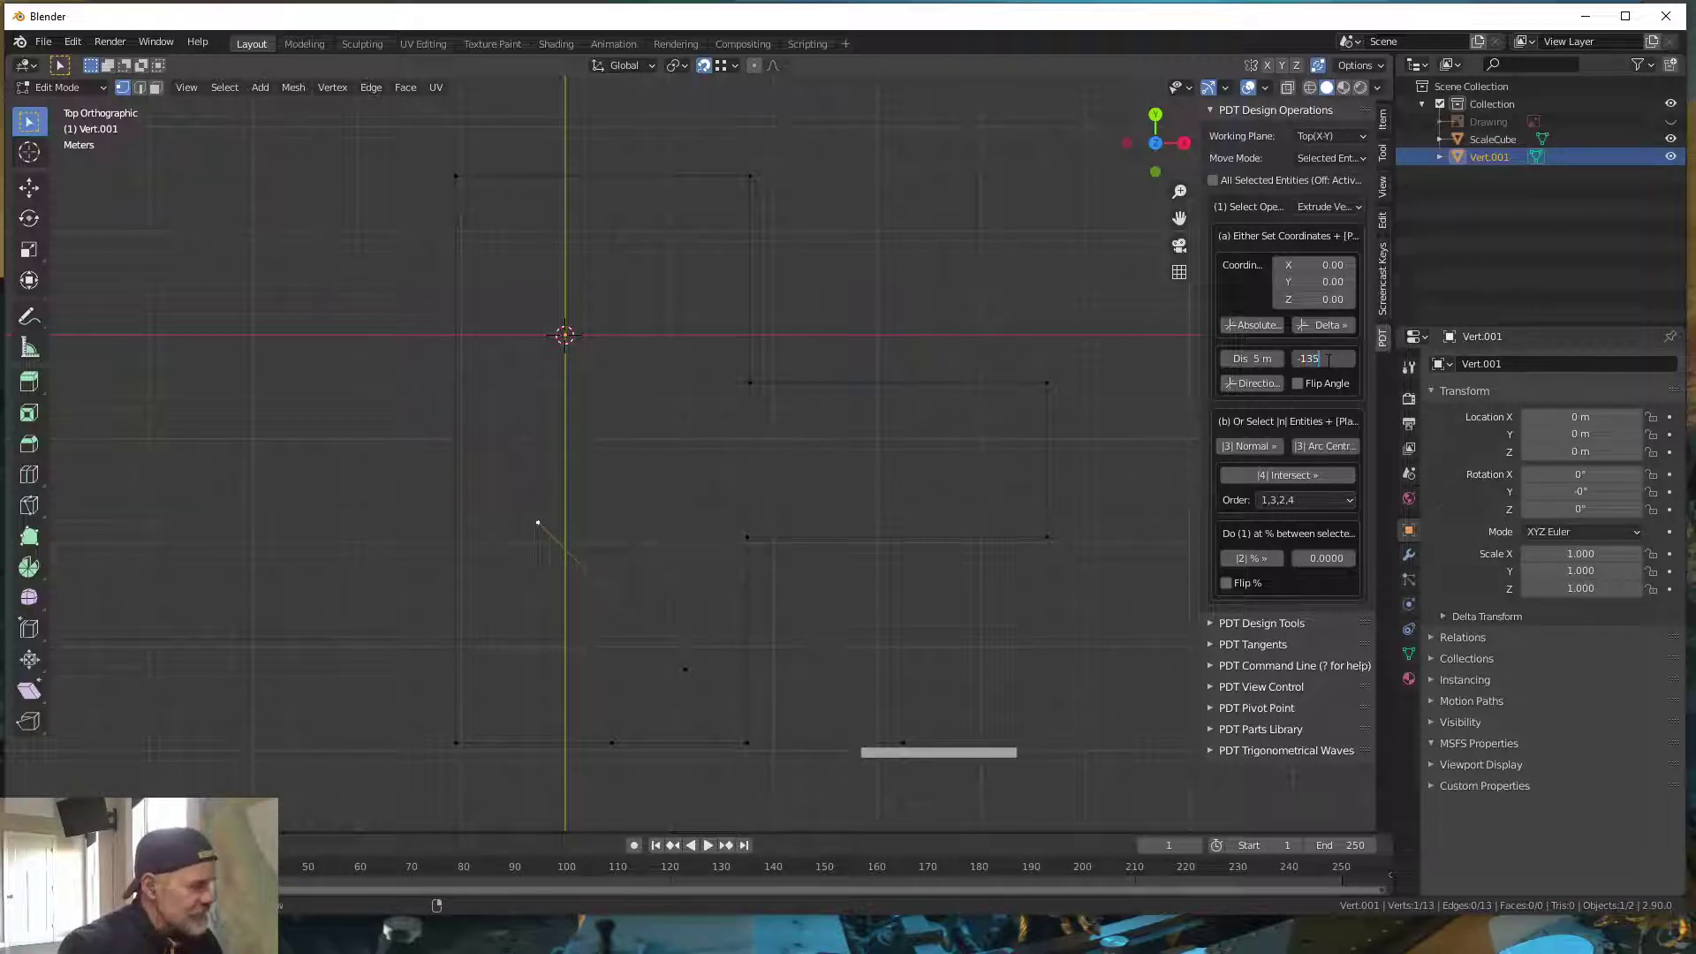
{"action": "type", "text": "35"}
{"action": "key", "text": "Return"}
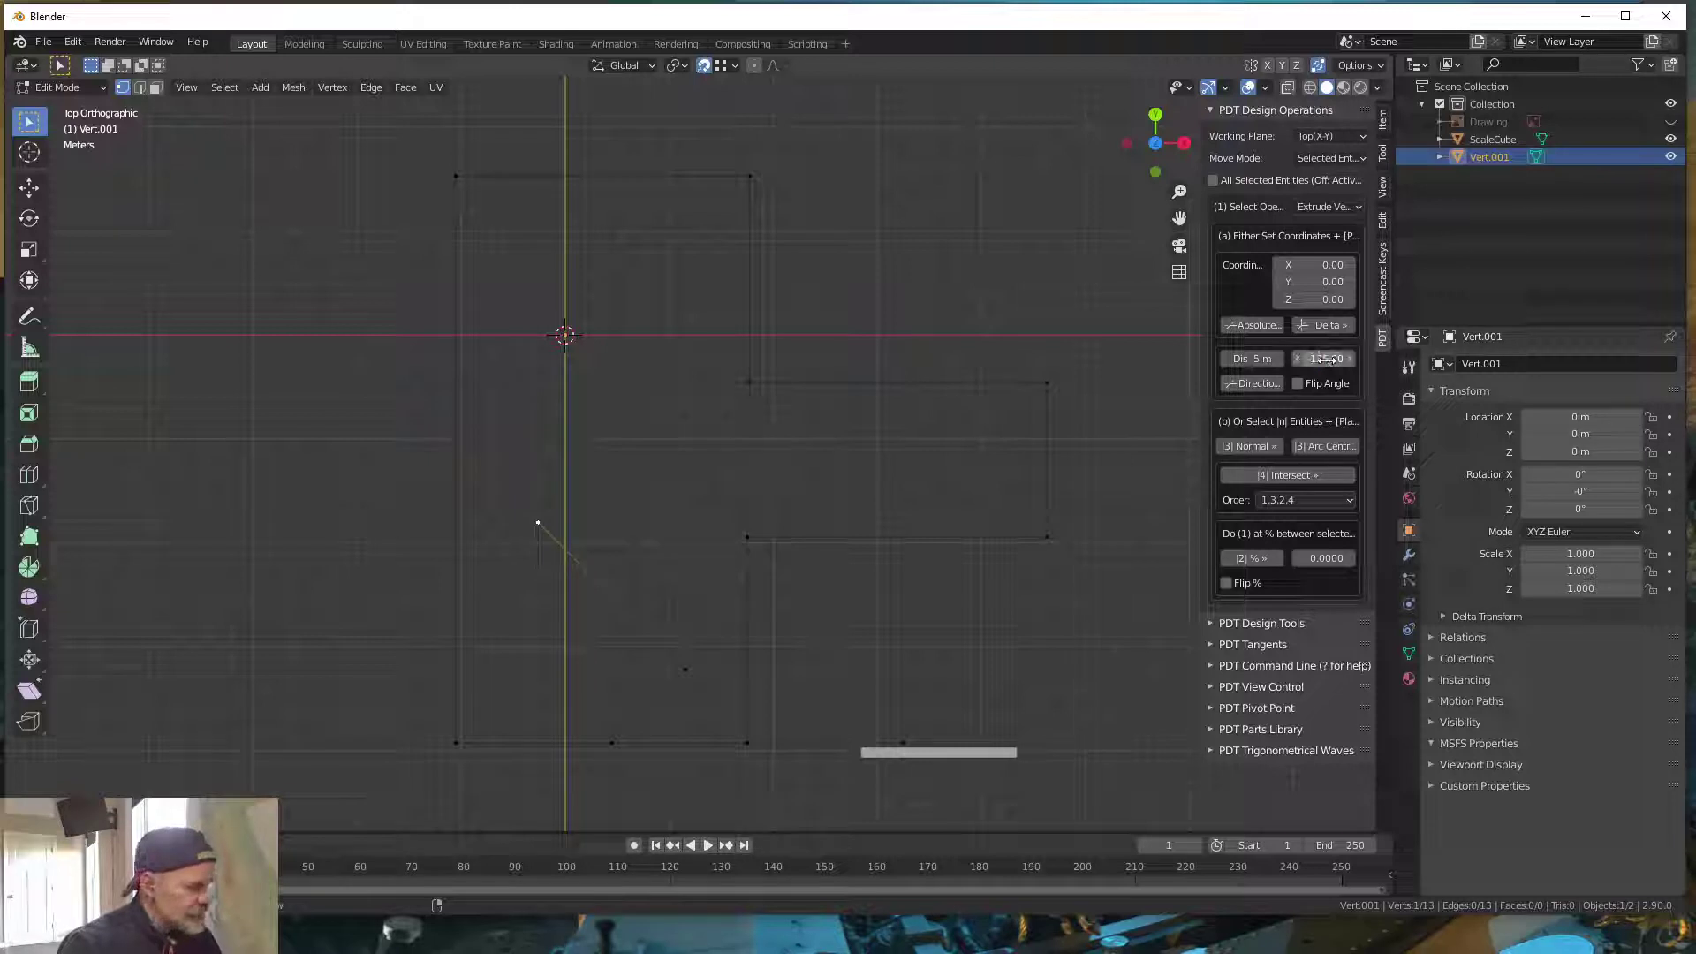
{"action": "left_click", "coordinate": [1250, 358]}
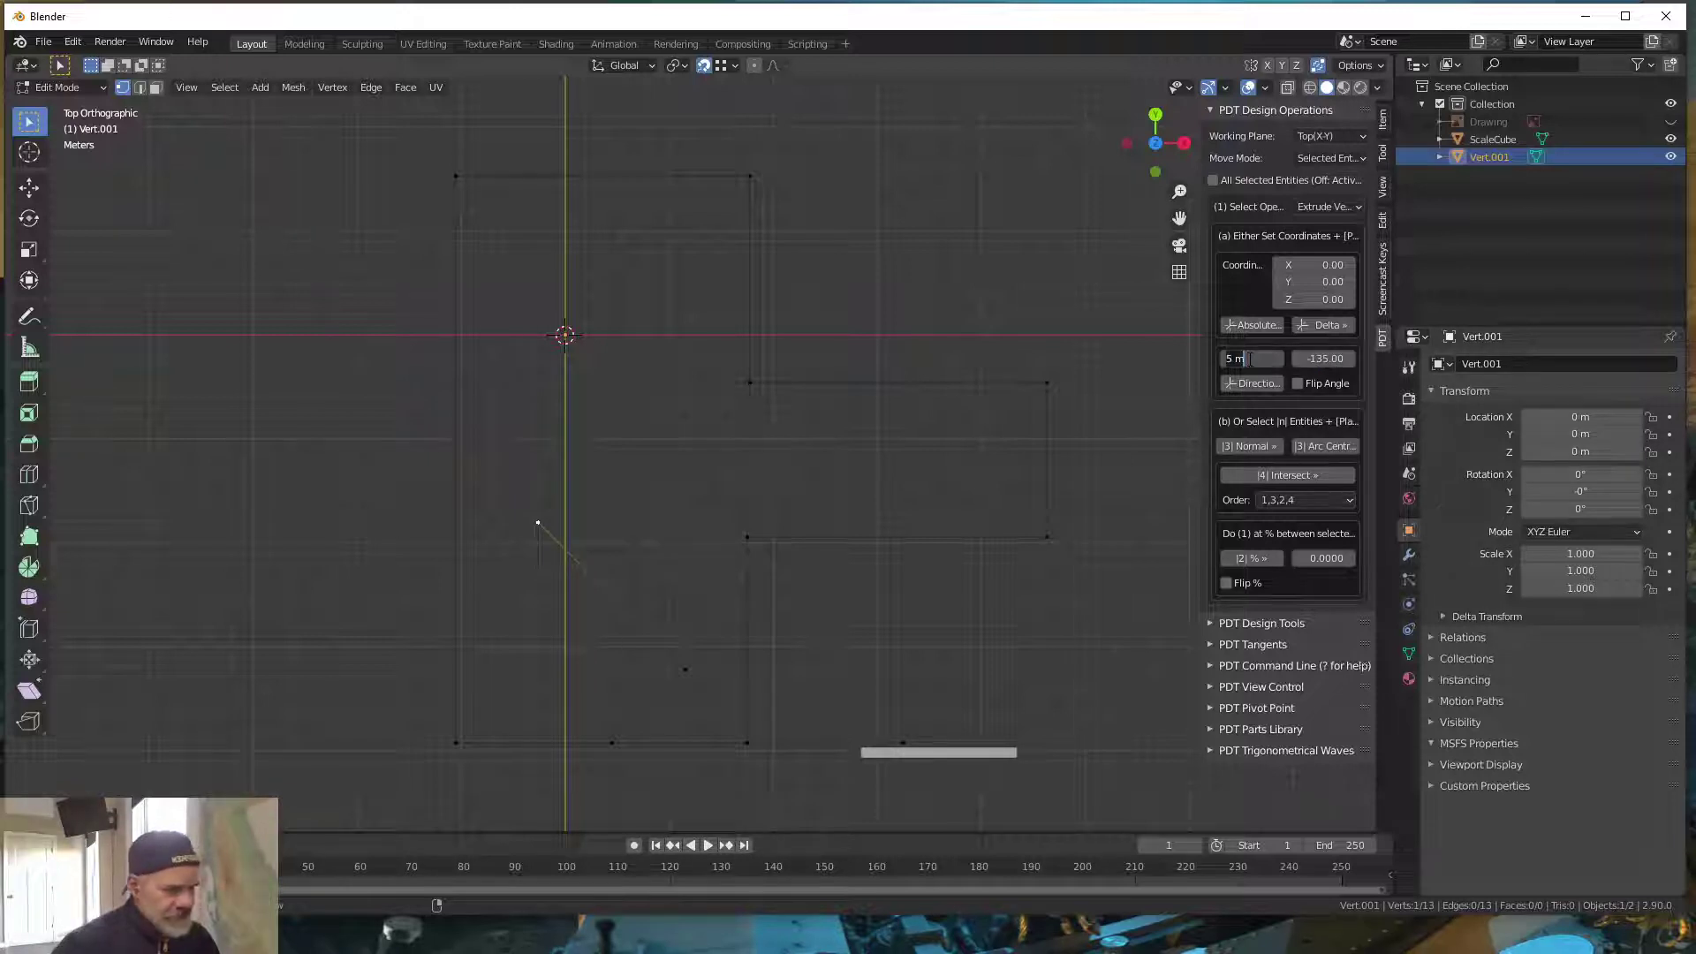
{"action": "type", "text": "20"}
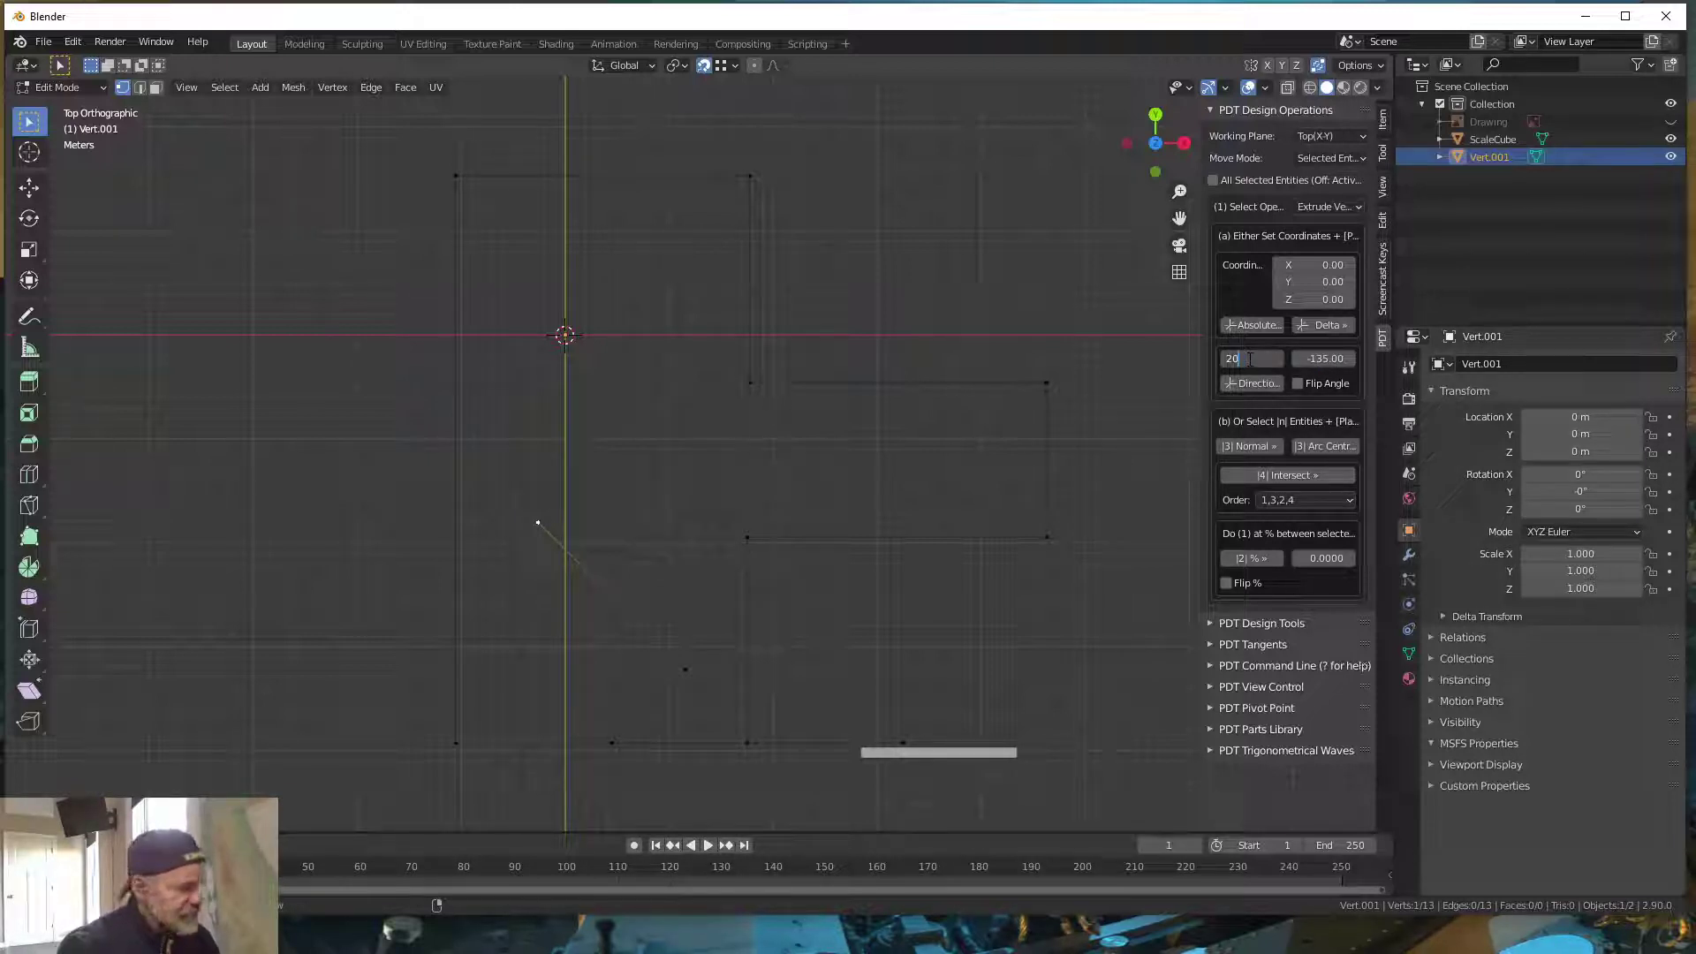
{"action": "key", "text": "Return"}
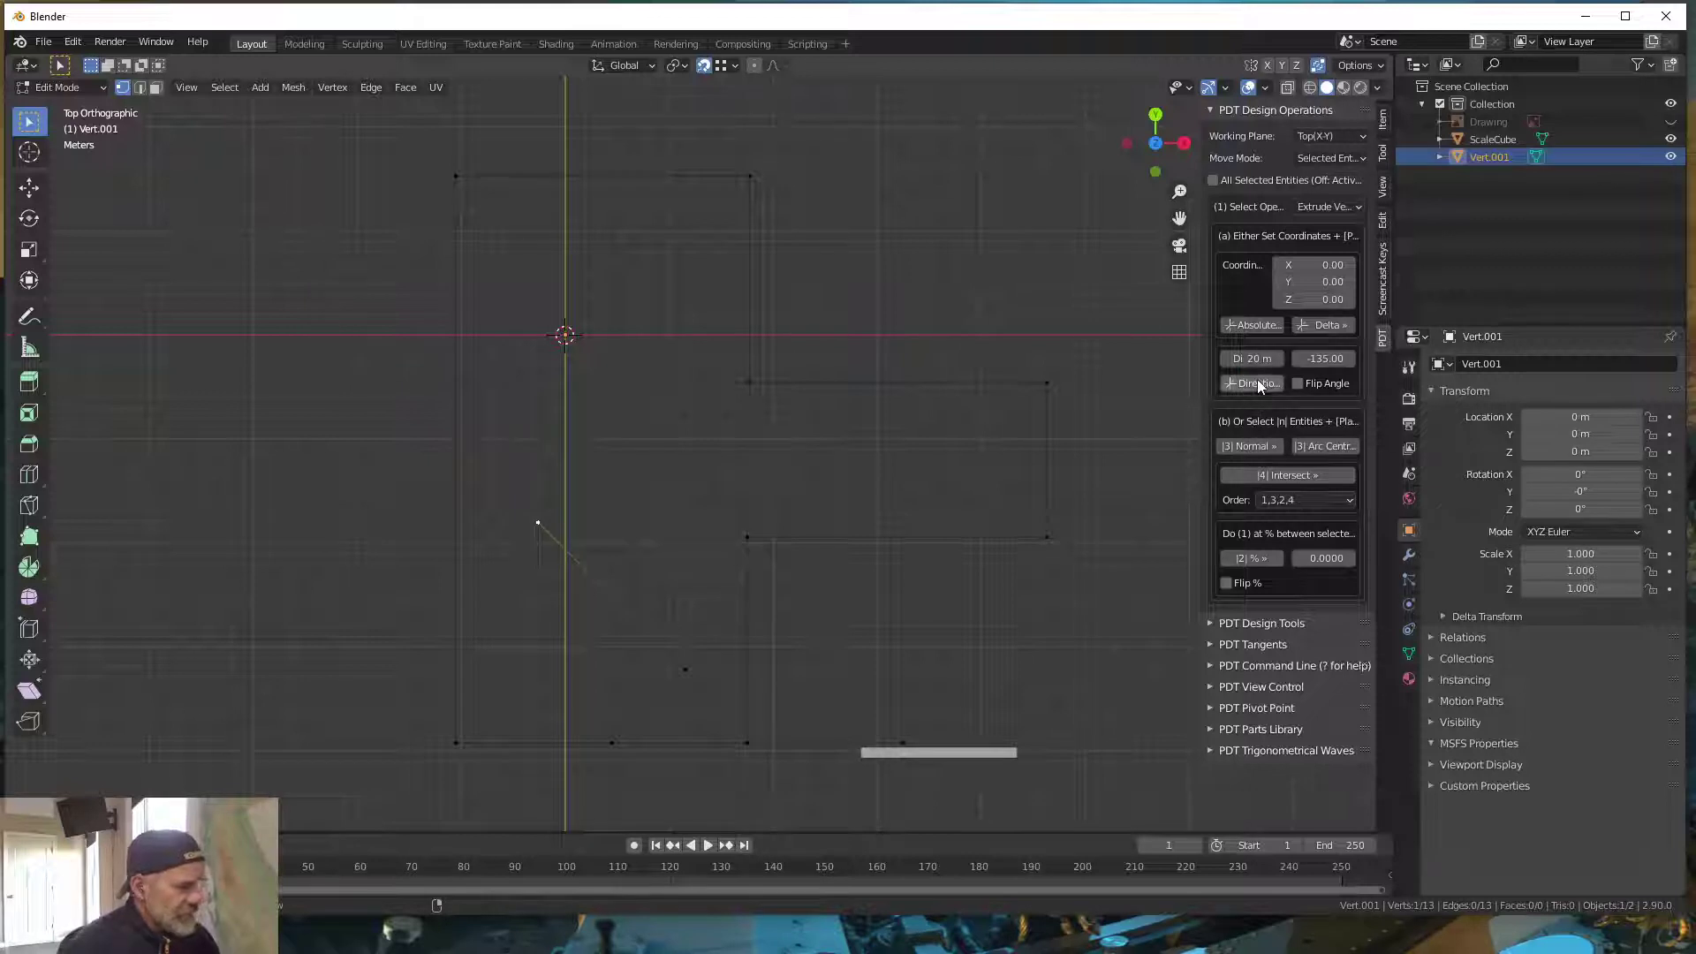
{"action": "left_click", "coordinate": [1258, 382]}
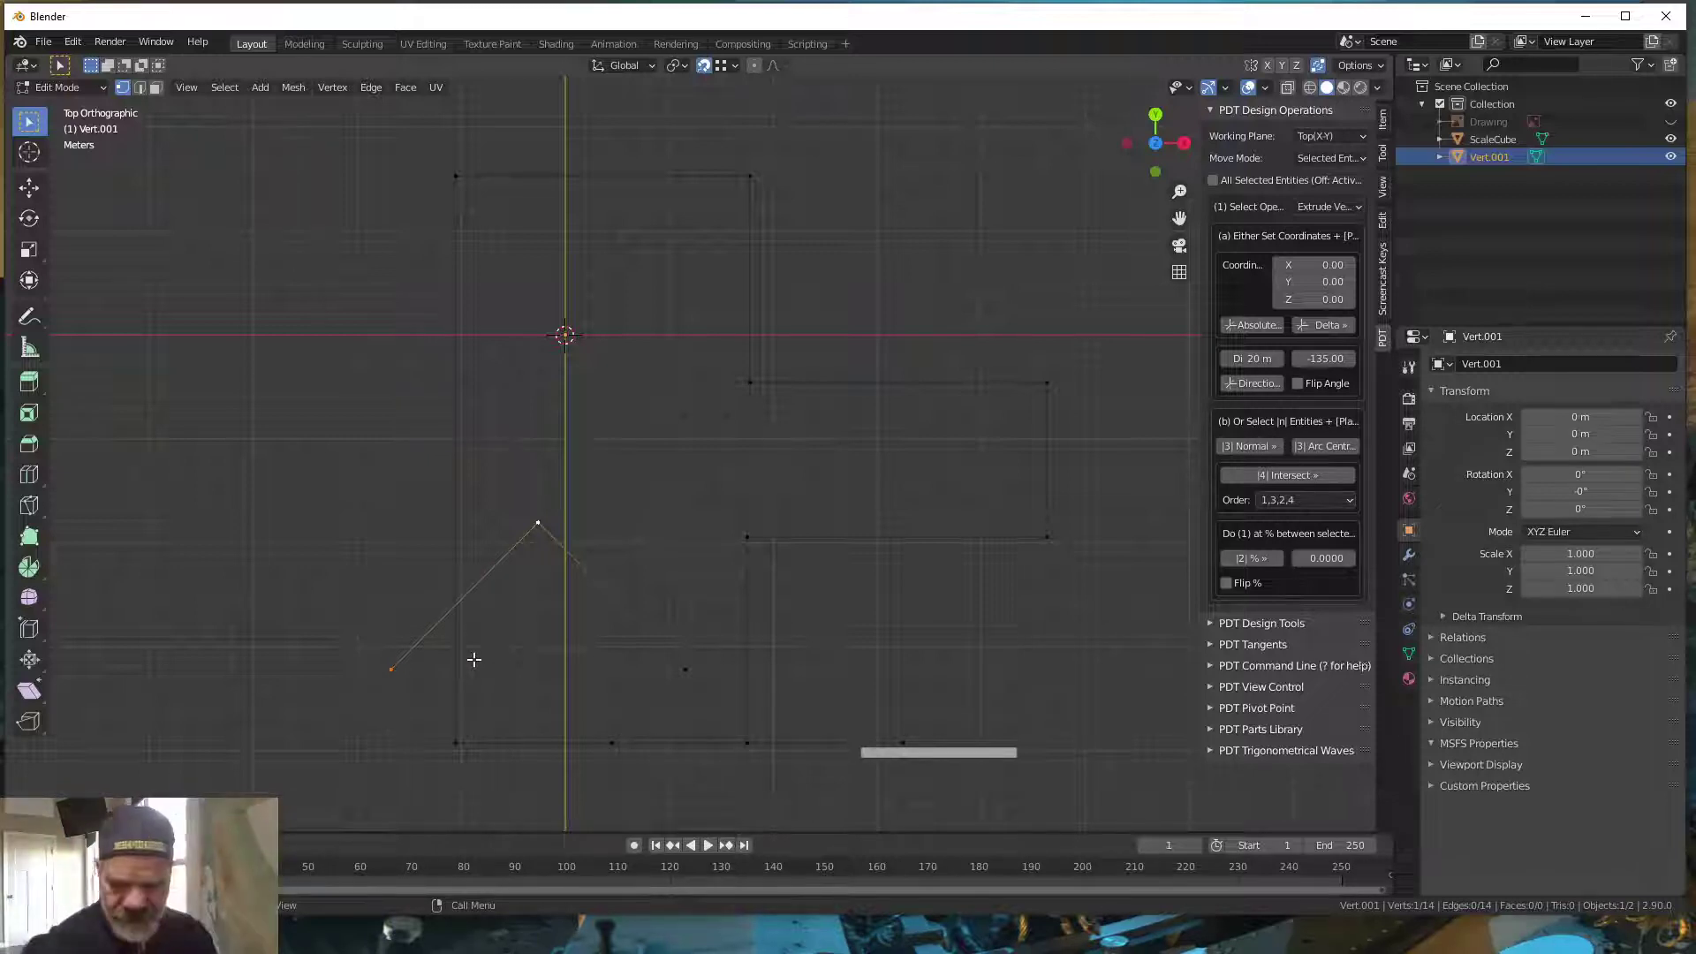
- Undo the 20 m extrusion and place a new vertex freehand down and to the left
{"action": "key", "text": "ctrl+z"}
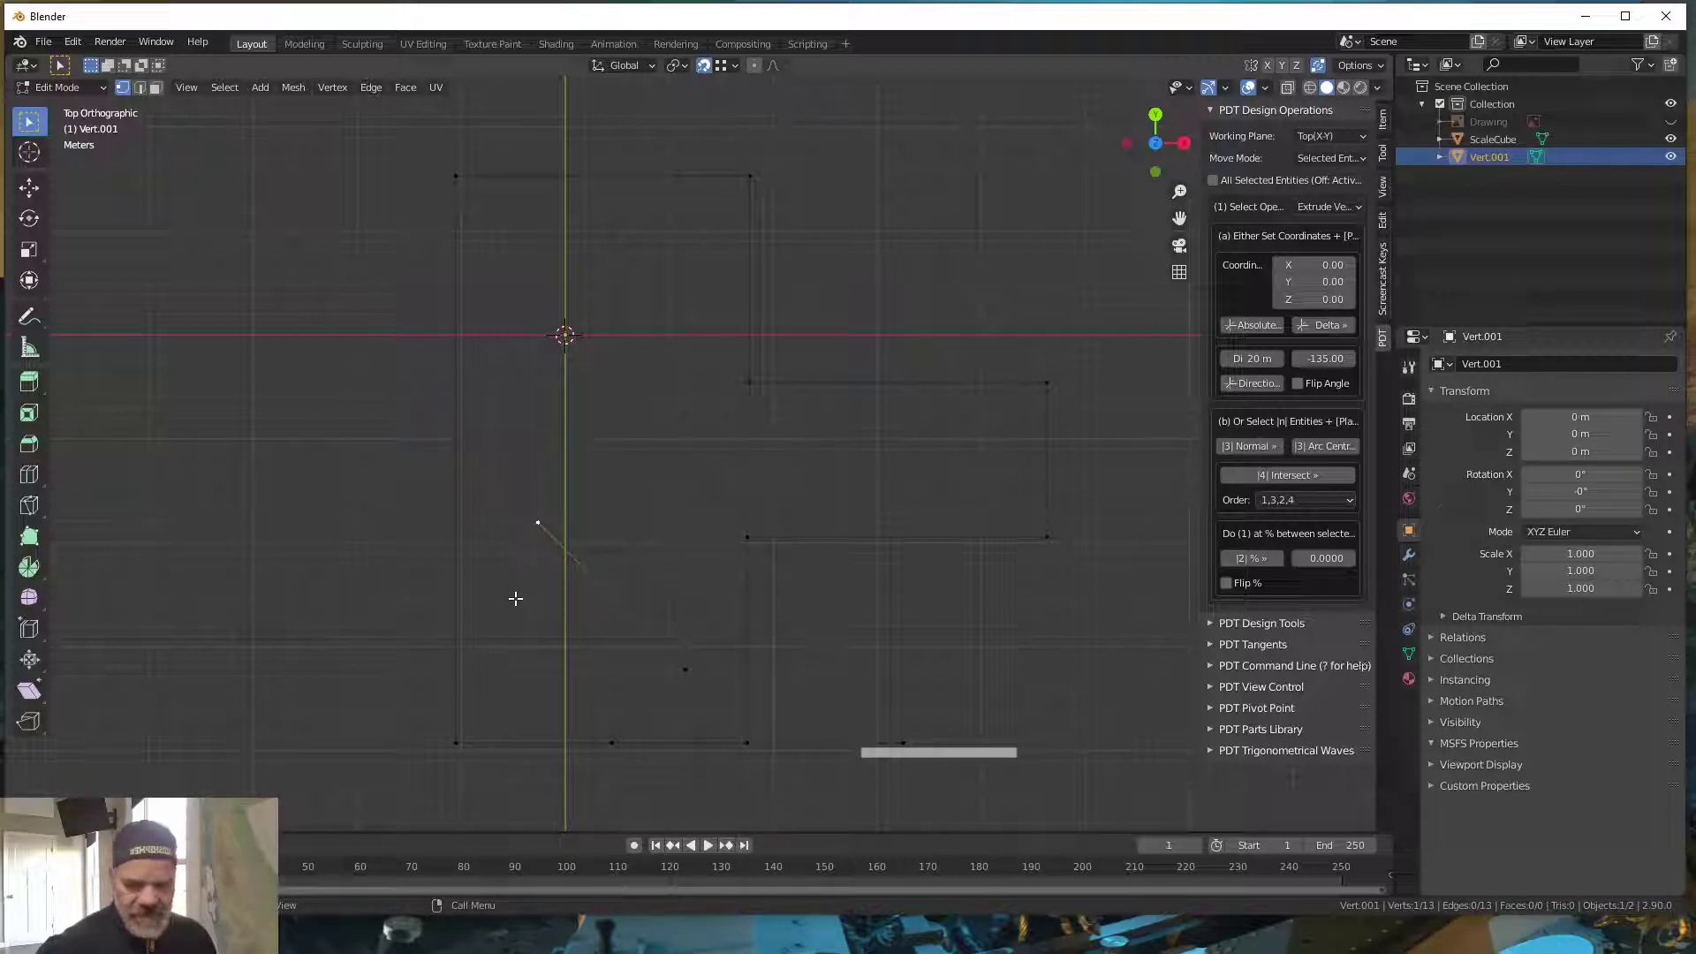
{"action": "key", "text": "e"}
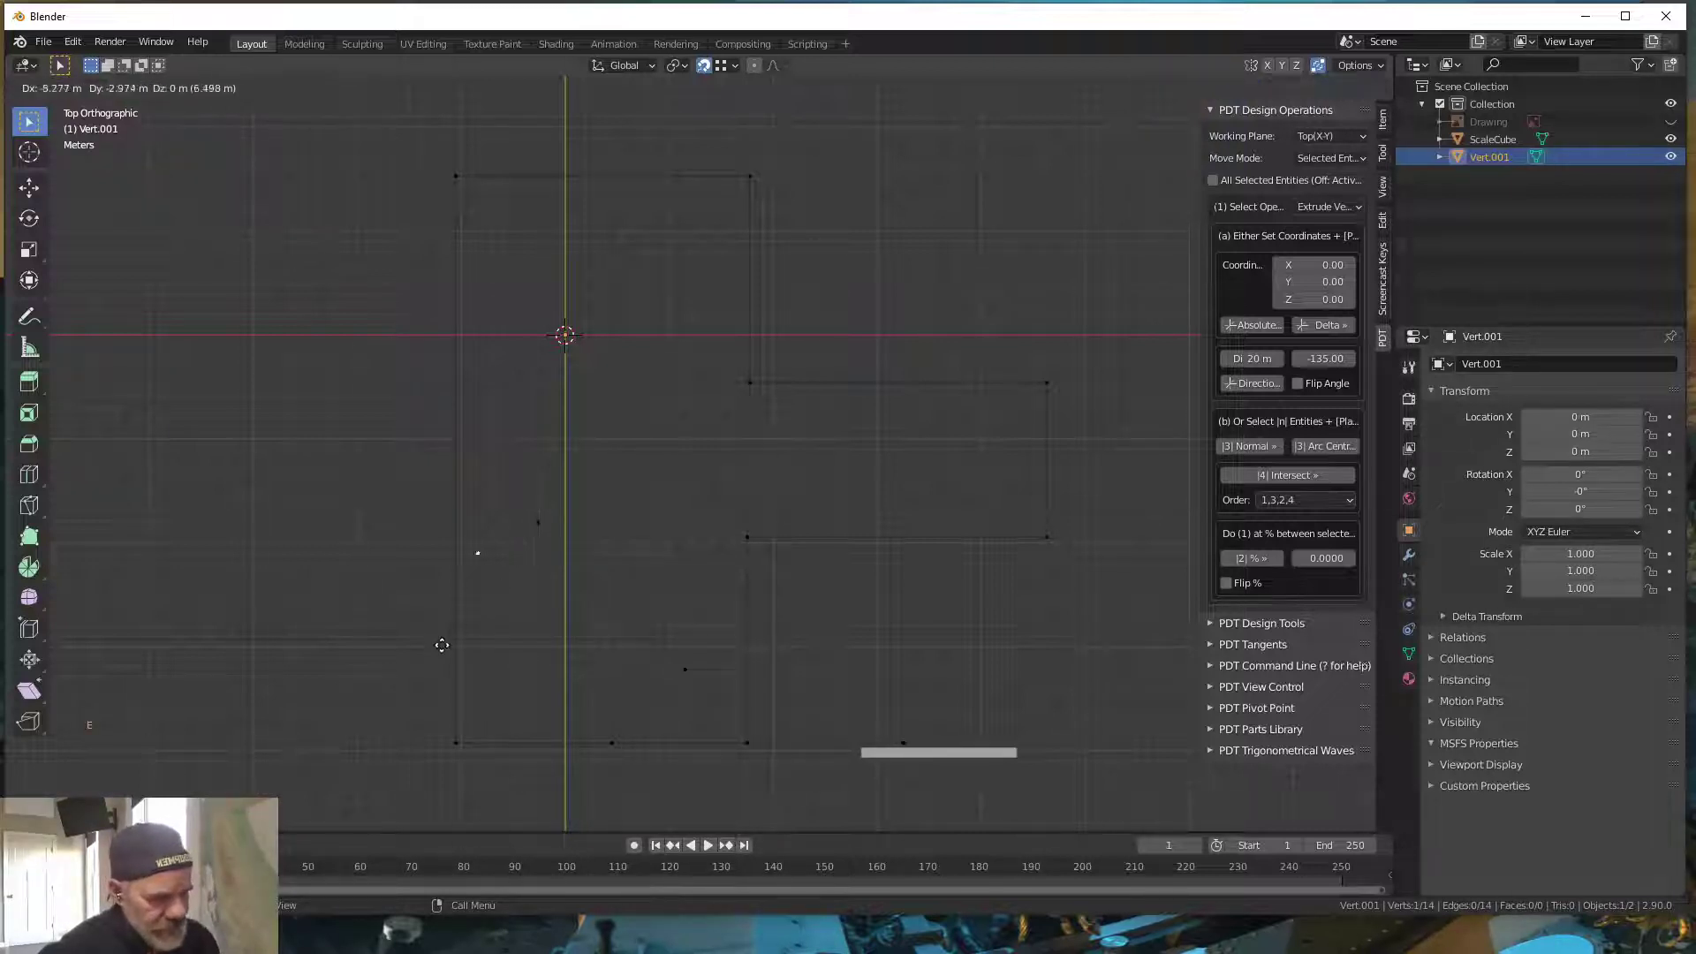
{"action": "left_click", "coordinate": [357, 764]}
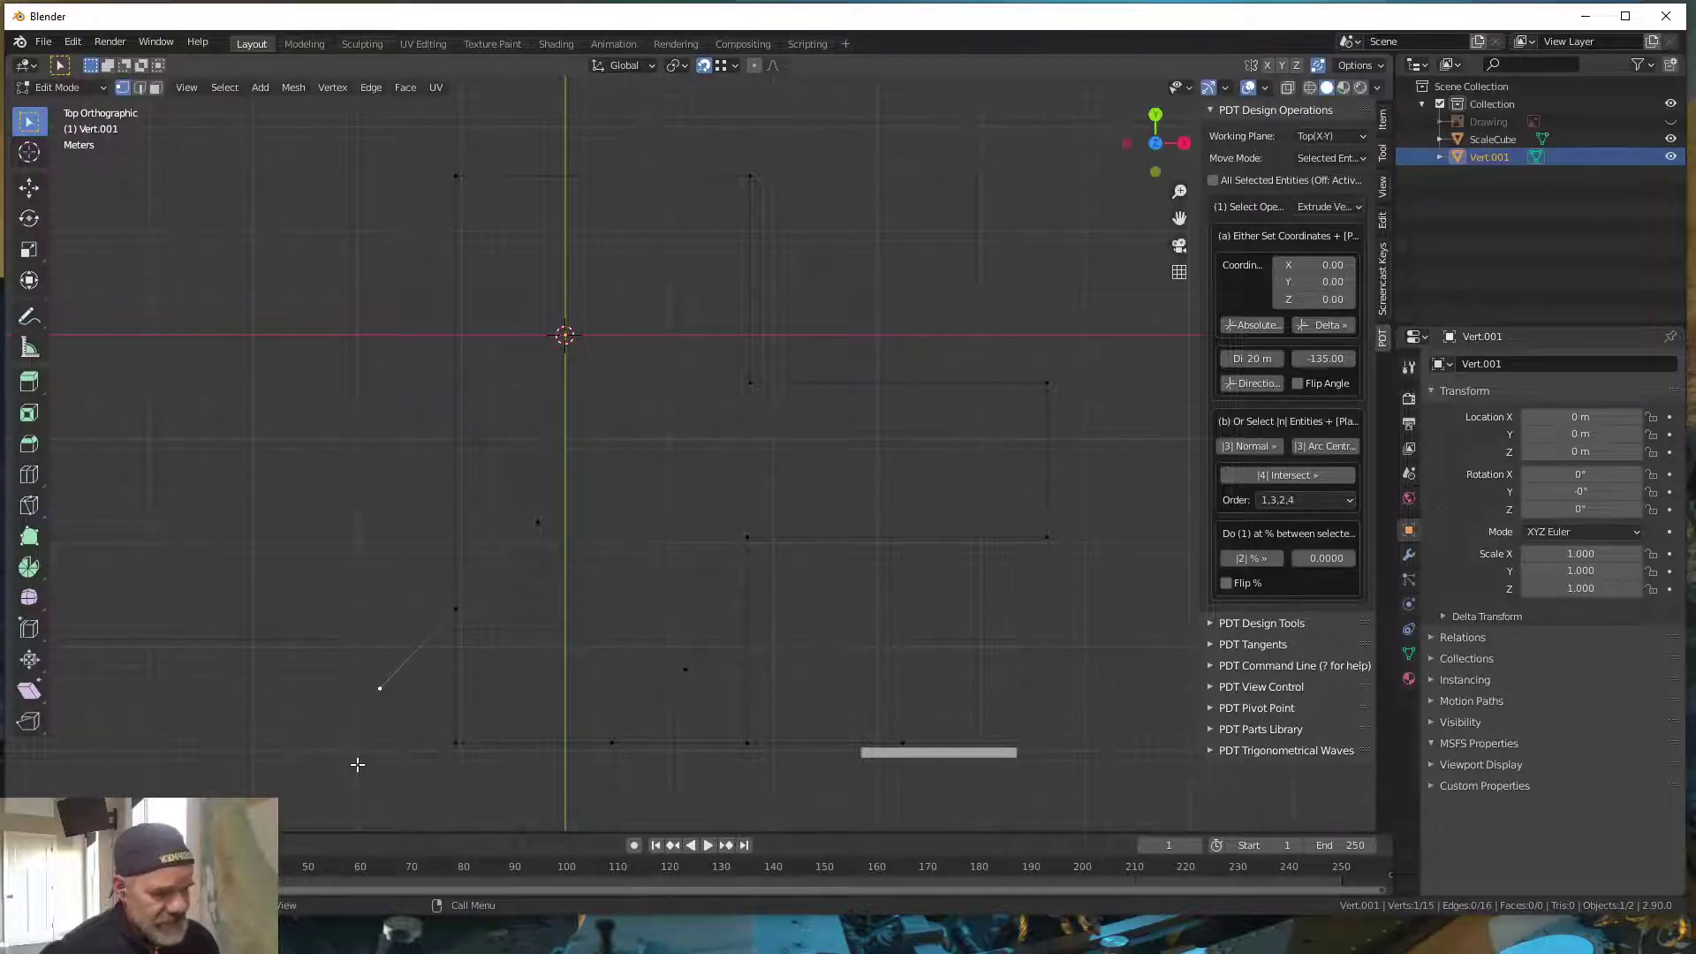
- Confirm Auto Merge is enabled, then undo twice back to the 13-vertex outline
{"action": "left_click", "coordinate": [1357, 66]}
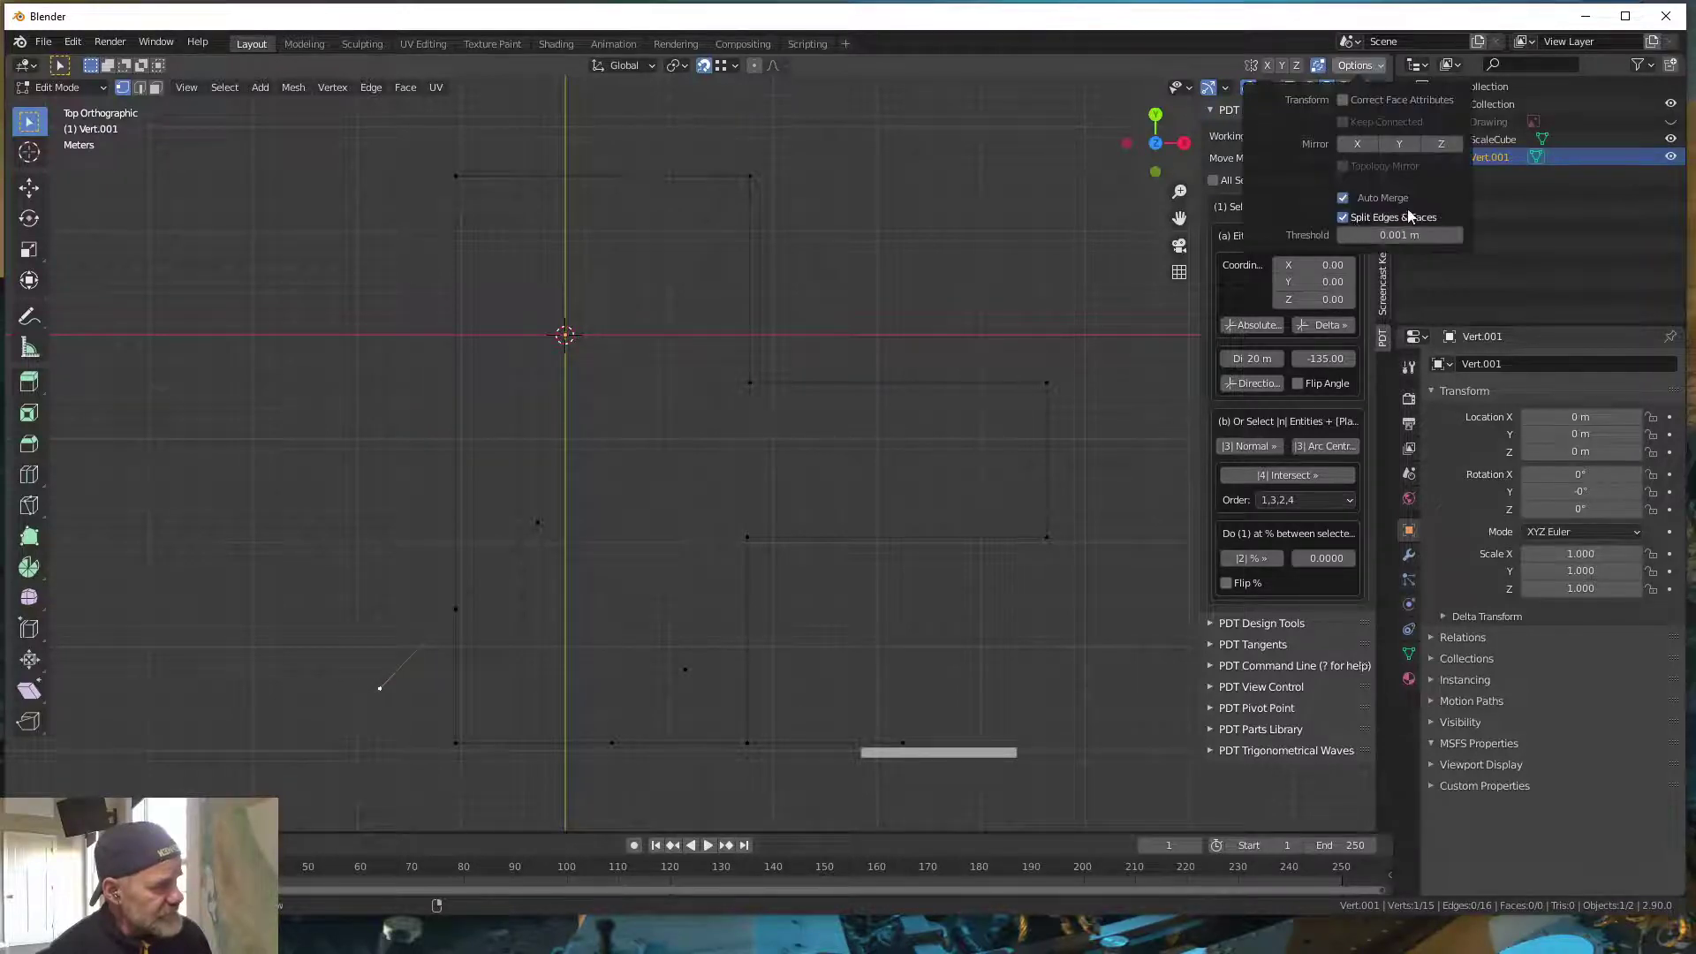
{"action": "left_click", "coordinate": [1360, 69]}
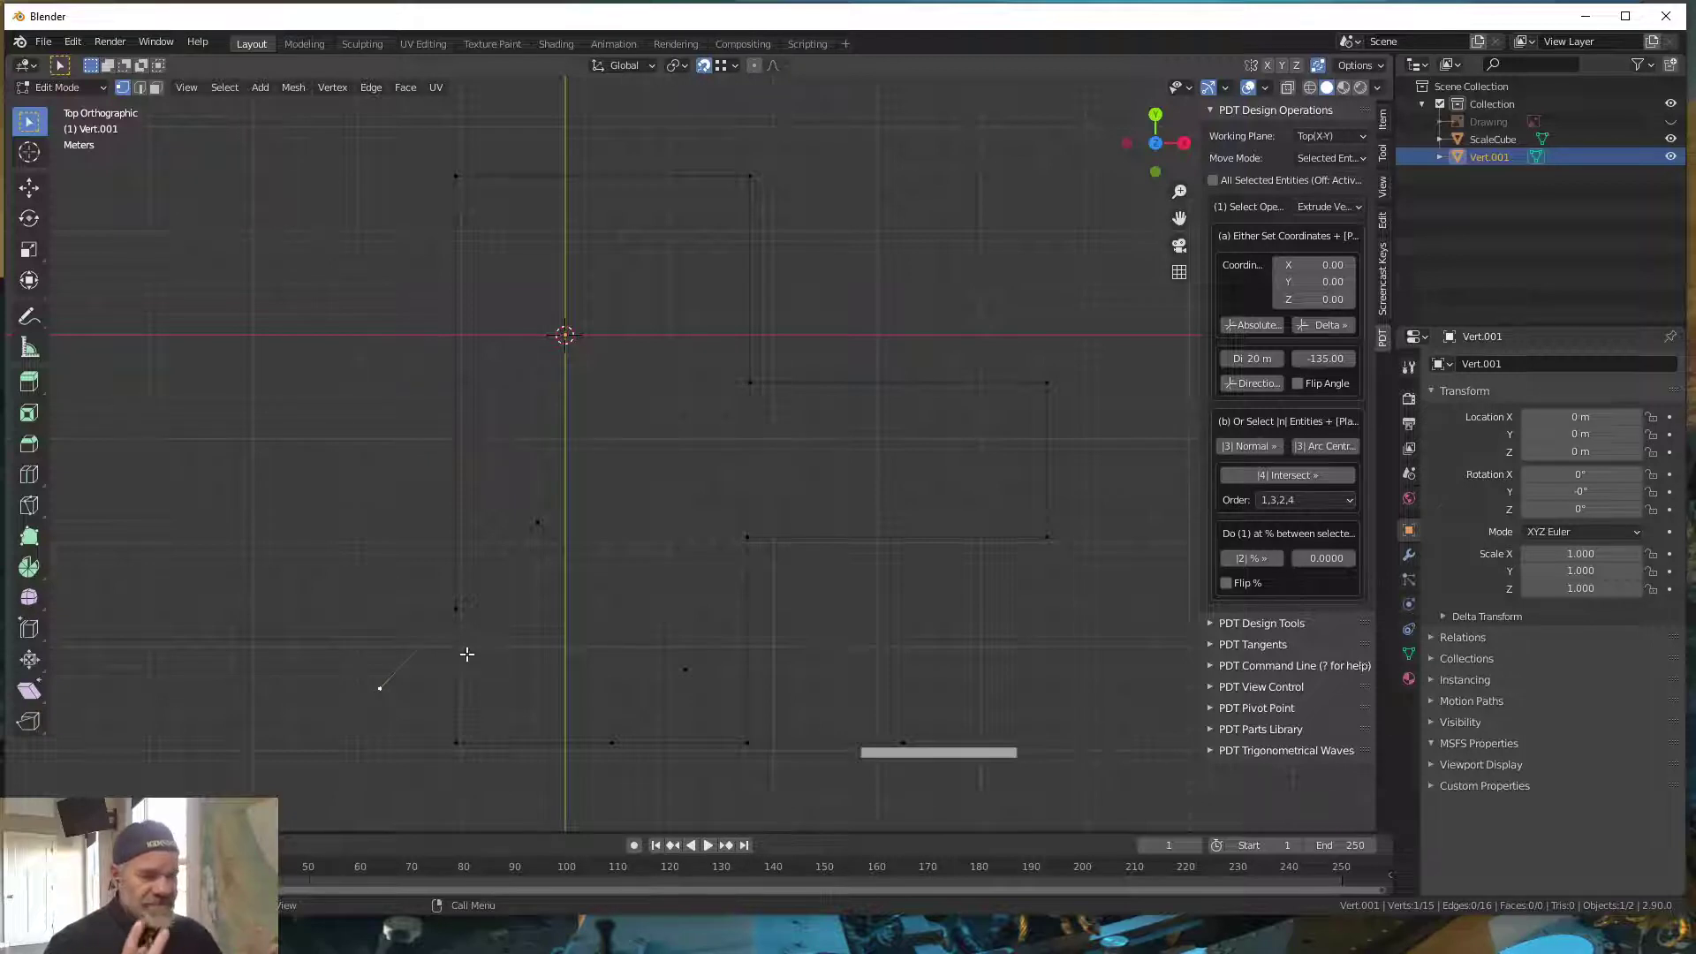
{"action": "key", "text": "ctrl+z"}
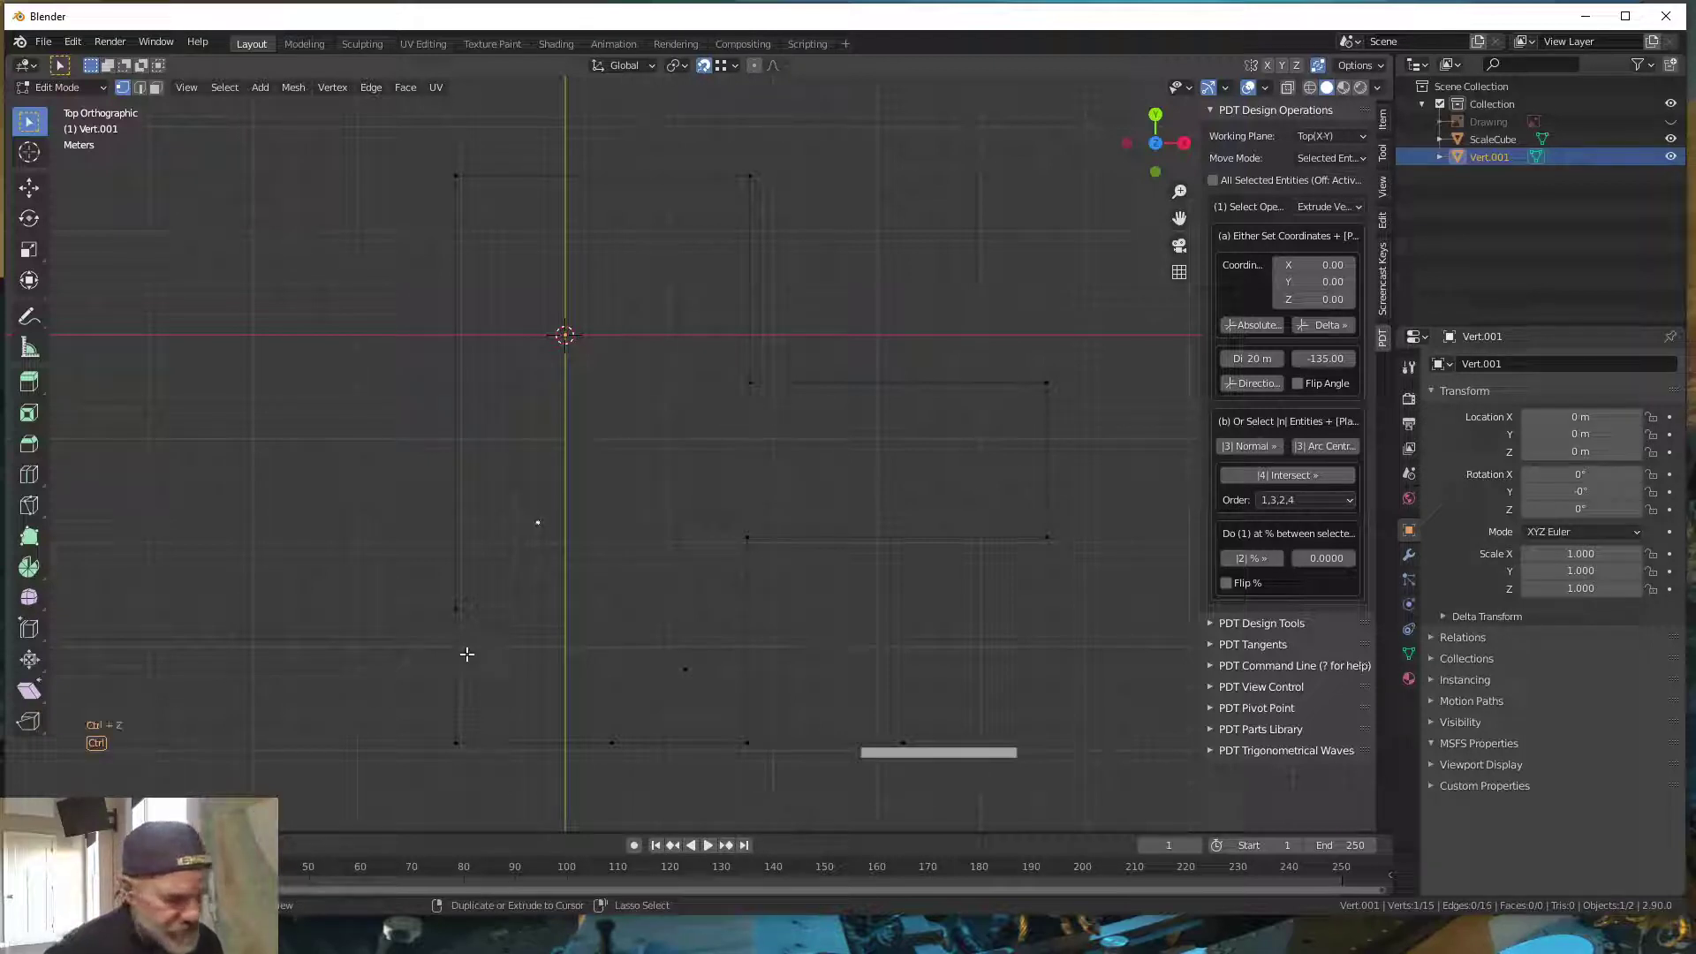
{"action": "key", "text": "ctrl+z"}
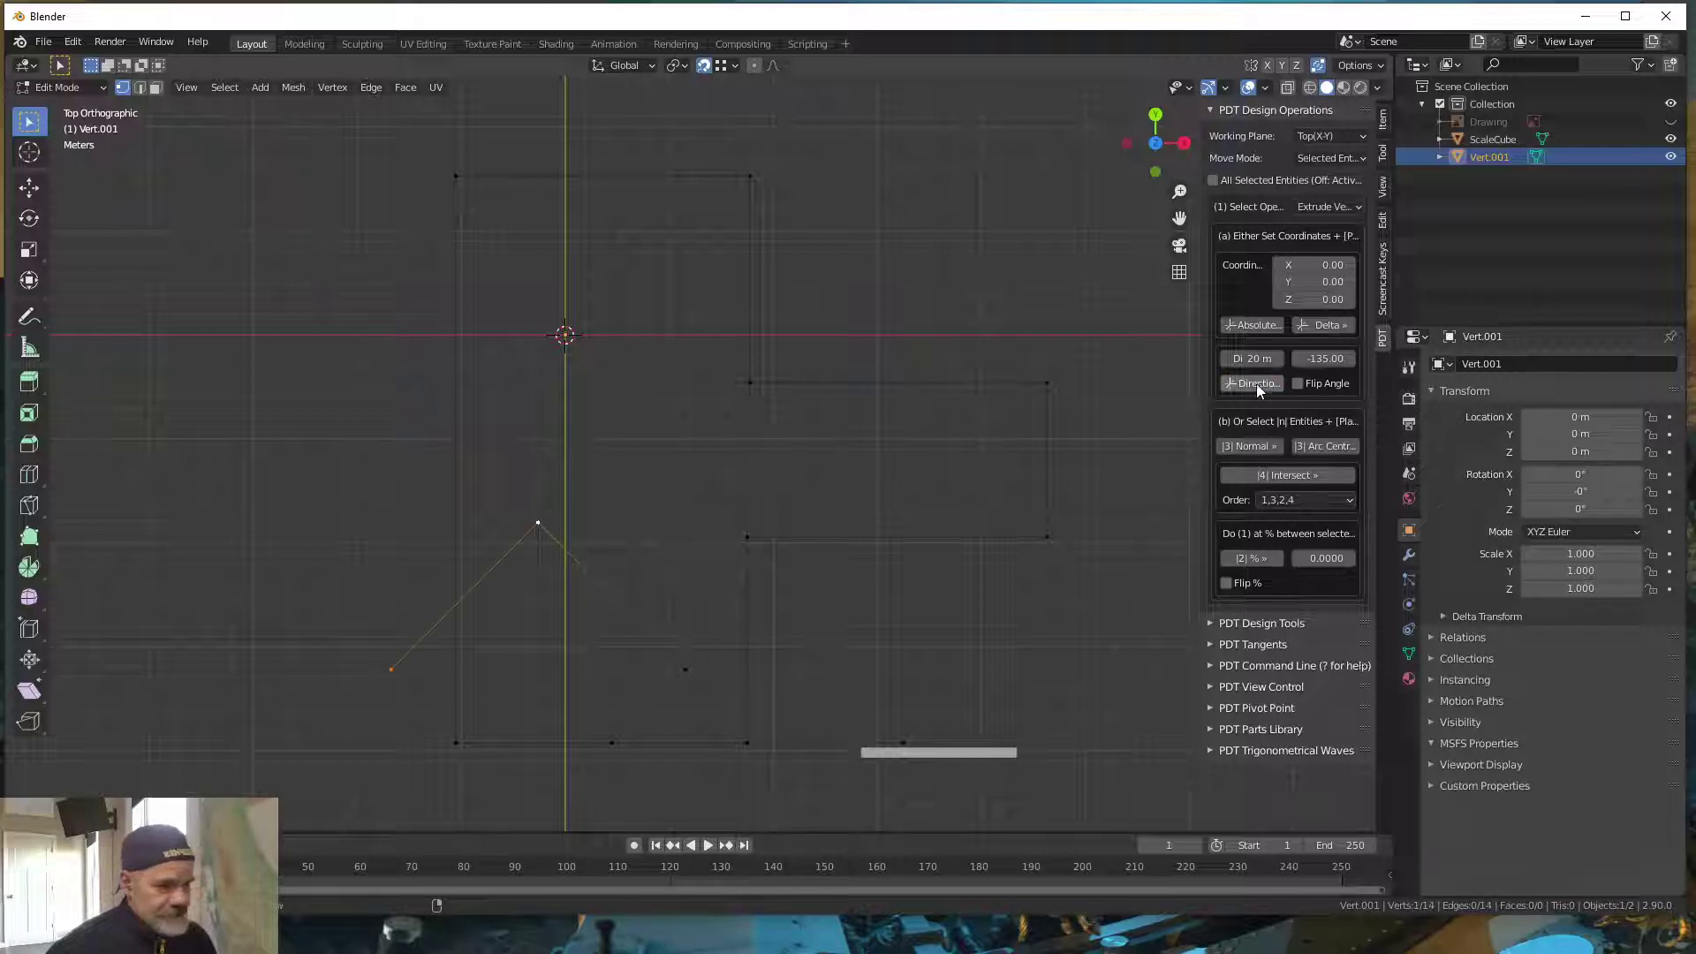
- With snapping options shown, select the interior vertex and start extruding a new edge from it
{"action": "left_click", "coordinate": [393, 693]}
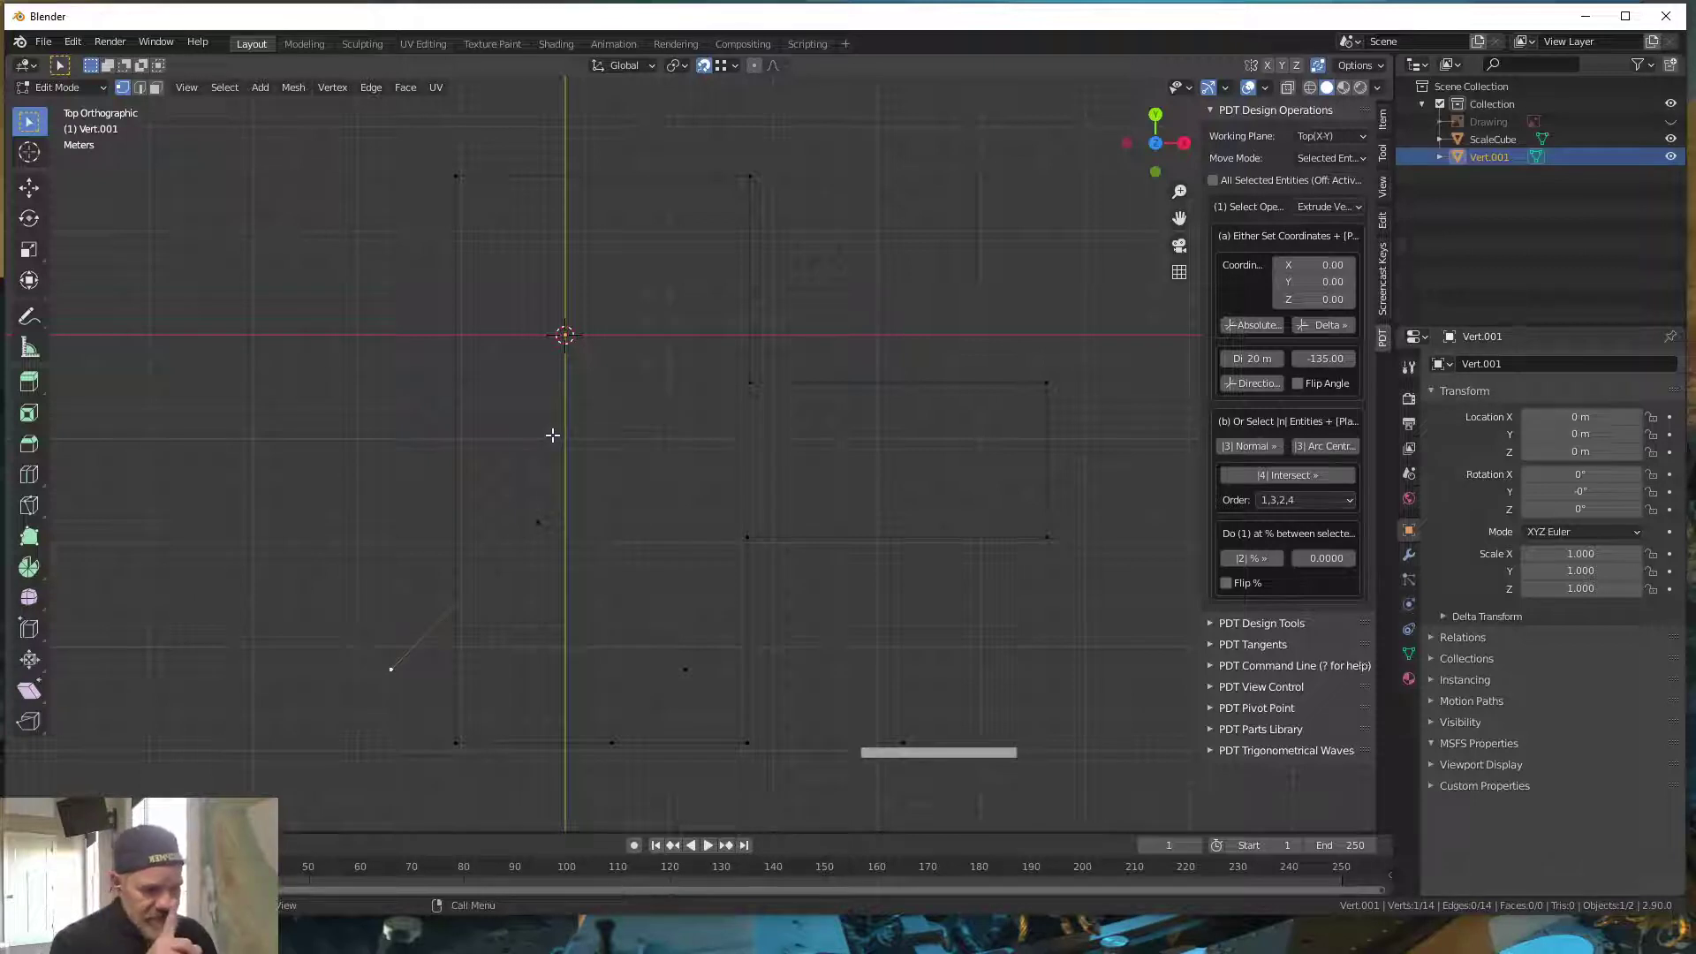
{"action": "left_click", "coordinate": [734, 66]}
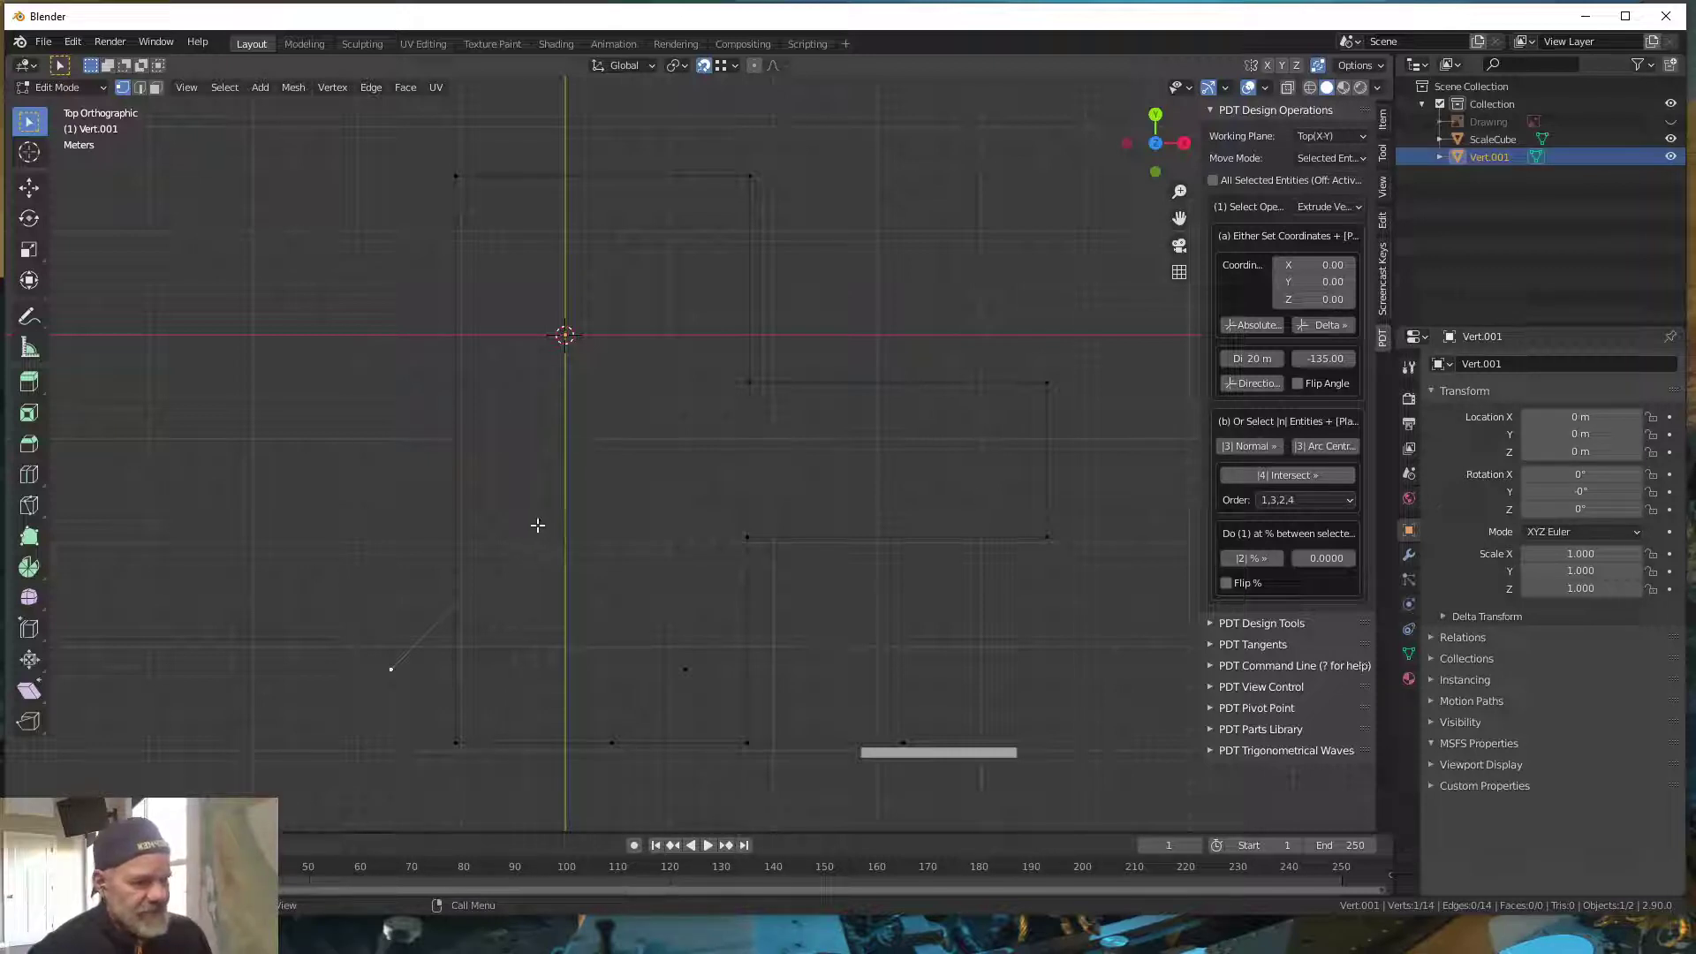
{"action": "left_click", "coordinate": [538, 523]}
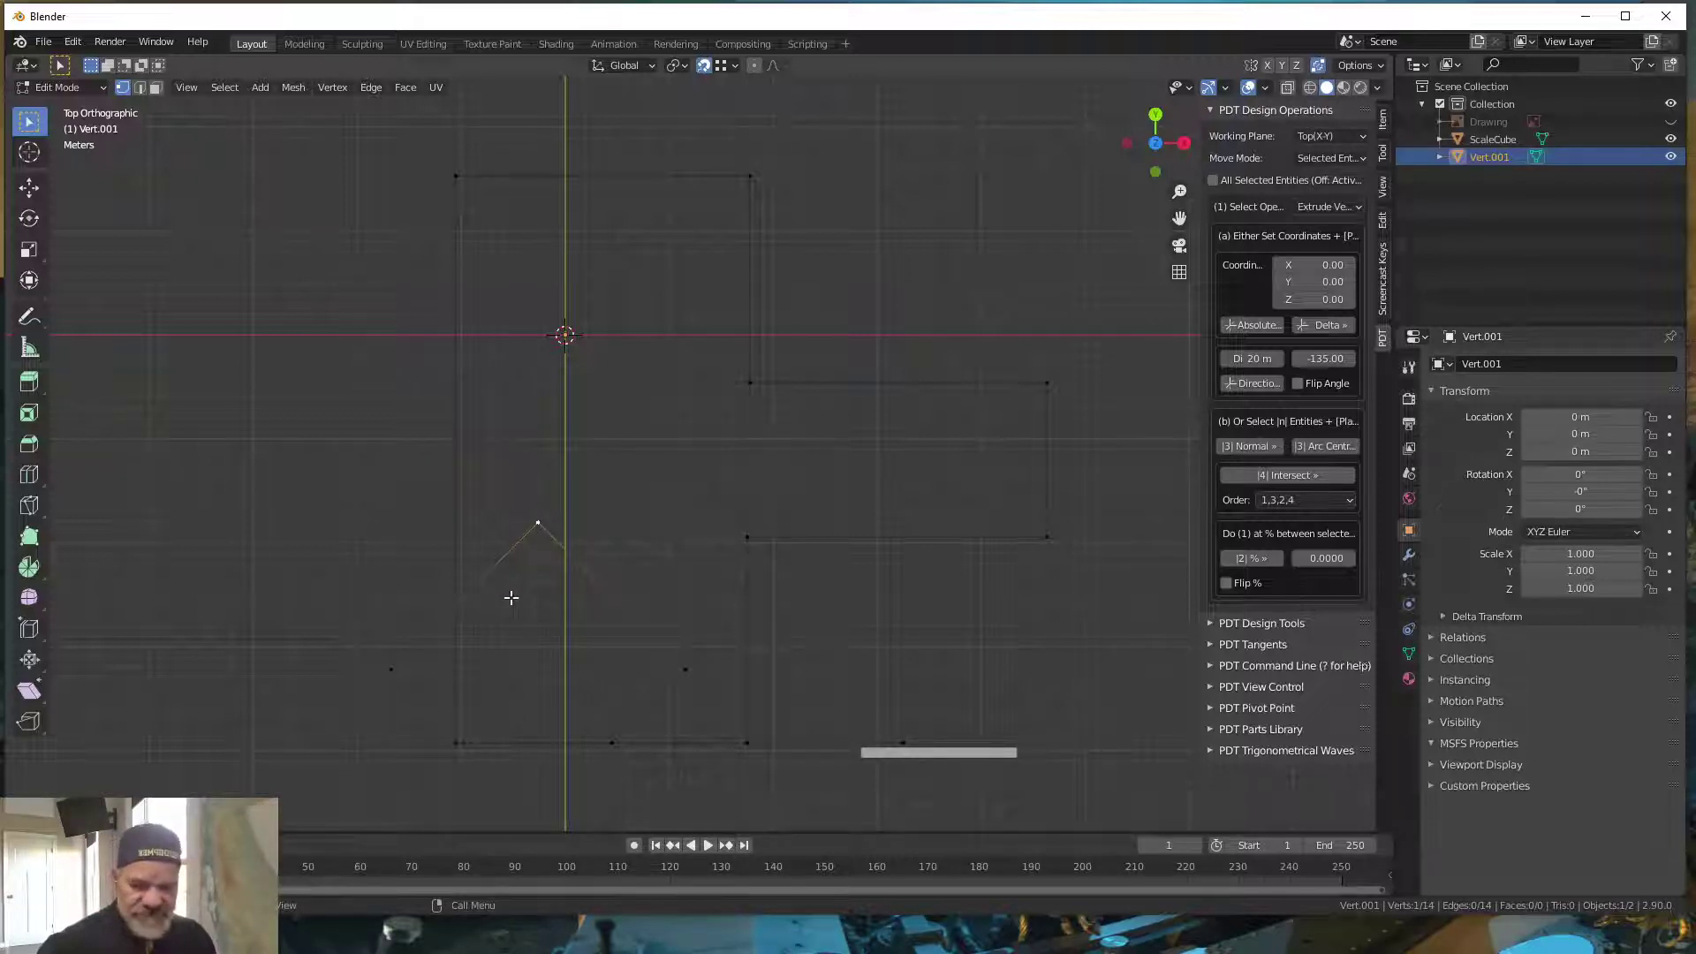
{"action": "key", "text": "e"}
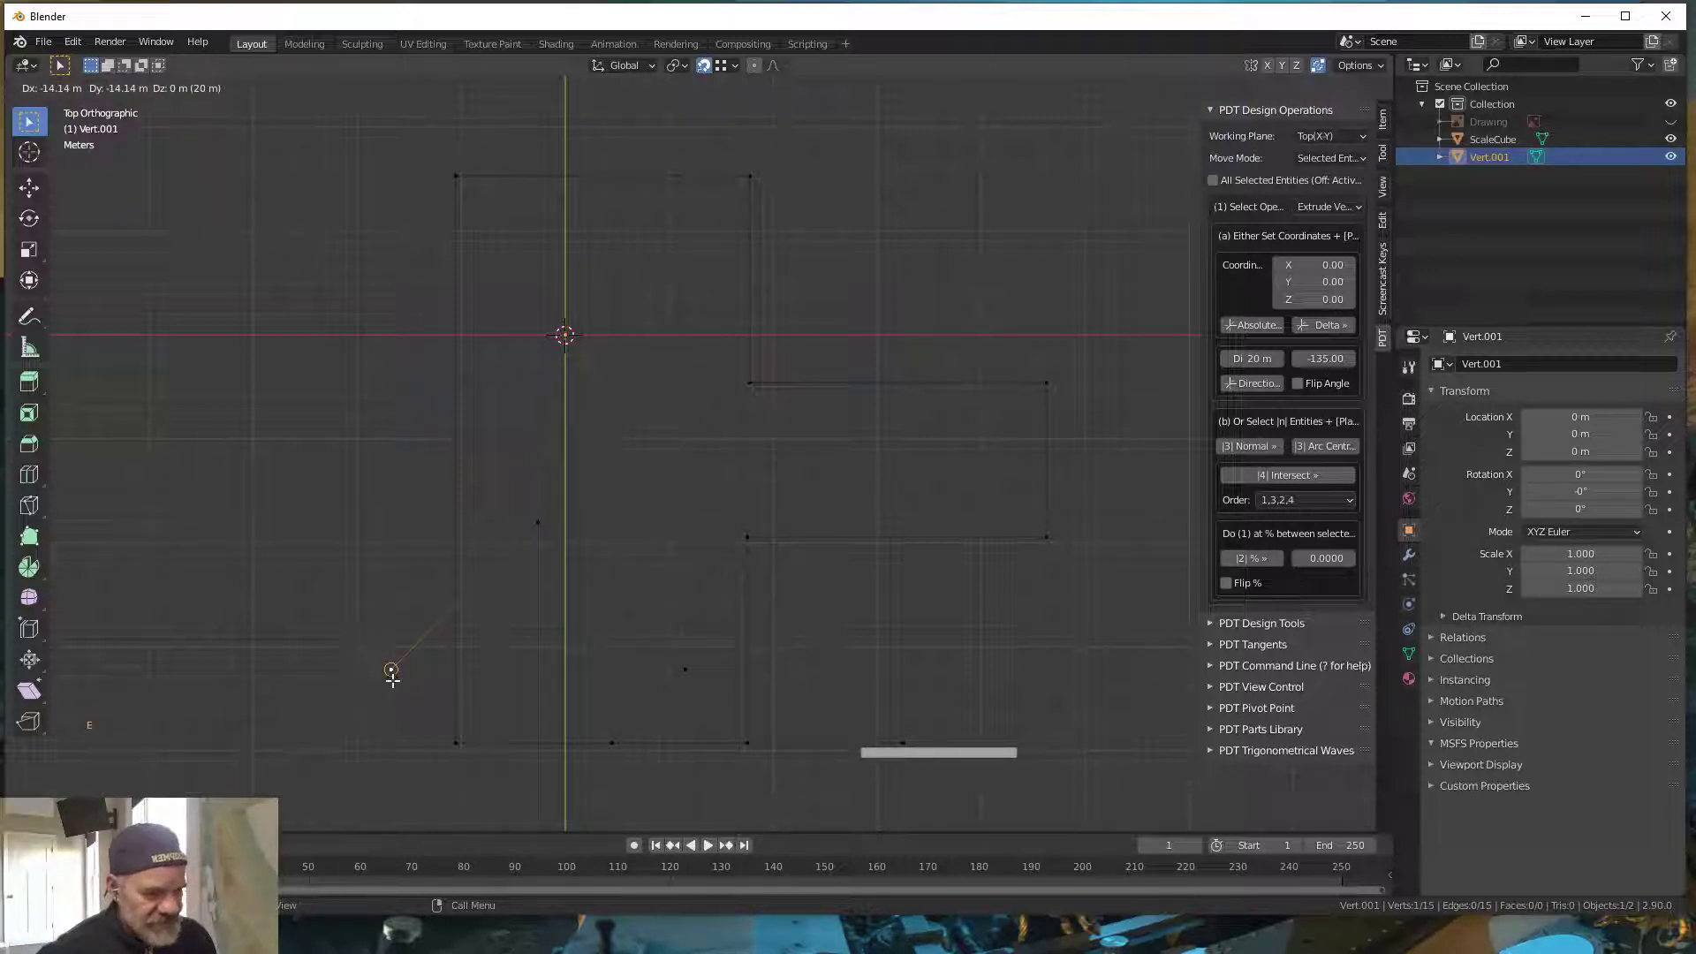
- Snap the new edge's end onto the lower-left point, then select the long diagonal edge in Edge mode
{"action": "left_click", "coordinate": [391, 675]}
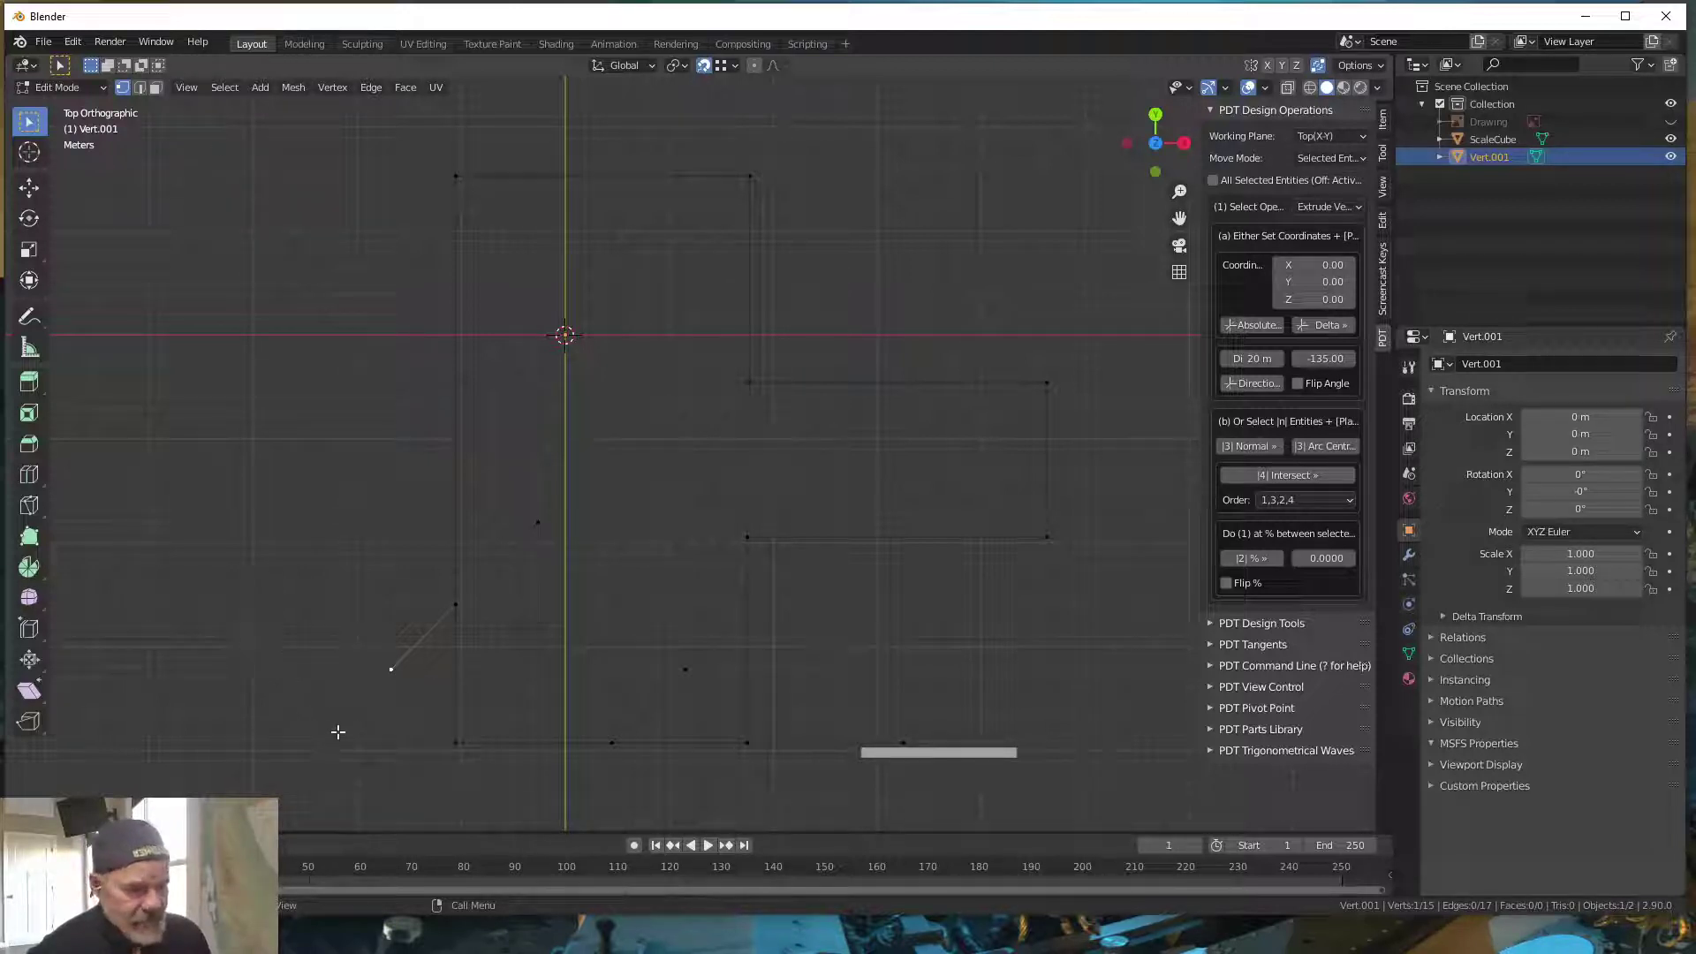
{"action": "scroll", "coordinate": [367, 706], "scroll_direction": "up", "scroll_amount": 2}
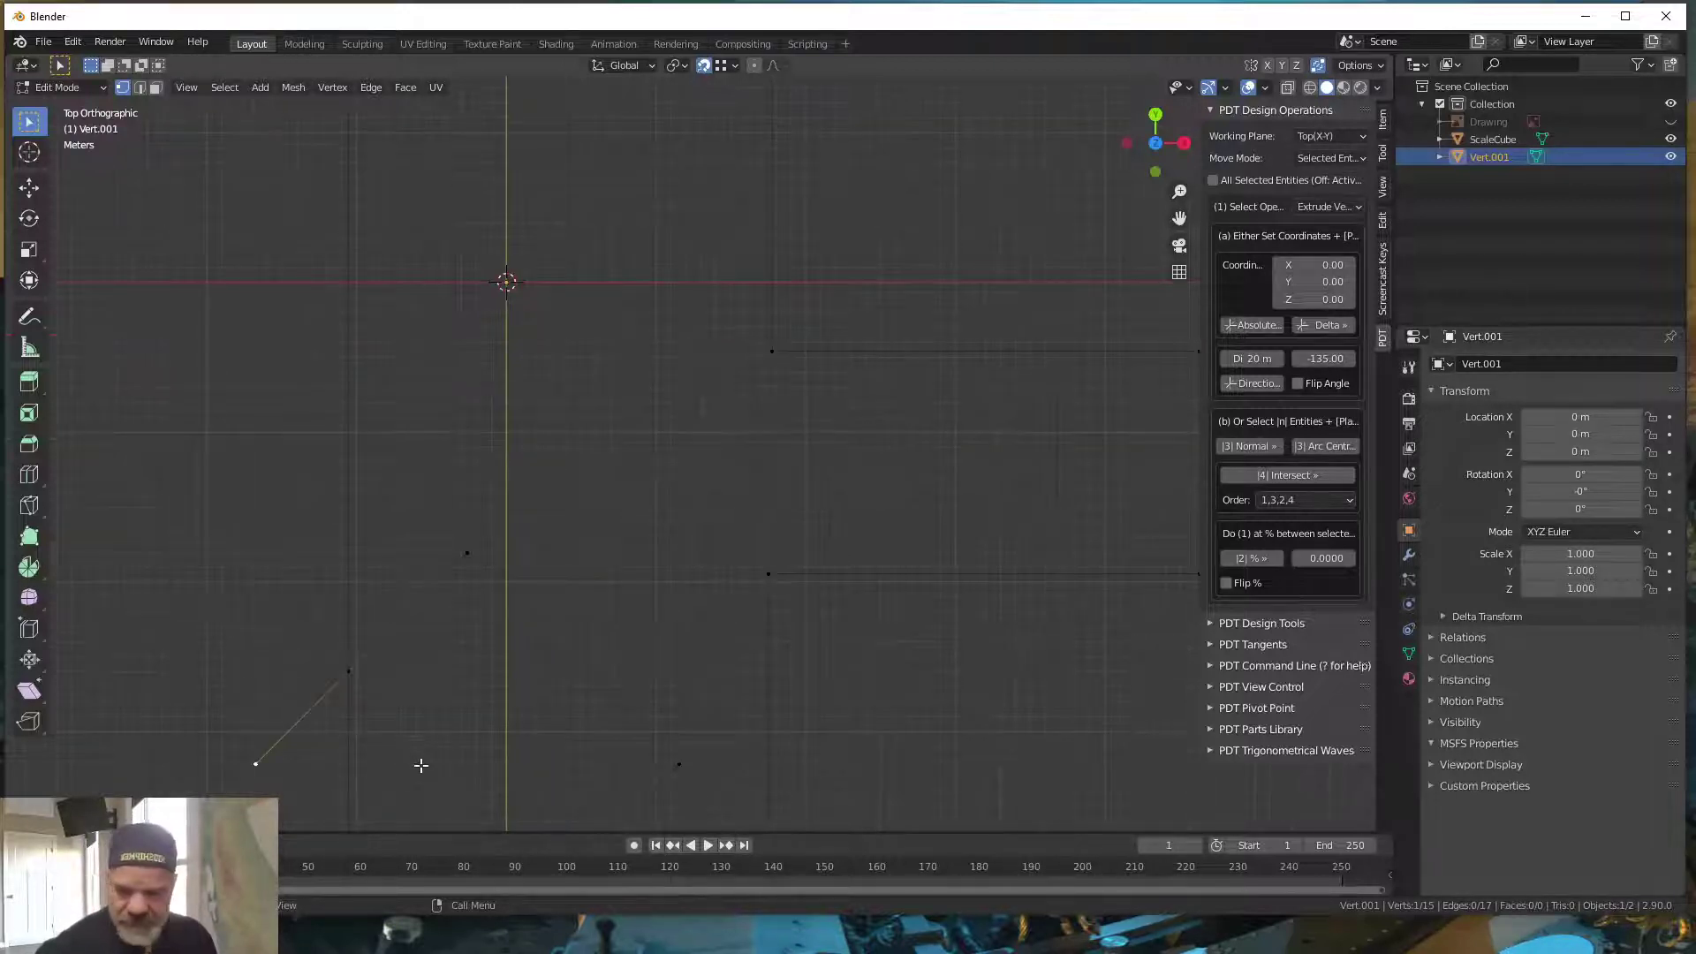
{"action": "middle_click_drag", "start_coordinate": [439, 728], "coordinate": [697, 466], "text": "shift"}
{"action": "scroll", "coordinate": [662, 504], "scroll_direction": "up", "scroll_amount": 2}
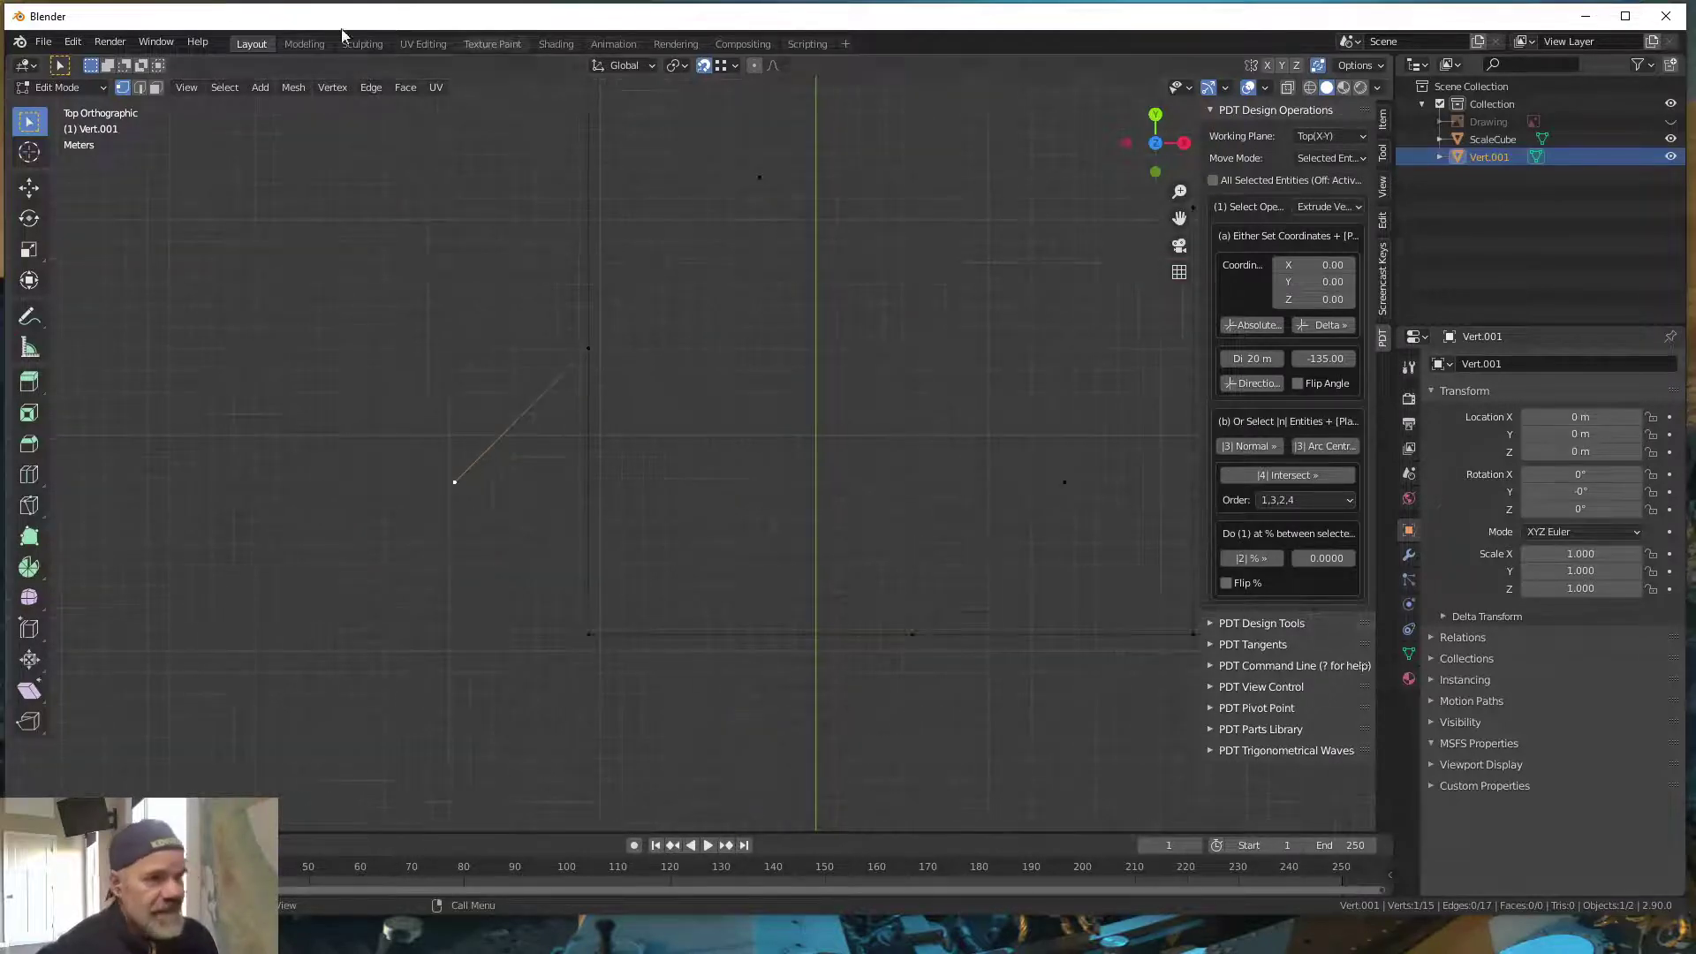
{"action": "left_click", "coordinate": [140, 87]}
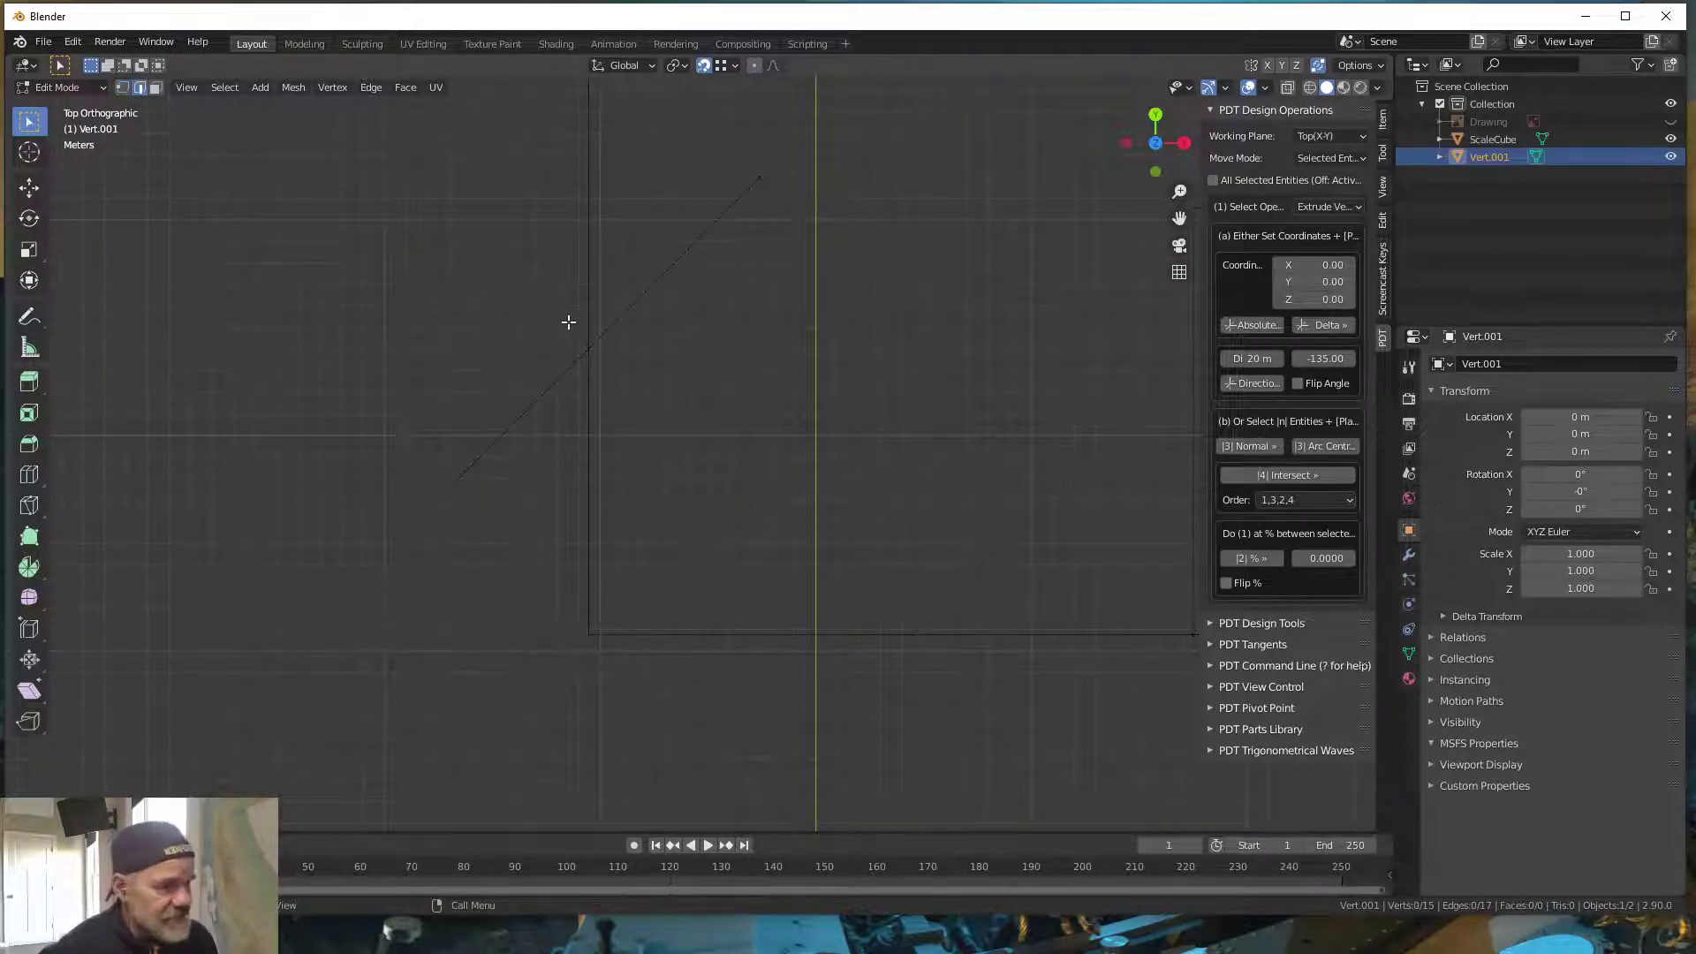
{"action": "left_click", "coordinate": [620, 321]}
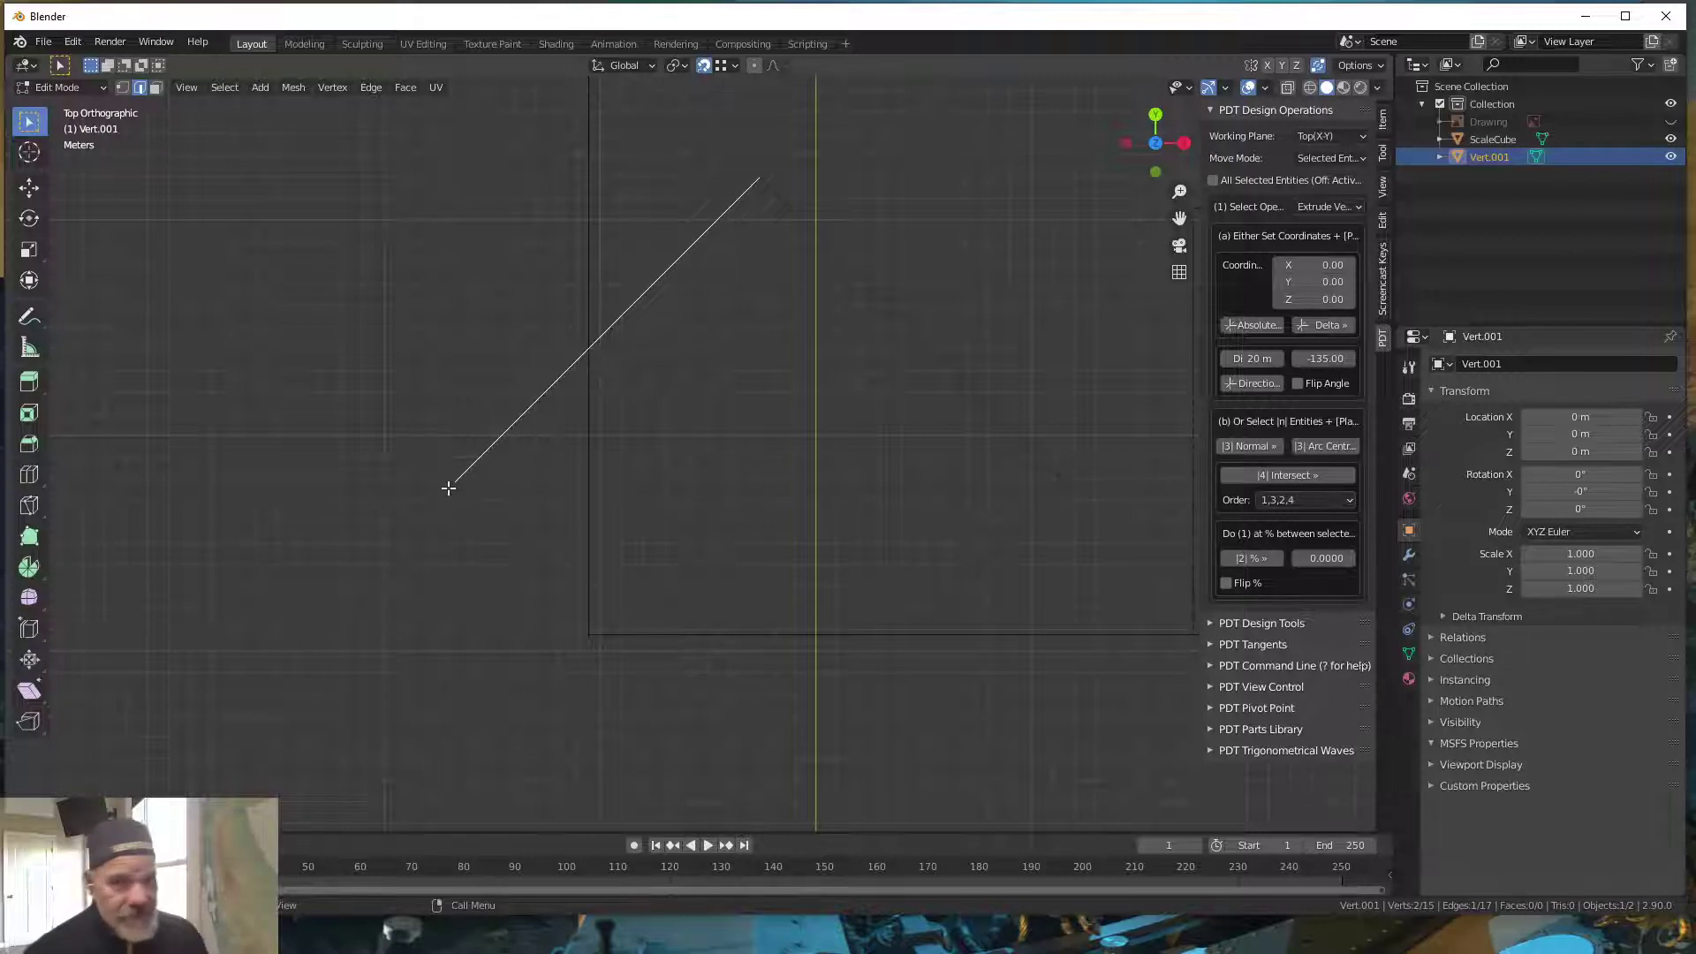
- Delete the long diagonal edge with Delete > Edges and select the remaining short diagonal
{"action": "key", "text": "Delete"}
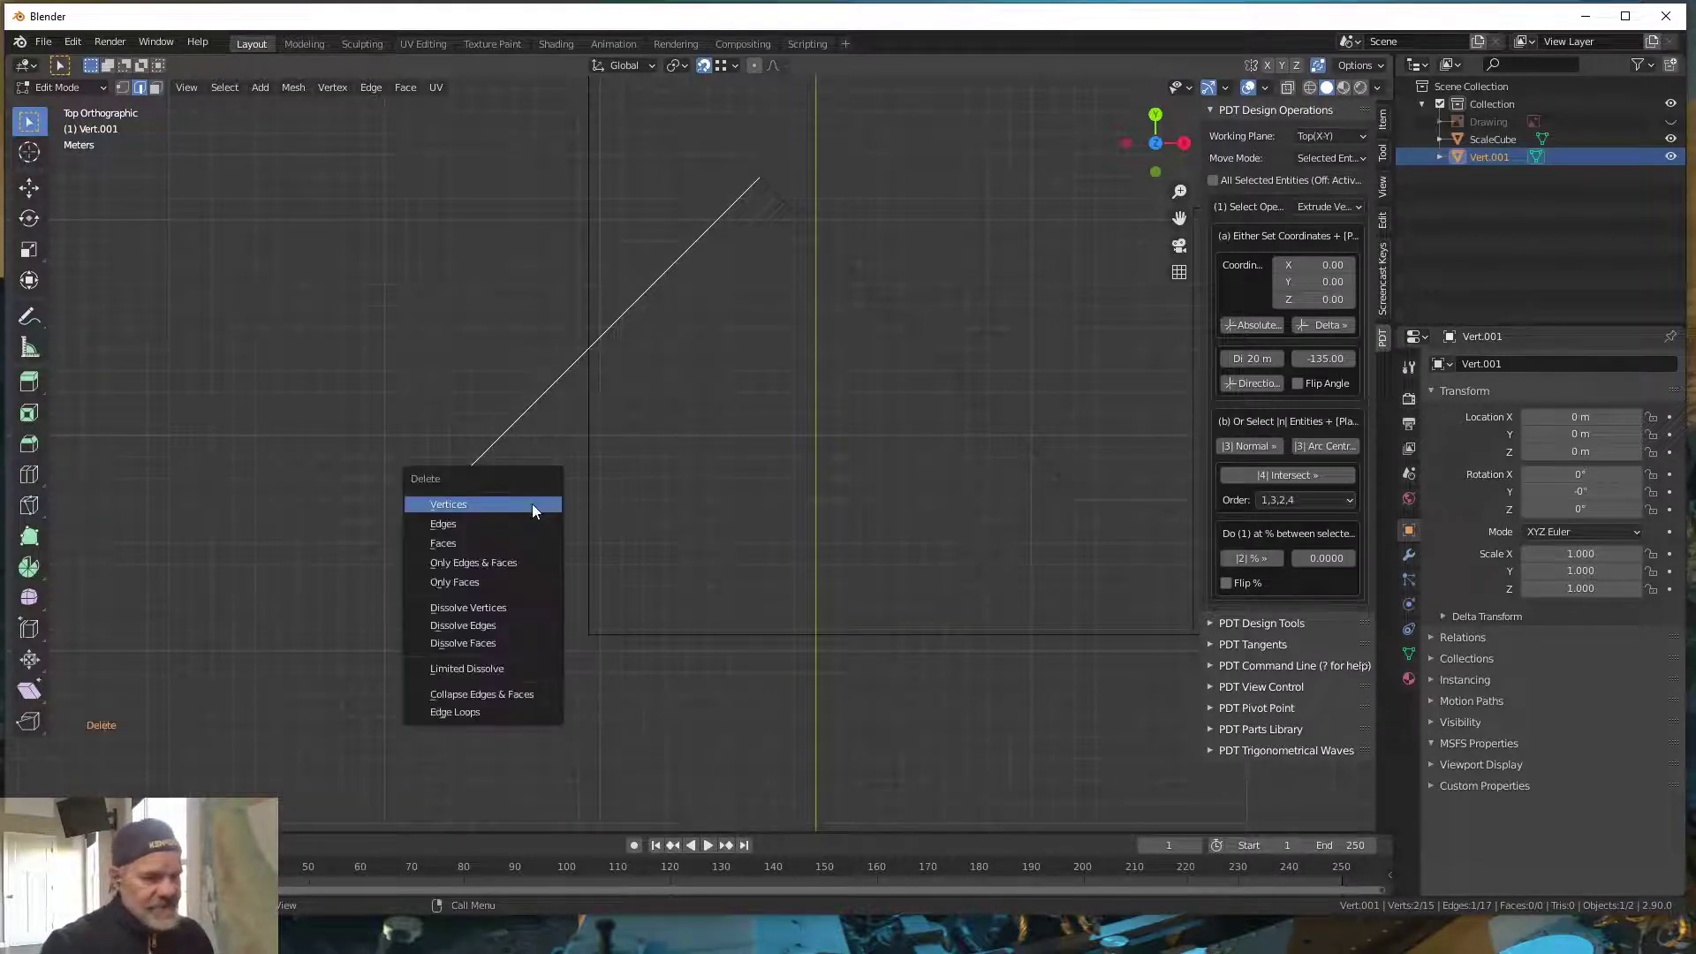
{"action": "left_click", "coordinate": [469, 525]}
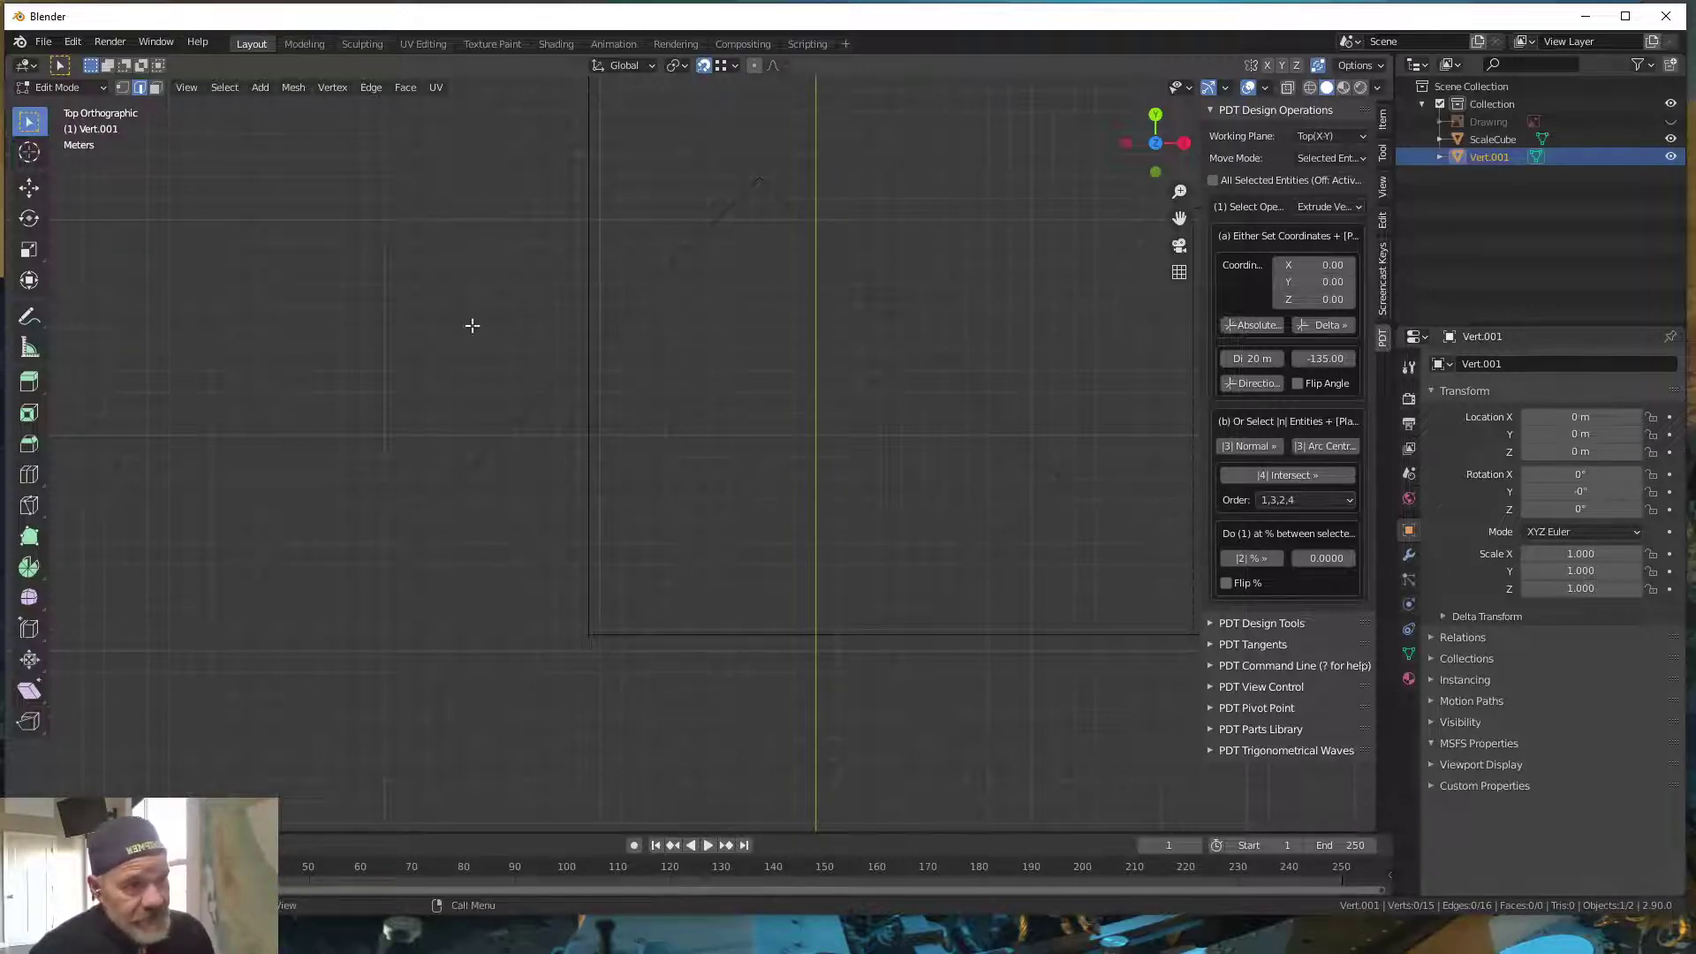
{"action": "left_click", "coordinate": [629, 307]}
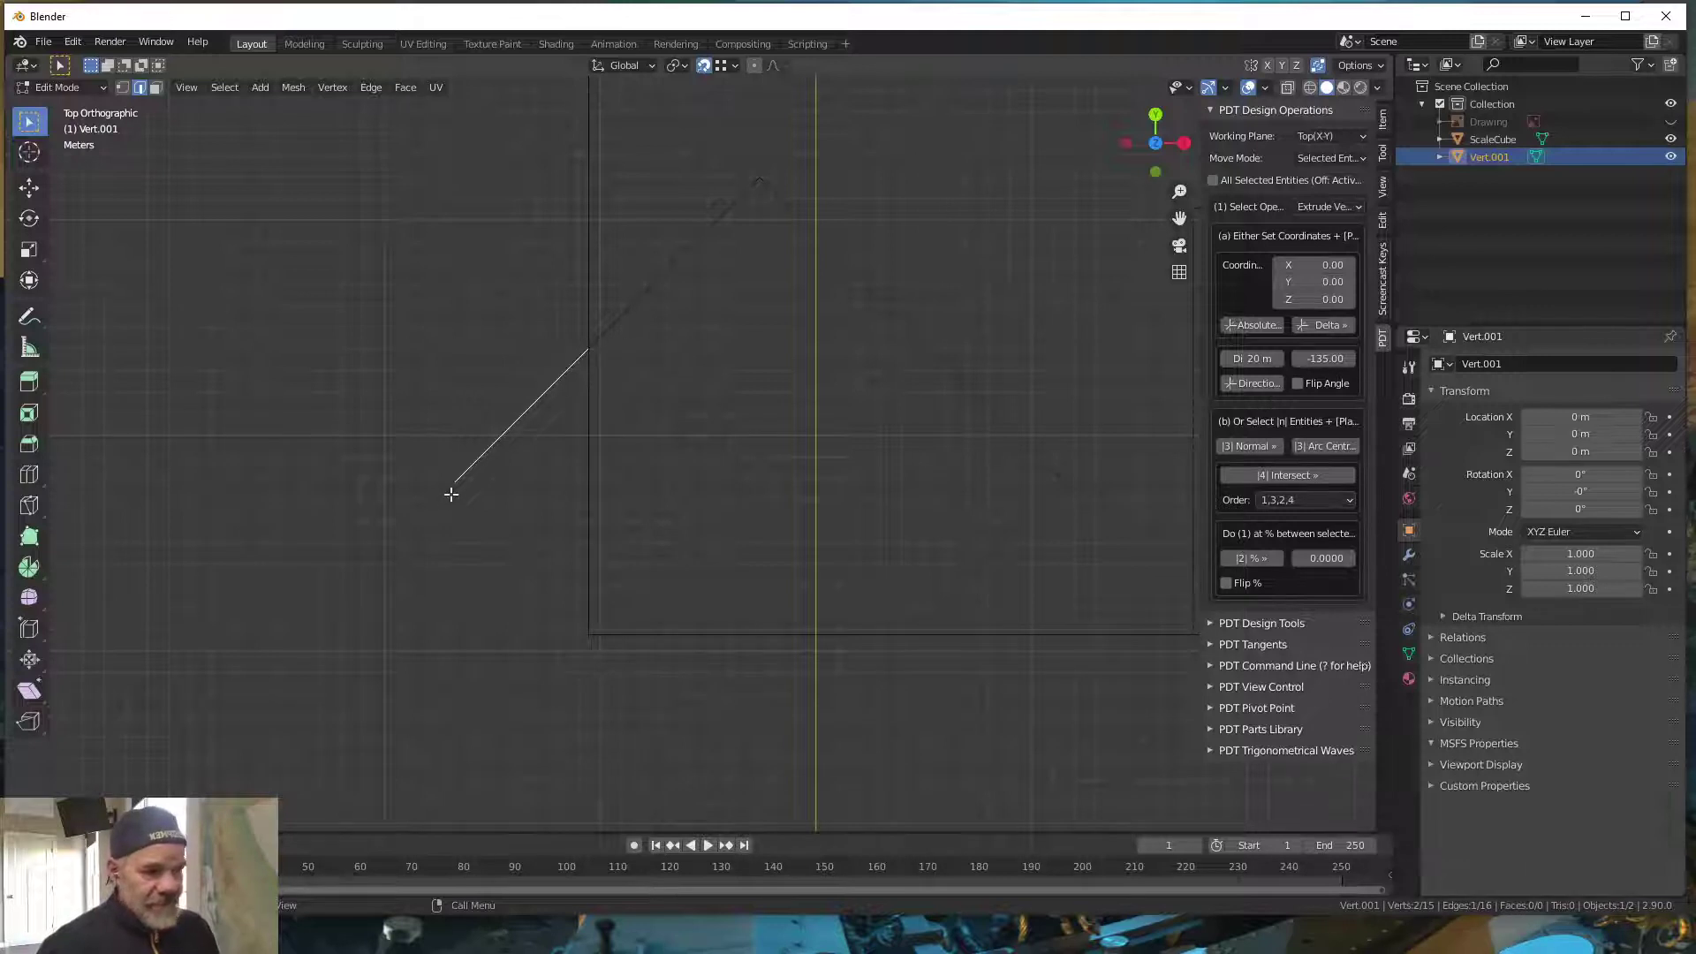
- Enable snapping, undo the diagonal edge edits, and duplicate the top vertex in place
{"action": "left_click", "coordinate": [703, 67]}
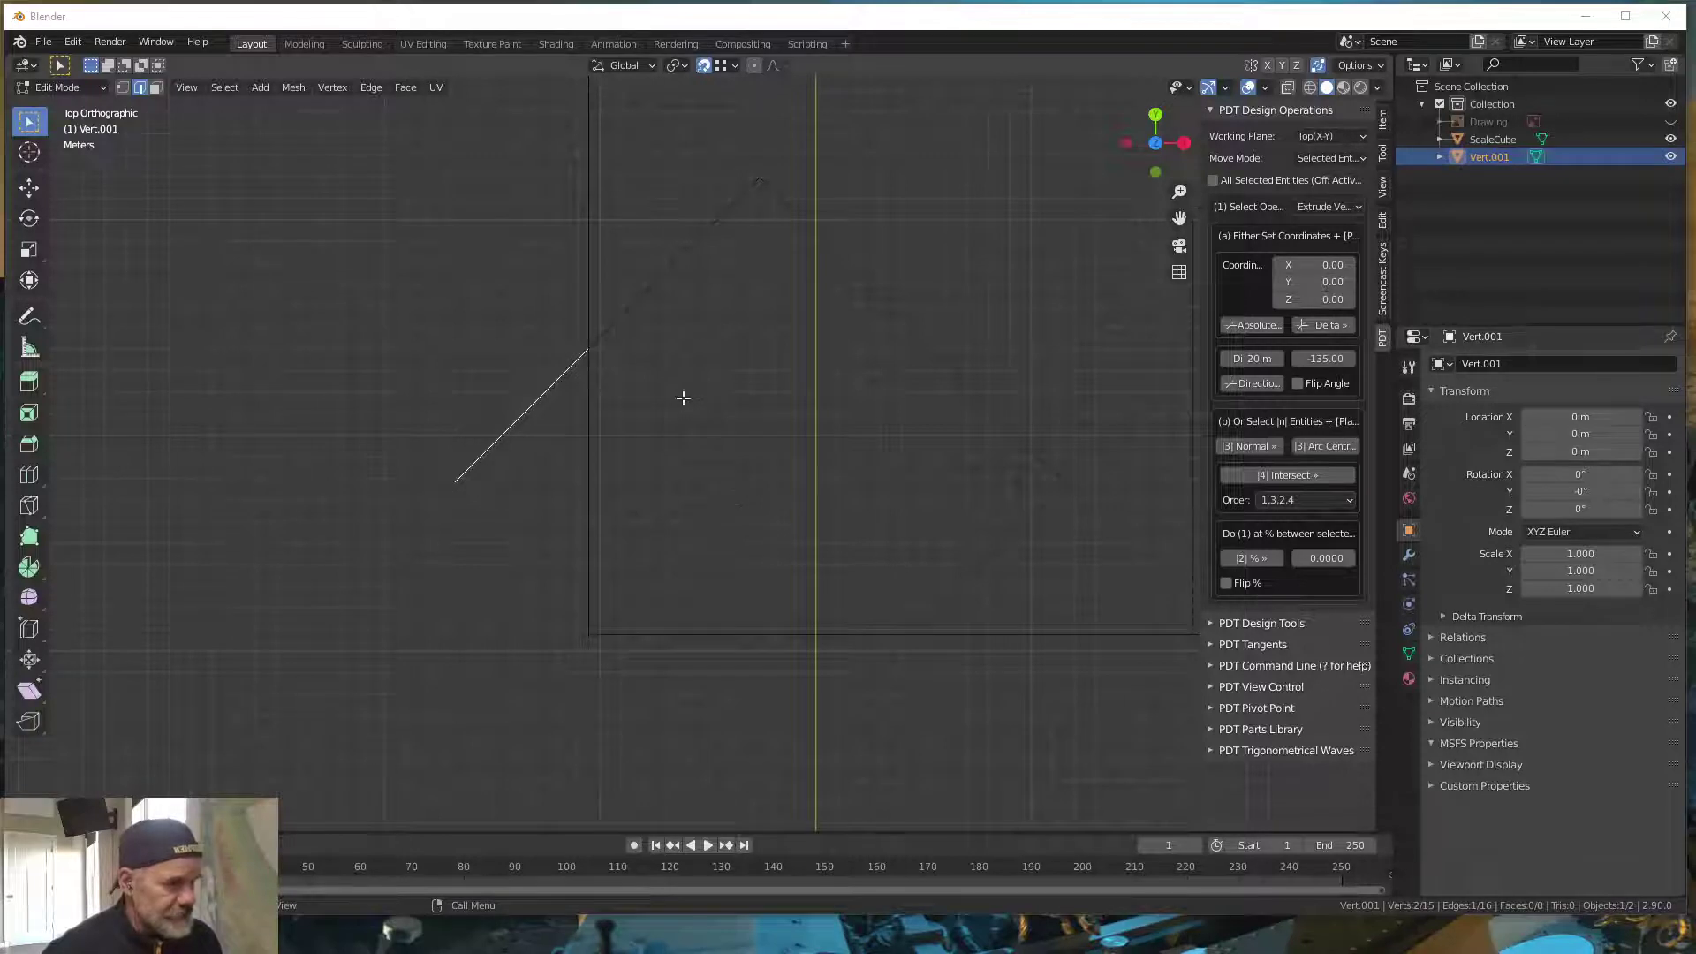
{"action": "key", "text": "ctrl+z"}
{"action": "key", "text": "ctrl+z"}
{"action": "key", "text": "ctrl+z"}
{"action": "key", "text": "ctrl+z"}
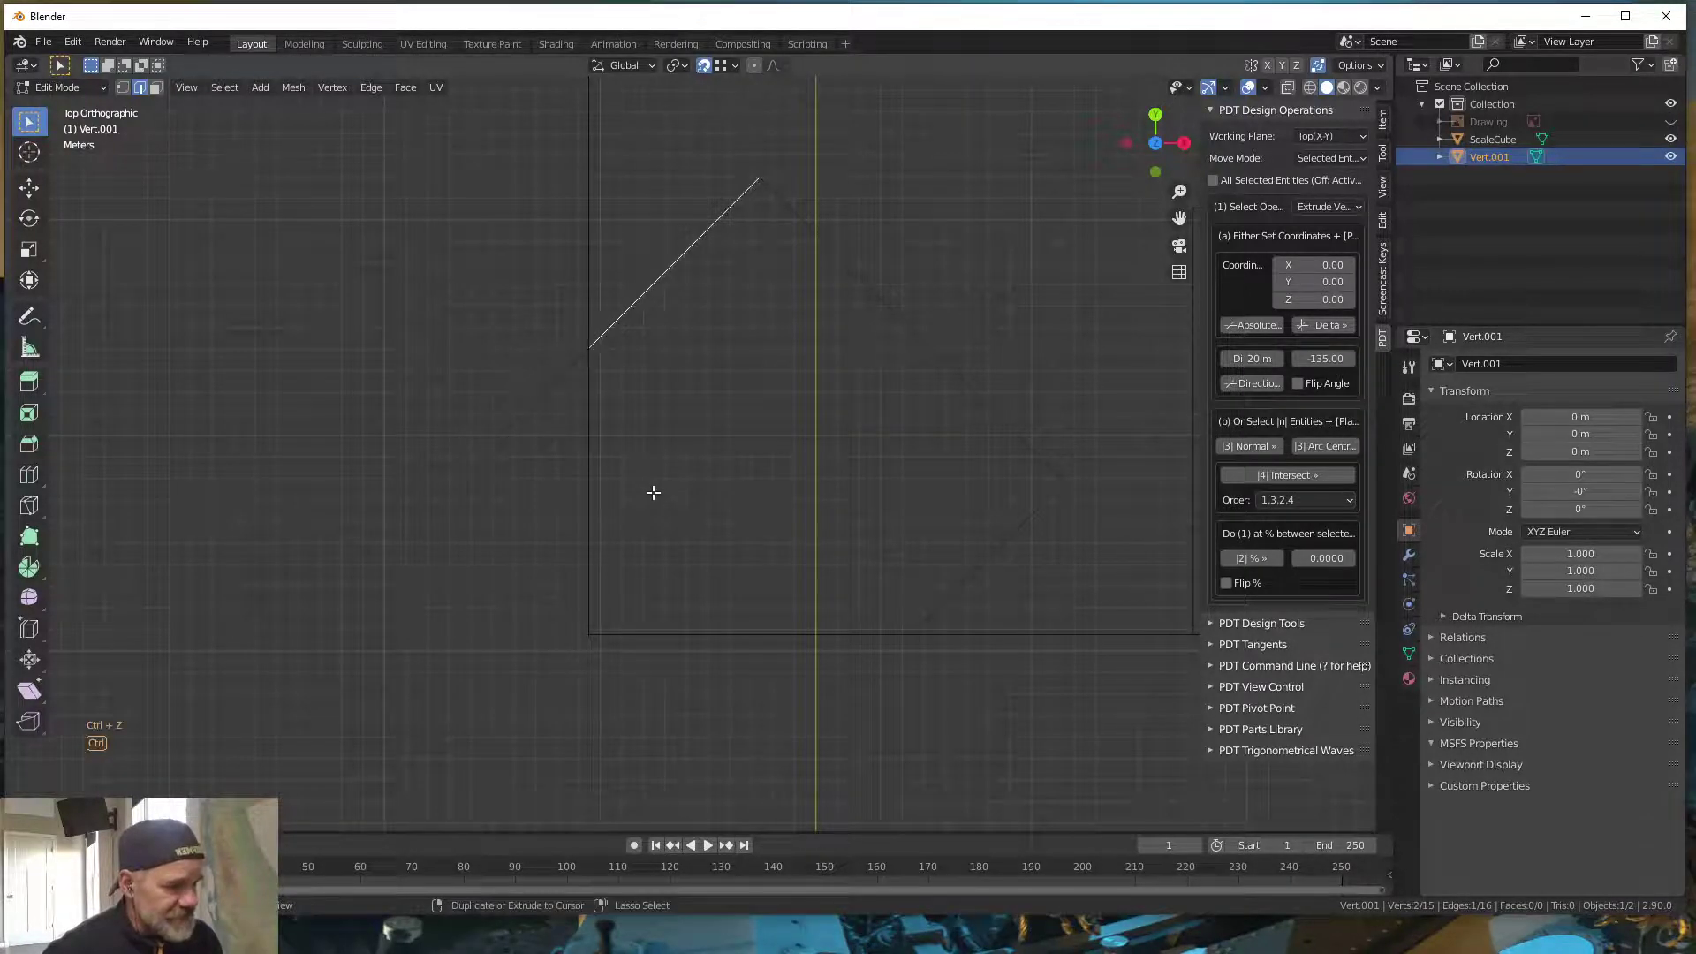
{"action": "key", "text": "ctrl+z"}
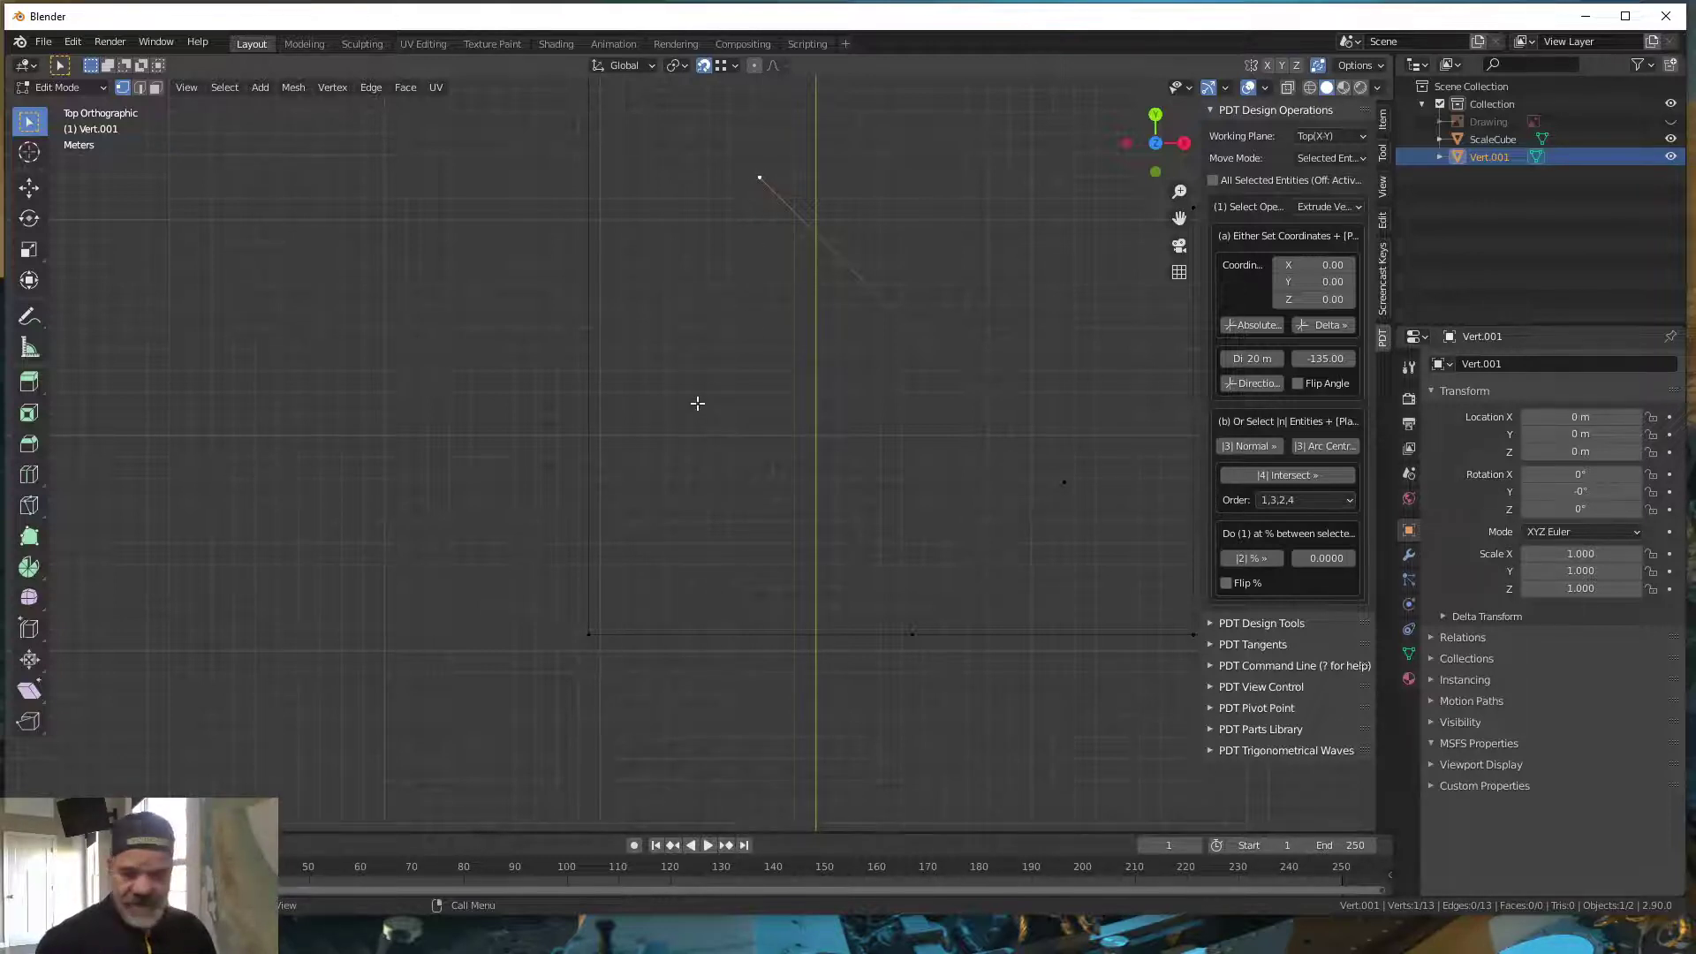
{"action": "key", "text": "shift"}
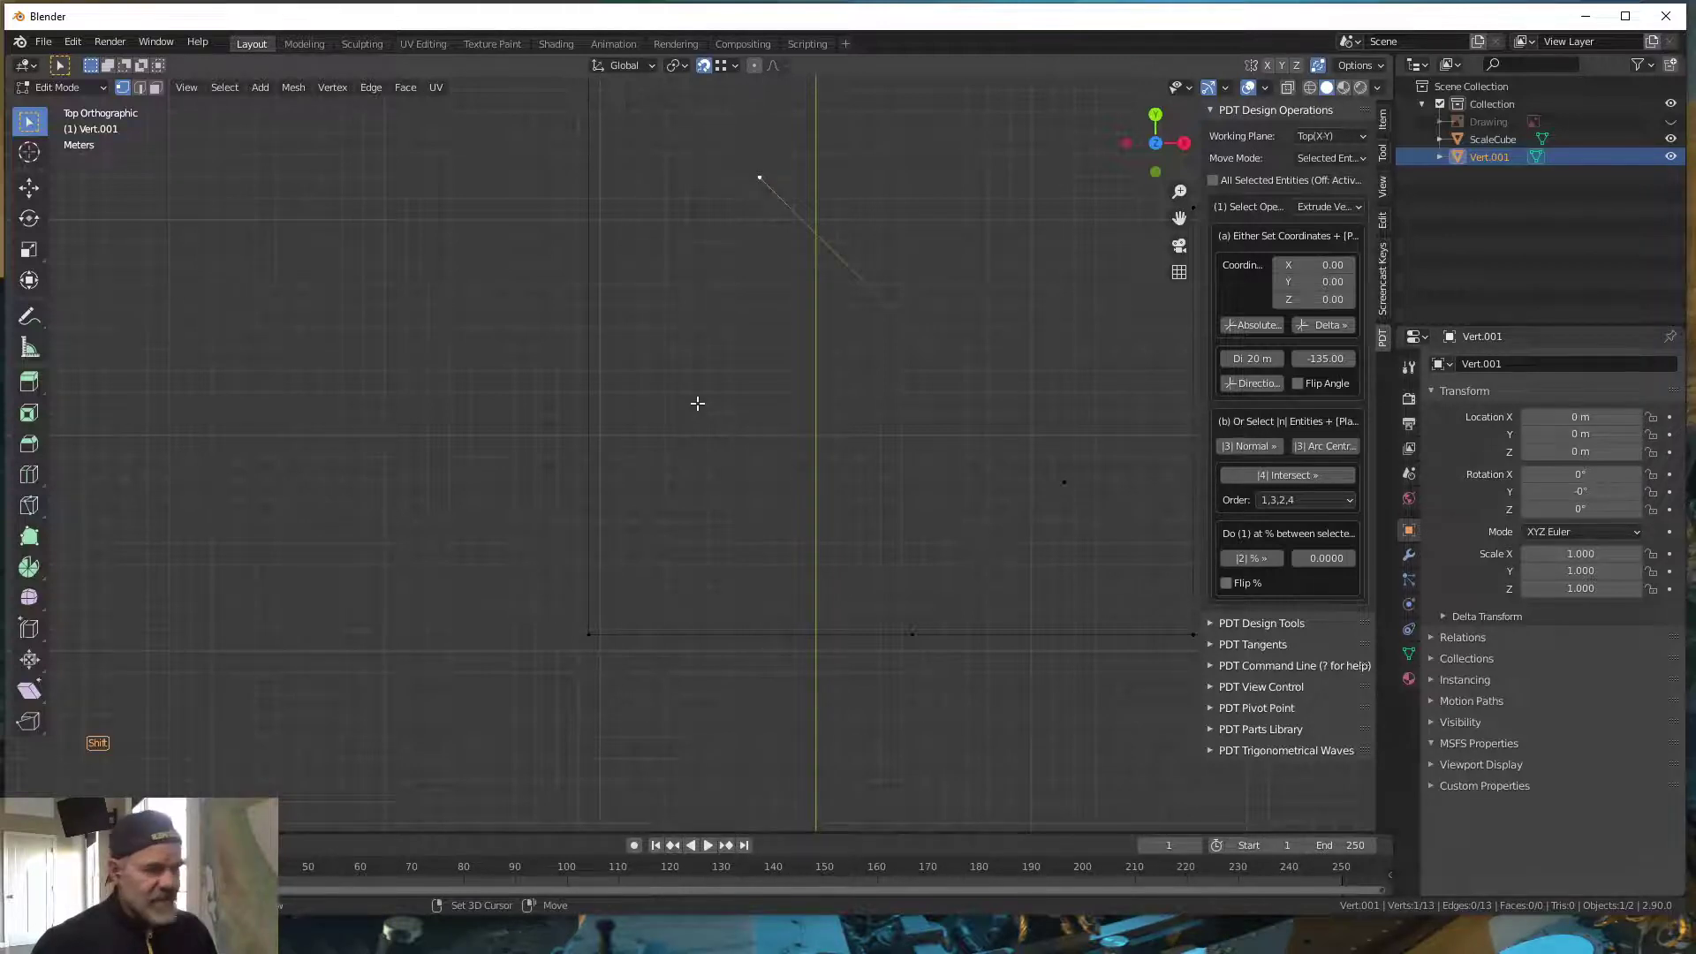
{"action": "key", "text": "shift+d"}
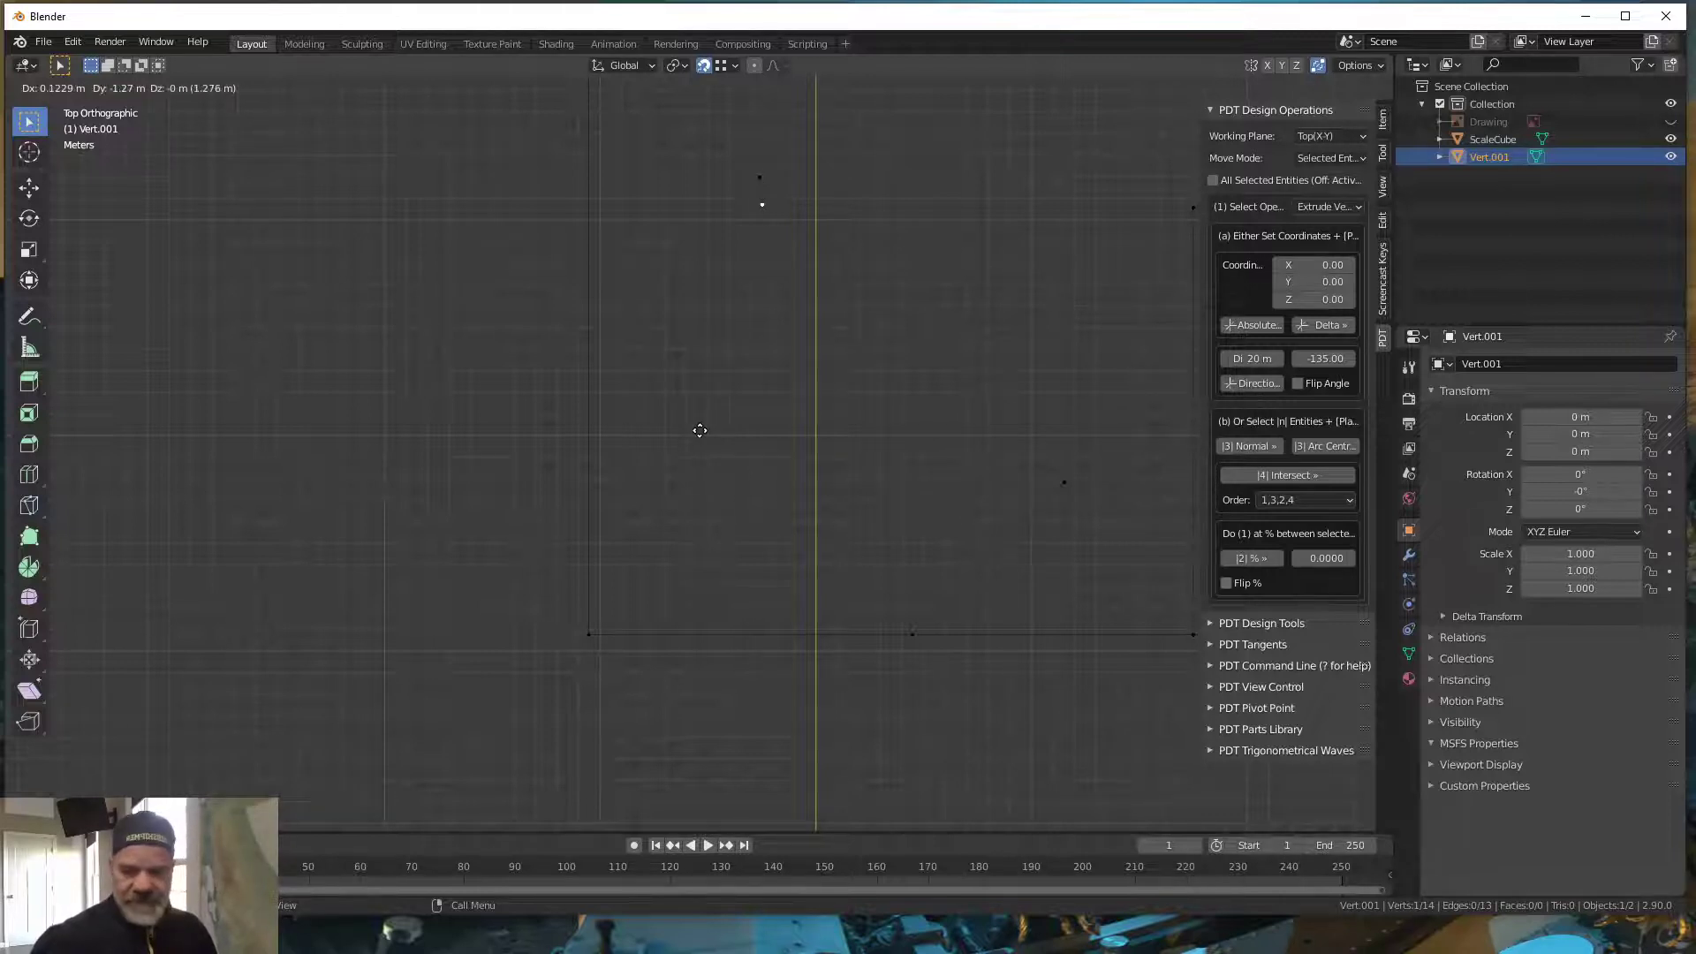
{"action": "key", "text": "Escape"}
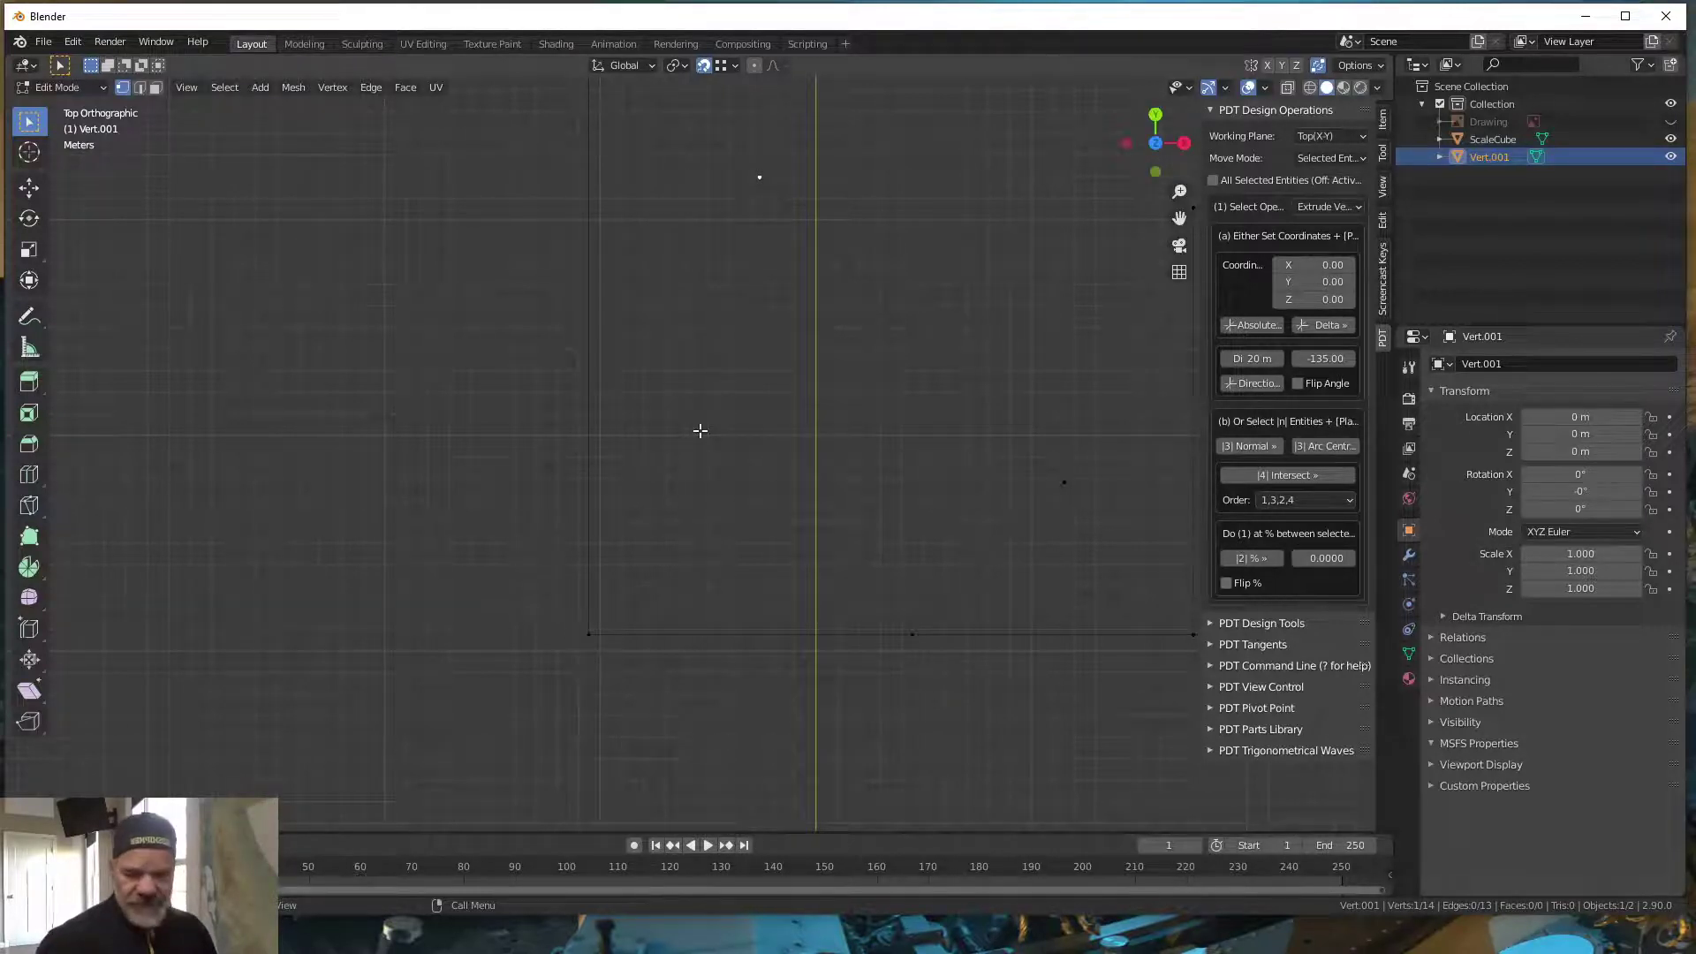
- Separate the copied vertex into Vert.002 and extend a 20 m edge at -135° from it
{"action": "key", "text": "p"}
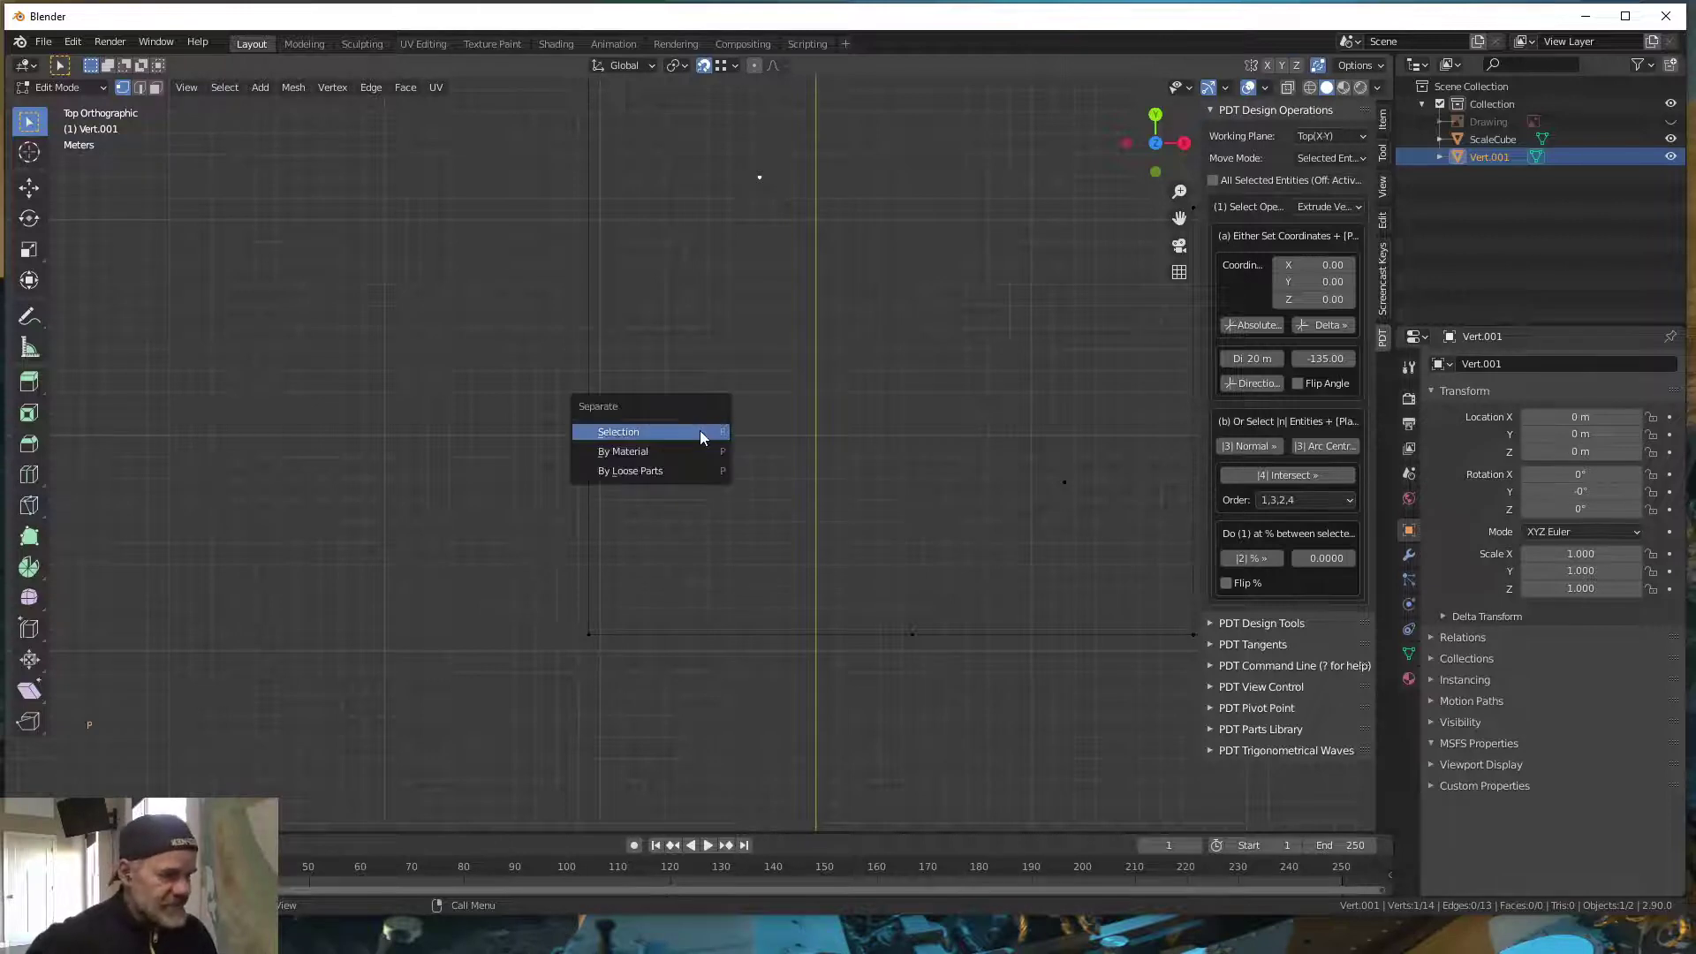
{"action": "left_click", "coordinate": [700, 431]}
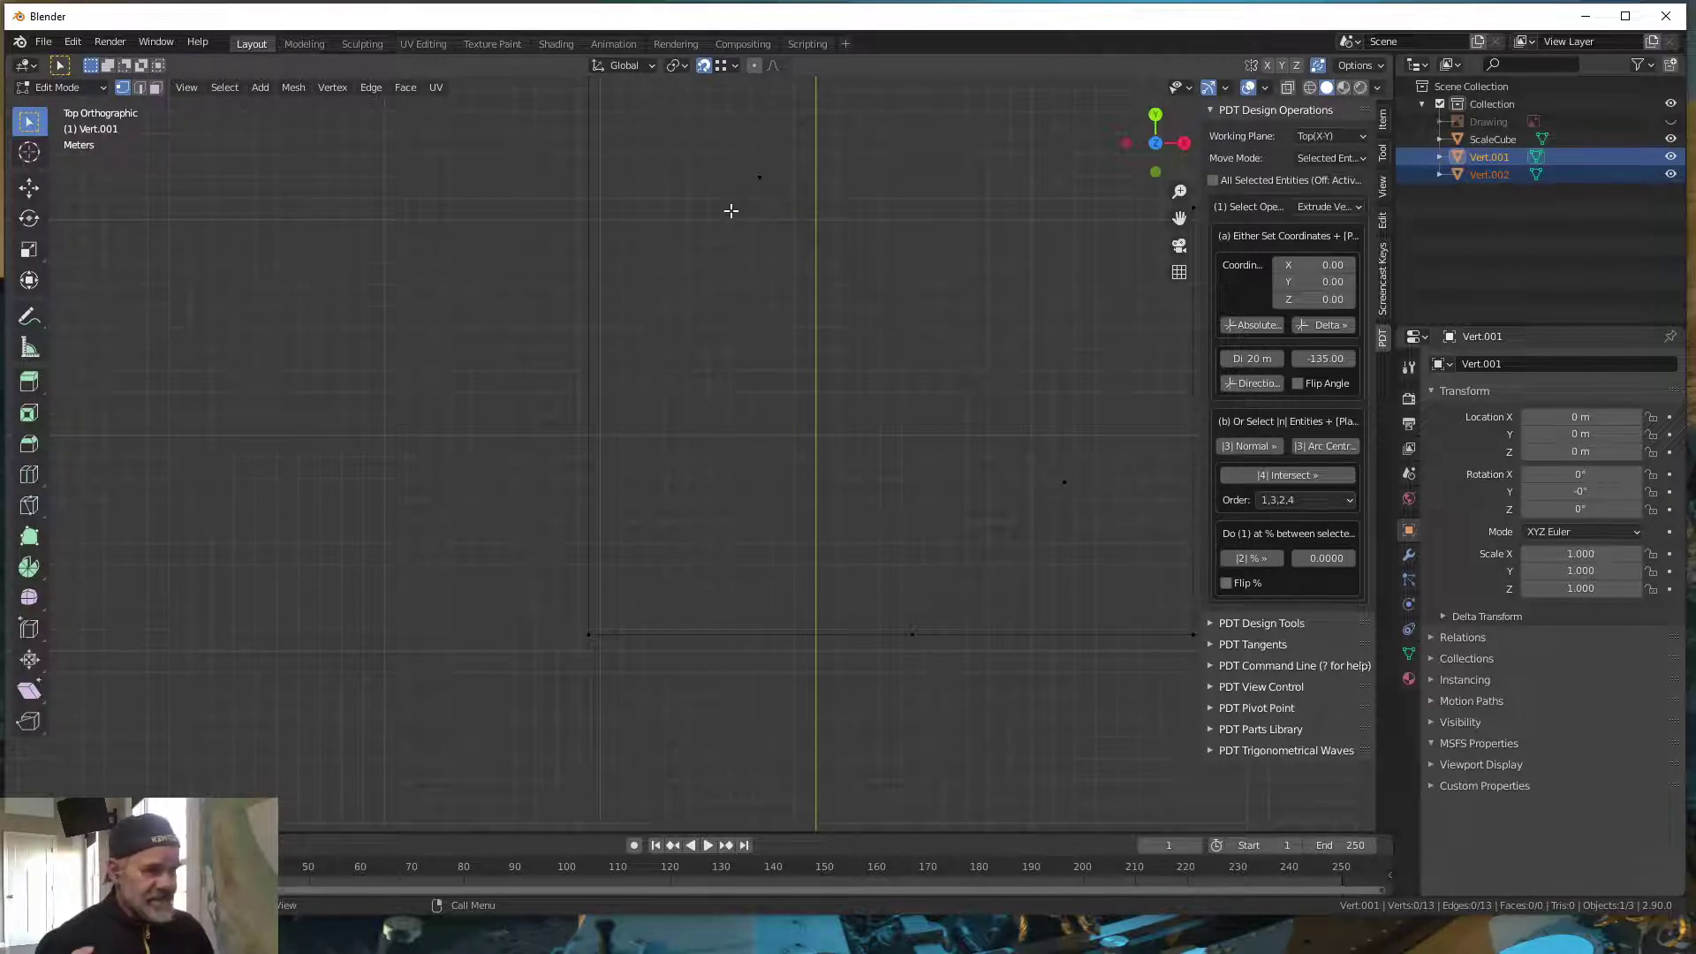
{"action": "key", "text": "Tab"}
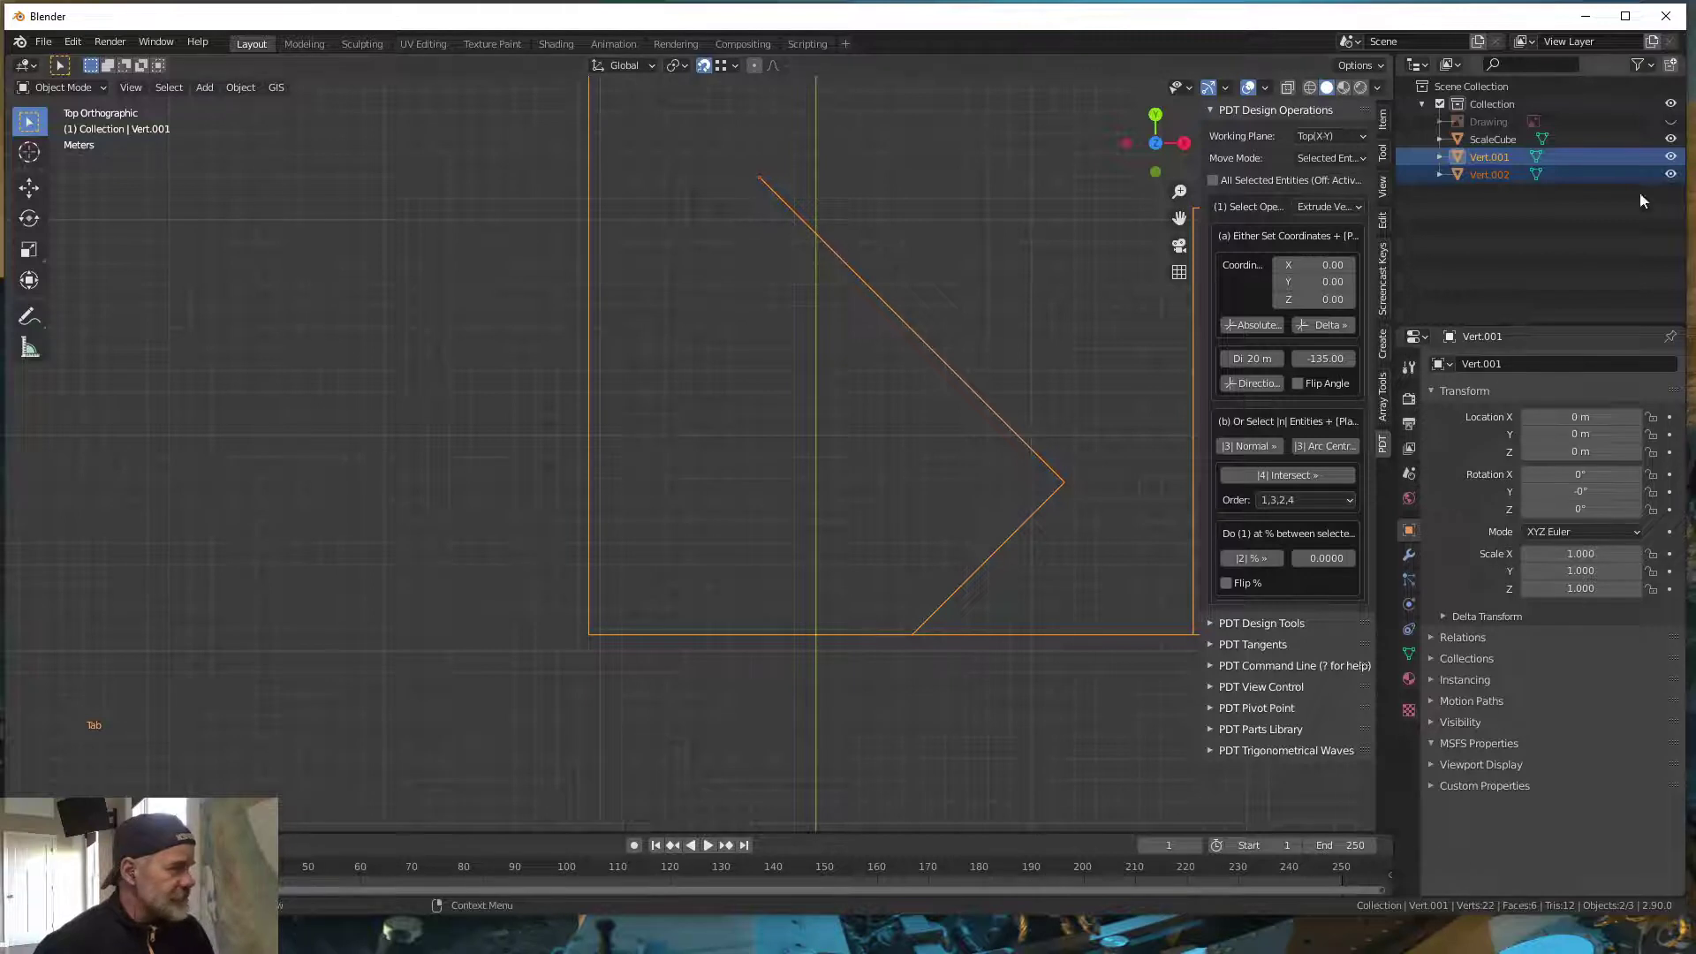
{"action": "left_click", "coordinate": [1495, 174]}
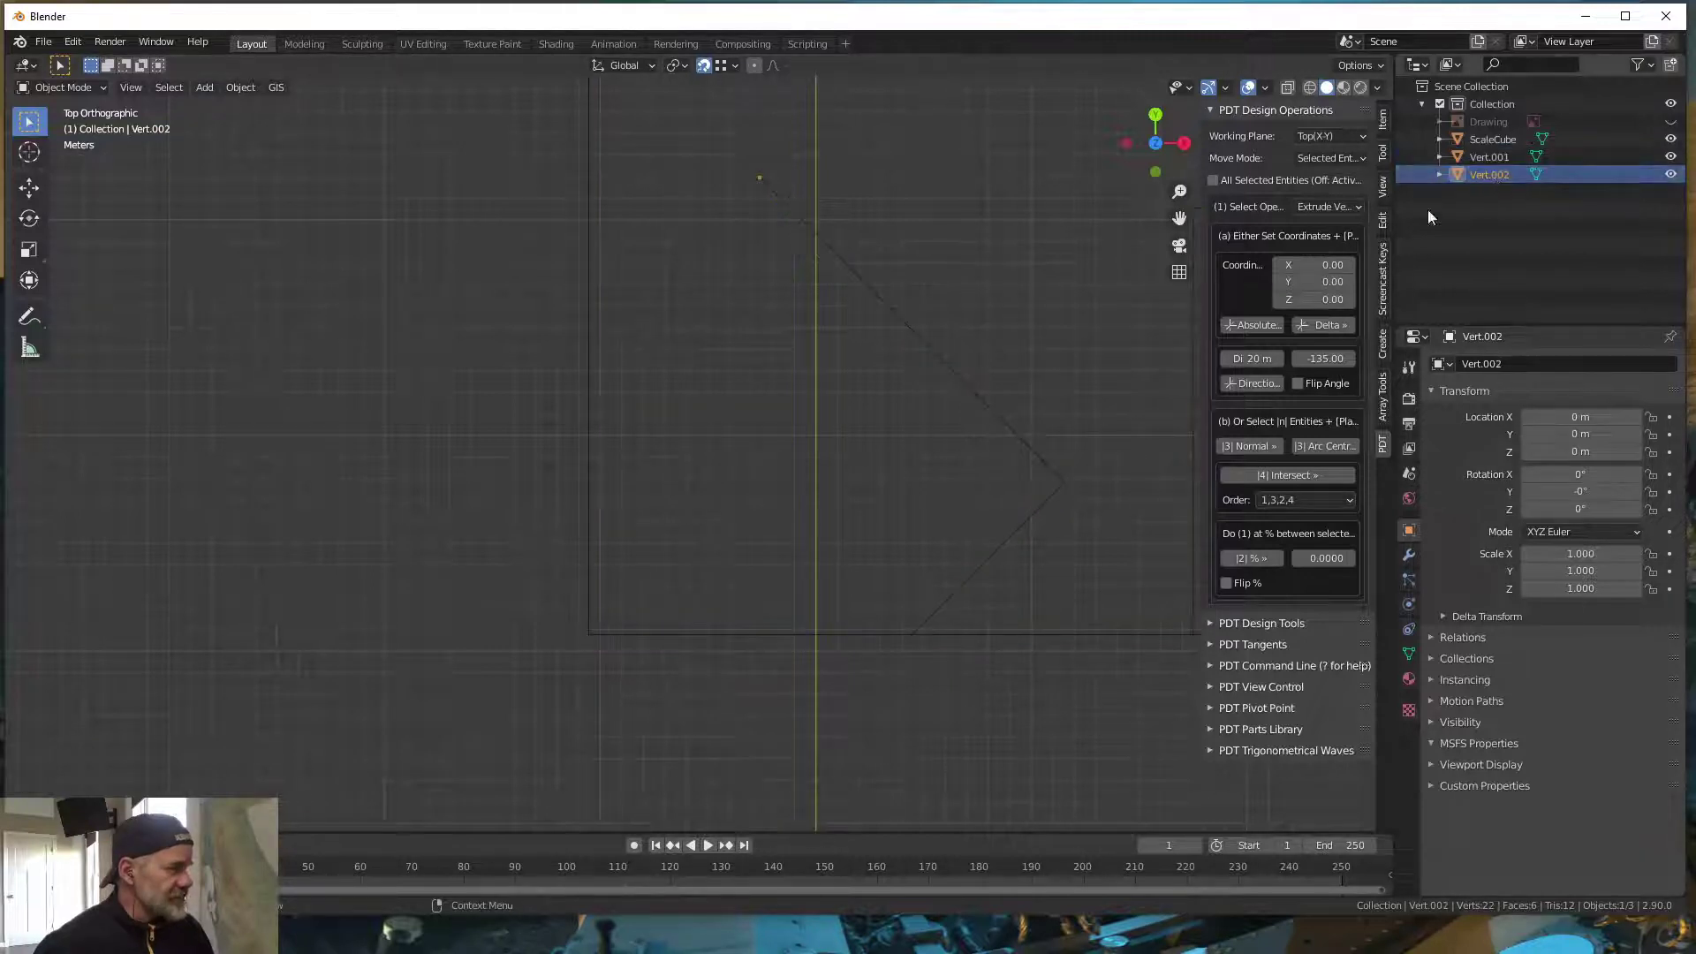
{"action": "key", "text": "Tab"}
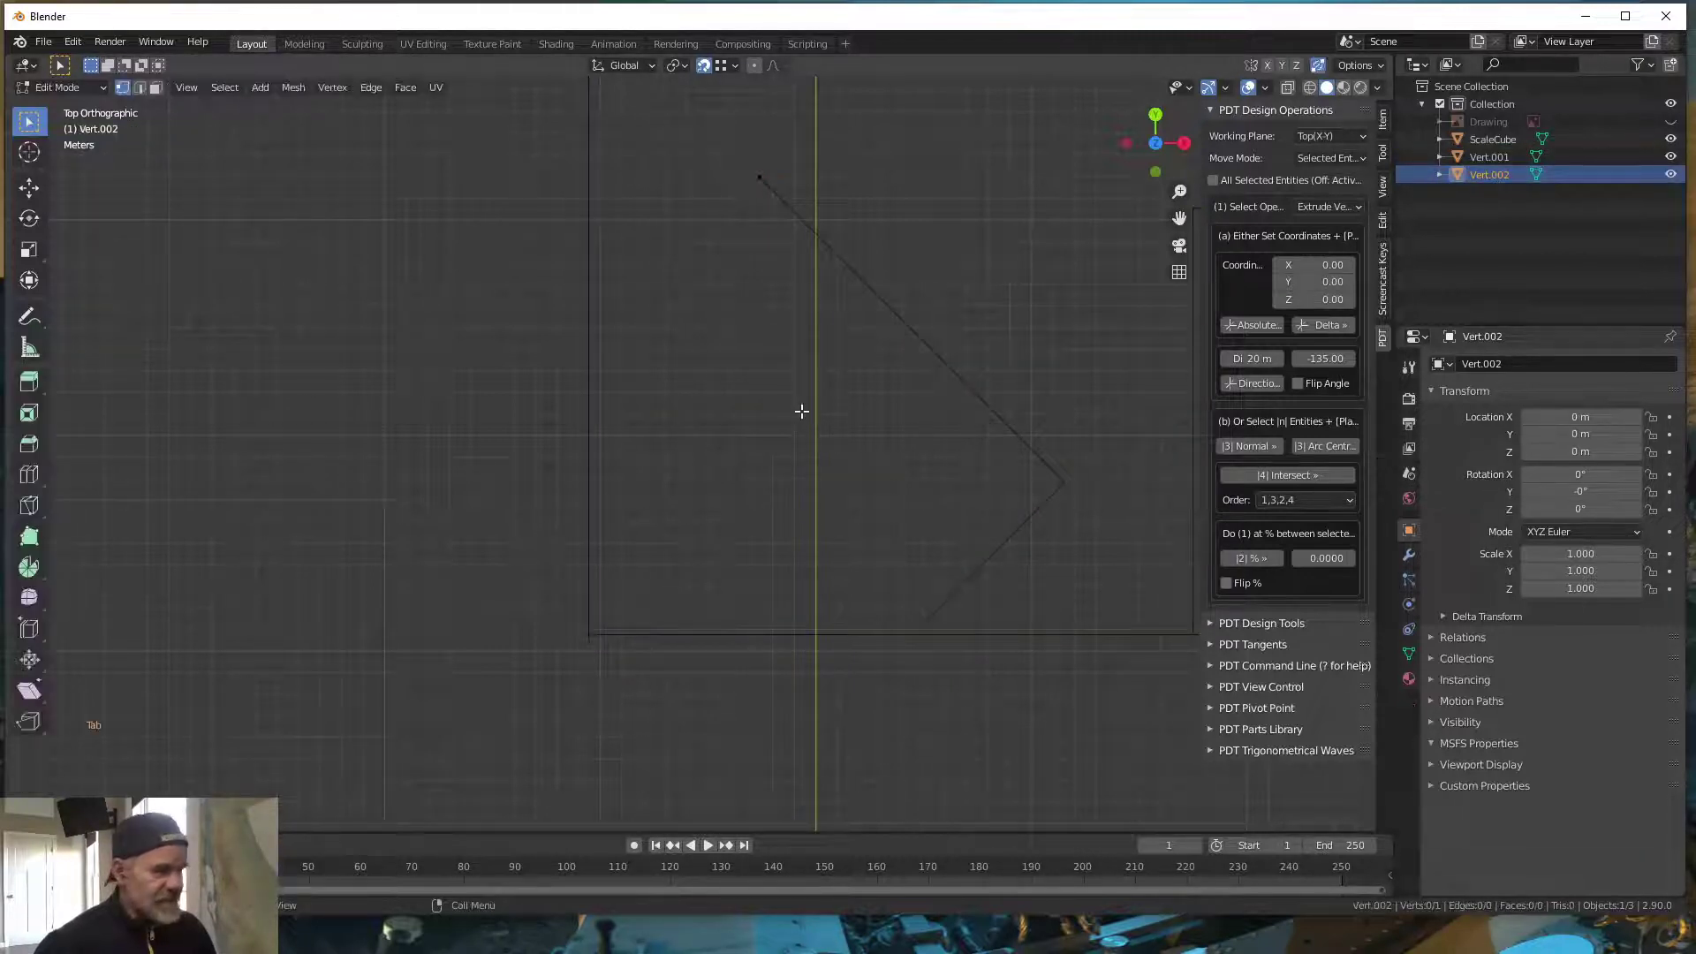
{"action": "left_click", "coordinate": [760, 177]}
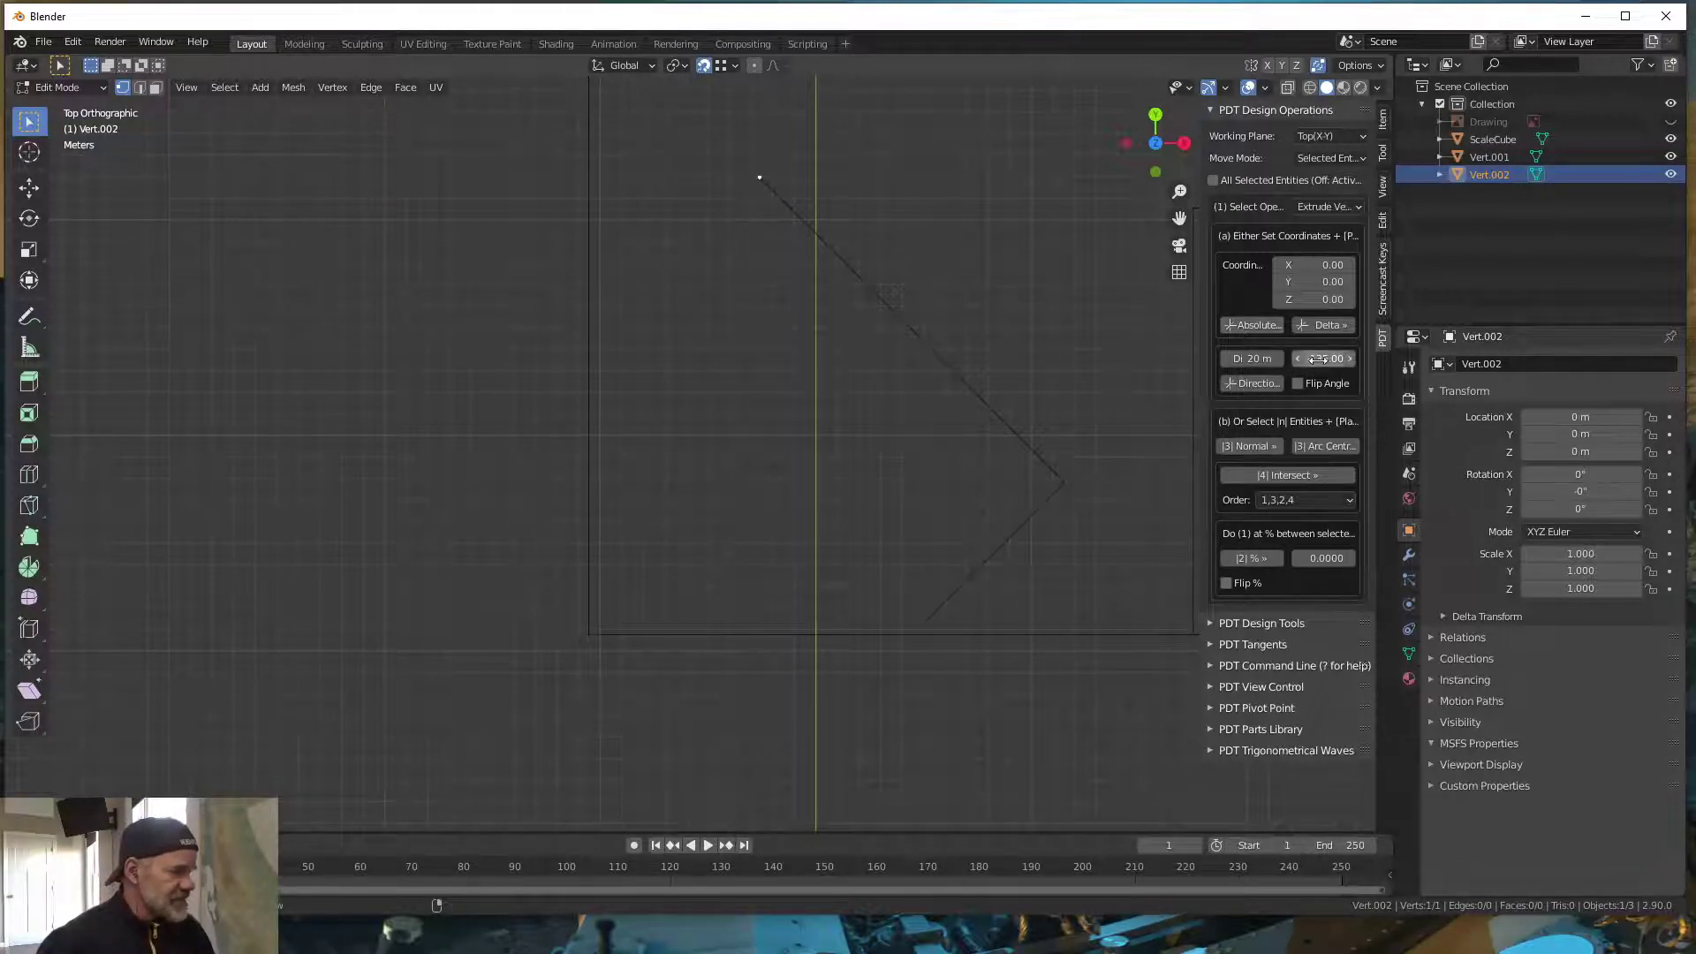
{"action": "left_click", "coordinate": [1253, 384]}
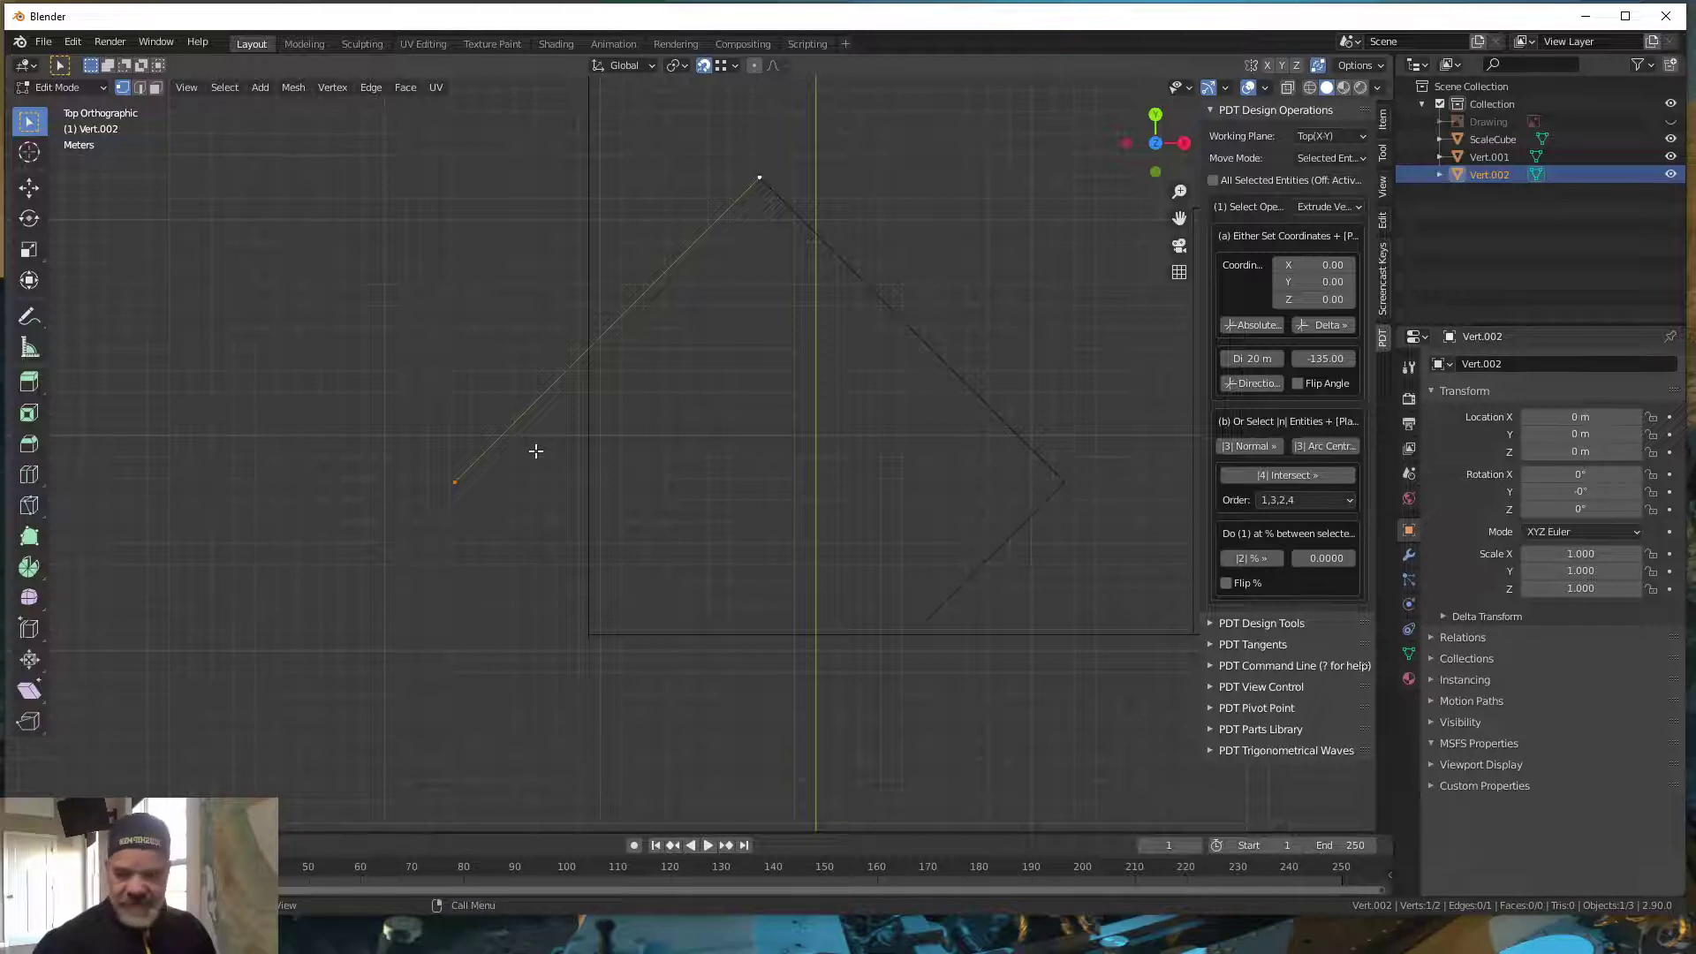
- Compare the outline and diagonal objects, then select Vert.001 and enter Edit Mode
{"action": "key", "text": "Tab"}
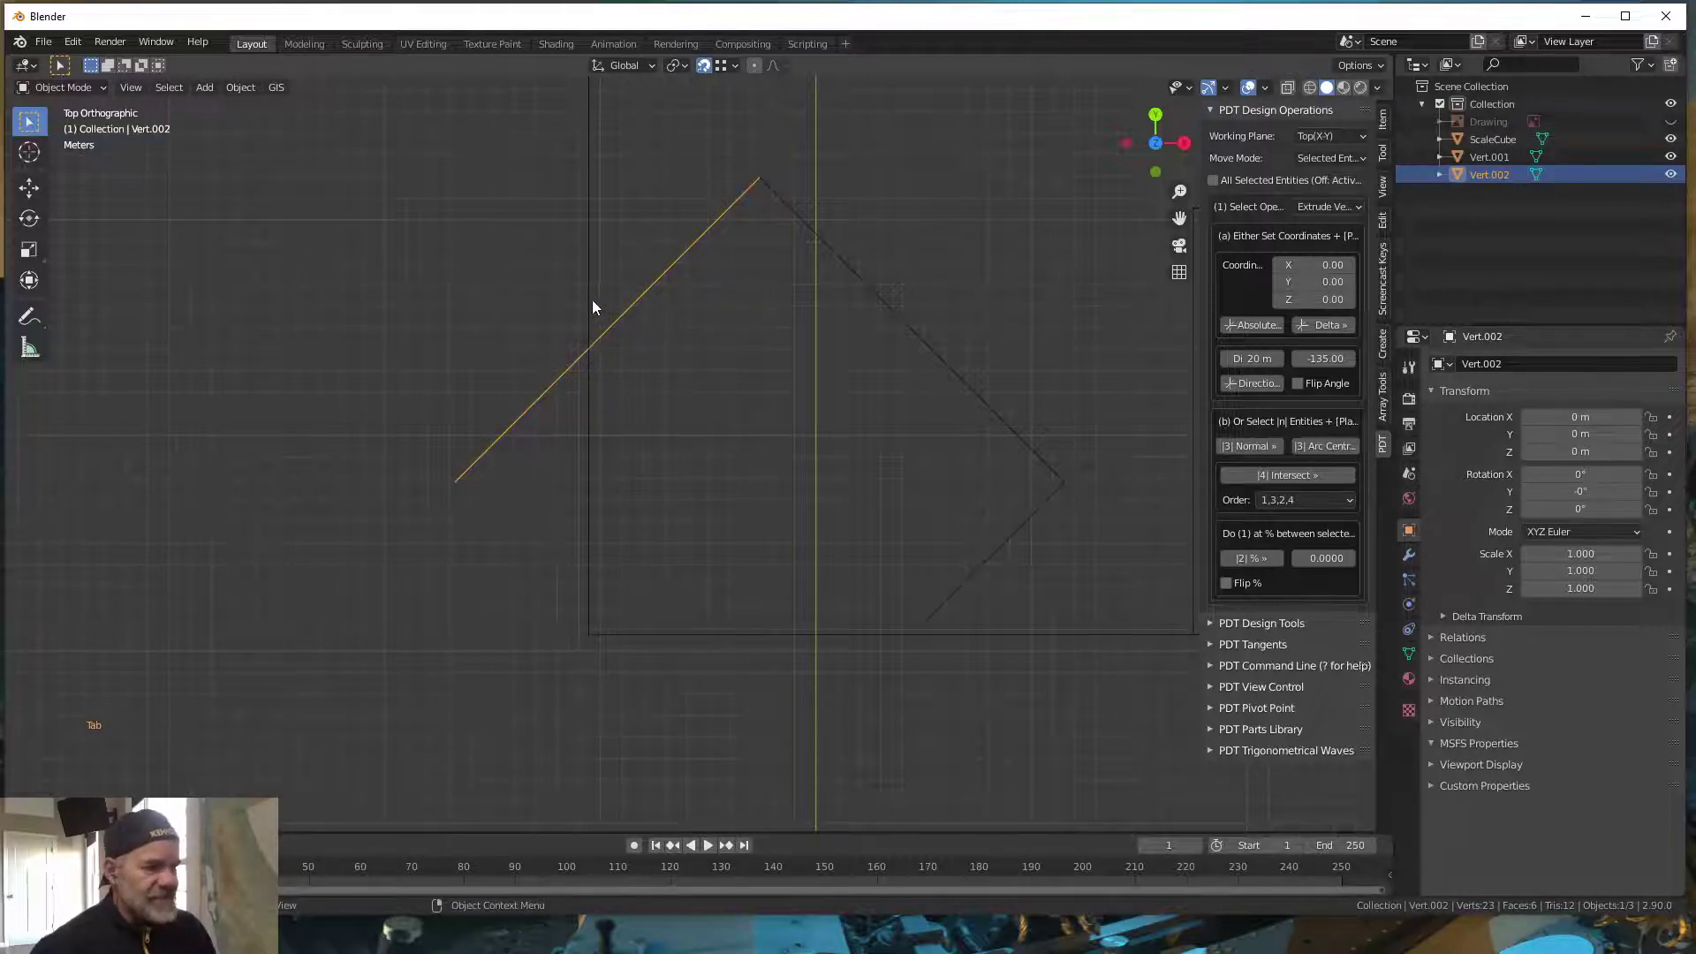
{"action": "left_click", "coordinate": [589, 303]}
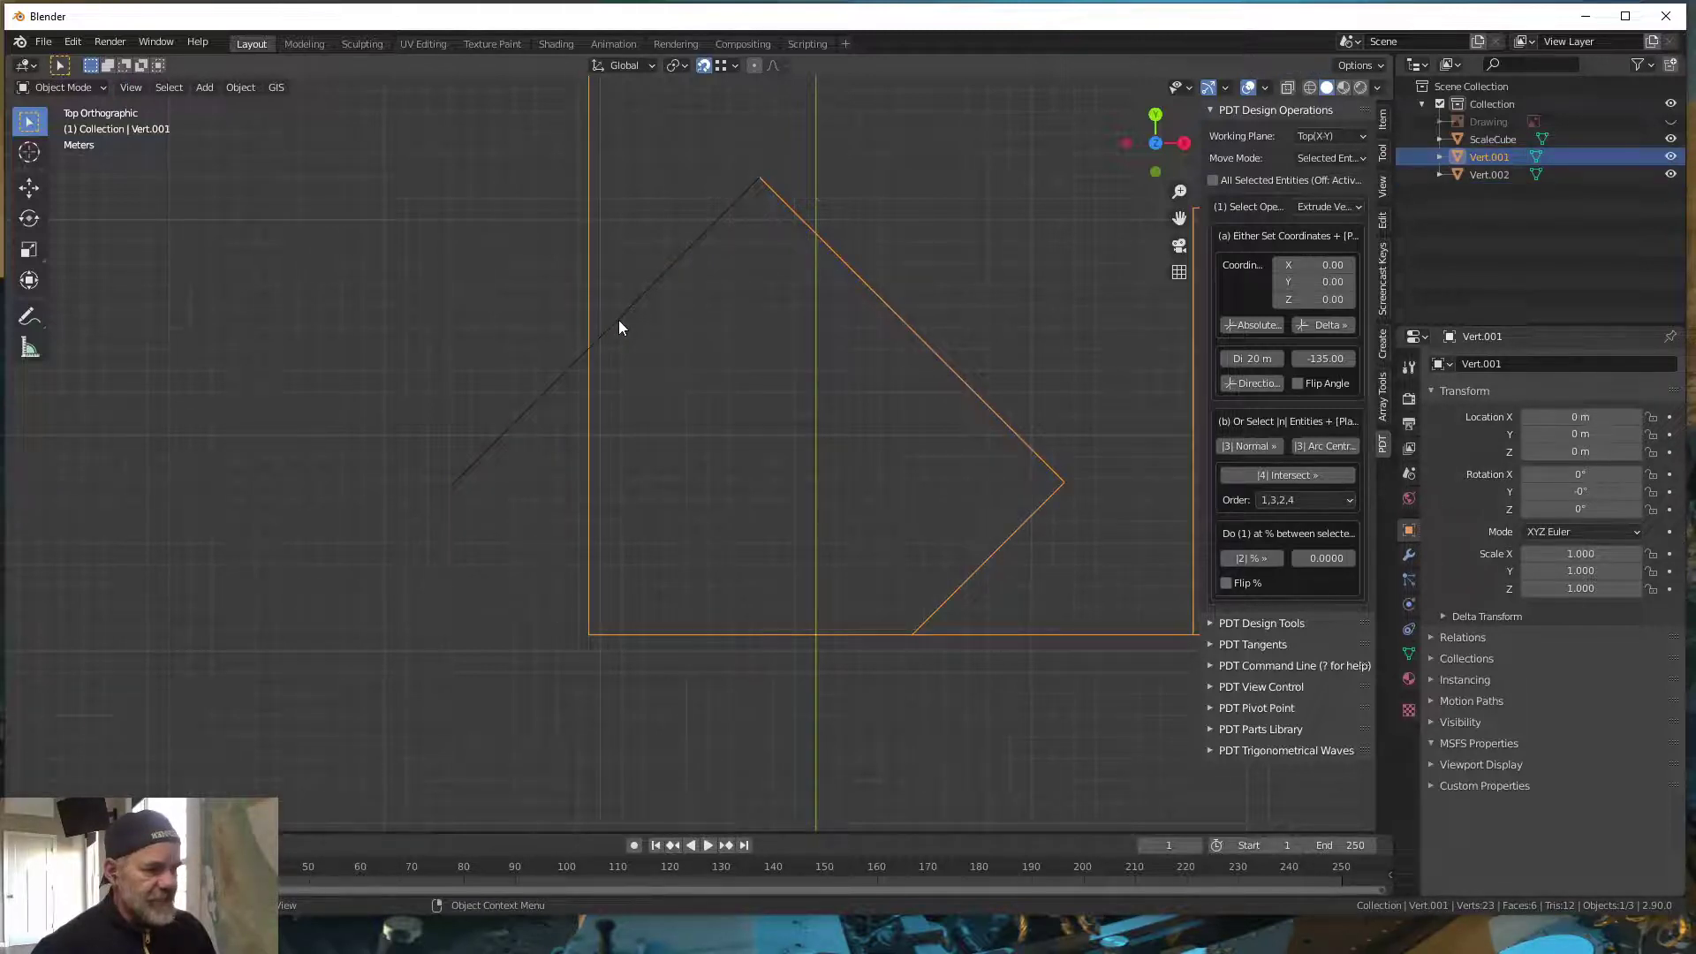
{"action": "left_click", "coordinate": [618, 320]}
{"action": "left_click", "coordinate": [587, 310]}
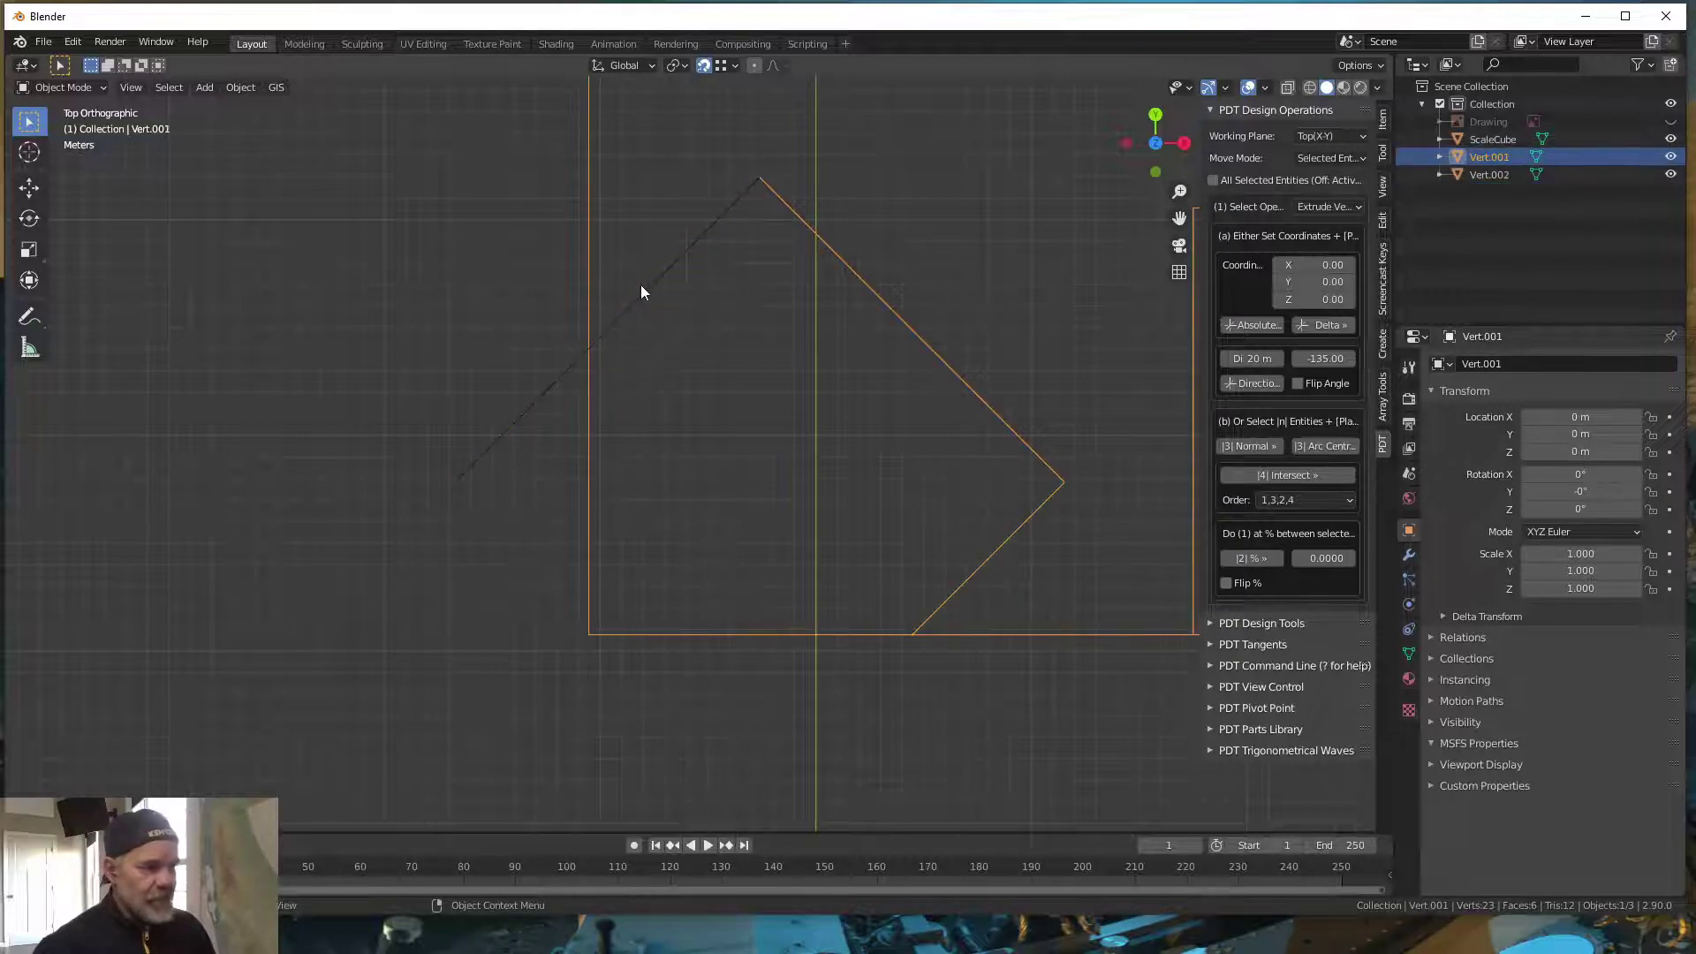
{"action": "left_click", "coordinate": [643, 295]}
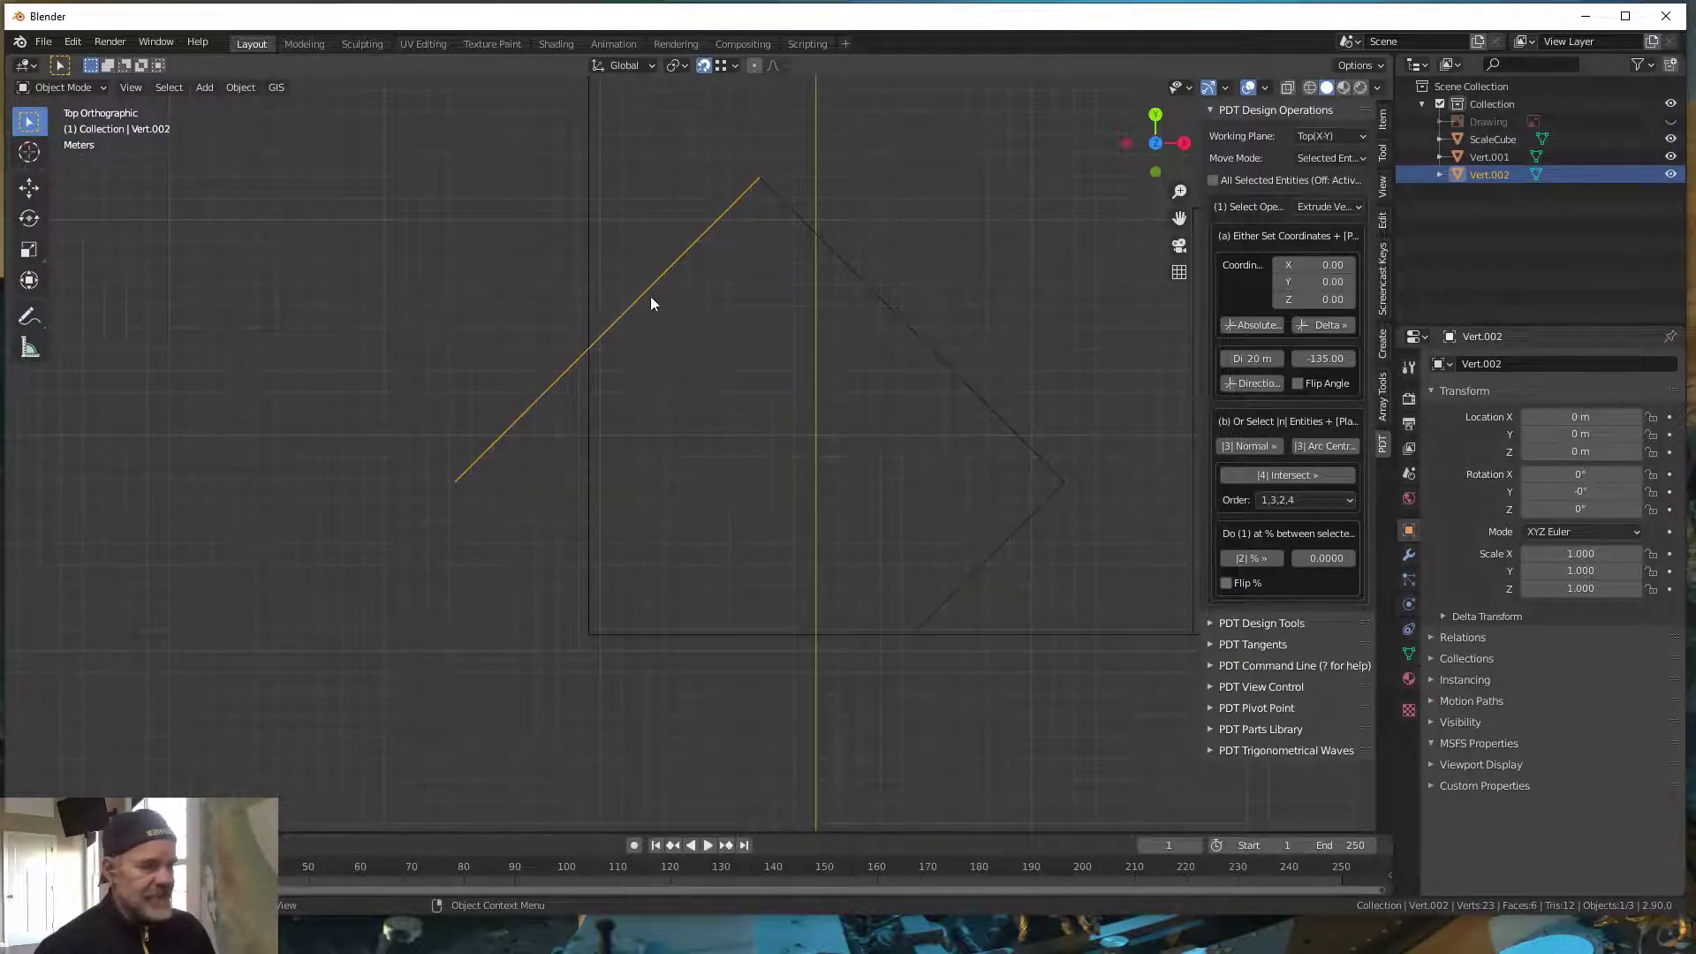
{"action": "left_click", "coordinate": [590, 252]}
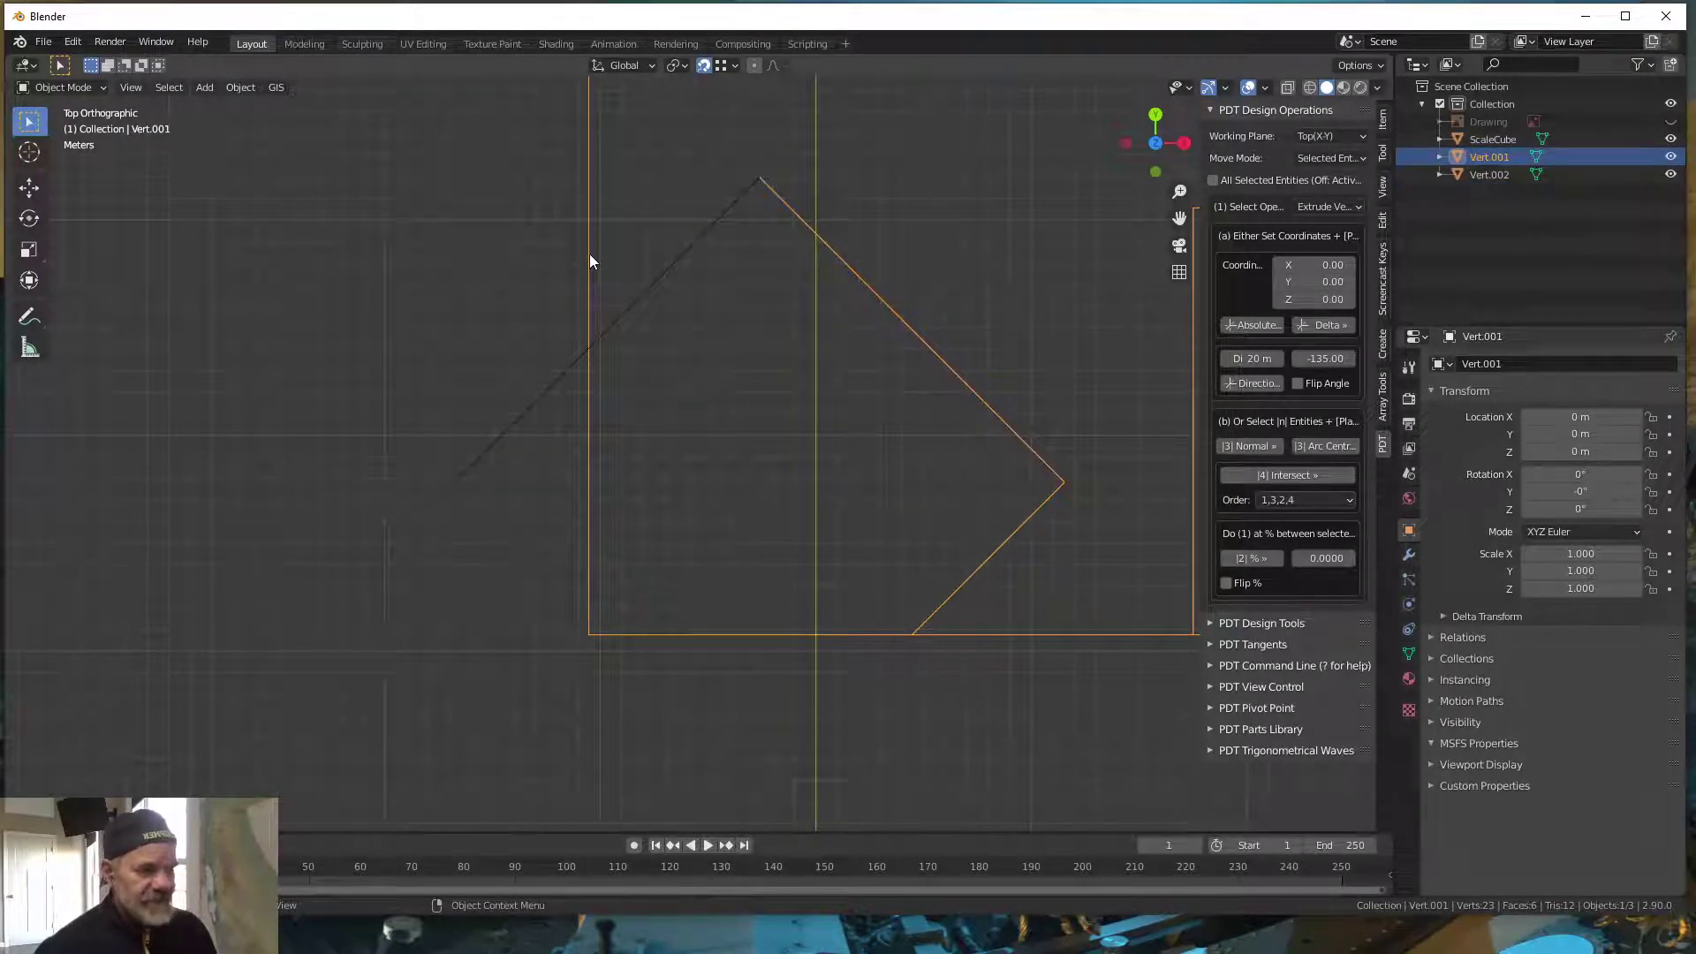
{"action": "key", "text": "Tab"}
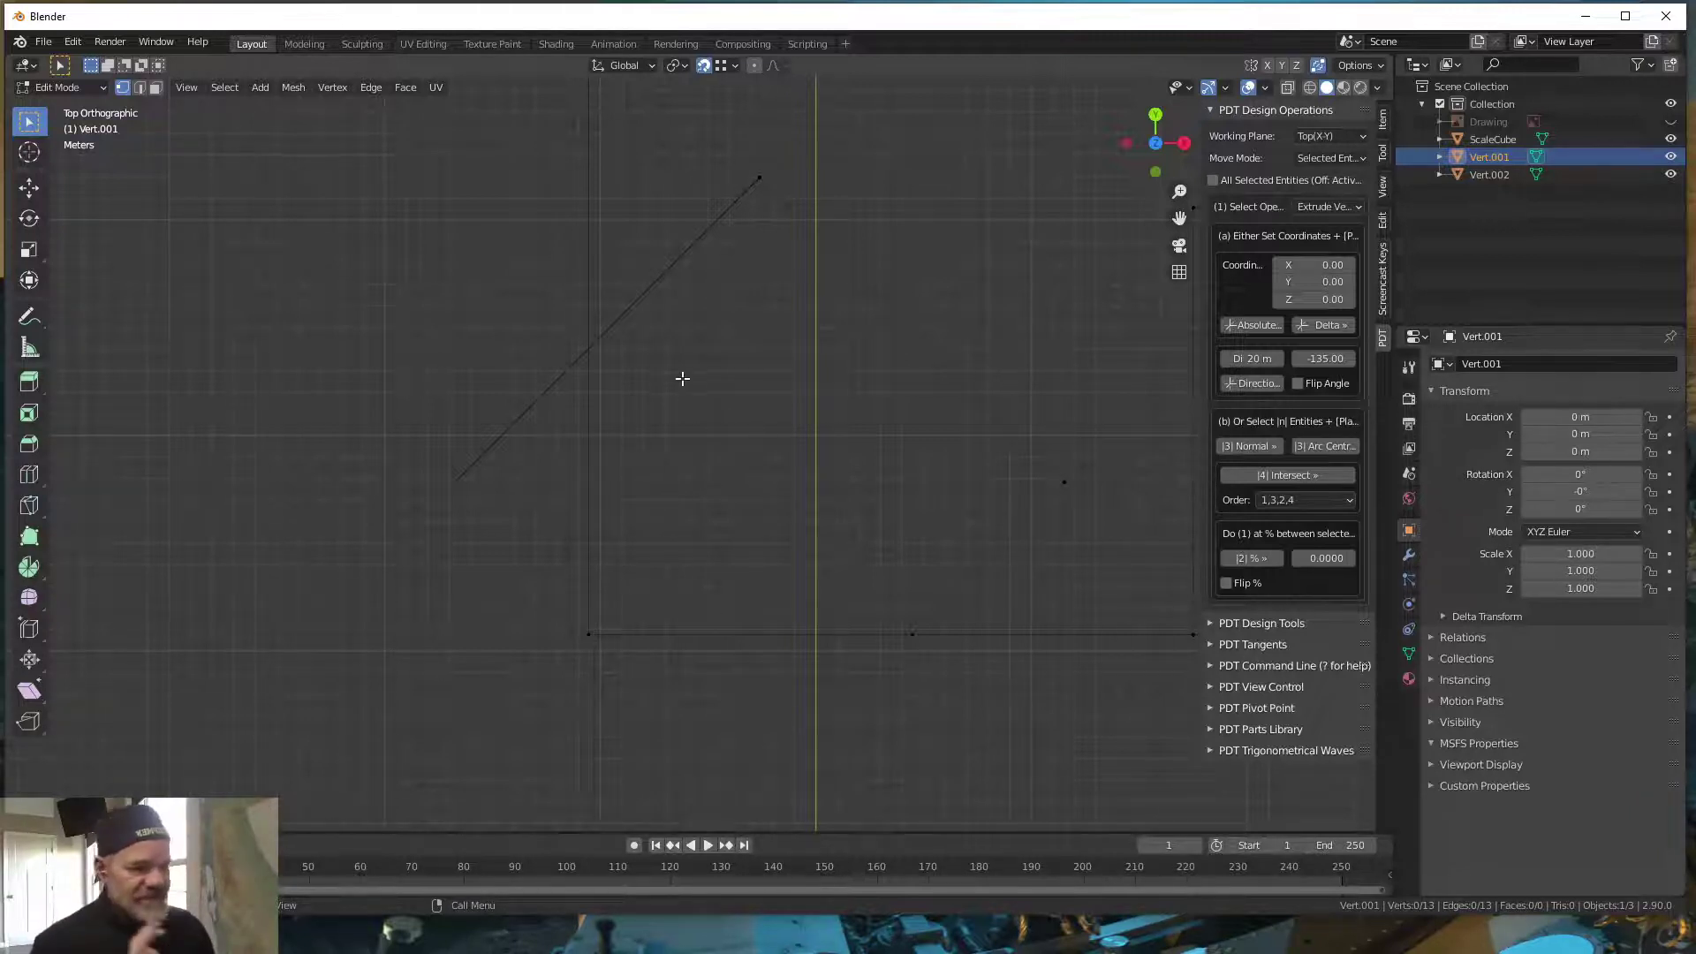
- Turn on vertex snapping, briefly try Measure, and select the diagonal line's top vertex in Vertex mode
{"action": "left_click", "coordinate": [704, 66]}
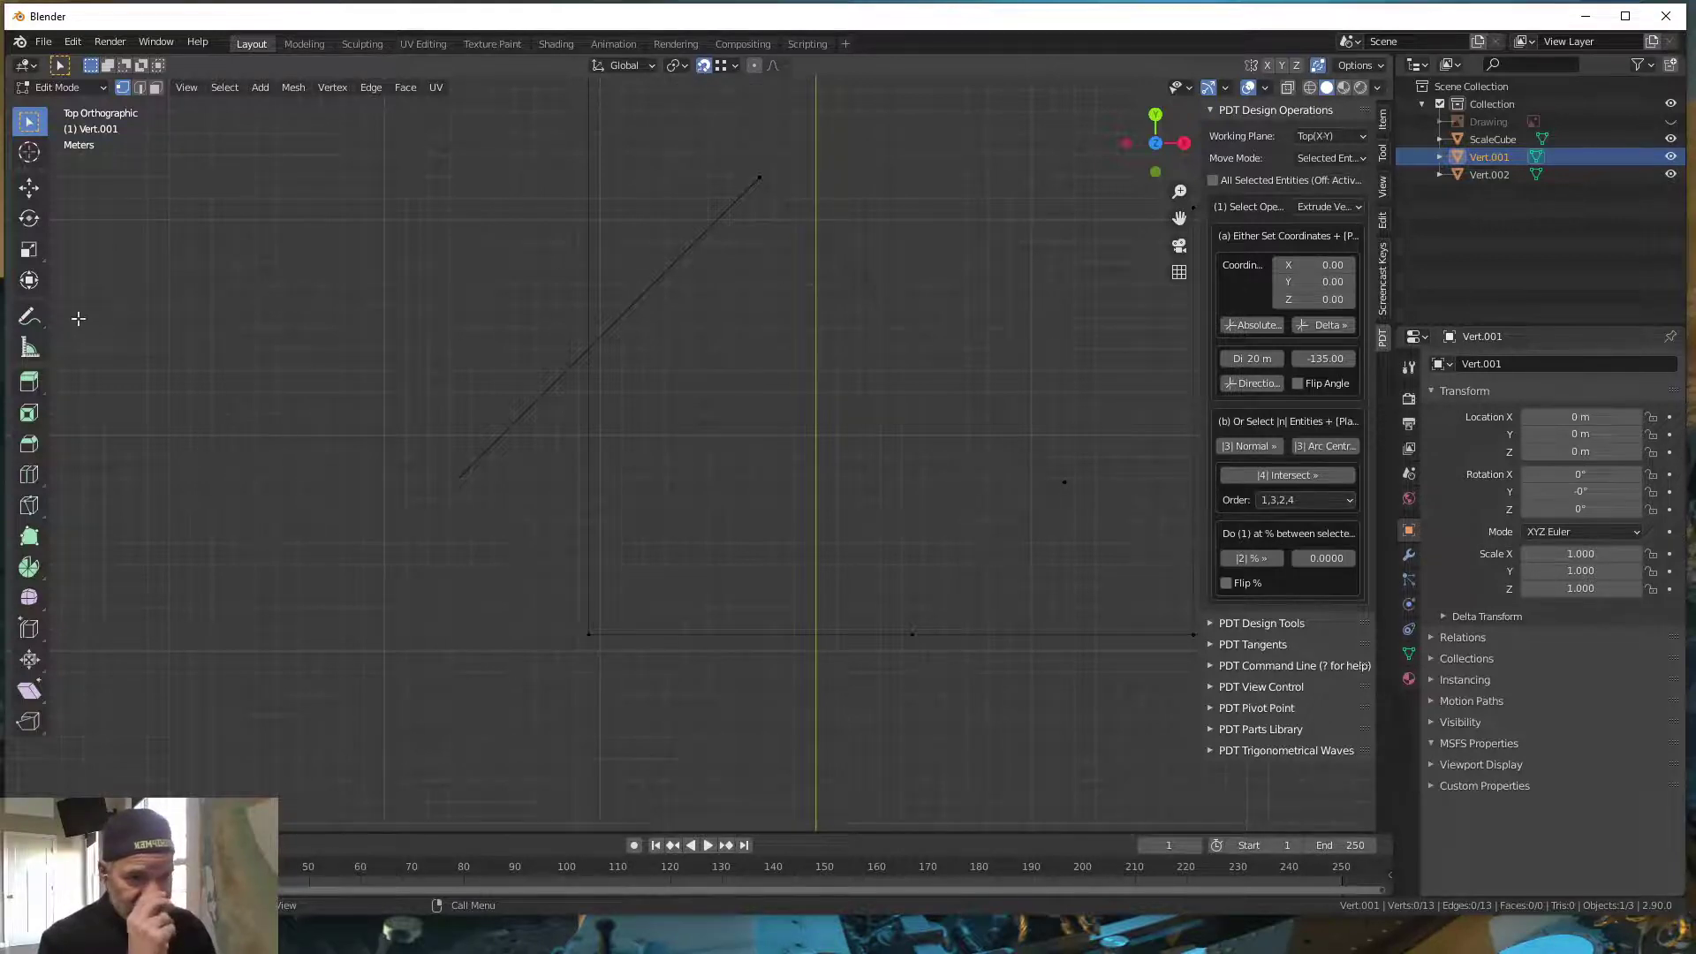
{"action": "left_click", "coordinate": [29, 351]}
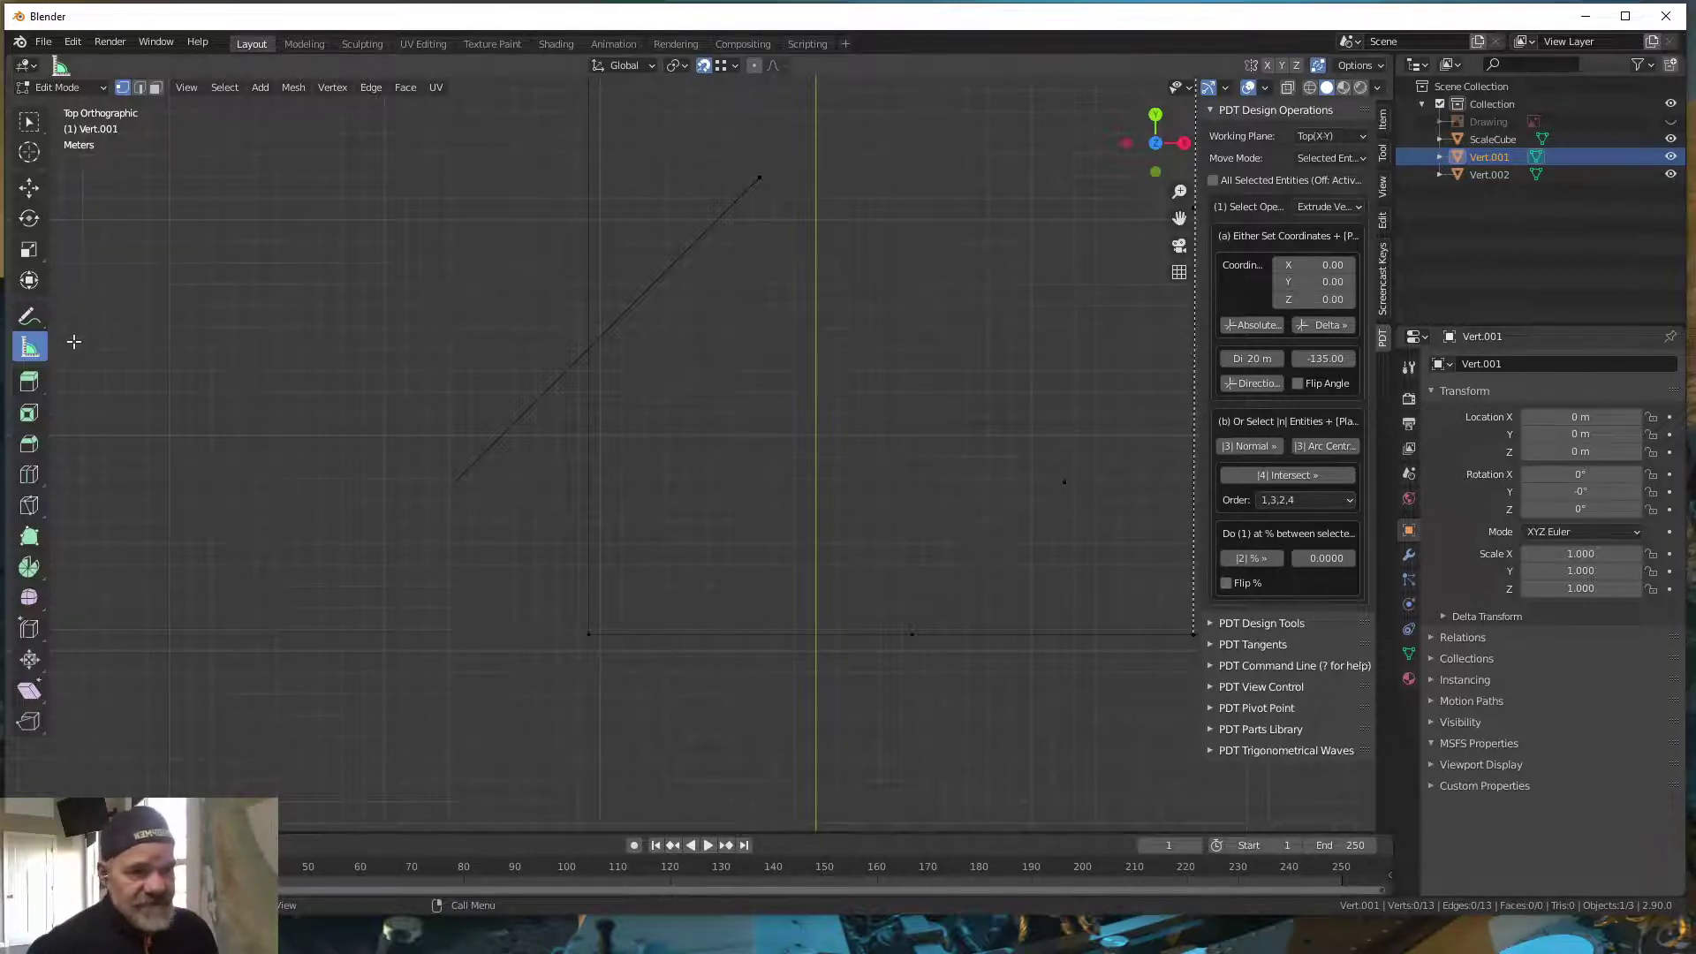
{"action": "left_click", "coordinate": [26, 123]}
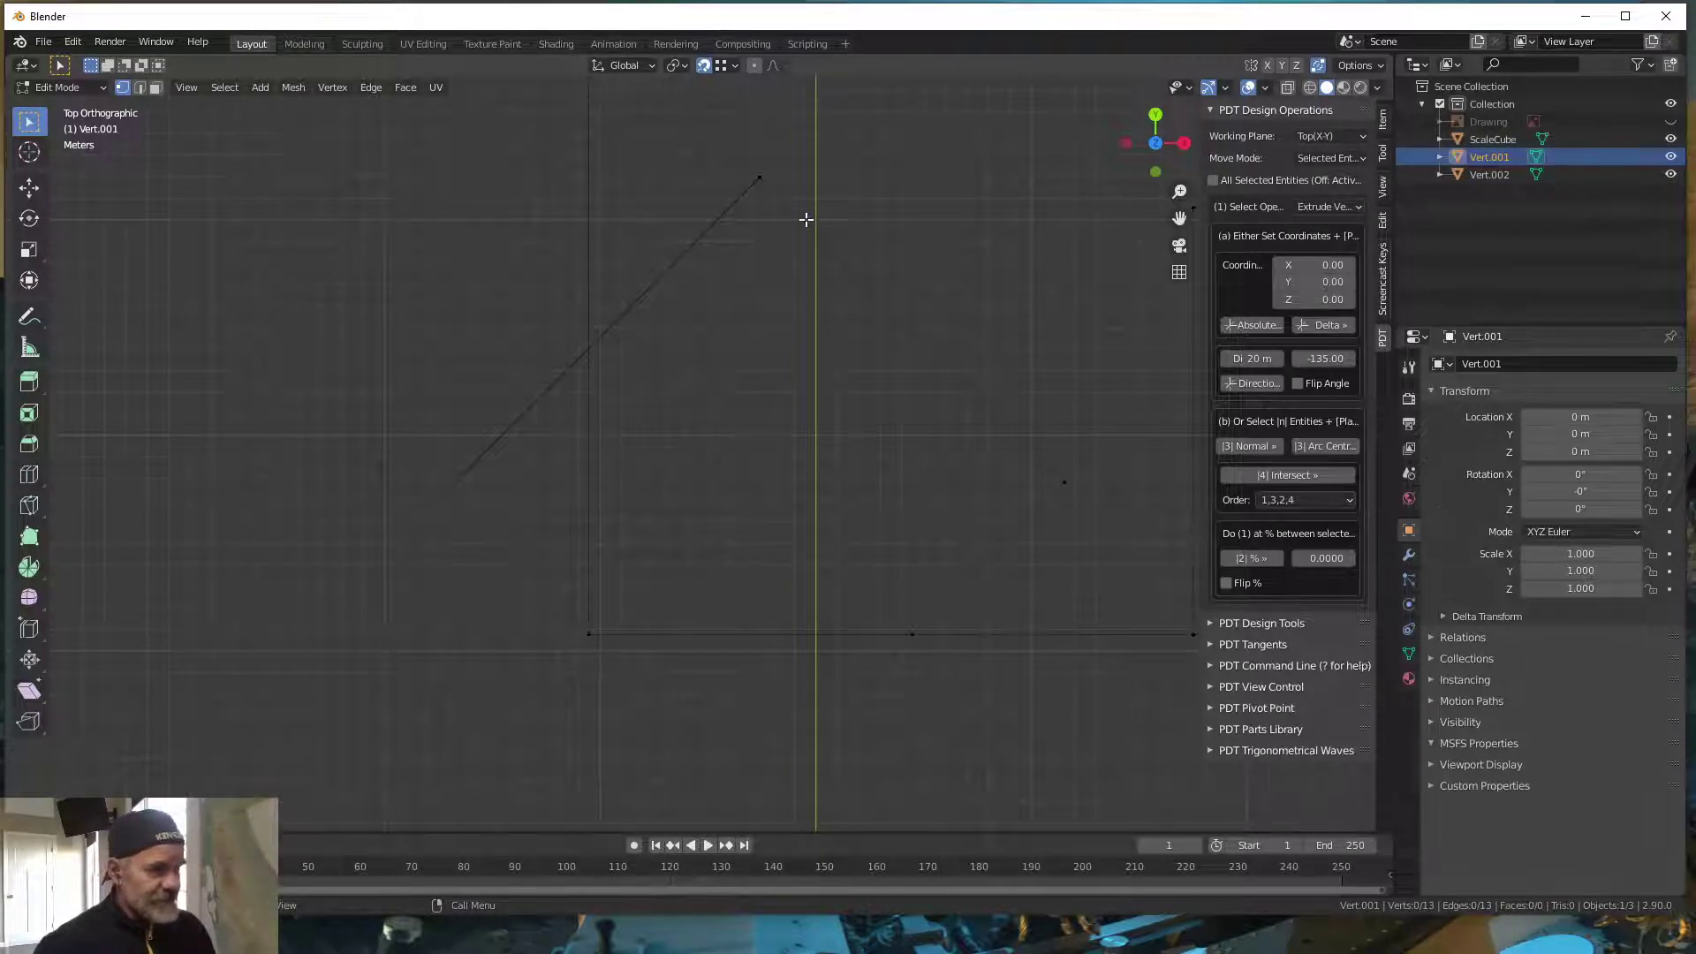
{"action": "left_click", "coordinate": [140, 87]}
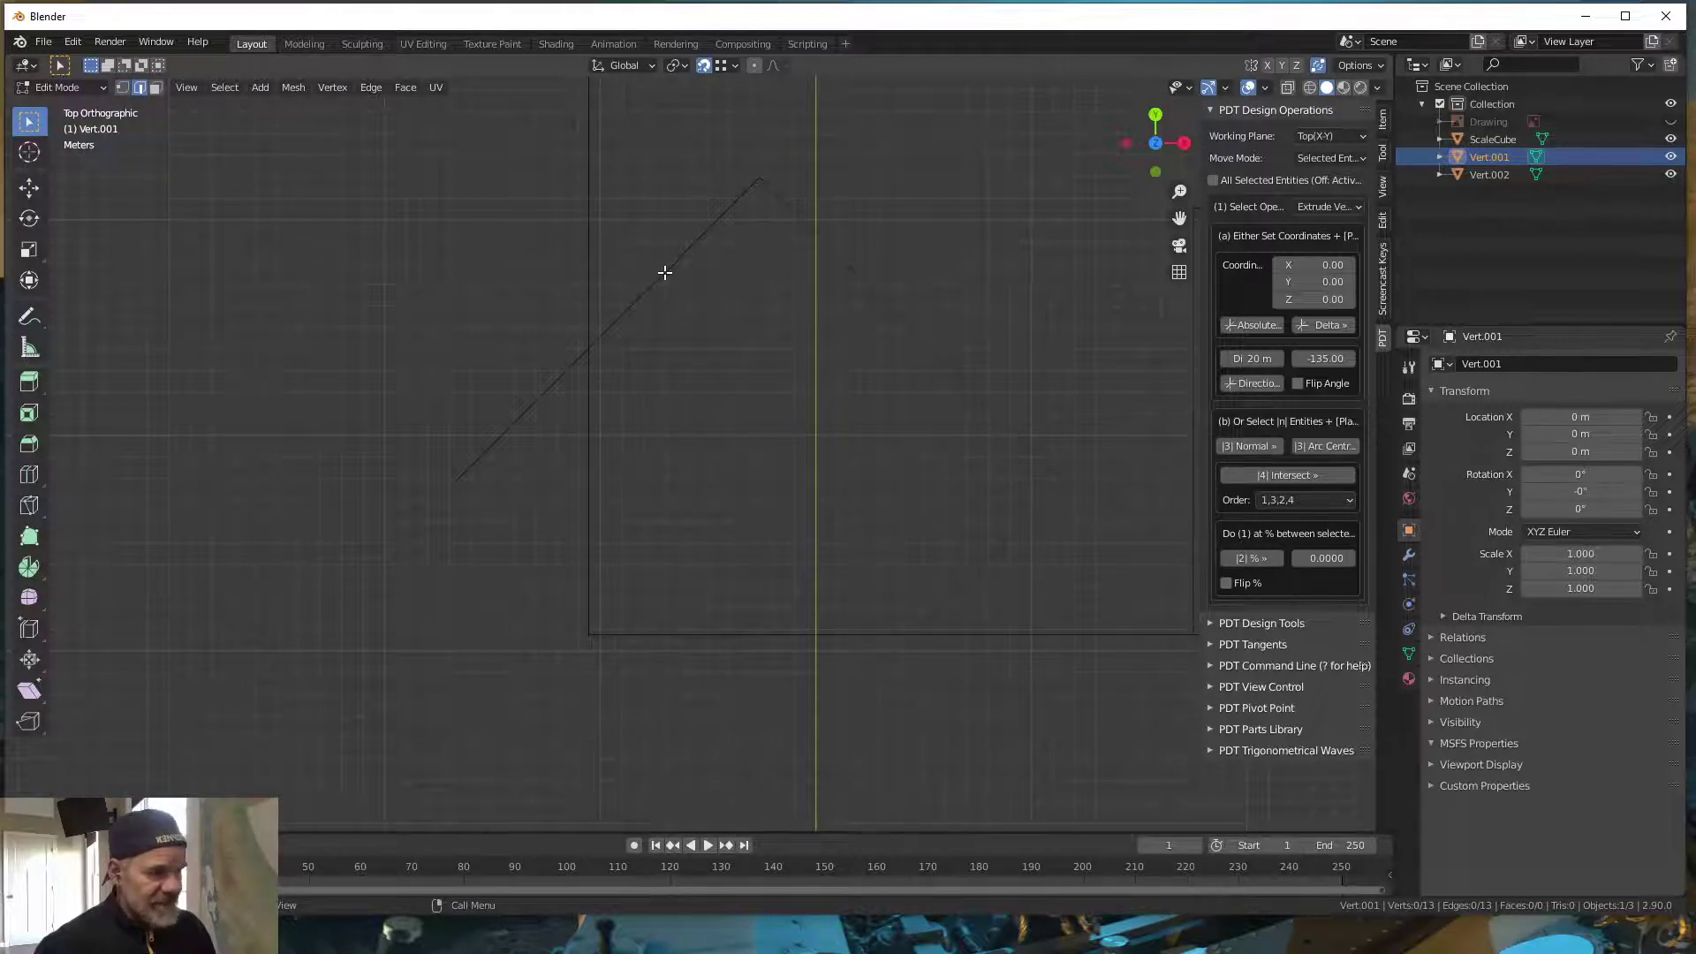
{"action": "left_click", "coordinate": [589, 241]}
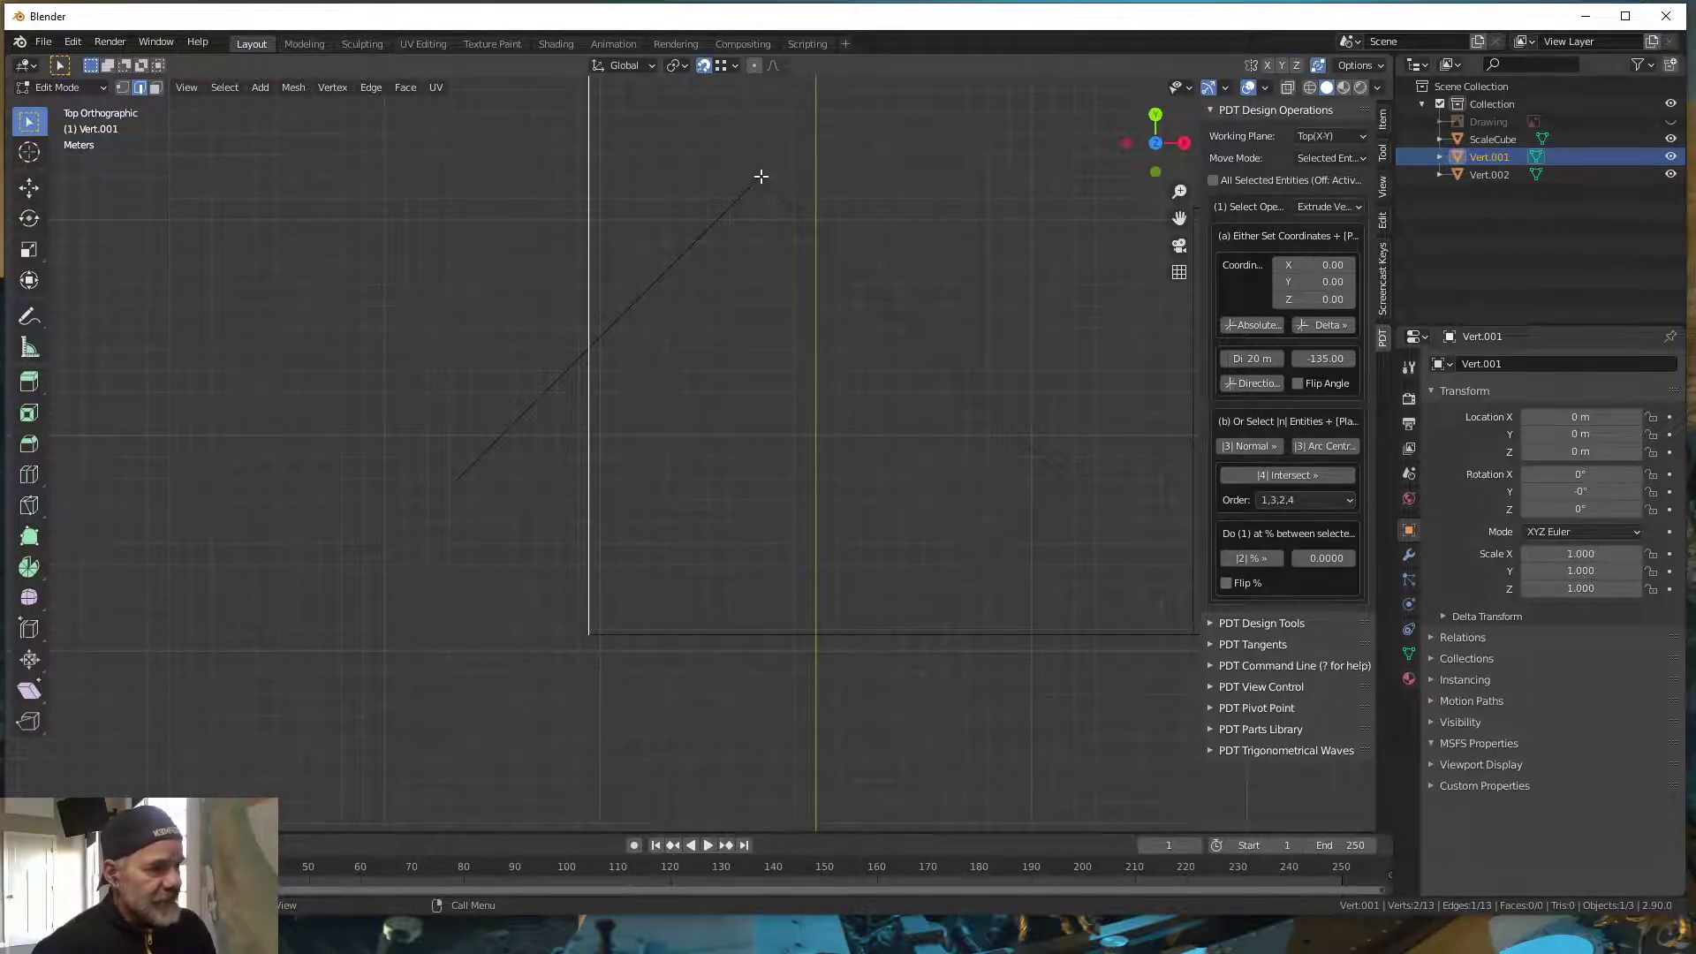
{"action": "left_click", "coordinate": [123, 87]}
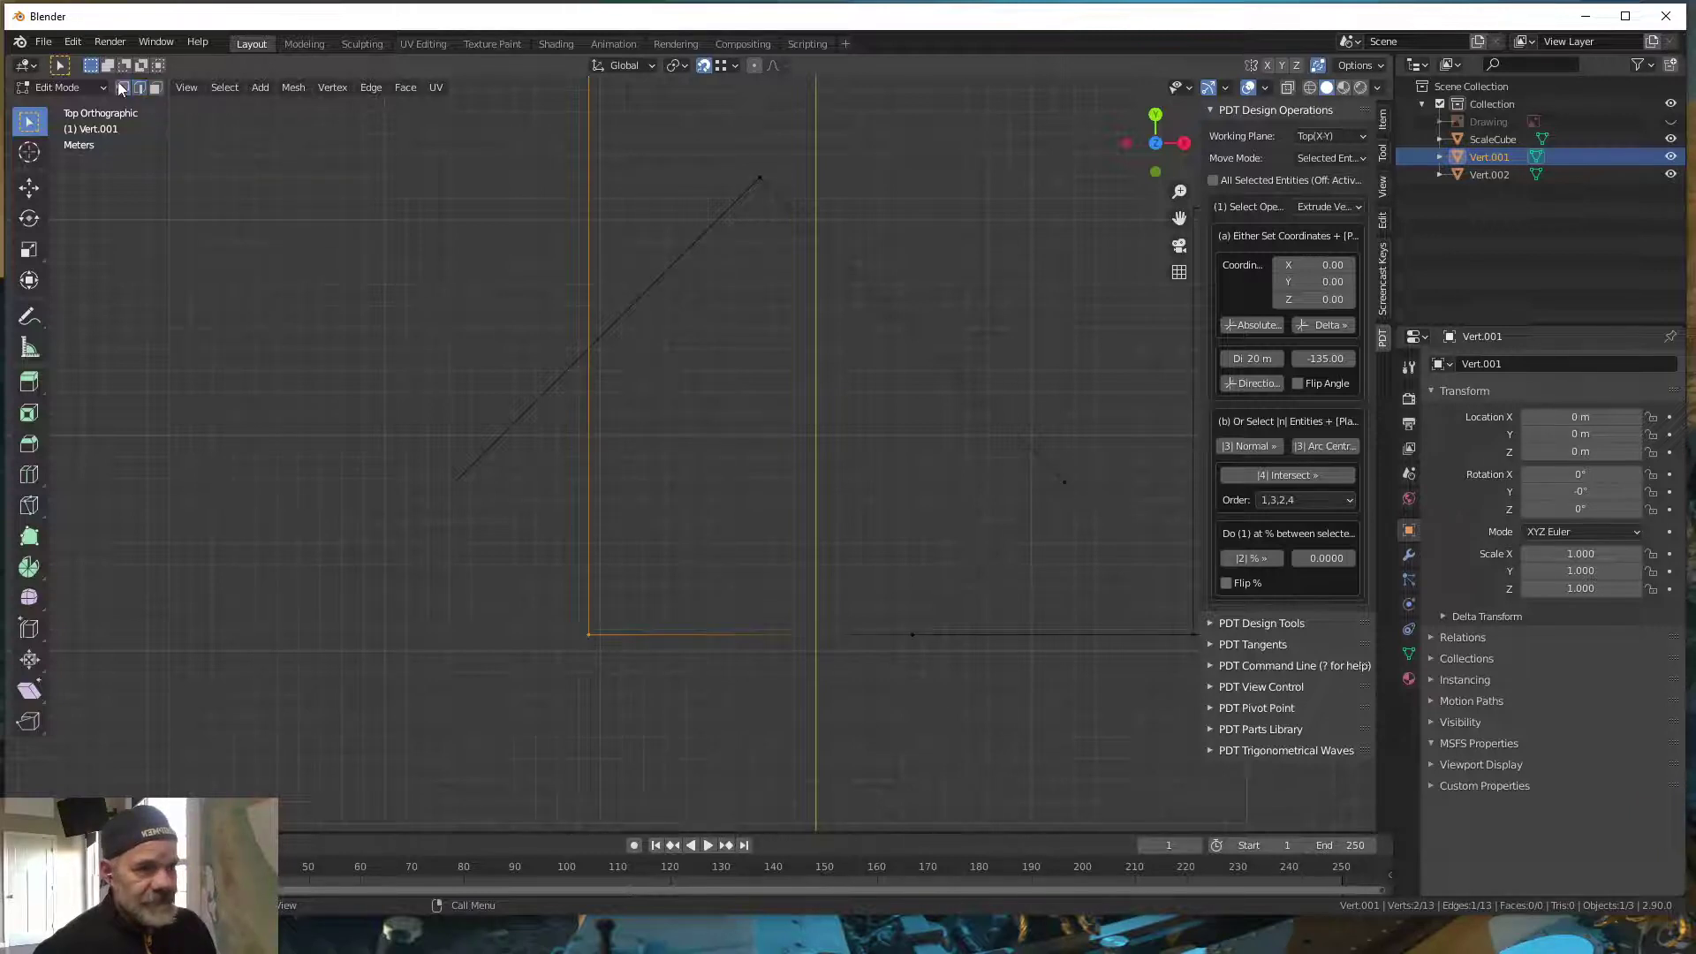
{"action": "left_click", "coordinate": [762, 178]}
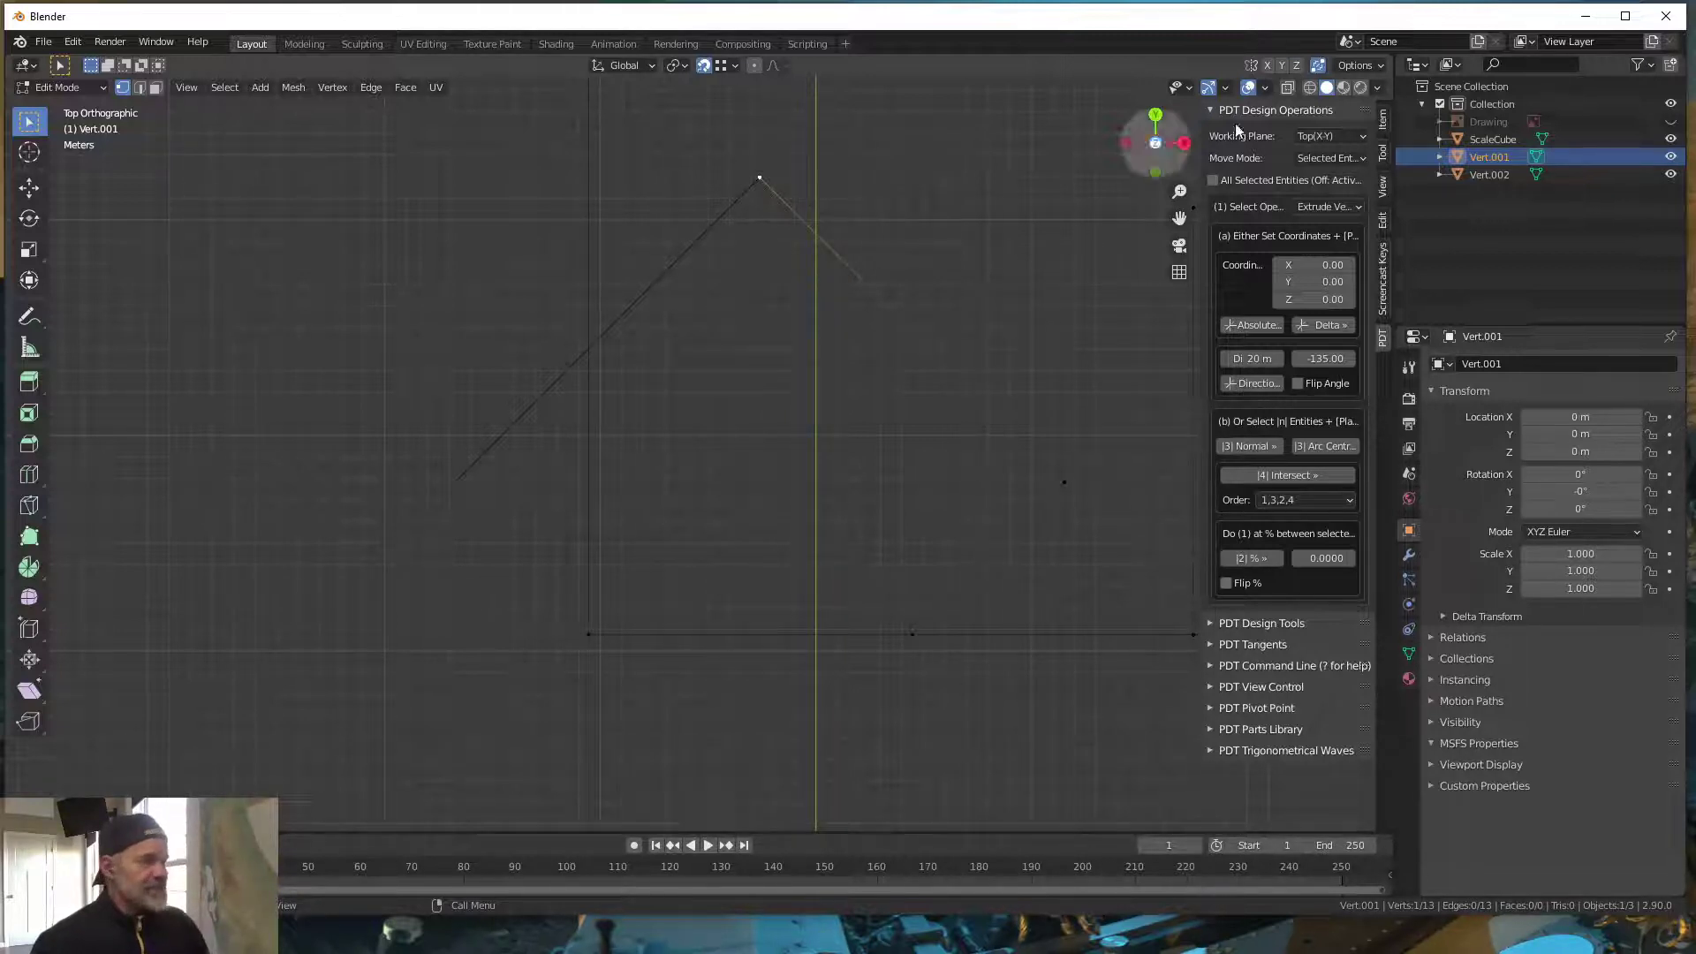
- With Auto Merge on, extrude the vertex to the diagonal's lower end and exit Edit Mode
{"action": "left_click", "coordinate": [1360, 65]}
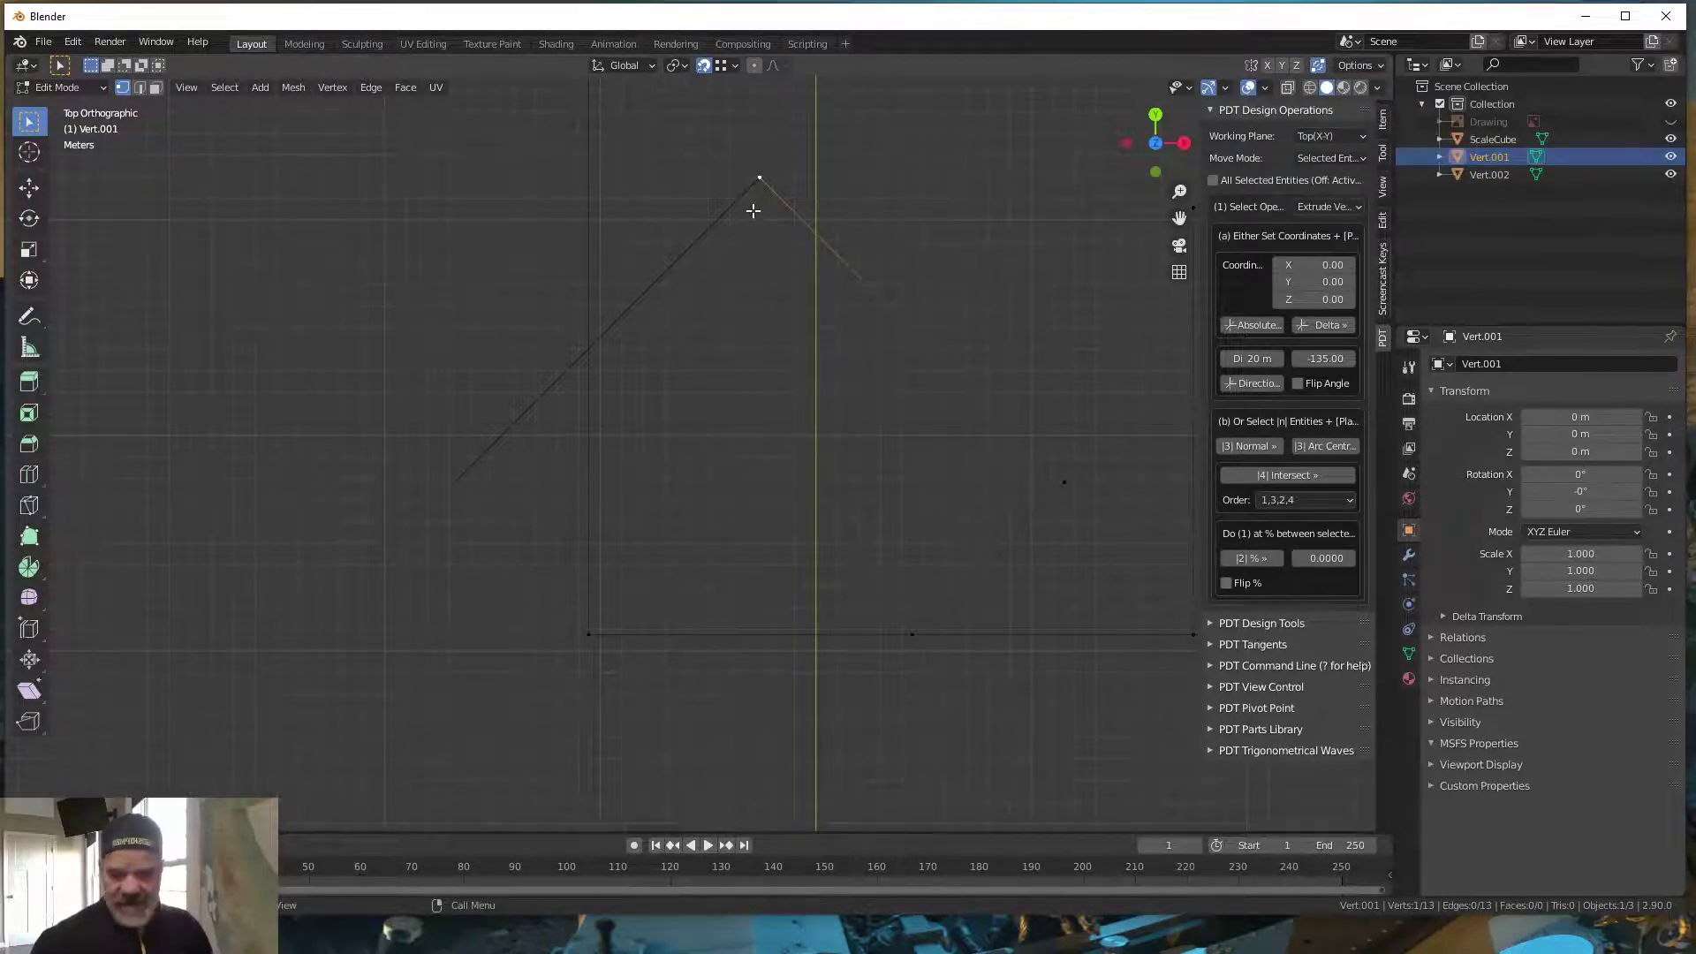
{"action": "key", "text": "e"}
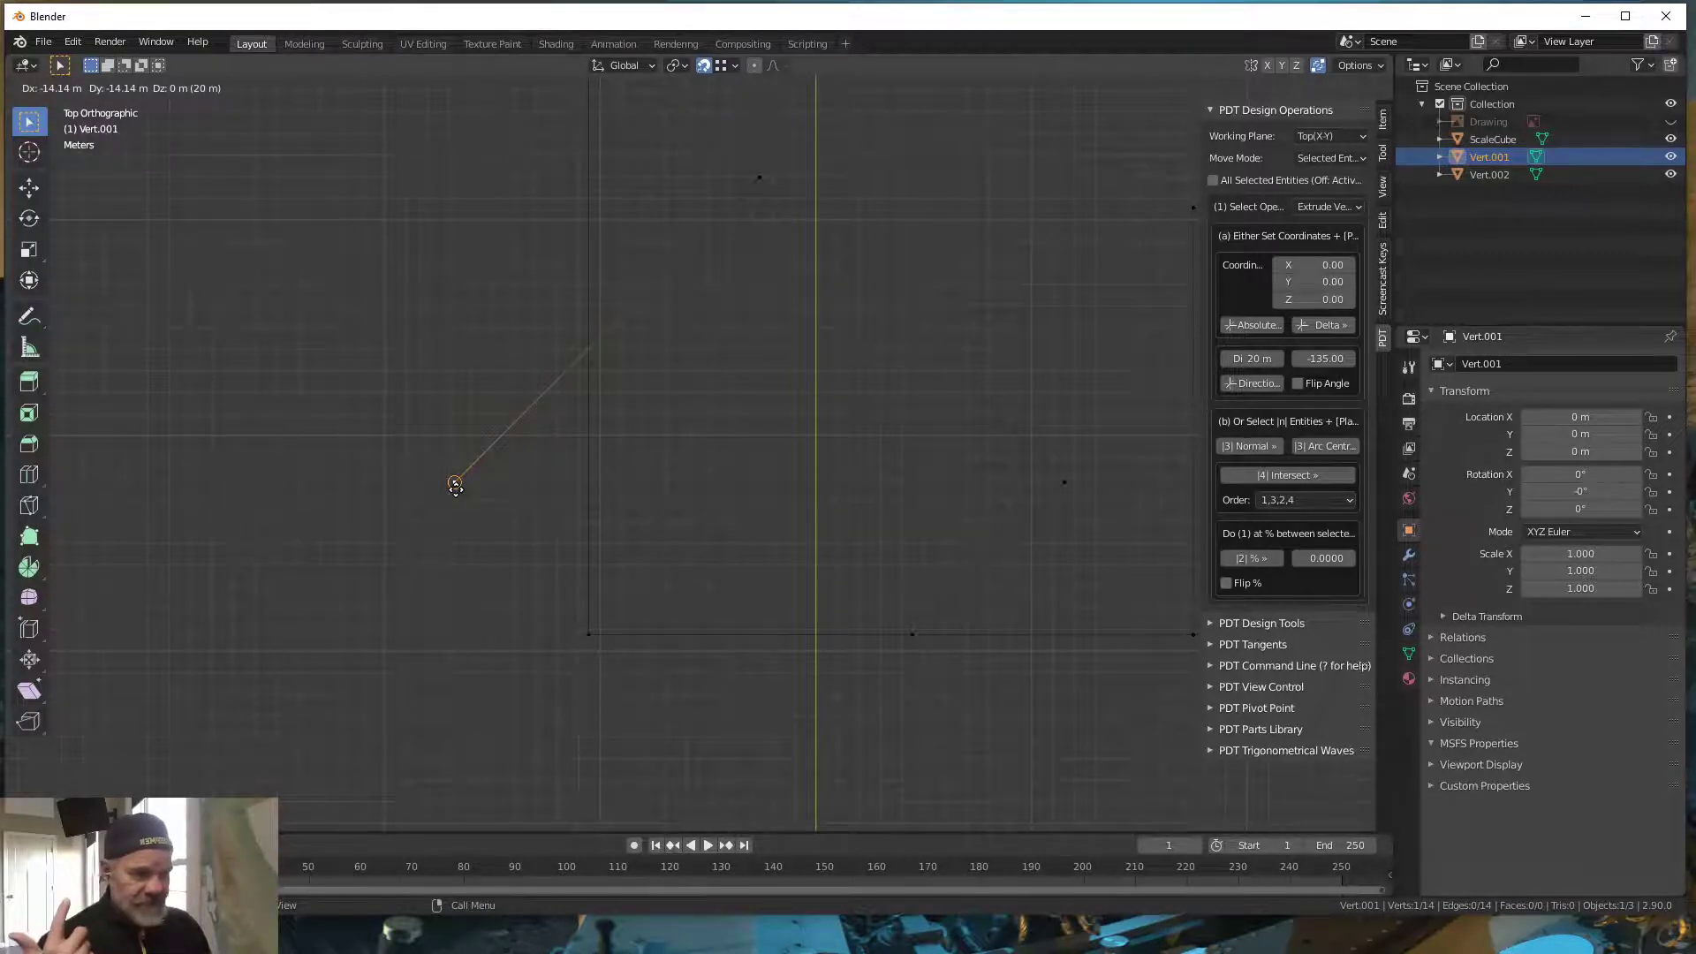
{"action": "left_click", "coordinate": [455, 485]}
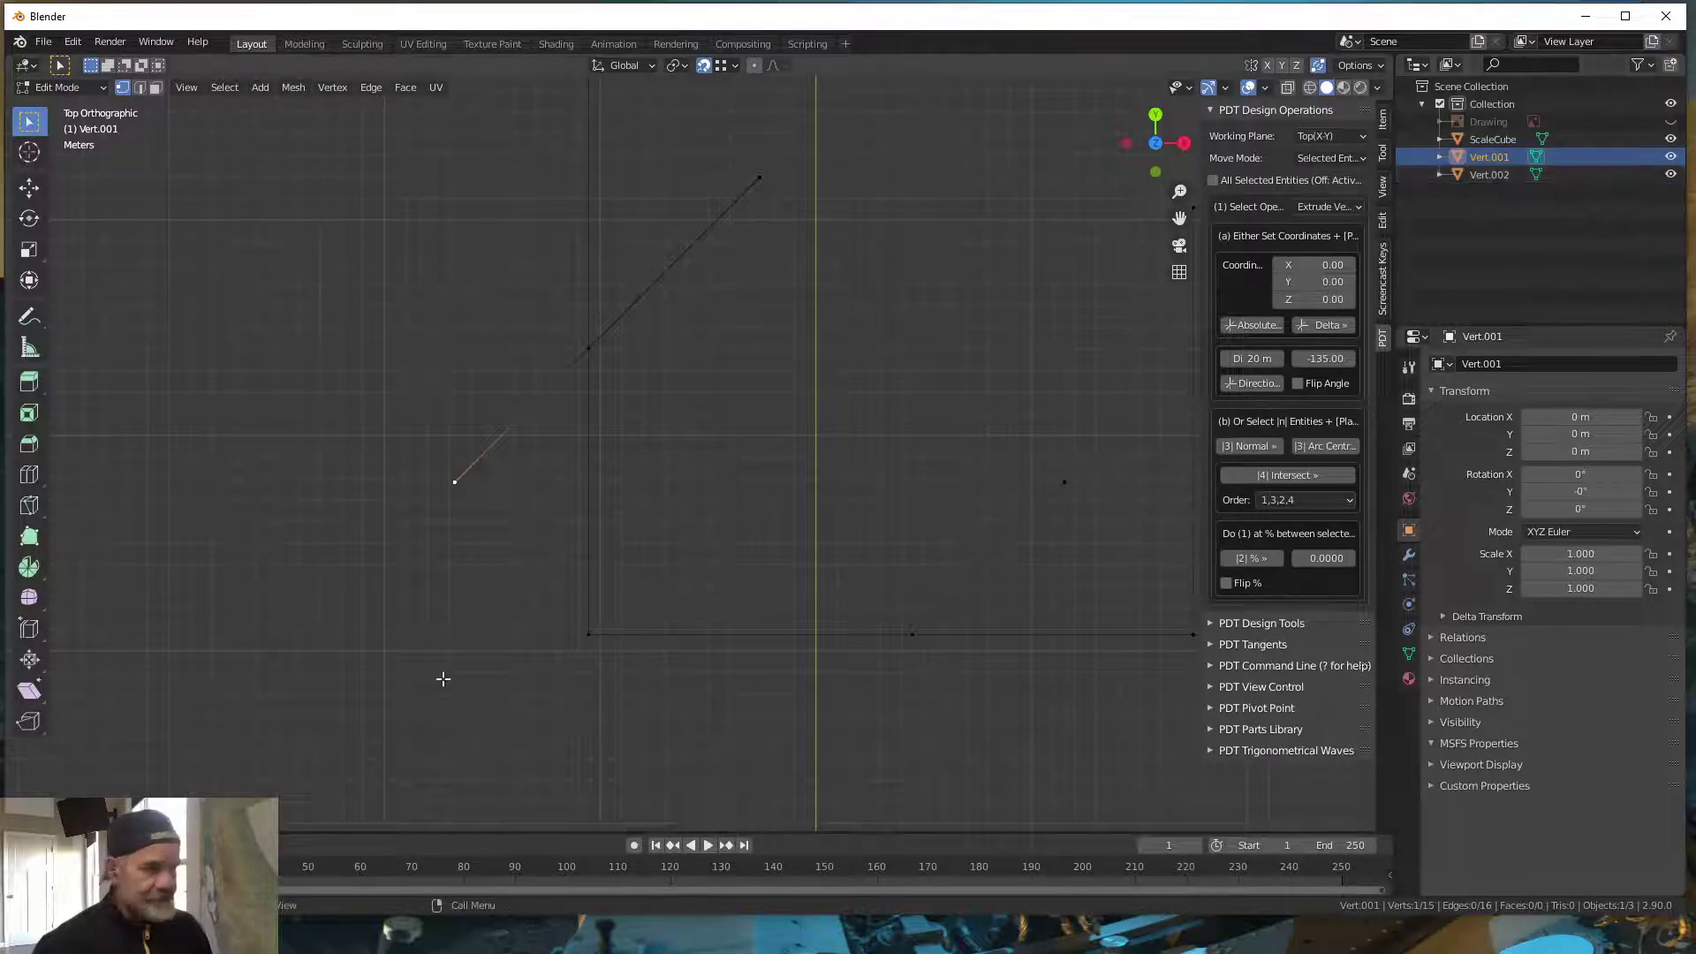
{"action": "key", "text": "Tab"}
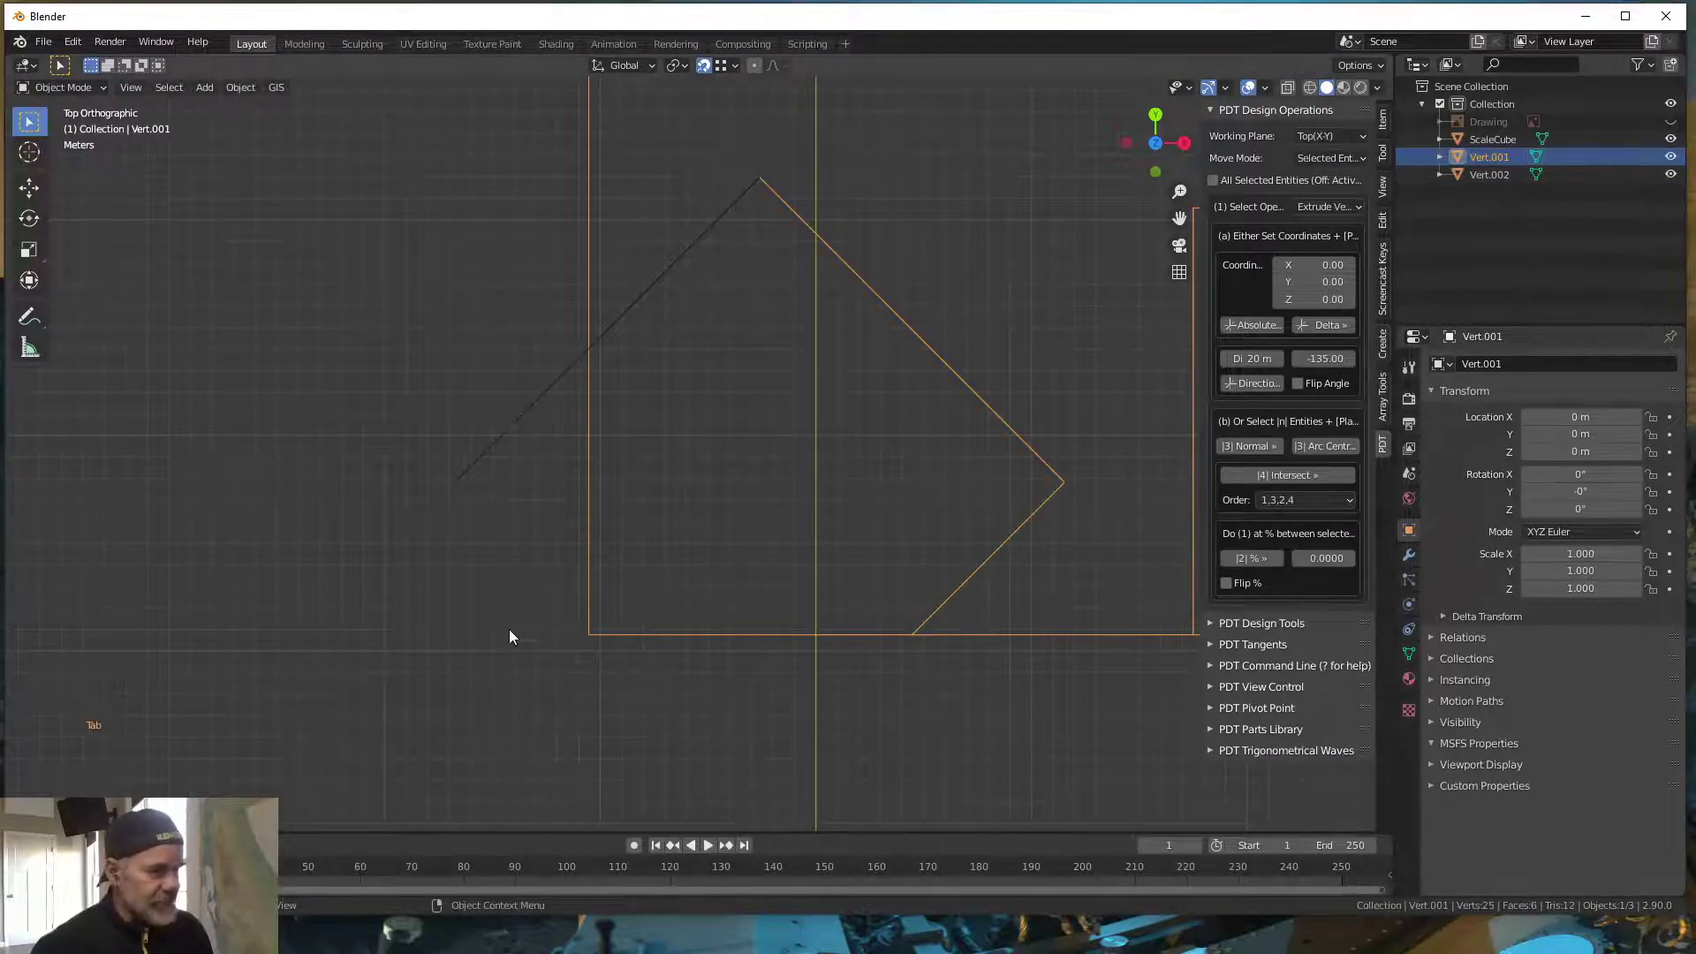
- Check and delete Vert.002 in the Outliner, then toggle Vert.001's visibility to verify it
{"action": "left_click", "coordinate": [1487, 175]}
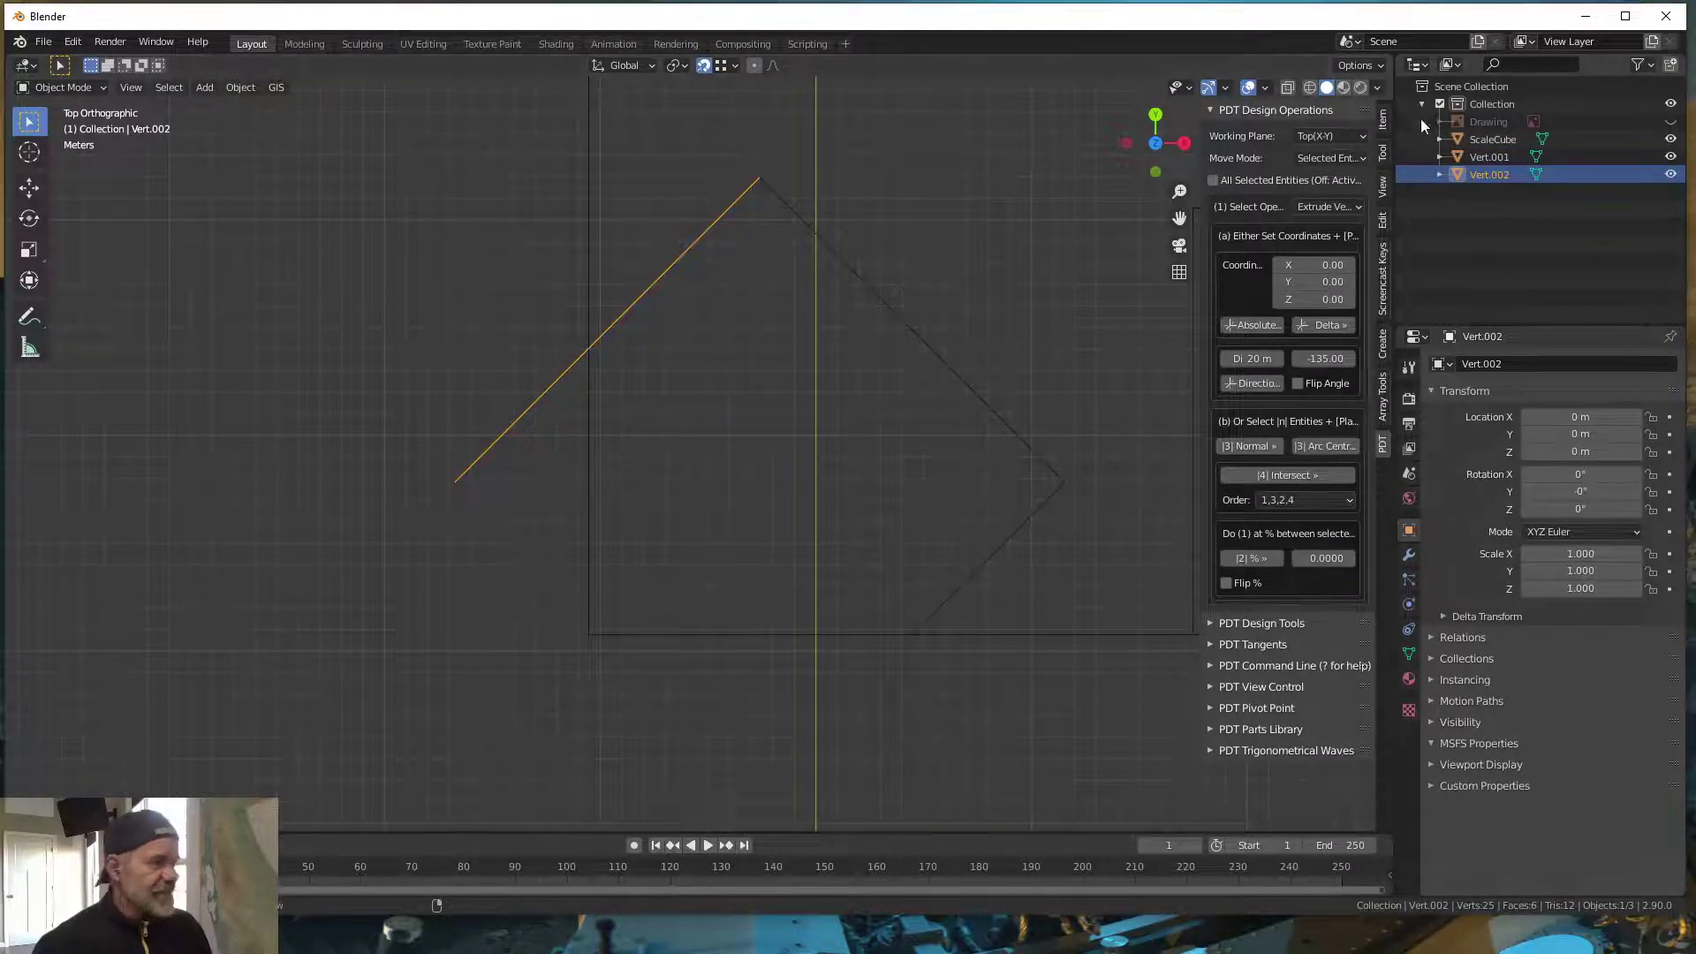
{"action": "left_click", "coordinate": [1670, 175]}
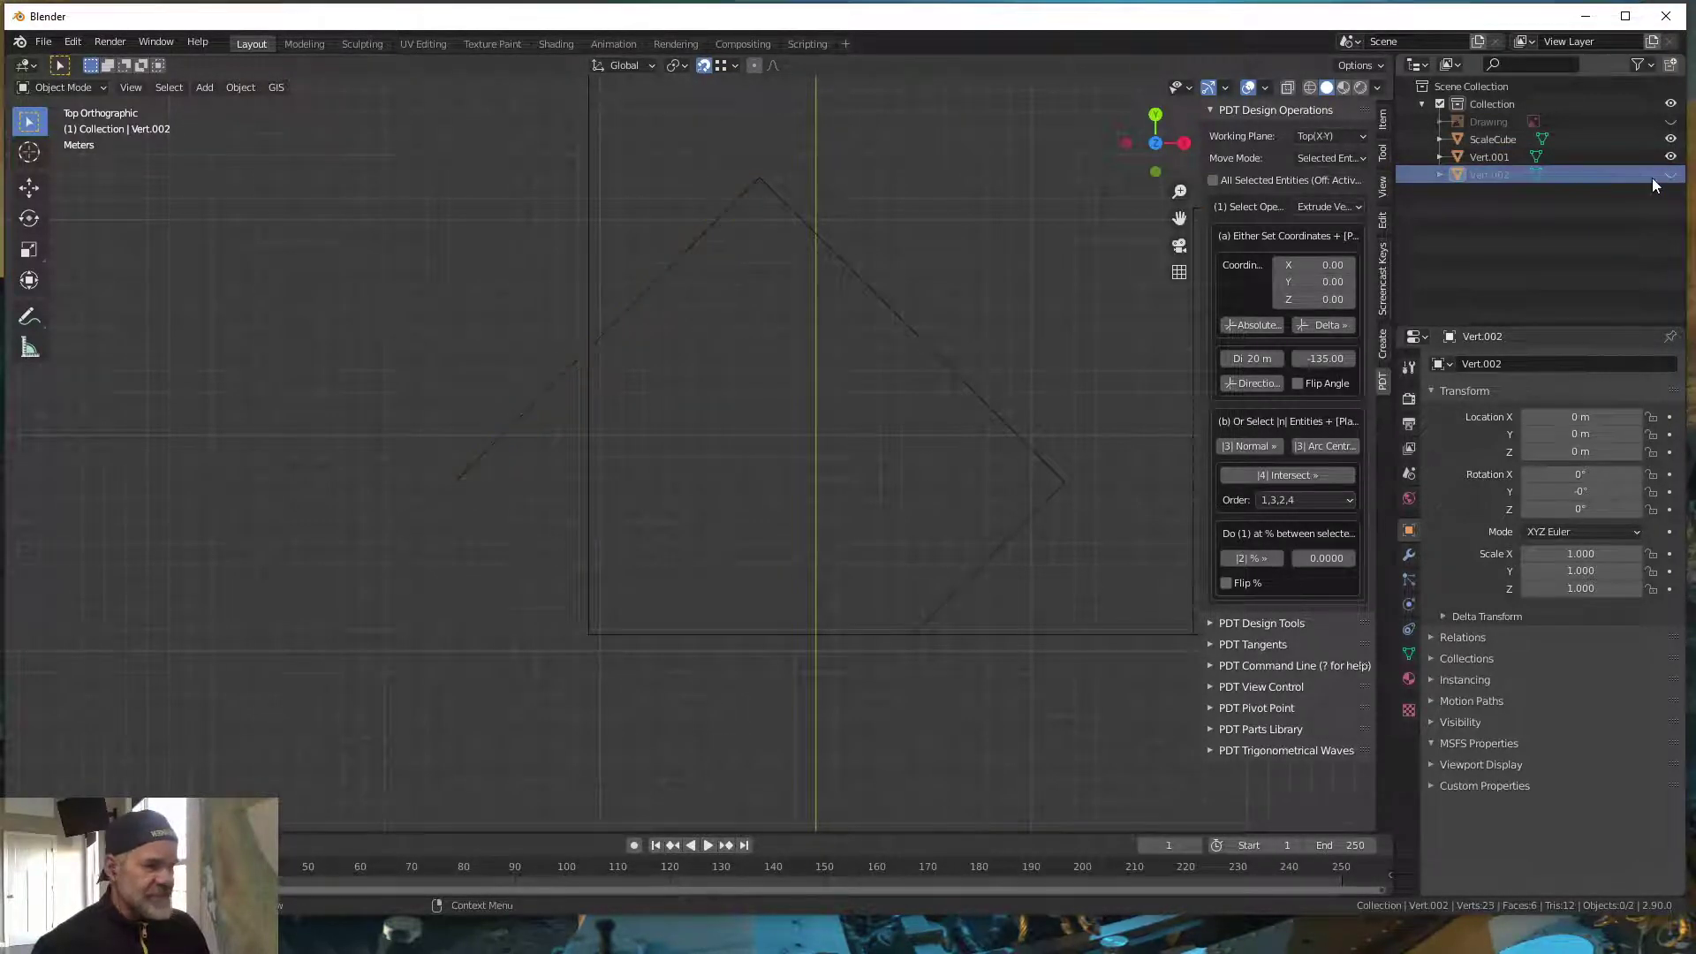
{"action": "left_click", "coordinate": [1670, 175]}
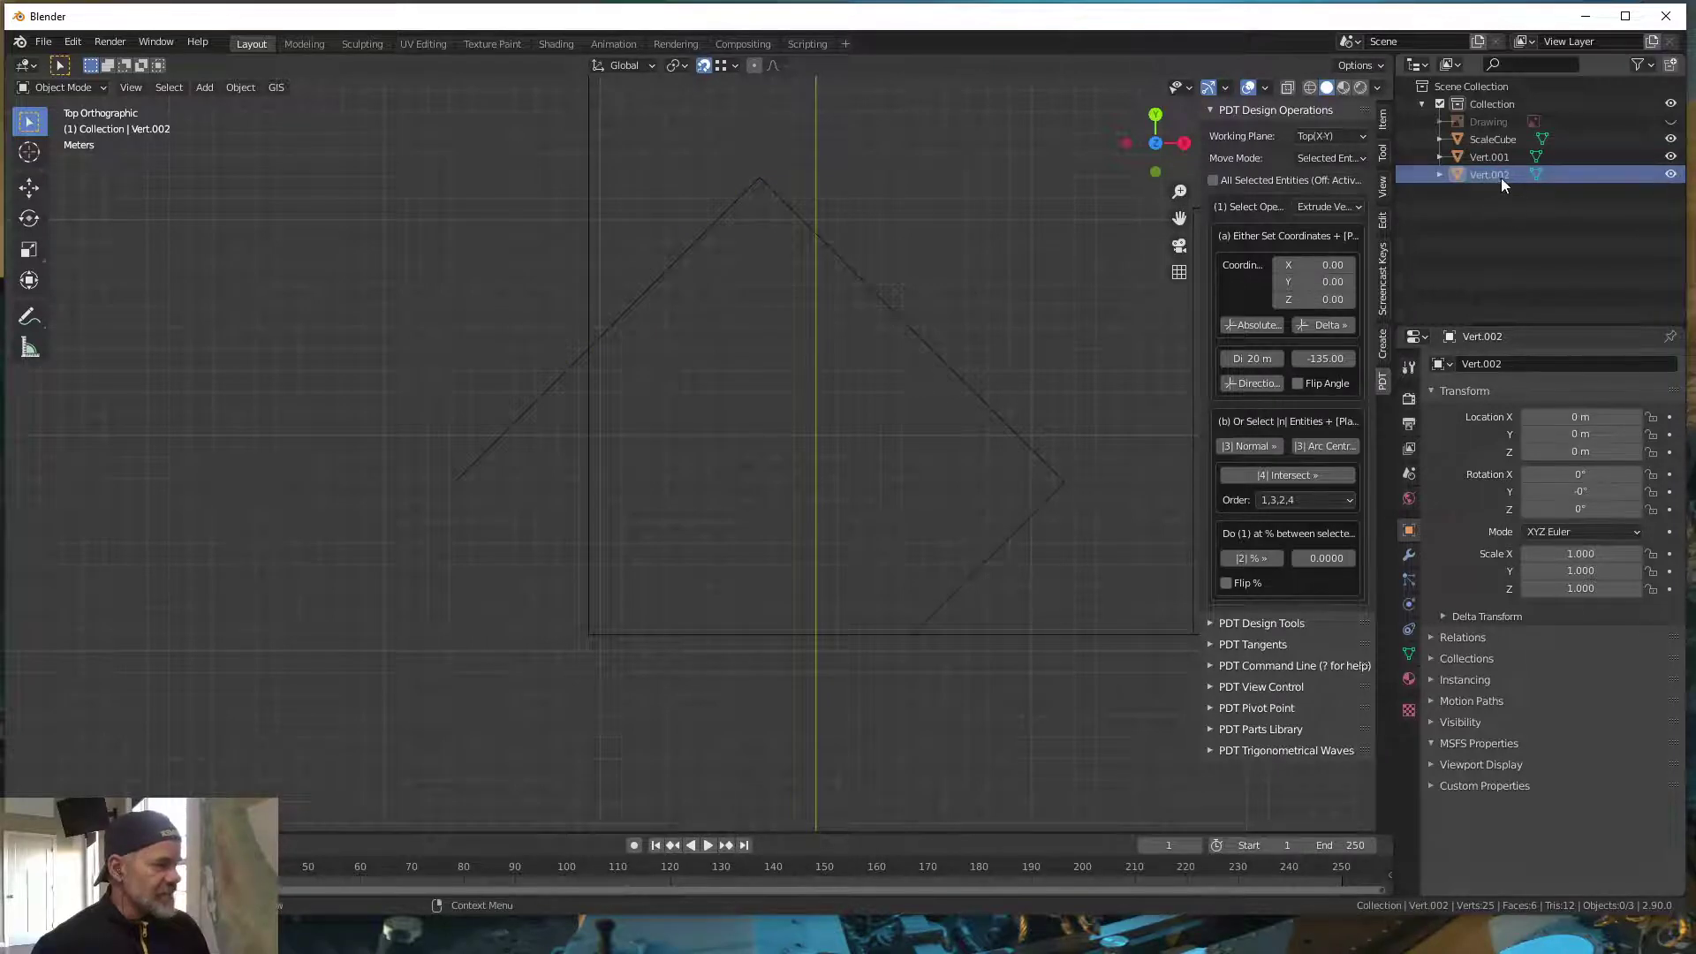
{"action": "left_click", "coordinate": [1505, 177]}
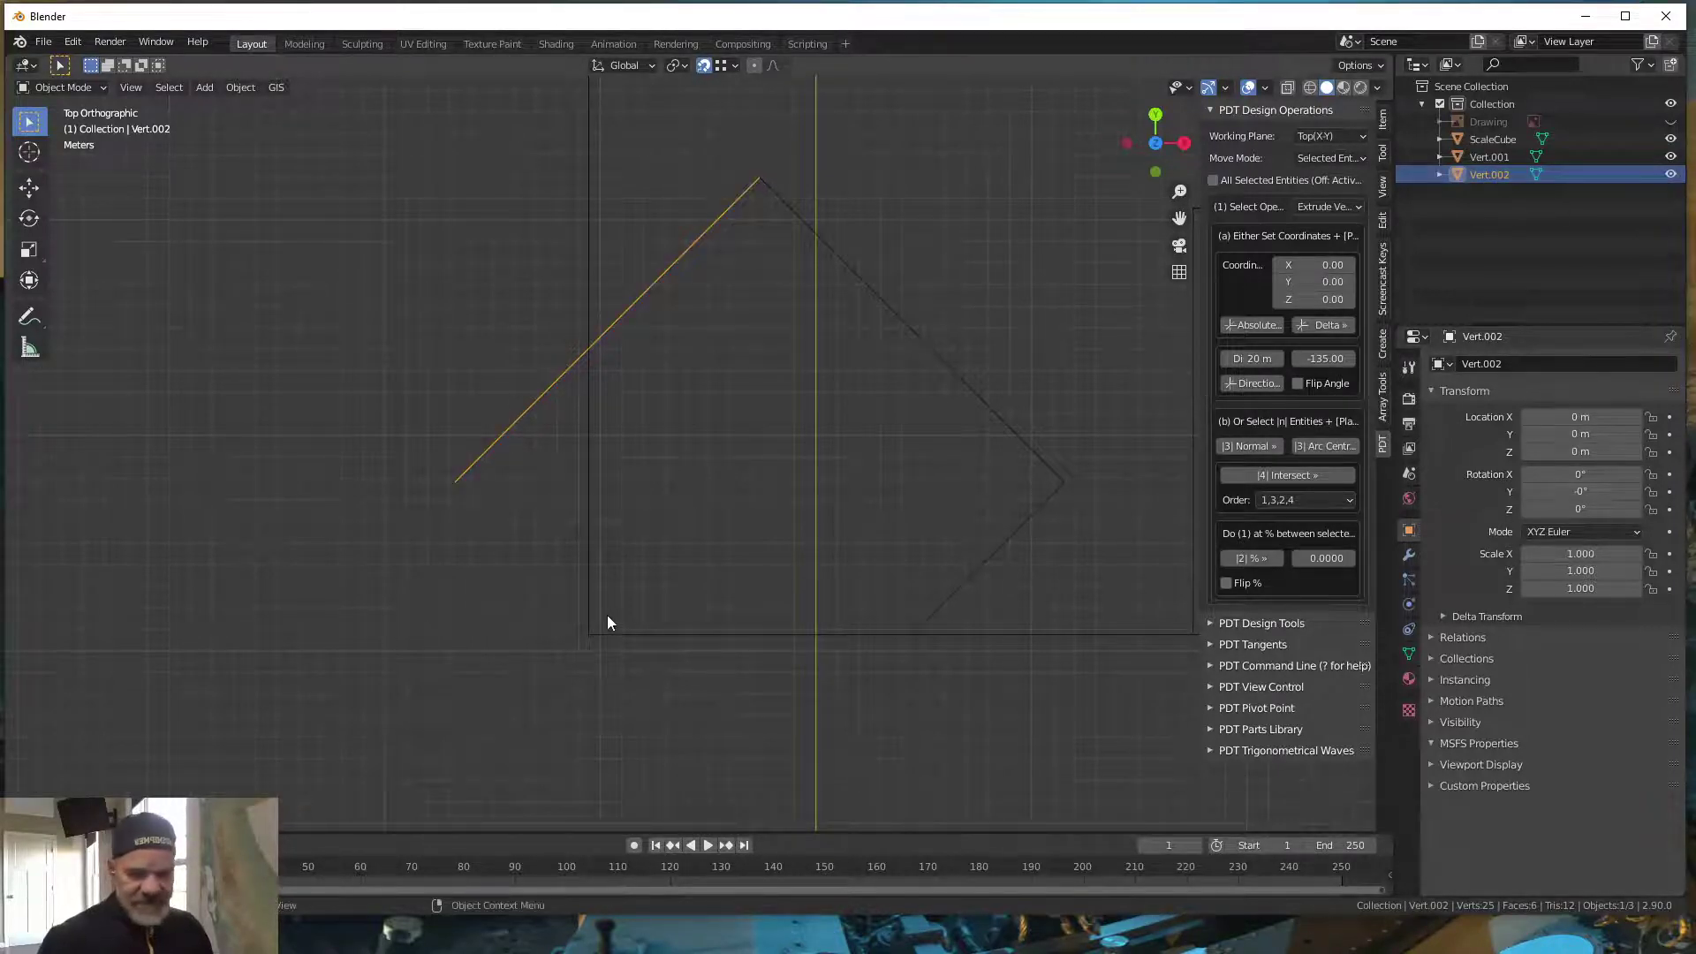
{"action": "key", "text": "Delete"}
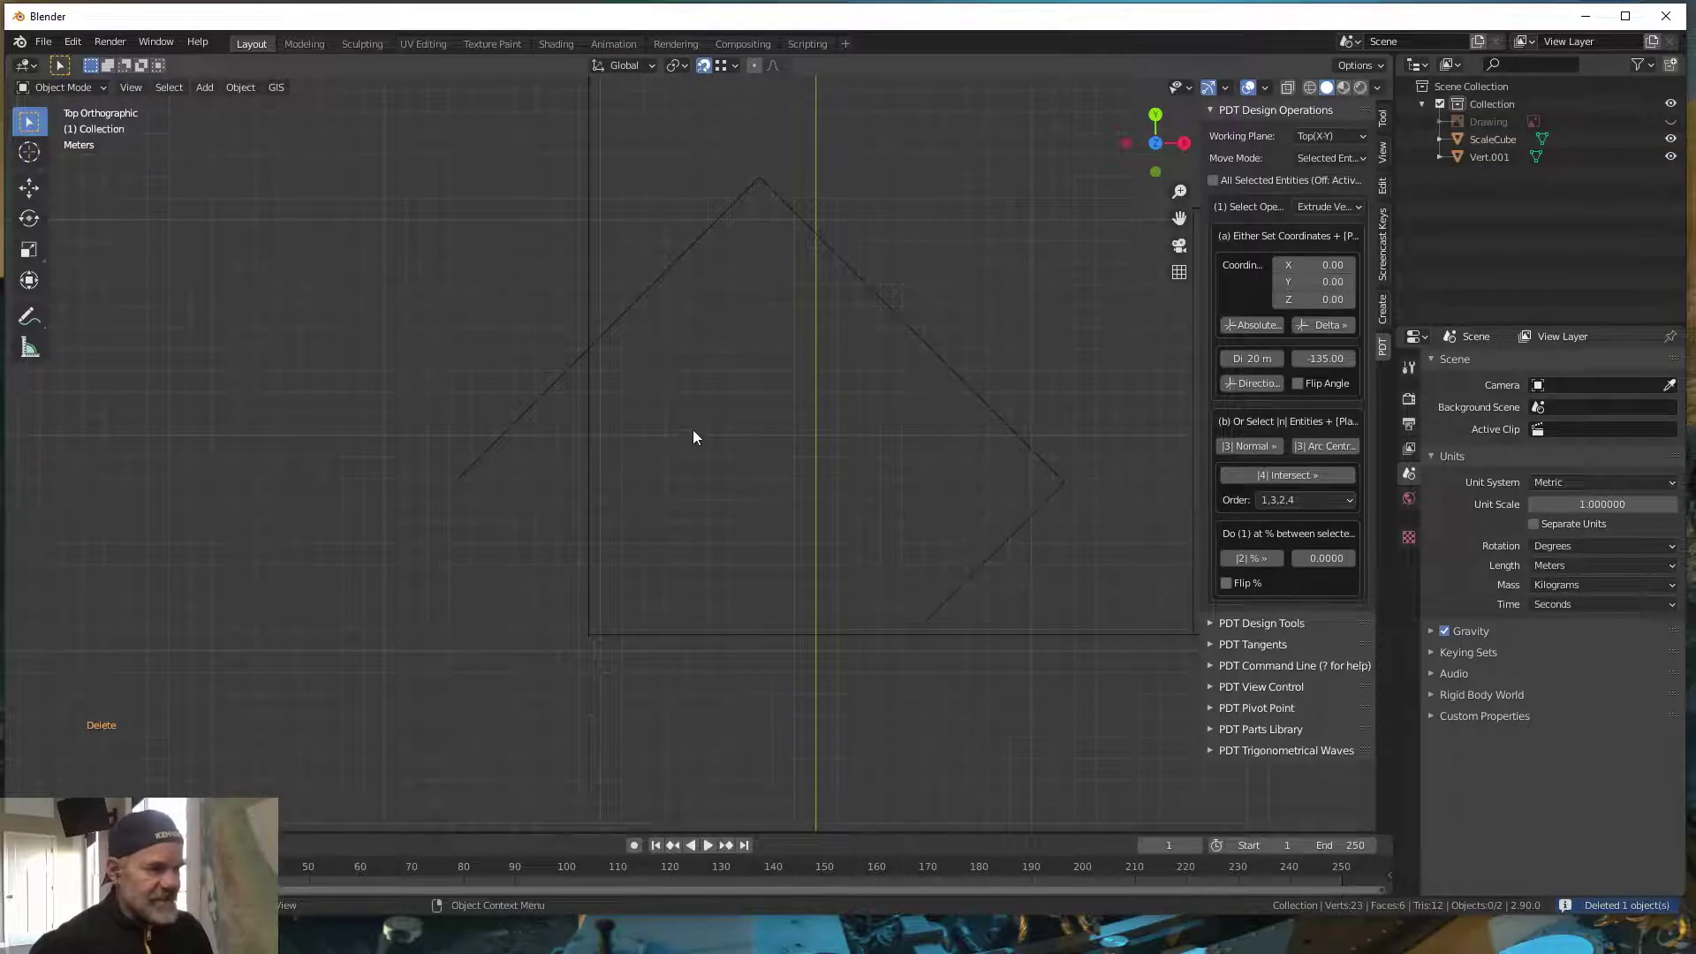
{"action": "left_click", "coordinate": [1670, 158]}
{"action": "left_click", "coordinate": [1670, 157]}
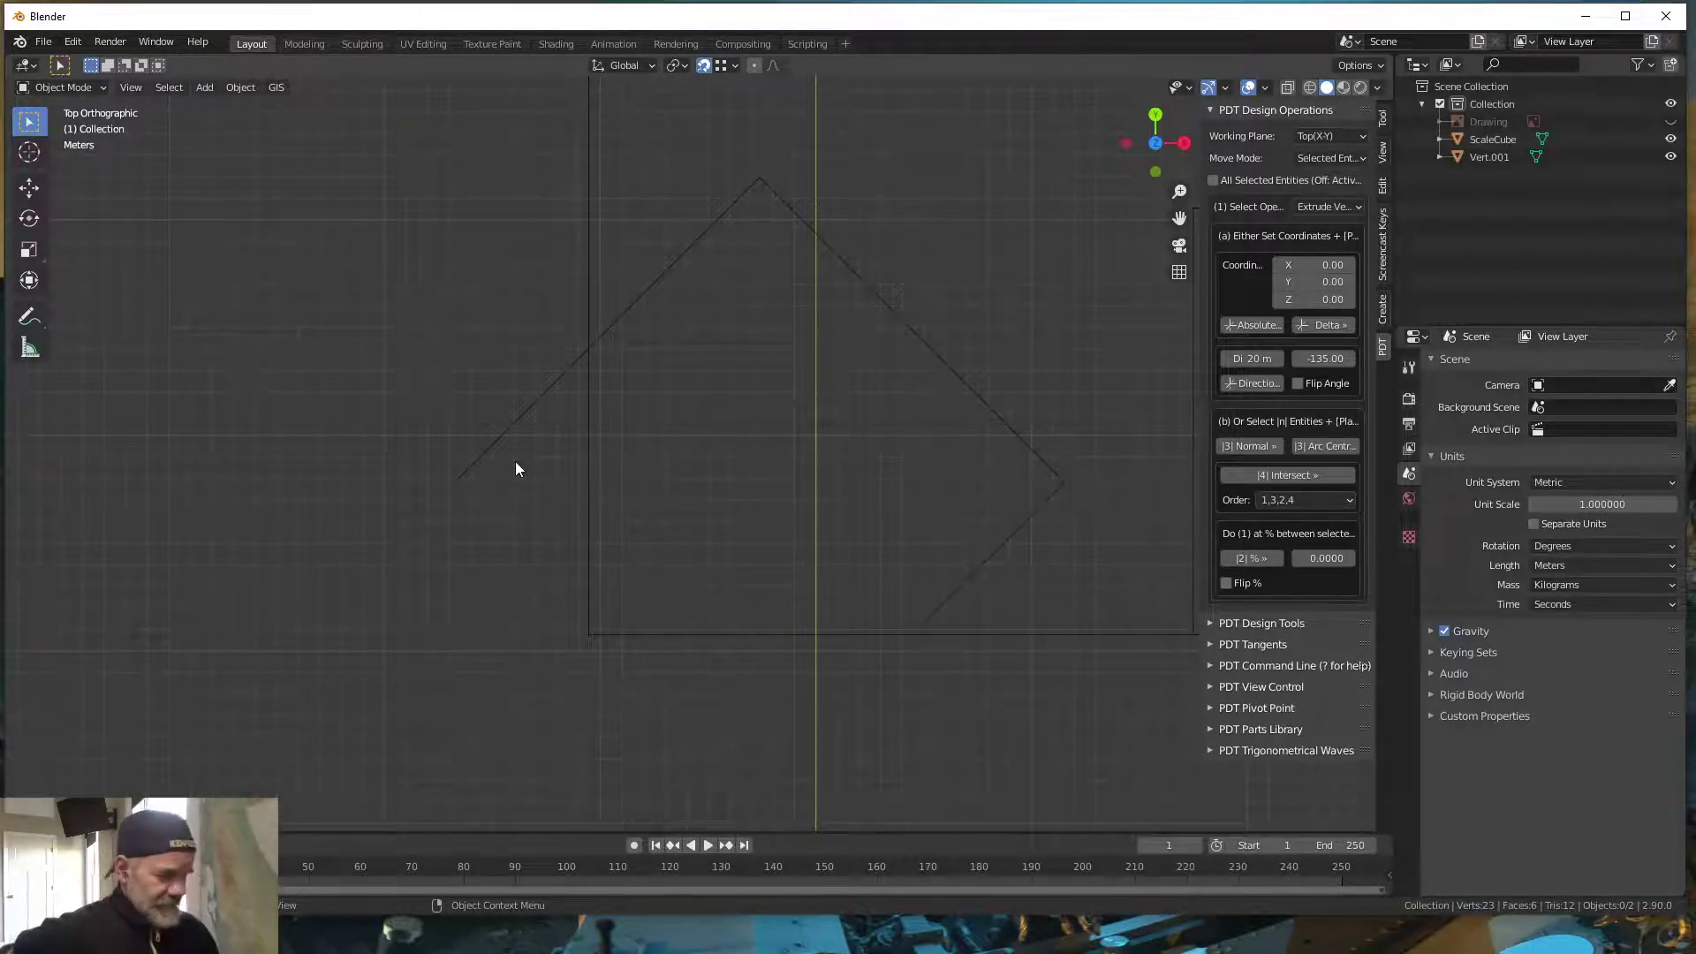
{"action": "scroll", "coordinate": [682, 528], "scroll_direction": "down", "scroll_amount": 1}
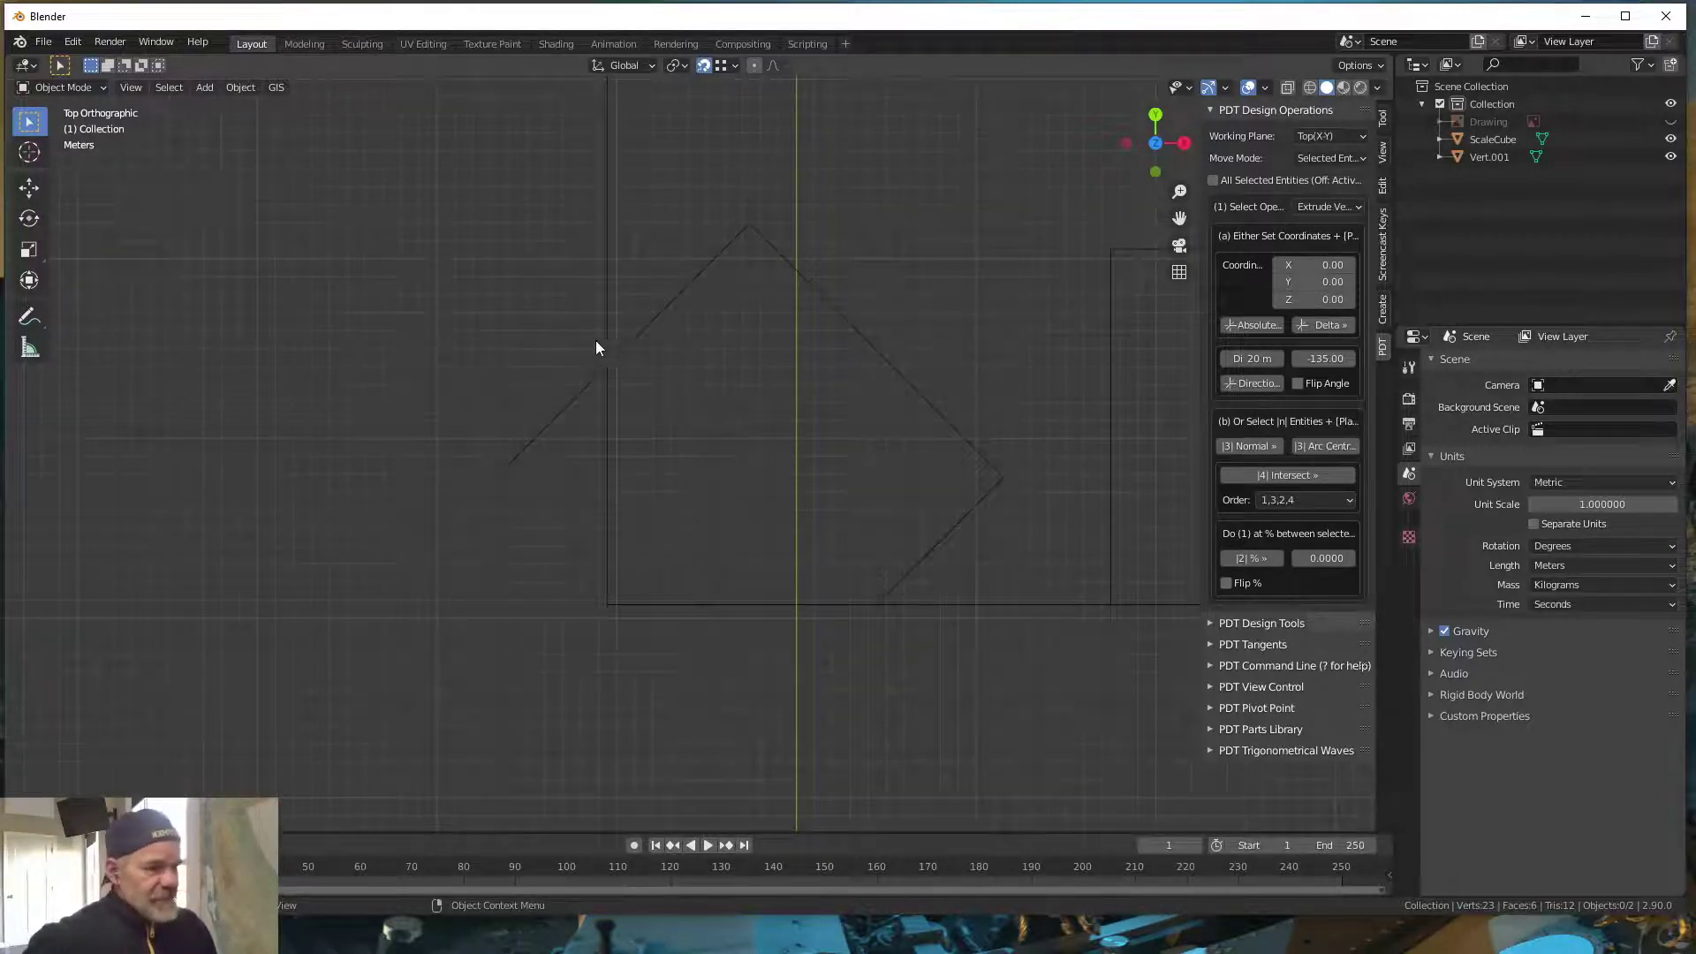
- Delete the stray vertex near the diagonal's lower-left end, leaving Vert.001 with 14 vertices
{"action": "left_click", "coordinate": [608, 322]}
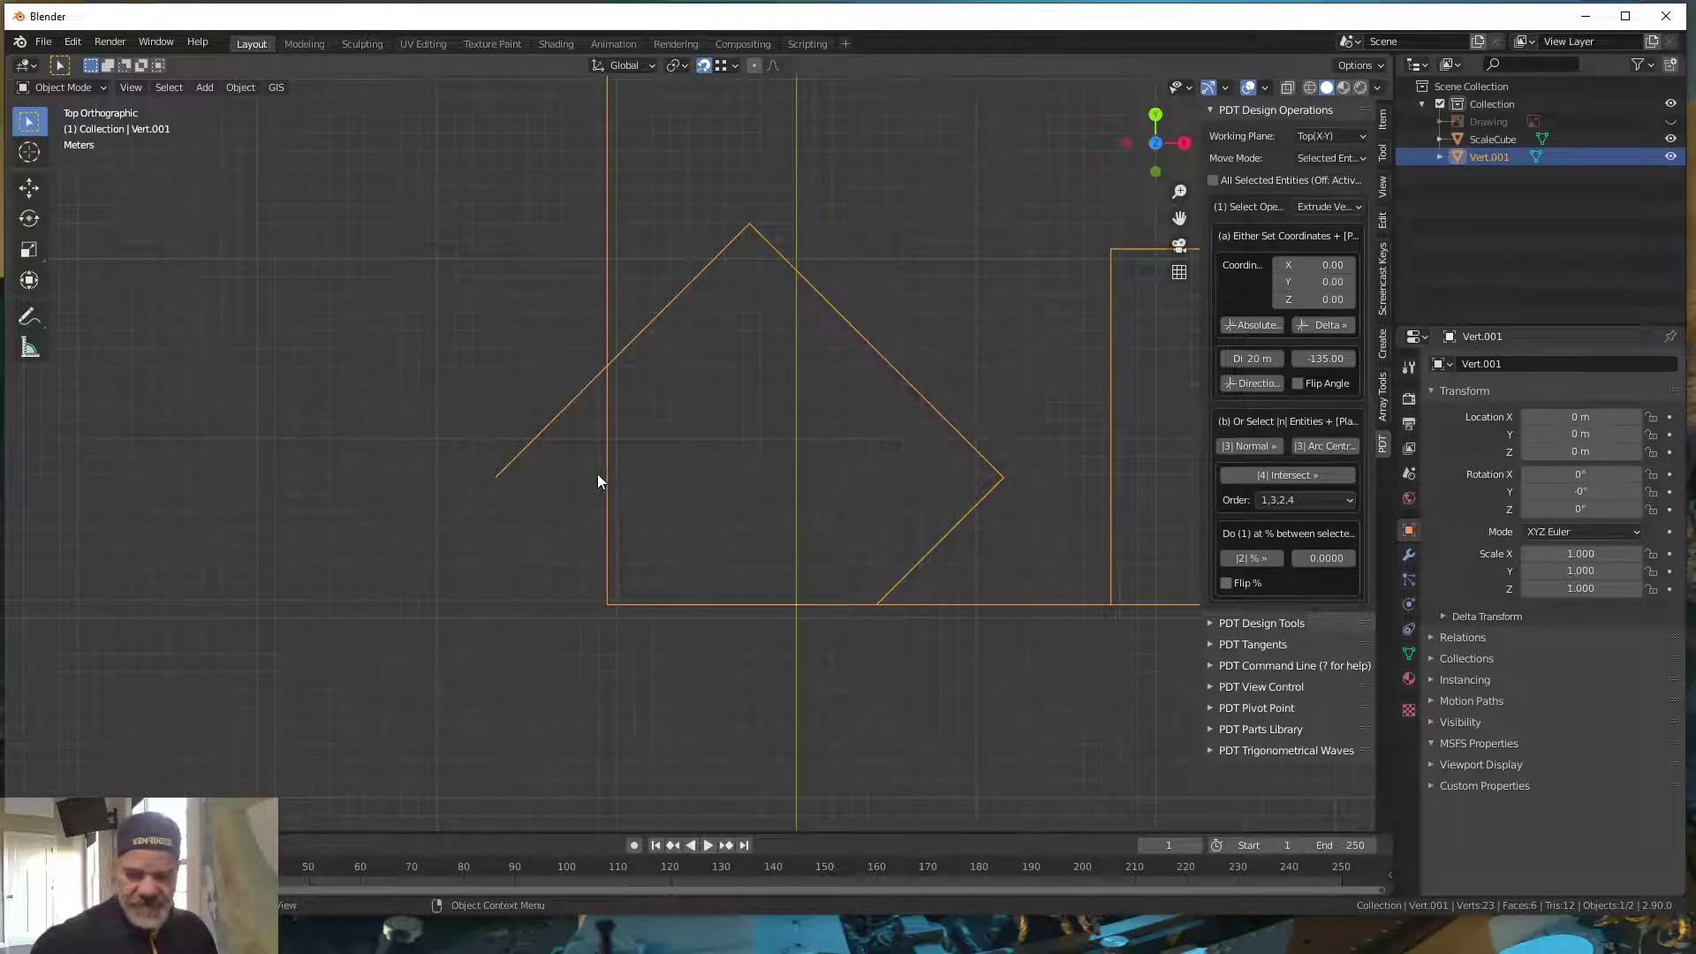
{"action": "key", "text": "Tab"}
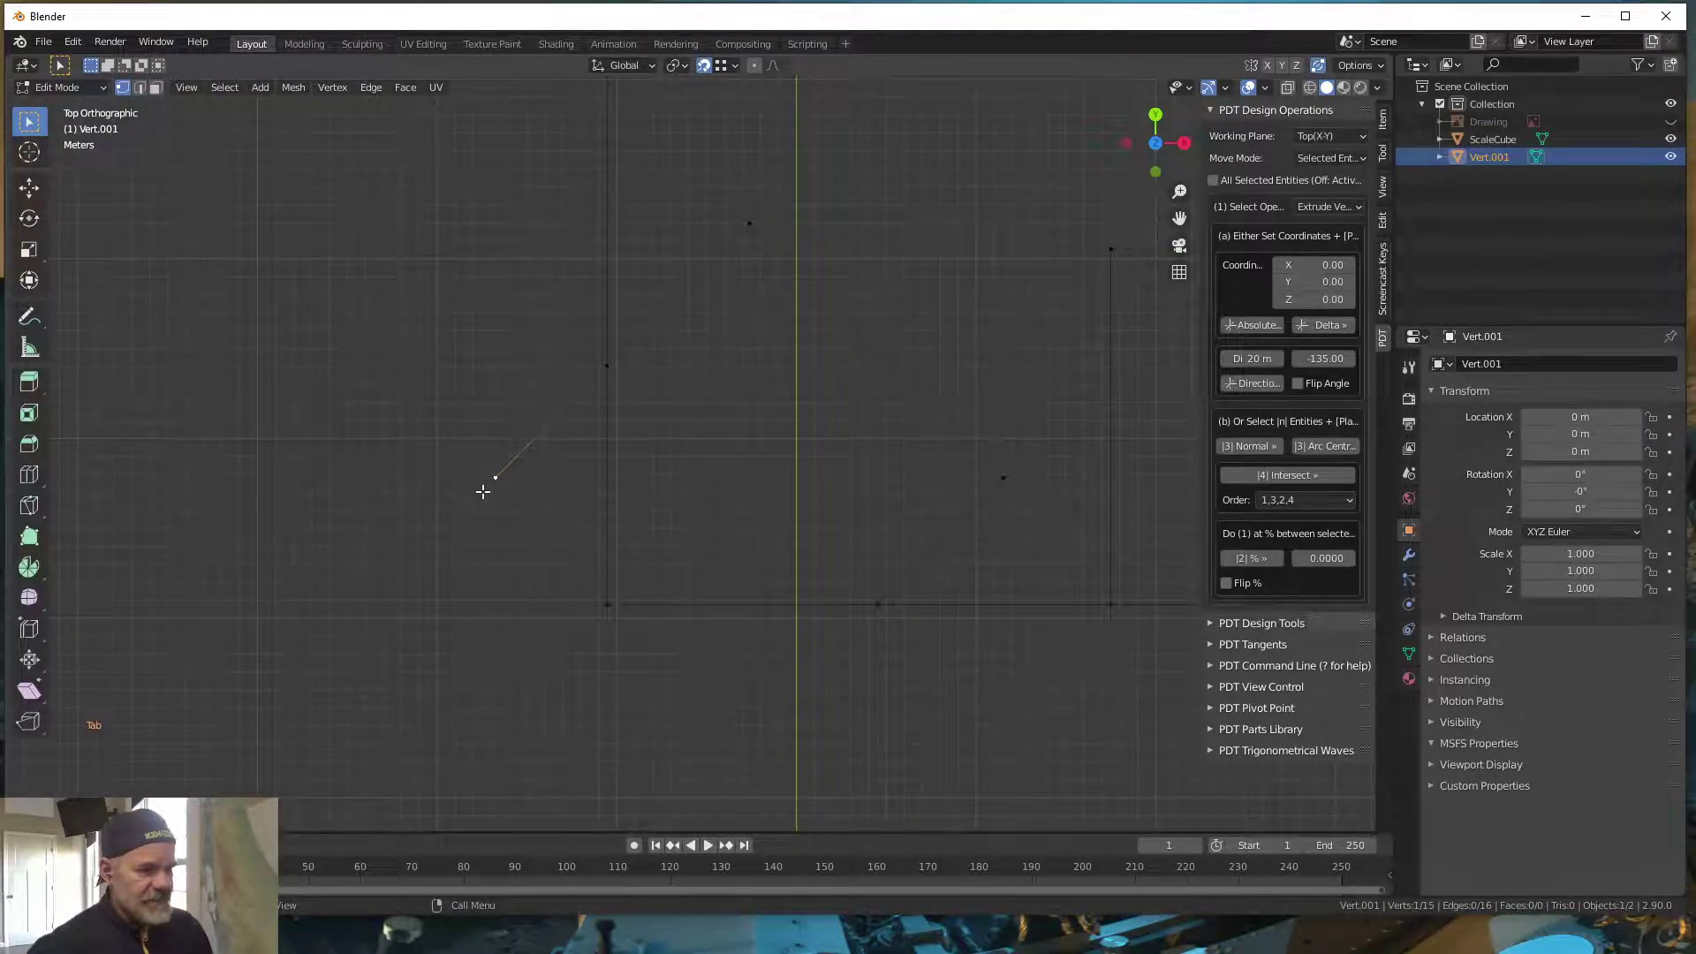
{"action": "key", "text": "x"}
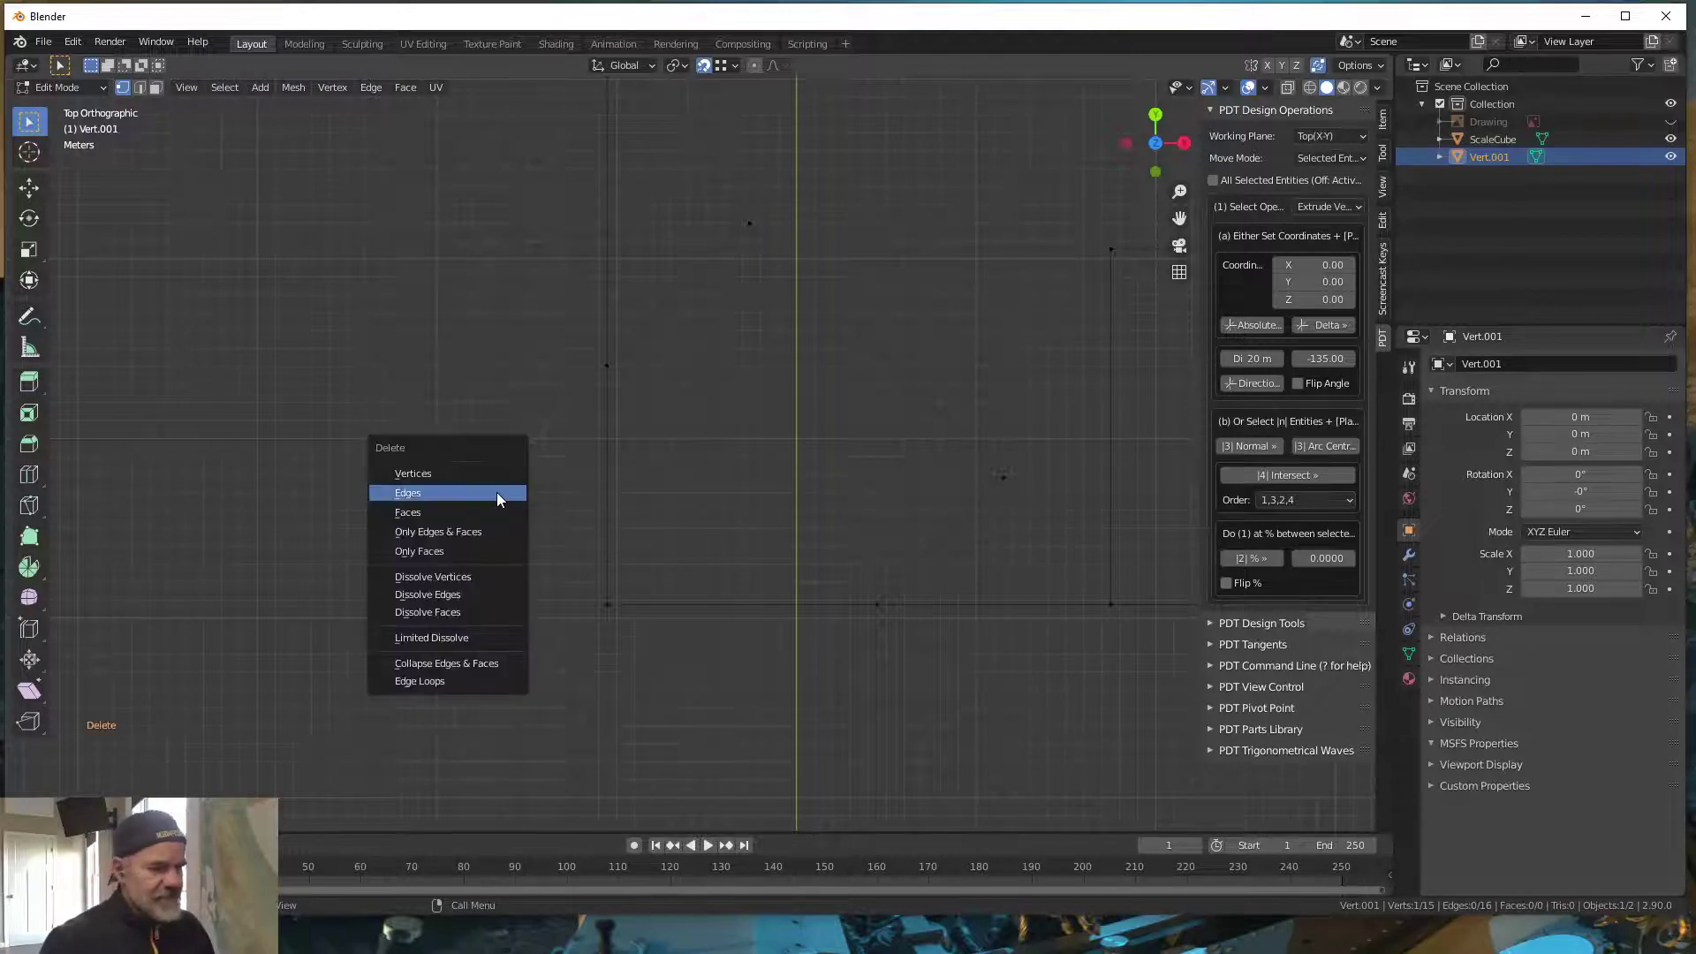
{"action": "left_click", "coordinate": [470, 472]}
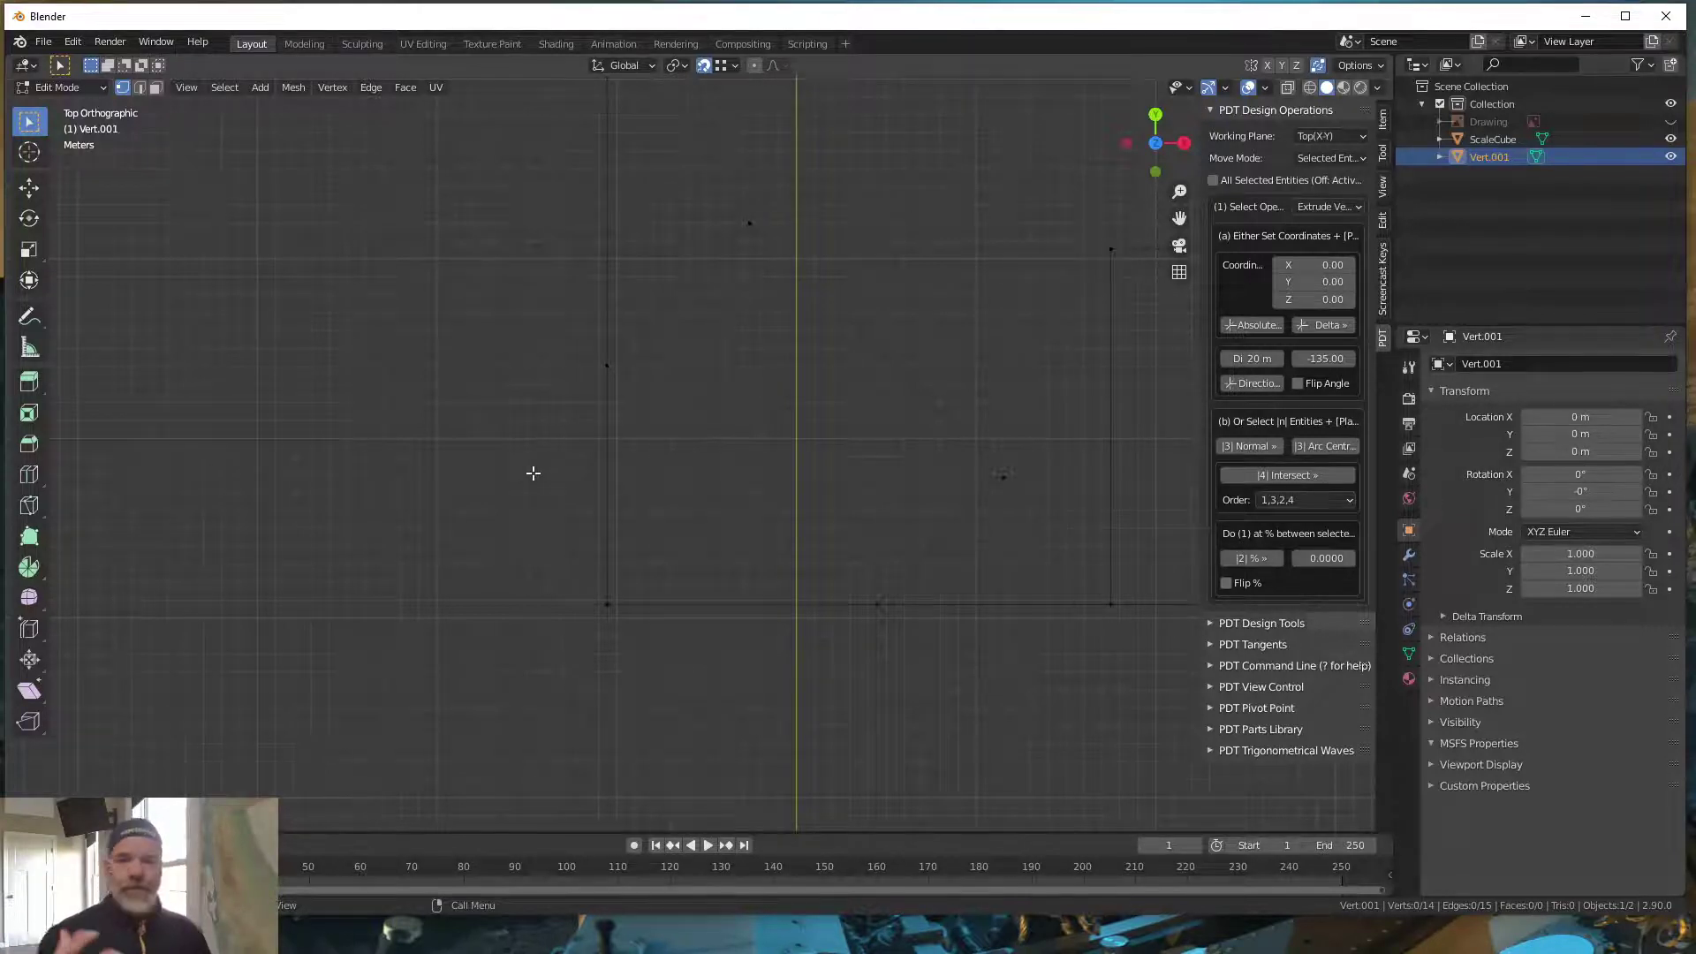
{"action": "scroll", "coordinate": [565, 574], "scroll_direction": "down", "scroll_amount": 6}
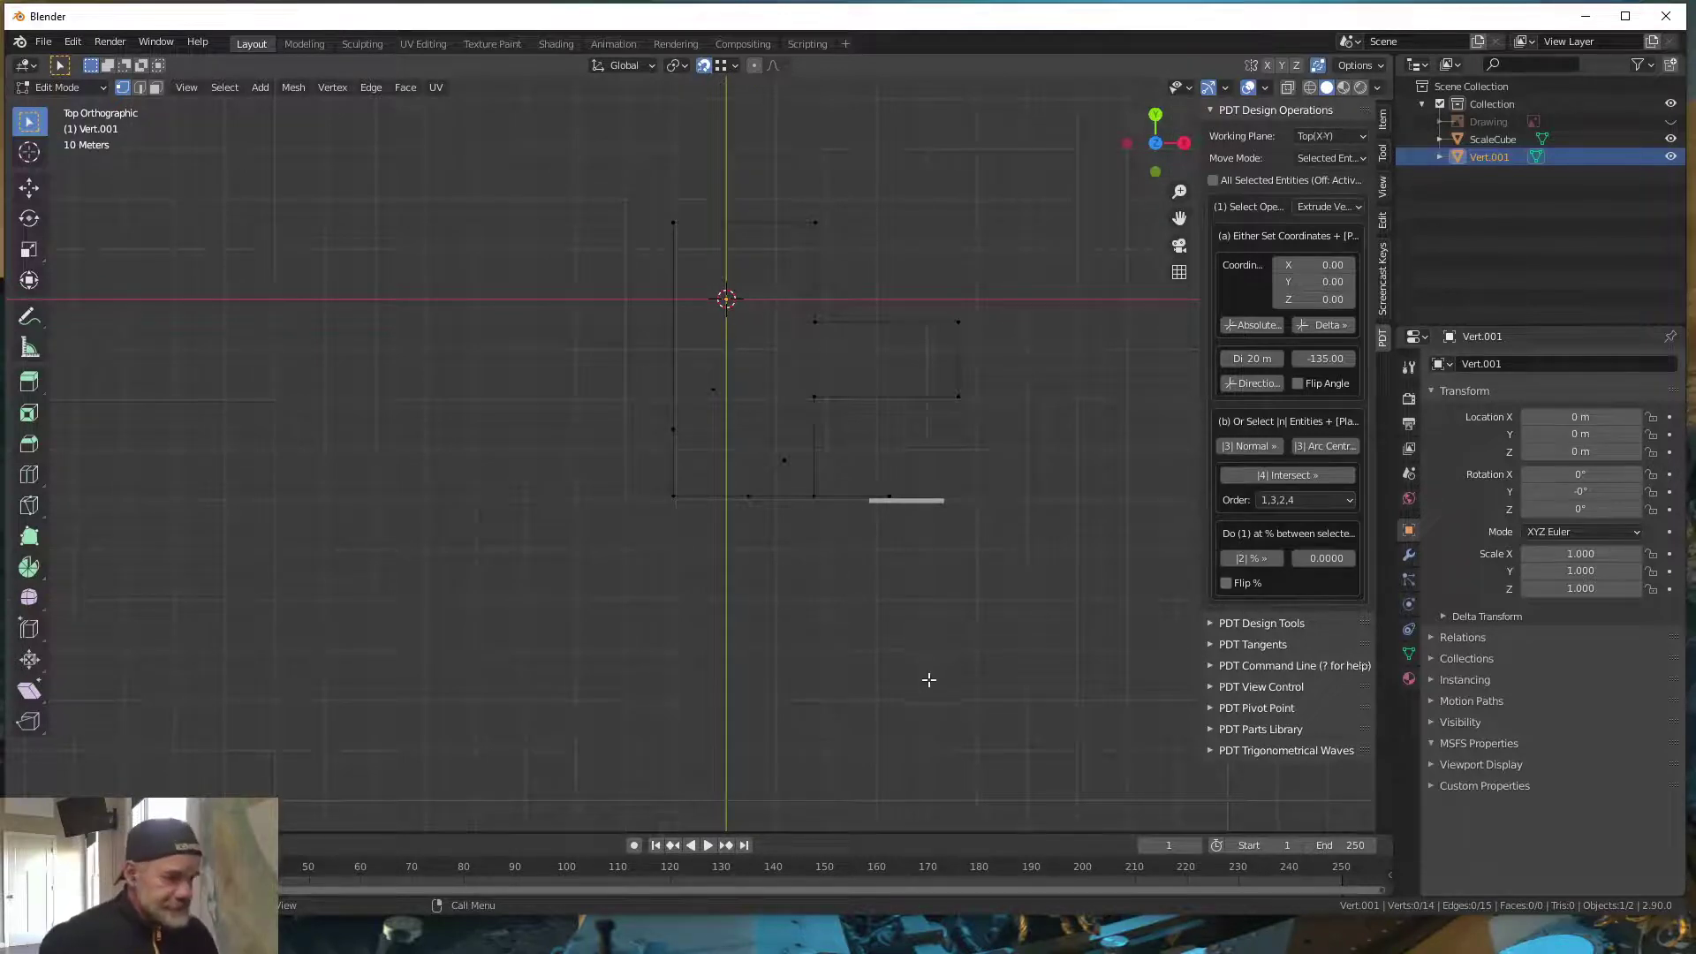
- Orbit and zoom around the full traced outline in perspective, then return to Edit Mode
{"action": "key", "text": "Tab"}
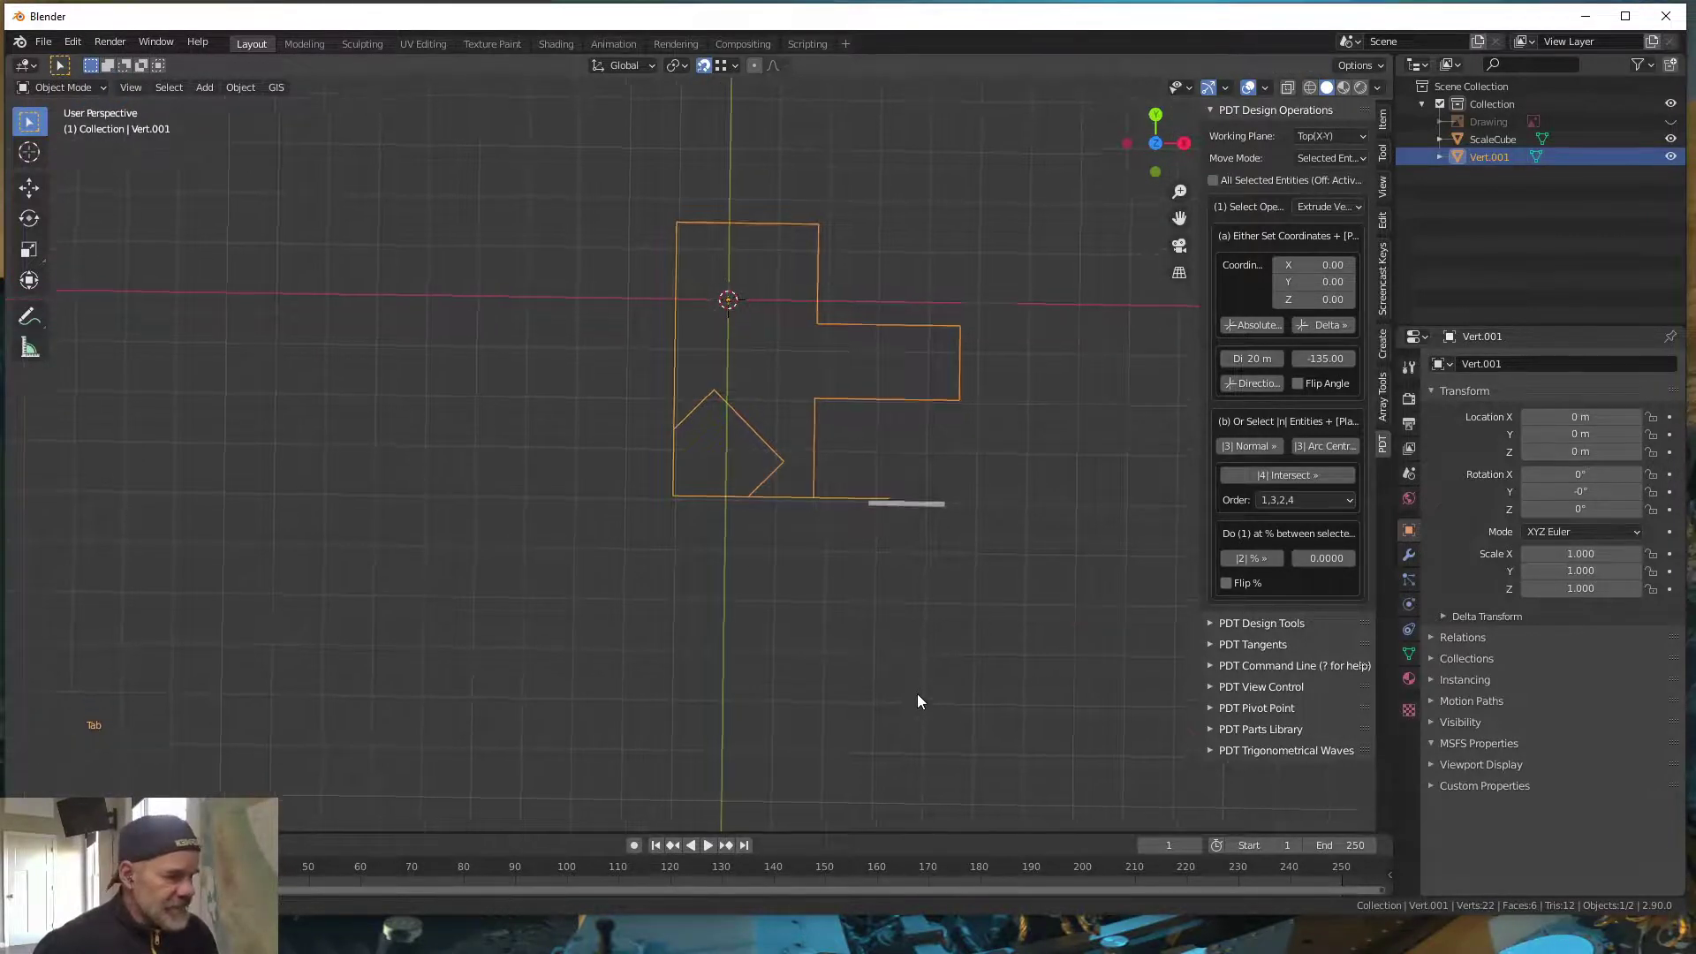
{"action": "middle_click_drag", "start_coordinate": [917, 692], "coordinate": [800, 568]}
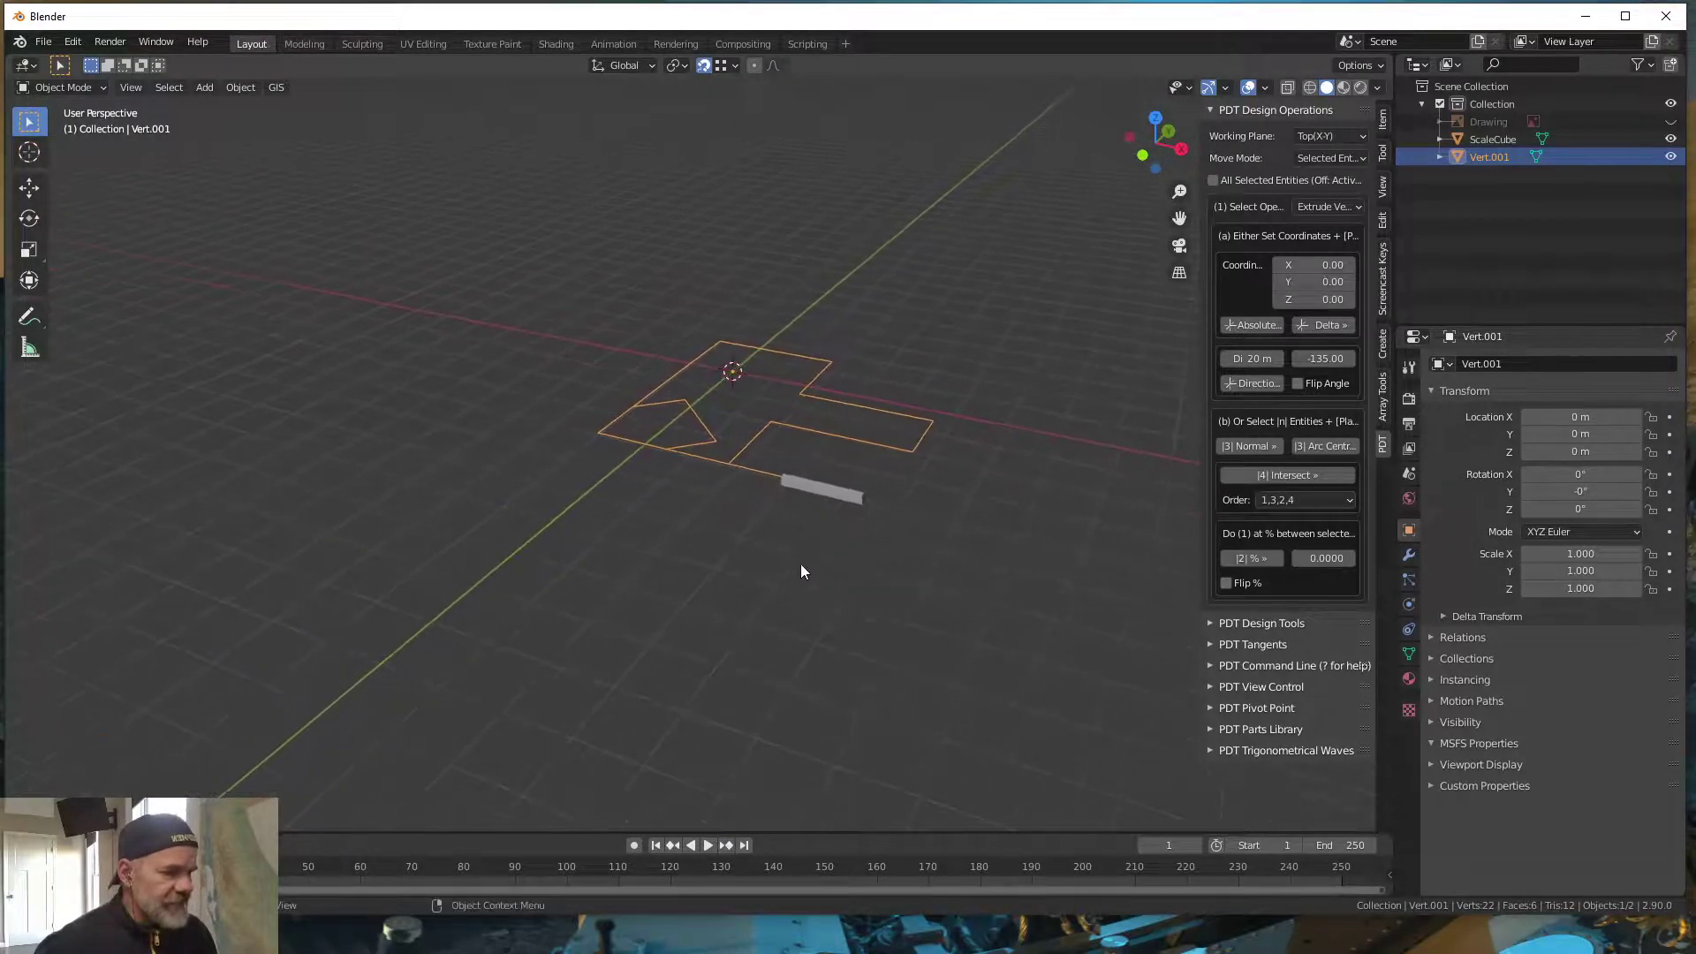
{"action": "scroll", "coordinate": [795, 590], "scroll_direction": "up", "scroll_amount": 4}
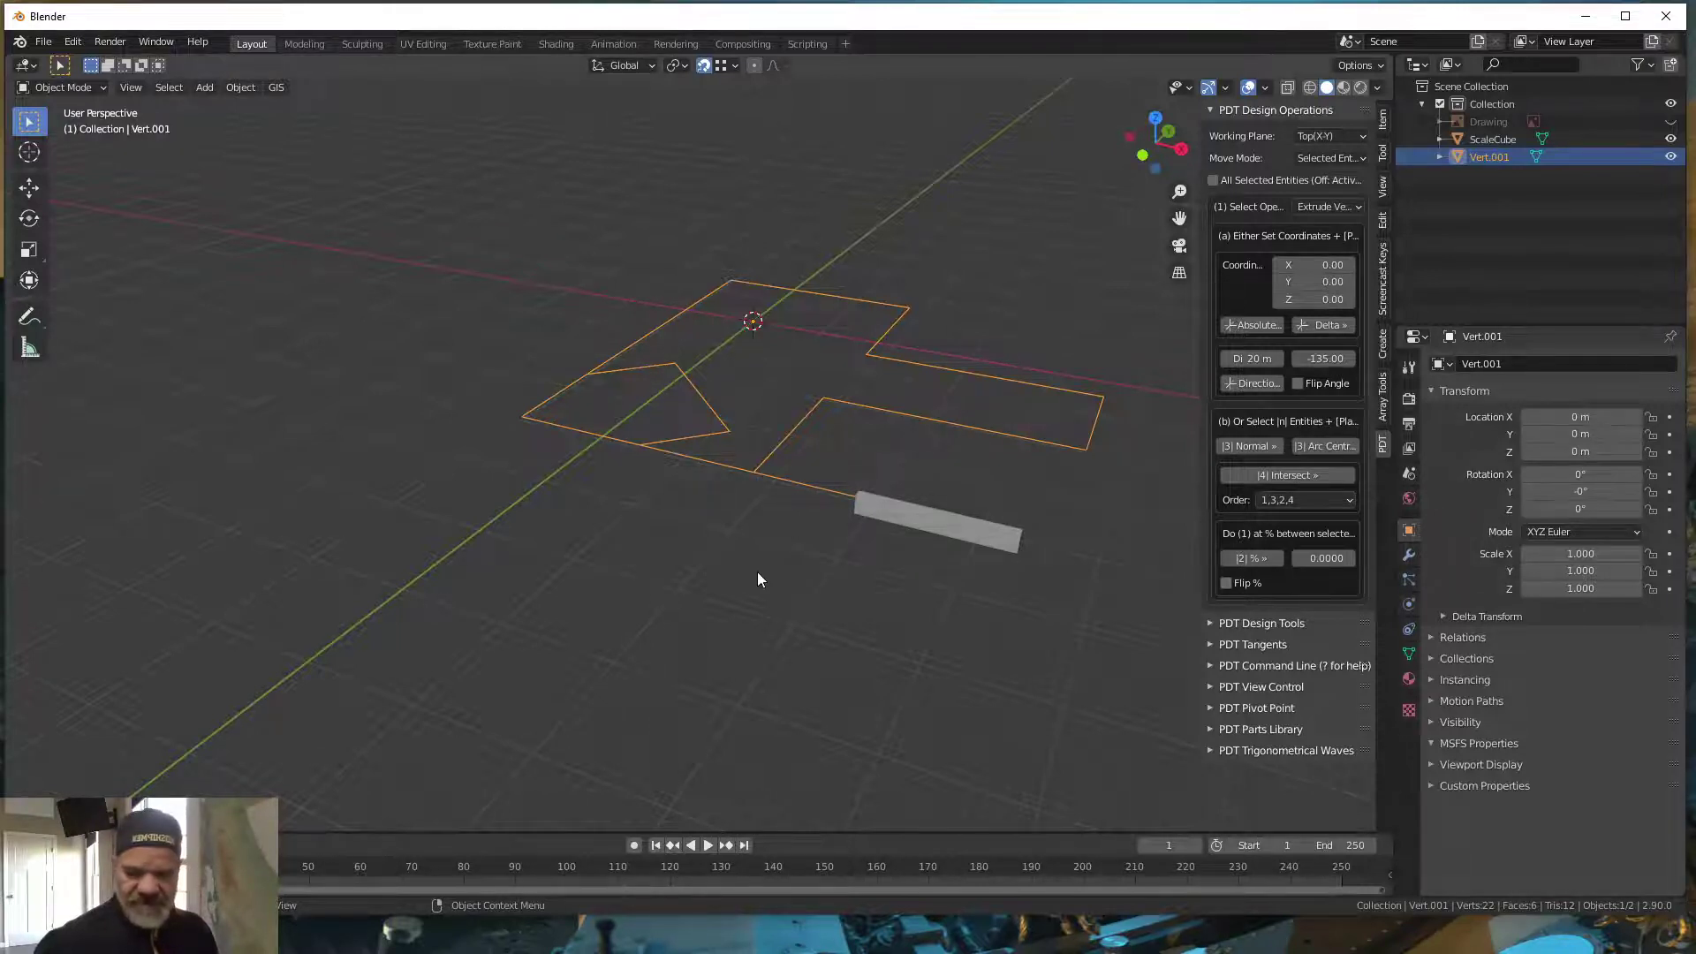
{"action": "key", "text": "Tab"}
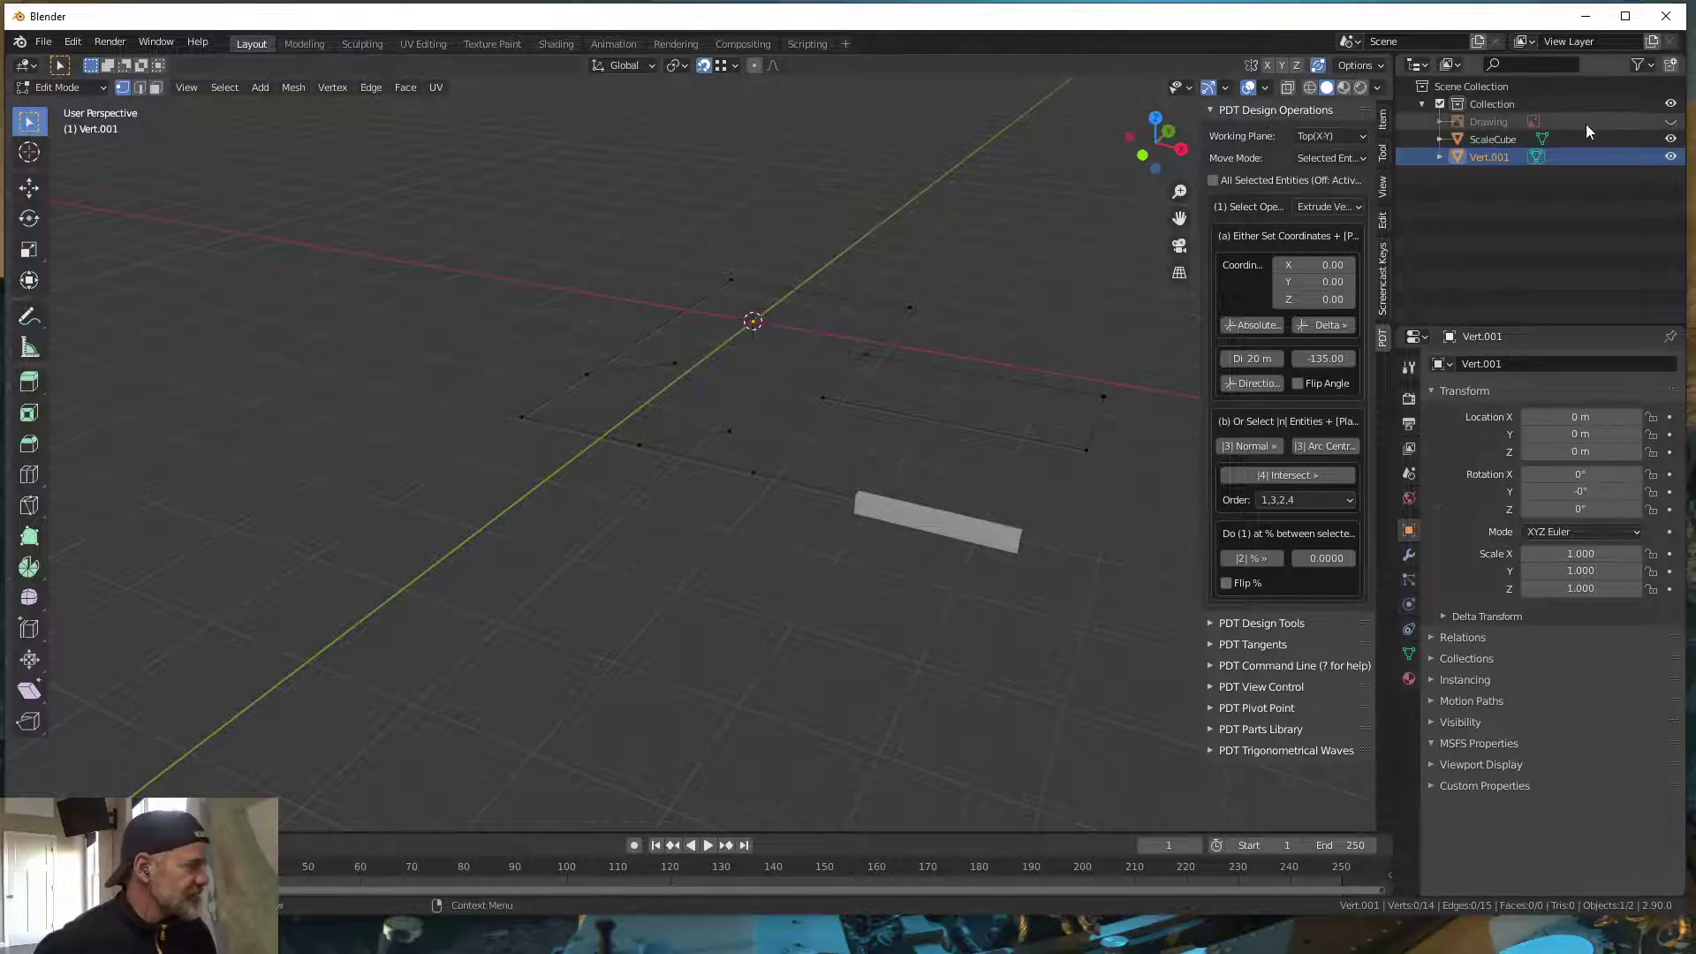
- Hide ScaleCube, delete the loose vertex beside the outline, and switch to Edge select mode
{"action": "left_click", "coordinate": [1671, 139]}
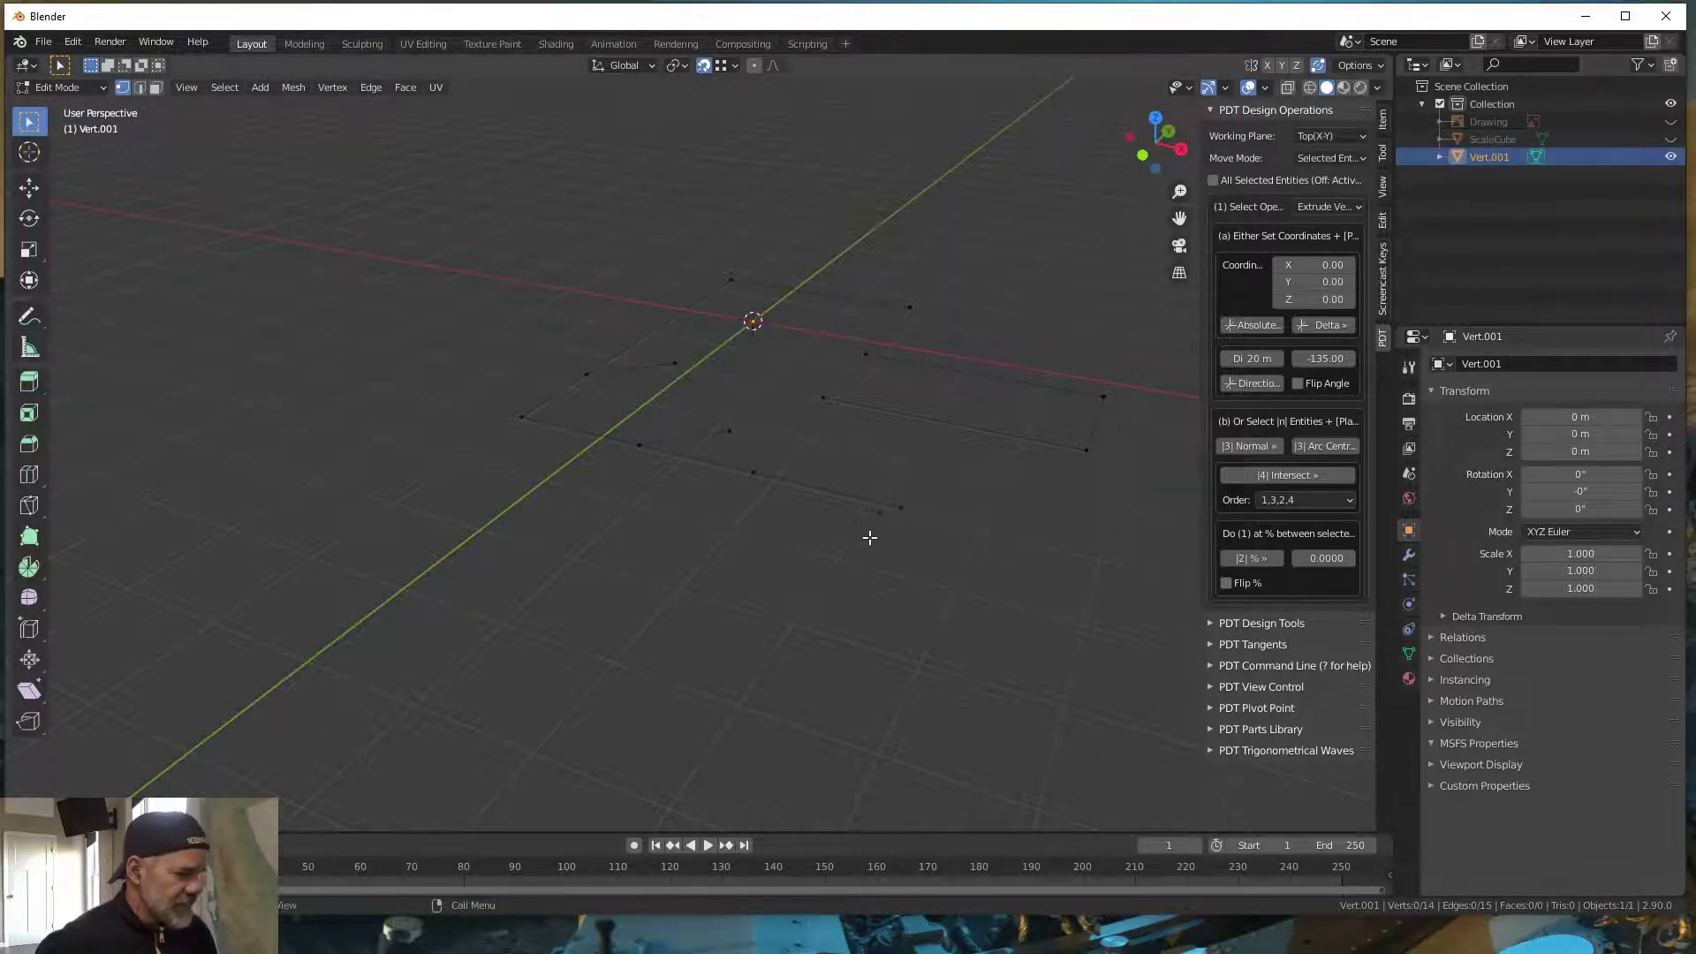
{"action": "left_click", "coordinate": [899, 508]}
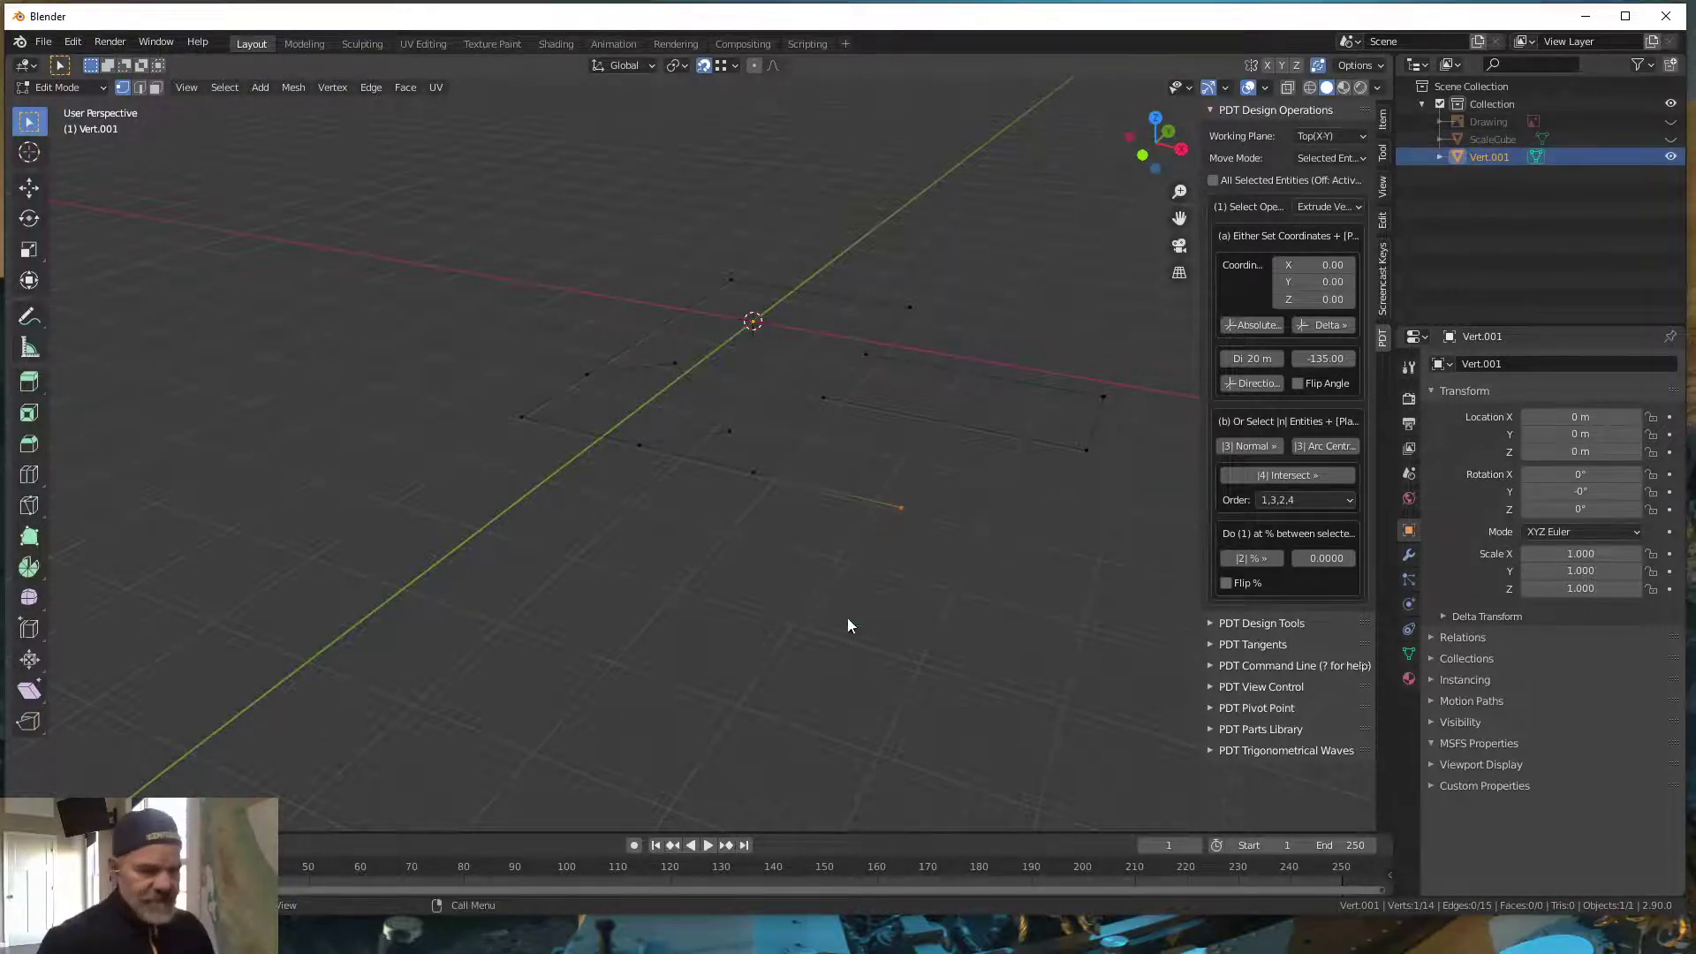
{"action": "key", "text": "x"}
{"action": "left_click", "coordinate": [834, 617]}
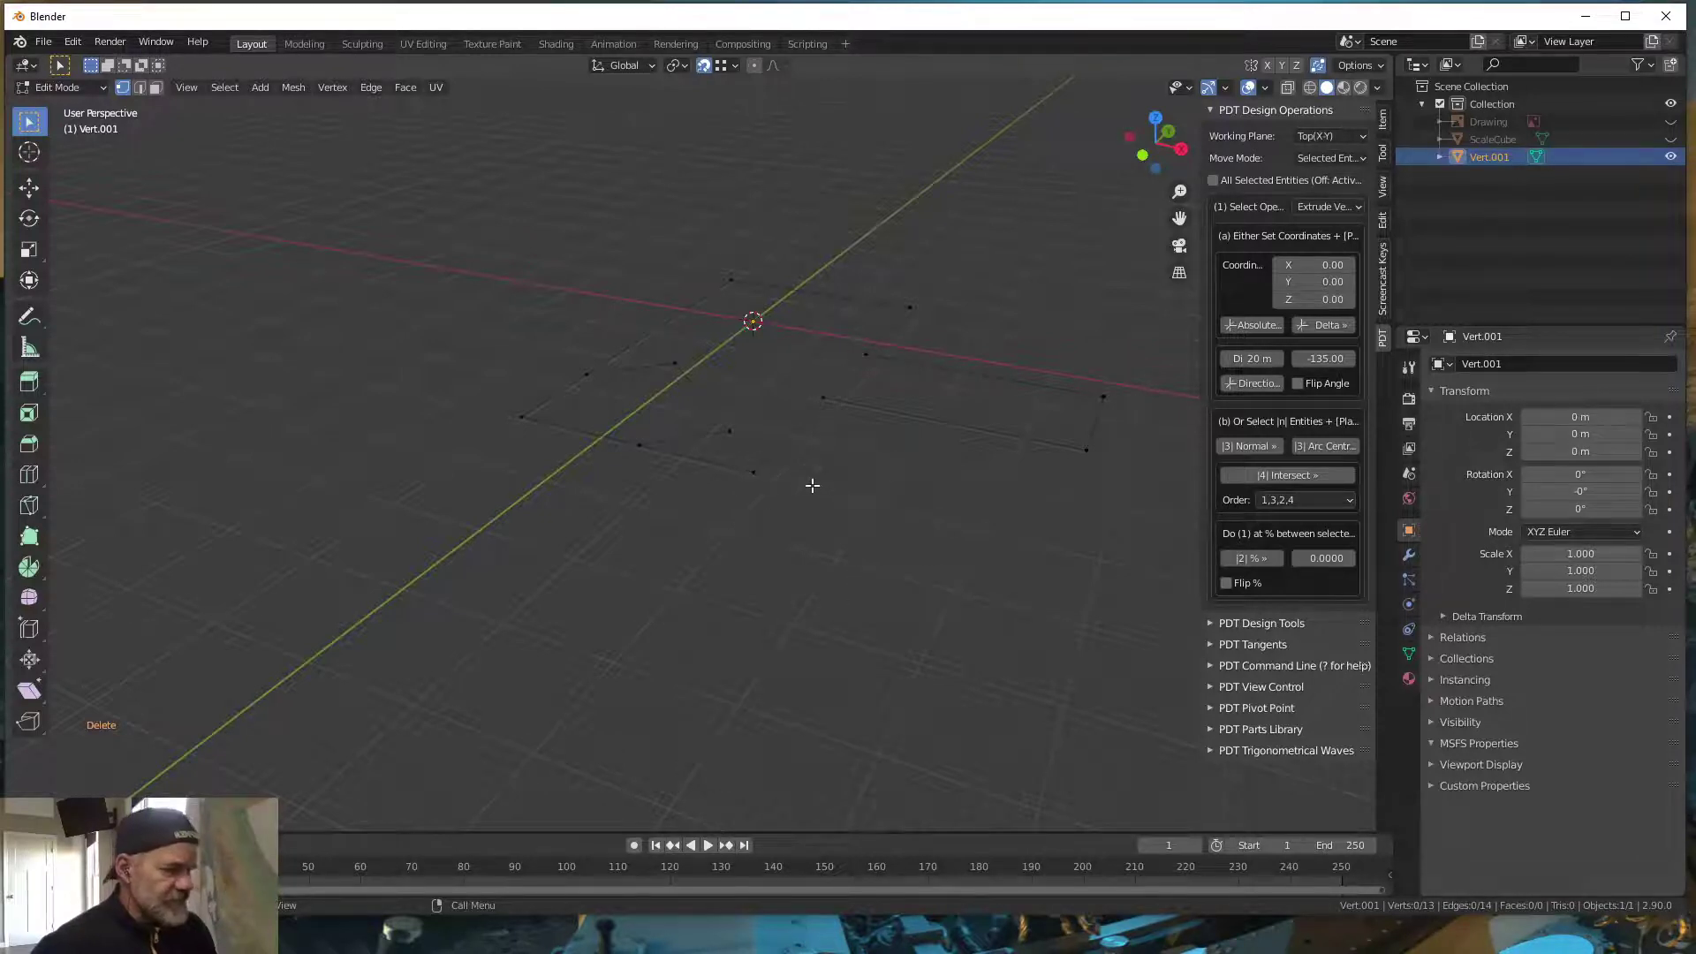
{"action": "left_click", "coordinate": [863, 501]}
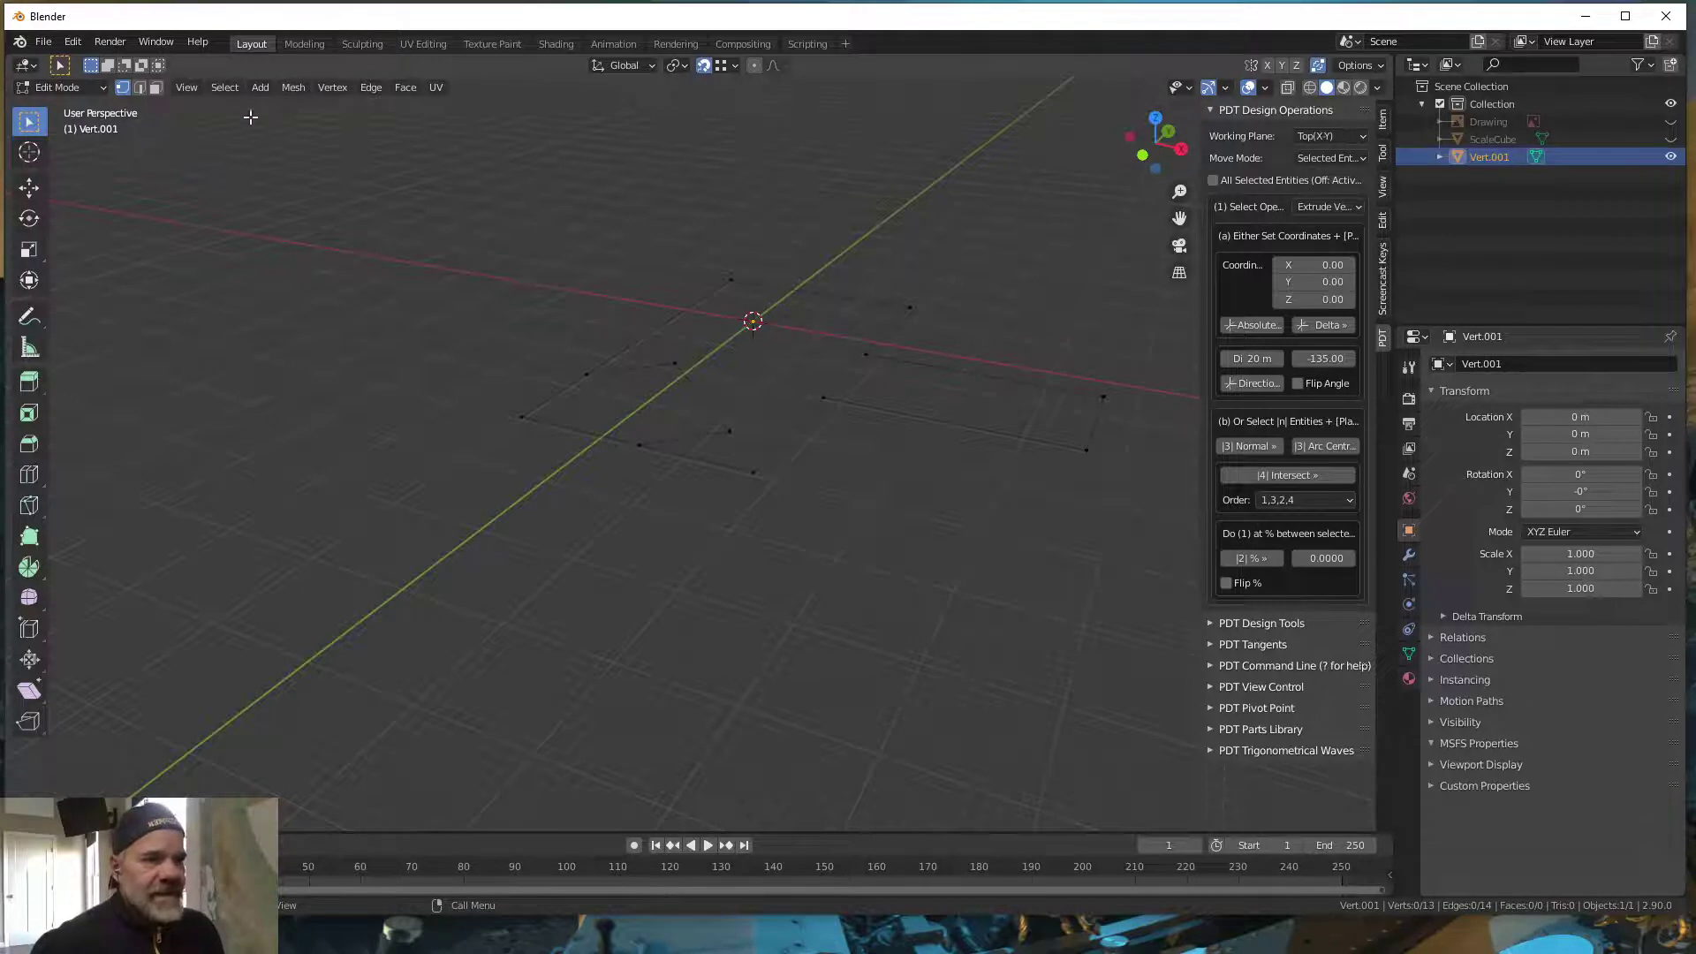
{"action": "left_click", "coordinate": [140, 88]}
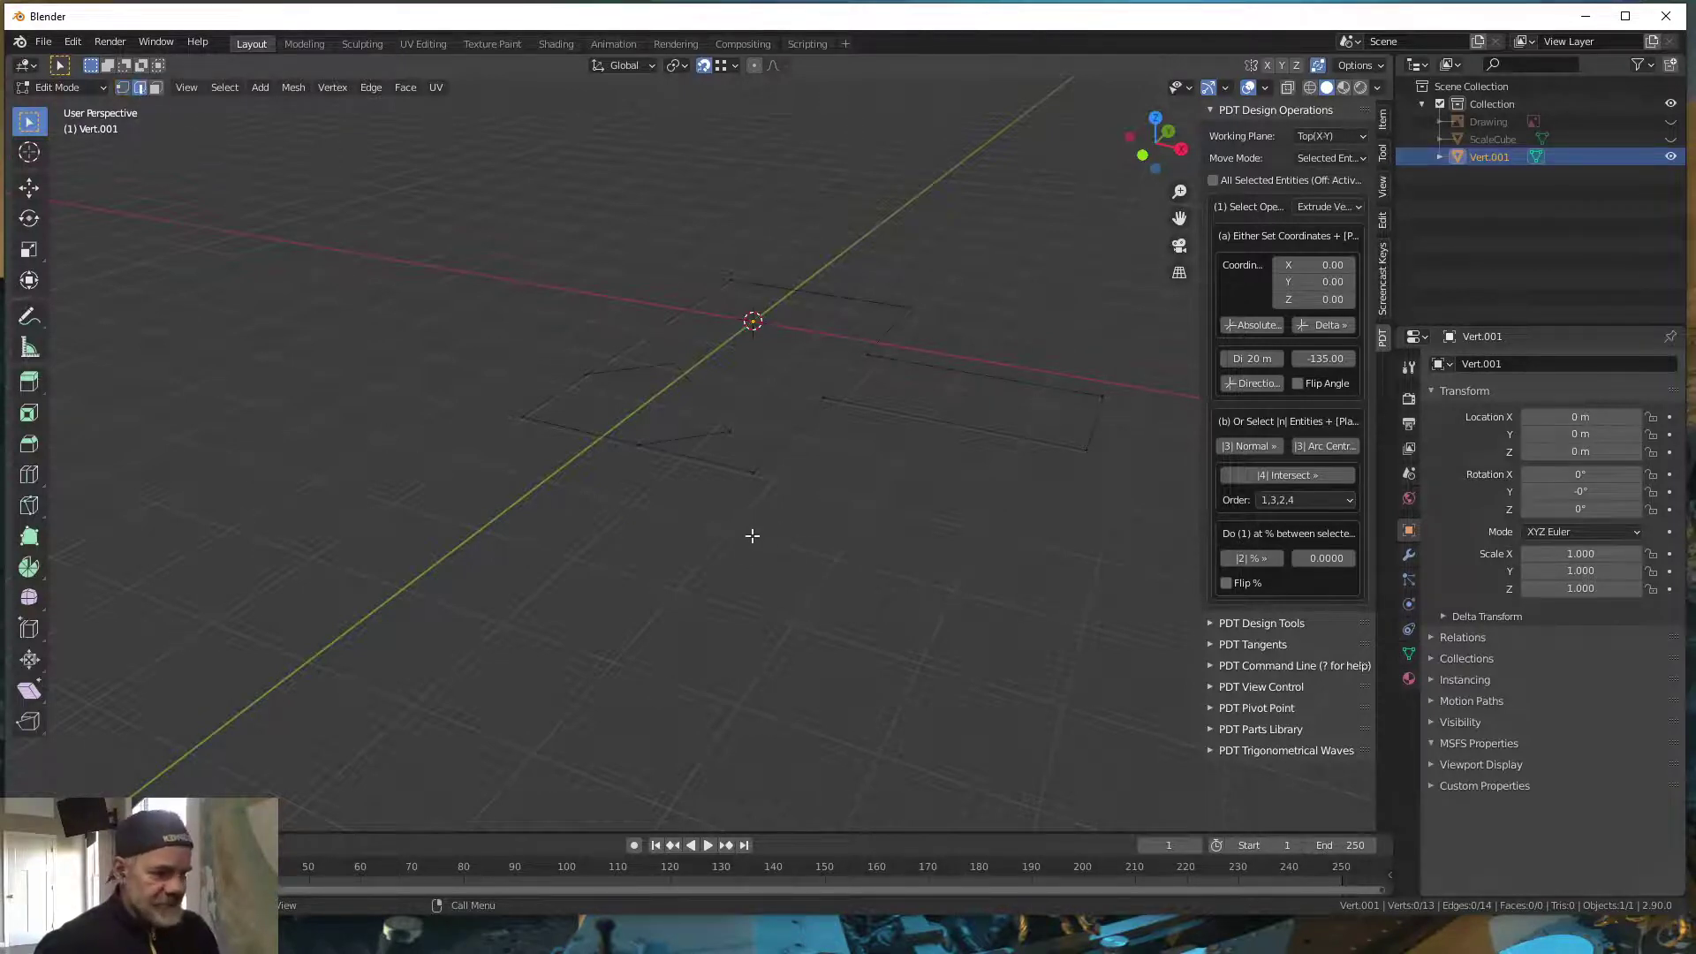
{"action": "key", "text": "shift"}
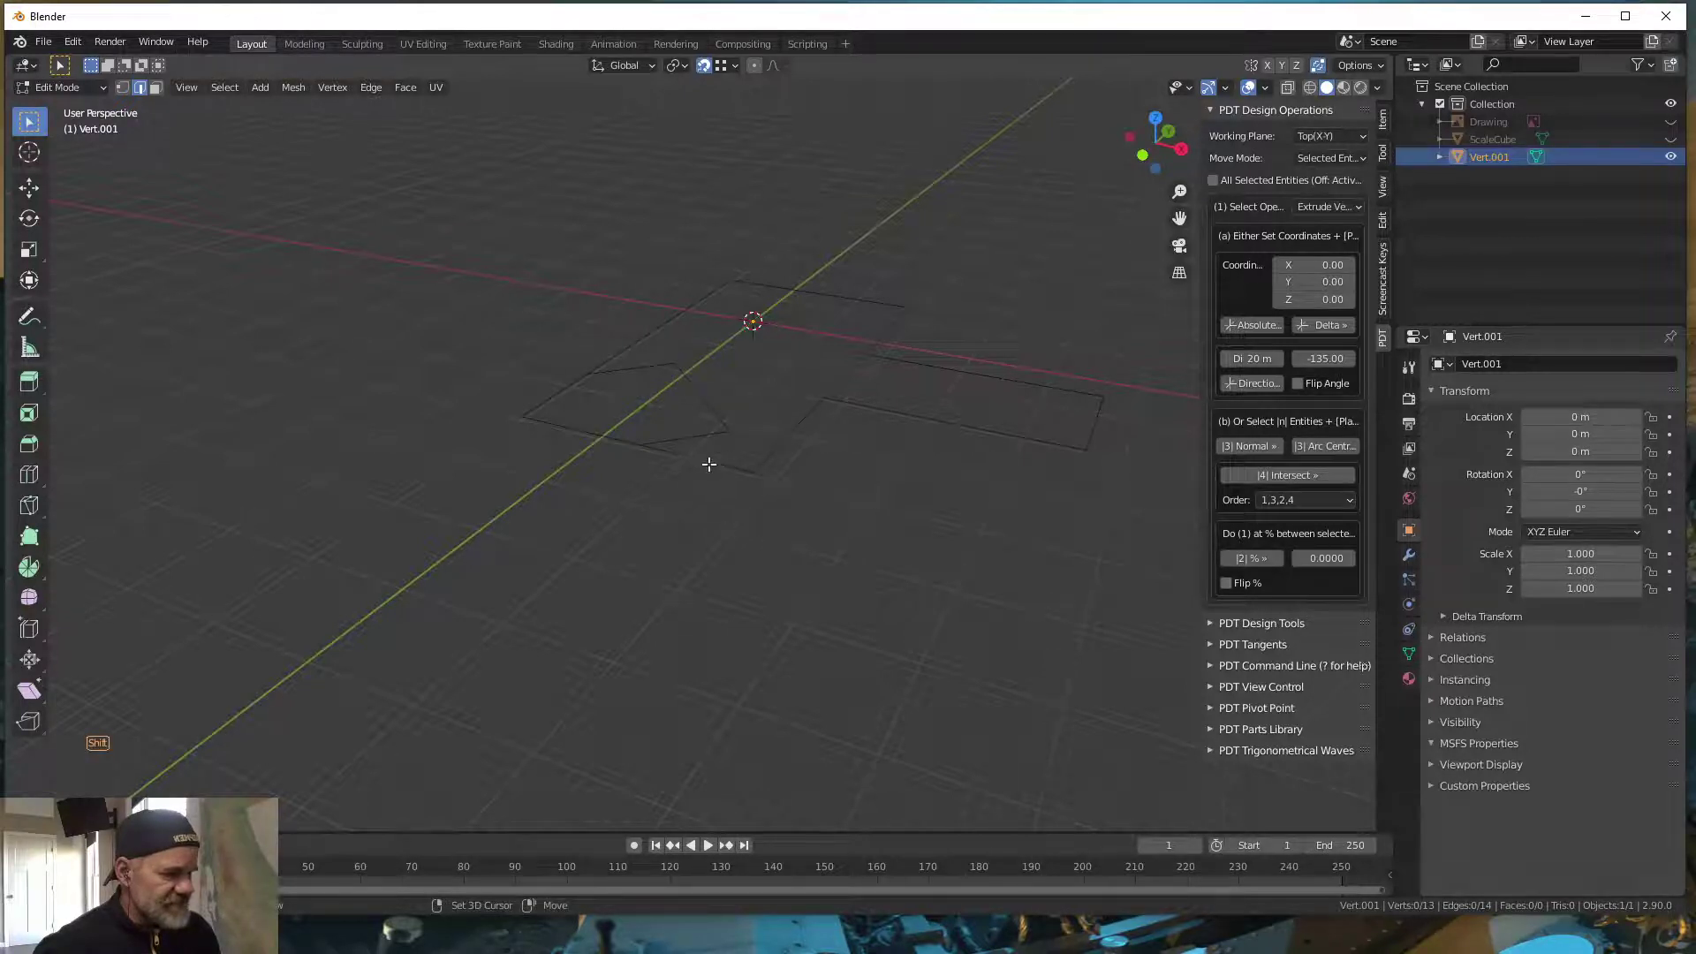
- Select all eleven outline edges as a closed loop and fill them with a face
{"action": "left_click", "coordinate": [737, 480], "text": "shift"}
{"action": "left_click", "coordinate": [767, 457], "text": "shift"}
{"action": "left_click", "coordinate": [707, 435], "text": "shift"}
{"action": "left_click", "coordinate": [720, 419], "text": "shift"}
{"action": "left_click", "coordinate": [629, 370], "text": "shift"}
{"action": "left_click", "coordinate": [629, 346], "text": "shift"}
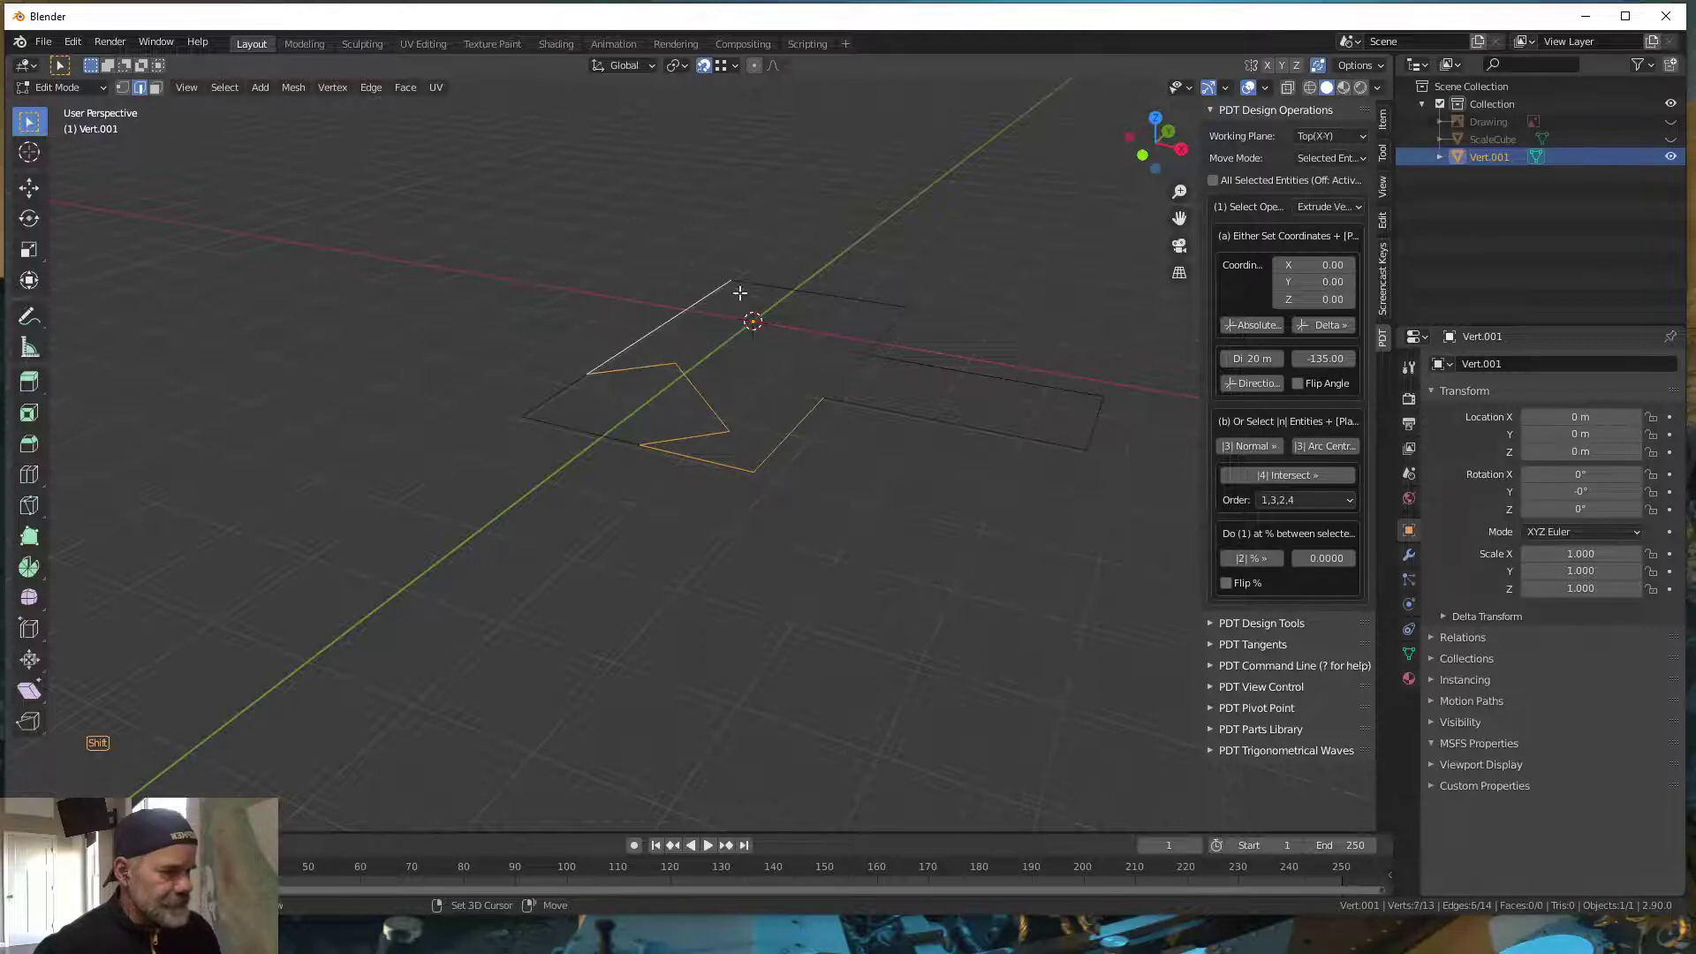
{"action": "left_click", "coordinate": [864, 302], "text": "shift"}
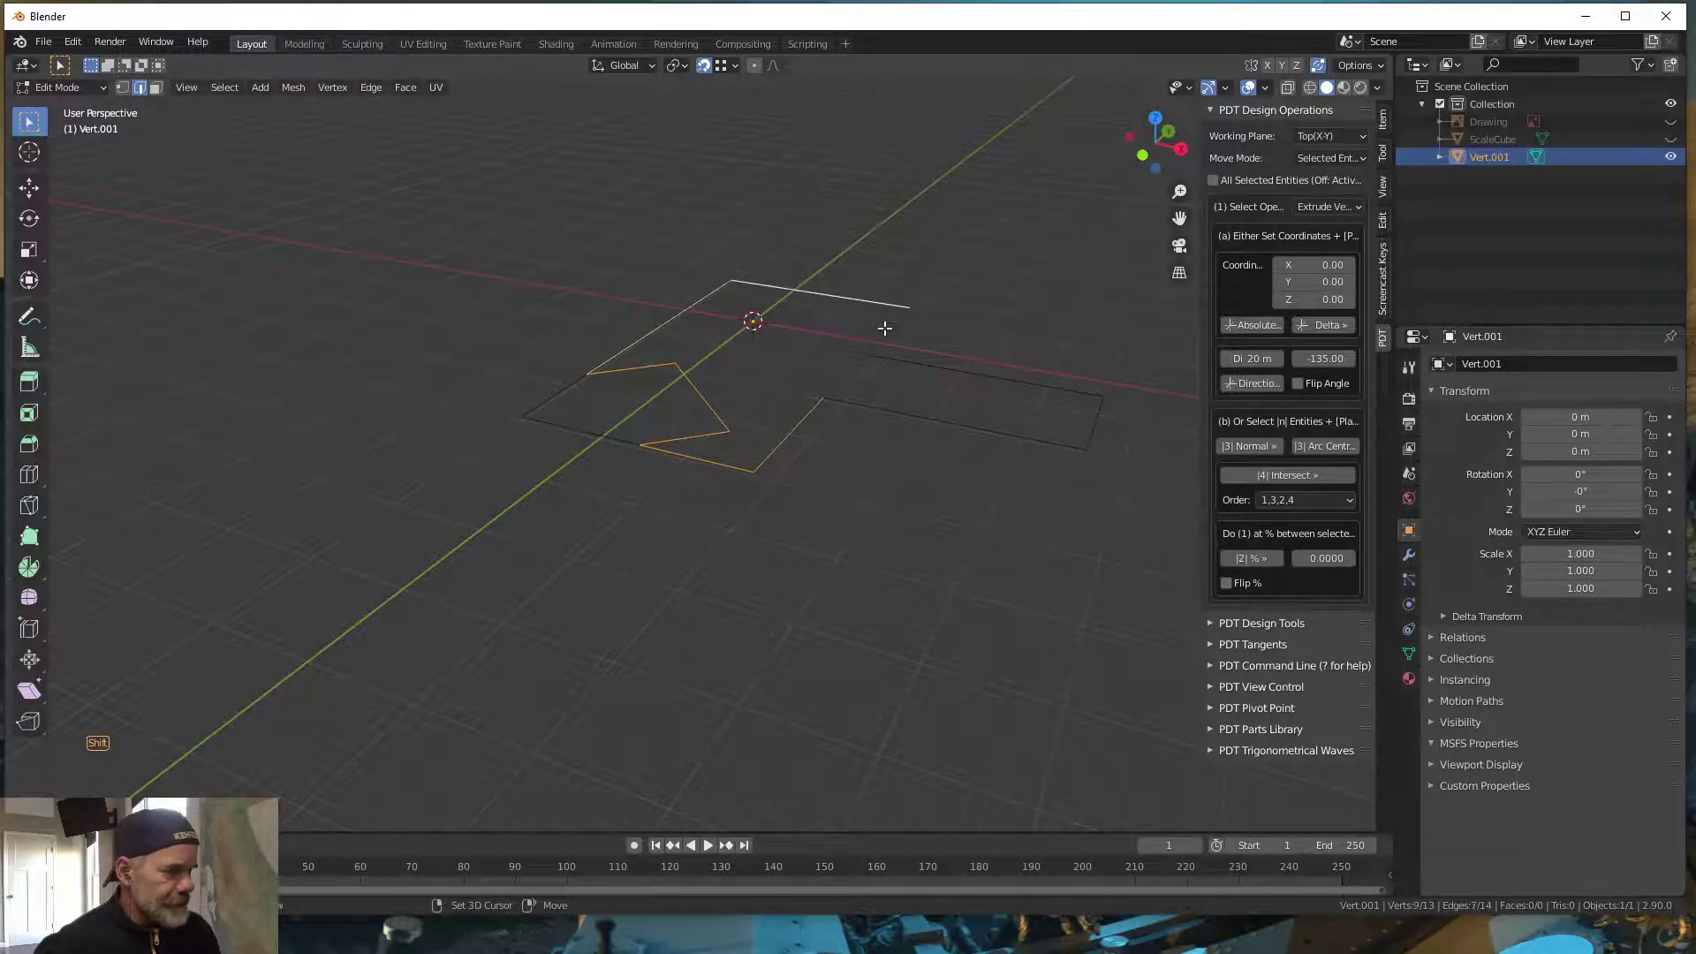
{"action": "left_click", "coordinate": [887, 333], "text": "shift"}
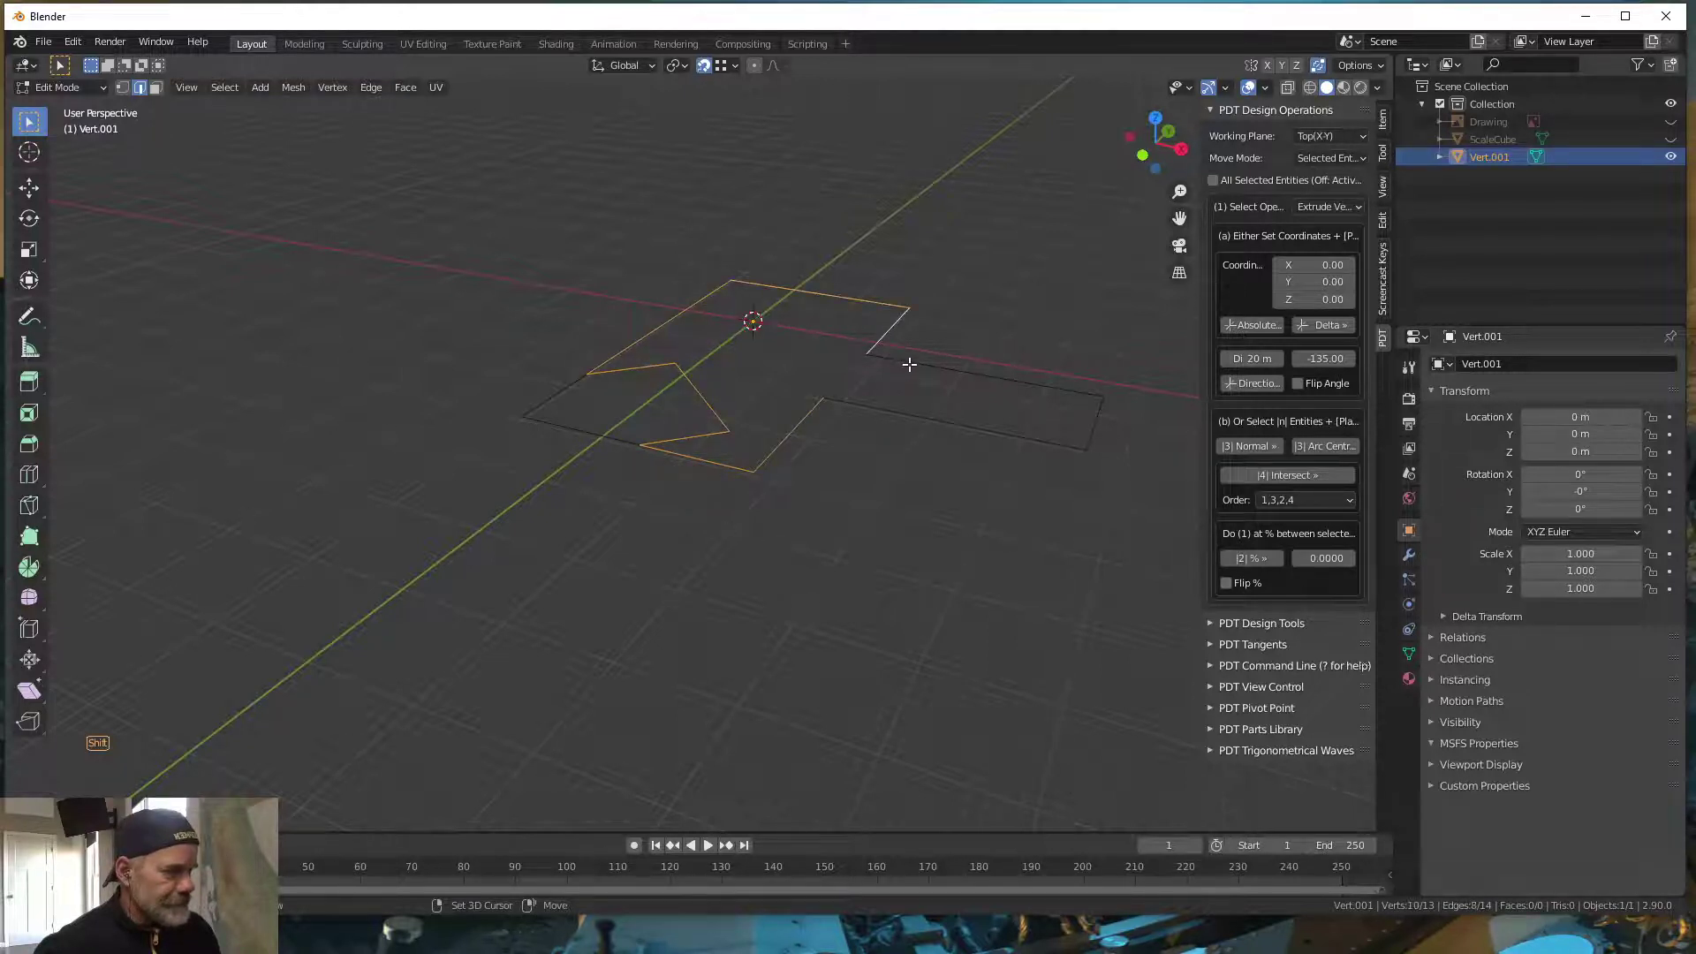
{"action": "left_click", "coordinate": [1074, 394], "text": "shift"}
{"action": "left_click", "coordinate": [1097, 417], "text": "shift"}
{"action": "left_click", "coordinate": [1062, 445], "text": "shift"}
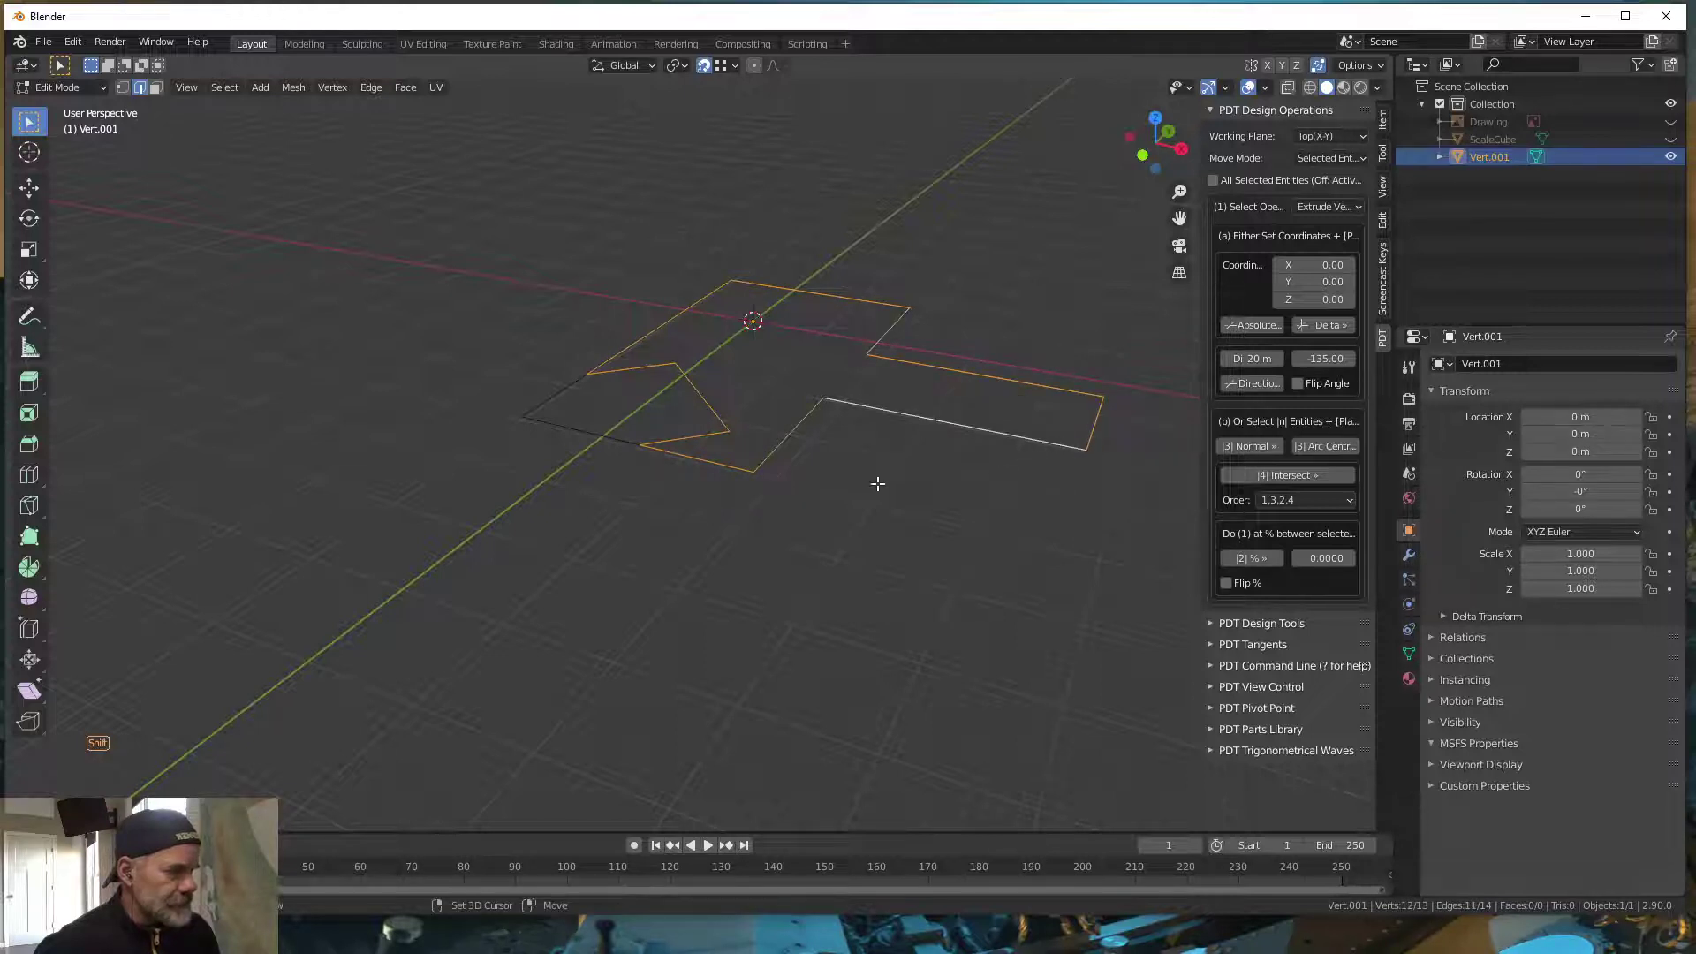
{"action": "key", "text": "f"}
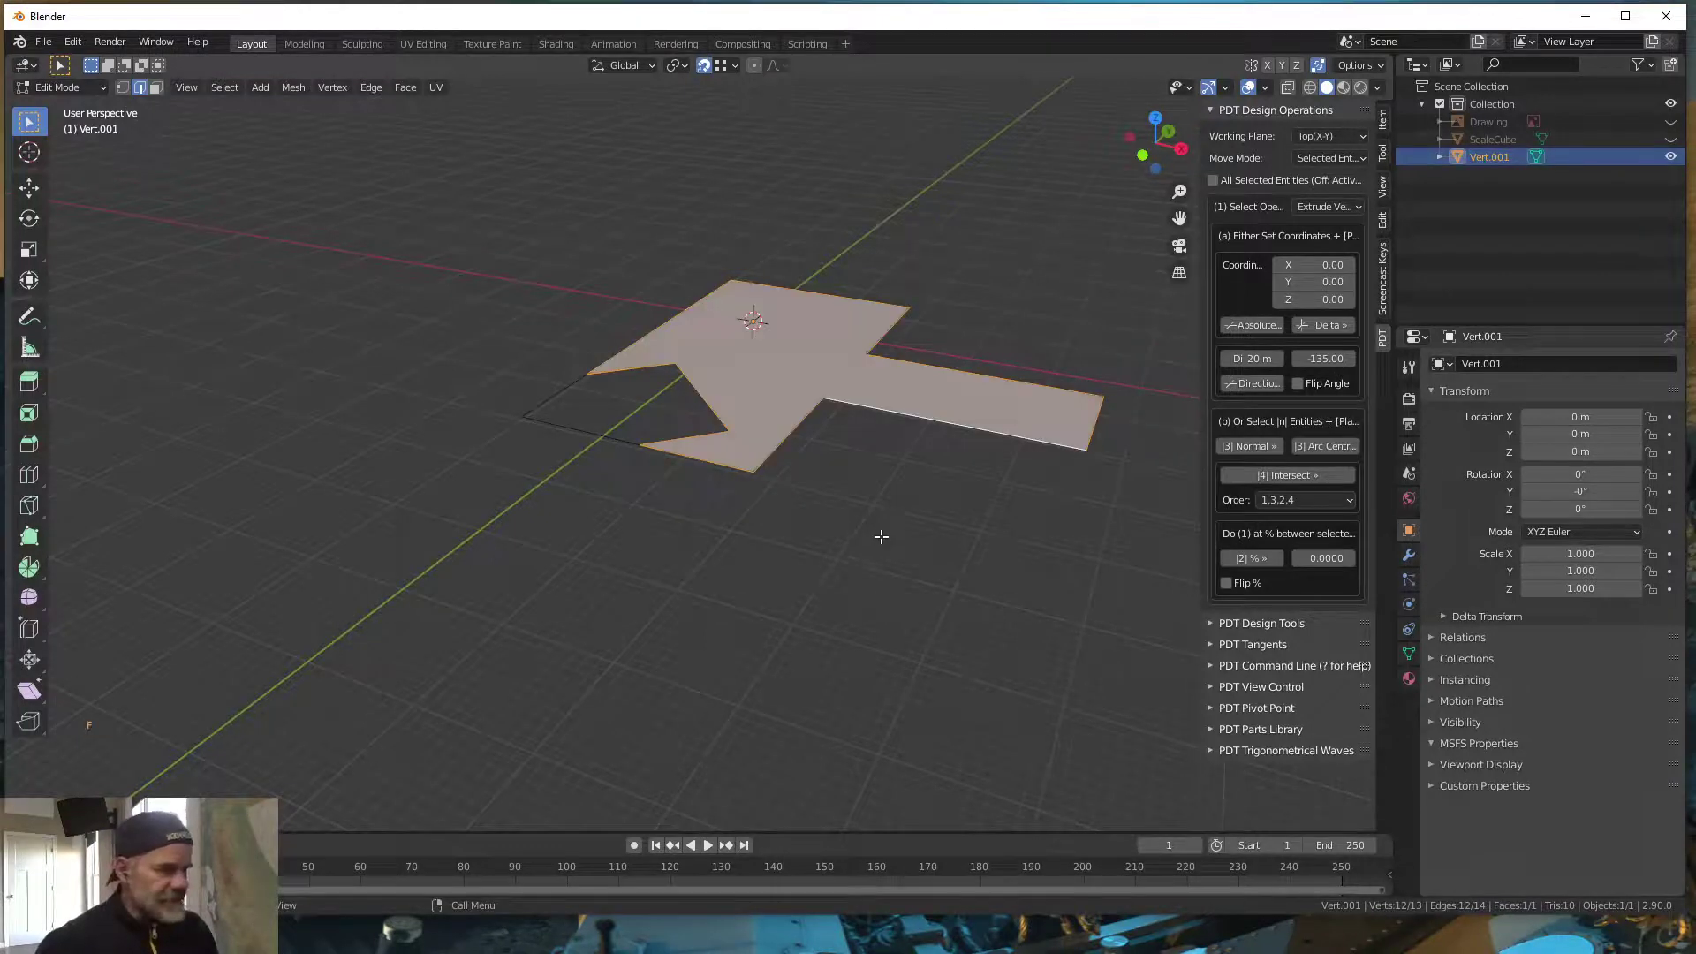
- Select the five pentagon edges in the front corner and fill them with a second face
{"action": "left_click", "coordinate": [604, 436]}
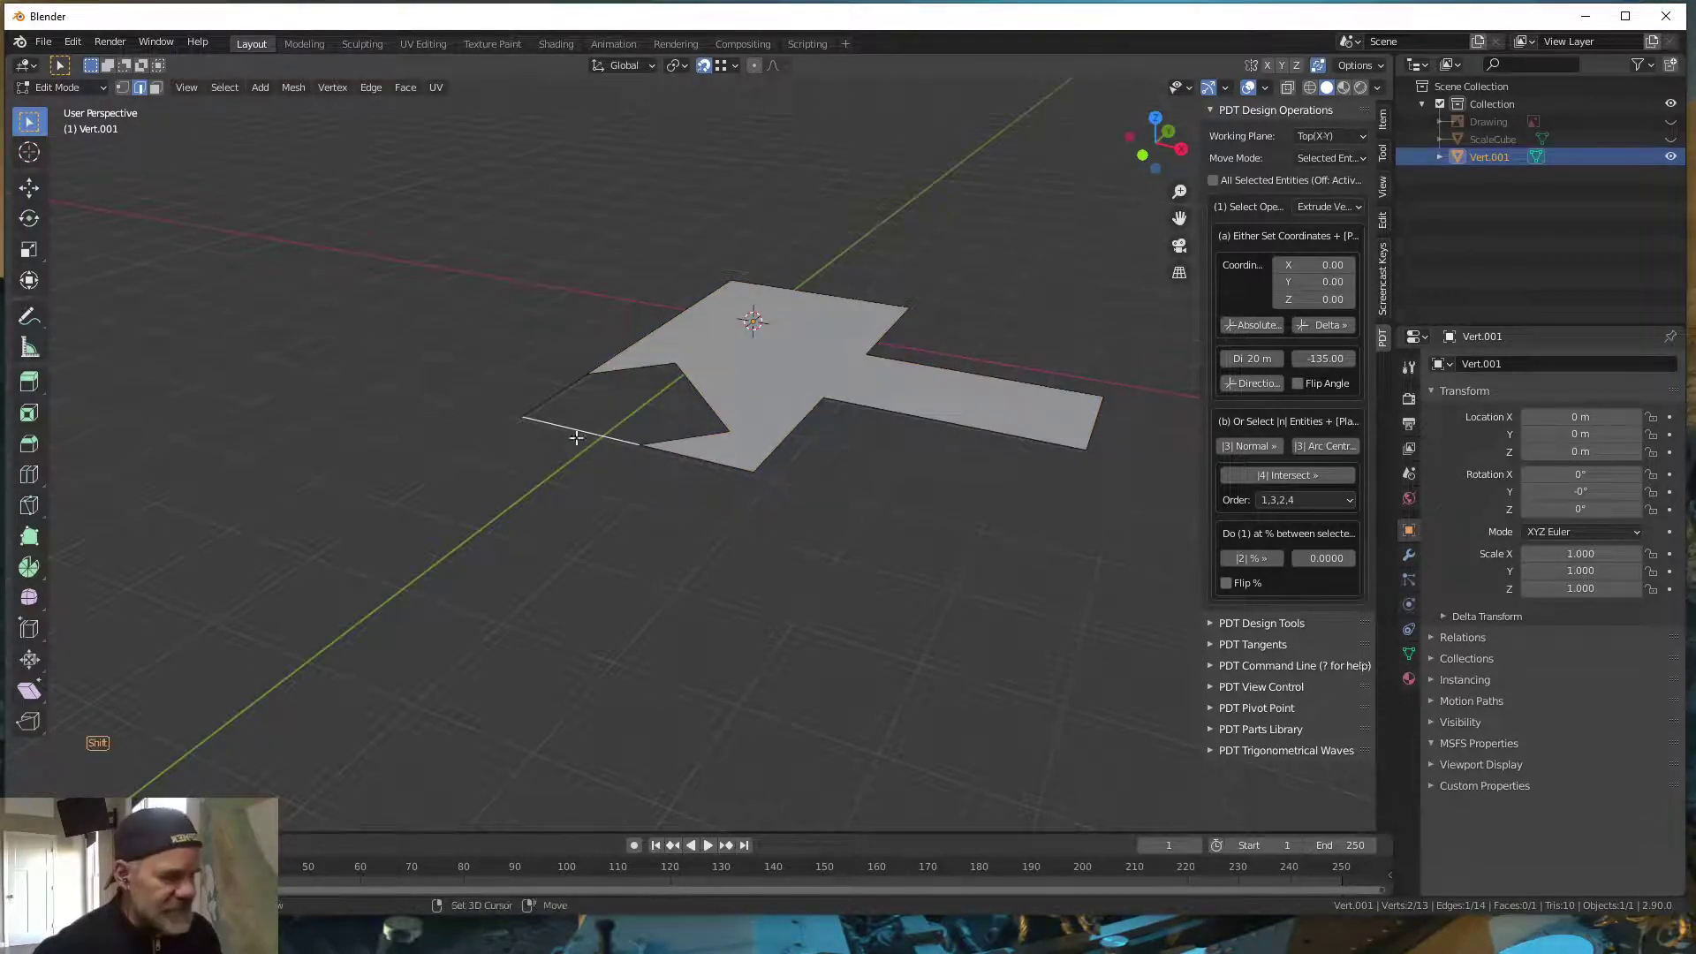
{"action": "left_click", "coordinate": [555, 395], "text": "shift"}
{"action": "left_click", "coordinate": [628, 370], "text": "shift"}
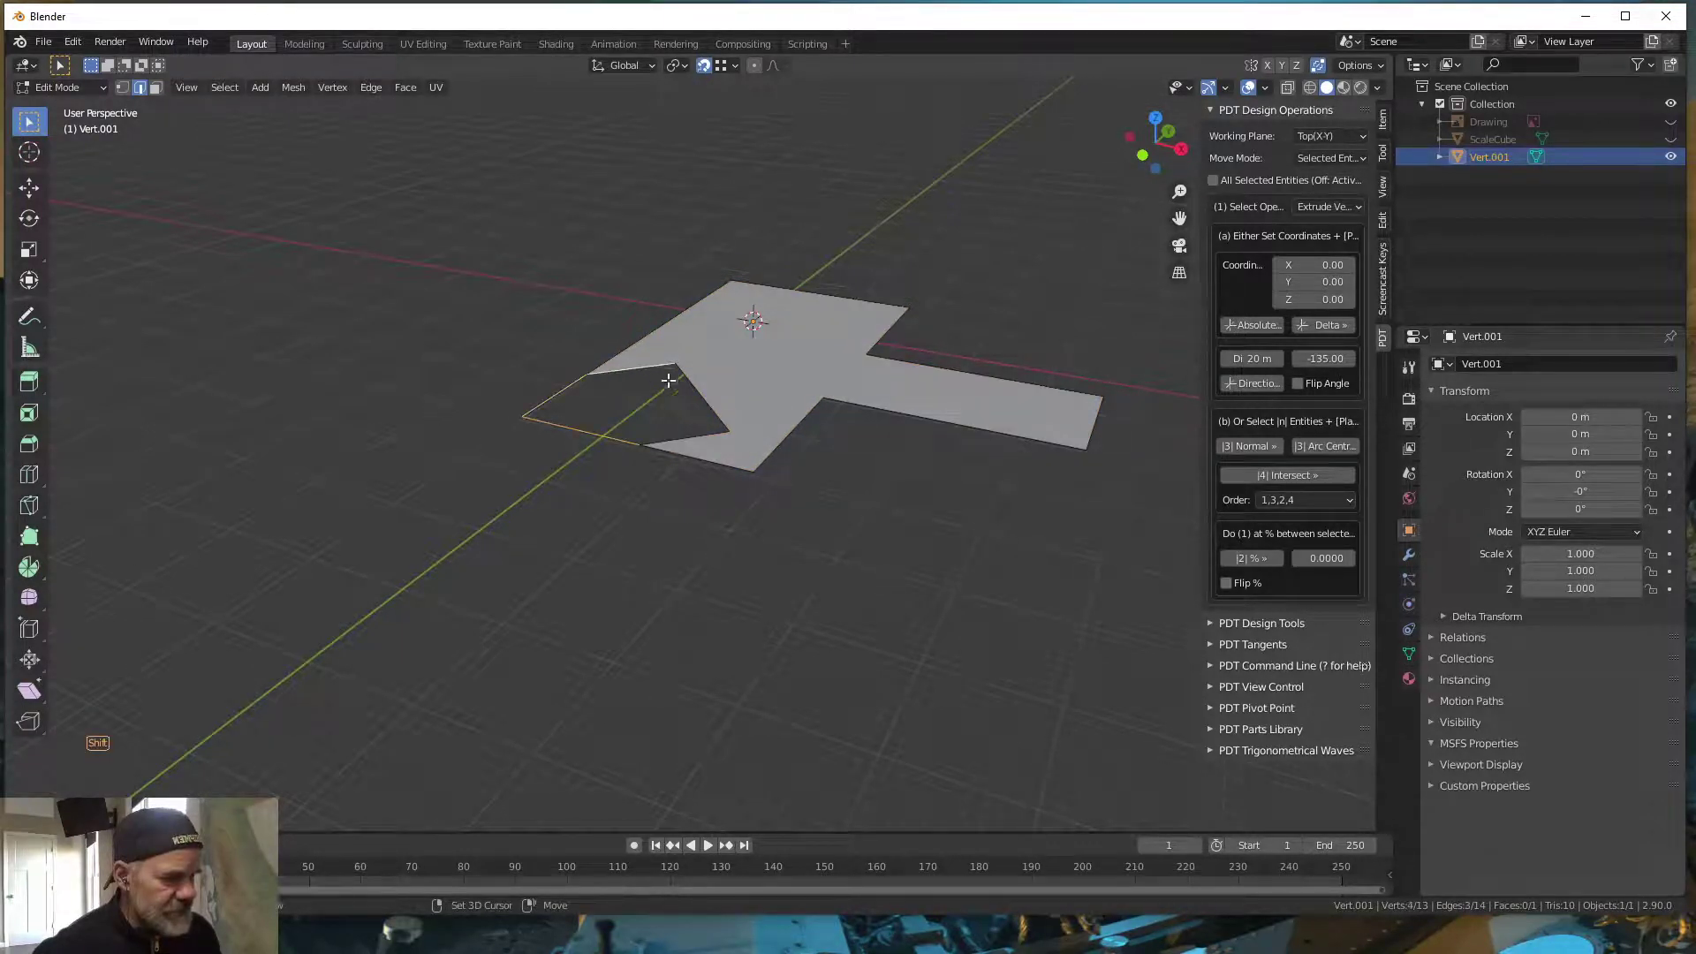
{"action": "left_click", "coordinate": [695, 389], "text": "shift"}
{"action": "left_click", "coordinate": [699, 439], "text": "shift"}
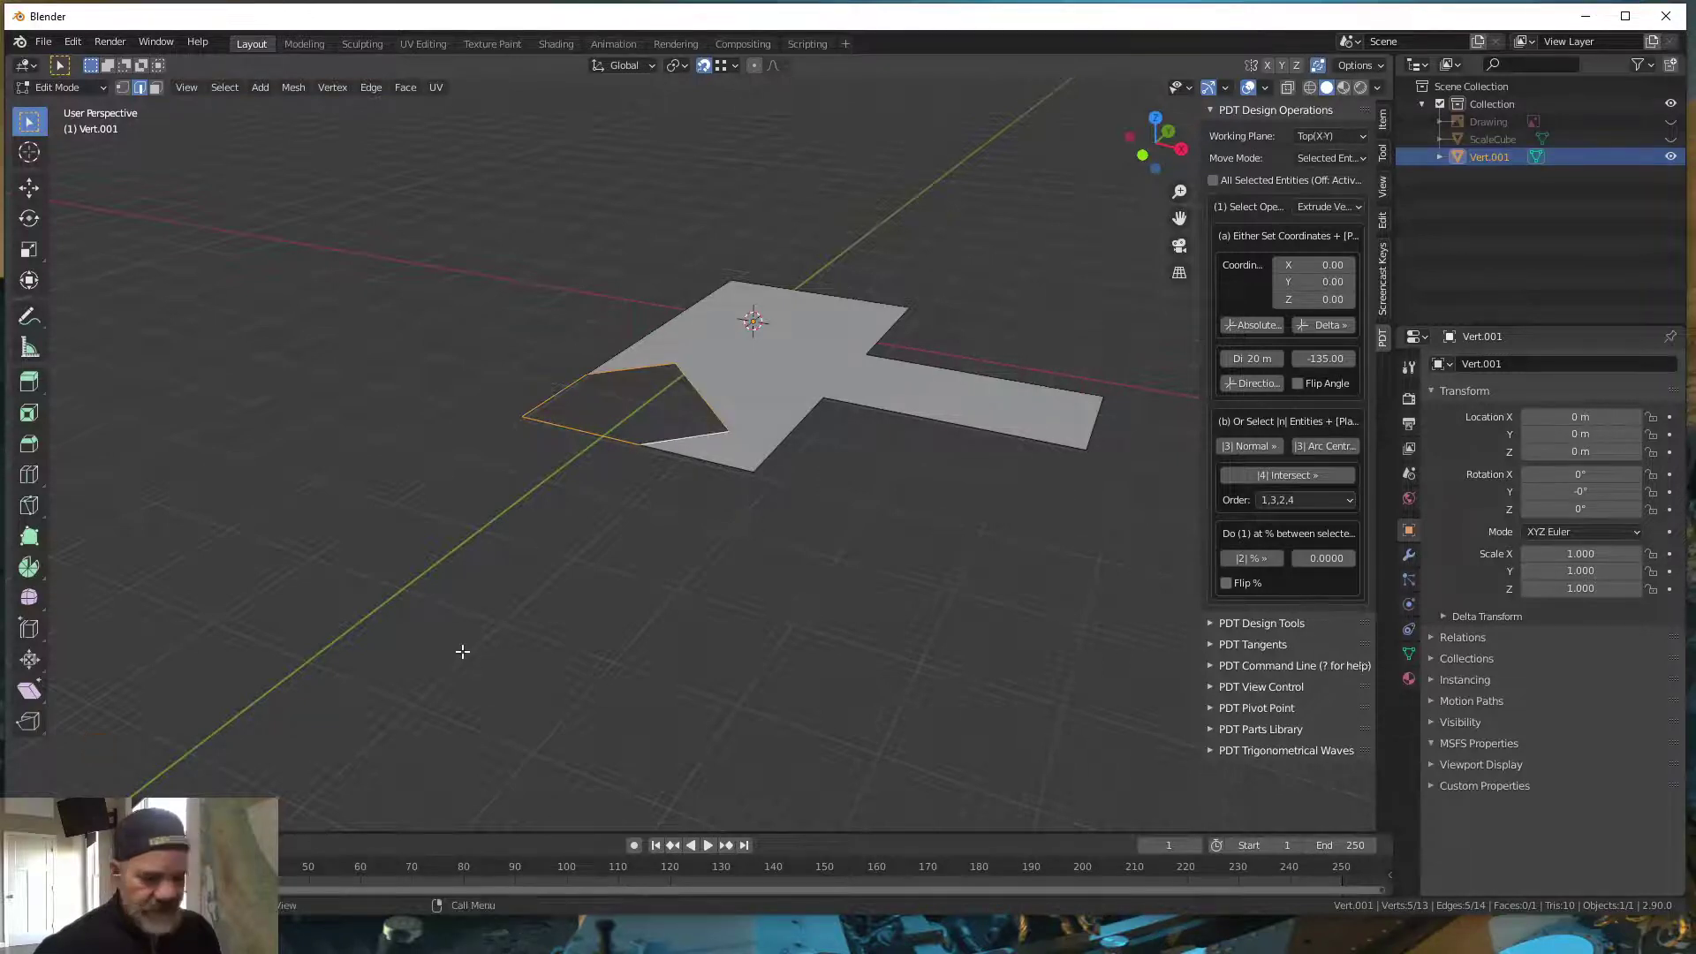
{"action": "key", "text": "f"}
{"action": "middle_click_drag", "start_coordinate": [745, 597], "coordinate": [799, 624]}
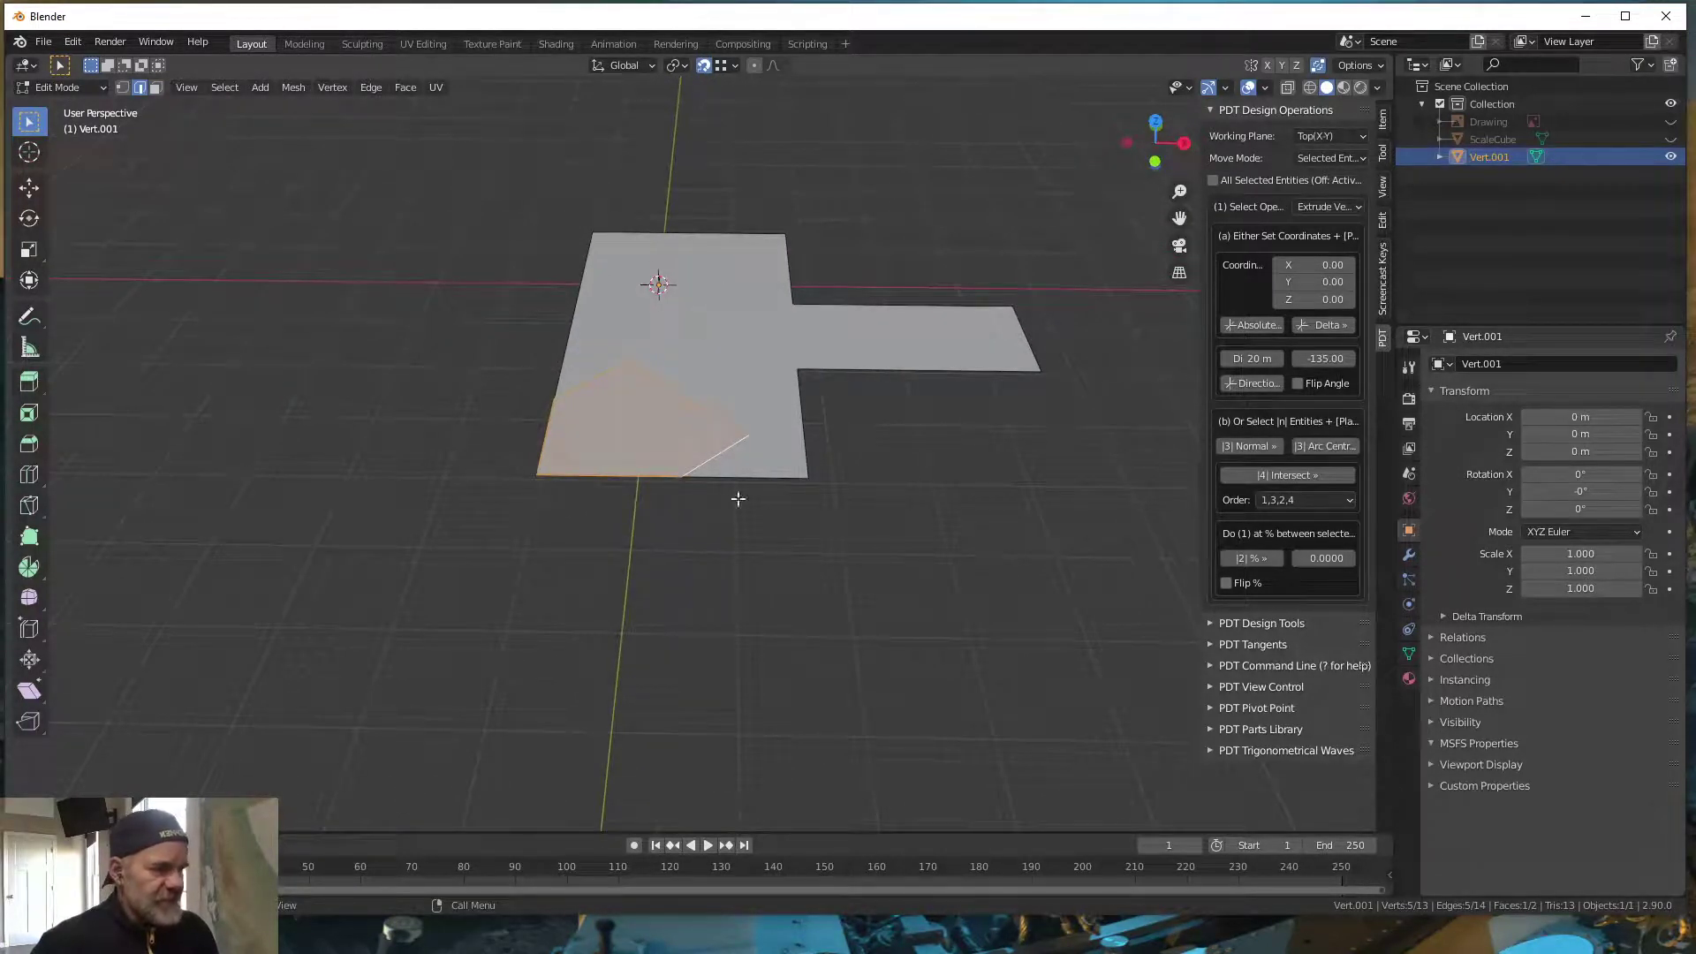
{"action": "middle_click_drag", "start_coordinate": [833, 636], "coordinate": [792, 625]}
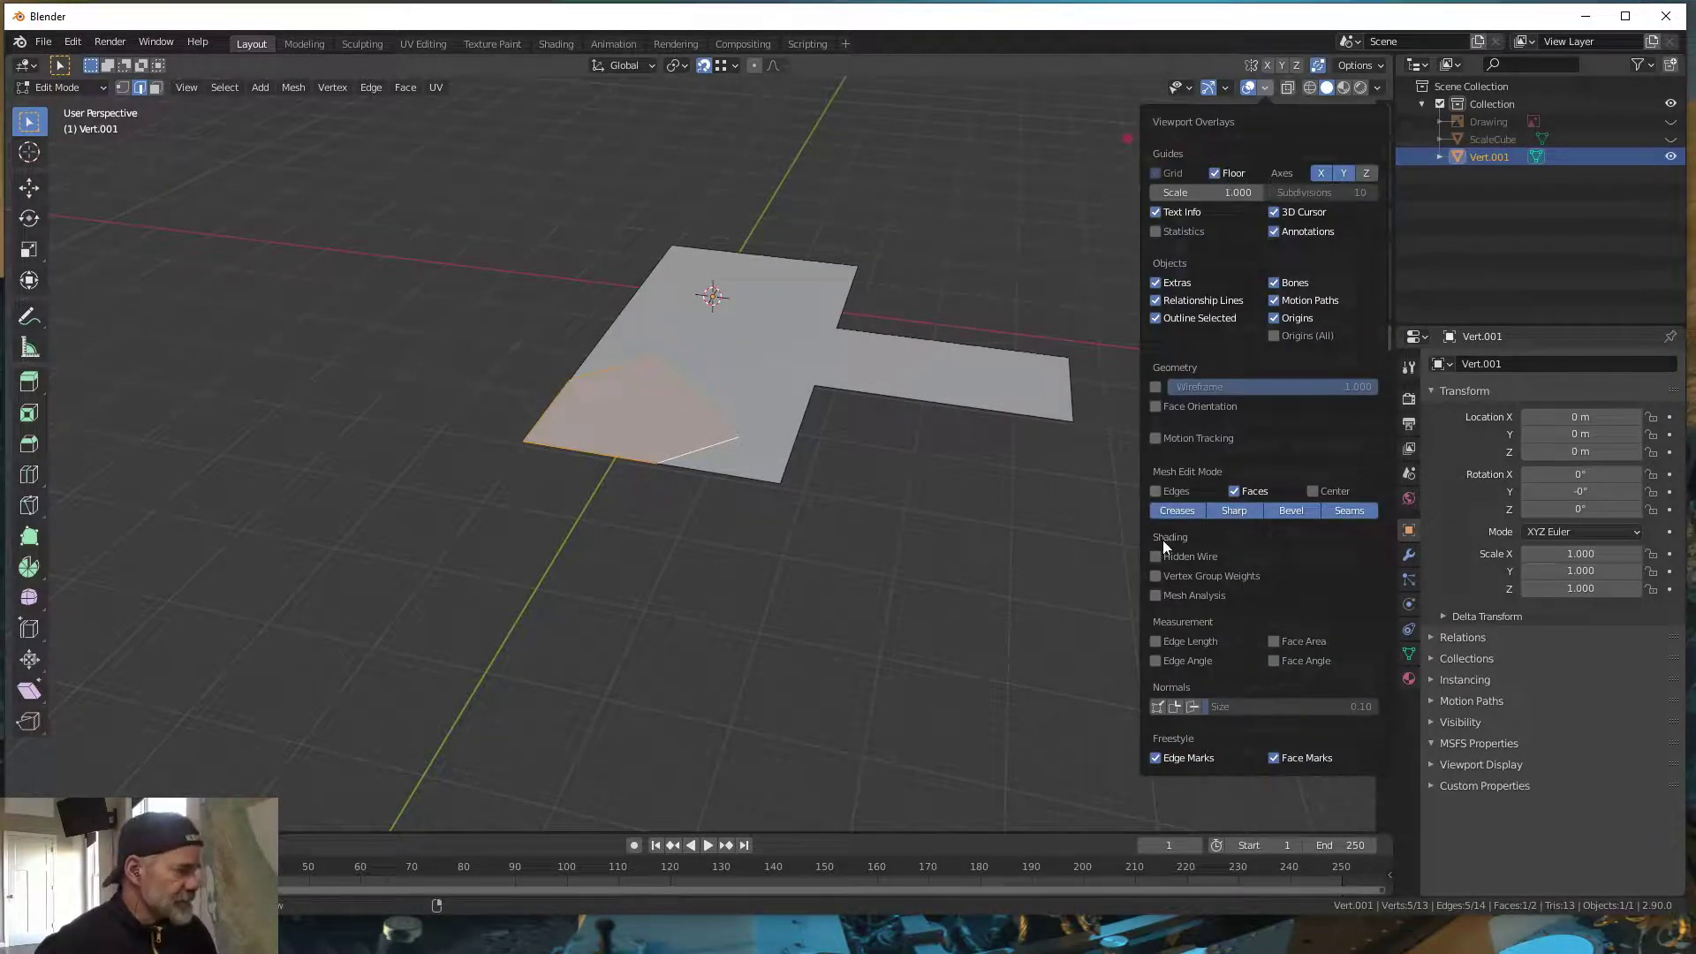
- Check both faces with the Face Orientation overlay, turn it off, and switch to Face select
{"action": "left_click", "coordinate": [1155, 407]}
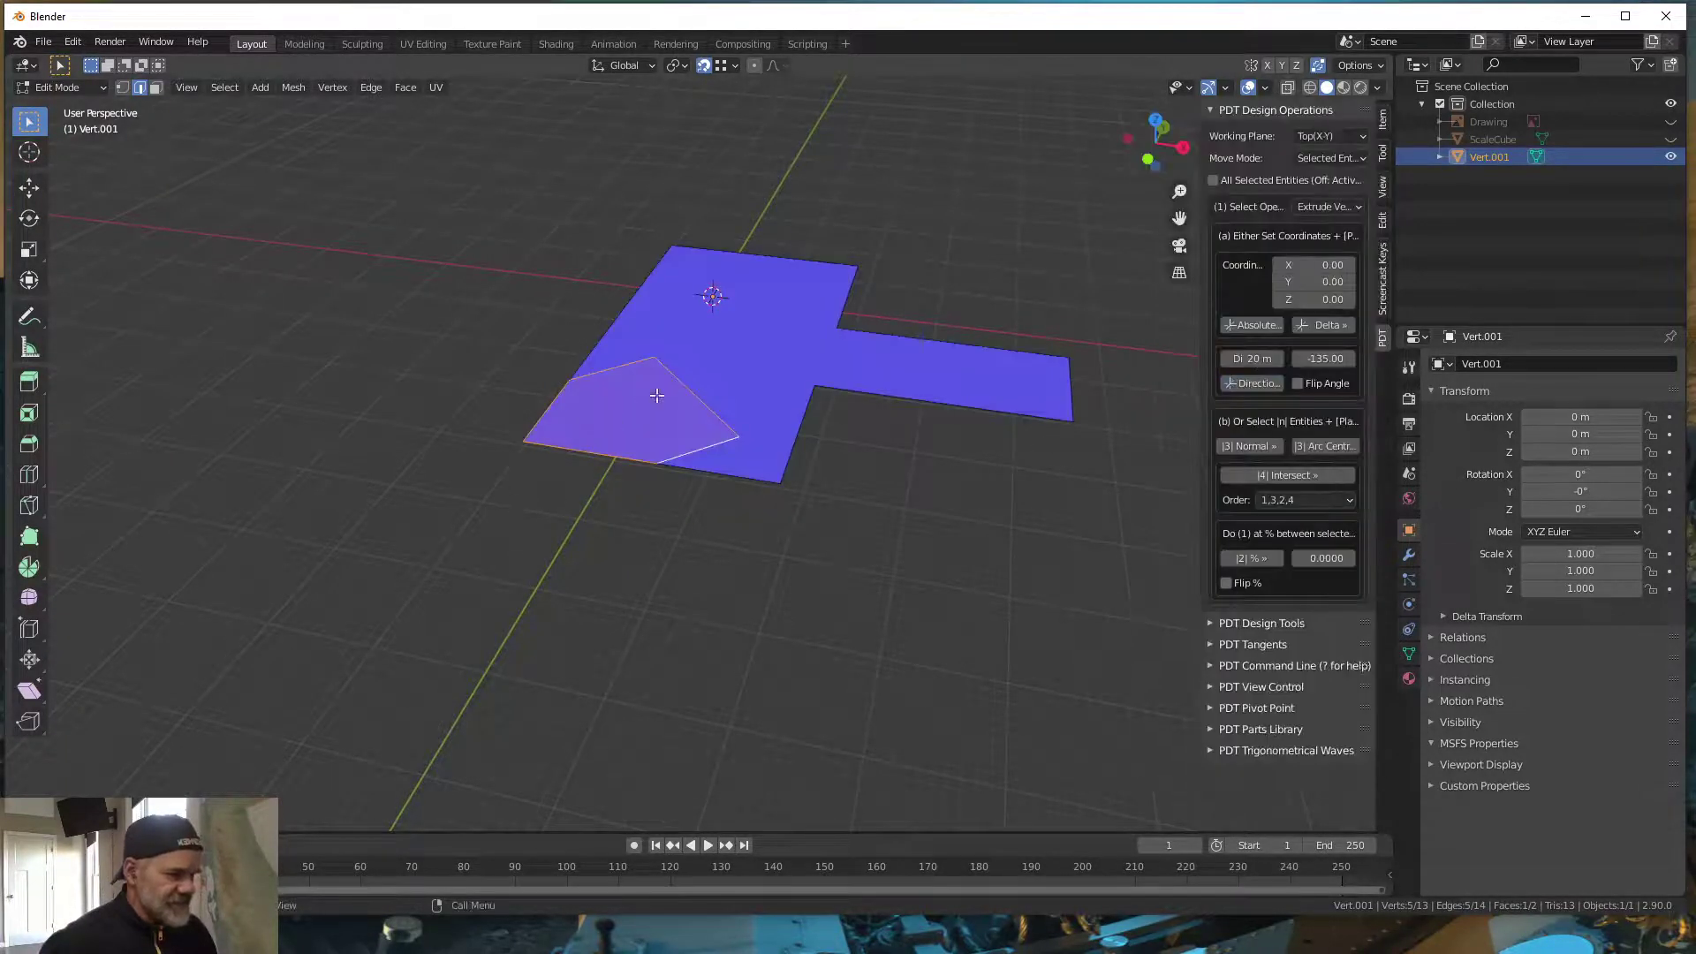
{"action": "left_click", "coordinate": [1266, 86]}
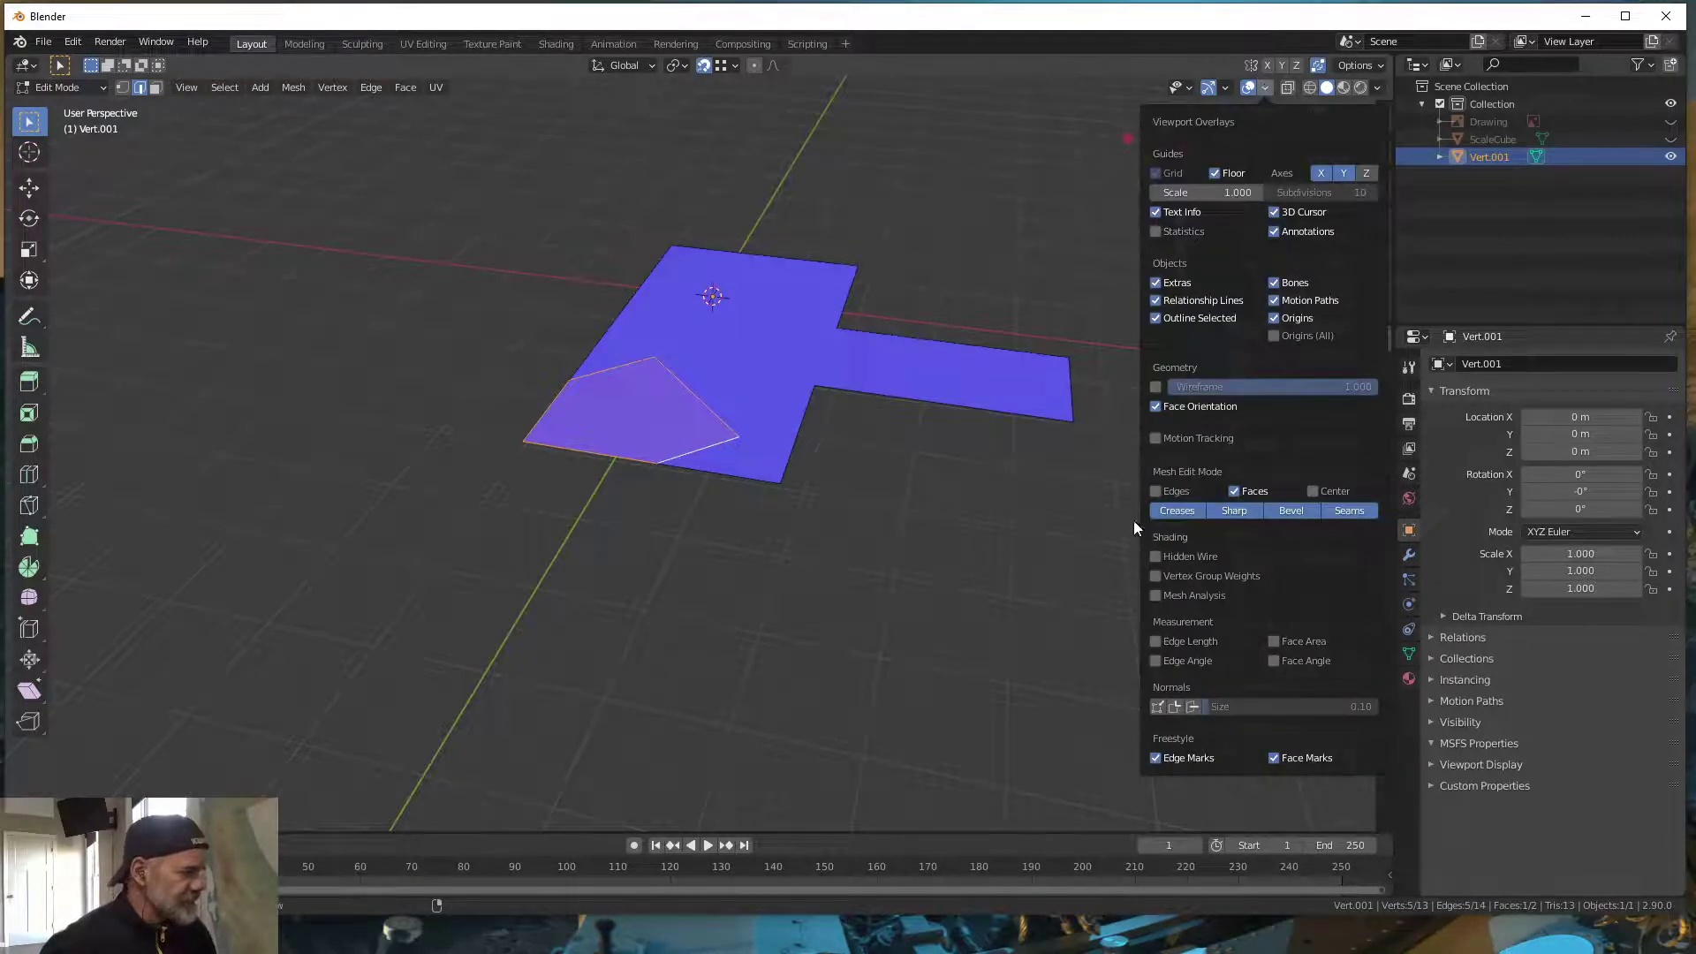
{"action": "left_click", "coordinate": [1155, 406]}
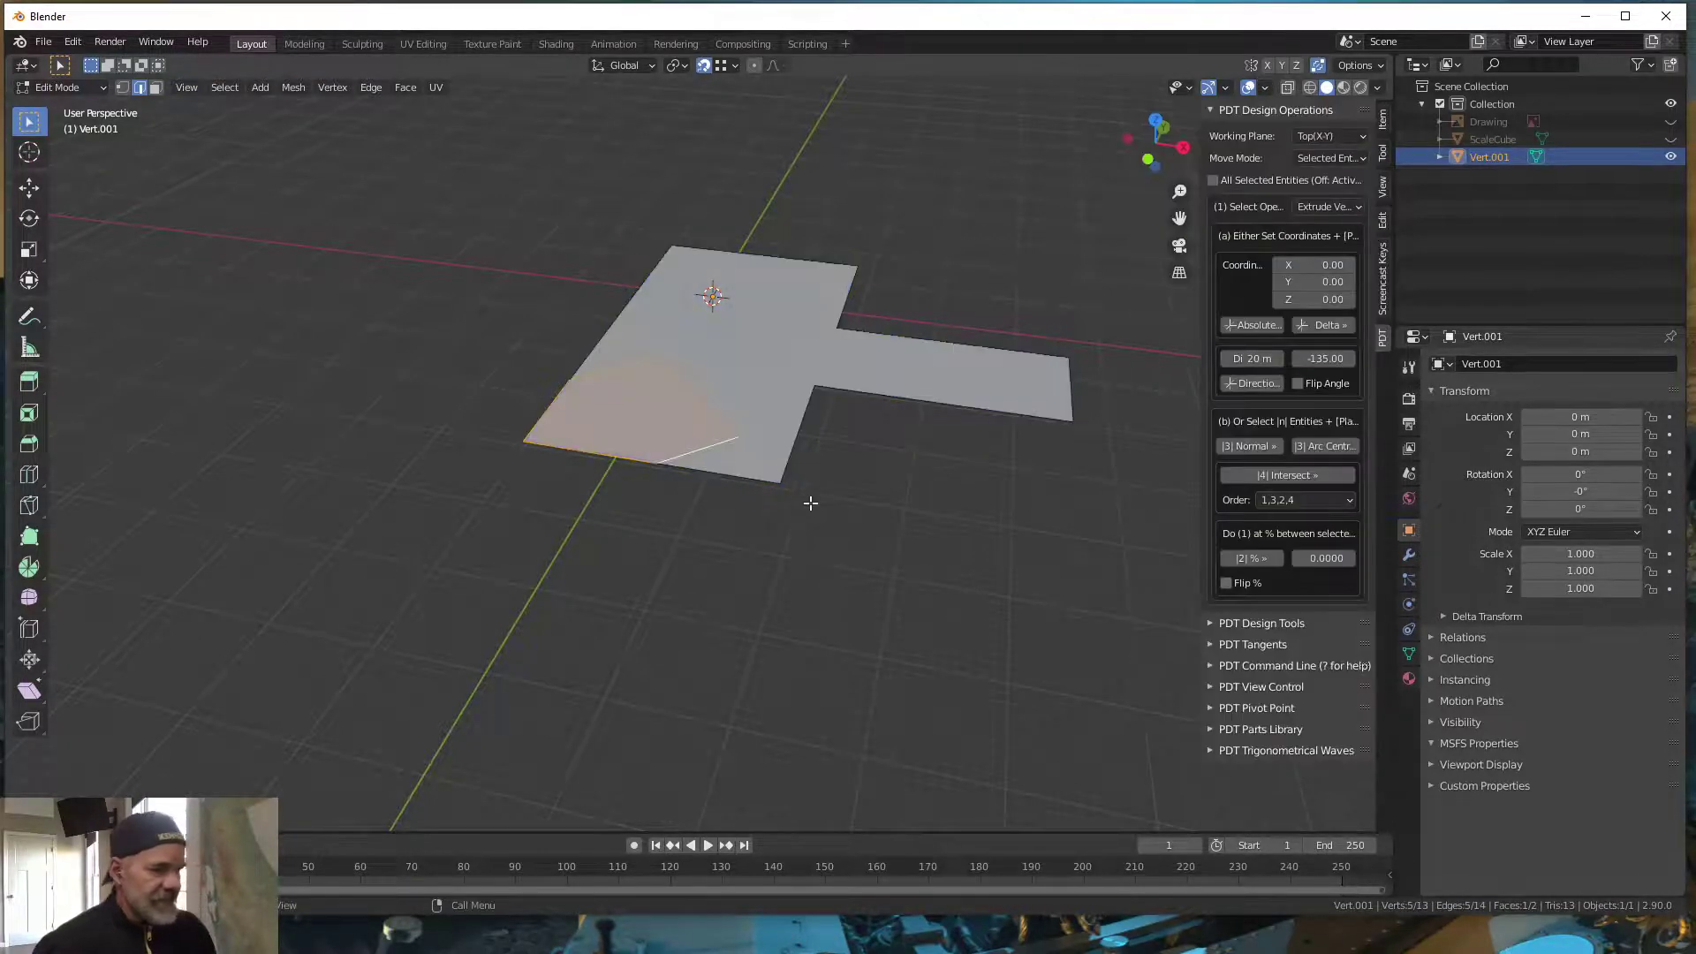
{"action": "left_click", "coordinate": [155, 87]}
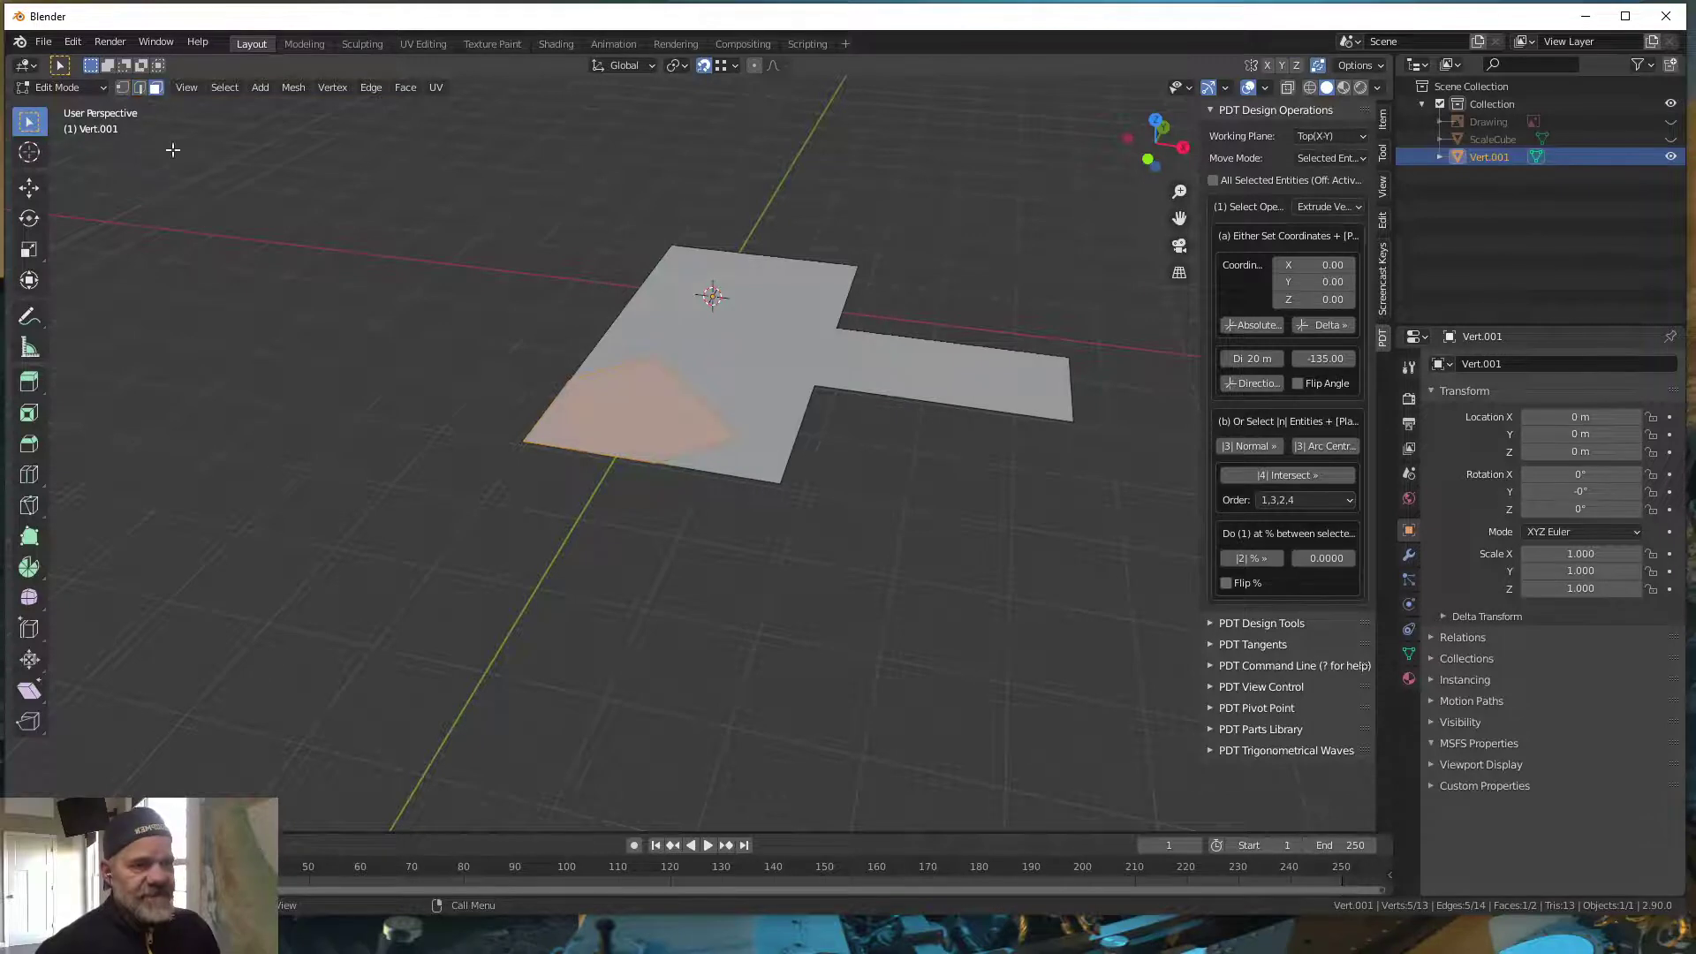
- Select all plan faces and extrude them 5 m upward into a solid block
{"action": "key", "text": "a"}
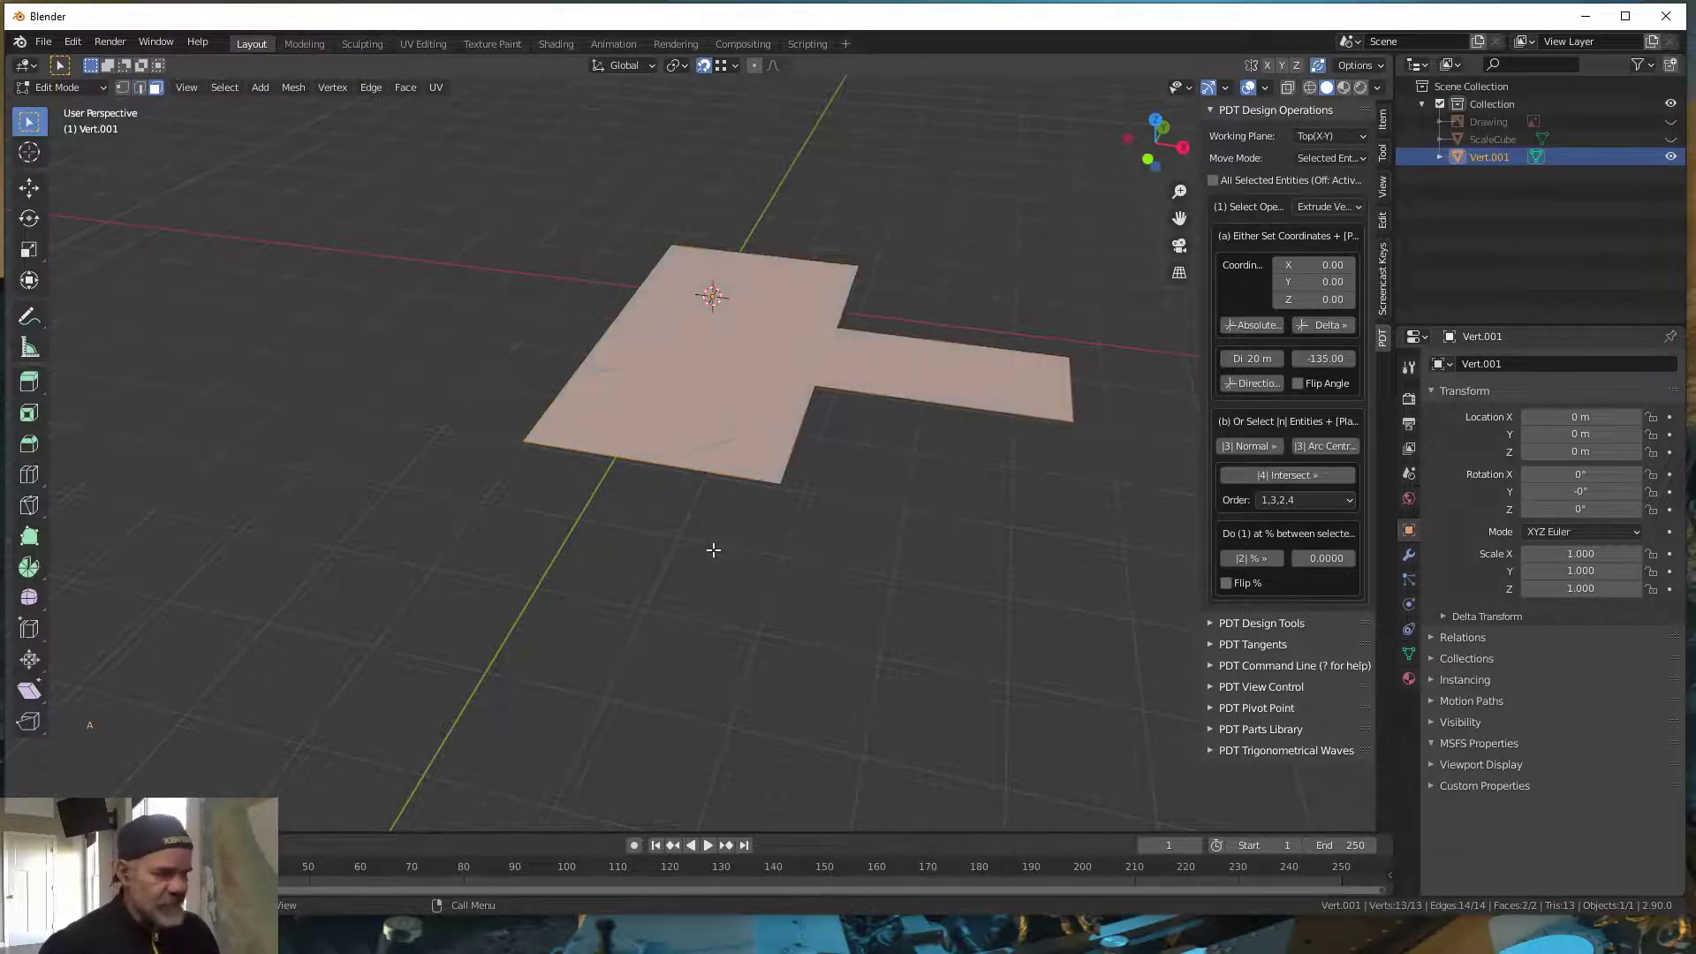
{"action": "key", "text": "e"}
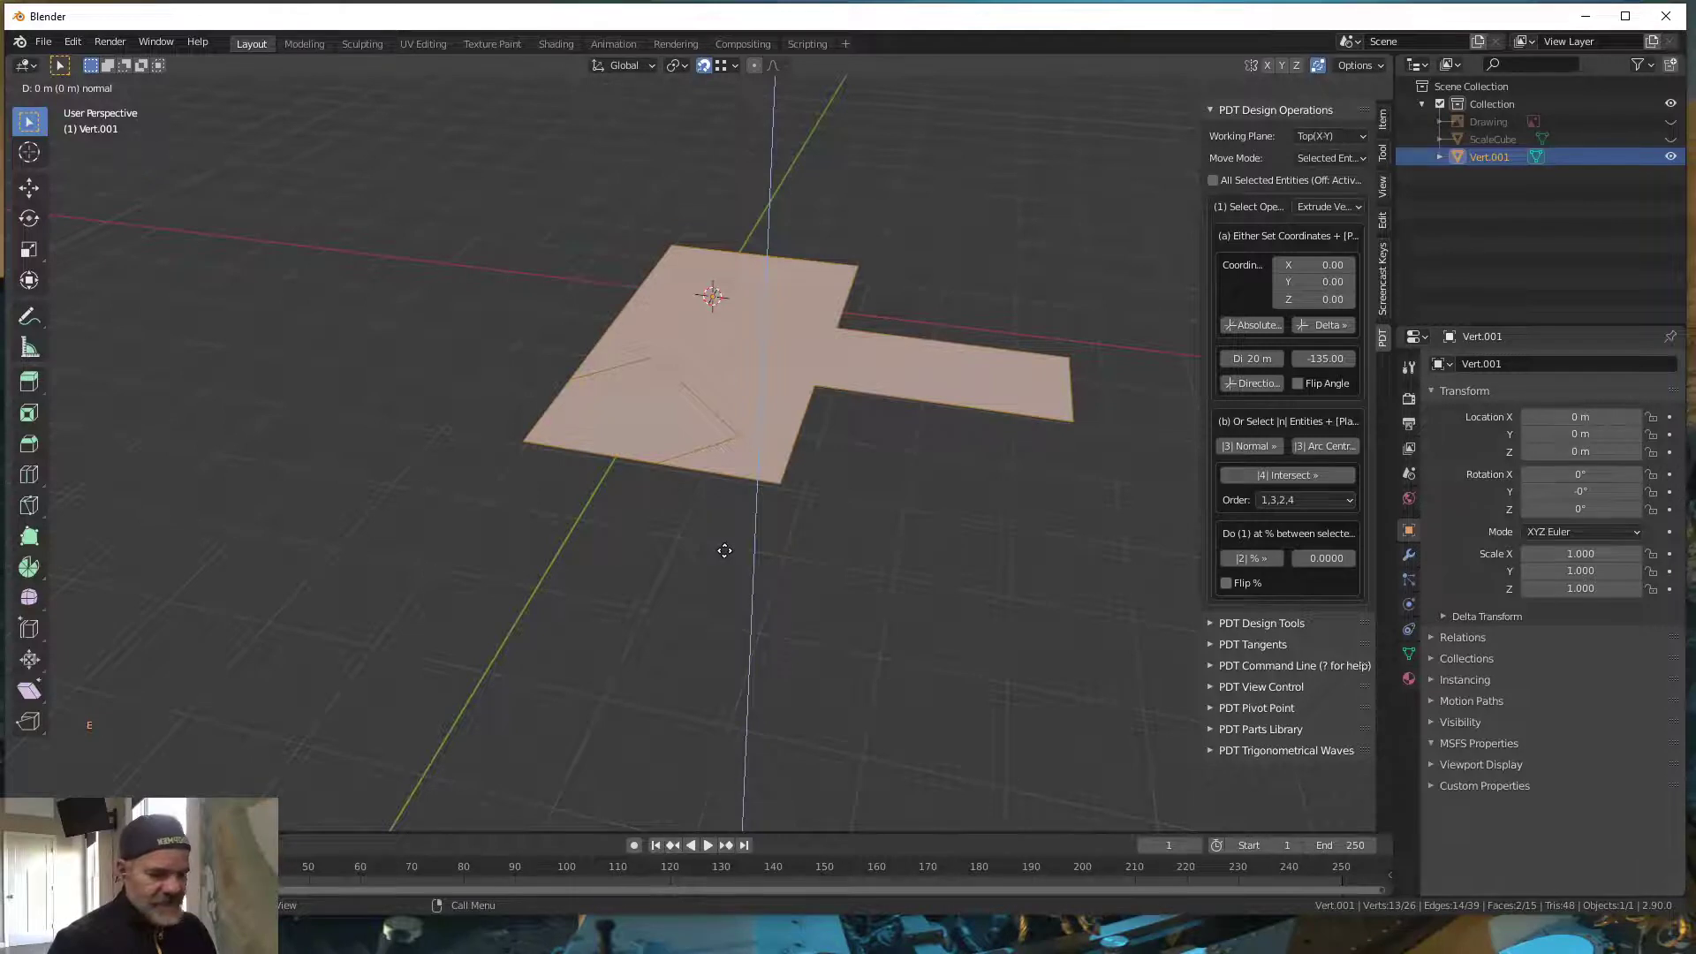
{"action": "type", "text": "5"}
{"action": "key", "text": "Return"}
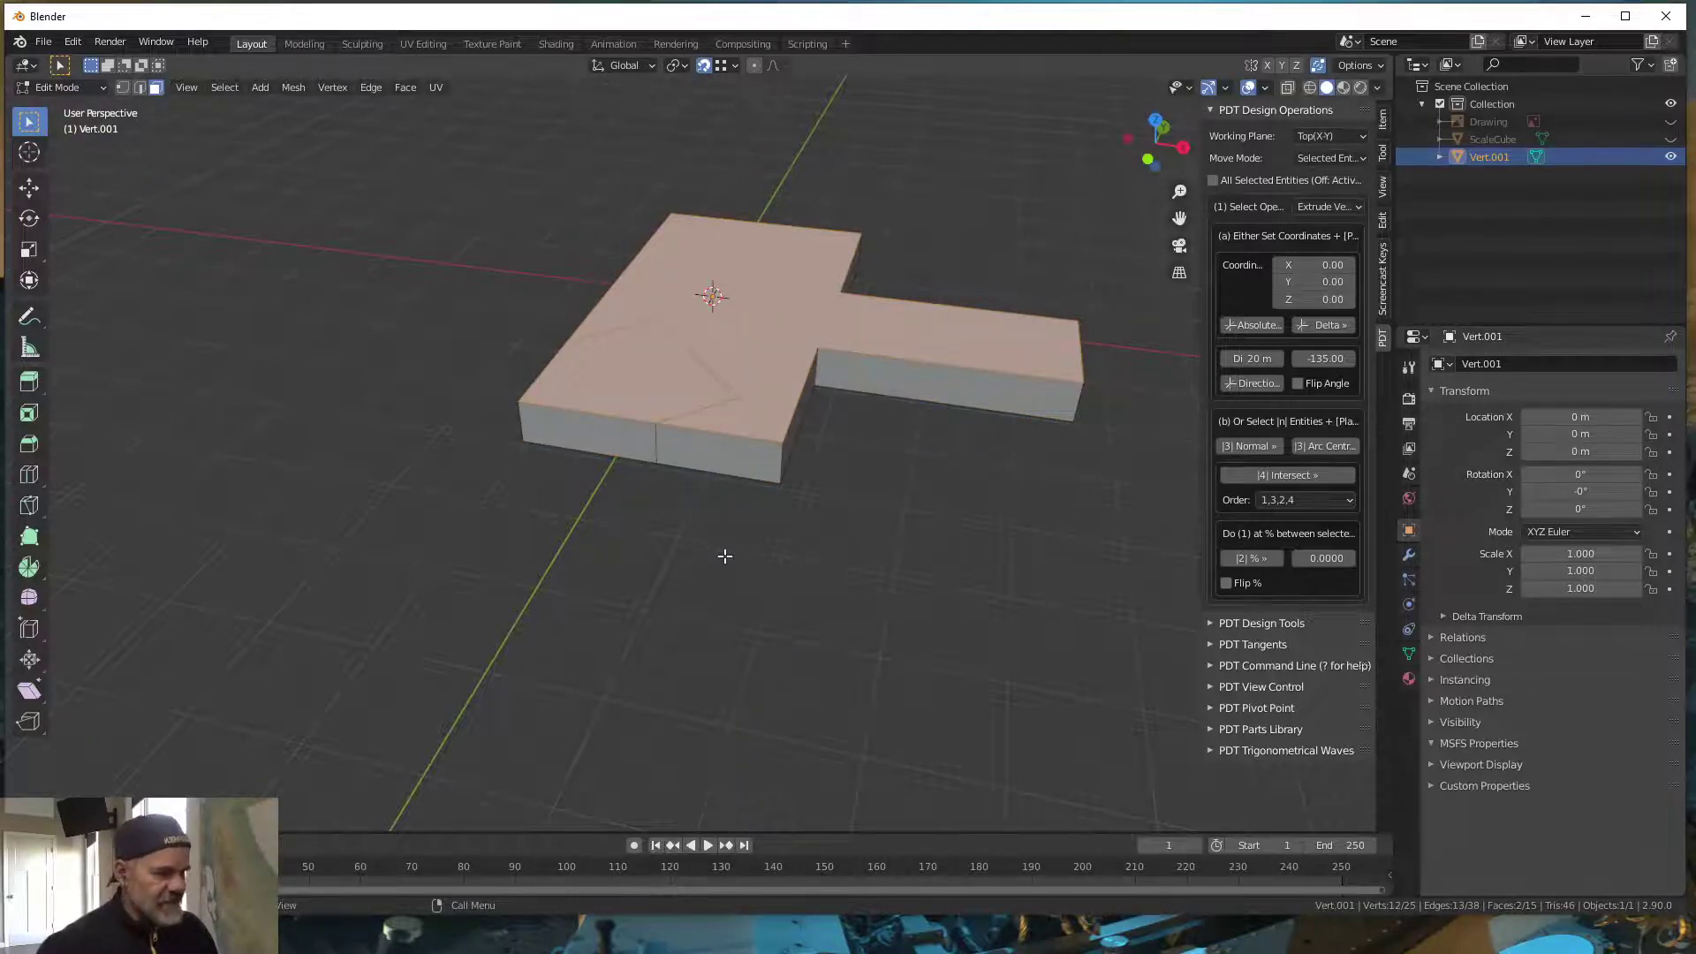
- Extrude the pentagonal top face a further 5 m and inspect the massing from several angles
{"action": "left_click", "coordinate": [631, 381]}
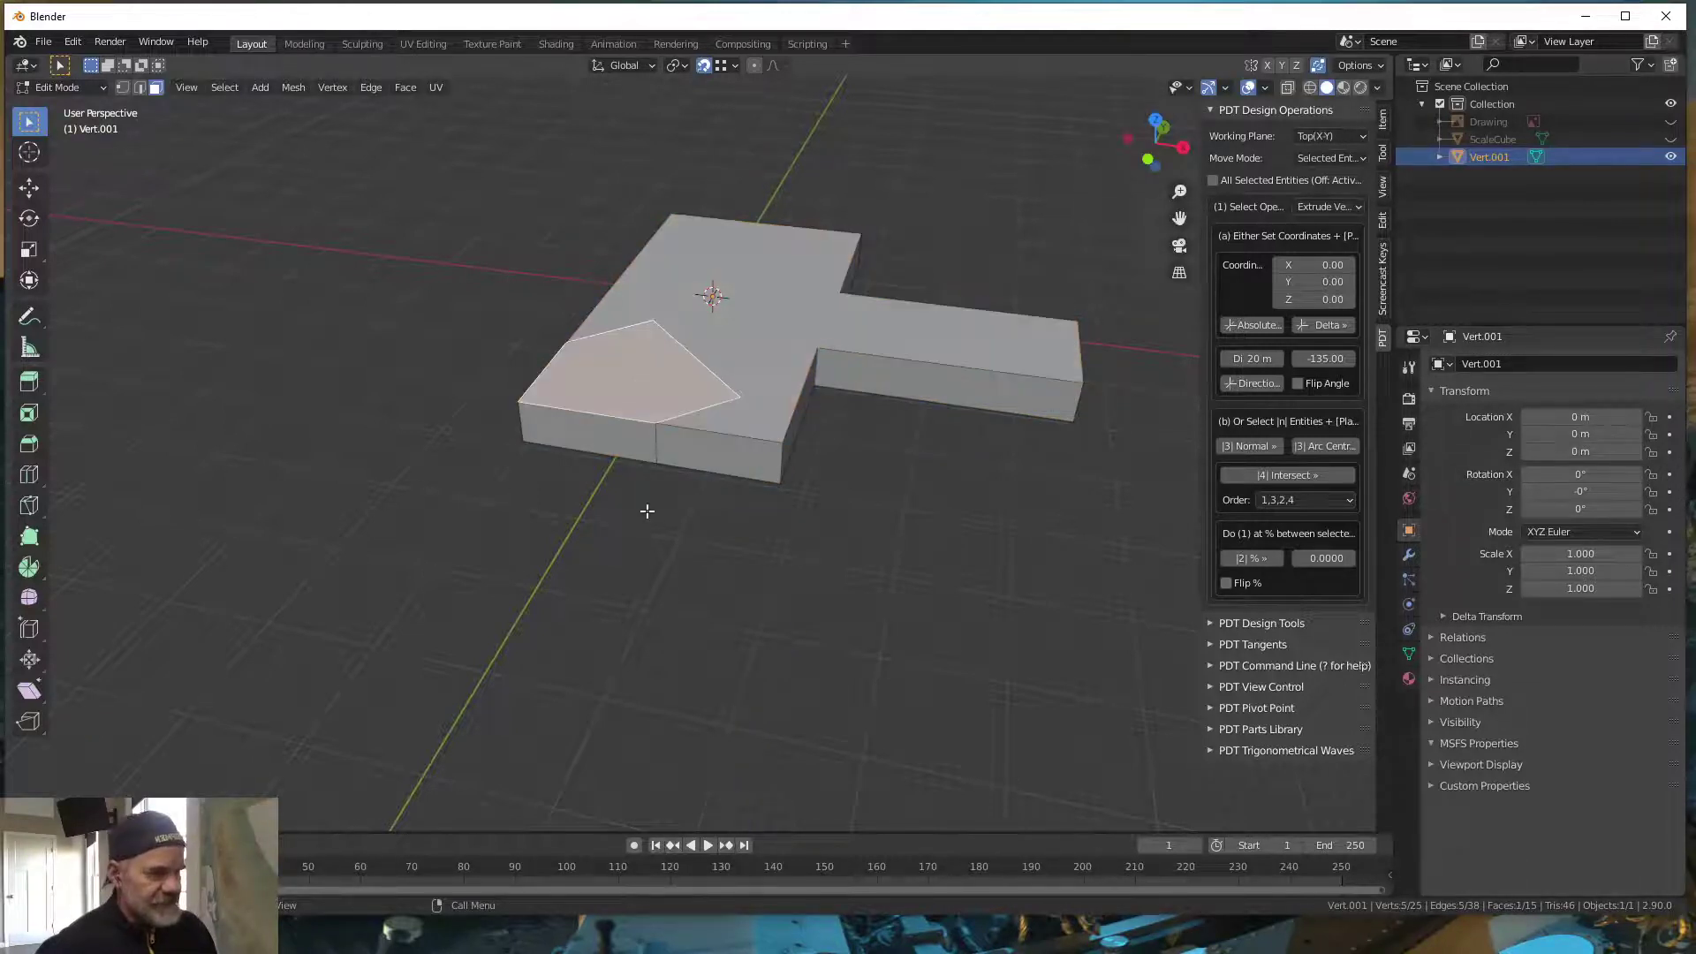
{"action": "key", "text": "e"}
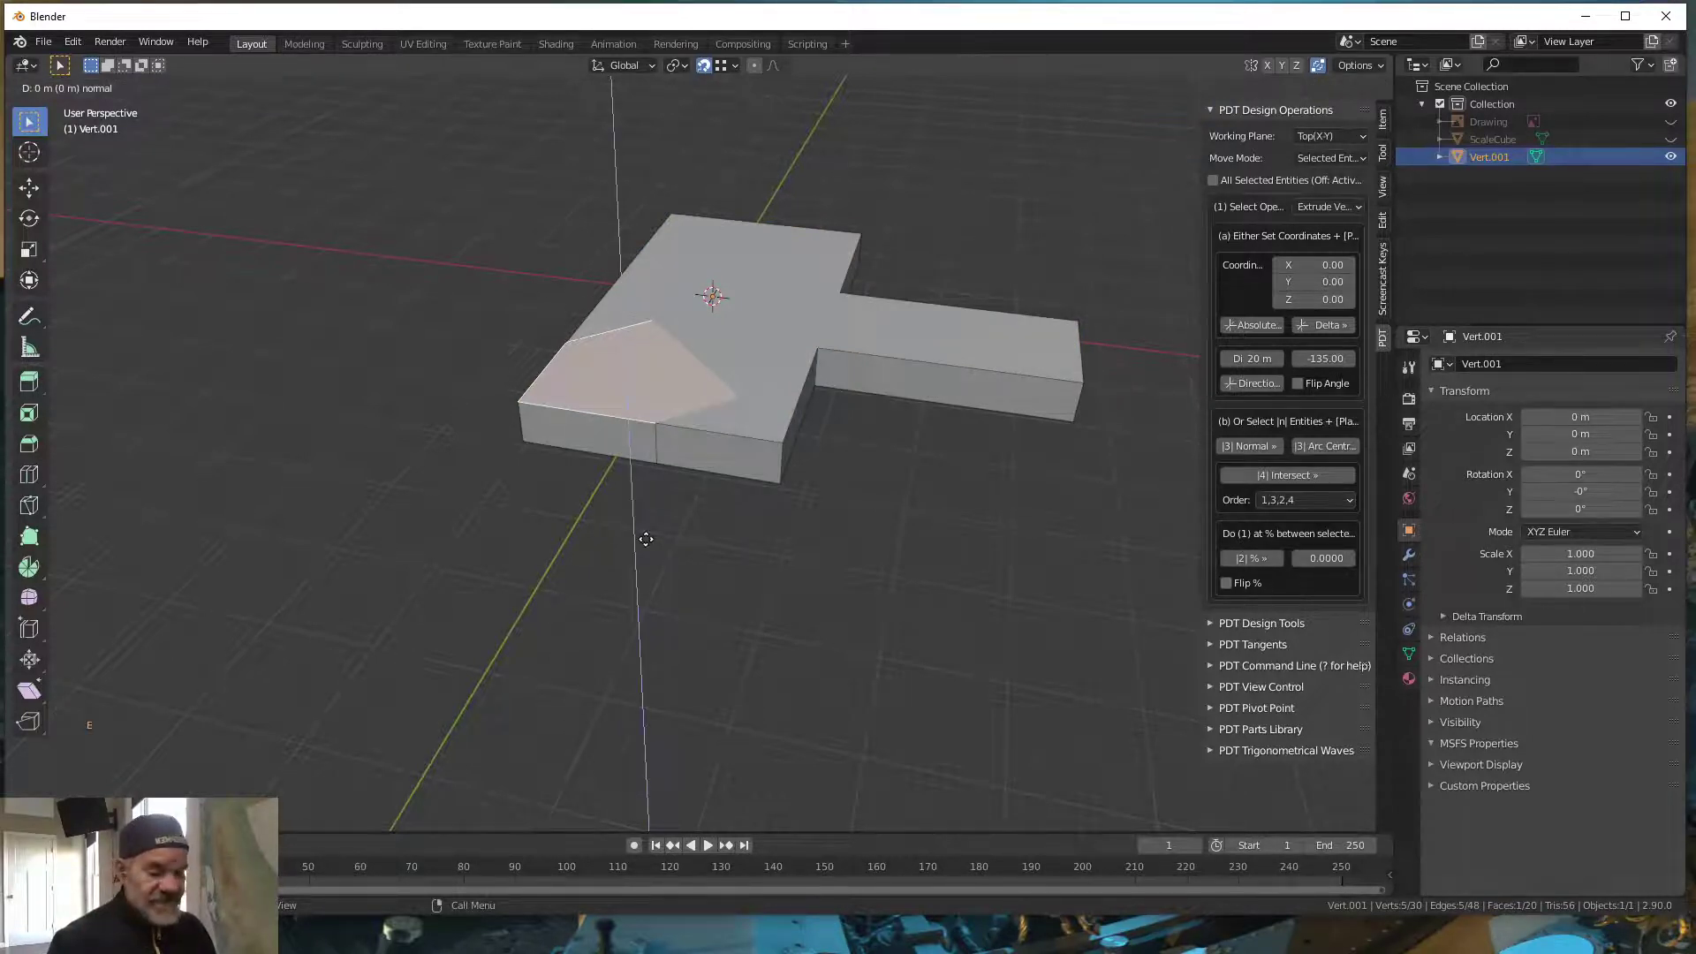
{"action": "type", "text": "5"}
{"action": "key", "text": "Return"}
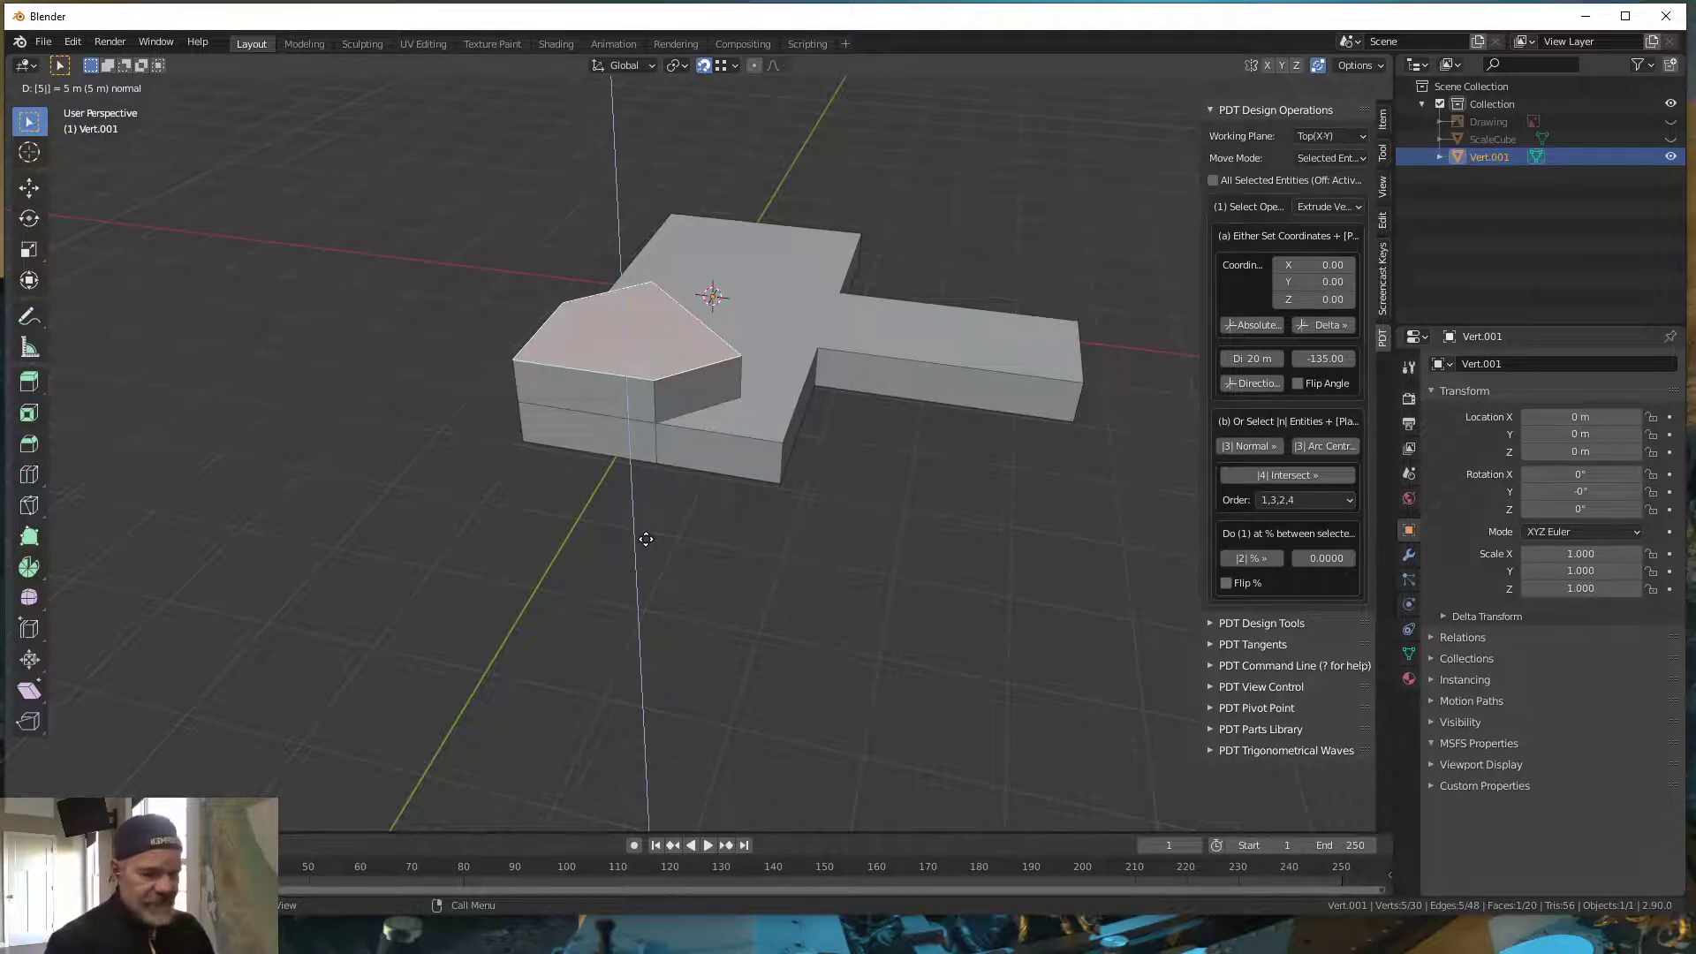
{"action": "middle_click_drag", "start_coordinate": [946, 575], "coordinate": [819, 617]}
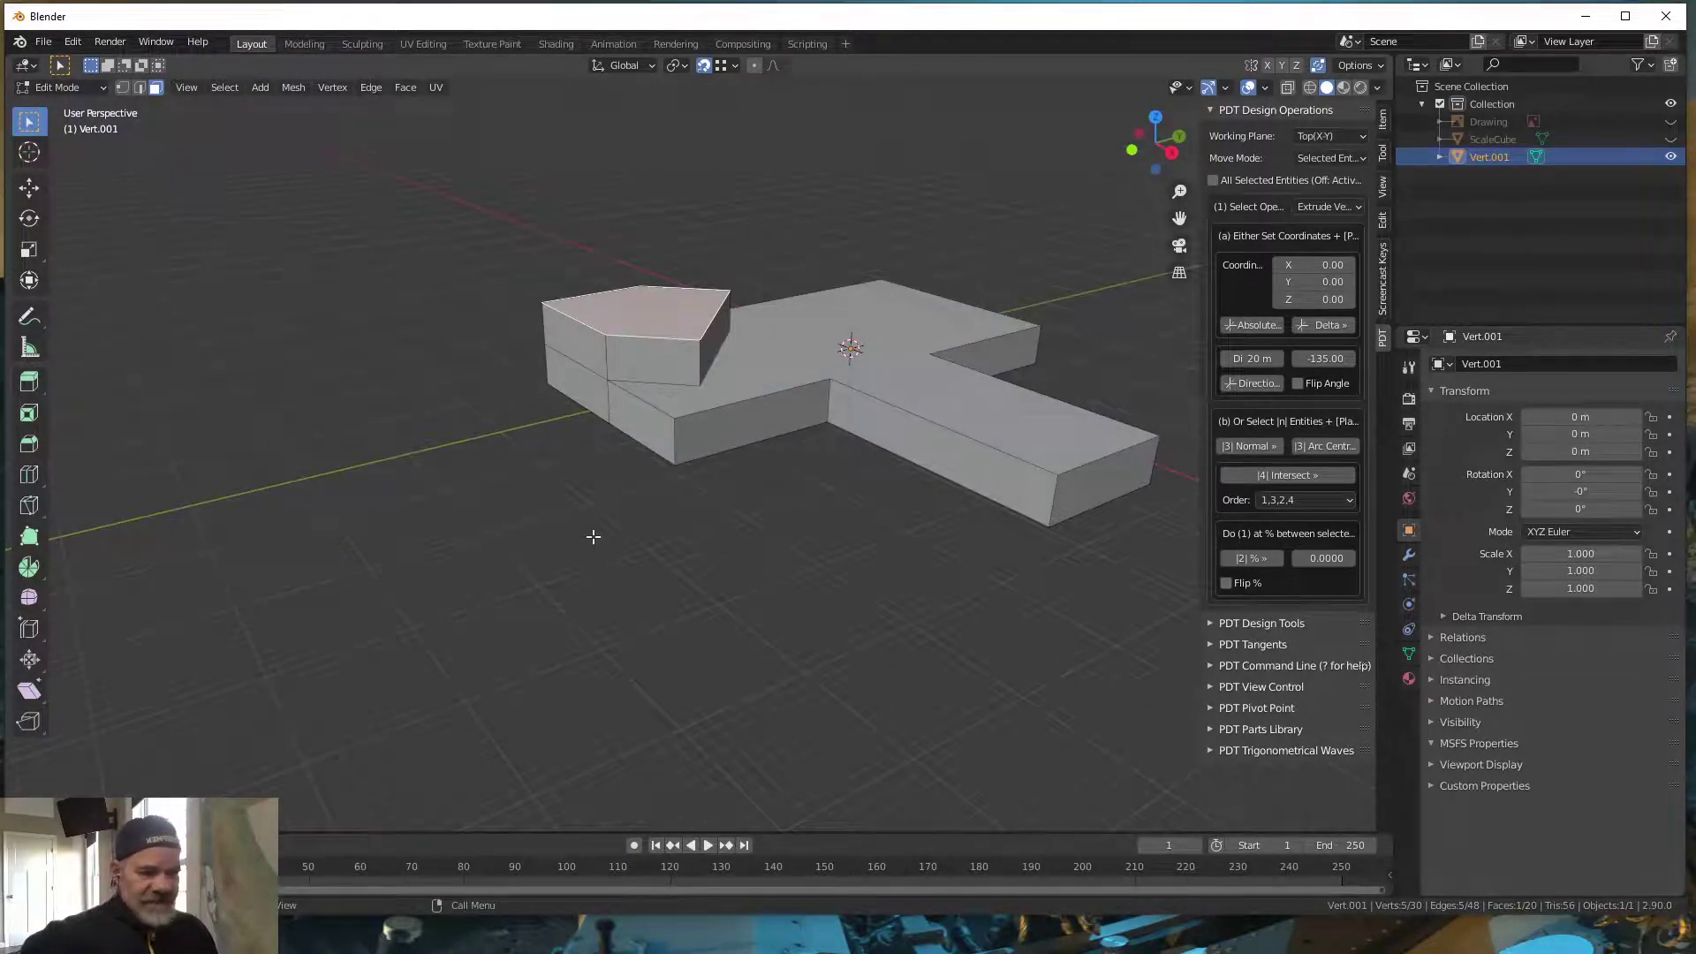
{"action": "middle_click_drag", "start_coordinate": [599, 495], "coordinate": [882, 209]}
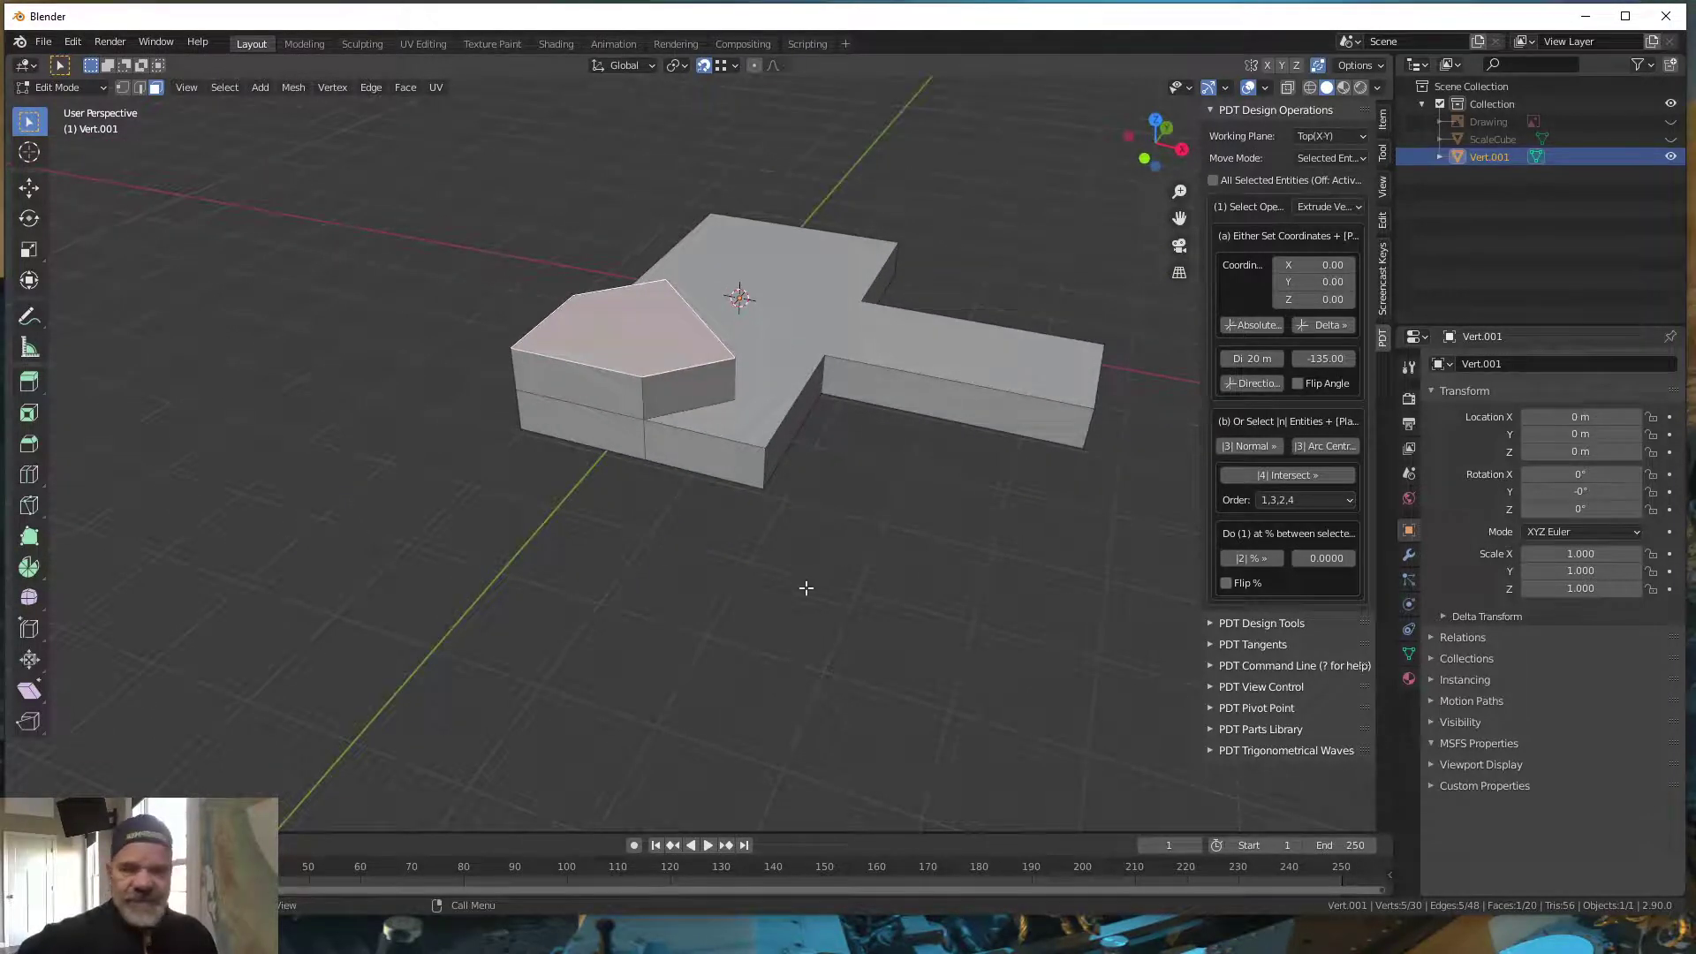